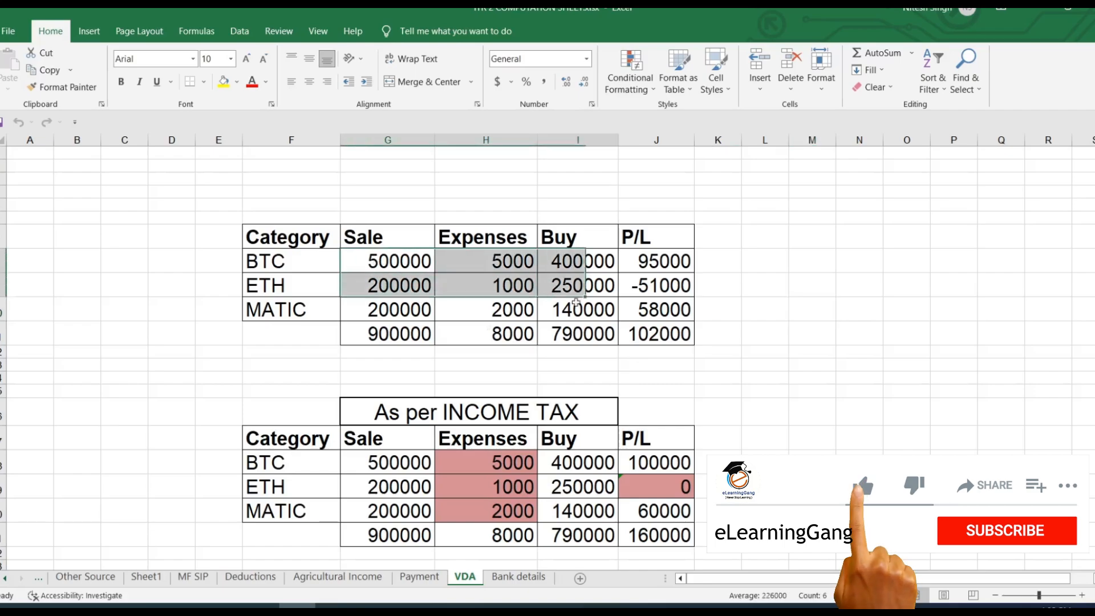
# Step: Select the three crypto categories on the VDA sheet, then the deduction descriptions and amounts down to Section 80G
pyautogui.moveTo(262, 263); pyautogui.dragTo(296, 310)
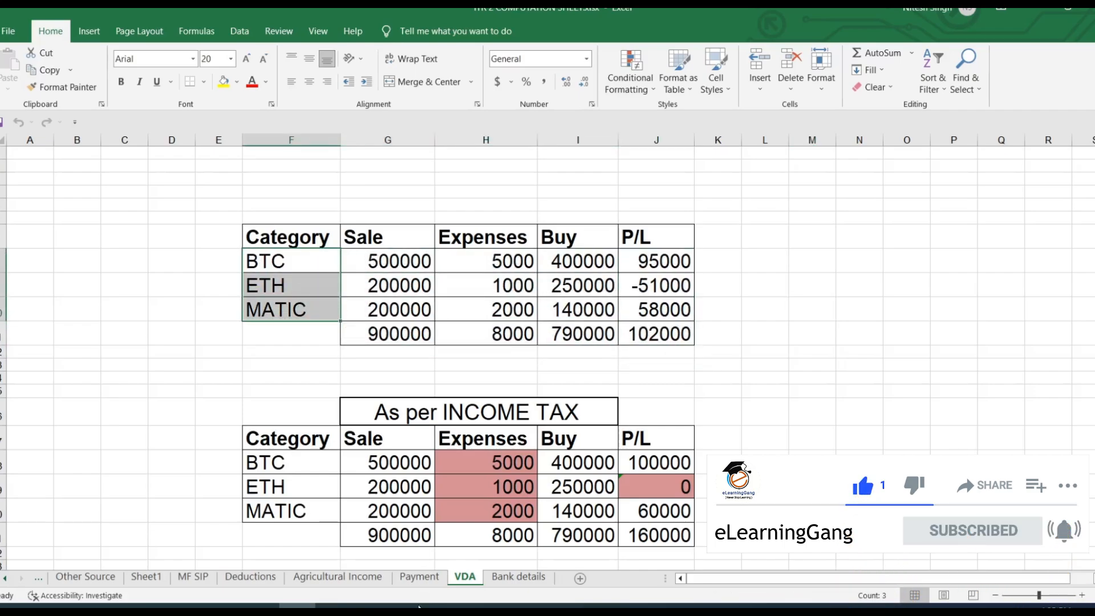
pyautogui.click(337, 576)
pyautogui.click(250, 577)
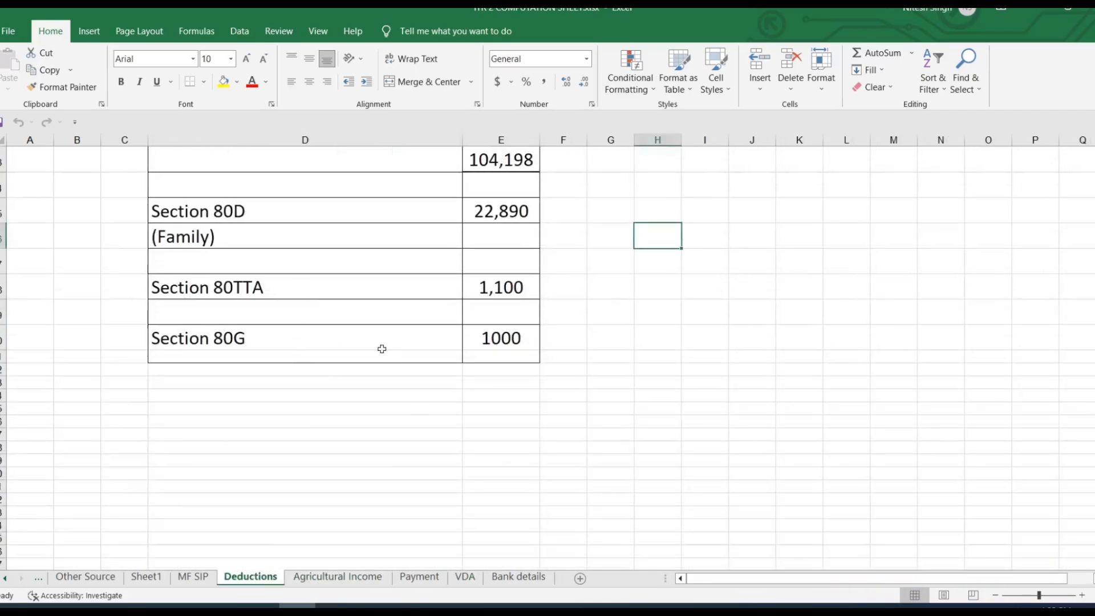
pyautogui.scroll(2, 433, 421)
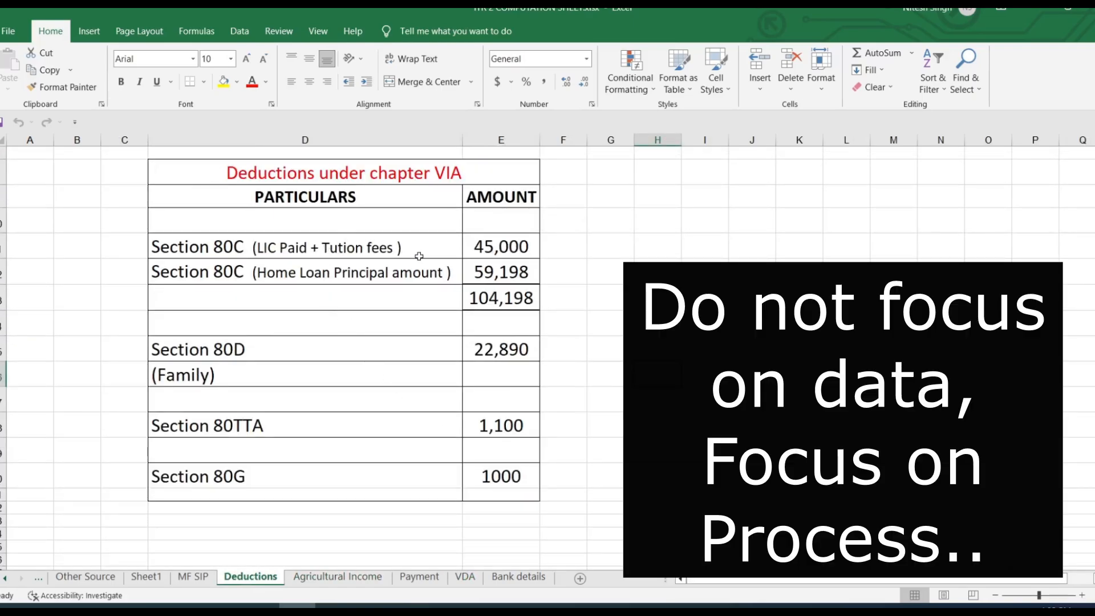
pyautogui.moveTo(491, 238); pyautogui.dragTo(489, 402)
pyautogui.moveTo(275, 248); pyautogui.dragTo(362, 452)
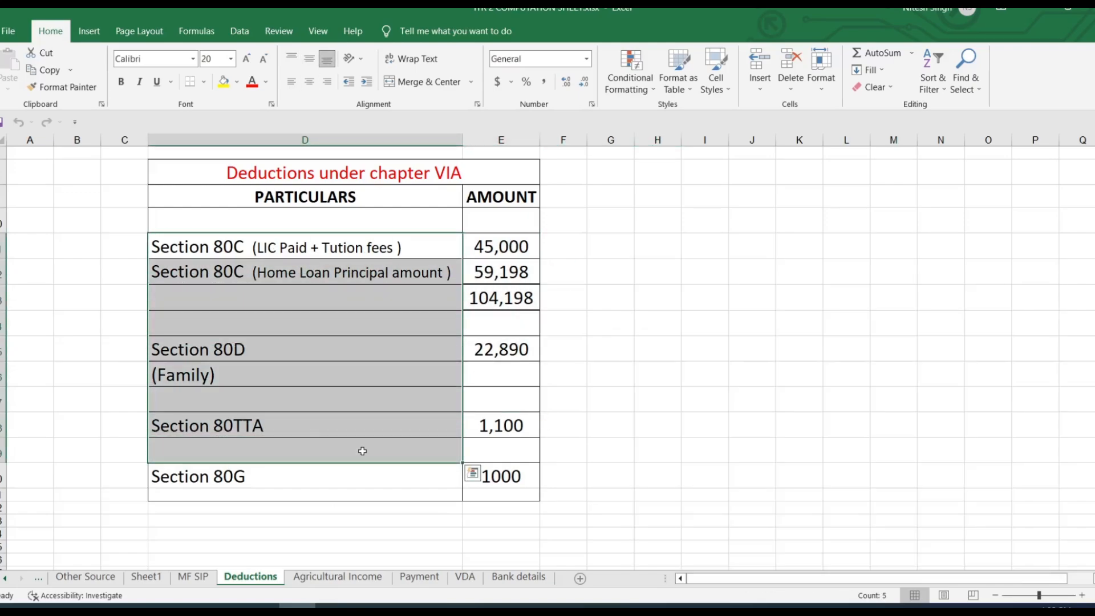
pyautogui.moveTo(505, 251); pyautogui.dragTo(529, 482)
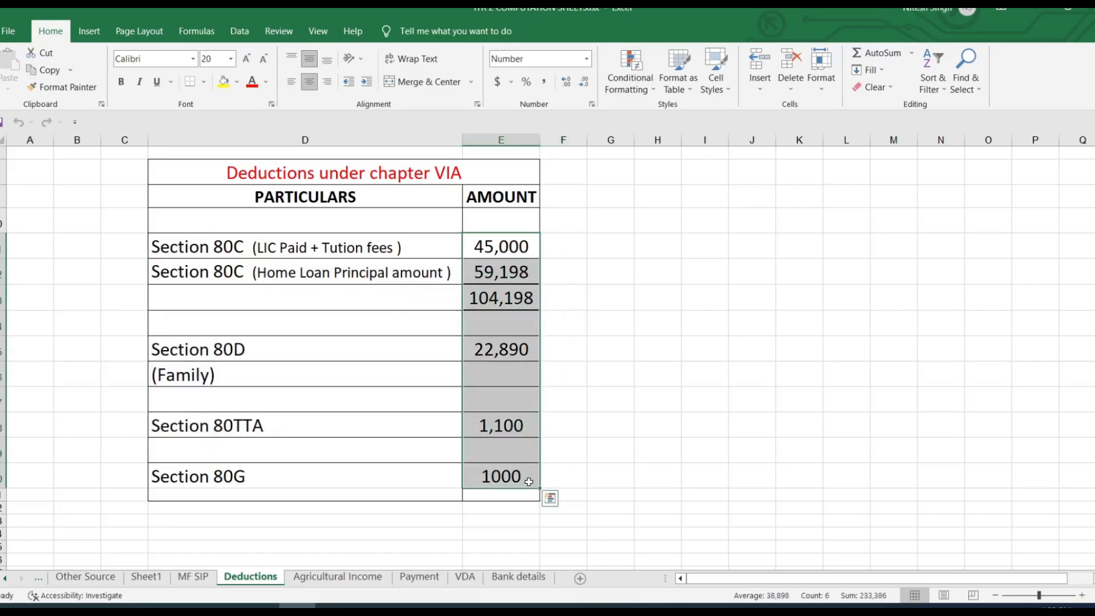
# Step: Review the Bank details, Other Source, Sheet1 and MF SIP sheets, then clear the VDA category selection
pyautogui.click(518, 577)
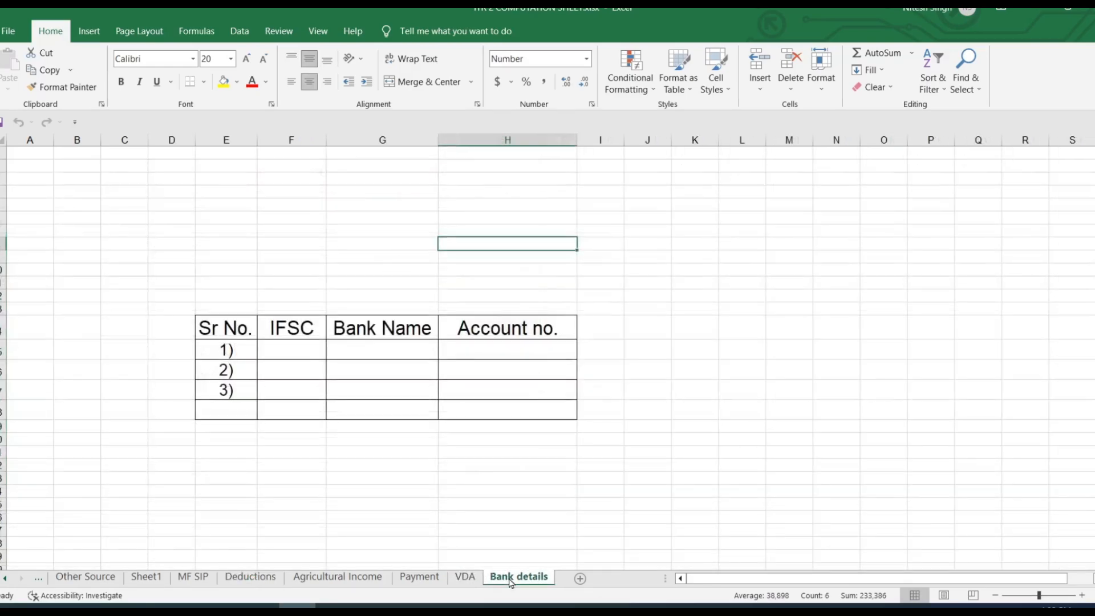
pyautogui.click(86, 576)
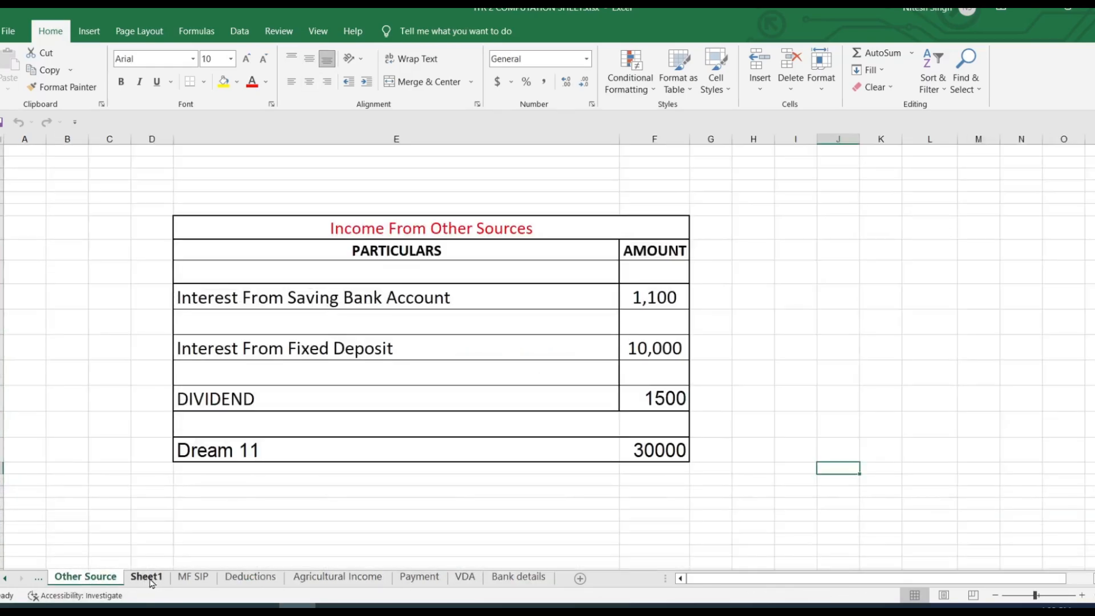
pyautogui.click(146, 576)
pyautogui.click(194, 577)
pyautogui.click(249, 577)
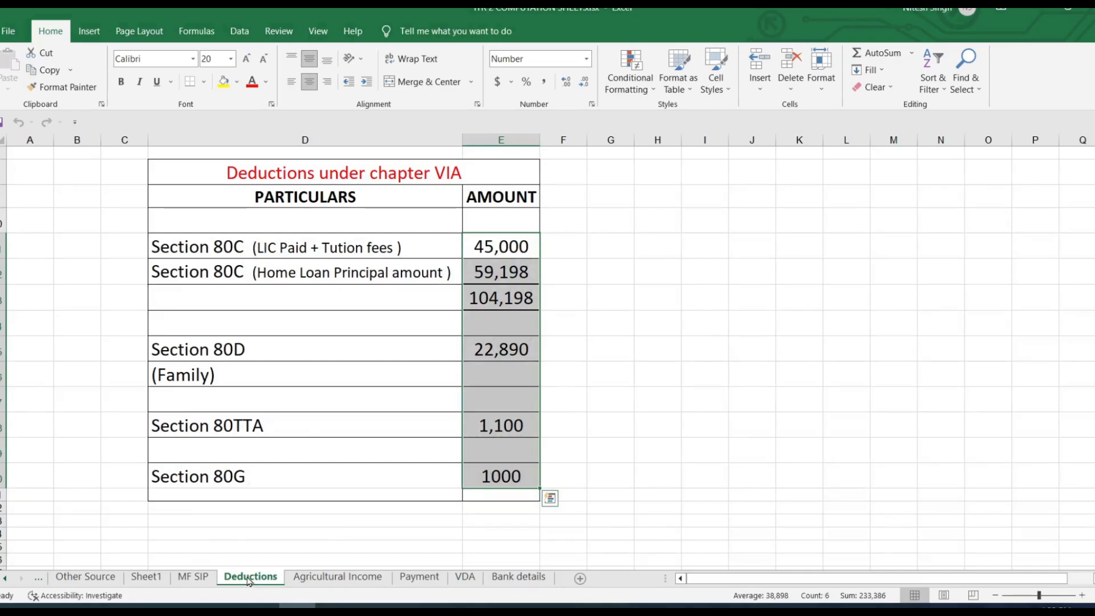
pyautogui.click(465, 577)
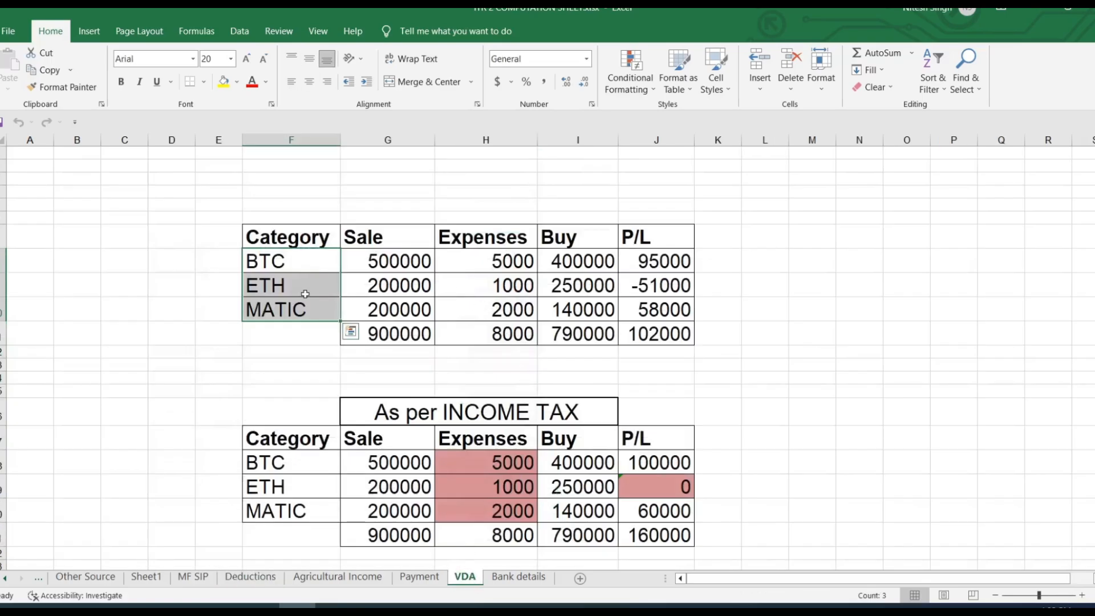
pyautogui.click(174, 347)
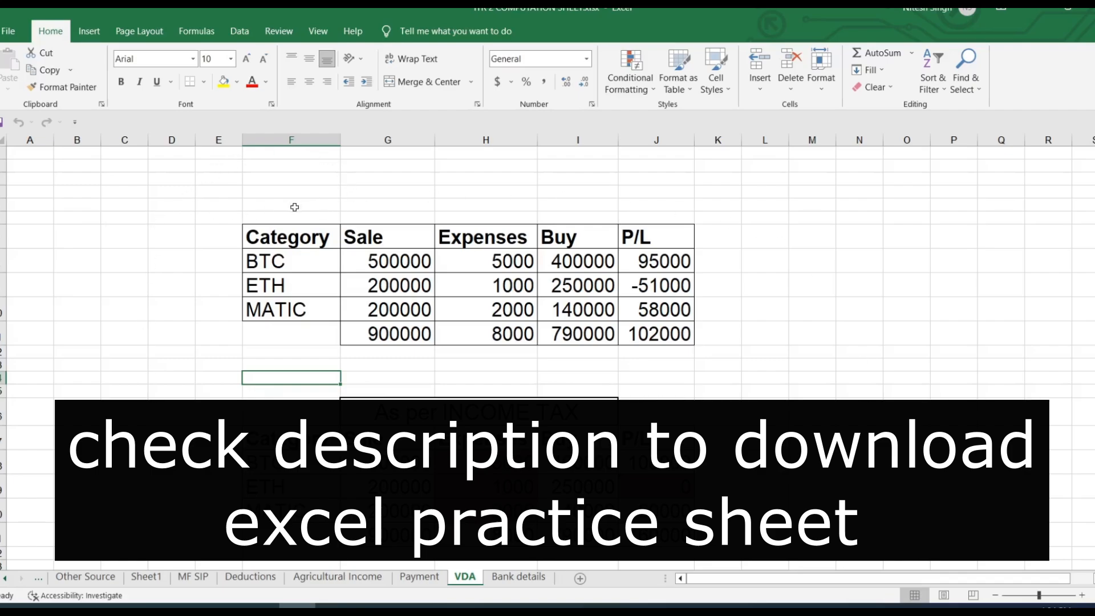
# Step: Recheck the Bank details, Agricultural Income, Deductions, MF SIP and Sheet1 sheets, then bring the e-Filing portal forward
pyautogui.click(517, 577)
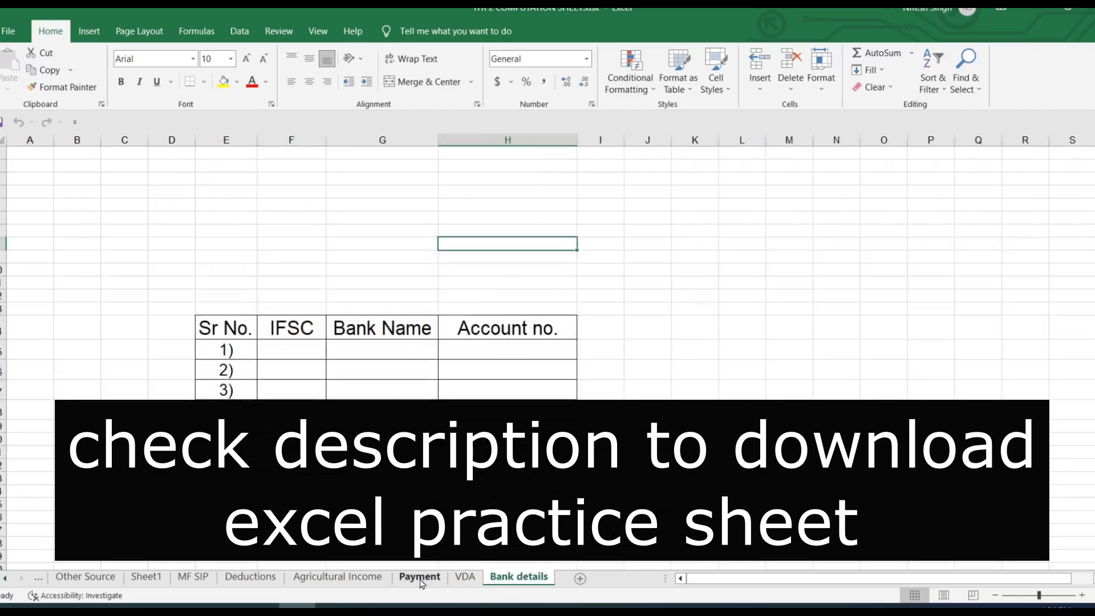
pyautogui.click(343, 578)
pyautogui.click(250, 577)
pyautogui.click(192, 578)
pyautogui.click(146, 577)
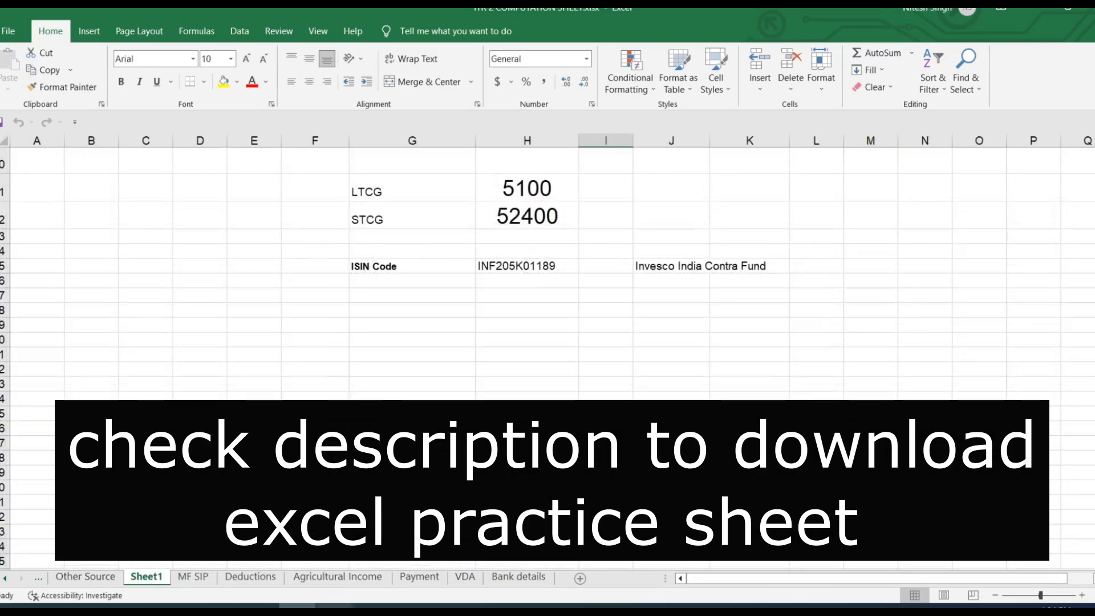
pyautogui.click(334, 609)
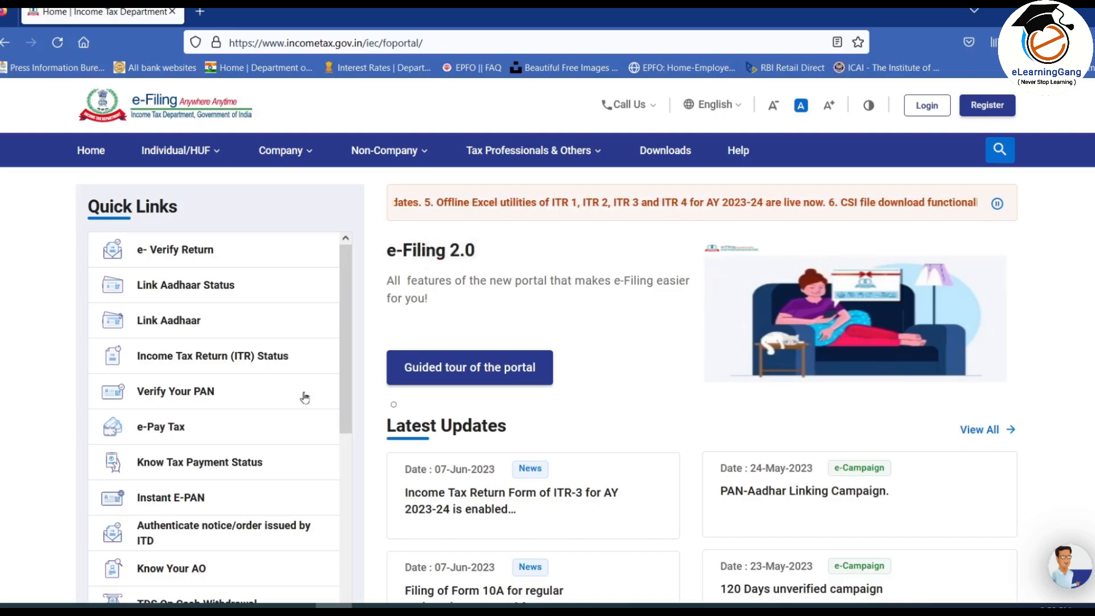
# Step: Switch back to the workbook's Form 16 sheet showing salary income of 662,300
pyautogui.click(298, 607)
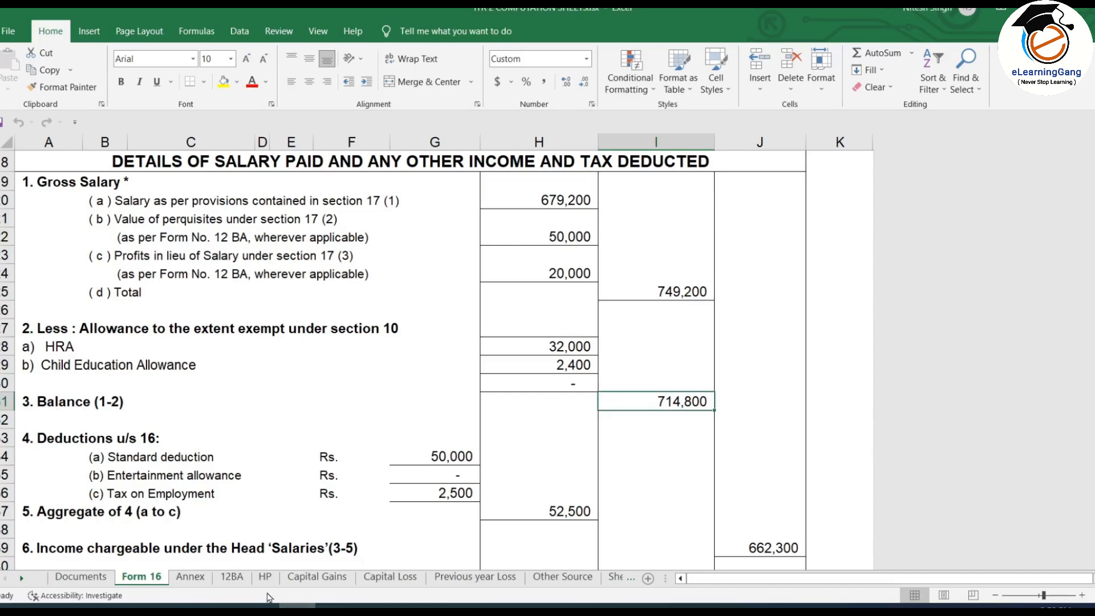
# Step: Review the Capital Gains, Capital Loss, Previous year Loss, Other Source and Sheet1 sheets
pyautogui.click(312, 577)
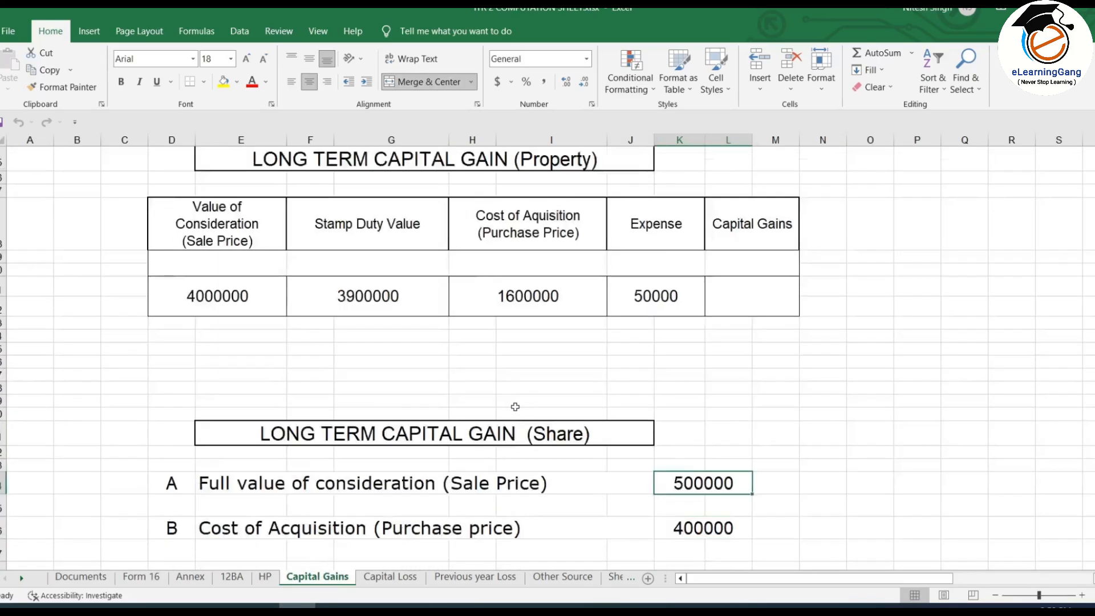
pyautogui.scroll(3, 515, 406)
pyautogui.click(392, 577)
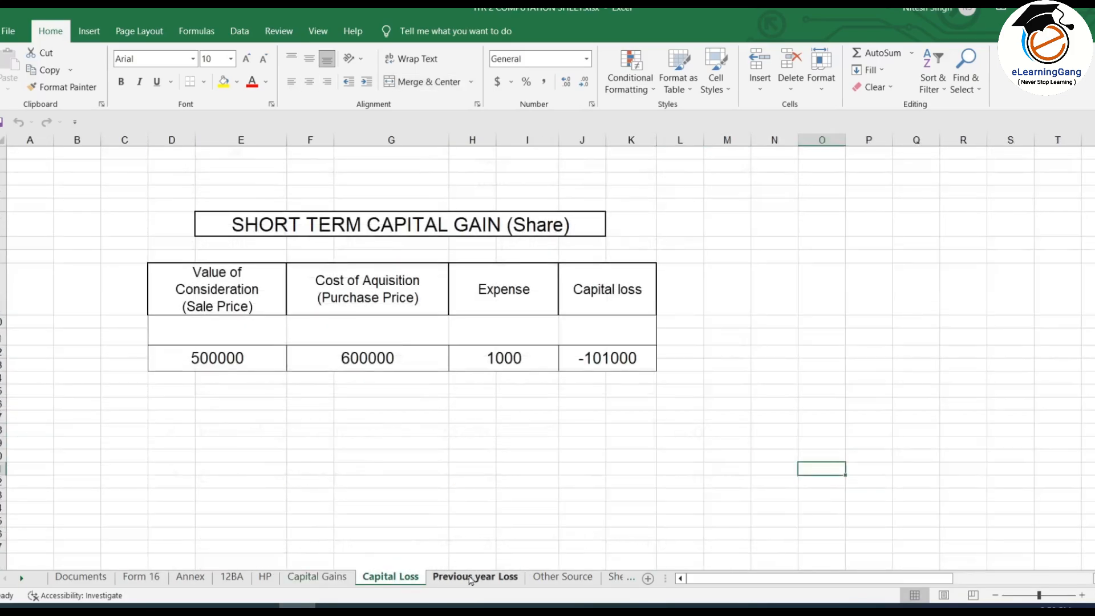
pyautogui.click(489, 578)
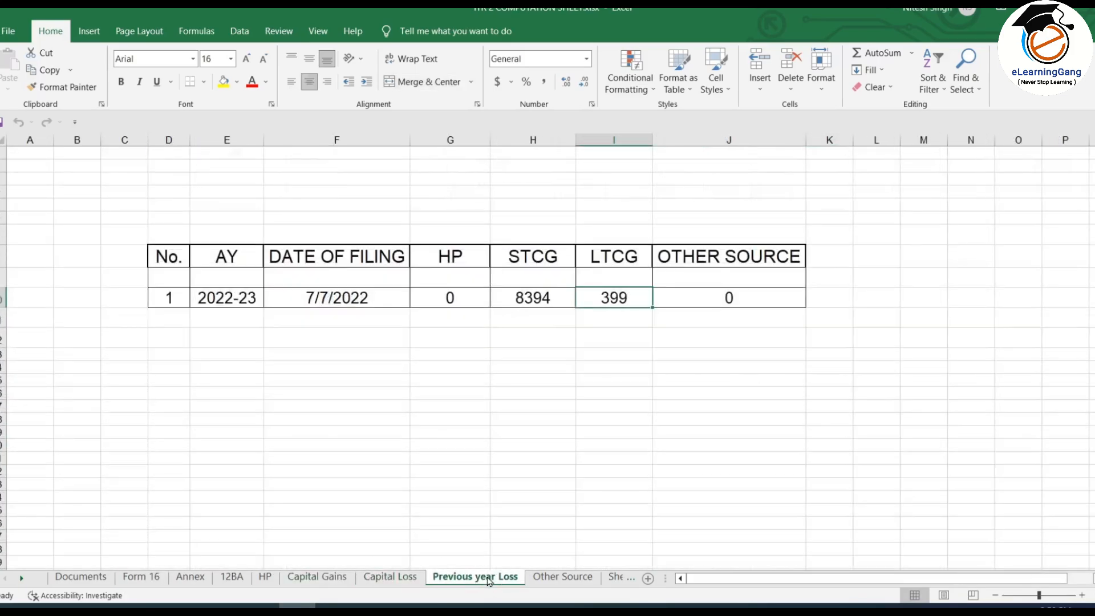
pyautogui.click(576, 580)
pyautogui.click(613, 577)
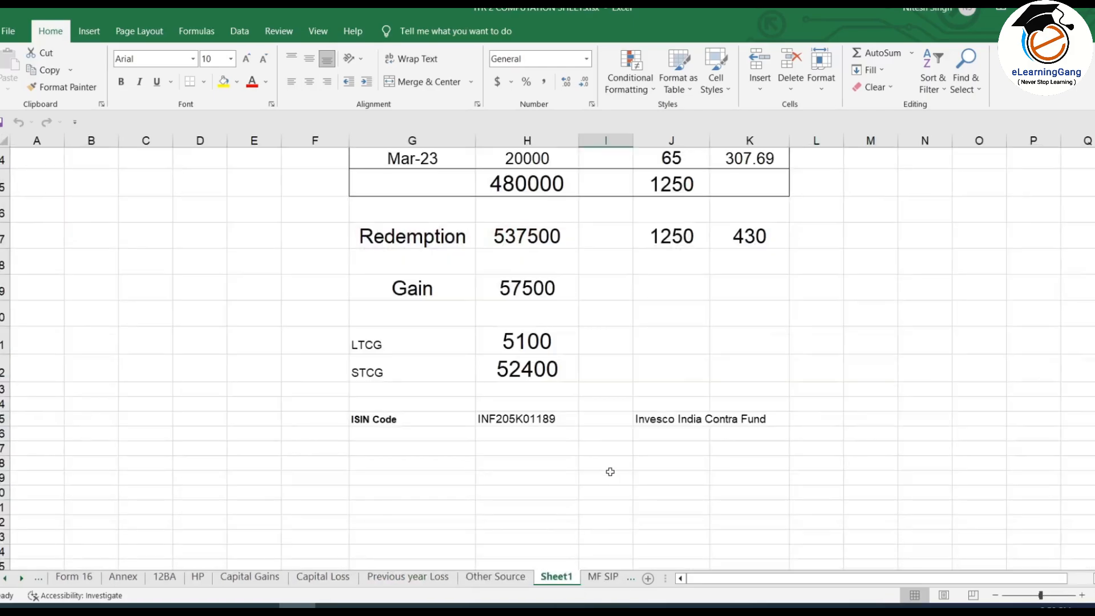
pyautogui.scroll(-3, 605, 577)
# Step: Review the MF SIP, Deductions, Agricultural Income, Payment and VDA sheets
pyautogui.click(604, 577)
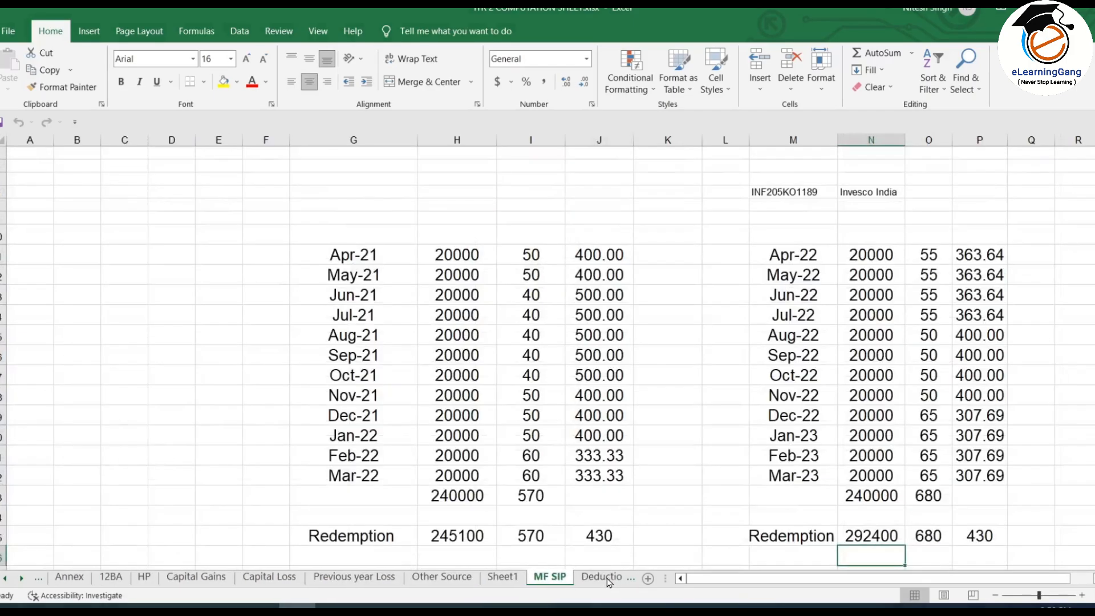
pyautogui.click(608, 579)
pyautogui.click(609, 580)
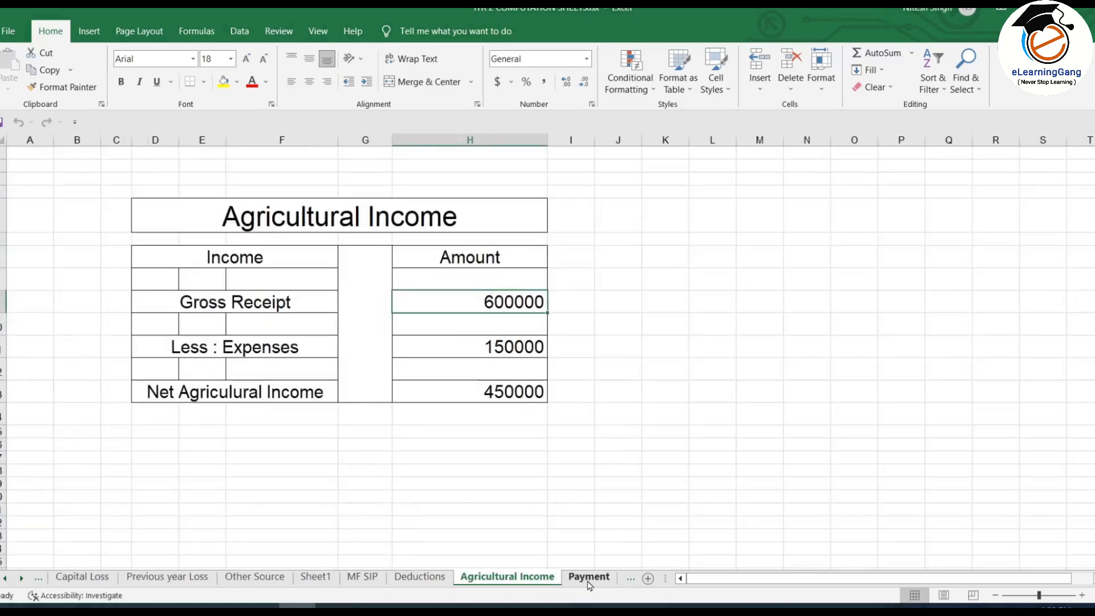
pyautogui.click(590, 581)
pyautogui.click(632, 579)
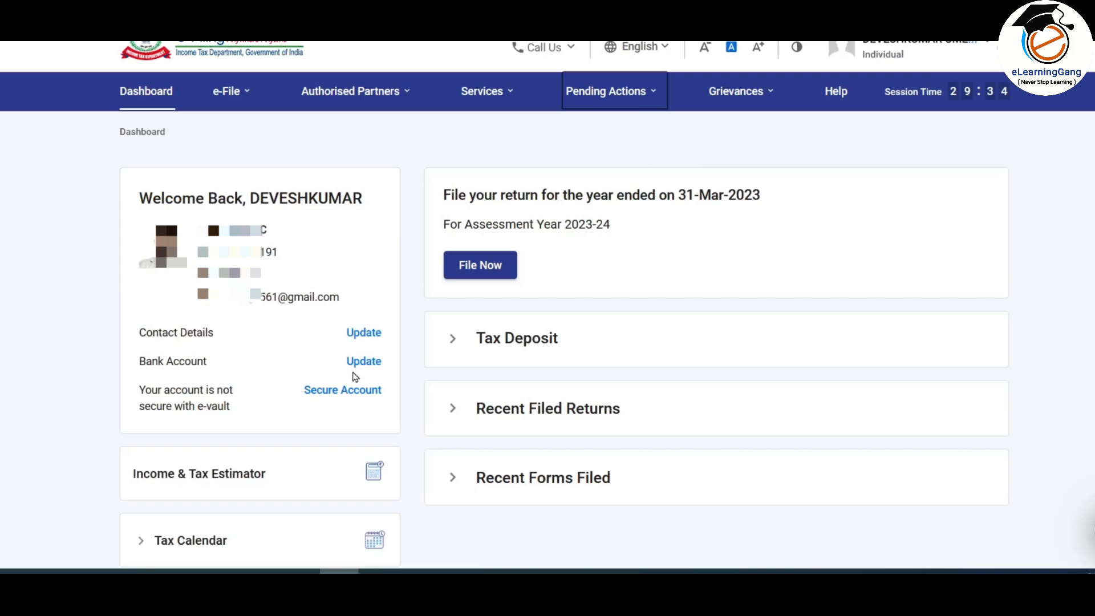
# Step: Look over the e-File Income Tax Returns options and the portal's Services list
pyautogui.click(228, 91)
pyautogui.moveTo(305, 137)
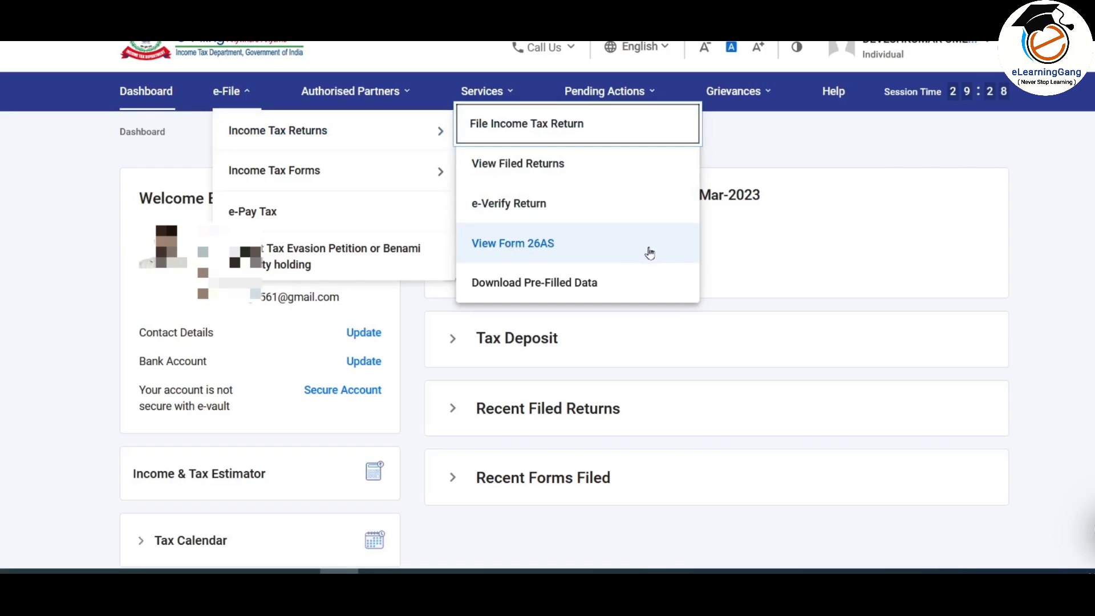
pyautogui.click(776, 245)
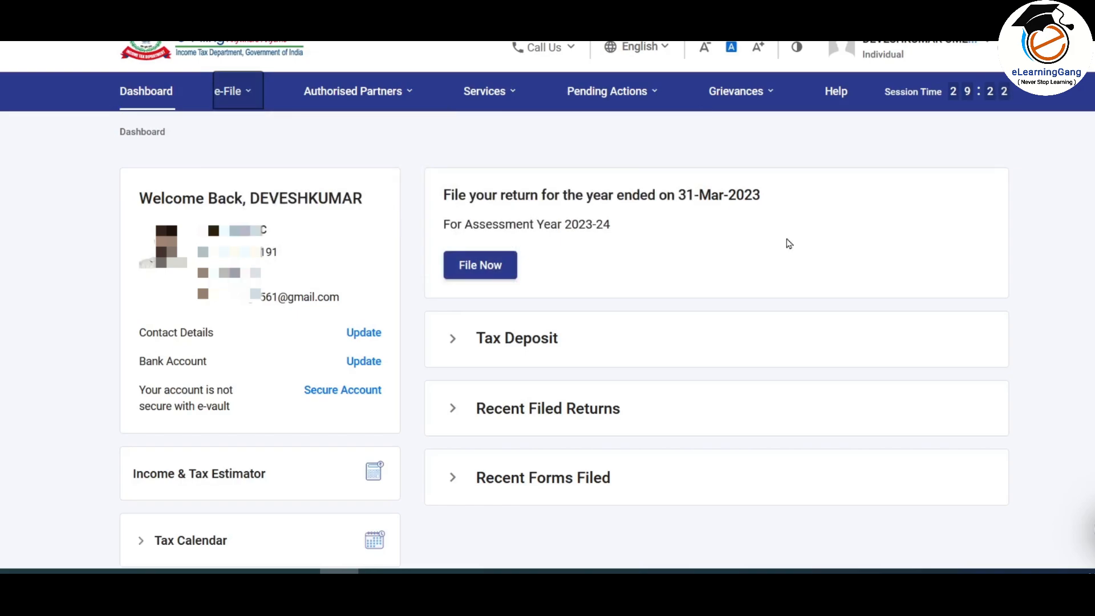
pyautogui.click(494, 97)
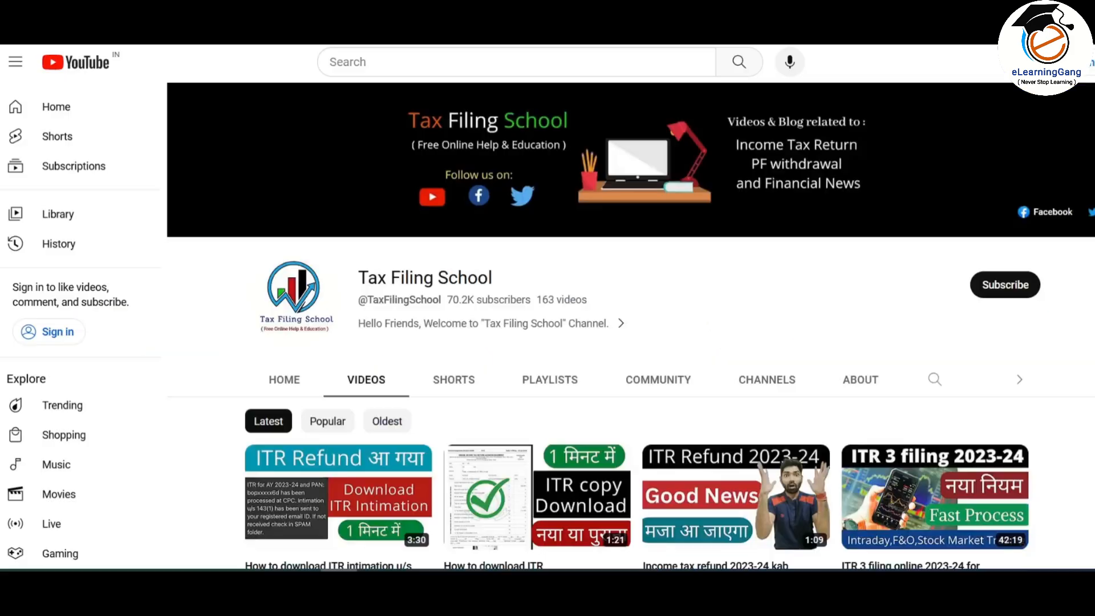
# Step: Scroll through the Tax Filing School channel's ITR video list
pyautogui.scroll(-3, 627, 342)
pyautogui.scroll(-10, 628, 342)
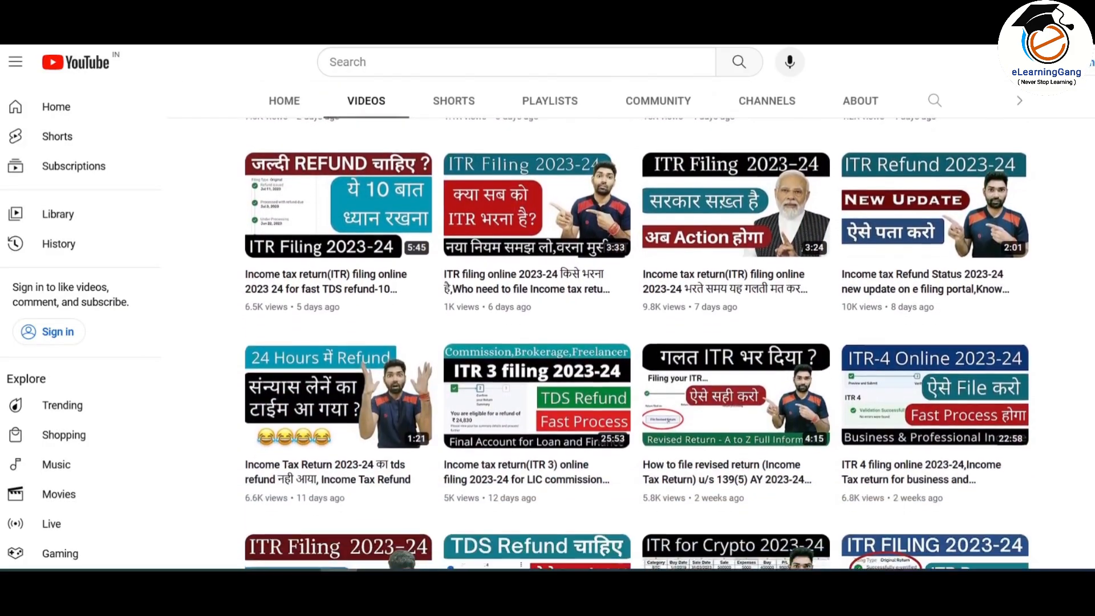
pyautogui.scroll(-5, 628, 342)
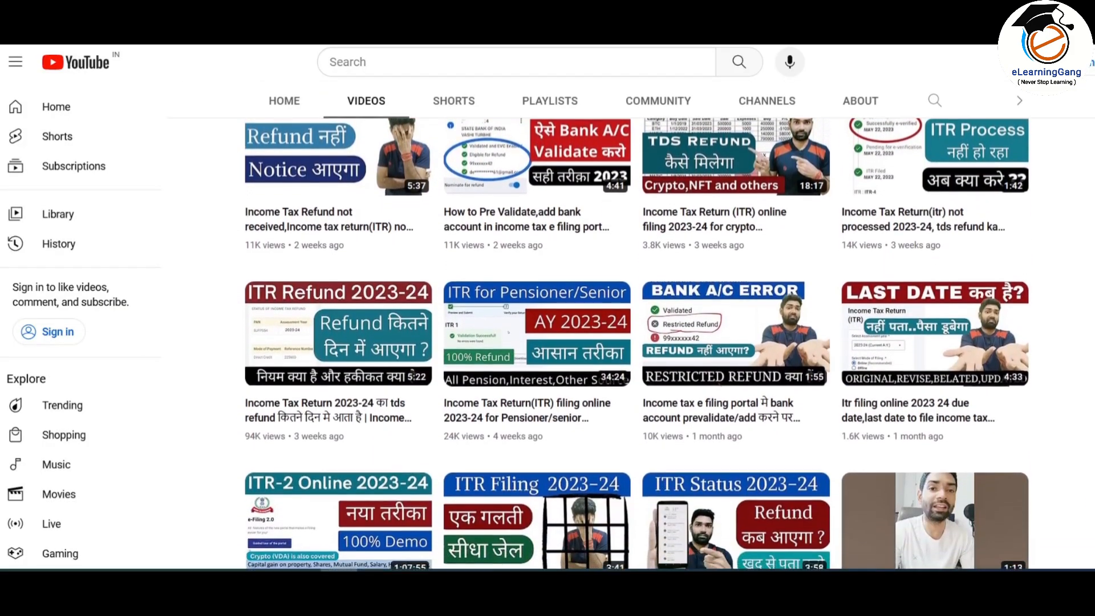
pyautogui.scroll(-10, 628, 342)
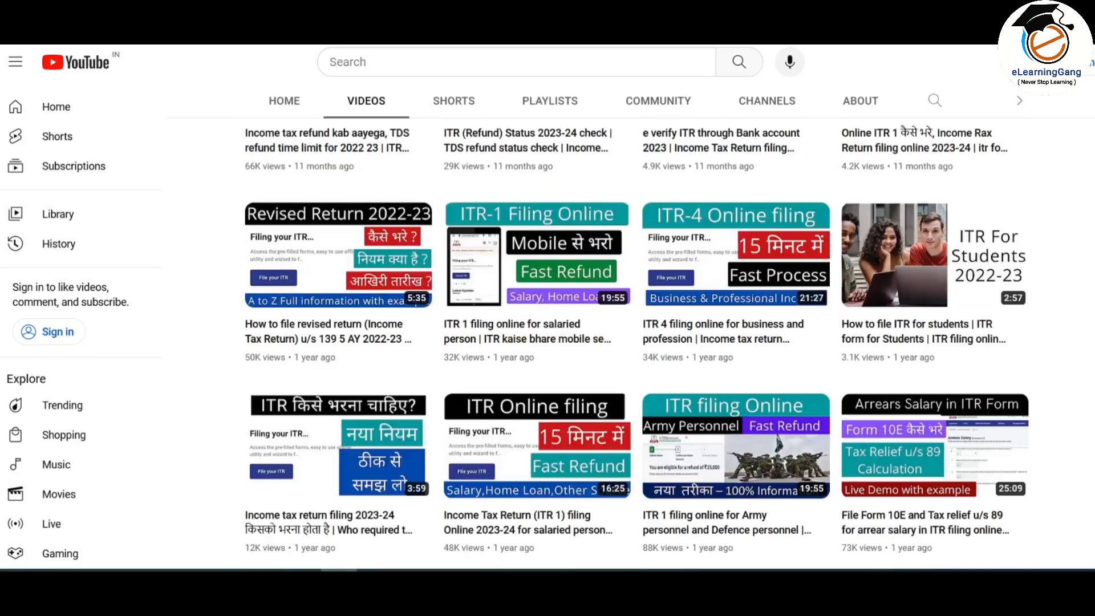
pyautogui.scroll(-5, 627, 342)
pyautogui.scroll(6, 627, 342)
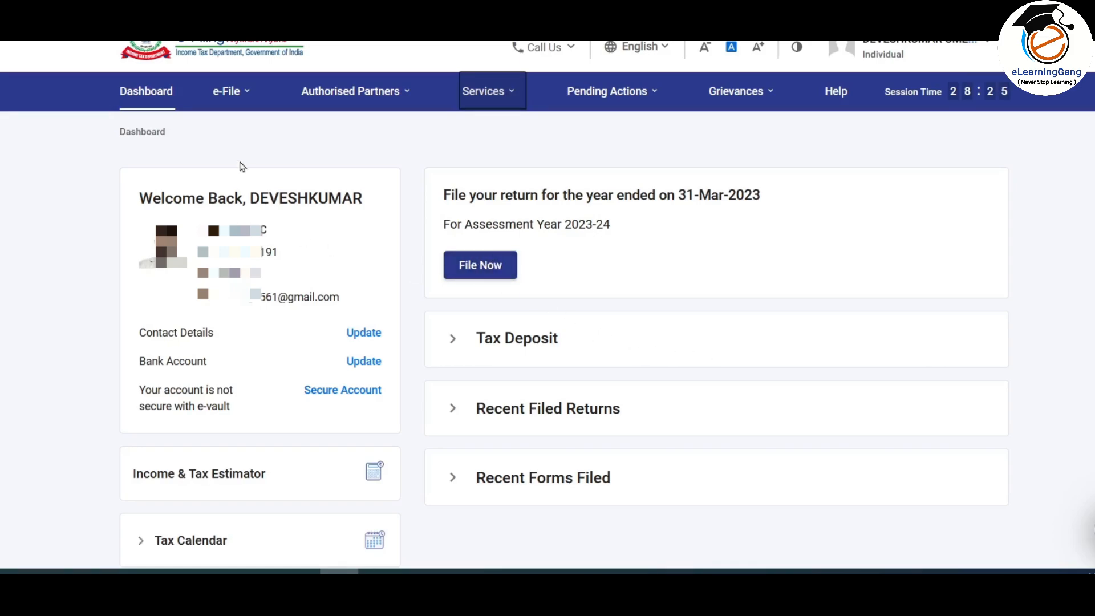
# Step: File an Income Tax Return online for assessment year 2023-24 and continue
pyautogui.click(228, 91)
pyautogui.moveTo(257, 132)
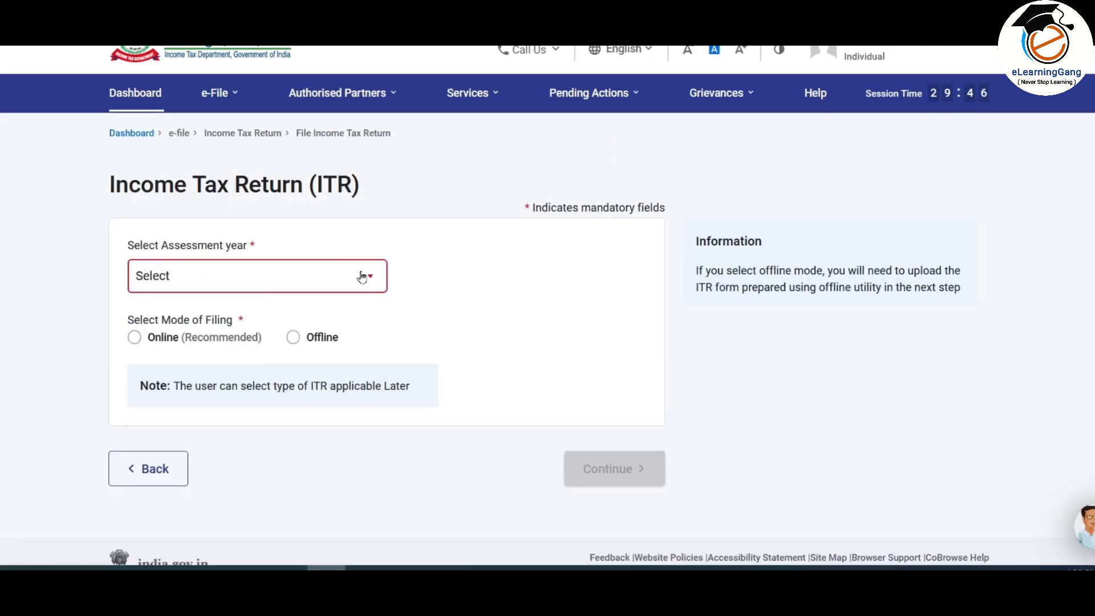
pyautogui.click(362, 277)
pyautogui.click(250, 348)
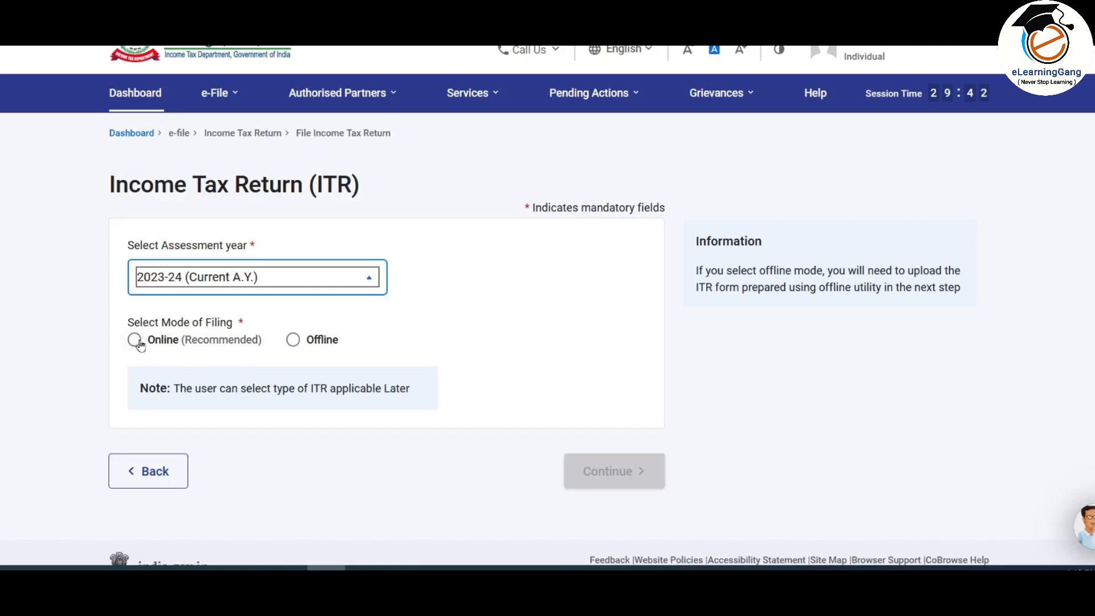
pyautogui.click(137, 342)
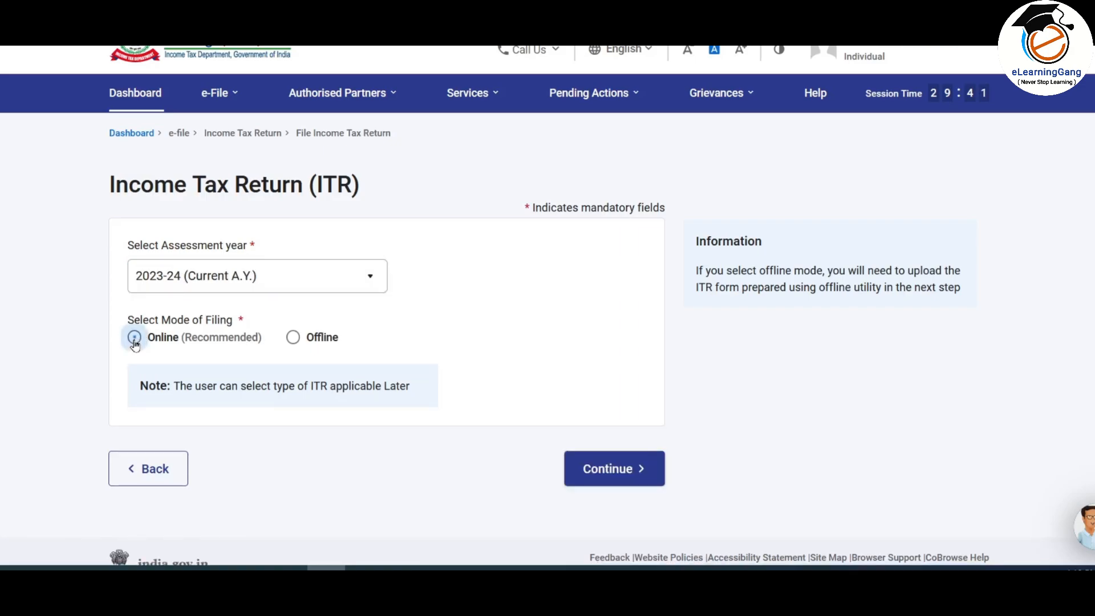
pyautogui.click(628, 471)
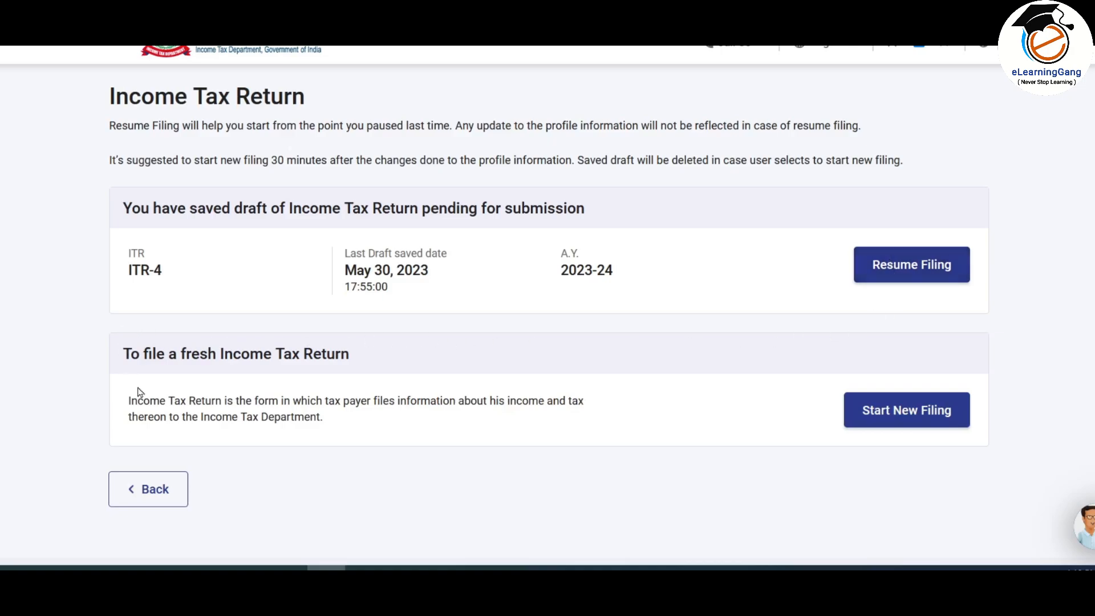
# Step: Start a new filing instead of the ITR-4 draft, as an Individual, and proceed with ITR - 2
pyautogui.click(912, 418)
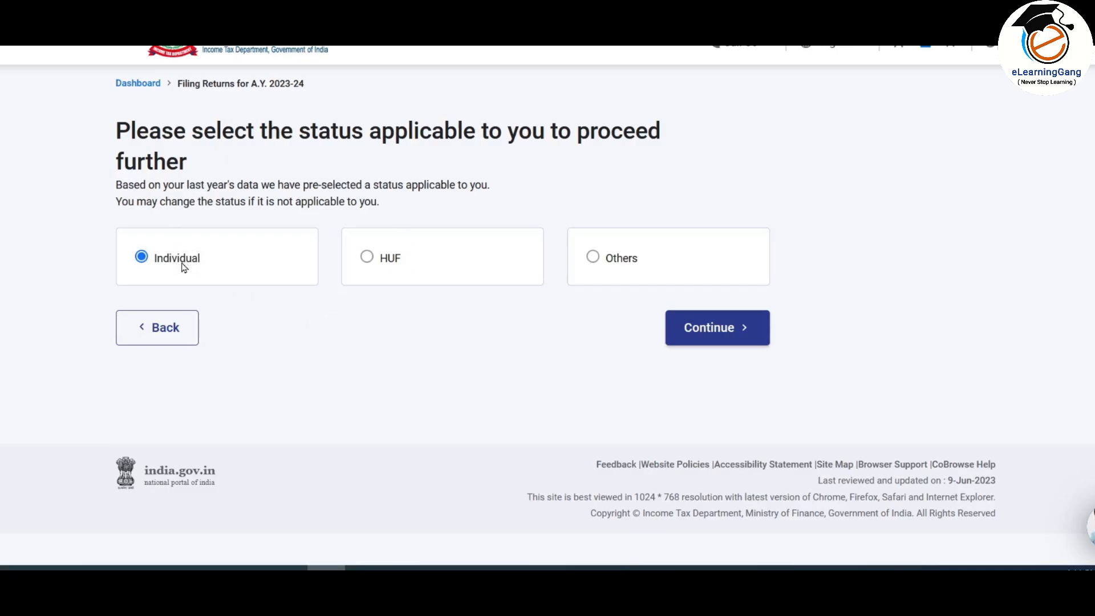
pyautogui.click(716, 336)
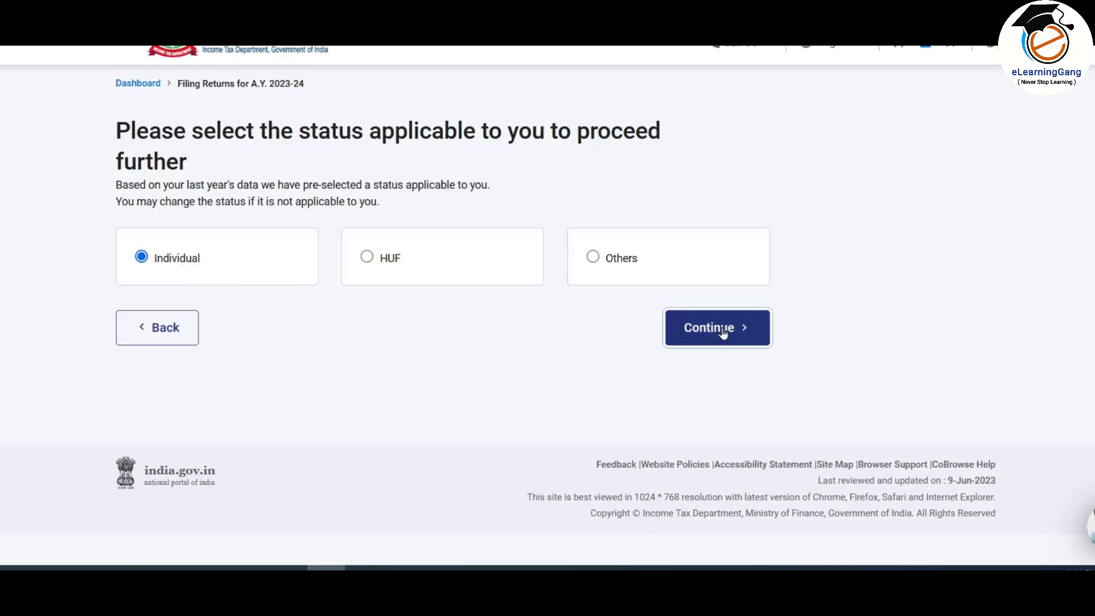
pyautogui.click(672, 277)
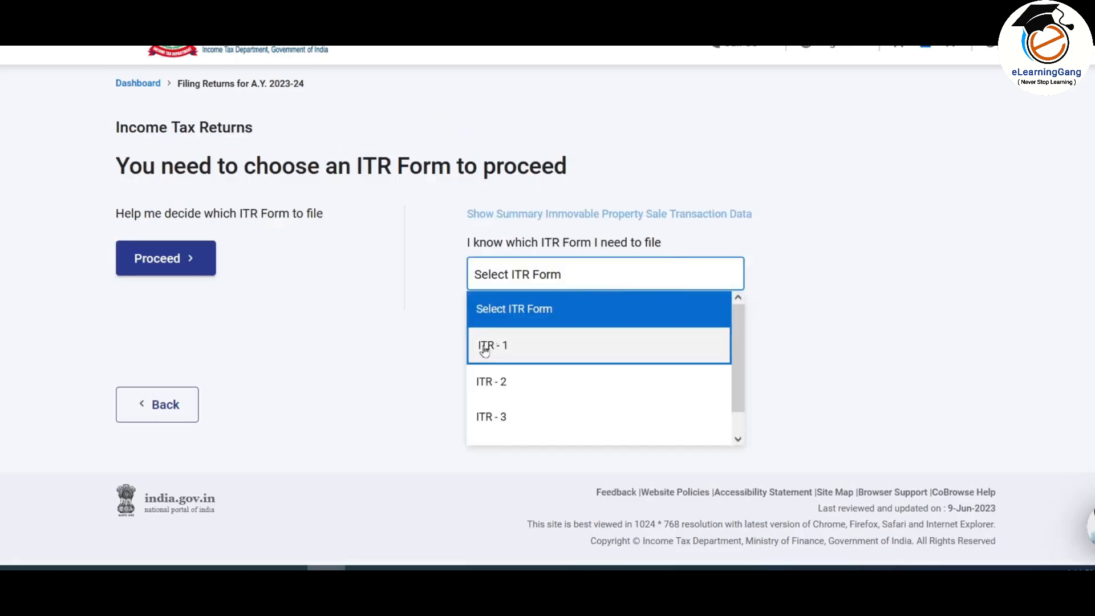
pyautogui.click(567, 380)
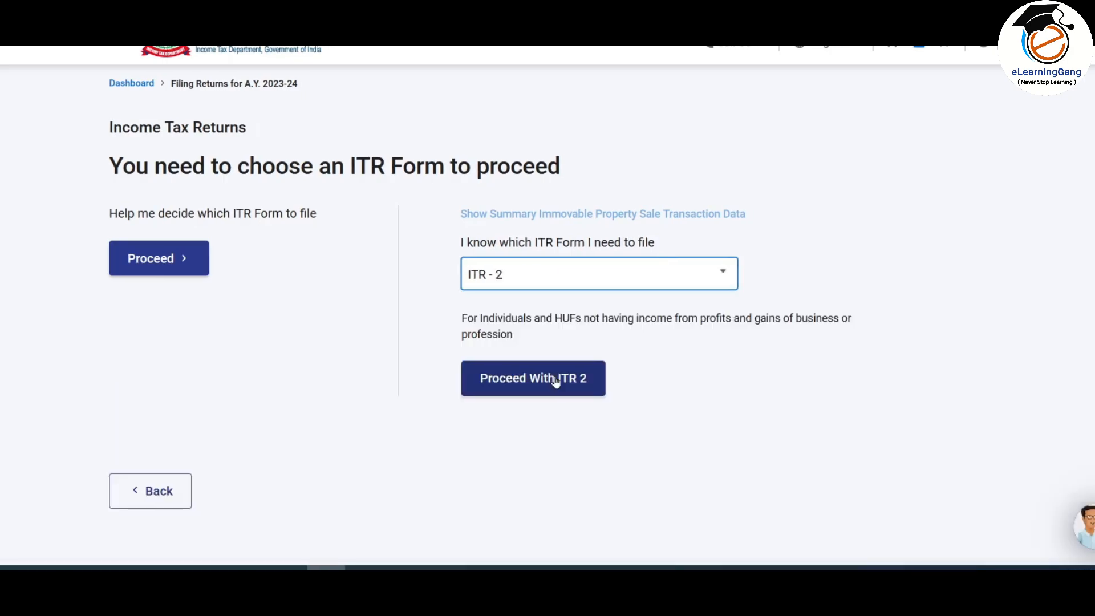
pyautogui.moveTo(463, 318); pyautogui.dragTo(527, 339)
pyautogui.click(528, 340)
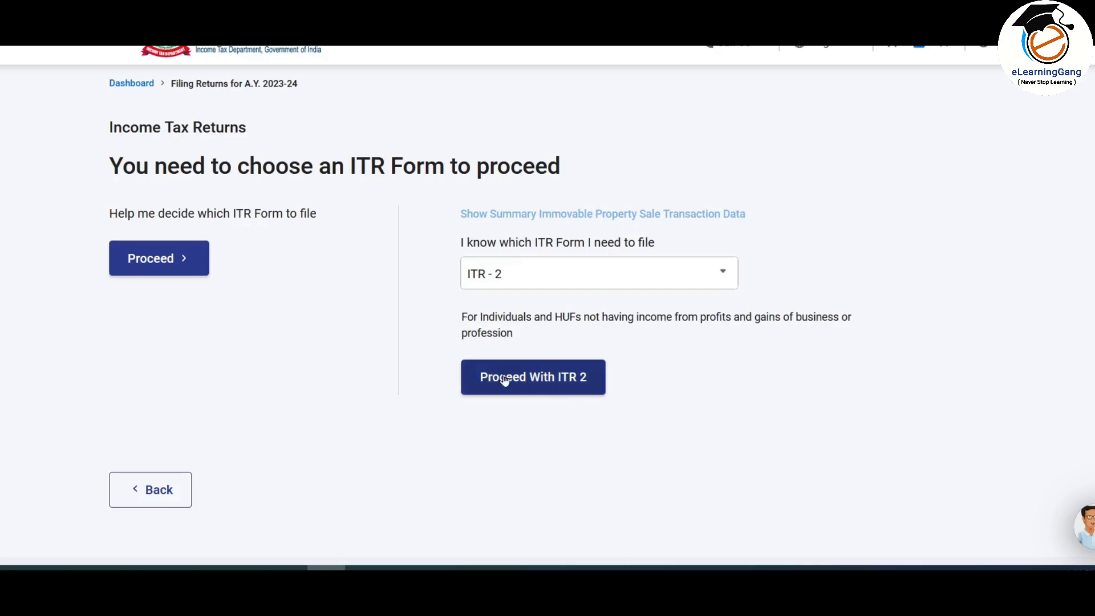
pyautogui.click(562, 378)
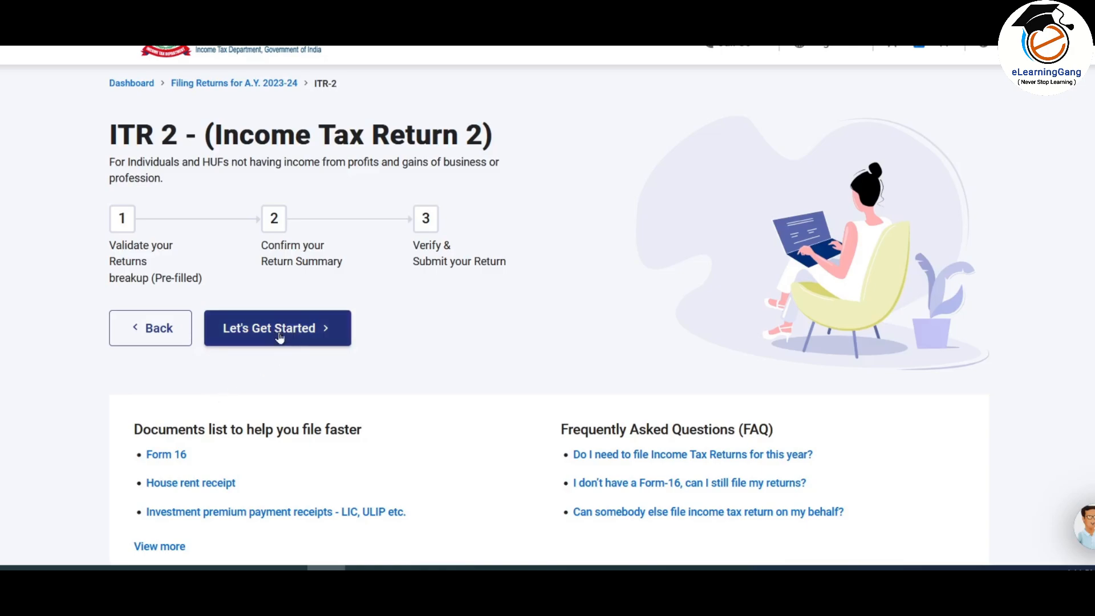
# Step: Begin the ITR-2 steps and choose 'Taxable income is more than basic exemption limit' as the reason
pyautogui.click(298, 340)
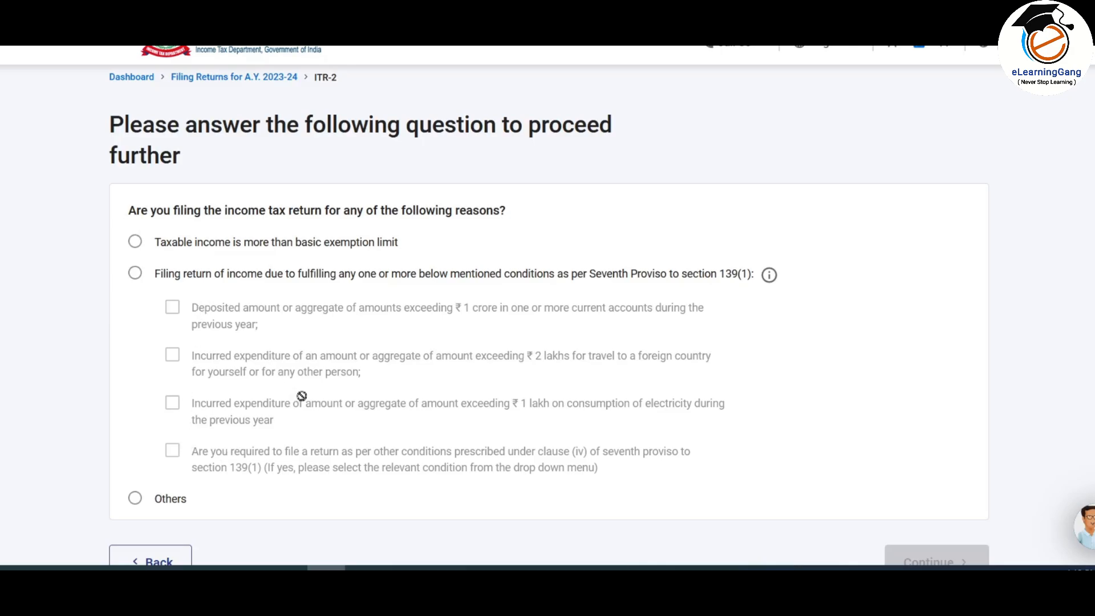
pyautogui.click(135, 243)
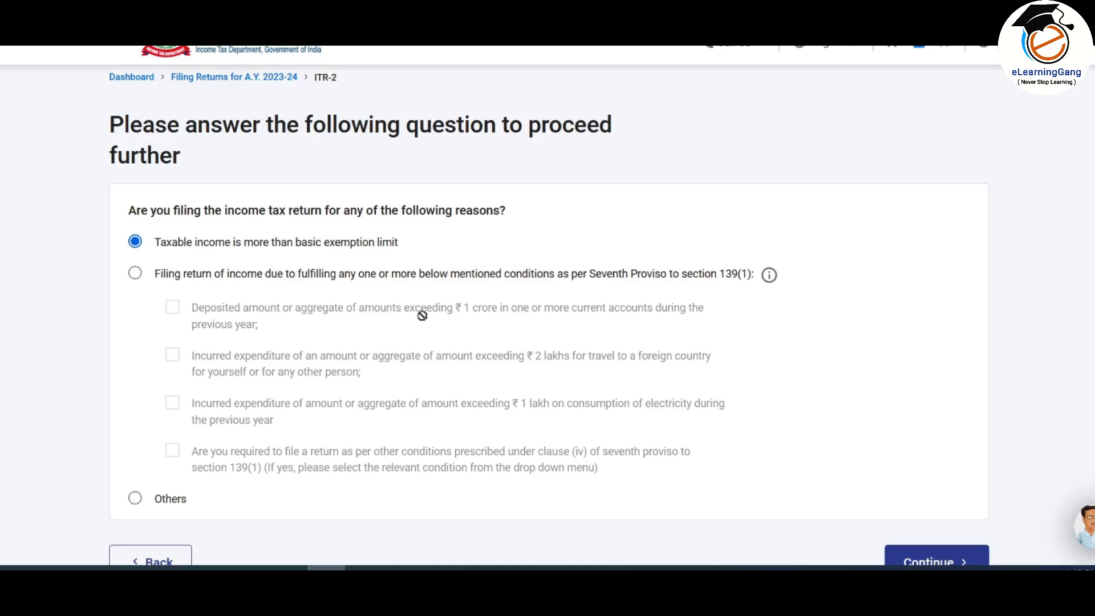
pyautogui.scroll(-3, 271, 258)
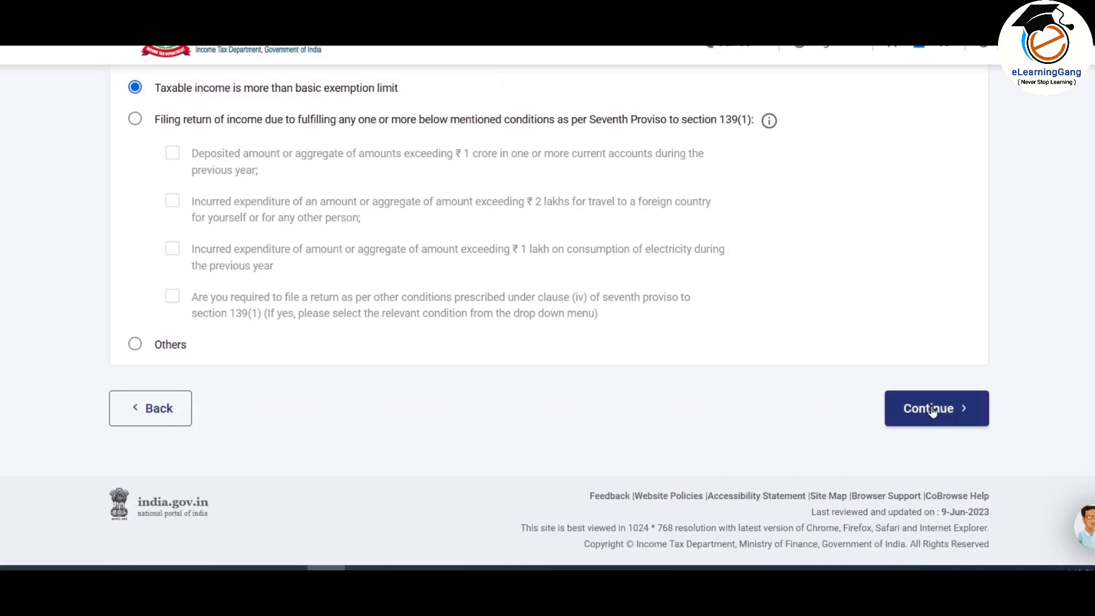
# Step: Submit the filing reason and browse the Income, Deduction, Others and General schedule lists
pyautogui.click(933, 410)
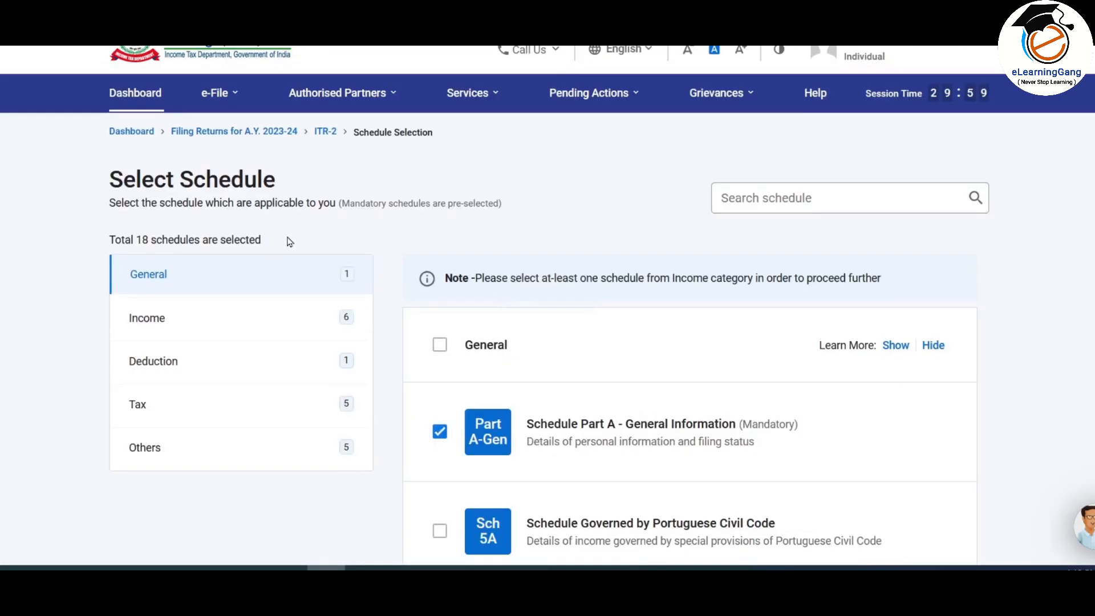
pyautogui.scroll(-2, 291, 241)
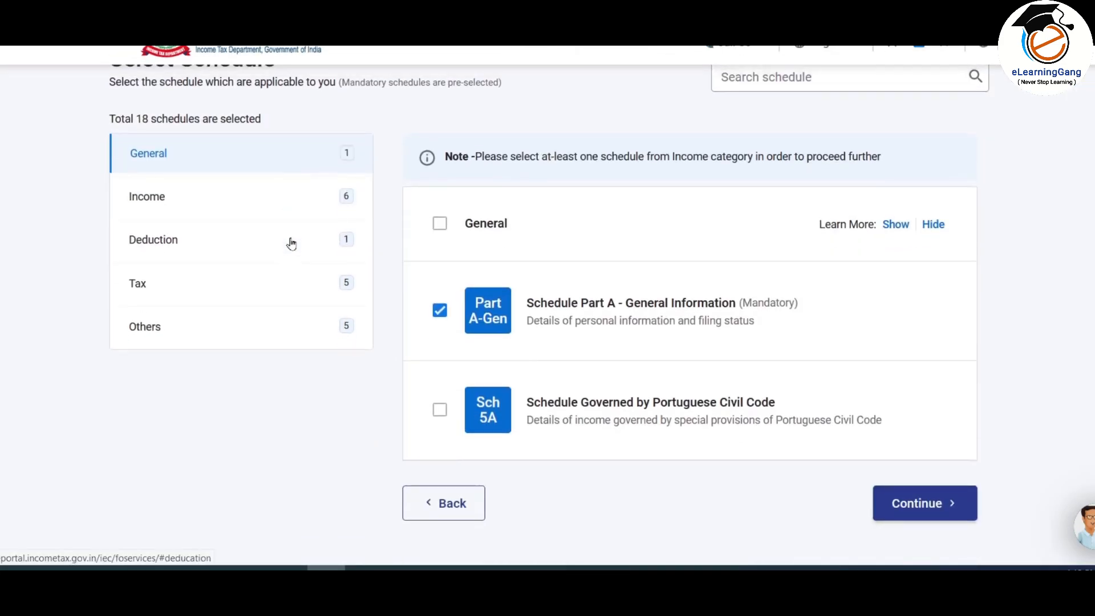
pyautogui.click(195, 196)
pyautogui.click(191, 243)
pyautogui.click(194, 324)
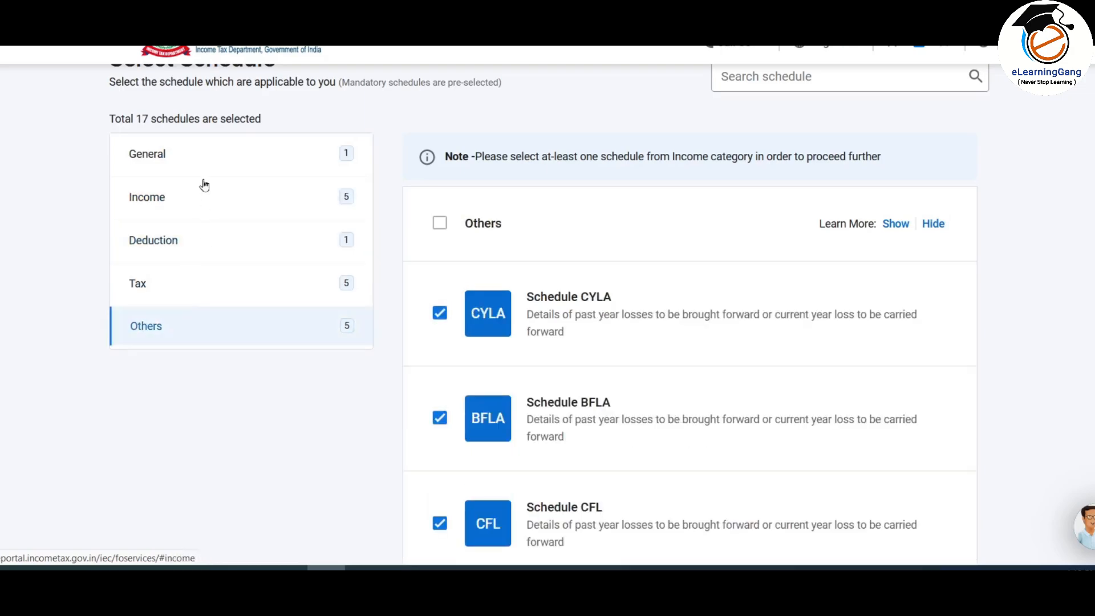
pyautogui.click(200, 154)
pyautogui.scroll(-2, 640, 158)
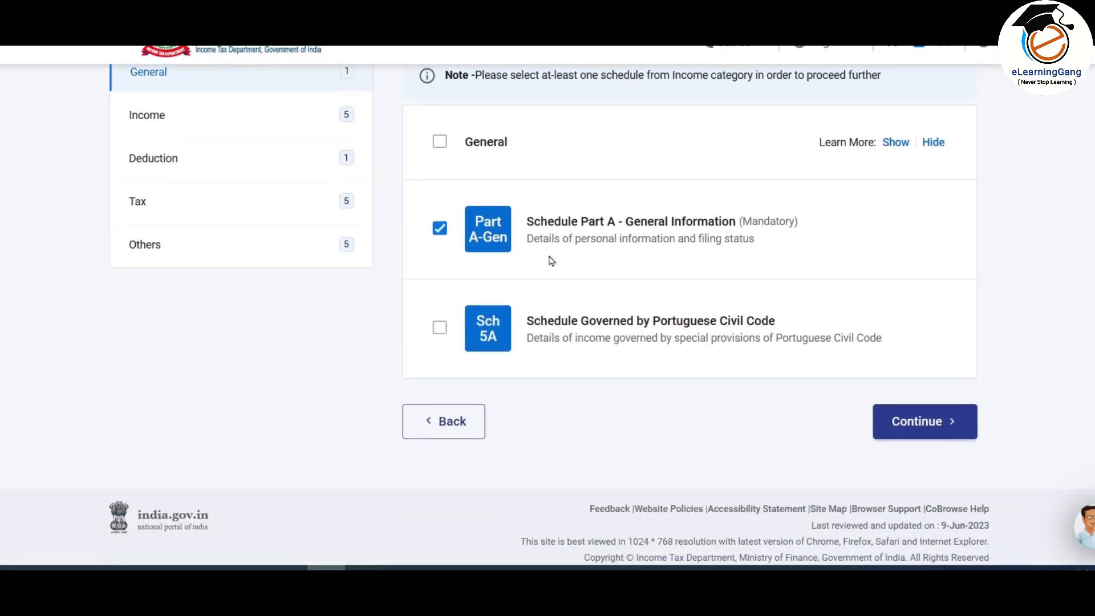
pyautogui.scroll(2, 591, 288)
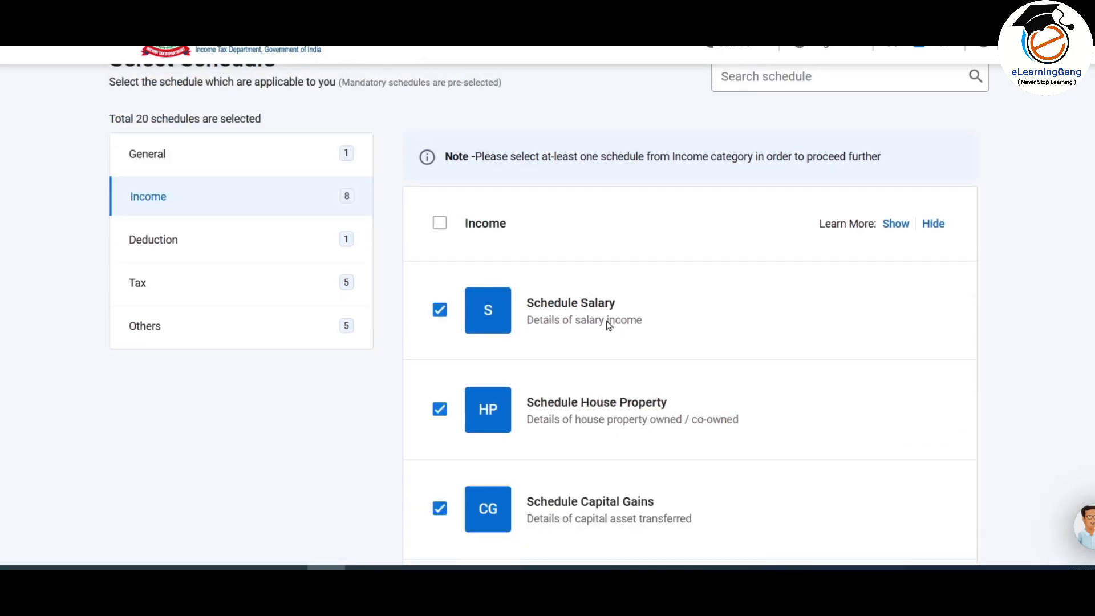
pyautogui.scroll(-2, 613, 245)
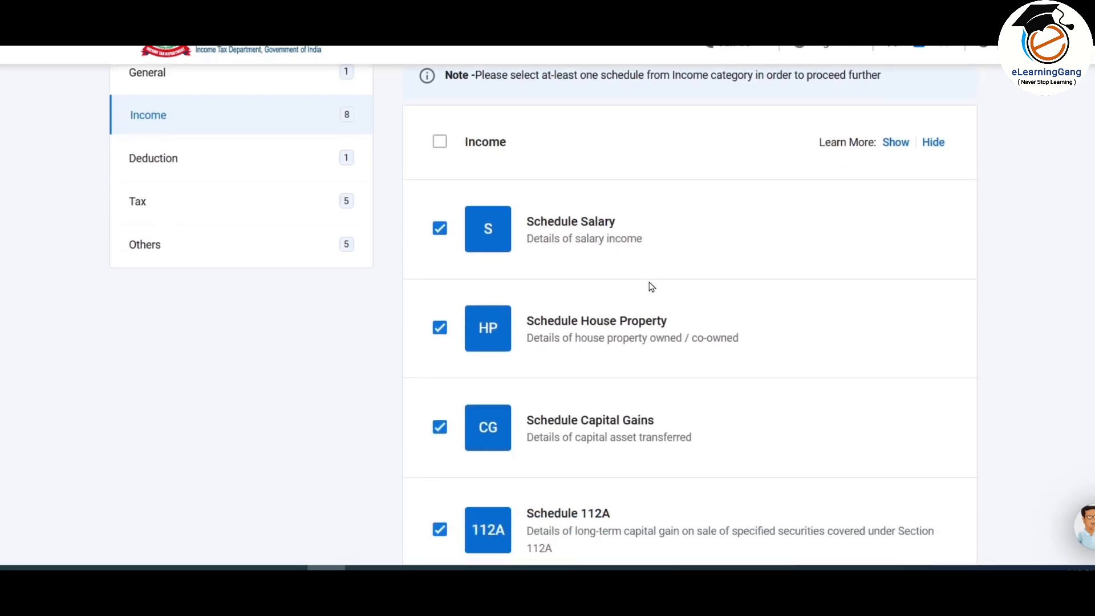
pyautogui.scroll(-8, 650, 286)
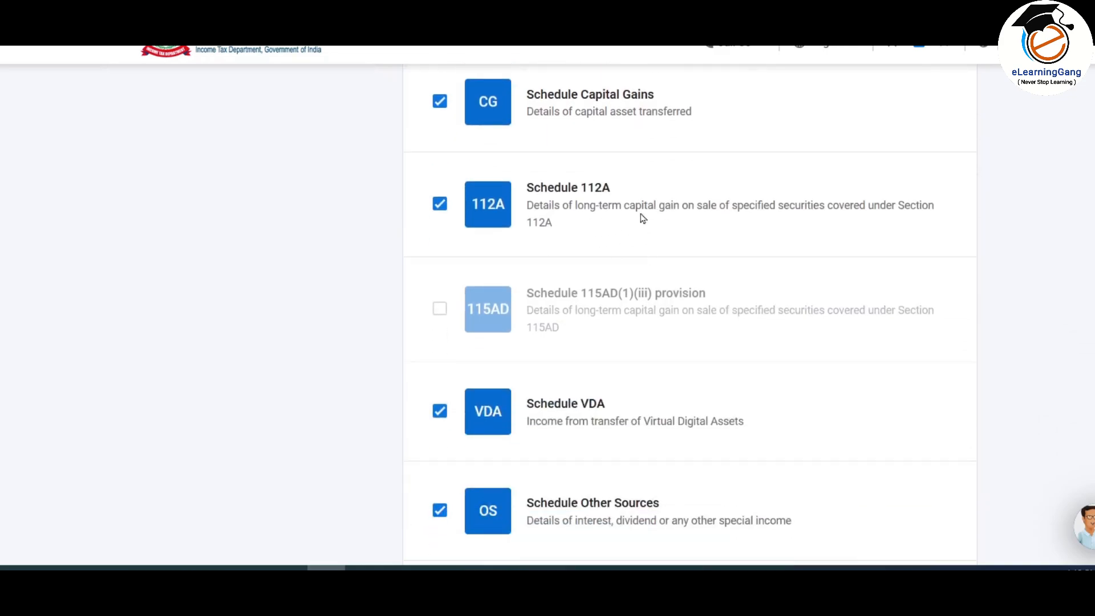
pyautogui.scroll(-4, 584, 260)
pyautogui.scroll(-8, 710, 261)
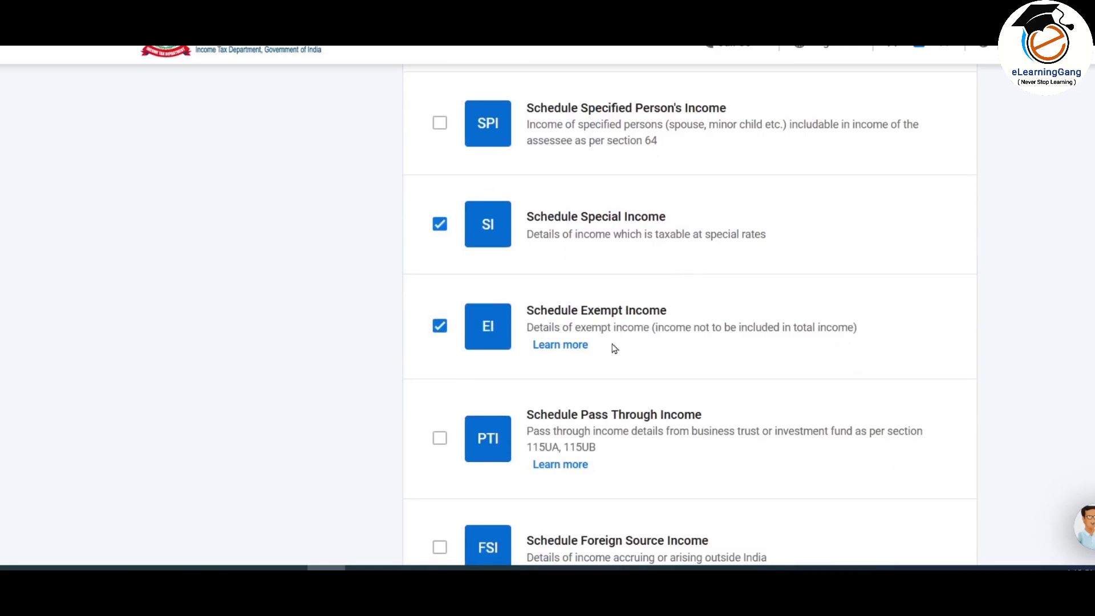
pyautogui.scroll(-8, 676, 310)
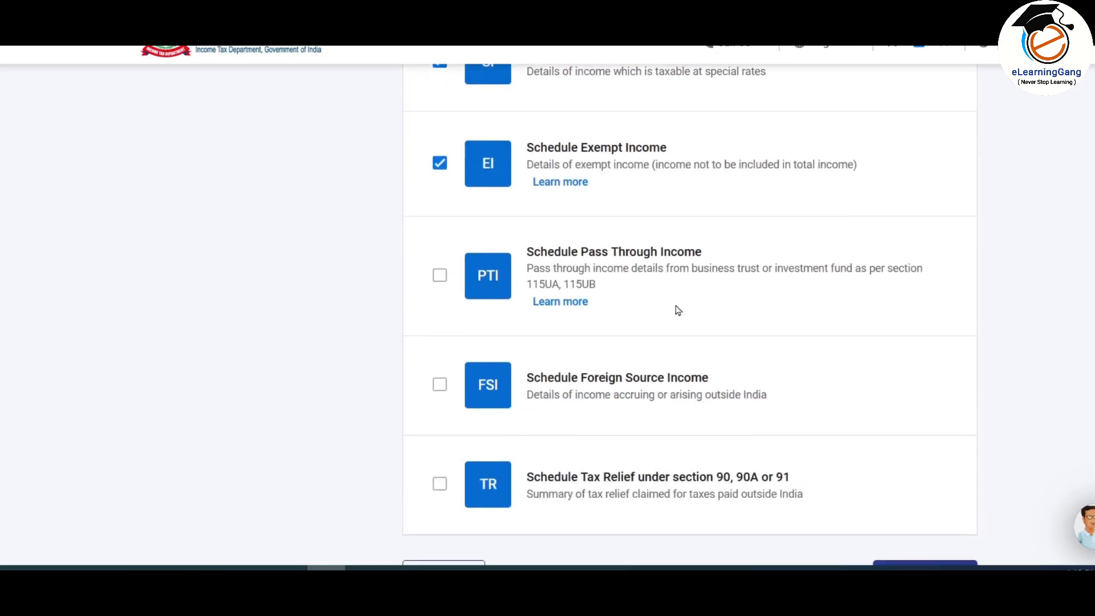
pyautogui.scroll(12, 677, 311)
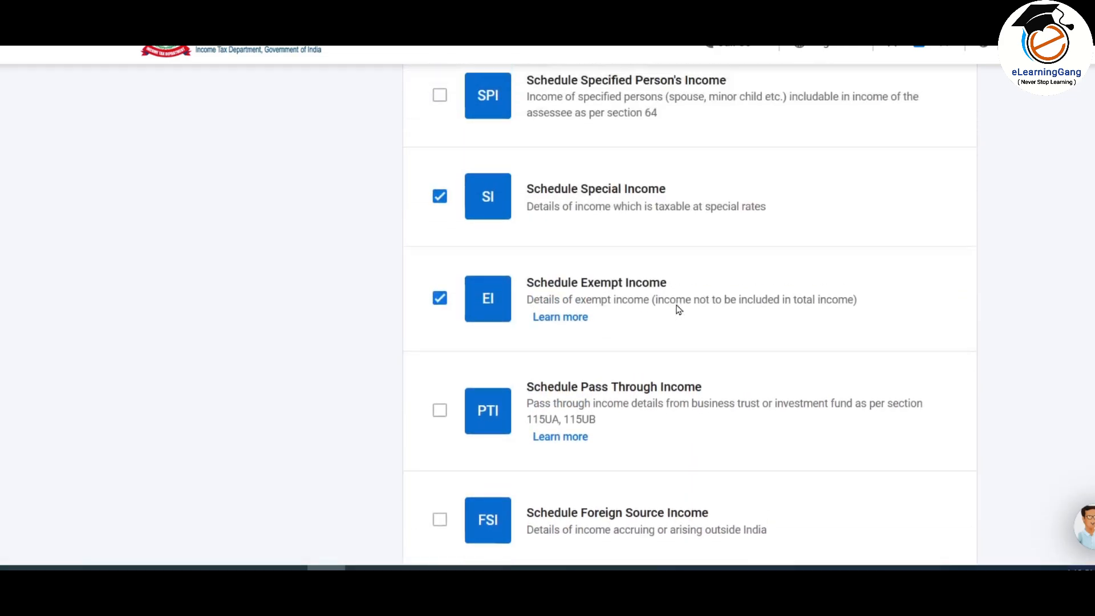
pyautogui.scroll(15, 678, 310)
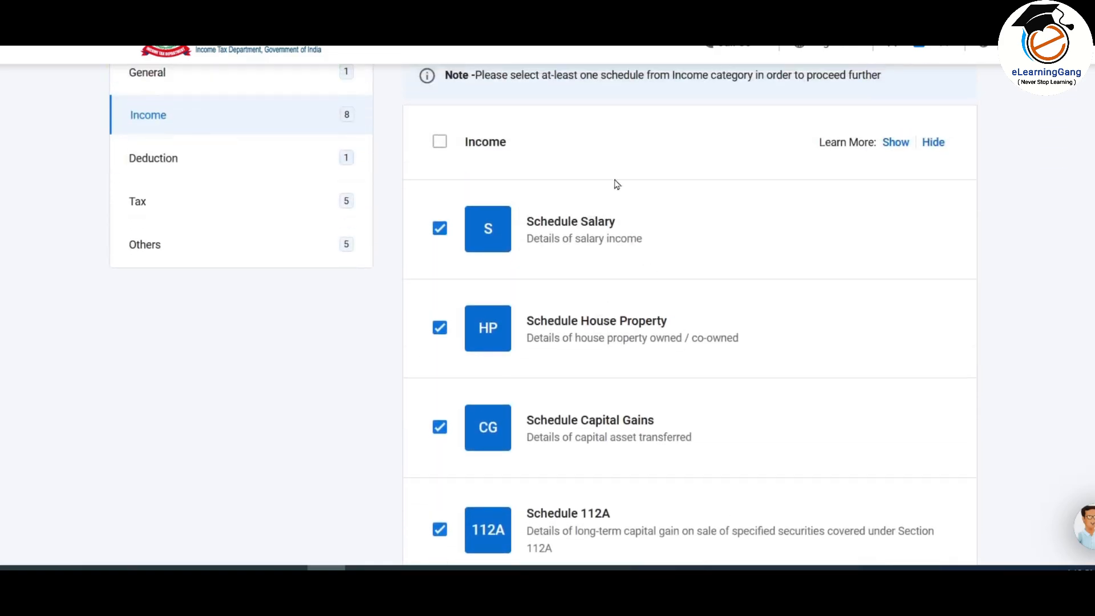
pyautogui.scroll(-2, 620, 298)
# Step: Add Schedule 80G and Schedule 80D from the Deduction schedules
pyautogui.click(153, 77)
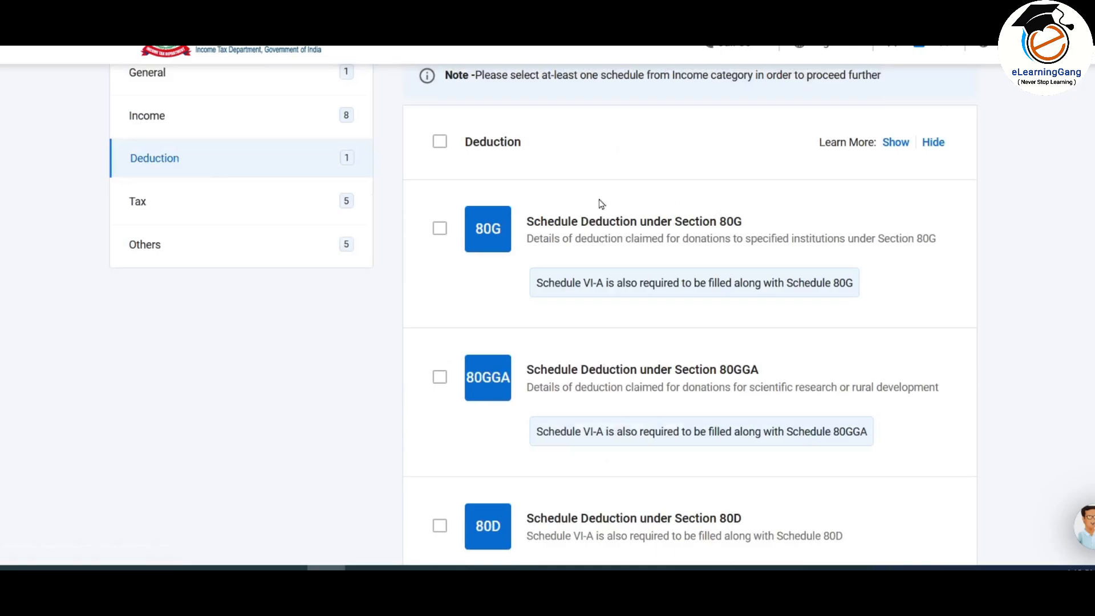
pyautogui.click(440, 228)
pyautogui.scroll(-4, 448, 239)
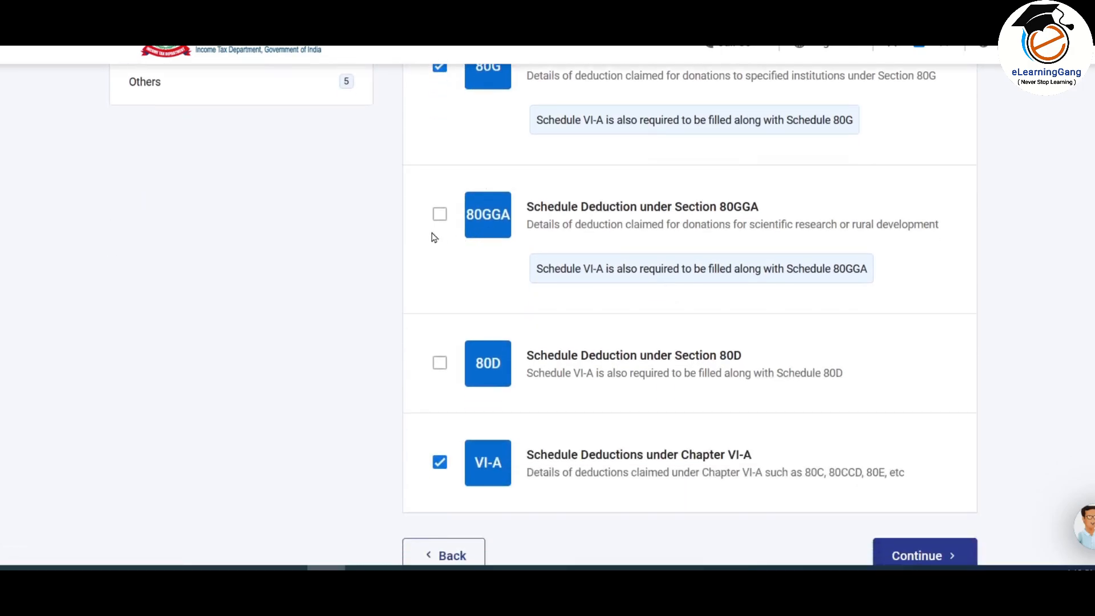
pyautogui.click(439, 363)
pyautogui.scroll(4, 624, 352)
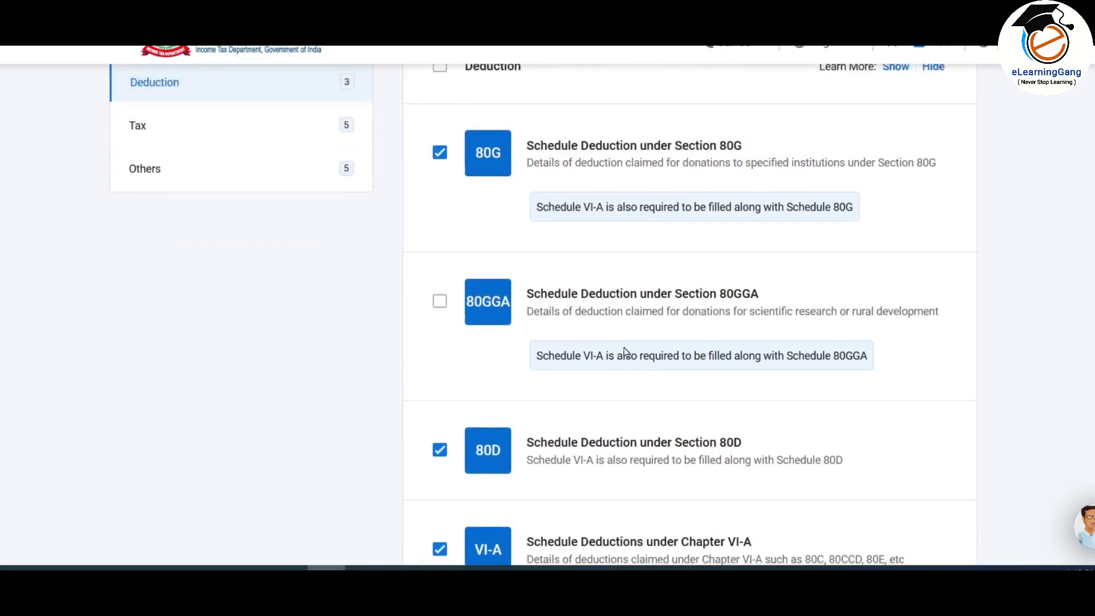
# Step: Review the Tax and Others schedule lists, including CYLA, AMT and AMTC
pyautogui.click(199, 206)
pyautogui.scroll(-6, 538, 213)
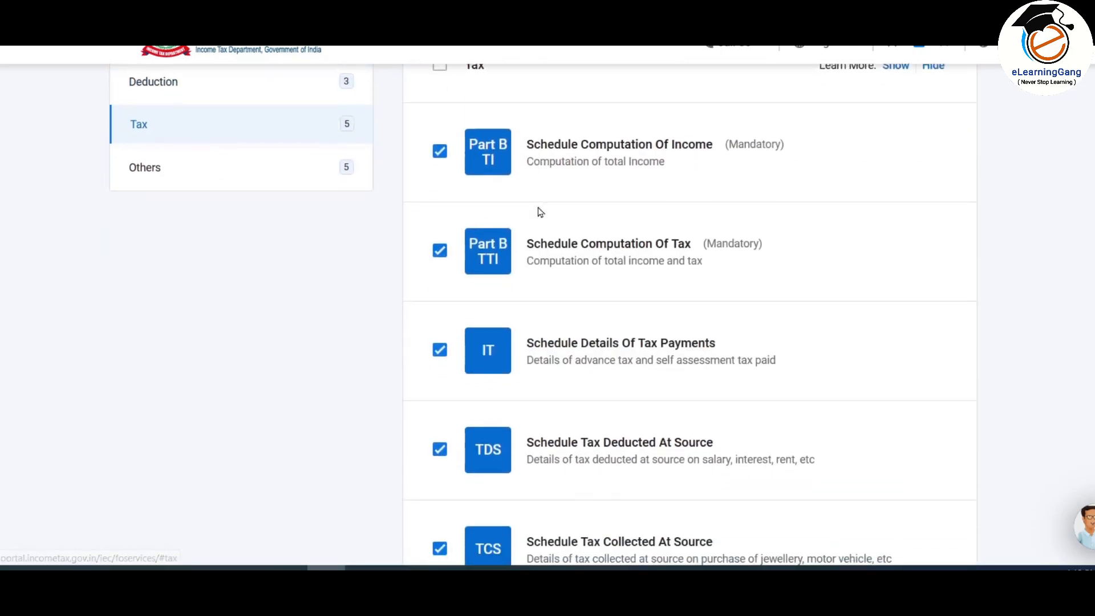
pyautogui.scroll(-2, 503, 356)
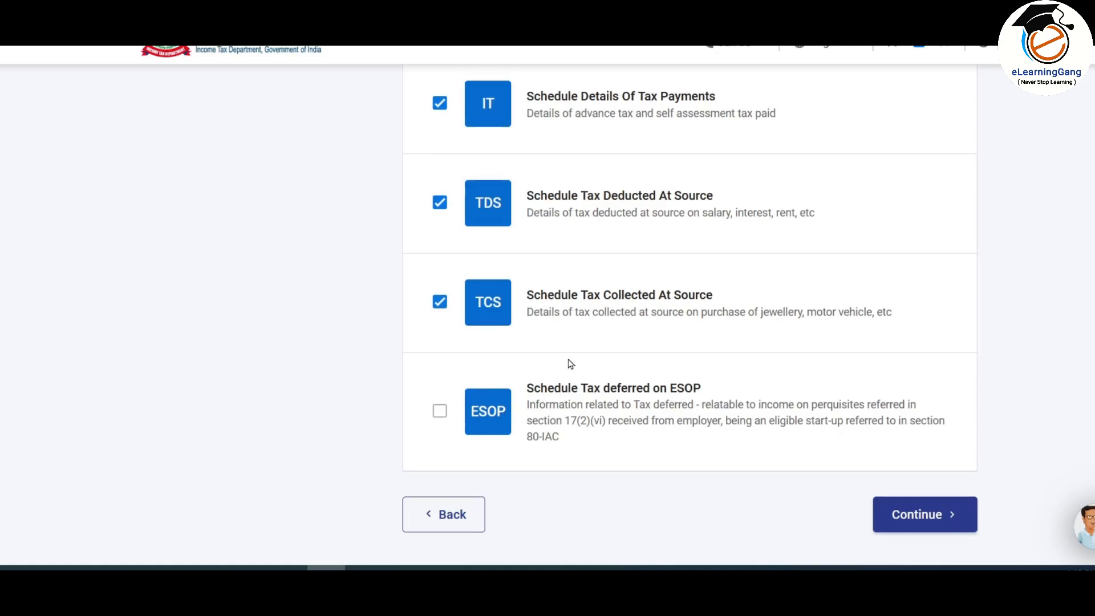
pyautogui.scroll(5, 569, 362)
pyautogui.click(234, 165)
pyautogui.scroll(4, 543, 195)
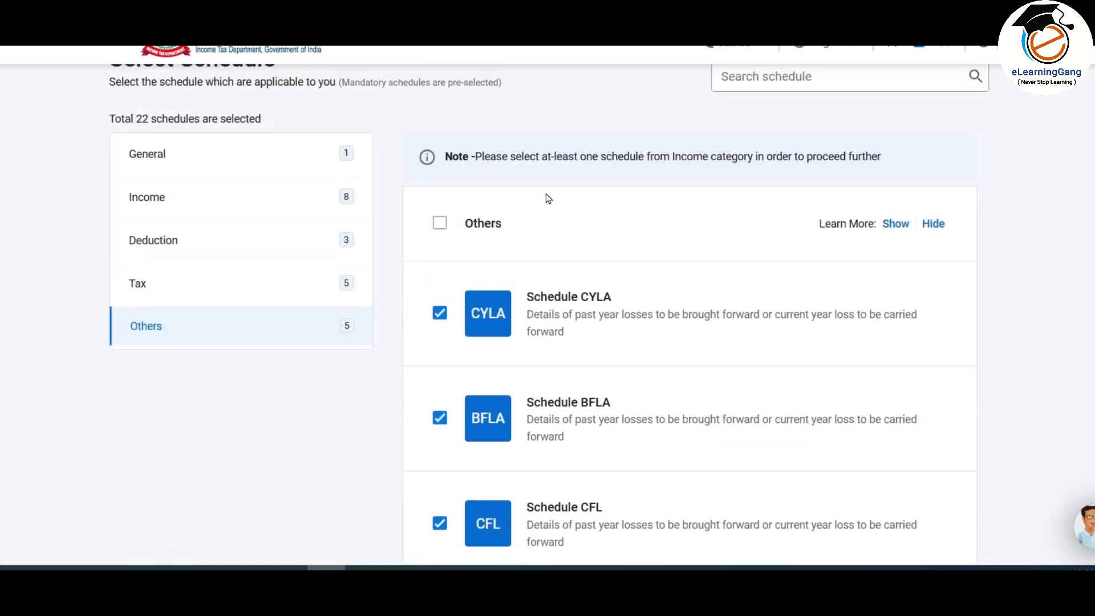
pyautogui.scroll(-5, 548, 197)
pyautogui.scroll(-6, 549, 198)
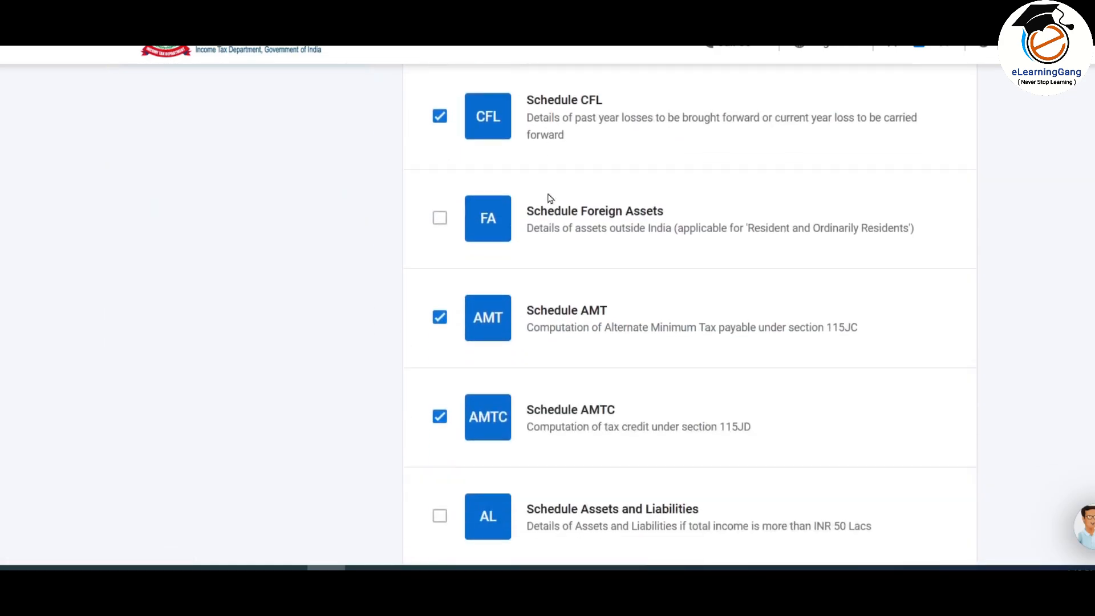
pyautogui.scroll(6, 694, 274)
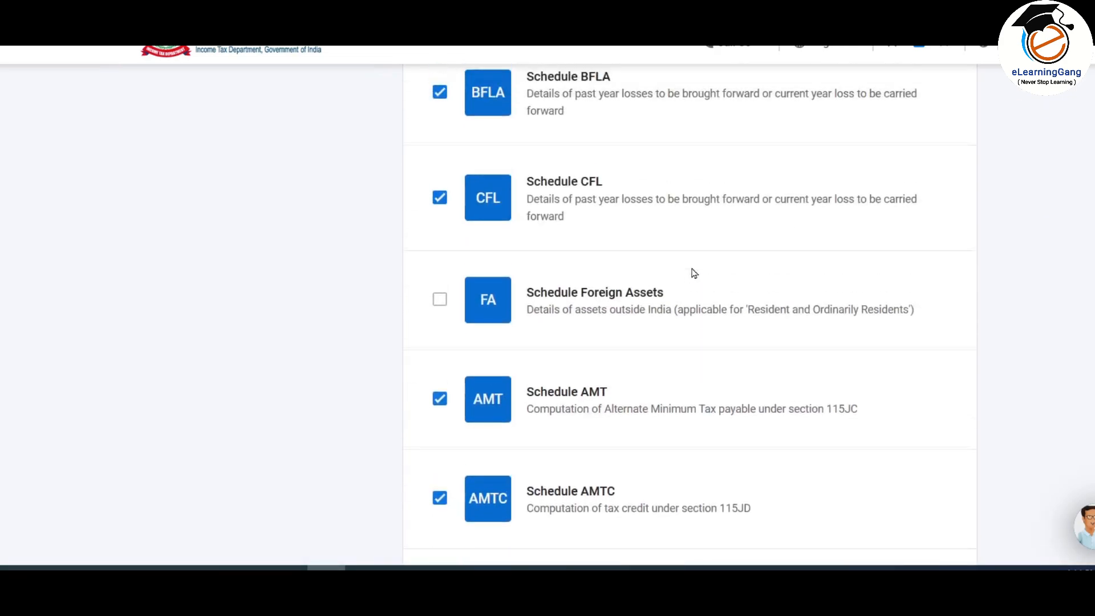
pyautogui.scroll(-6, 694, 273)
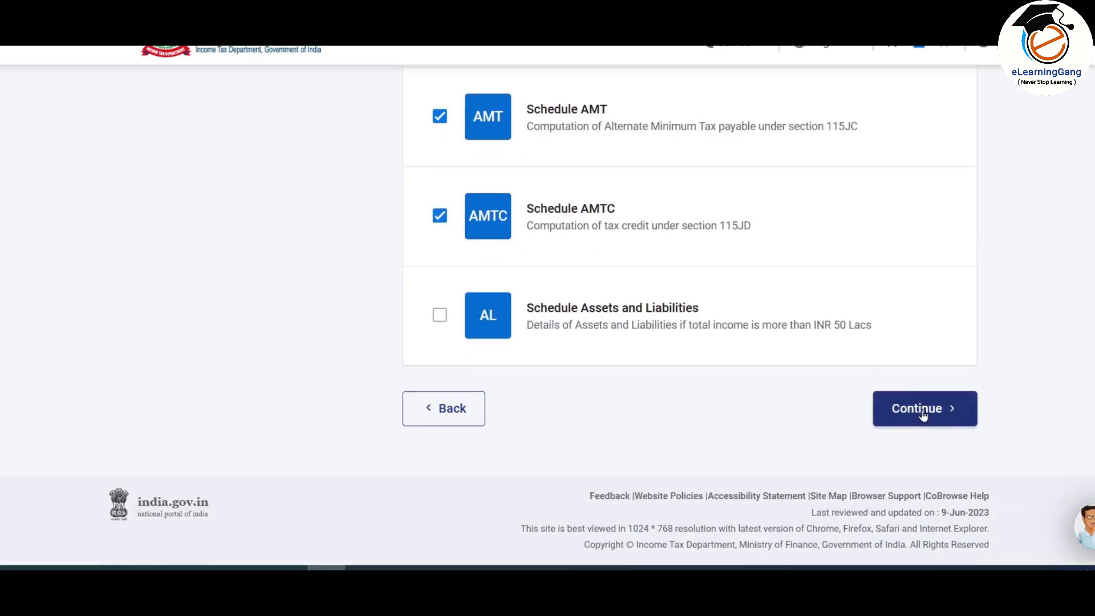
# Step: Continue with the 22 chosen schedules, accept the enabled-schedules note and skip the questionnaire
pyautogui.click(922, 415)
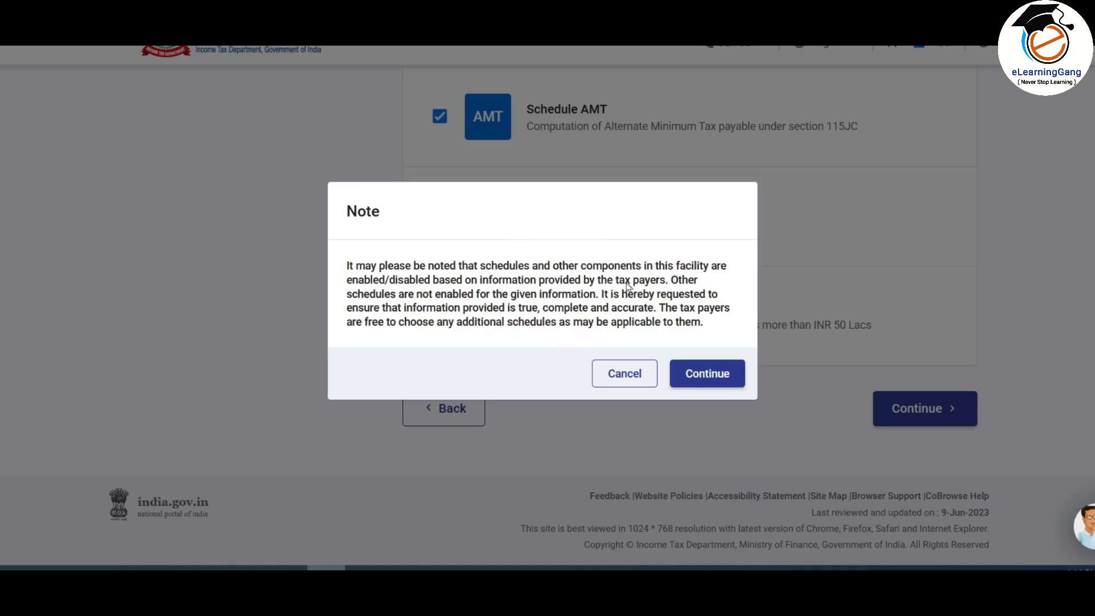
pyautogui.click(713, 376)
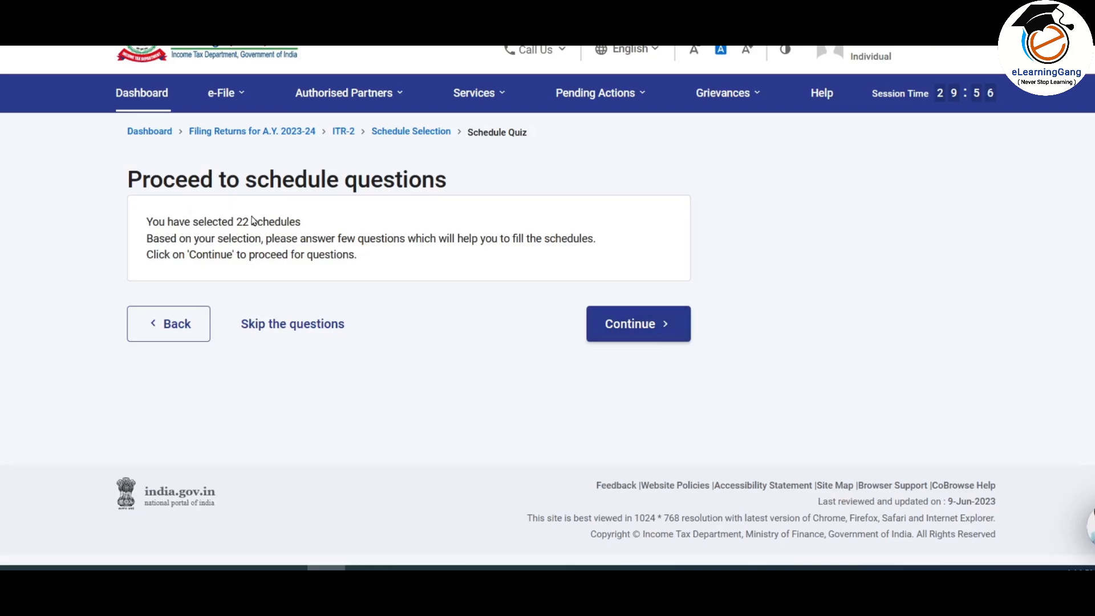
pyautogui.click(316, 325)
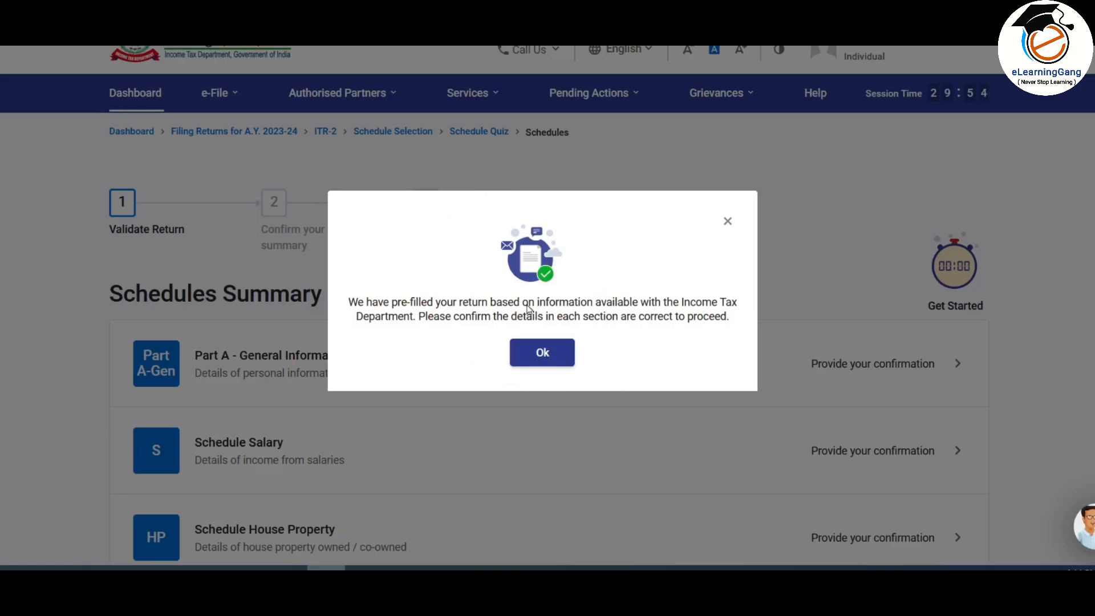
# Step: Dismiss the pre-filled return notice and review every schedule from Part A-General Information to AMT
pyautogui.click(546, 350)
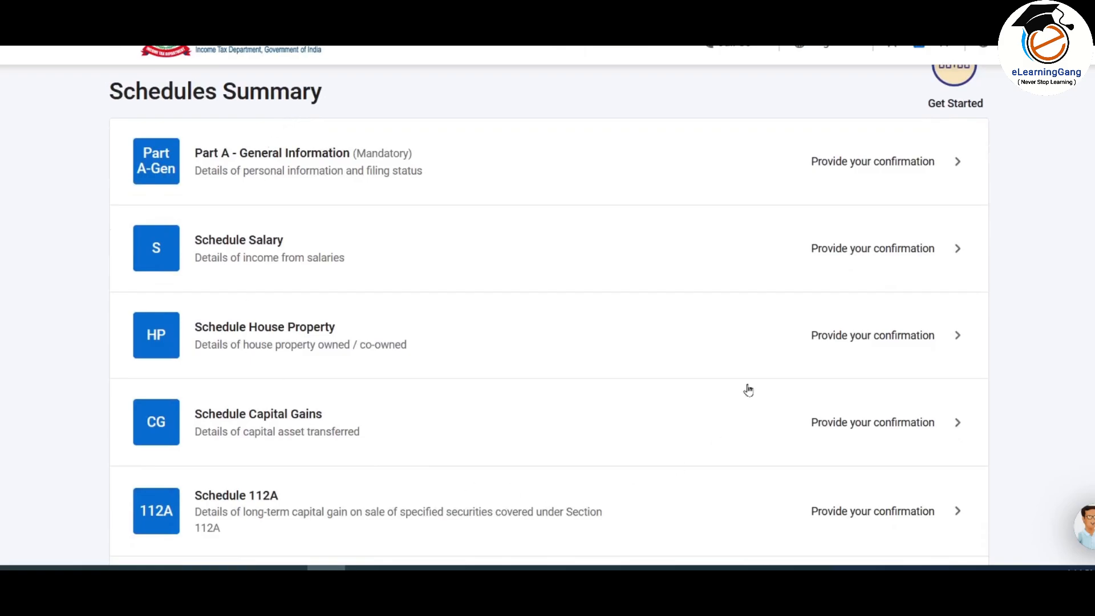
pyautogui.scroll(-1, 365, 210)
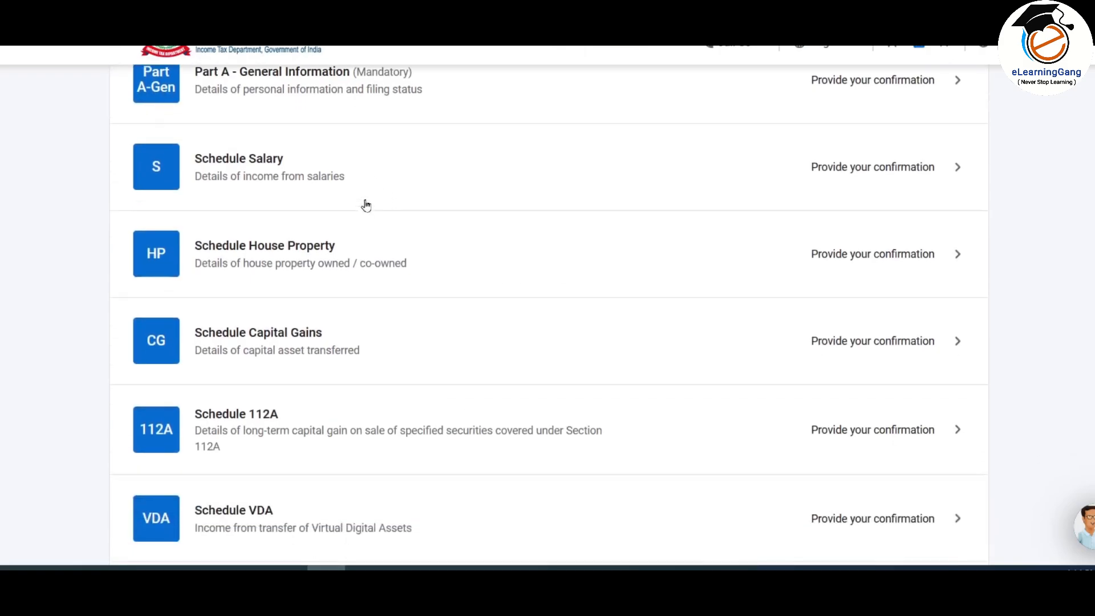
pyautogui.scroll(-5, 343, 218)
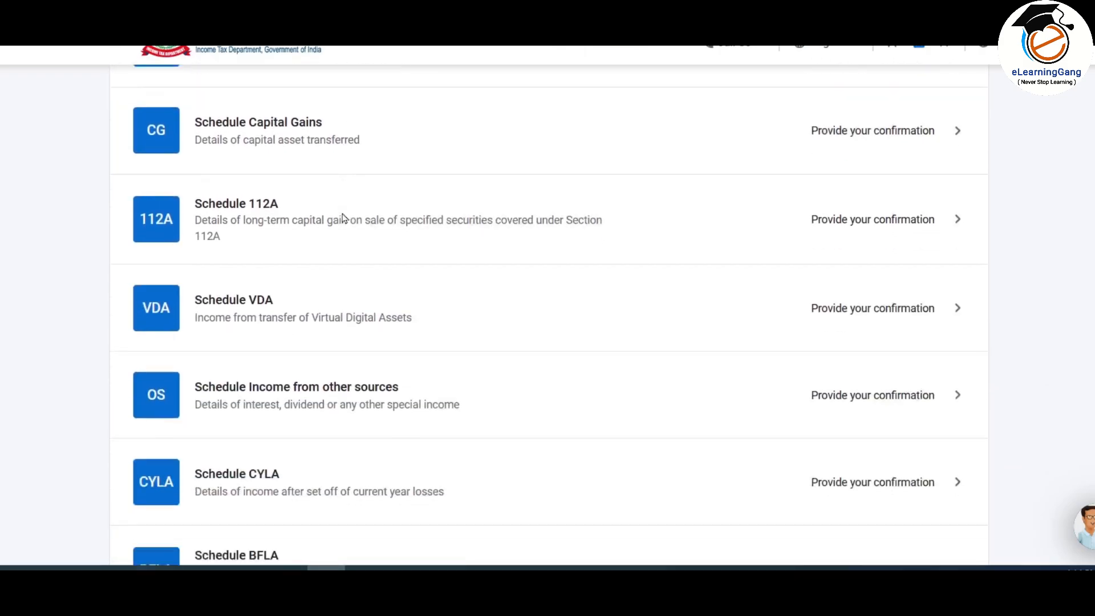
pyautogui.scroll(-7, 343, 218)
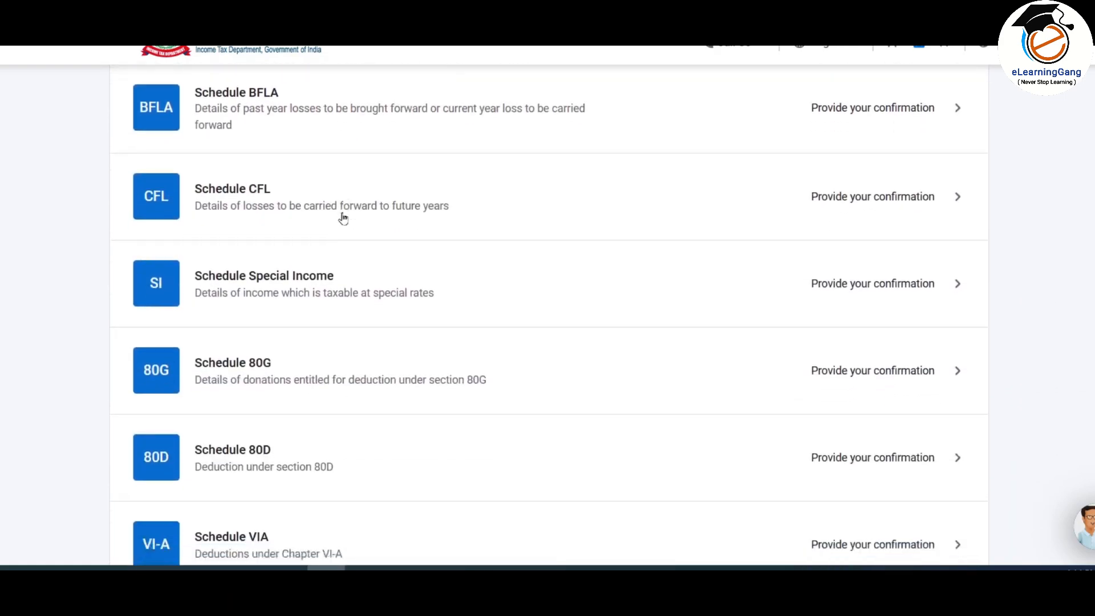
pyautogui.scroll(-7, 343, 219)
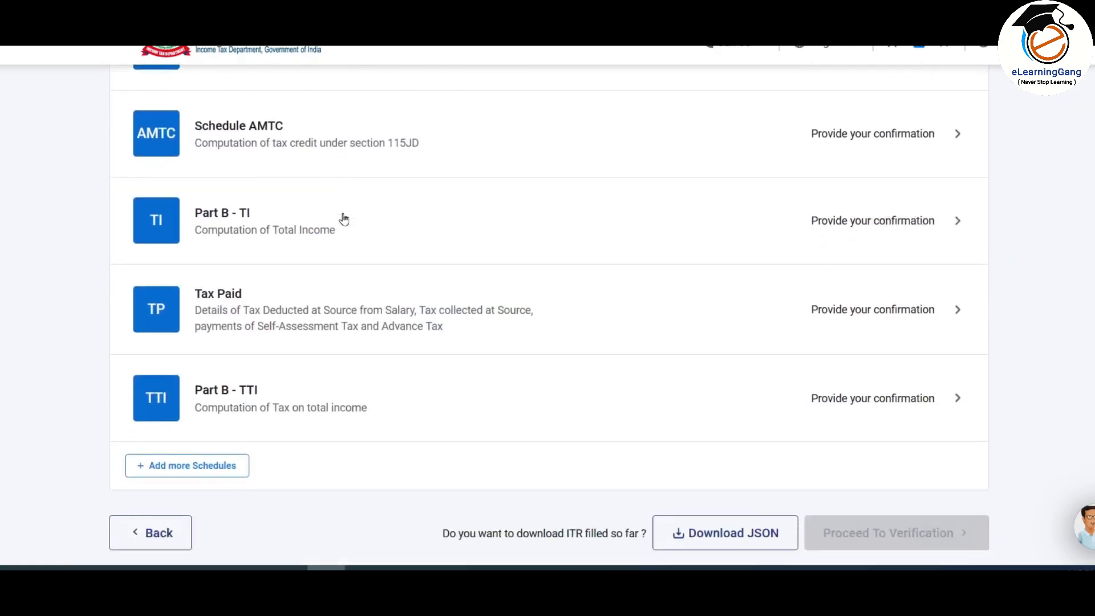
pyautogui.scroll(3, 342, 218)
pyautogui.scroll(6, 342, 219)
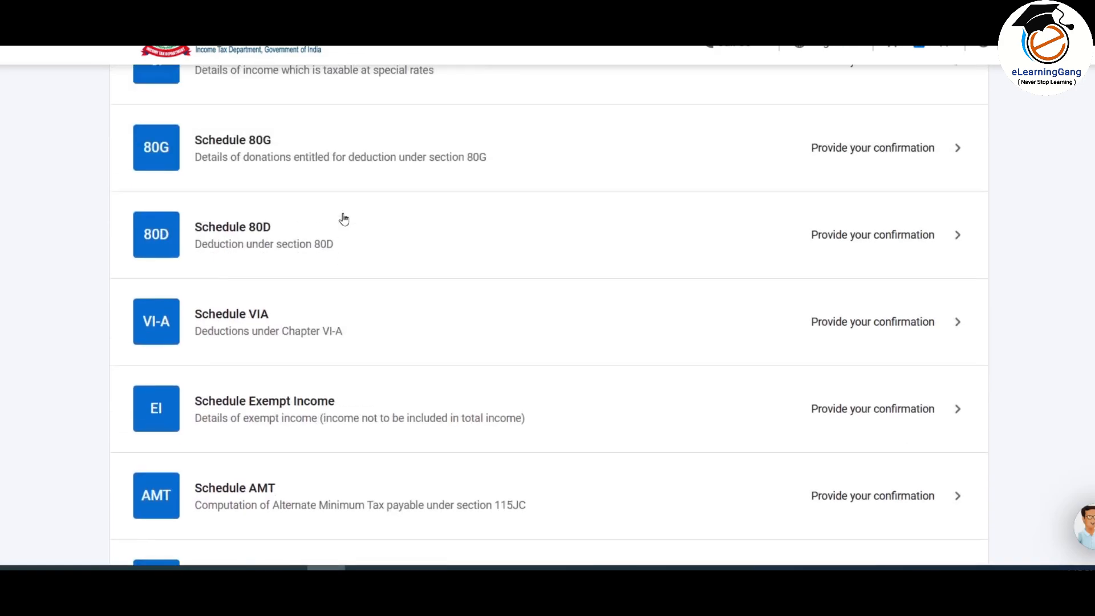
pyautogui.scroll(5, 343, 219)
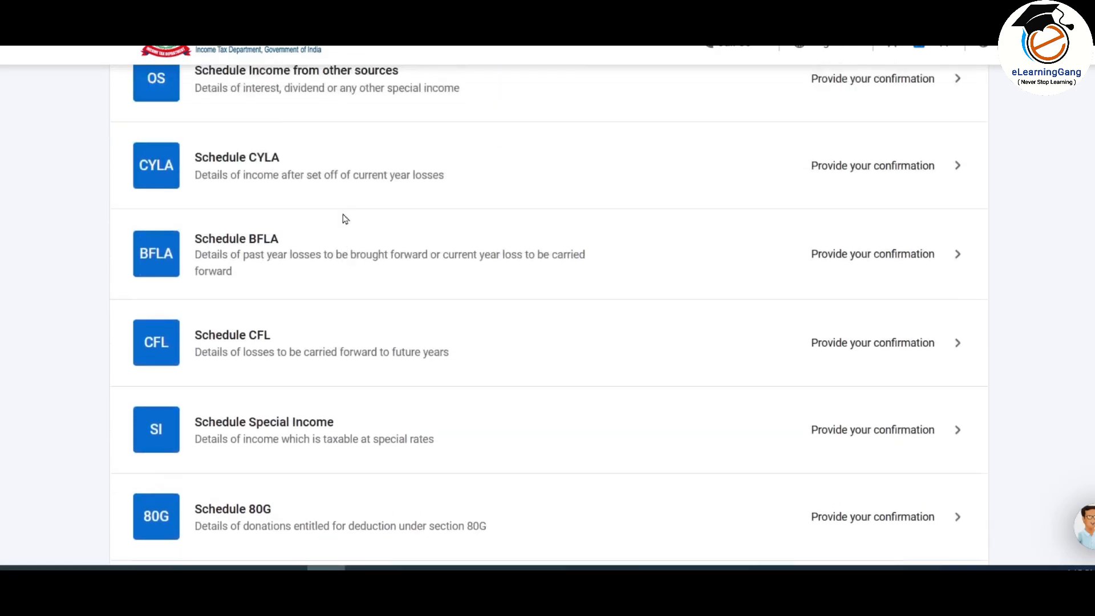
pyautogui.scroll(5, 343, 218)
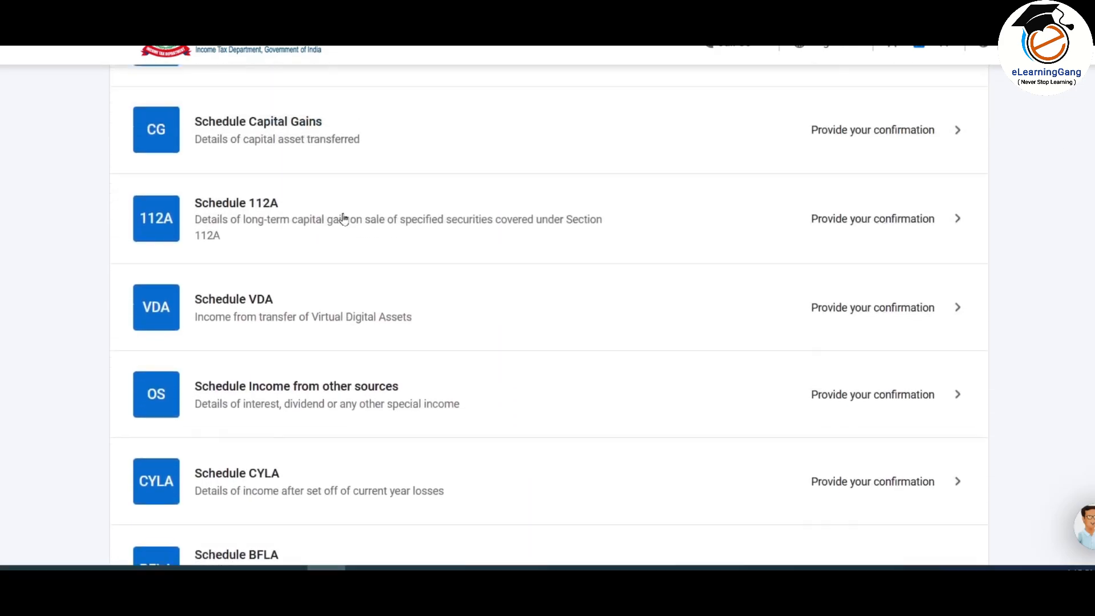
pyautogui.scroll(1, 342, 218)
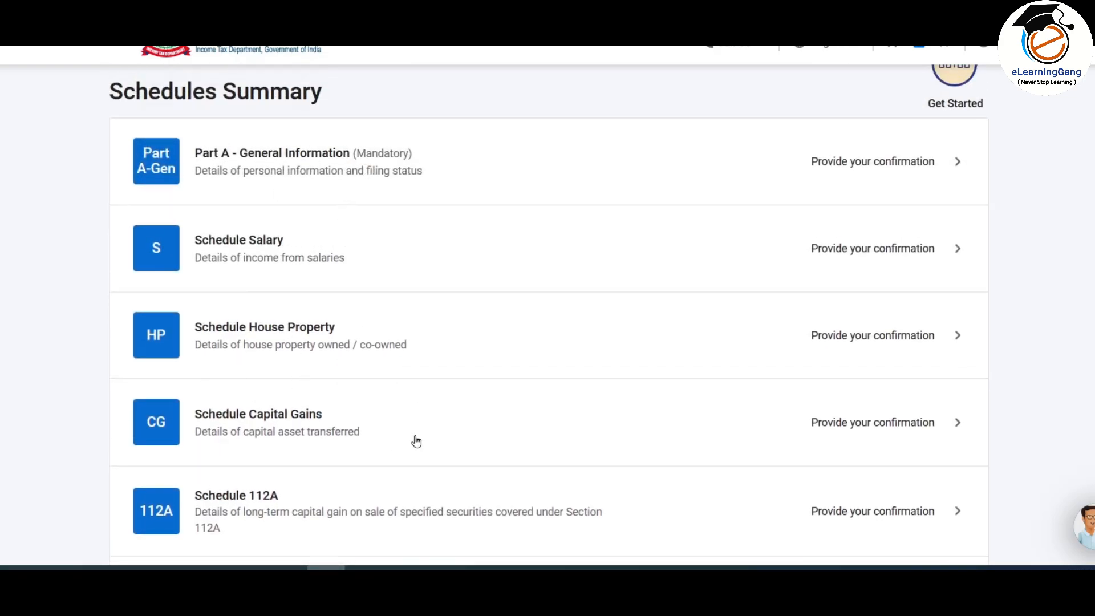
pyautogui.scroll(-1, 435, 391)
pyautogui.scroll(1, 438, 392)
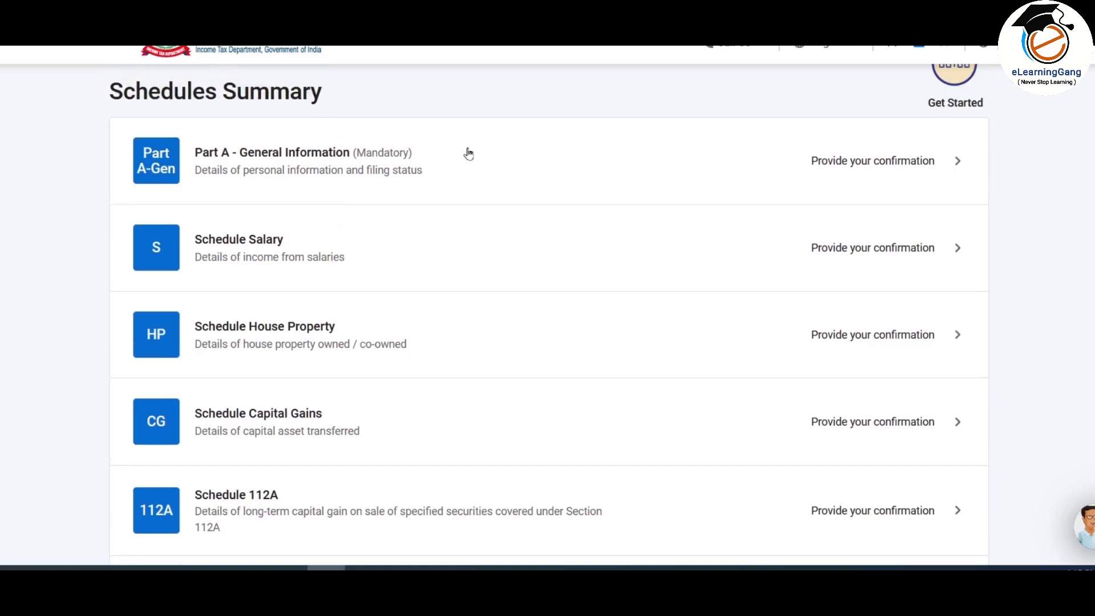
# Step: Open Part A-General Information and expand its Contact section to review the contact details
pyautogui.click(875, 165)
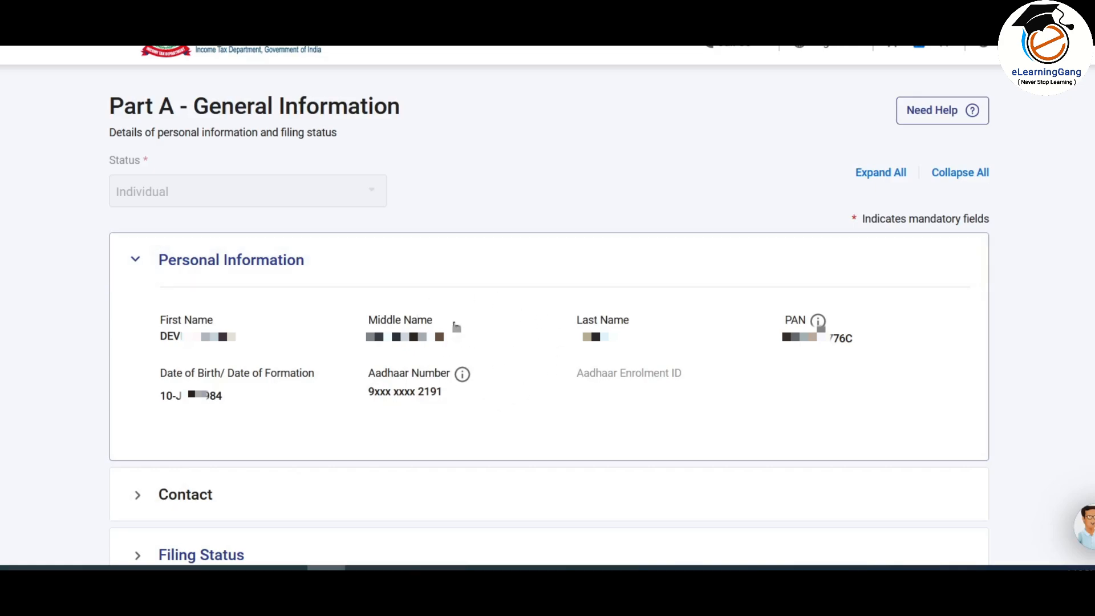
pyautogui.scroll(-5, 456, 326)
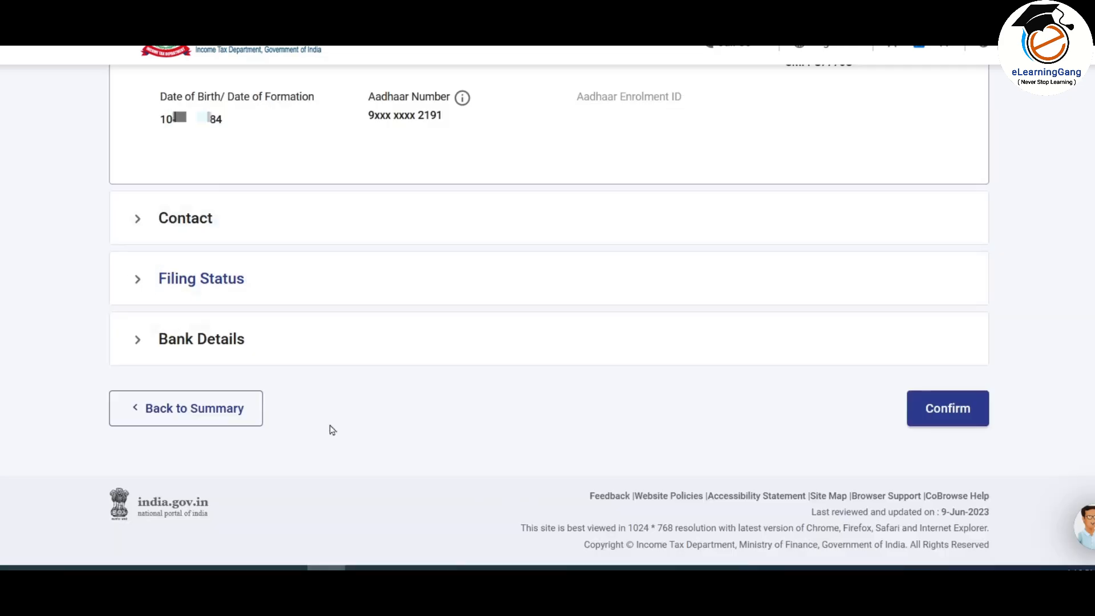
pyautogui.click(196, 223)
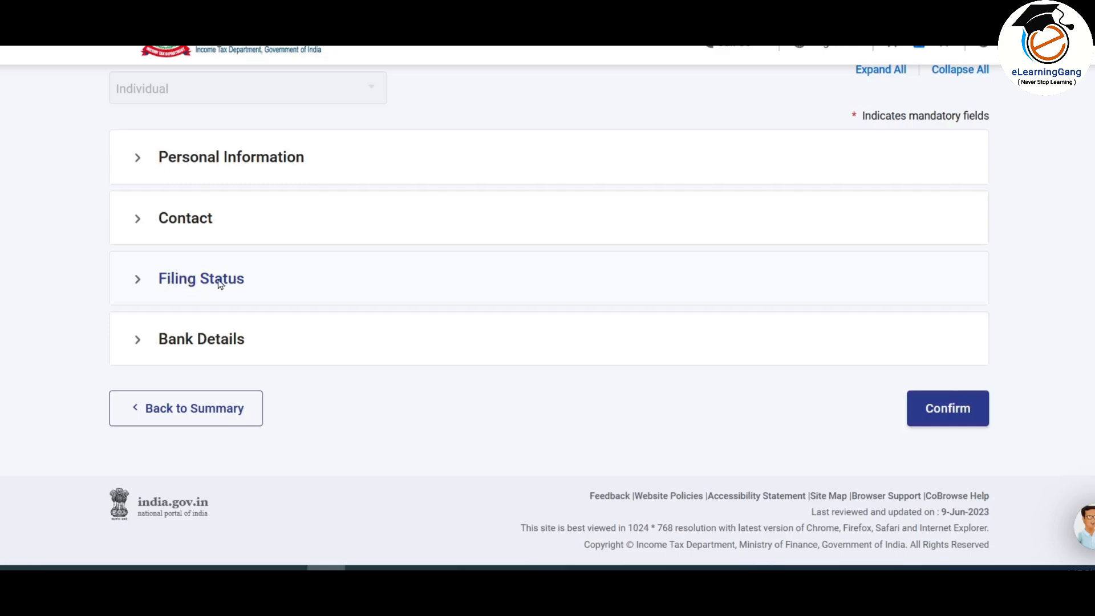
# Step: Answer No to opting for the new tax regime under 115BAC, cancelling the switch prompt
pyautogui.click(220, 283)
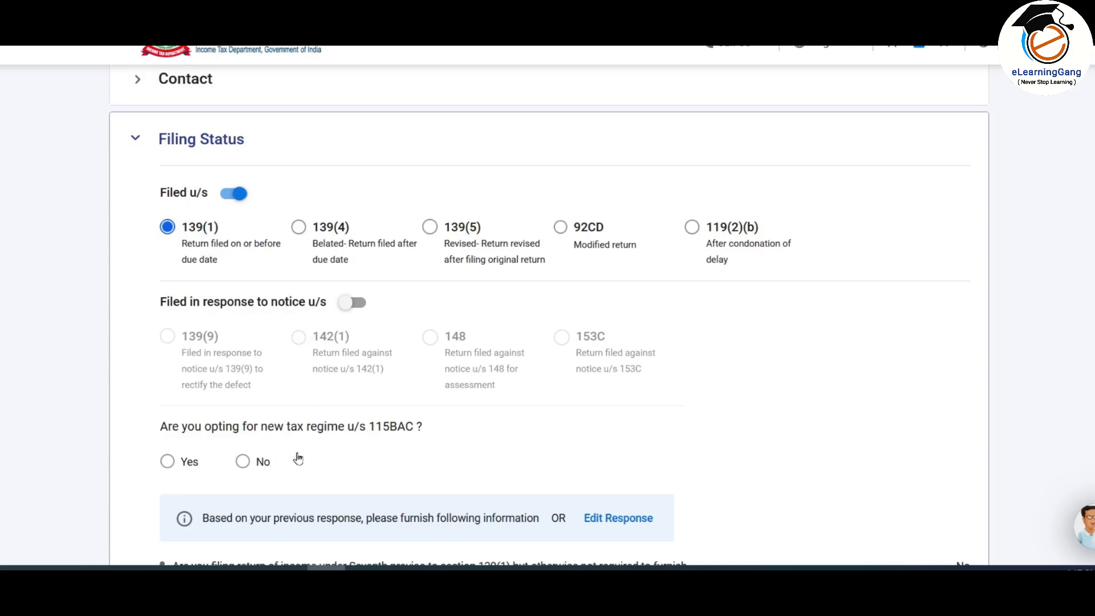
pyautogui.scroll(-5, 127, 149)
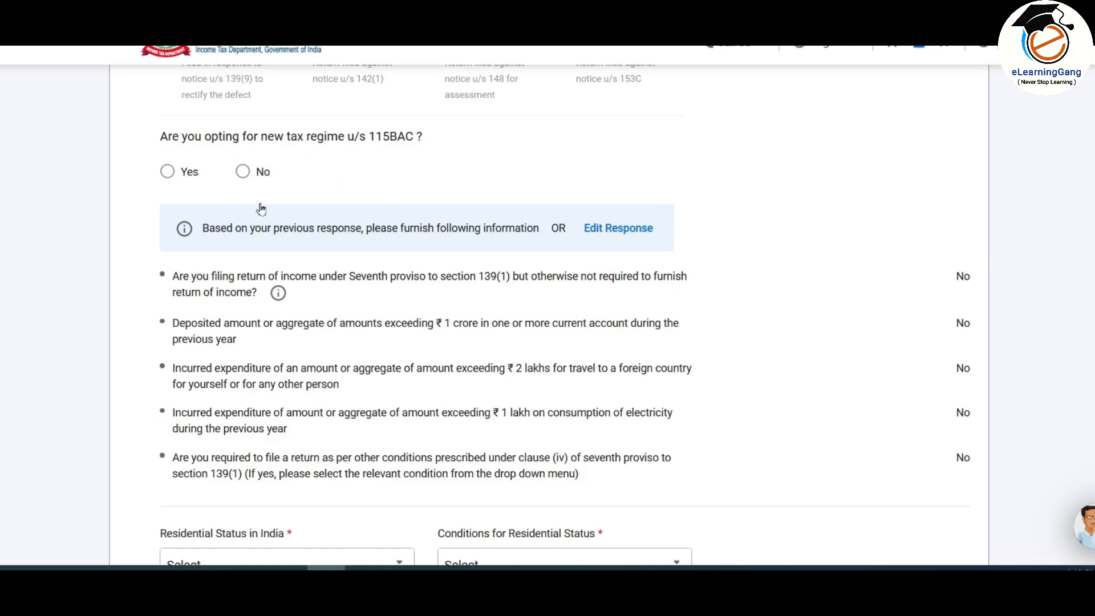
pyautogui.click(242, 172)
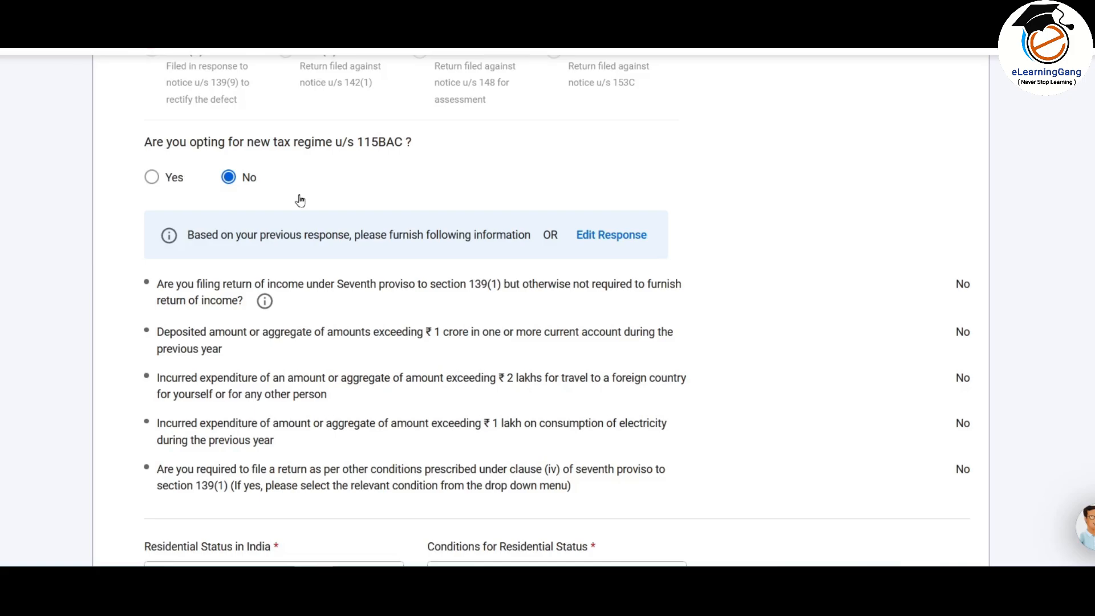
pyautogui.click(152, 178)
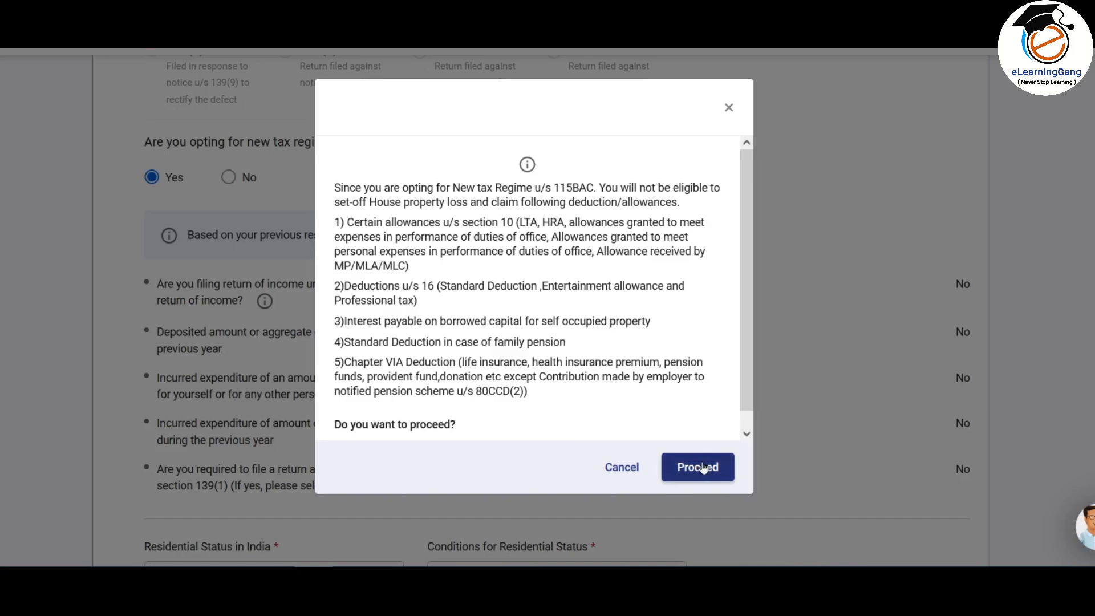
pyautogui.click(622, 469)
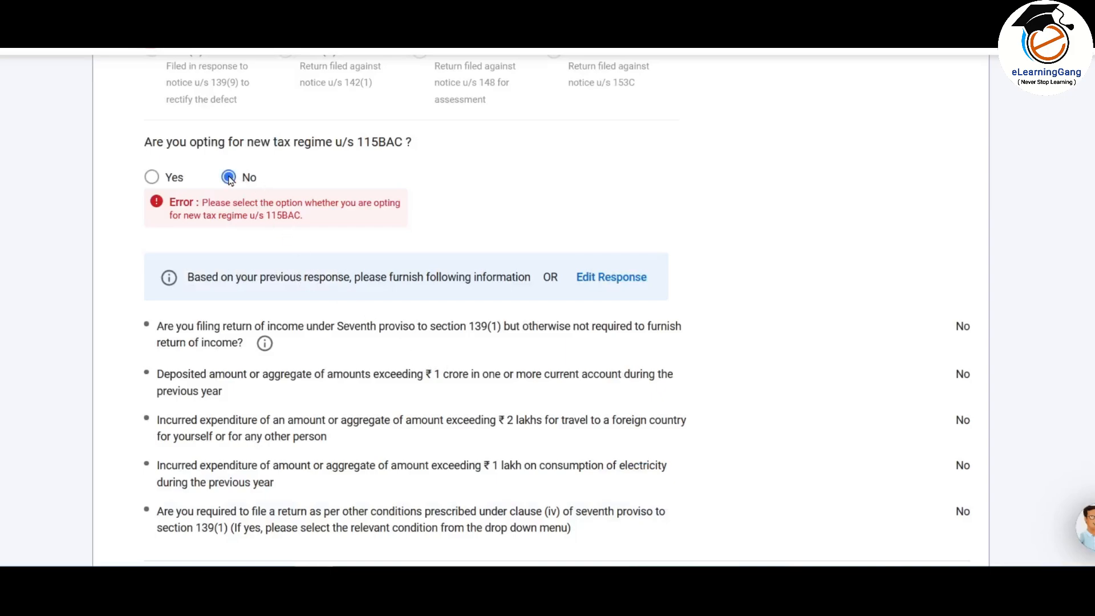
# Step: Set residential status to Resident (182+ days in India) and answer No for section 115H
pyautogui.scroll(-8, 233, 142)
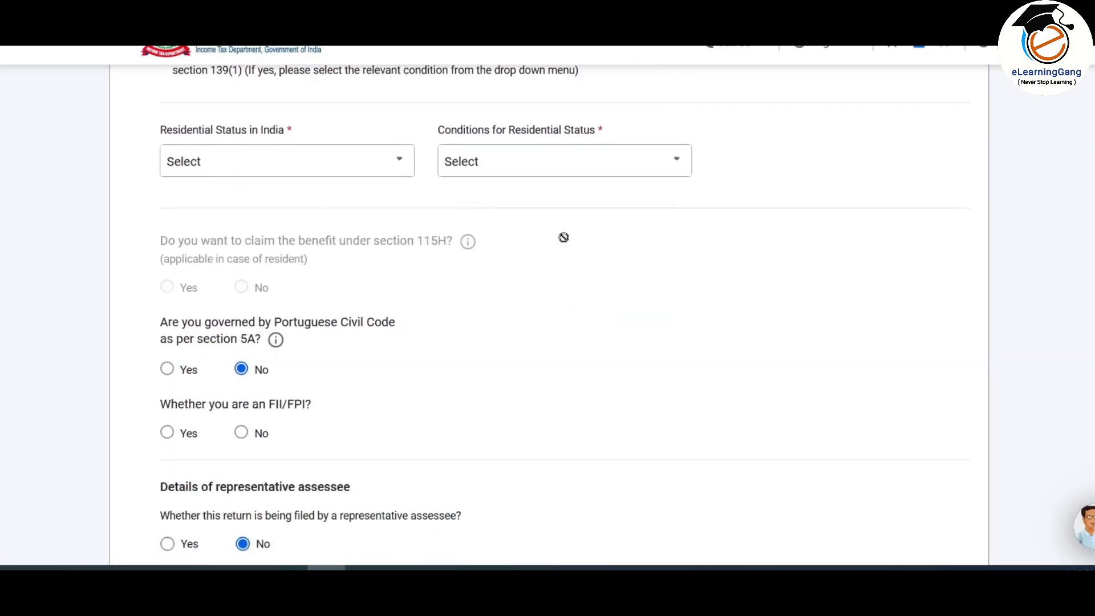
pyautogui.click(360, 169)
pyautogui.click(193, 235)
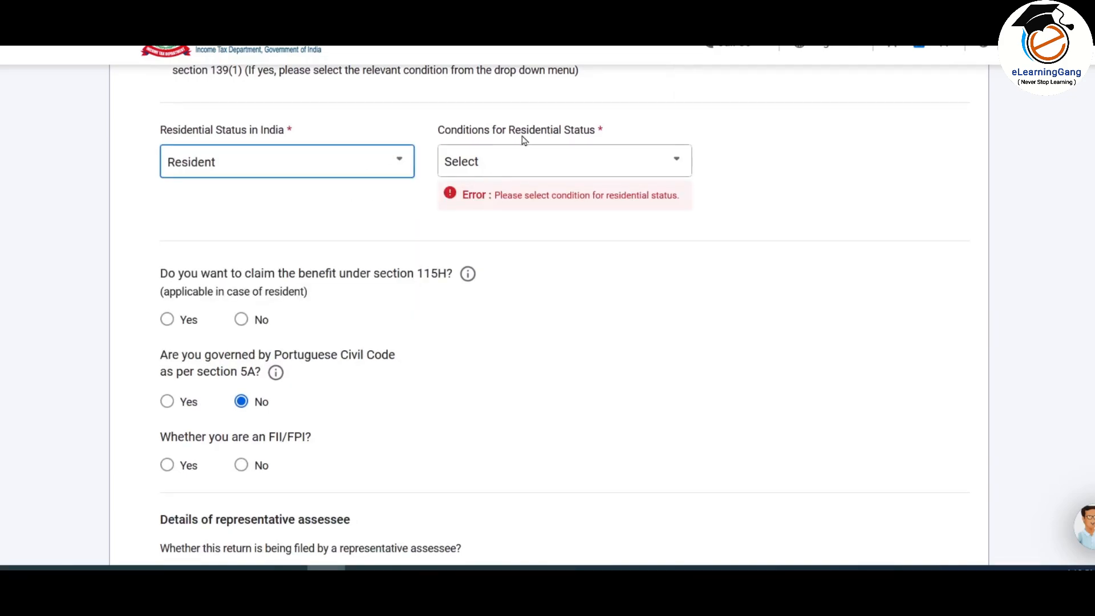
pyautogui.click(533, 164)
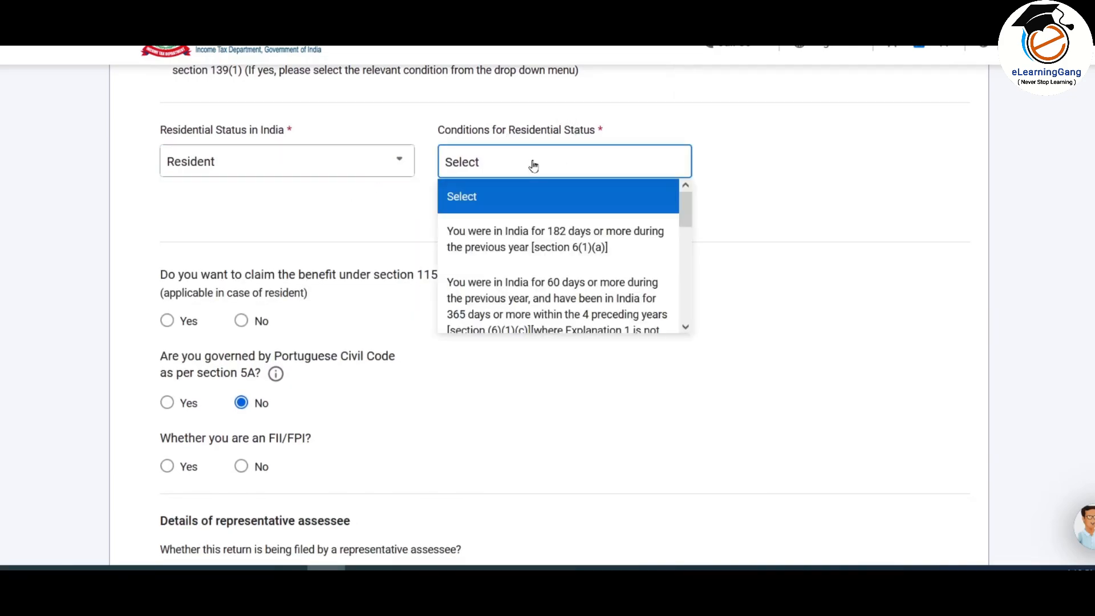
pyautogui.click(551, 243)
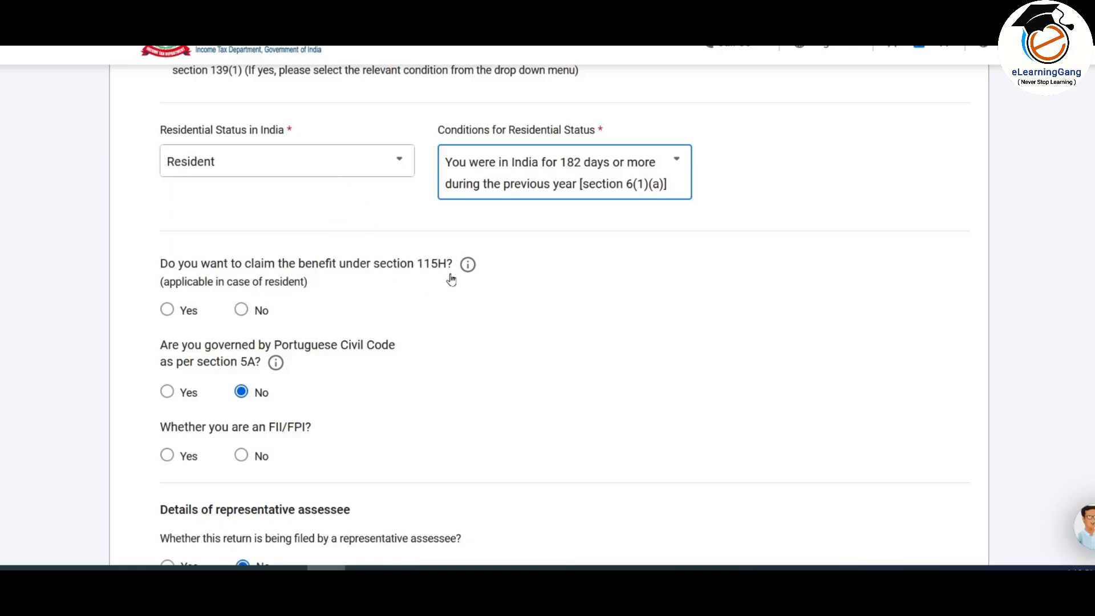
pyautogui.click(241, 309)
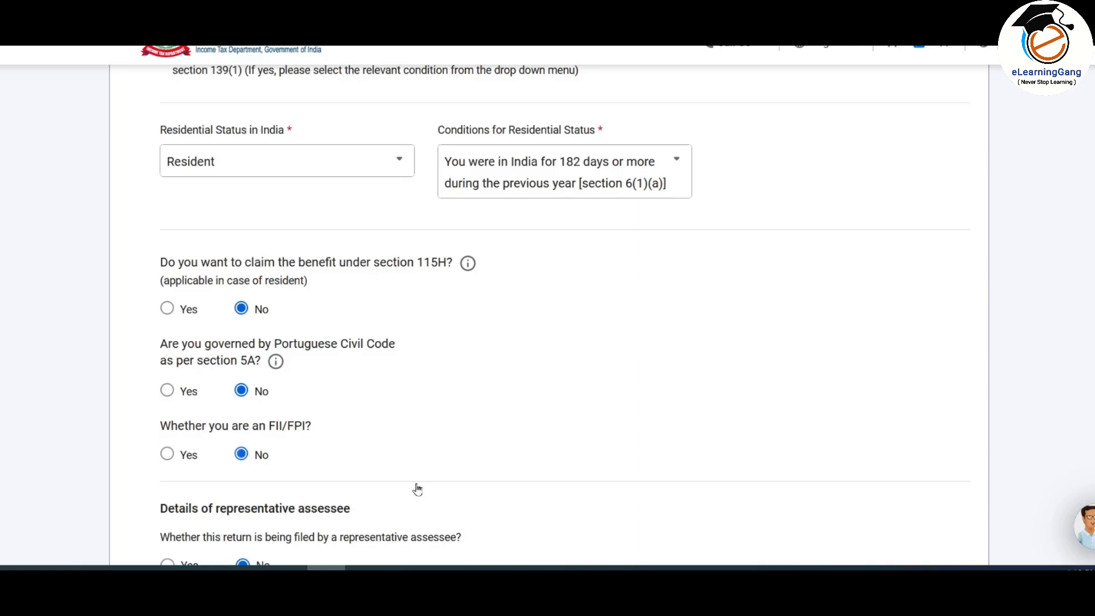
pyautogui.scroll(-7, 416, 489)
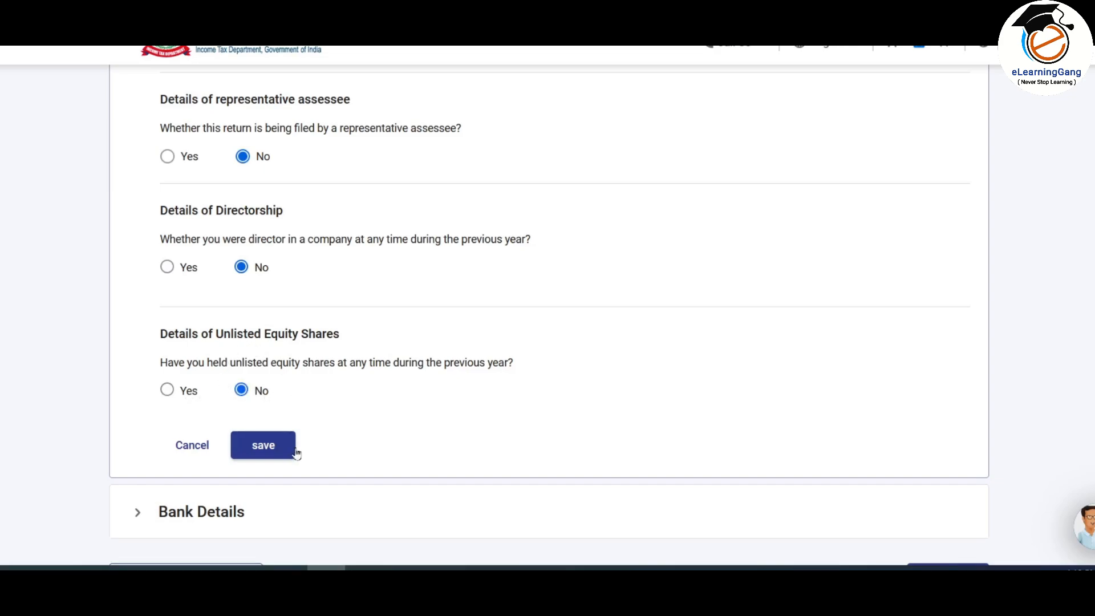
# Step: Save the filing status answers, review the Bank Details accounts, and confirm Part A-General Information
pyautogui.click(272, 447)
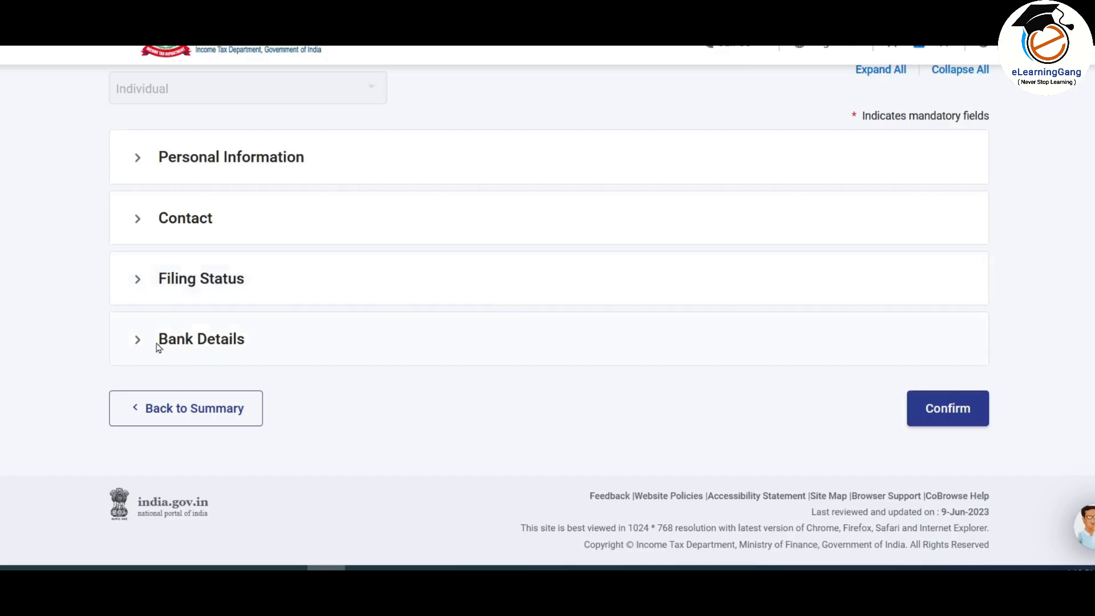
pyautogui.click(228, 340)
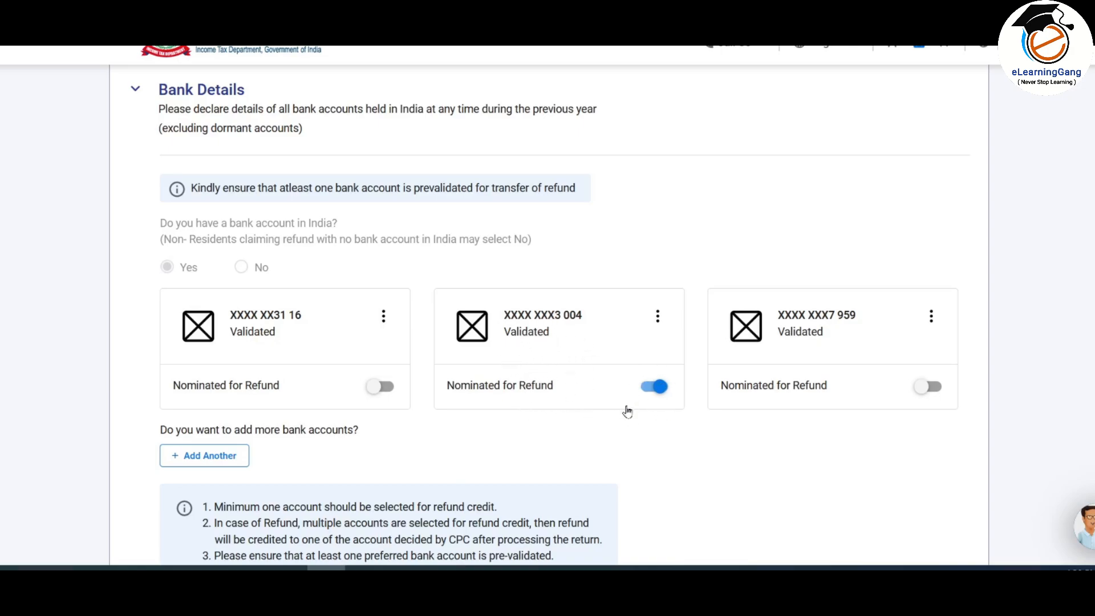
pyautogui.click(168, 94)
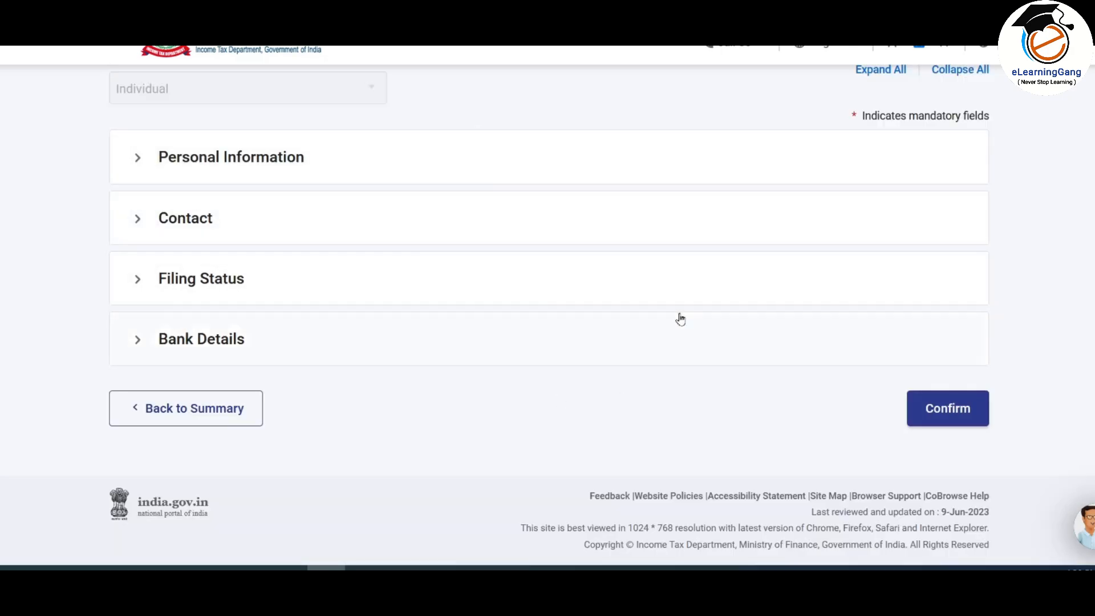
pyautogui.click(956, 411)
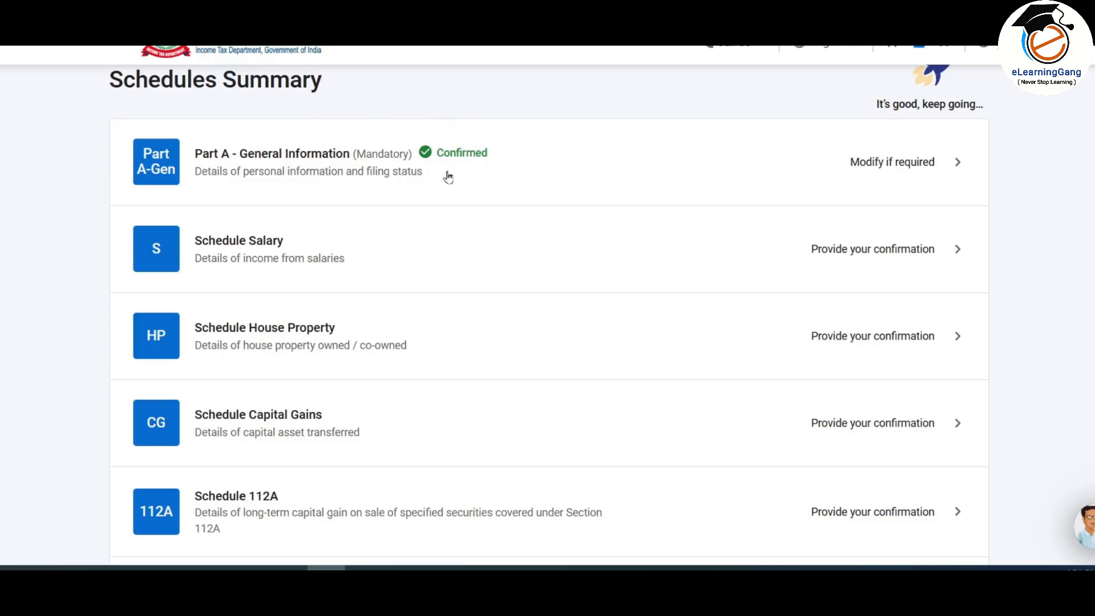
# Step: Open Schedule Salary and look over its empty form with Gross and Net Salary at ₹0
pyautogui.scroll(-2, 462, 175)
pyautogui.scroll(-2, 194, 188)
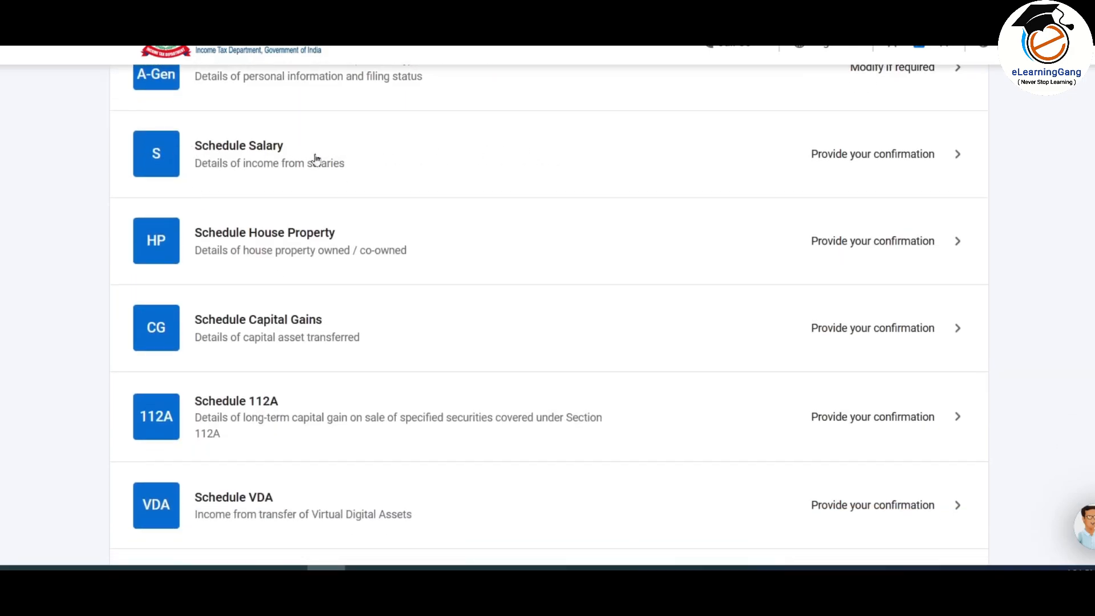
pyautogui.click(880, 158)
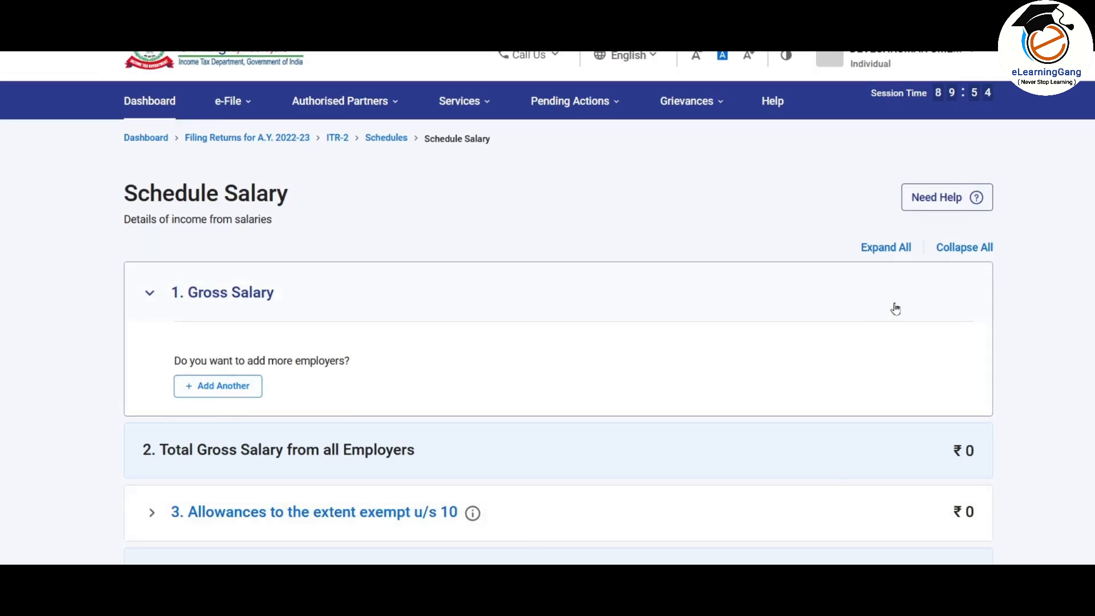
pyautogui.scroll(-5, 895, 309)
pyautogui.scroll(3, 897, 344)
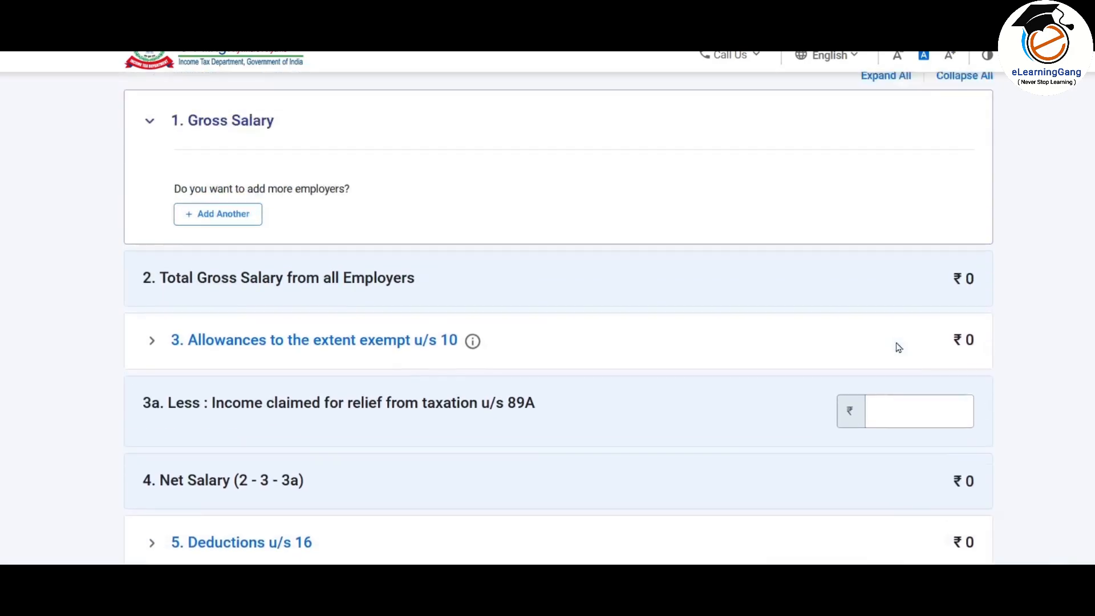
pyautogui.scroll(3, 898, 347)
pyautogui.scroll(-4, 837, 288)
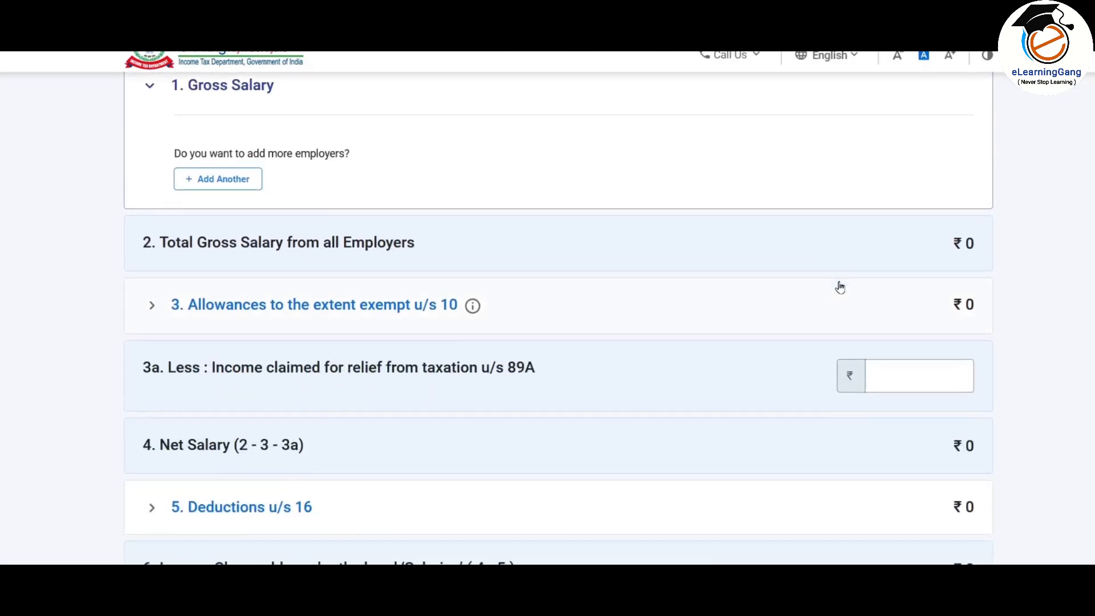
pyautogui.scroll(2, 840, 287)
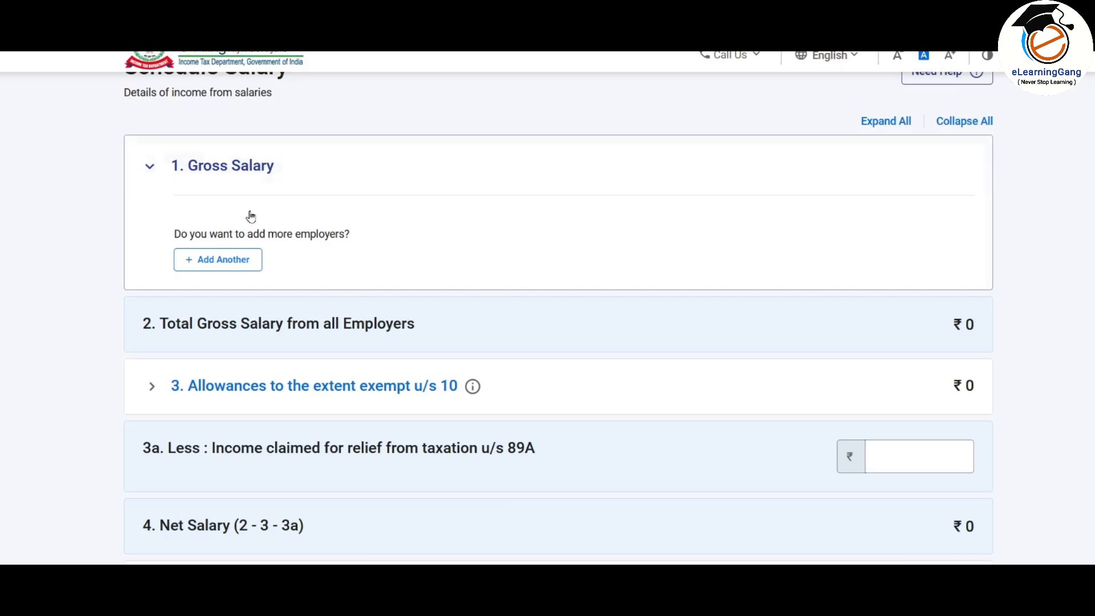
# Step: Add a new employer entry and begin filling in the employer's name and TAN
pyautogui.click(229, 267)
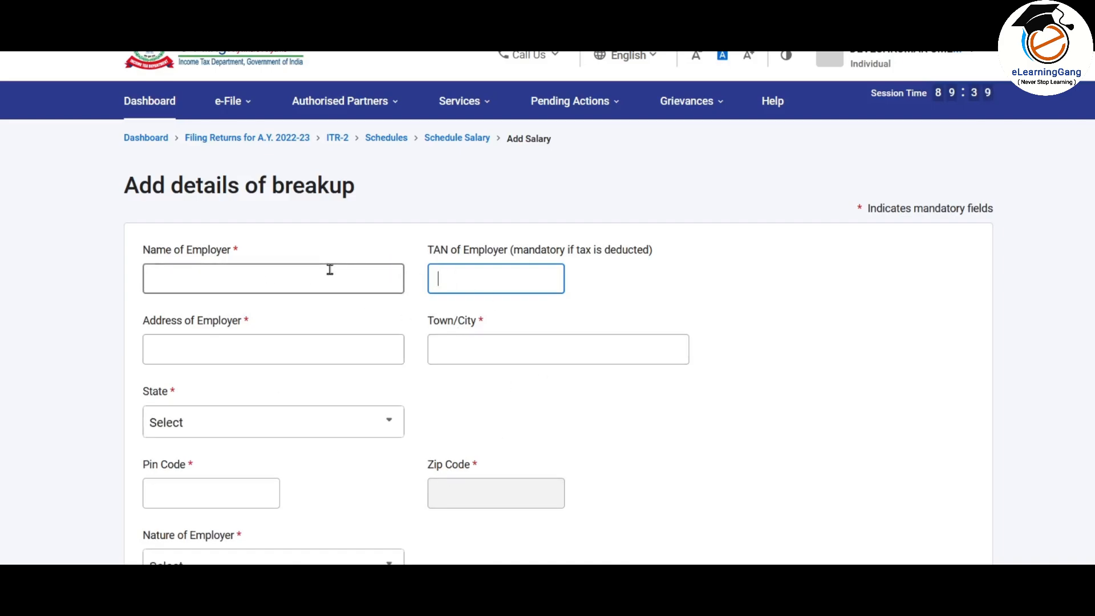
pyautogui.click(311, 277)
pyautogui.click(512, 282)
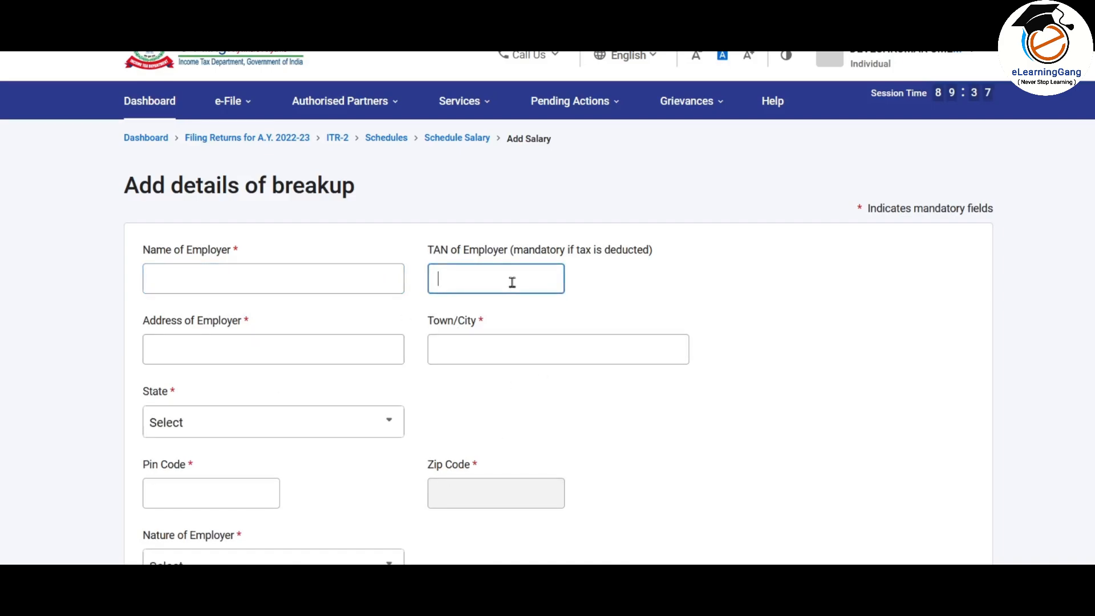
pyautogui.scroll(-3, 408, 269)
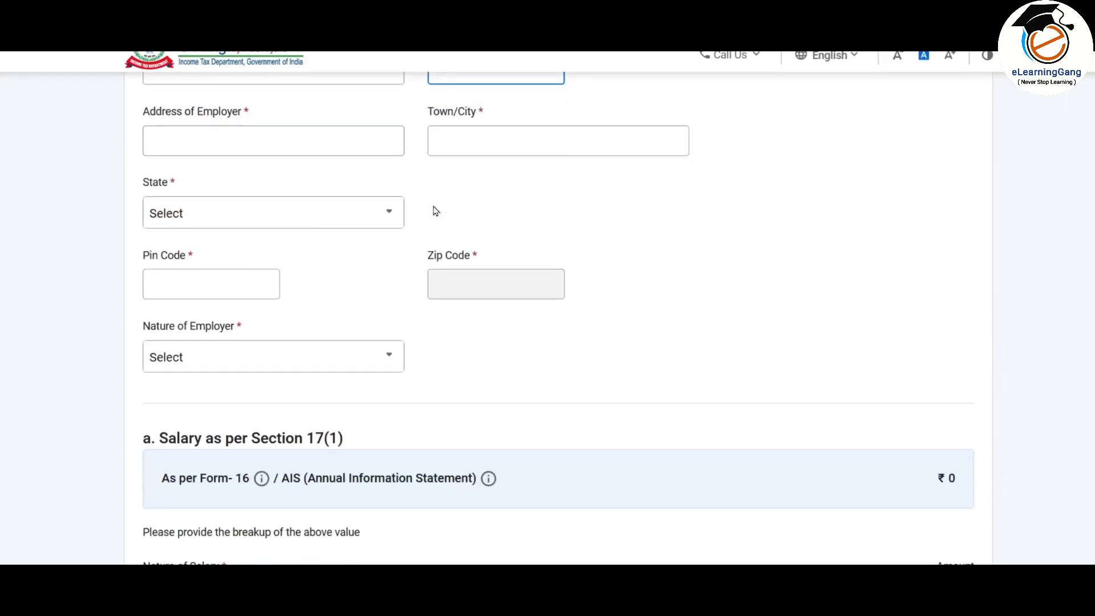
pyautogui.scroll(-1, 436, 211)
pyautogui.click(313, 285)
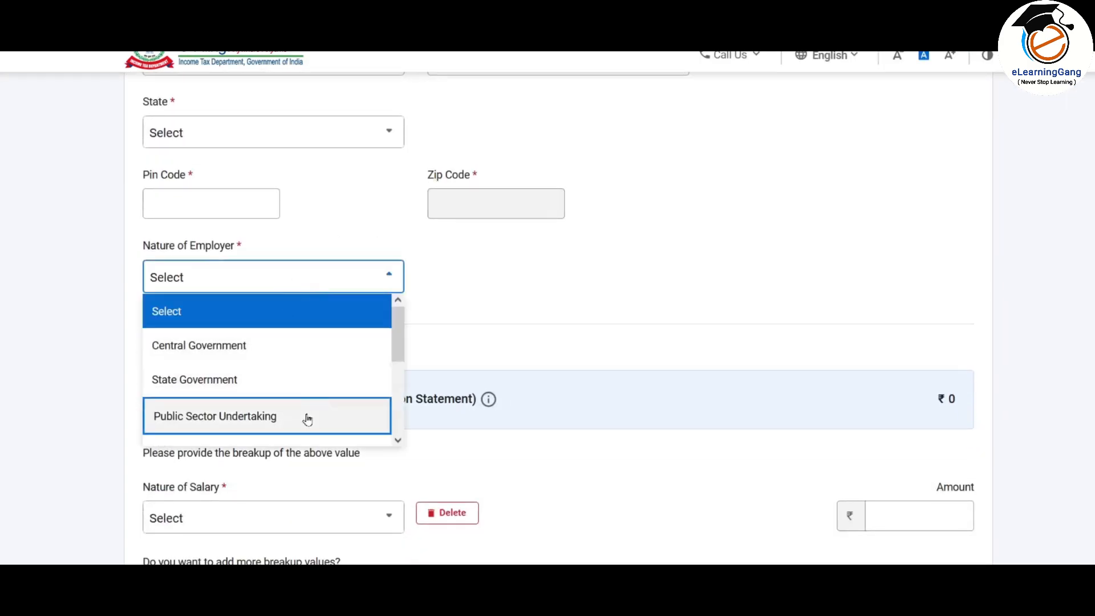
pyautogui.click(476, 292)
pyautogui.scroll(2, 474, 291)
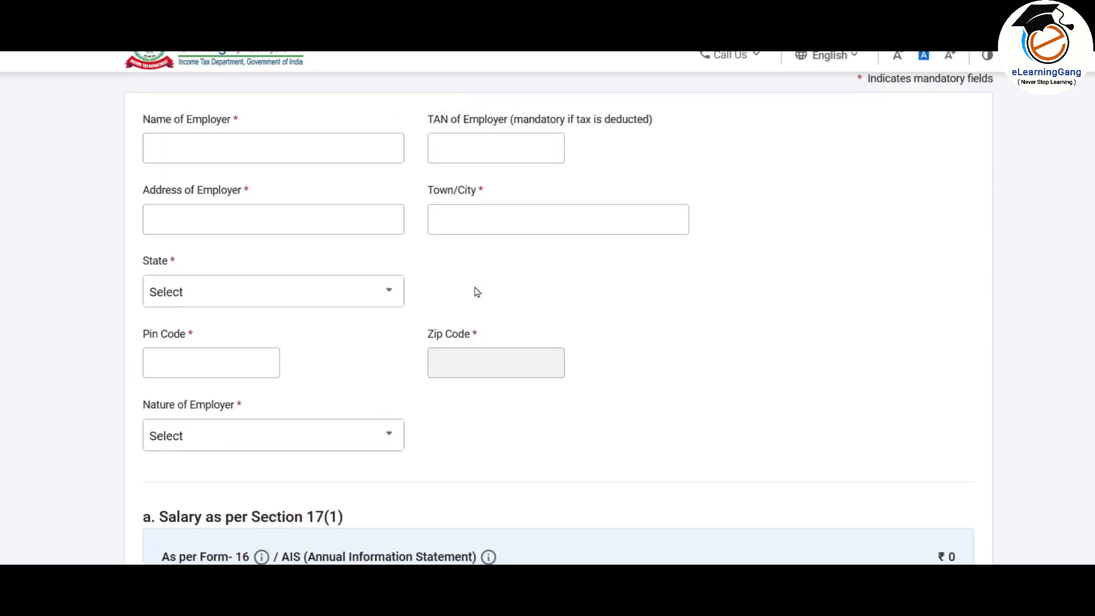
# Step: Set the employer's state to 19 - Maharashtra and enter the employer's pin code
pyautogui.click(302, 303)
pyautogui.scroll(-6, 297, 368)
pyautogui.write('maharashta')
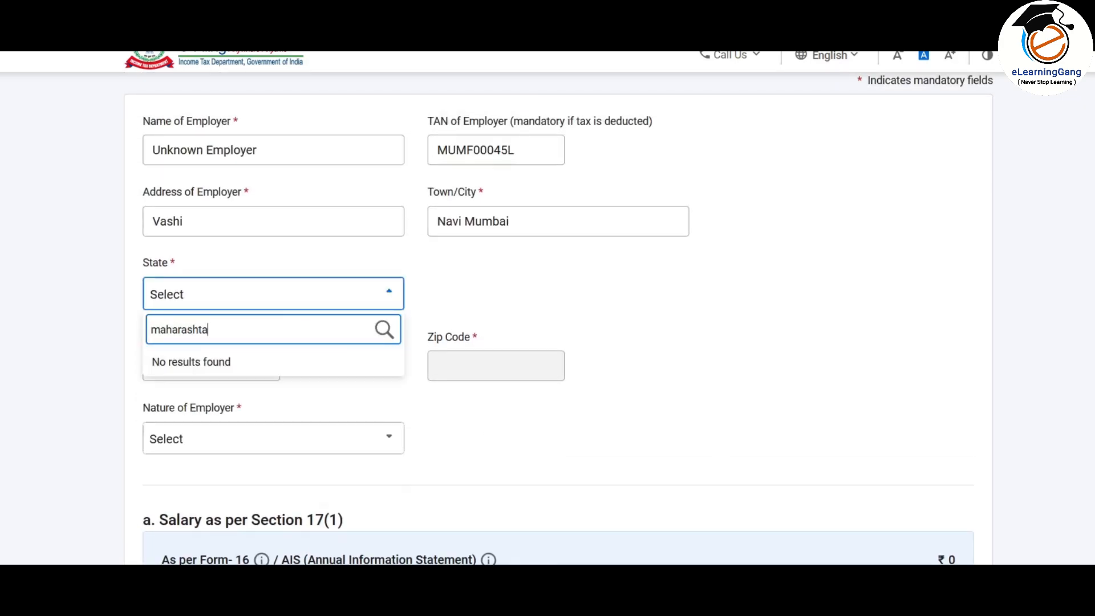
pyautogui.press('BackSpace')
pyautogui.click(245, 366)
pyautogui.click(188, 365)
pyautogui.write('400705')
pyautogui.scroll(-1, 239, 280)
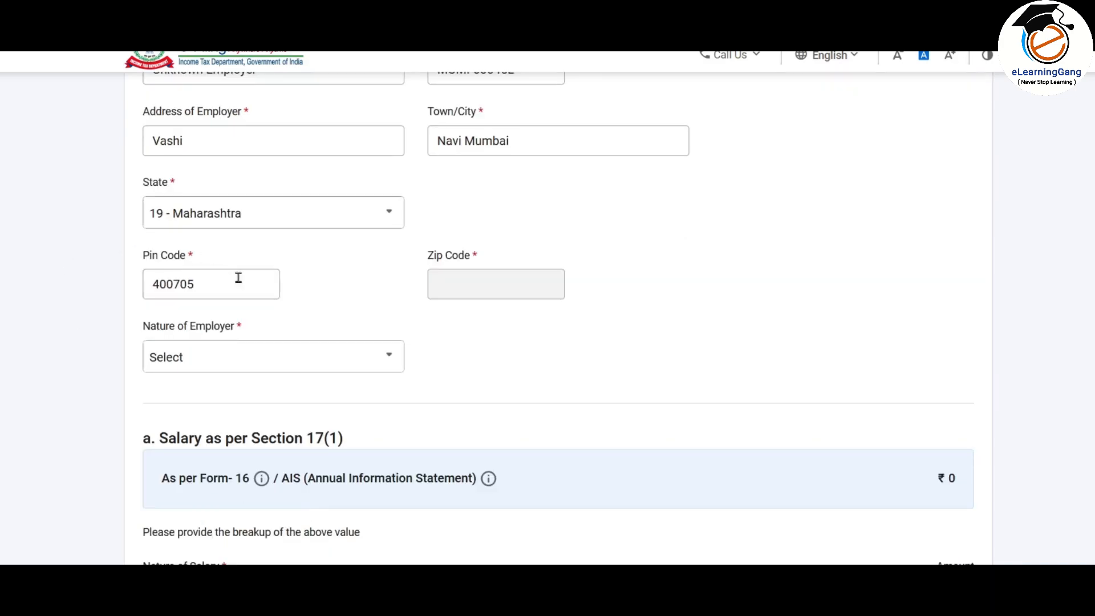
# Step: Set the nature of employer to Others
pyautogui.click(274, 364)
pyautogui.moveTo(399, 216)
pyautogui.mouseDown()
pyautogui.moveTo(400, 241)
pyautogui.moveTo(399, 229)
pyautogui.mouseUp()
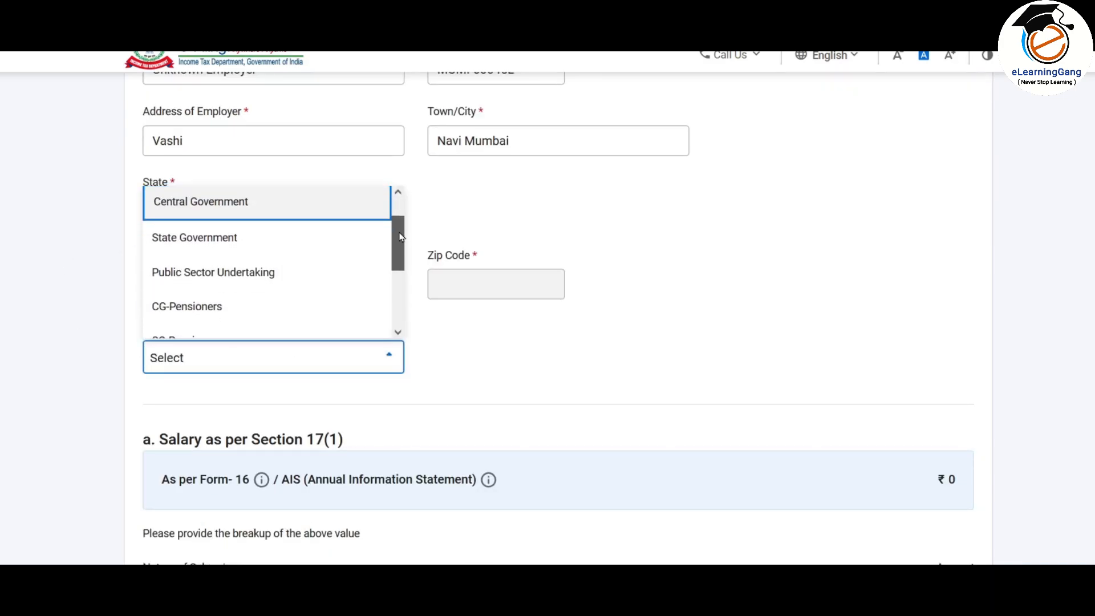
pyautogui.moveTo(401, 240); pyautogui.dragTo(401, 303)
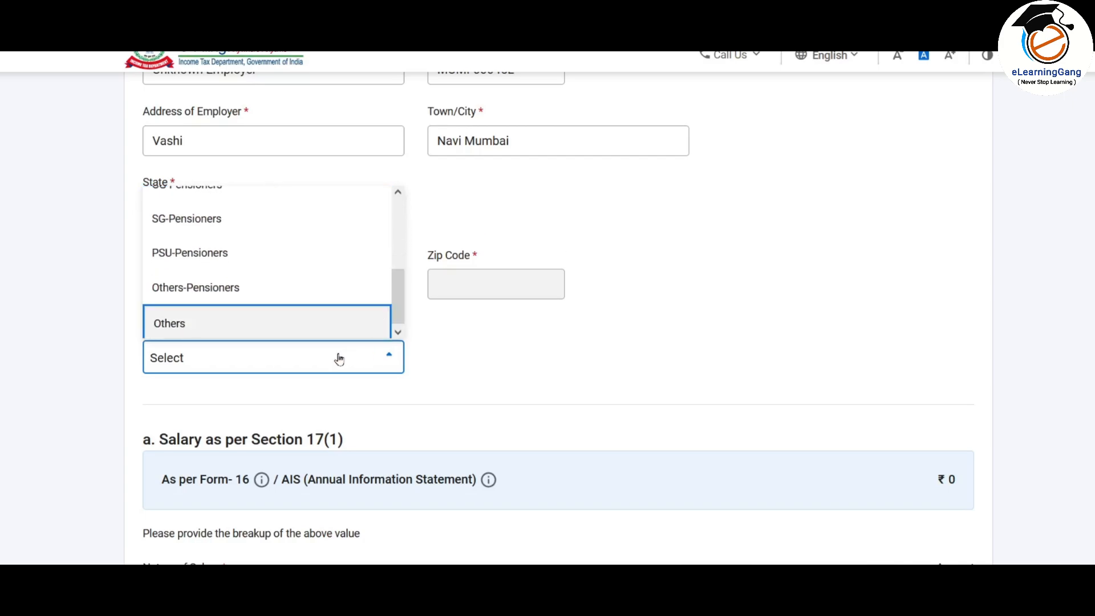
pyautogui.click(250, 325)
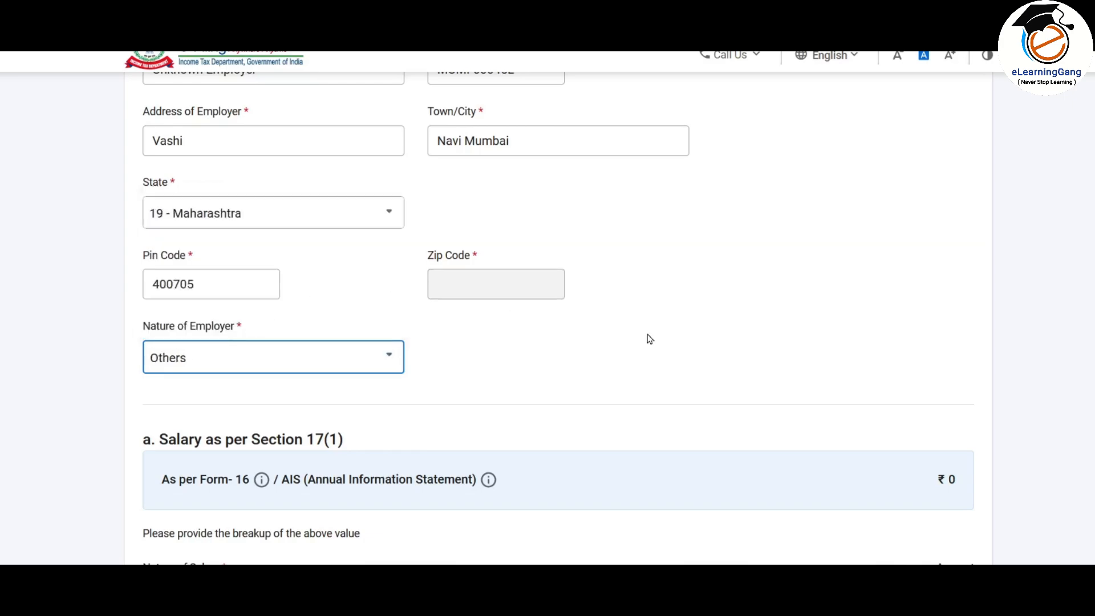
pyautogui.scroll(4, 650, 339)
pyautogui.scroll(-4, 466, 235)
# Step: Complete the employer name and address fields, then bring up Excel's Form 16 sheet
pyautogui.click(466, 230)
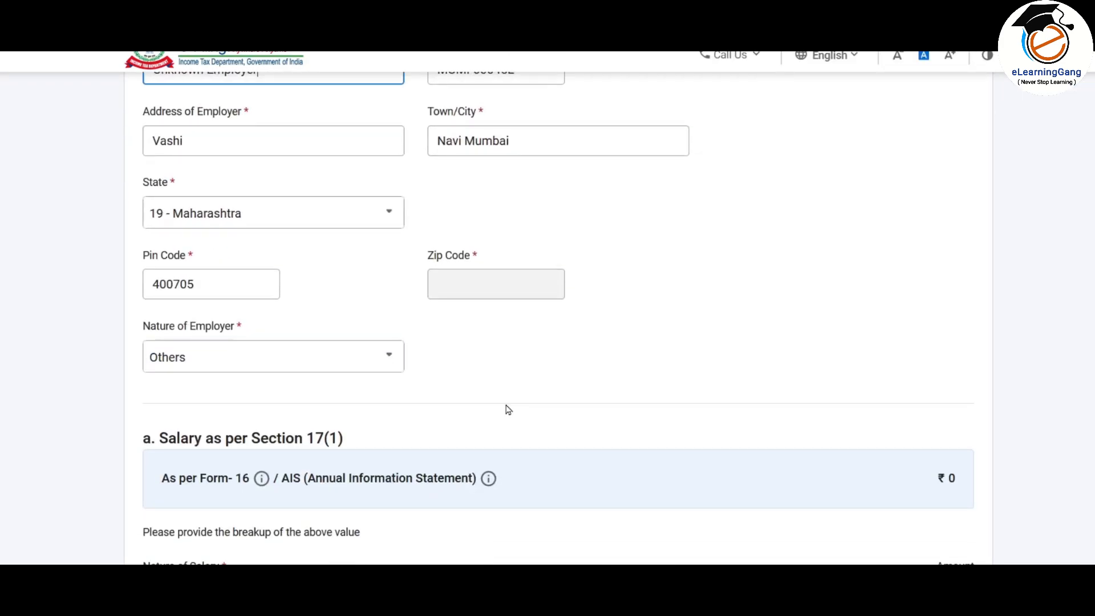
pyautogui.scroll(2, 509, 394)
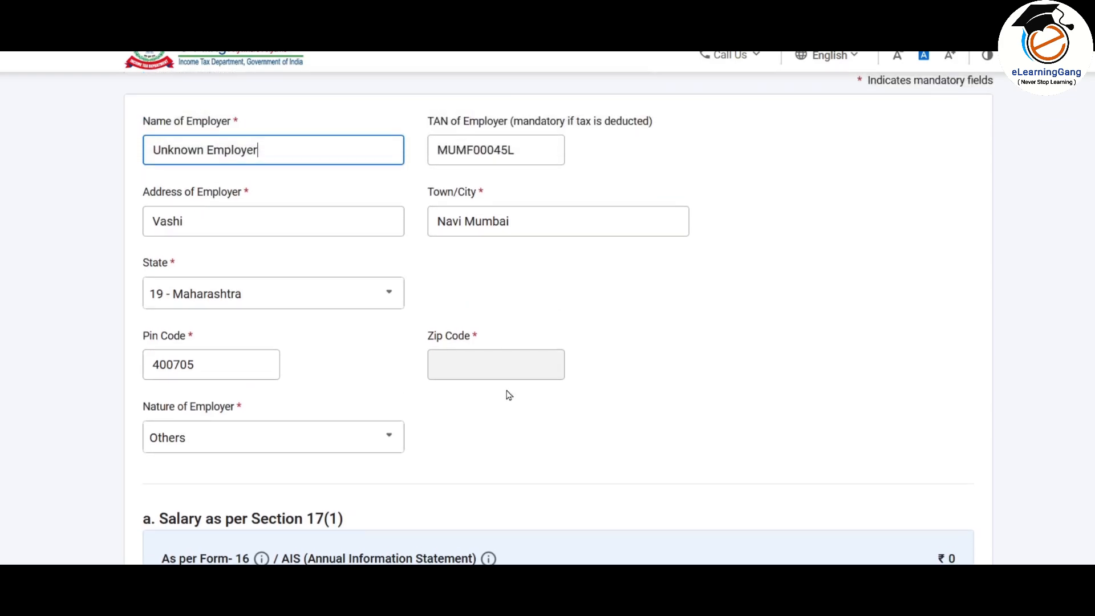
pyautogui.click(354, 218)
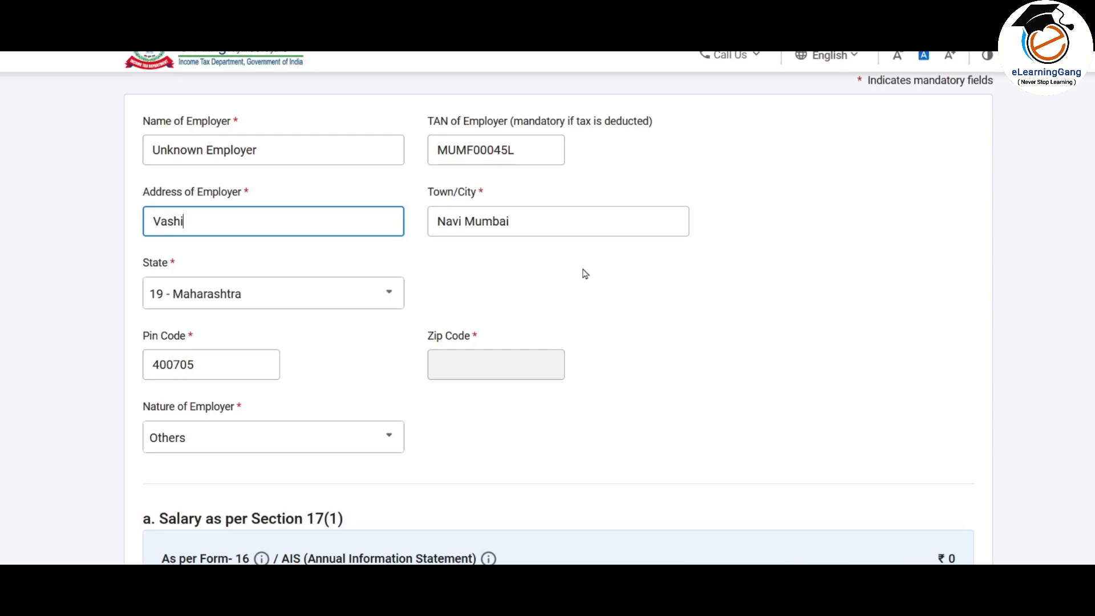
pyautogui.scroll(-3, 589, 305)
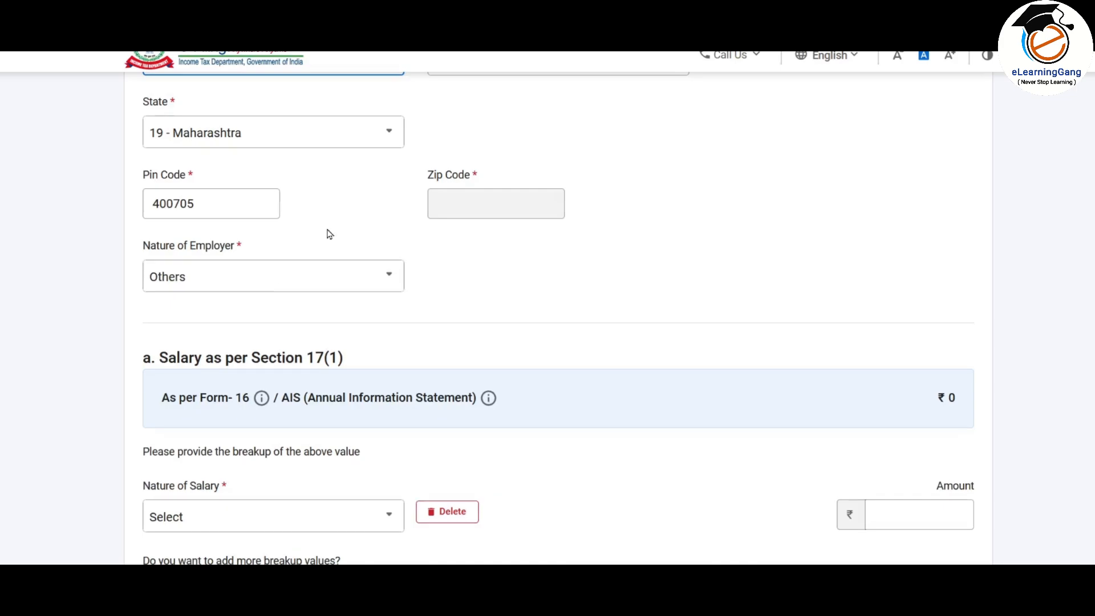
pyautogui.scroll(-3, 328, 235)
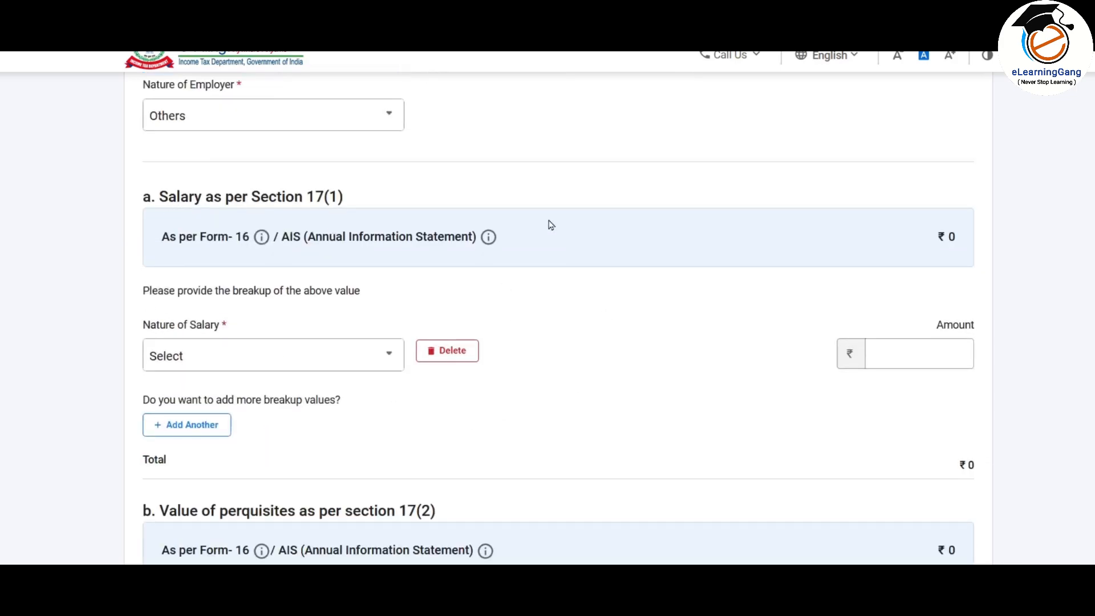
pyautogui.scroll(-3, 559, 179)
pyautogui.scroll(2, 560, 179)
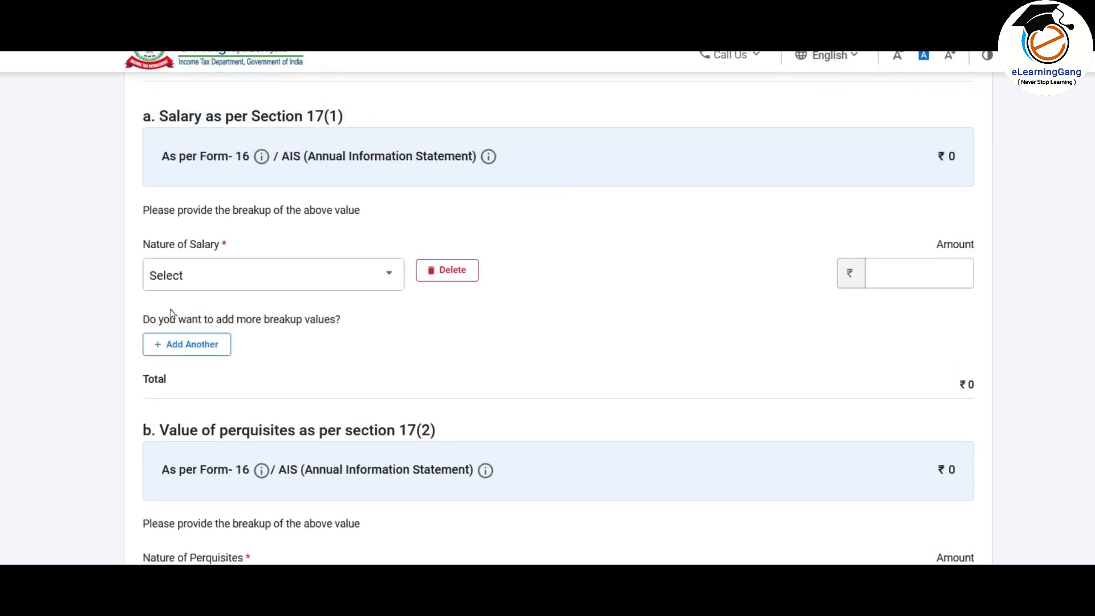
pyautogui.click(317, 279)
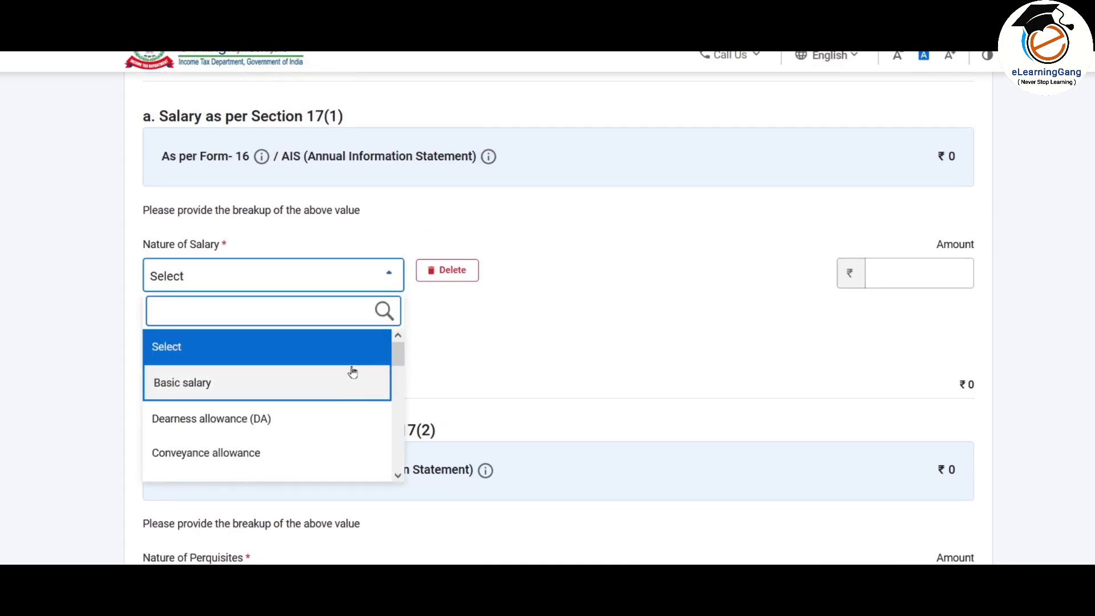
pyautogui.click(654, 278)
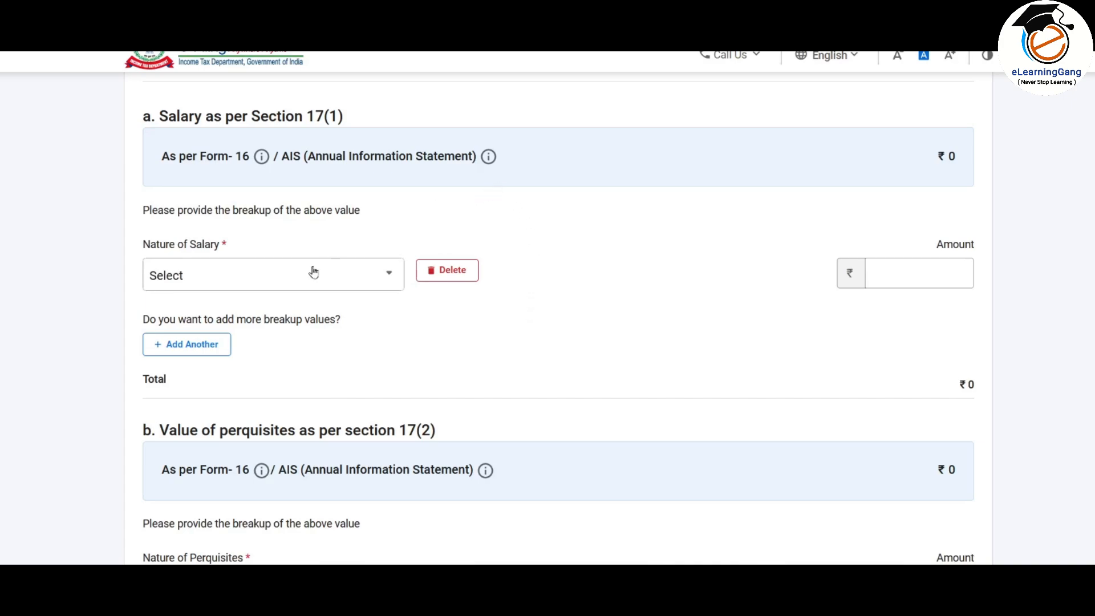
pyautogui.click(521, 188)
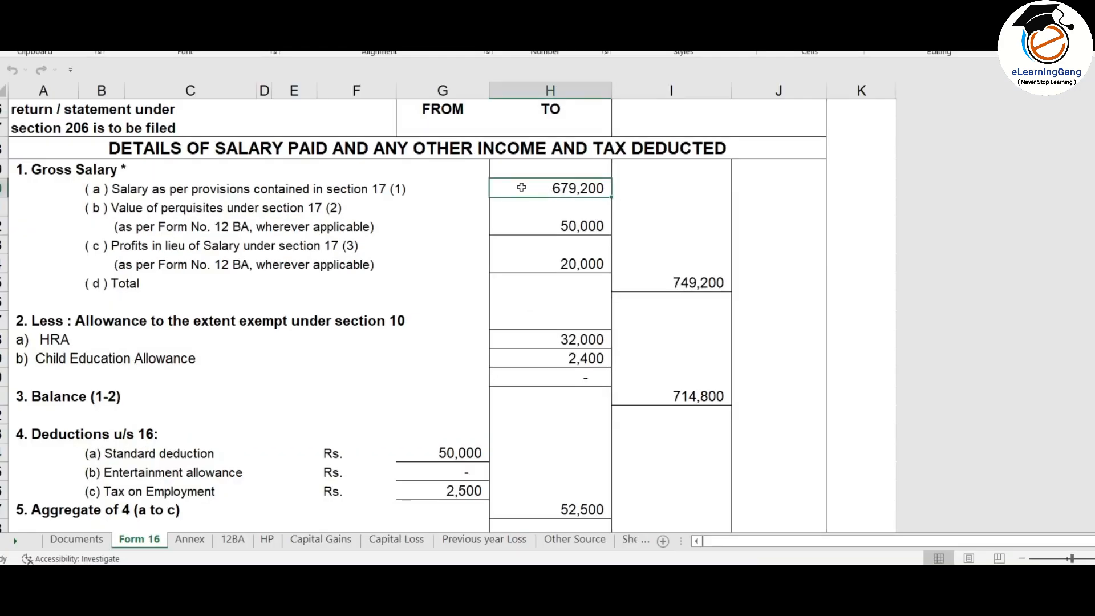
# Step: Locate the 679,200 section 17(1) salary on Form 16 and its matching total on the Annex sheet
pyautogui.click(372, 190)
pyautogui.click(559, 188)
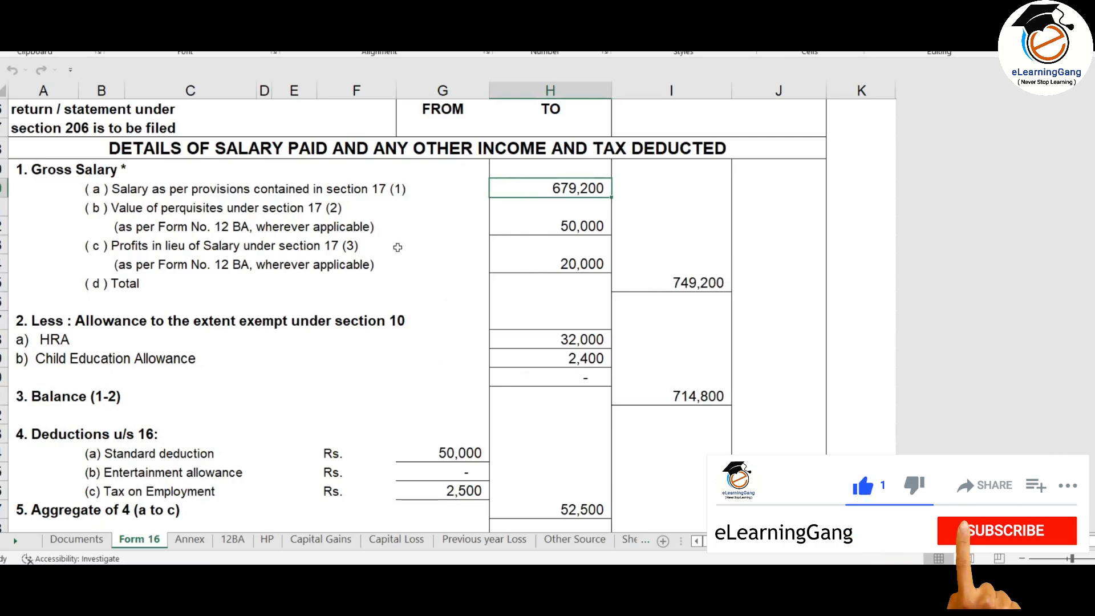
pyautogui.click(192, 542)
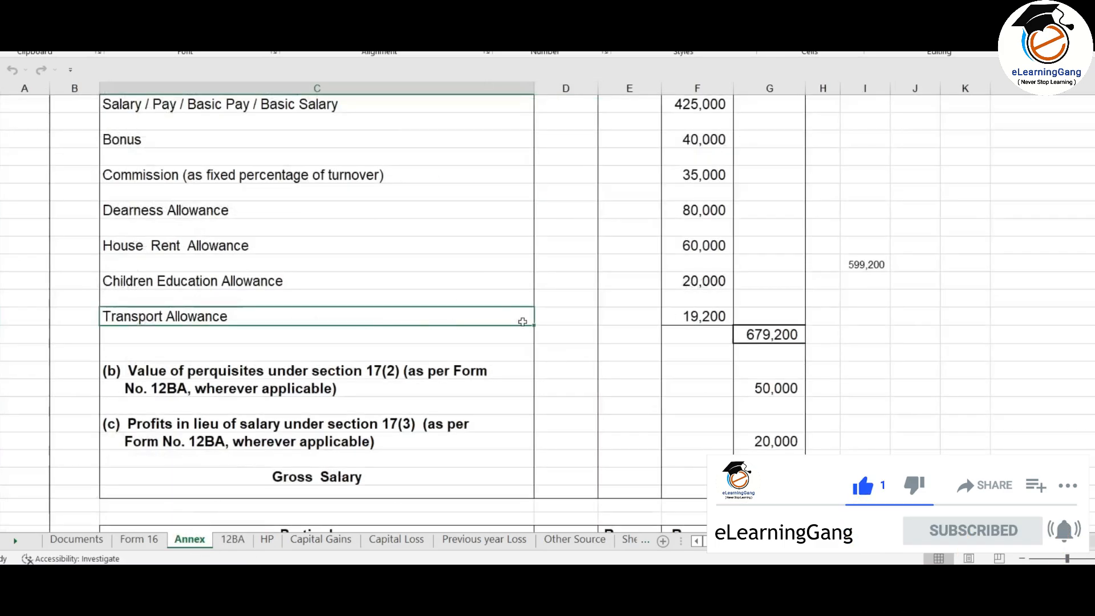
pyautogui.scroll(2, 570, 330)
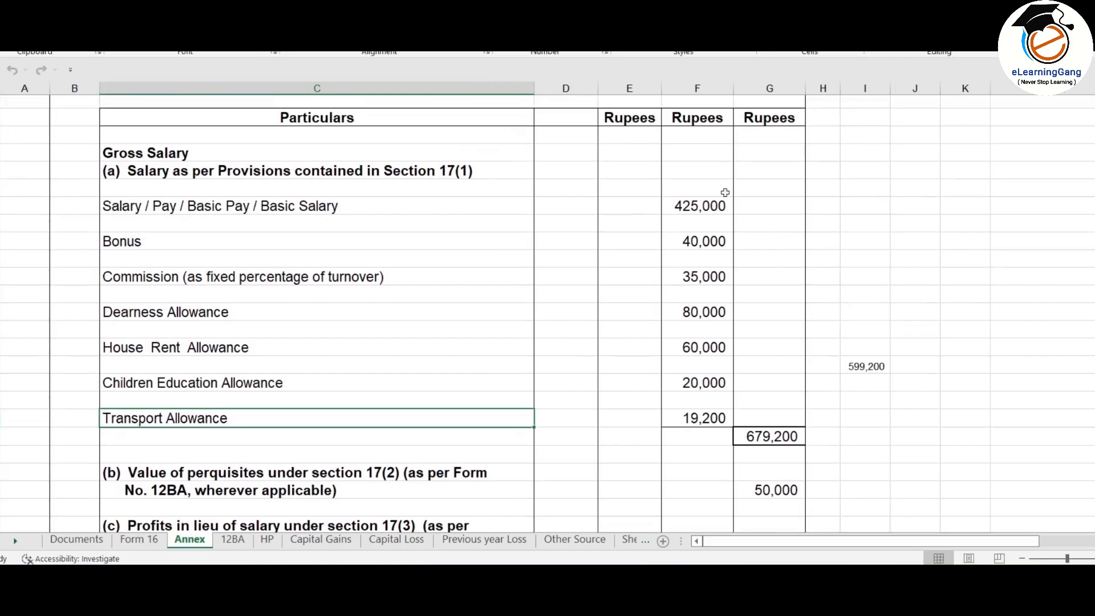
pyautogui.click(759, 434)
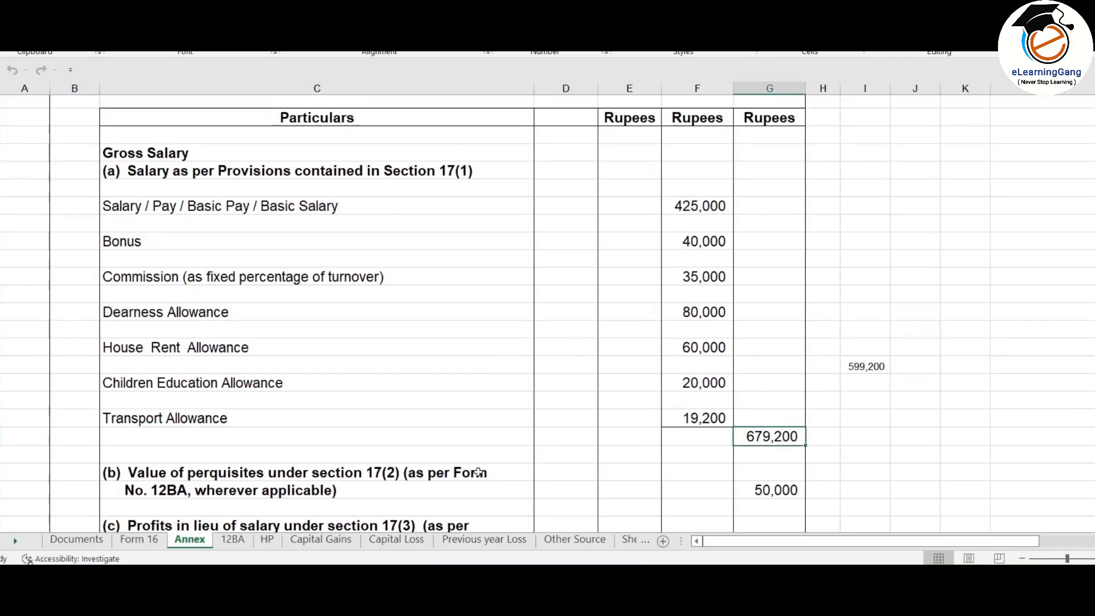
pyautogui.click(139, 539)
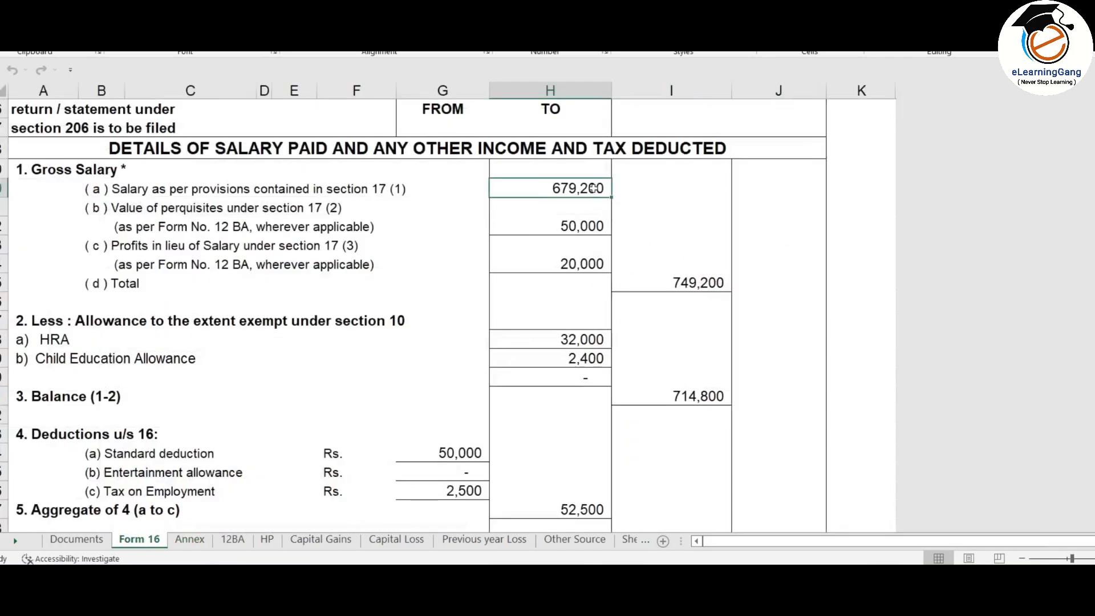
pyautogui.click(194, 540)
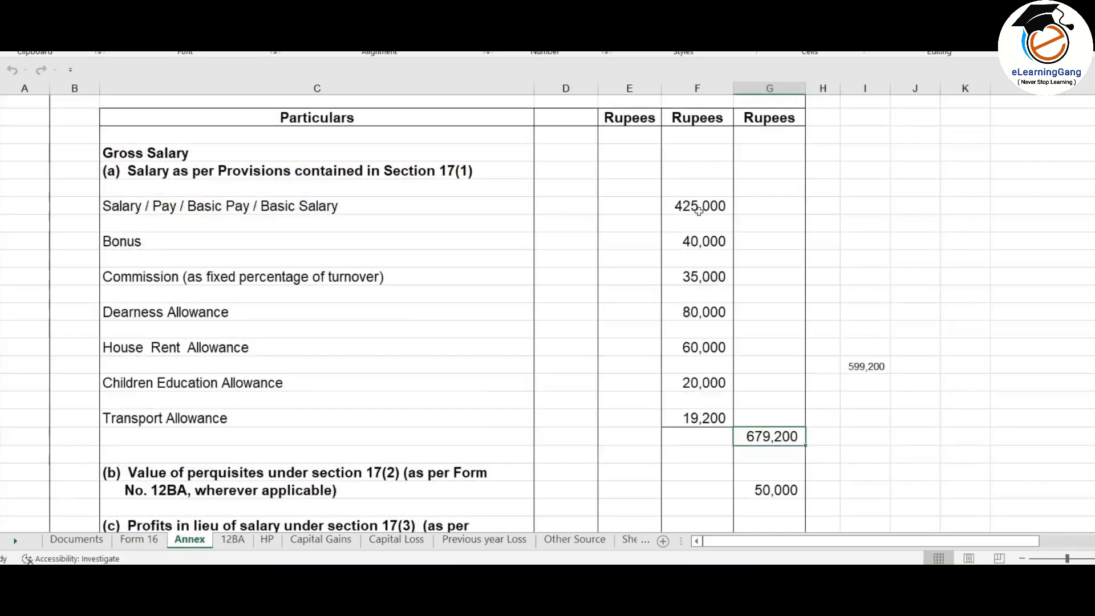
# Step: Check that 425,000, 40,000, 35,000, 80,000, 60,000, 20,000 and 19,200 sum to 679,200
pyautogui.moveTo(699, 207); pyautogui.dragTo(711, 415)
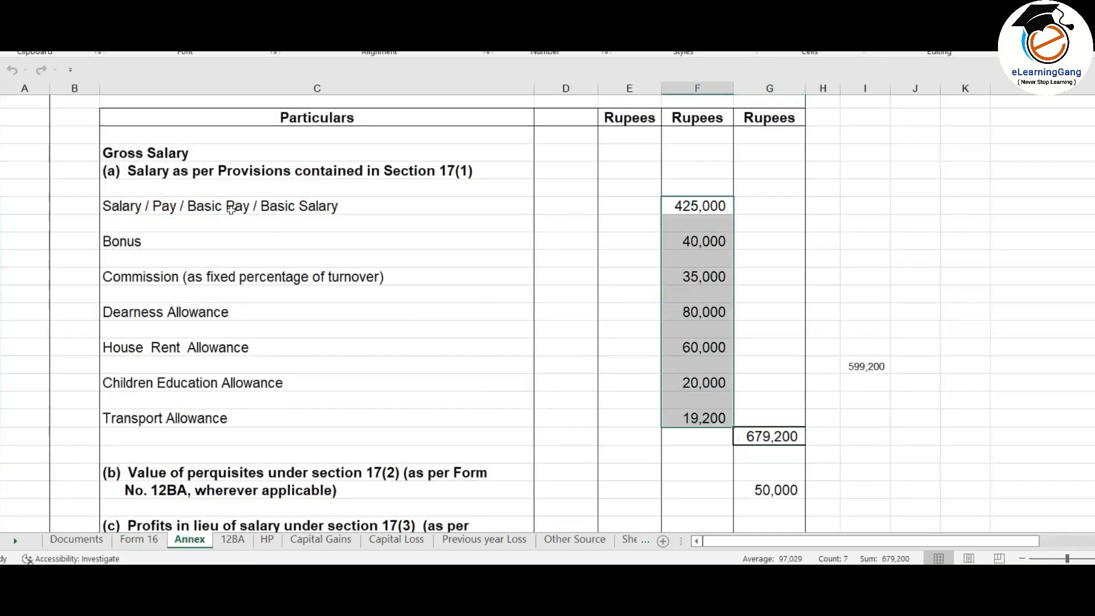
pyautogui.click(684, 203)
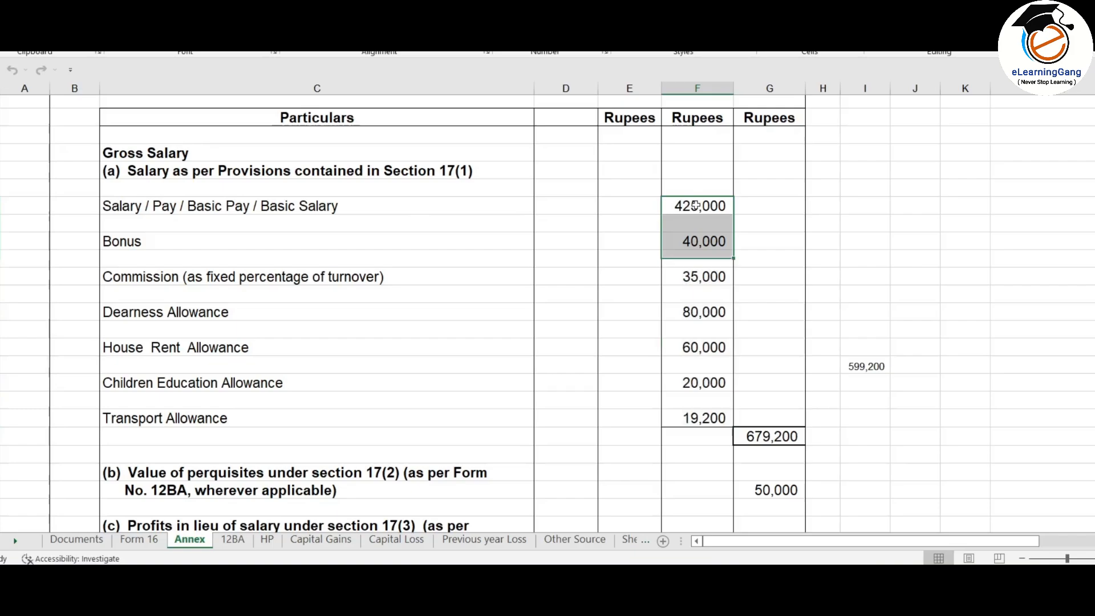
pyautogui.click(707, 244)
pyautogui.click(708, 277)
pyautogui.click(707, 312)
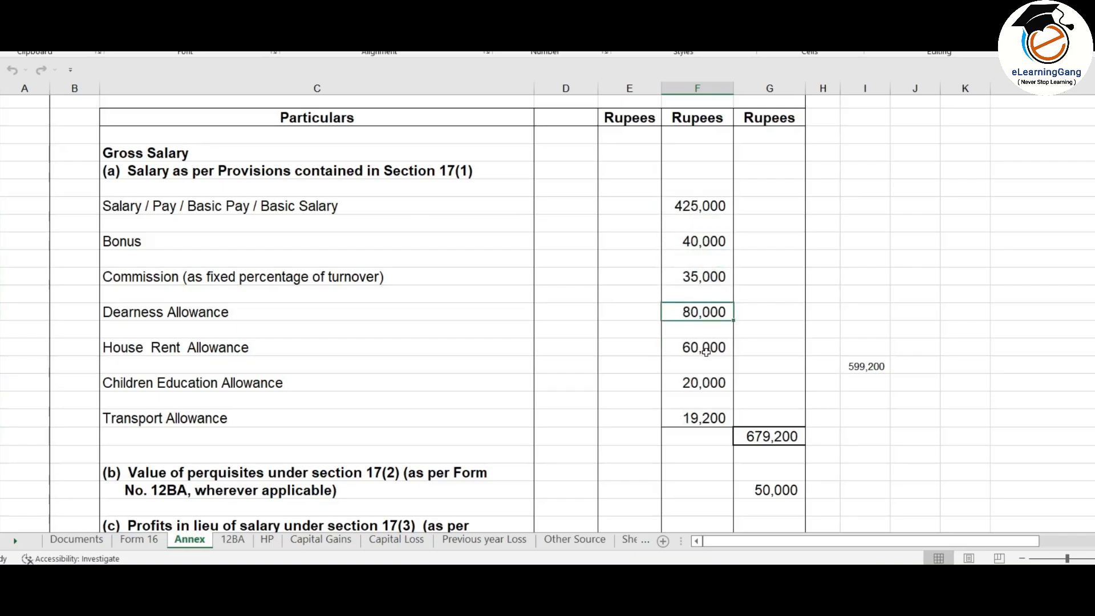
pyautogui.click(705, 349)
pyautogui.click(703, 383)
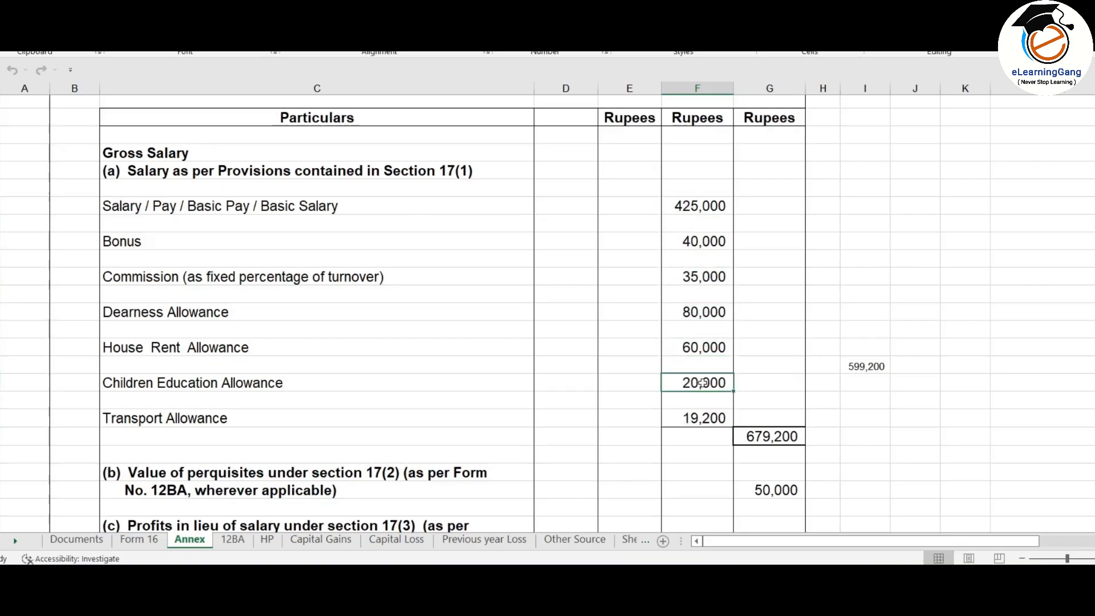
pyautogui.click(701, 417)
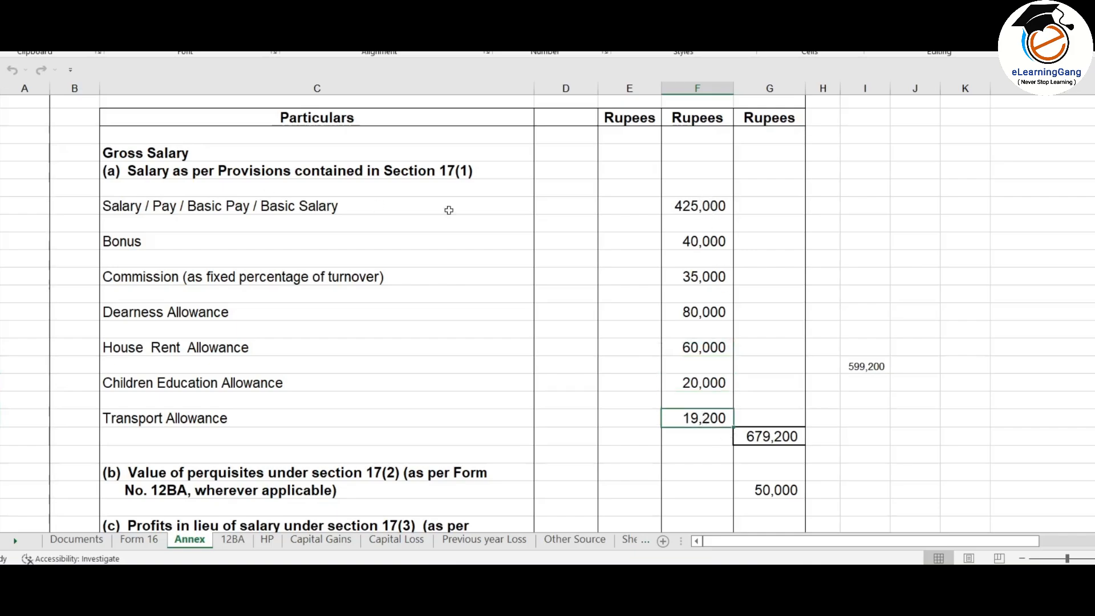
pyautogui.moveTo(701, 201); pyautogui.dragTo(716, 418)
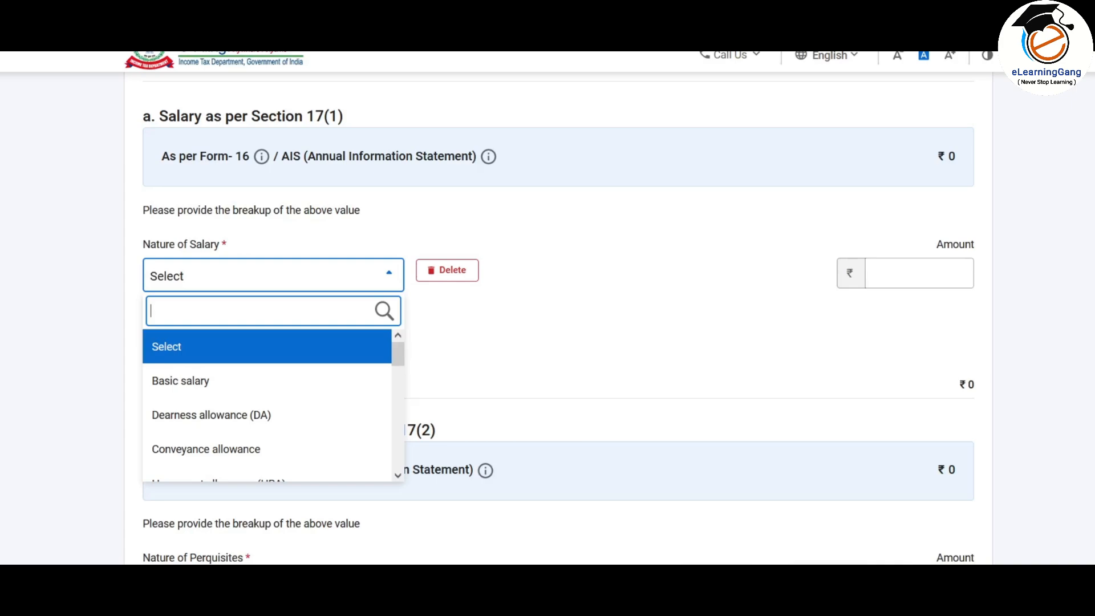
# Step: Enter the first salary breakup row as Basic salary of 4,25,000
pyautogui.click(317, 288)
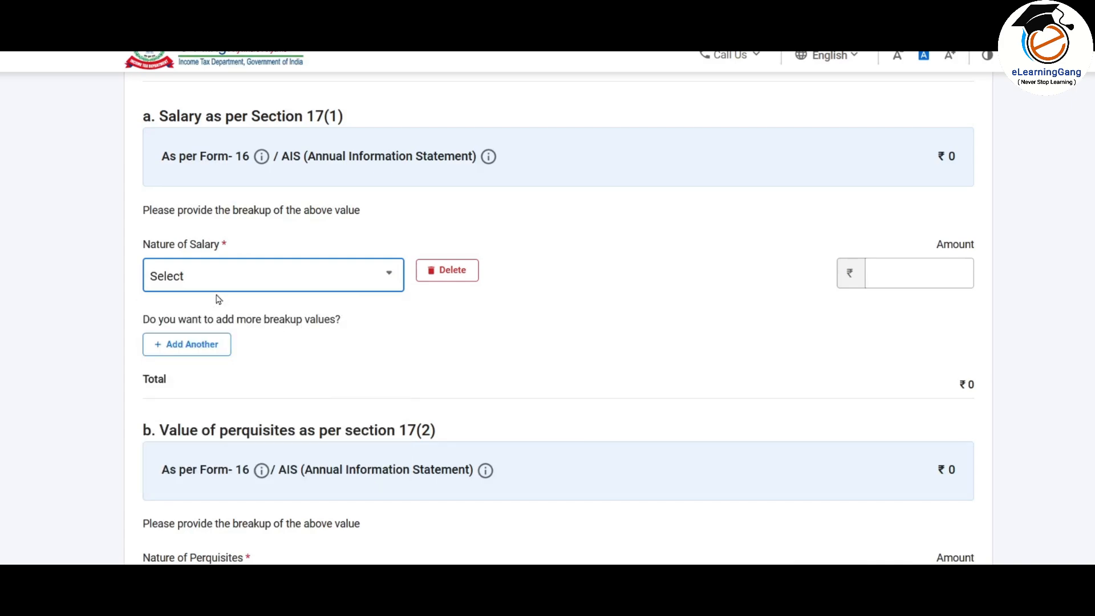
pyautogui.click(367, 276)
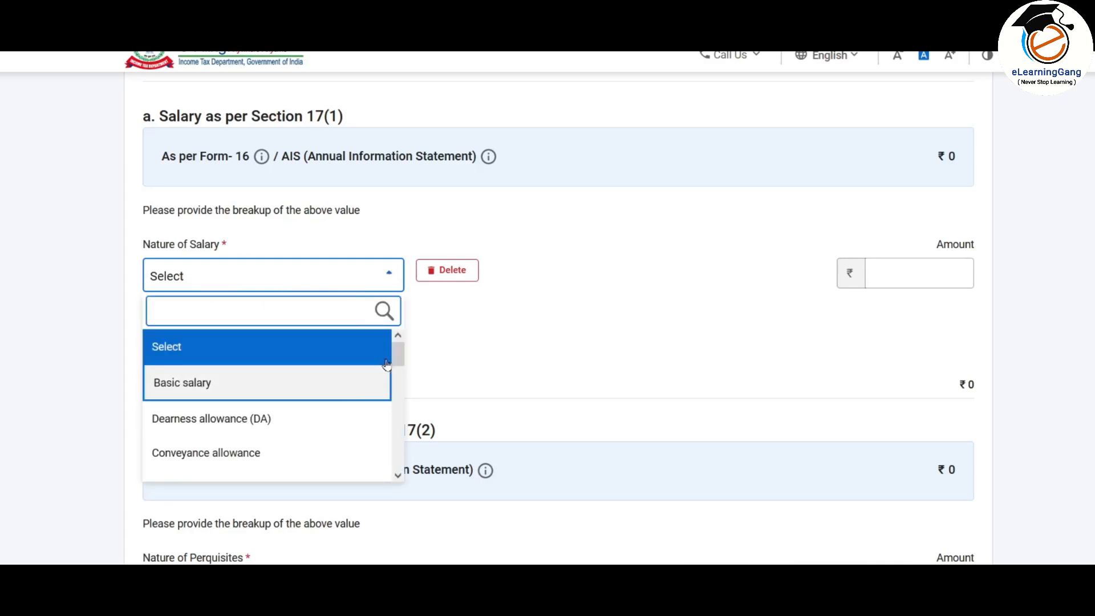
pyautogui.moveTo(400, 353)
pyautogui.mouseDown()
pyautogui.moveTo(399, 368)
pyautogui.moveTo(396, 353)
pyautogui.mouseUp()
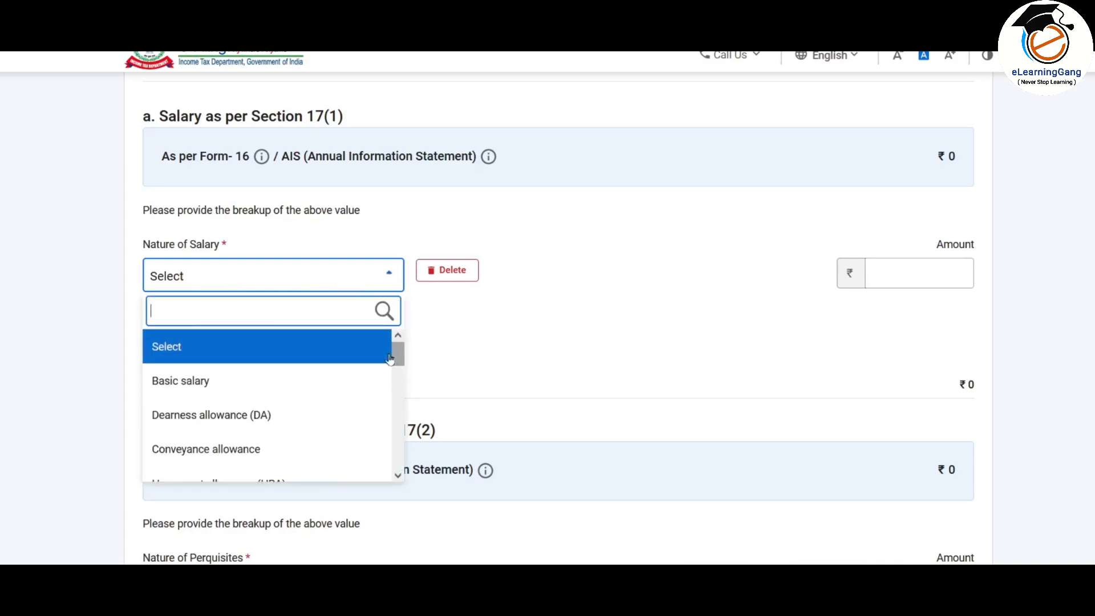
pyautogui.click(196, 384)
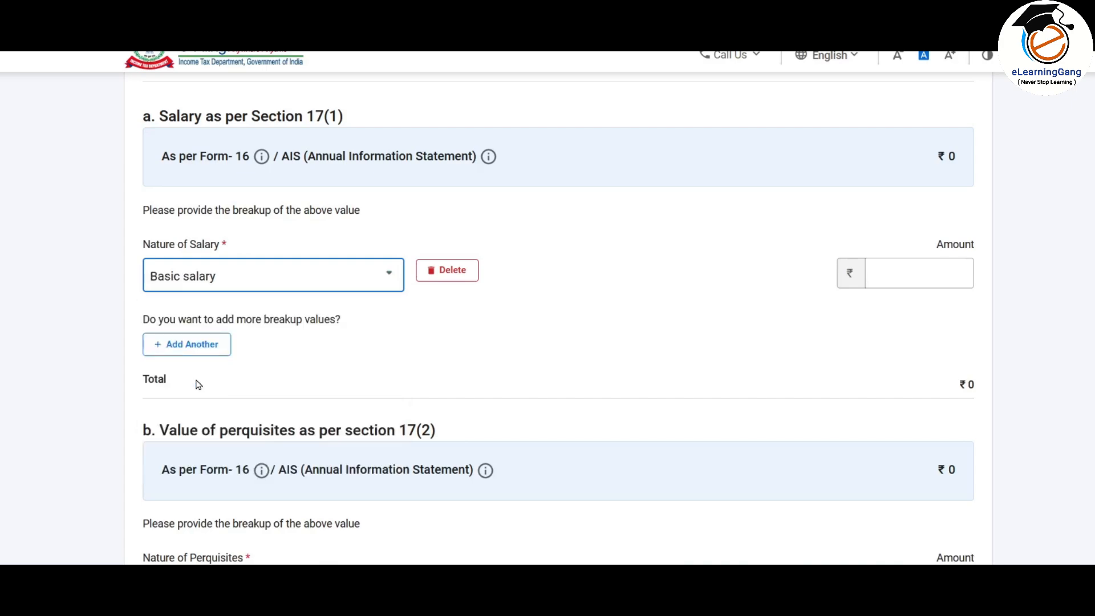
pyautogui.click(929, 273)
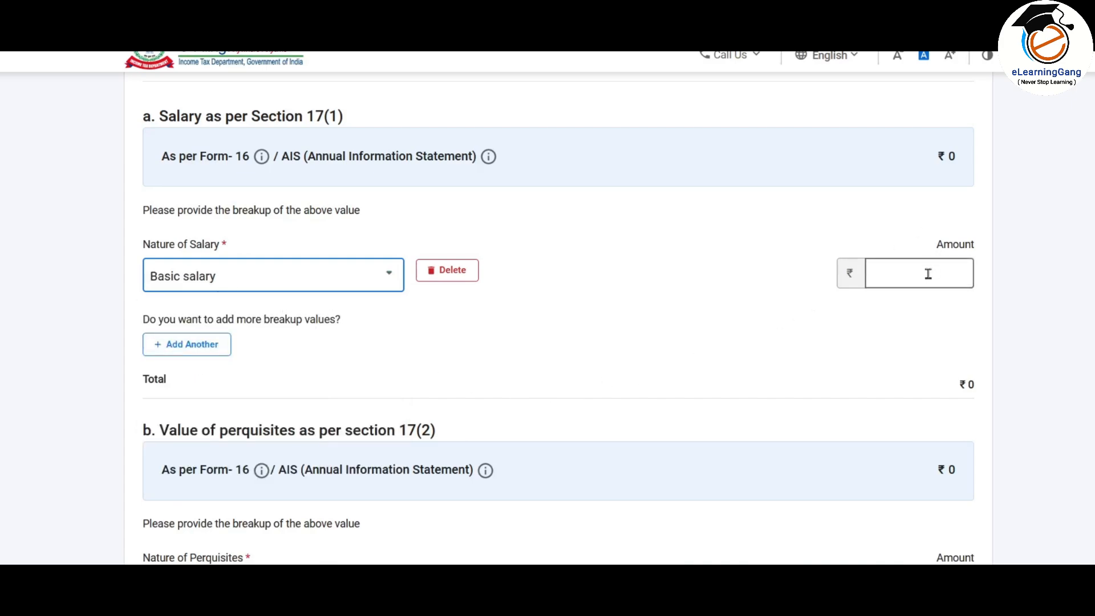
pyautogui.write('425000')
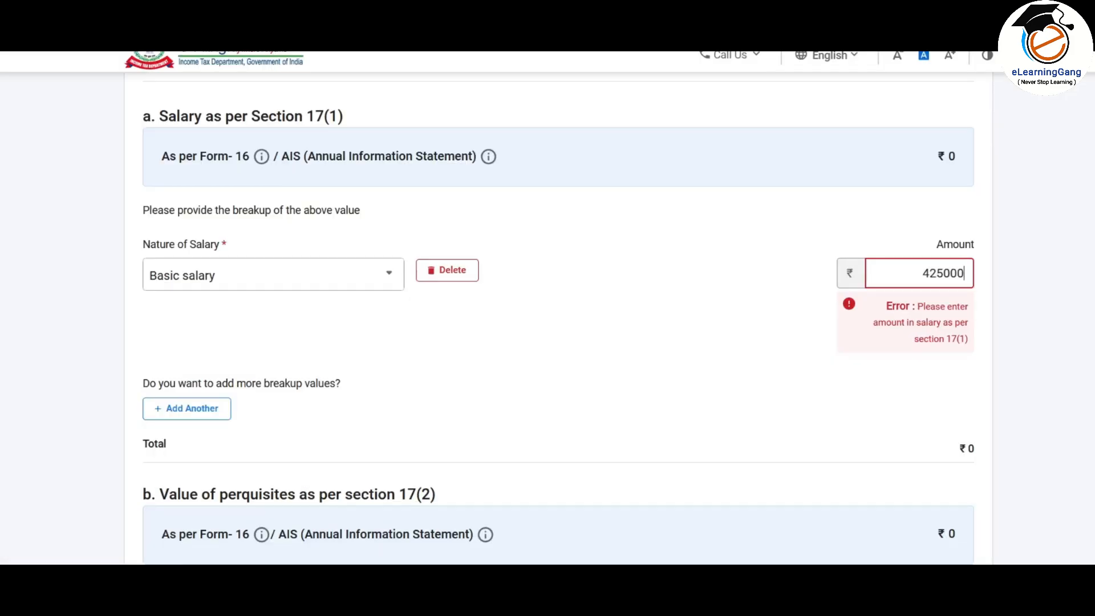
pyautogui.click(416, 288)
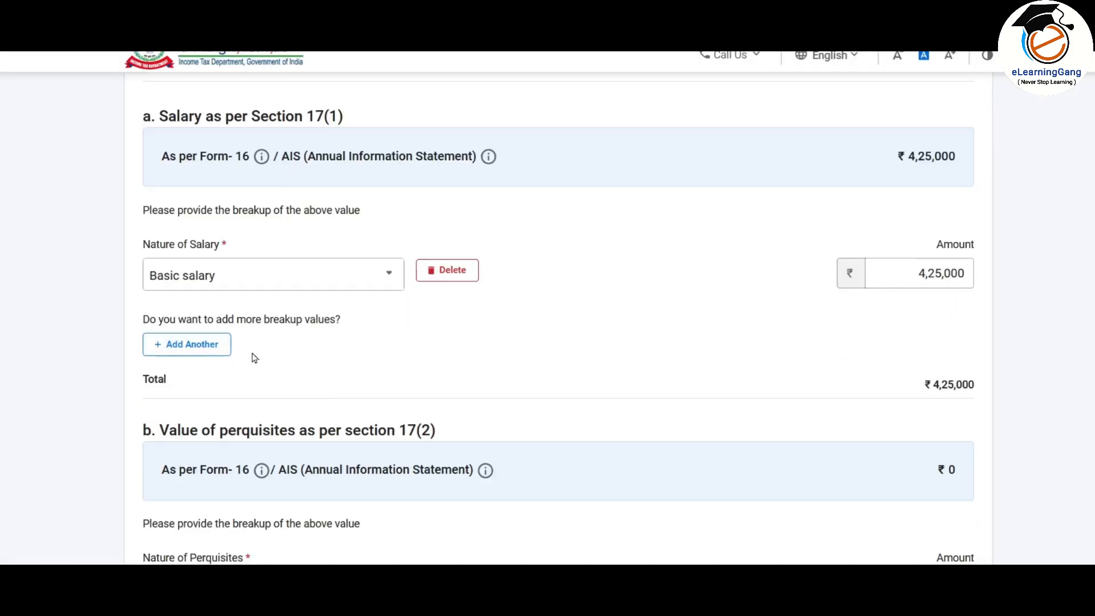
# Step: Add a second row of type Others, described 'Bonus', with amount 40,000
pyautogui.click(187, 353)
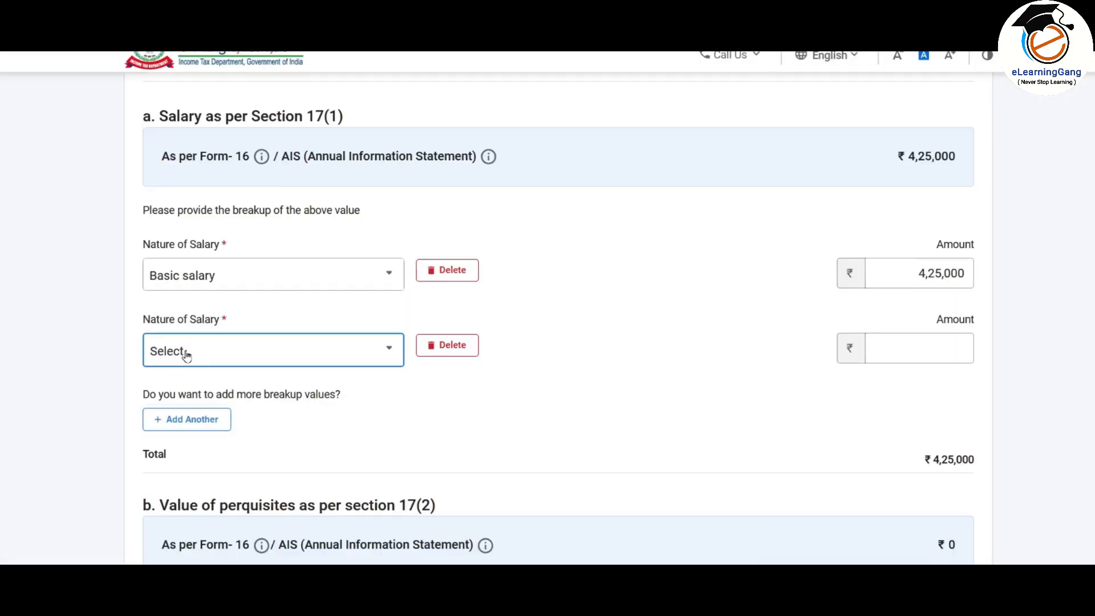
pyautogui.click(286, 361)
pyautogui.moveTo(401, 432)
pyautogui.mouseDown()
pyautogui.moveTo(398, 458)
pyautogui.moveTo(414, 419)
pyautogui.mouseUp()
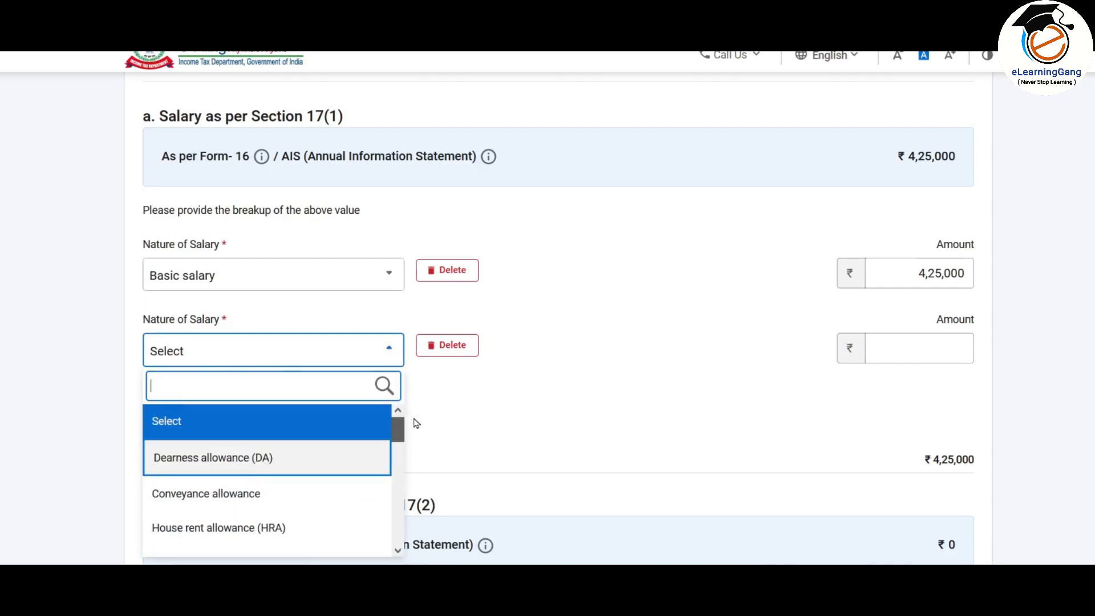
pyautogui.scroll(-7, 203, 513)
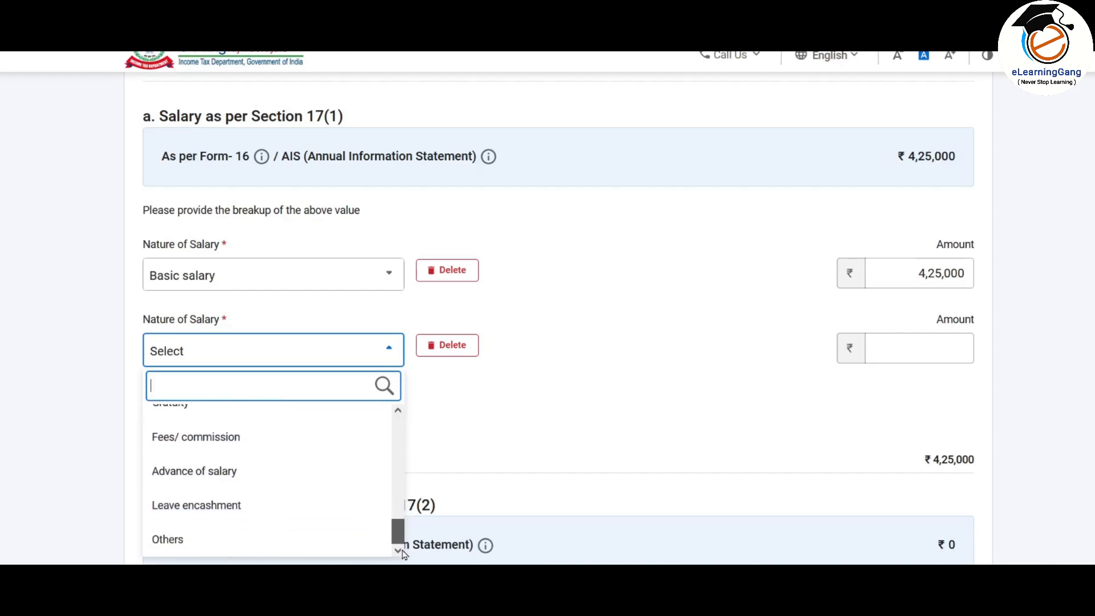
pyautogui.click(169, 543)
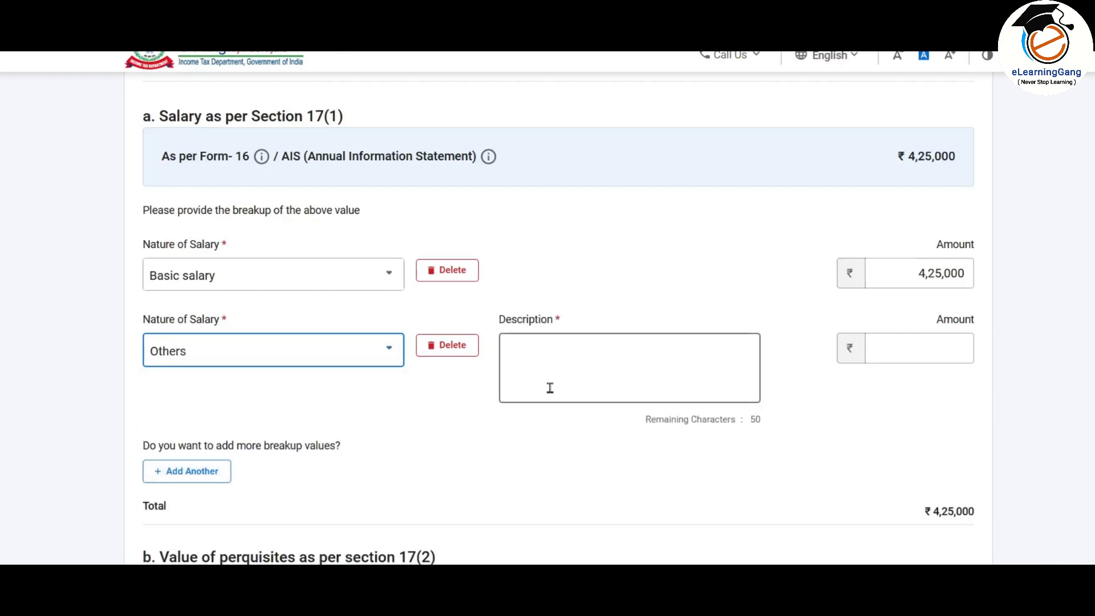
pyautogui.click(563, 360)
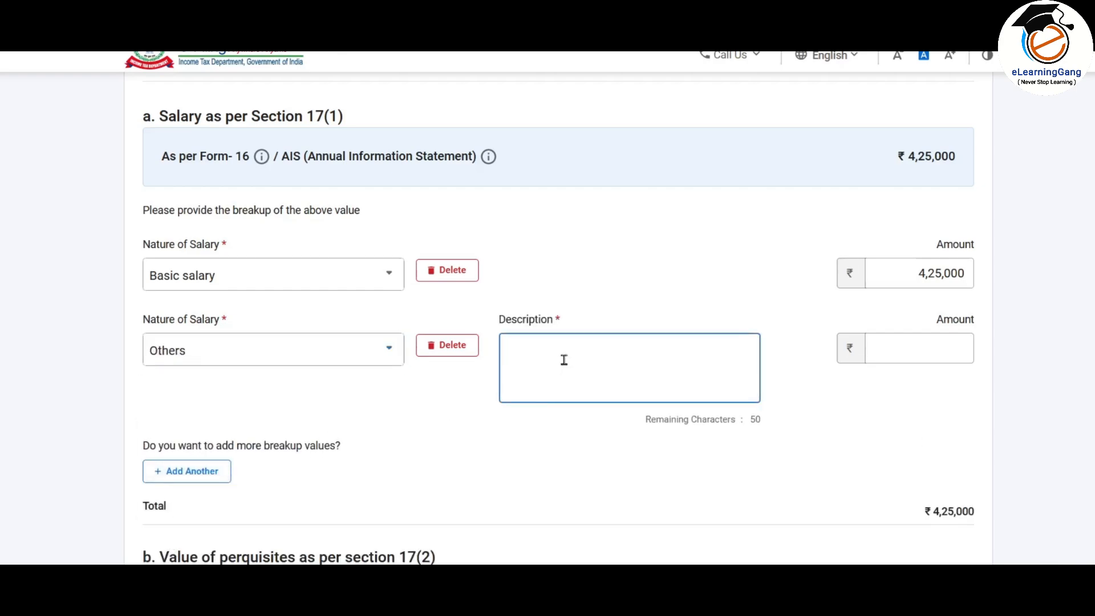
pyautogui.write('Bonus')
pyautogui.press('Tab')
pyautogui.click(926, 348)
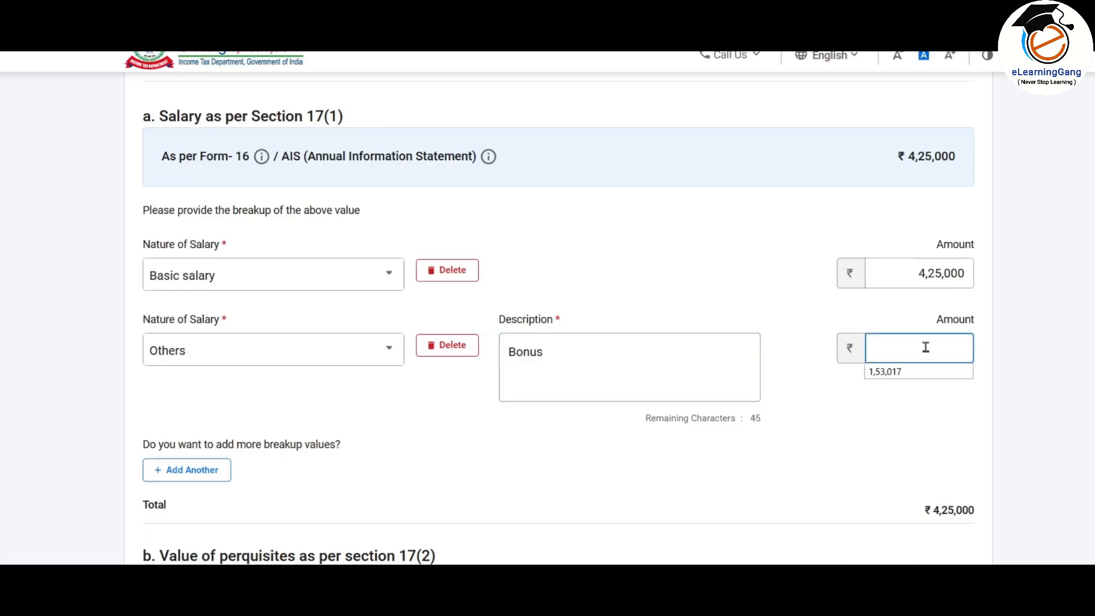
pyautogui.write('400000')
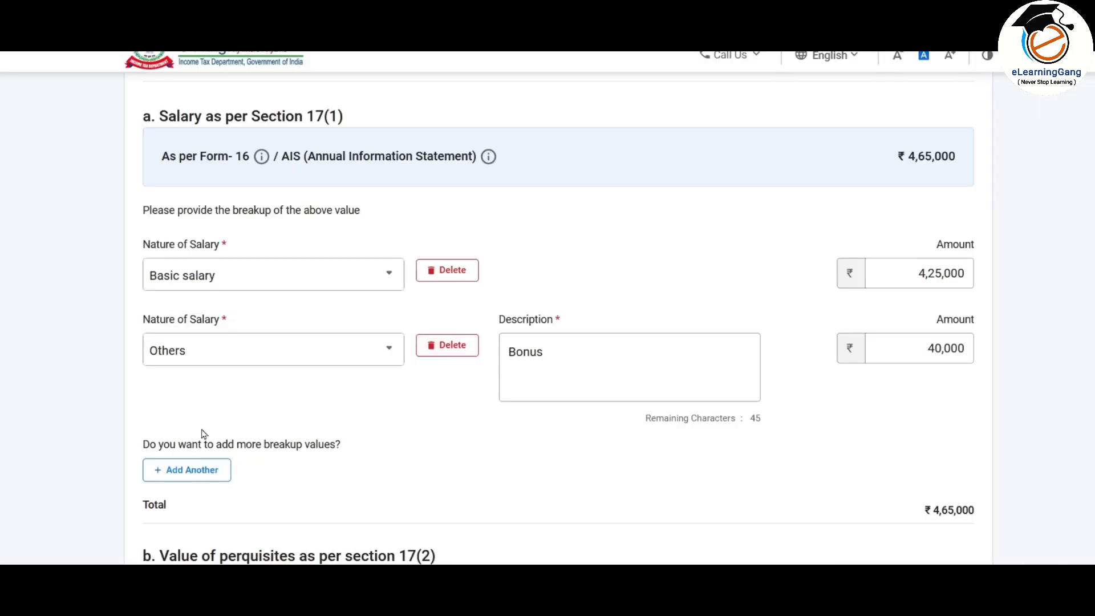
pyautogui.click(183, 467)
# Step: Add Dearness allowance (DA) of 80,000 and House rent allowance (HRA) of 60,000 rows
pyautogui.click(268, 474)
pyautogui.click(269, 357)
pyautogui.click(899, 476)
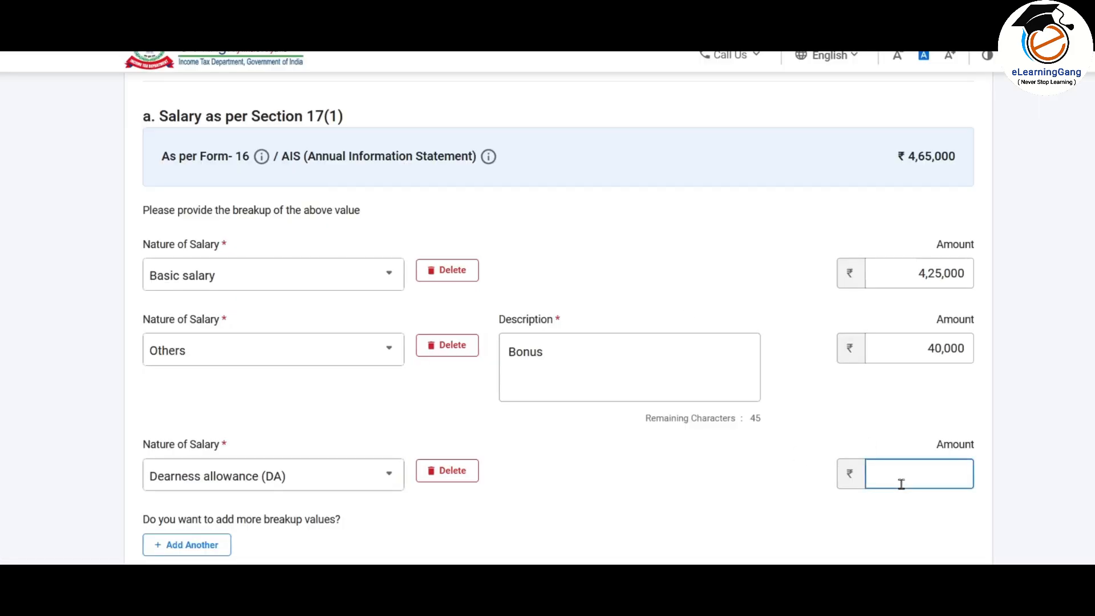
pyautogui.write('80000')
pyautogui.click(183, 518)
pyautogui.scroll(-3, 375, 395)
pyautogui.click(374, 396)
pyautogui.scroll(-2, 305, 310)
pyautogui.click(245, 244)
pyautogui.click(919, 388)
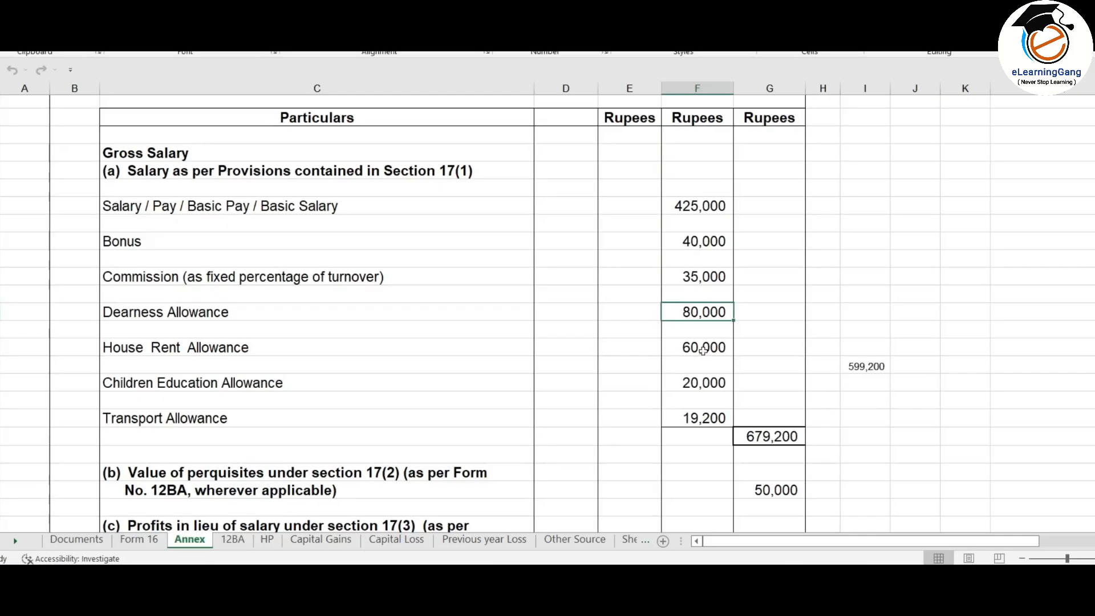
pyautogui.write('60000')
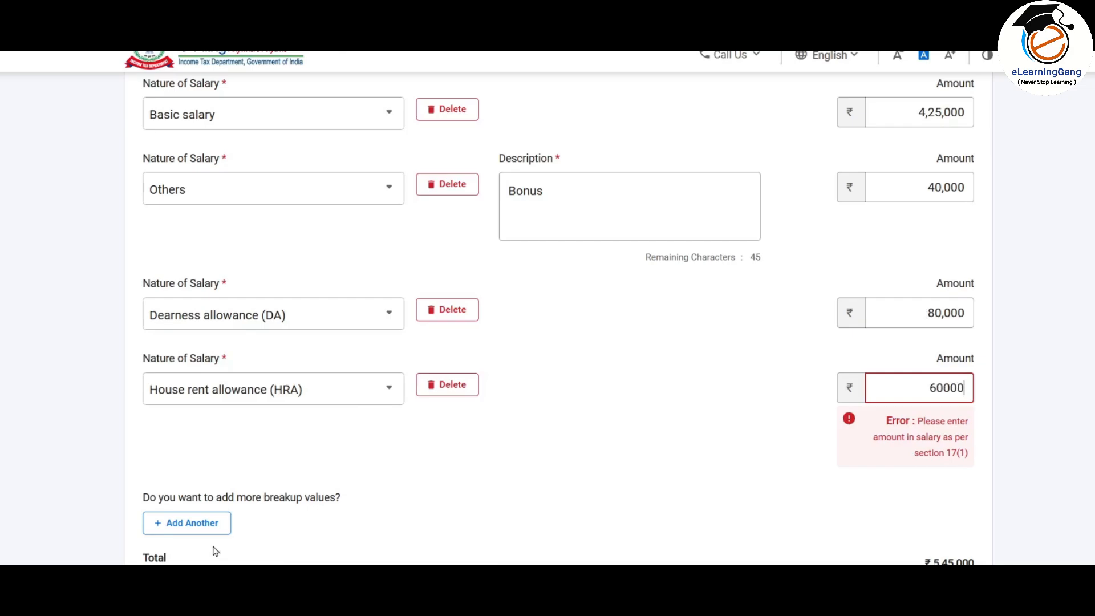
# Step: Add a Fees/commission row of 35,000 and set the last row to Other Allowance
pyautogui.click(187, 523)
pyautogui.click(245, 460)
pyautogui.click(917, 460)
pyautogui.write('350000')
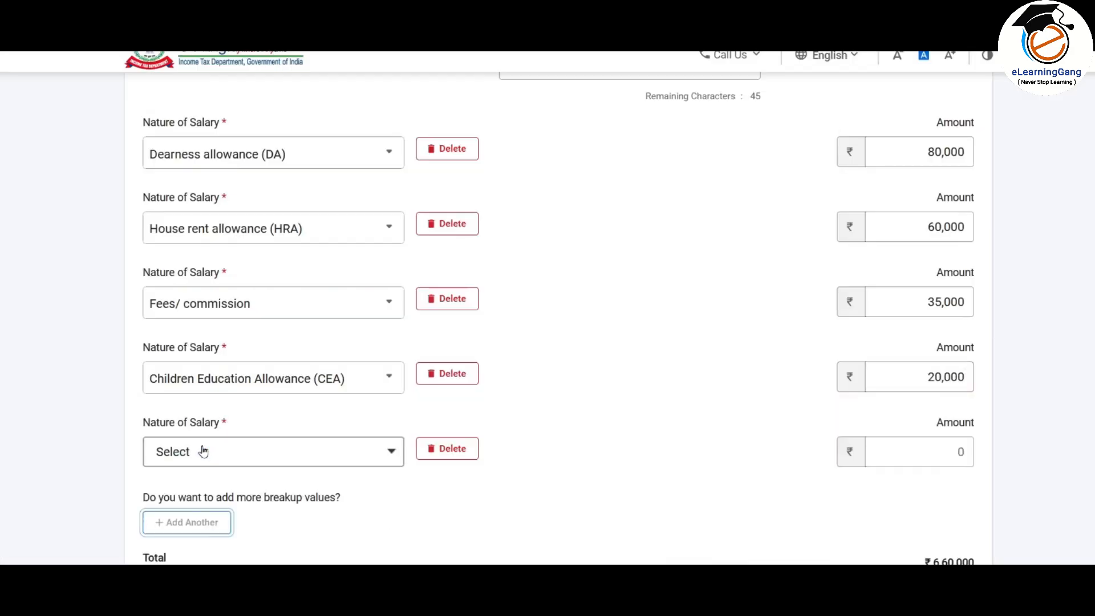
pyautogui.click(205, 450)
pyautogui.scroll(-5, 253, 385)
pyautogui.scroll(5, 253, 385)
pyautogui.click(257, 409)
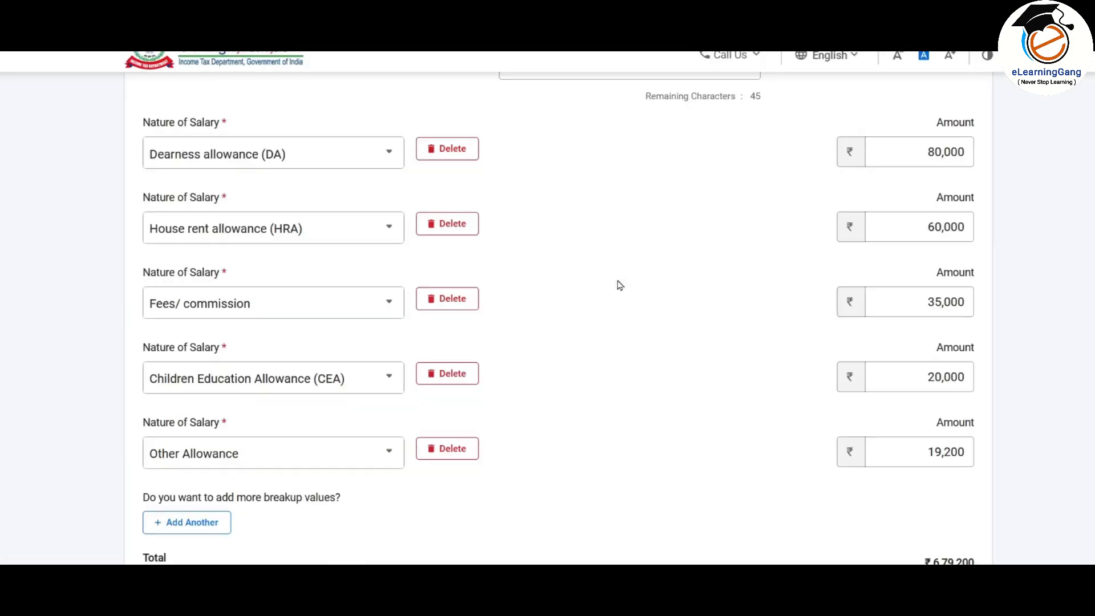
pyautogui.scroll(-3, 624, 263)
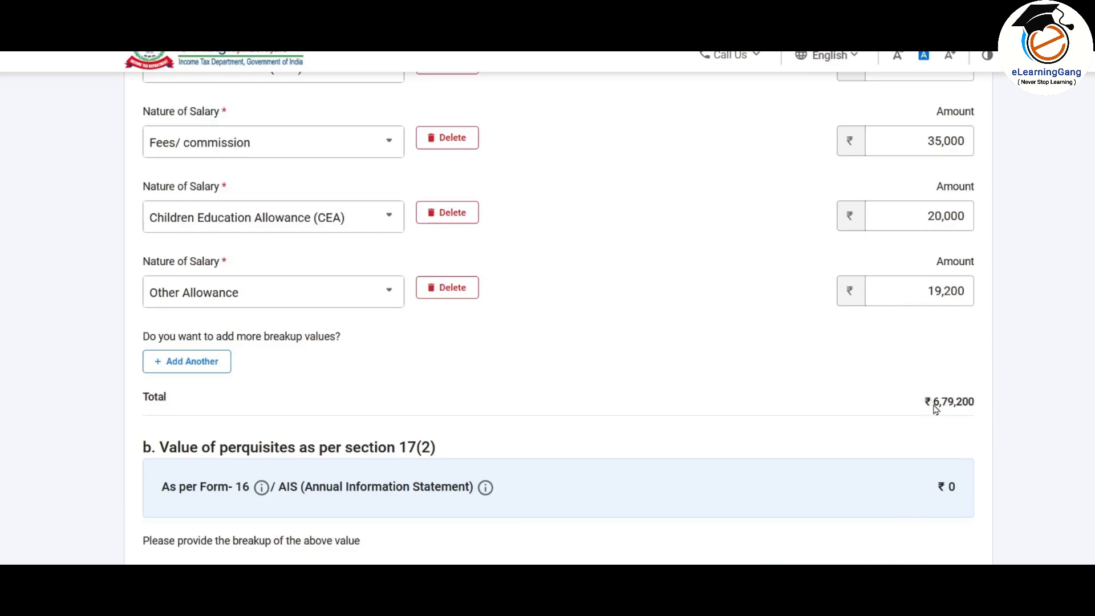
# Step: Return to the computation workbook and check the 50,000 section 17(2) perquisites on Form 16
pyautogui.hotkey('alt', 'Tab')
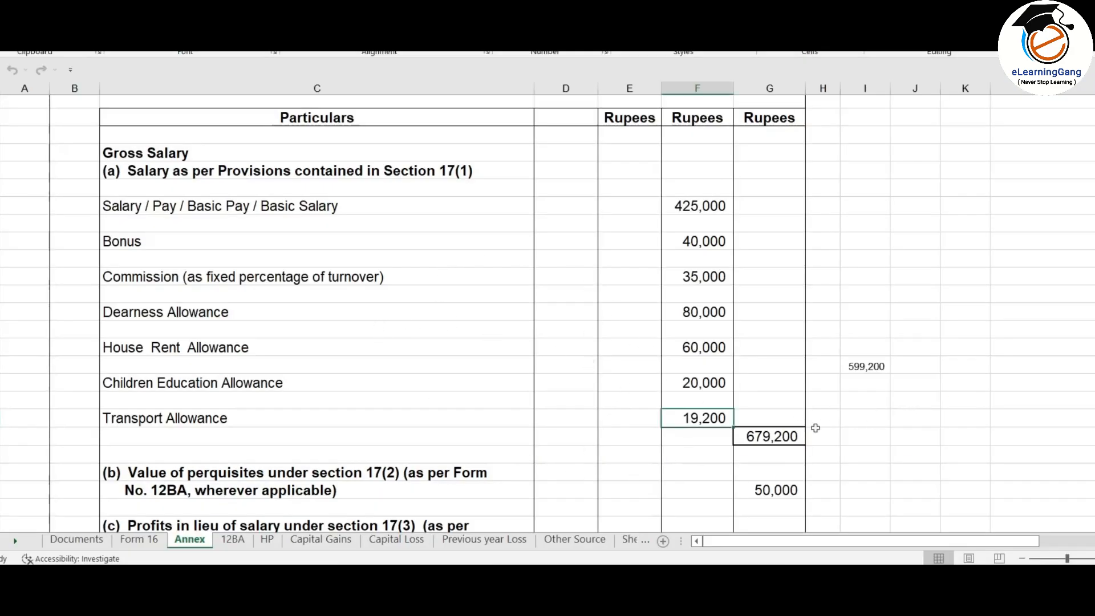
pyautogui.hotkey('alt', 'Tab')
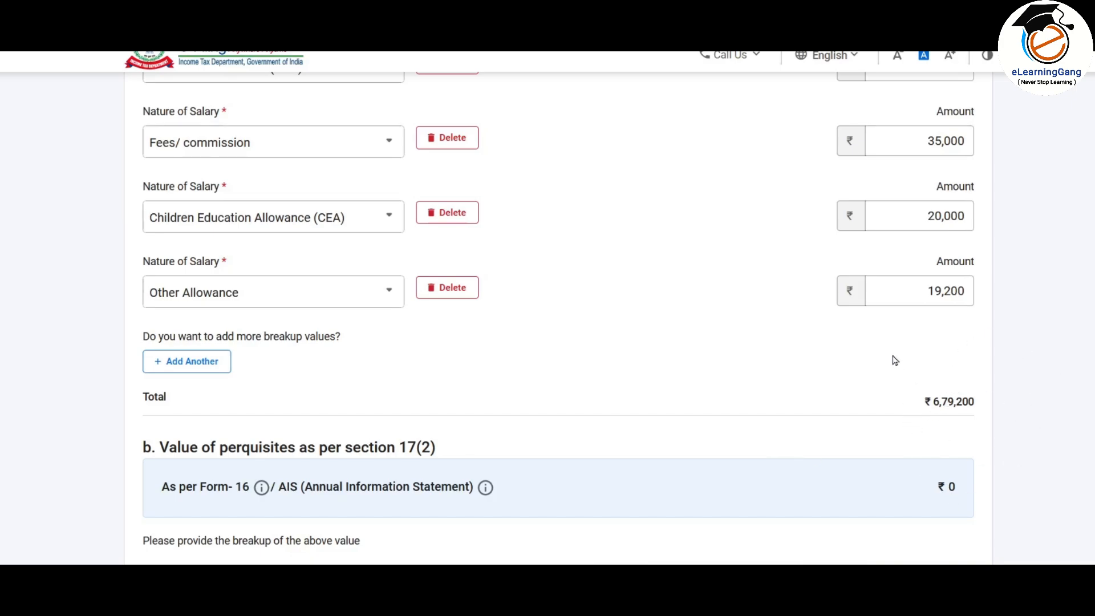
pyautogui.scroll(-4, 894, 360)
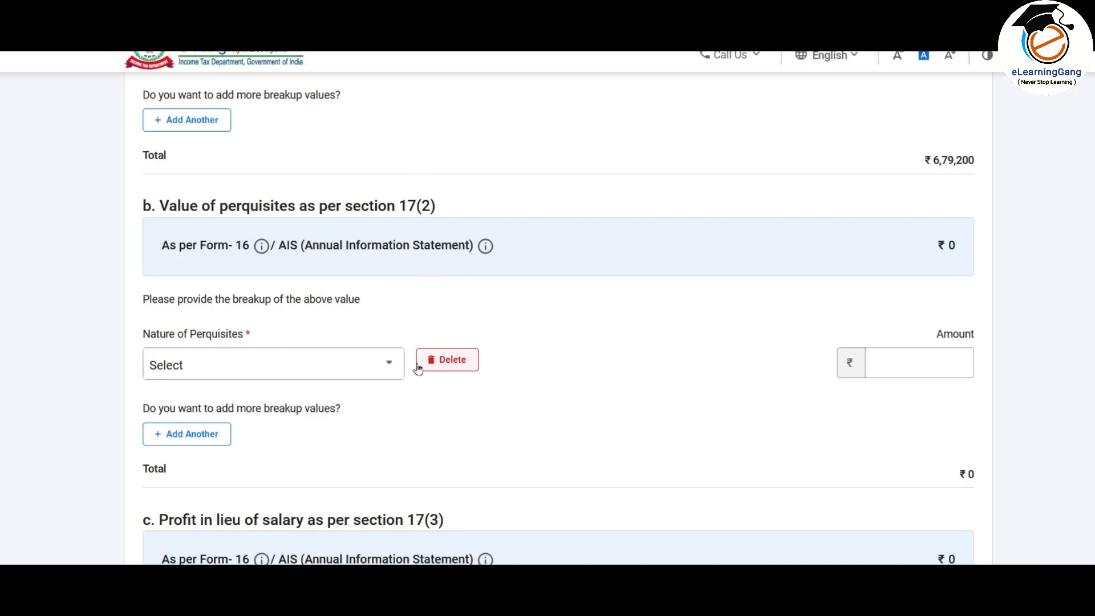
pyautogui.hotkey('alt', 'Tab')
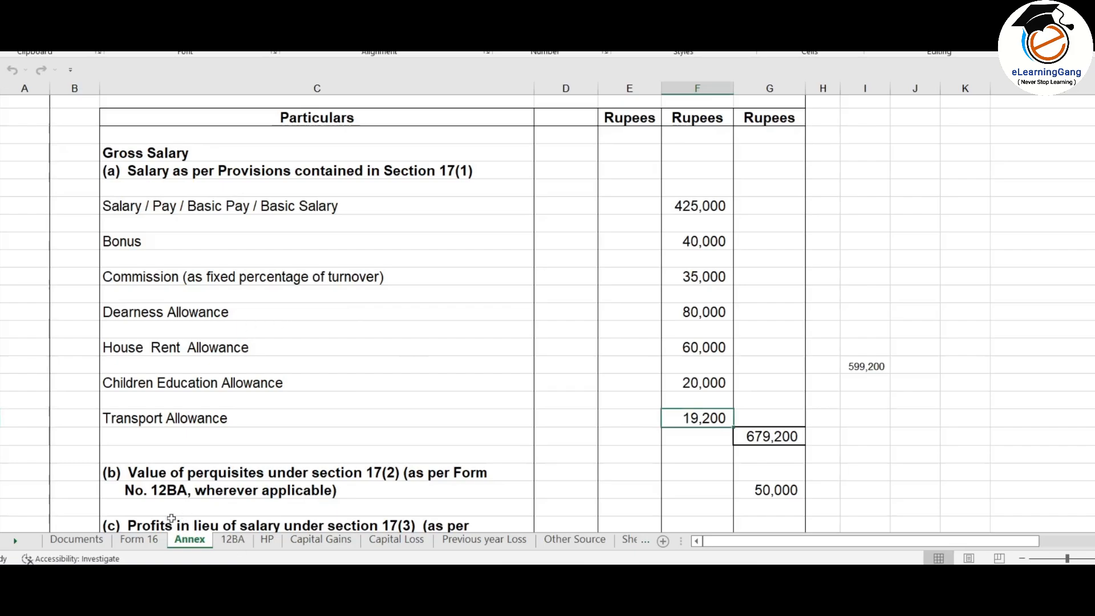
pyautogui.click(140, 540)
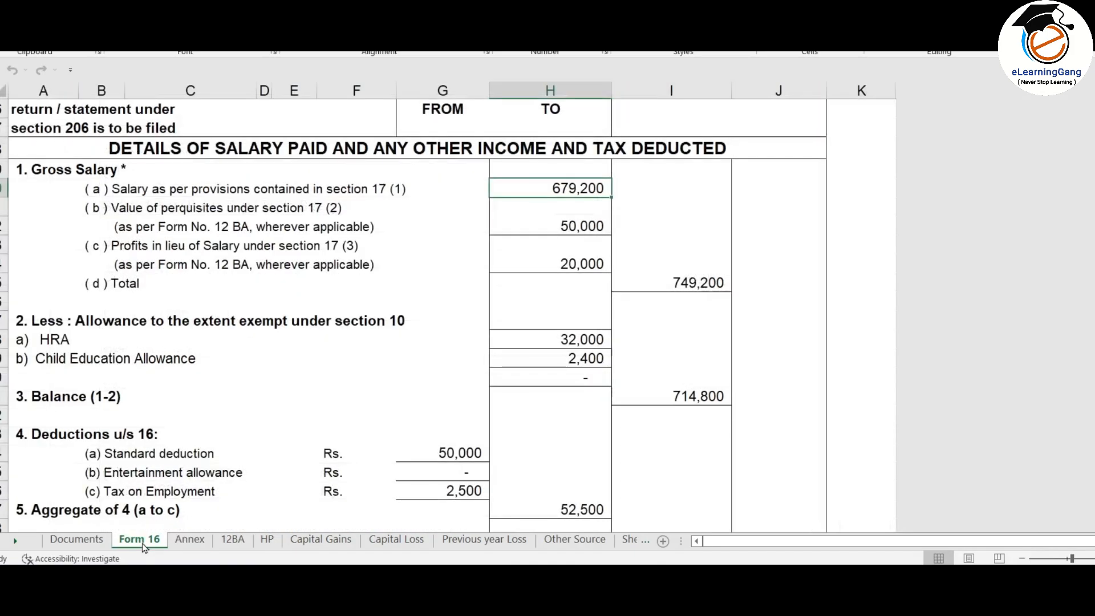
pyautogui.click(577, 226)
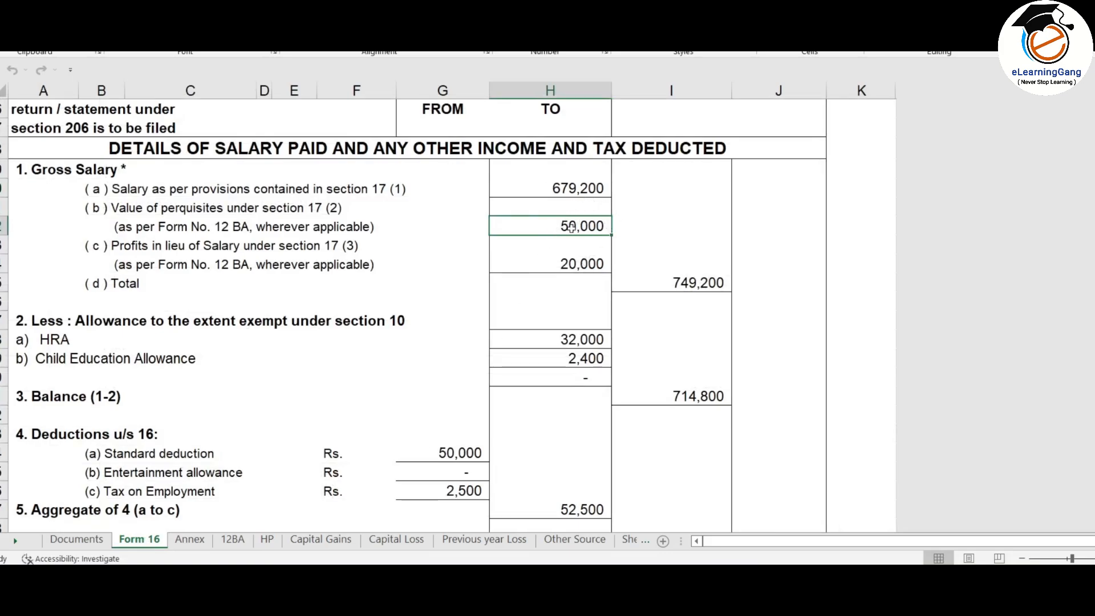
# Step: Review the 12BA perquisites: loans 30,000, gifts 10,000, other benefits 10,000, totalling 50,000
pyautogui.click(235, 547)
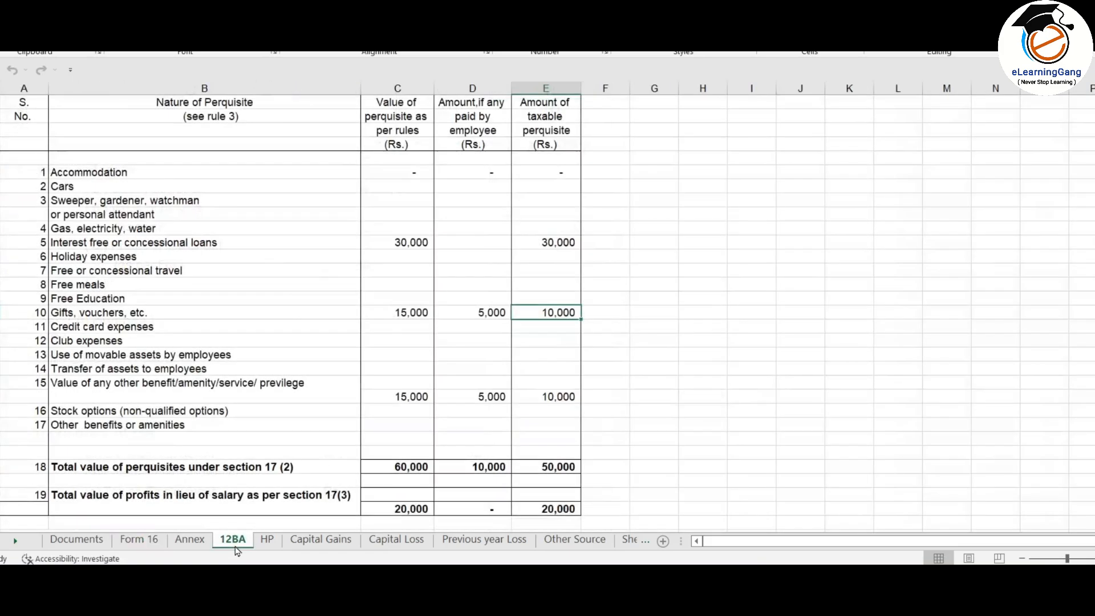
pyautogui.click(137, 541)
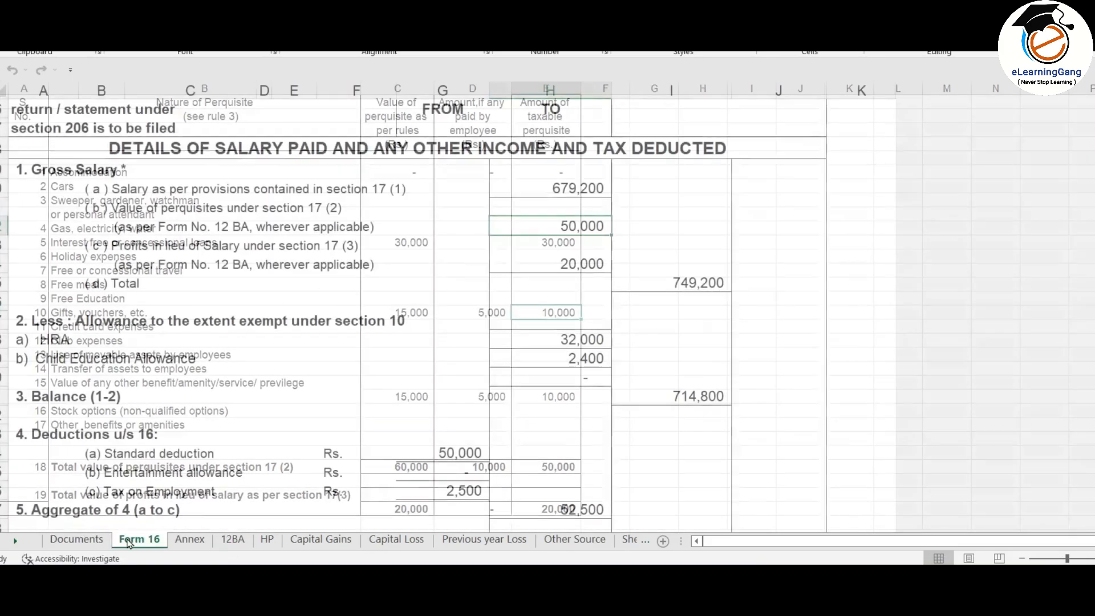
pyautogui.click(354, 262)
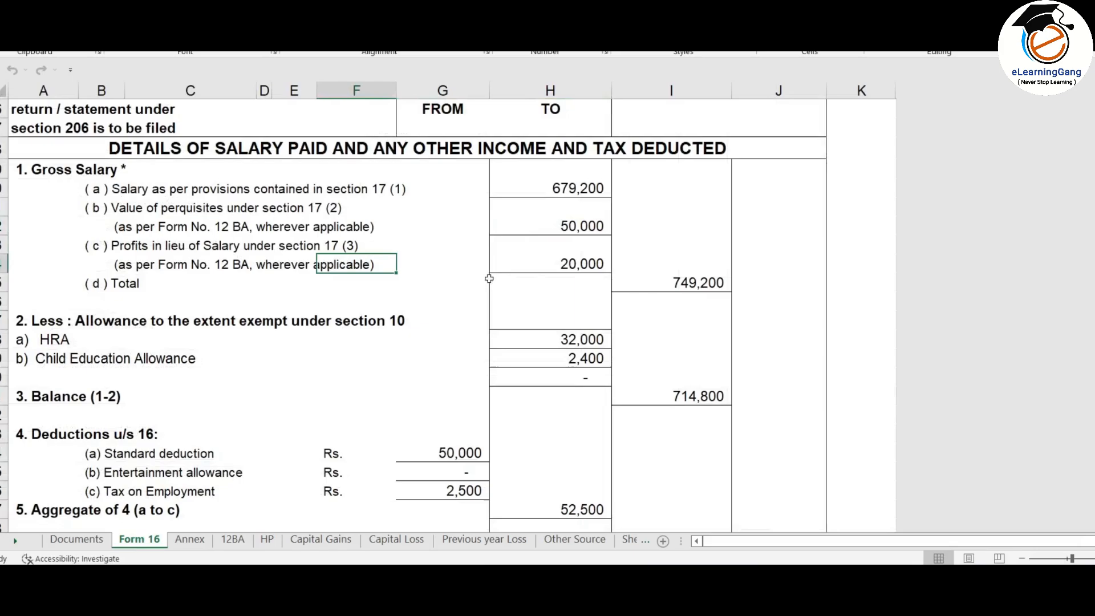
pyautogui.click(232, 540)
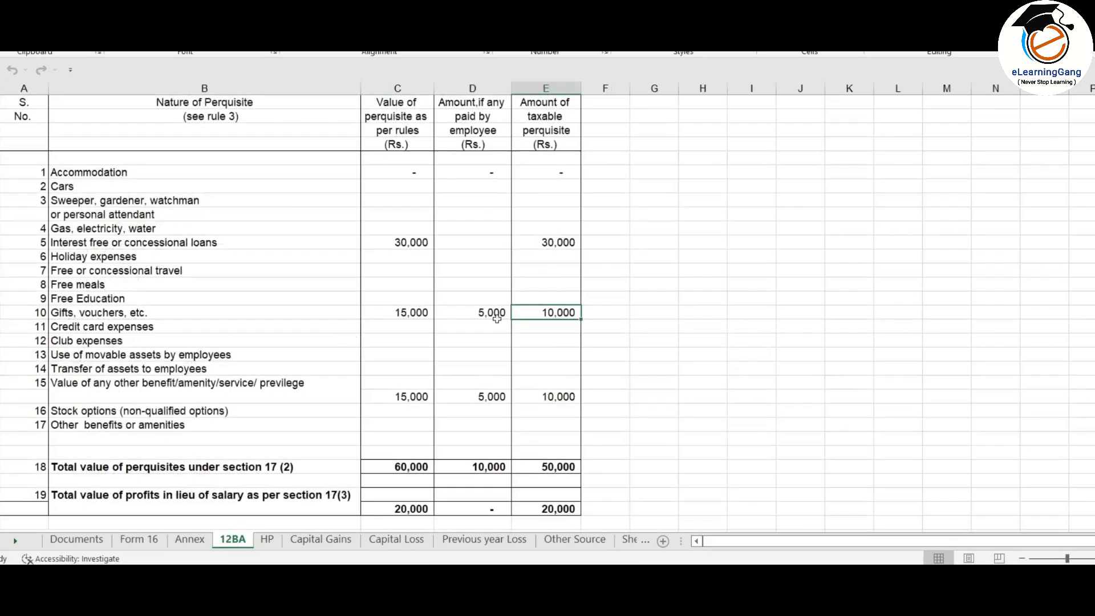
pyautogui.scroll(-2, 481, 282)
pyautogui.scroll(2, 481, 282)
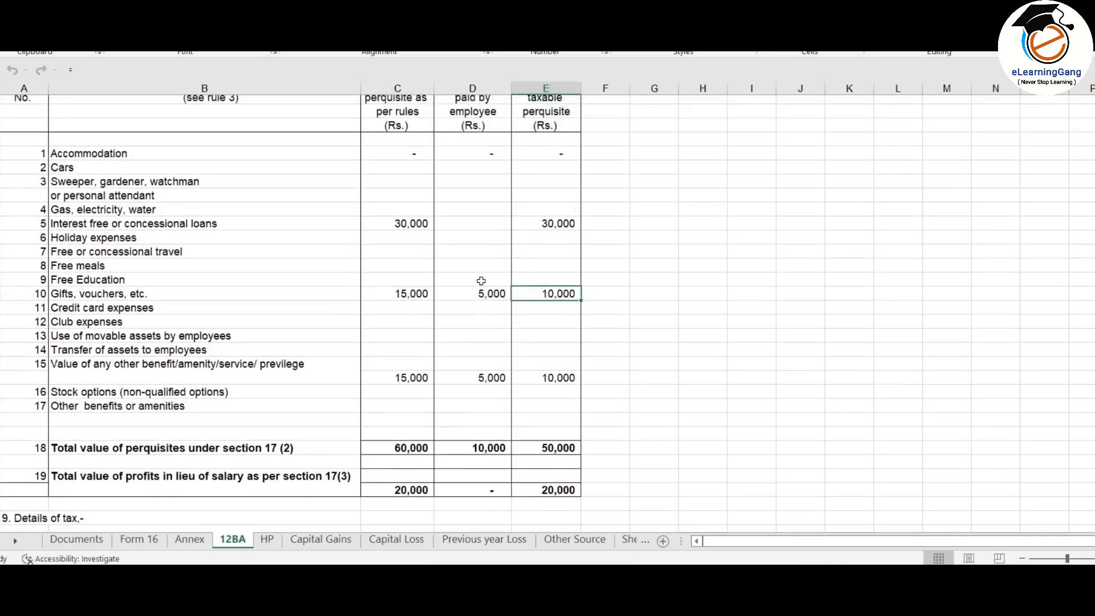
pyautogui.click(562, 468)
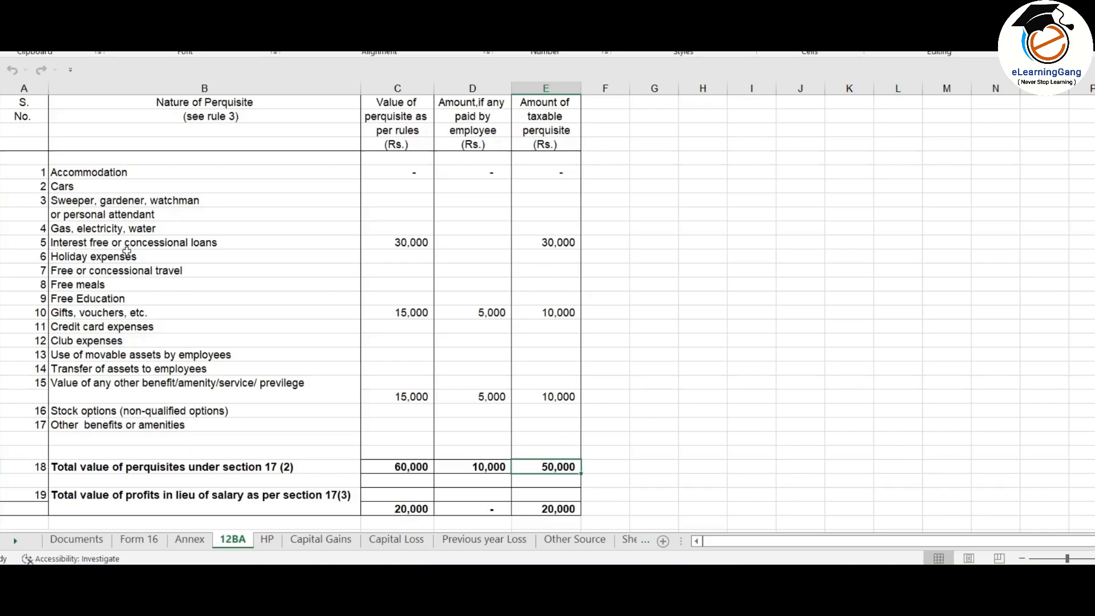
pyautogui.click(562, 243)
# Step: Enter 30,000 for interest-free loans and add another perquisite row to complete the 50,000 breakup
pyautogui.hotkey('alt', 'Tab')
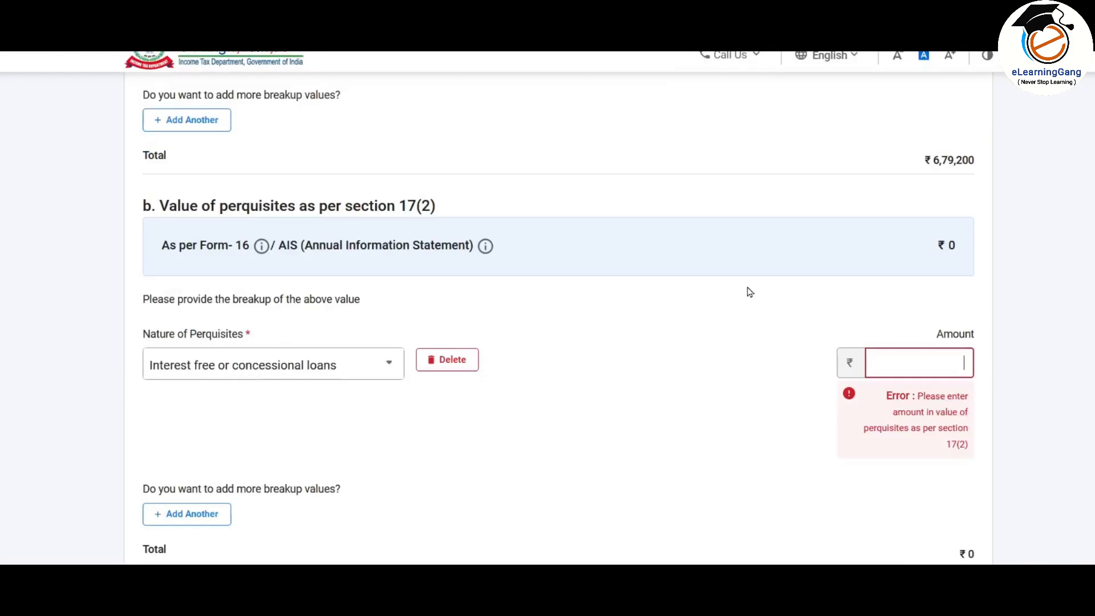
pyautogui.write('30000')
pyautogui.click(684, 408)
pyautogui.scroll(-1, 684, 409)
pyautogui.click(191, 356)
pyautogui.click(257, 363)
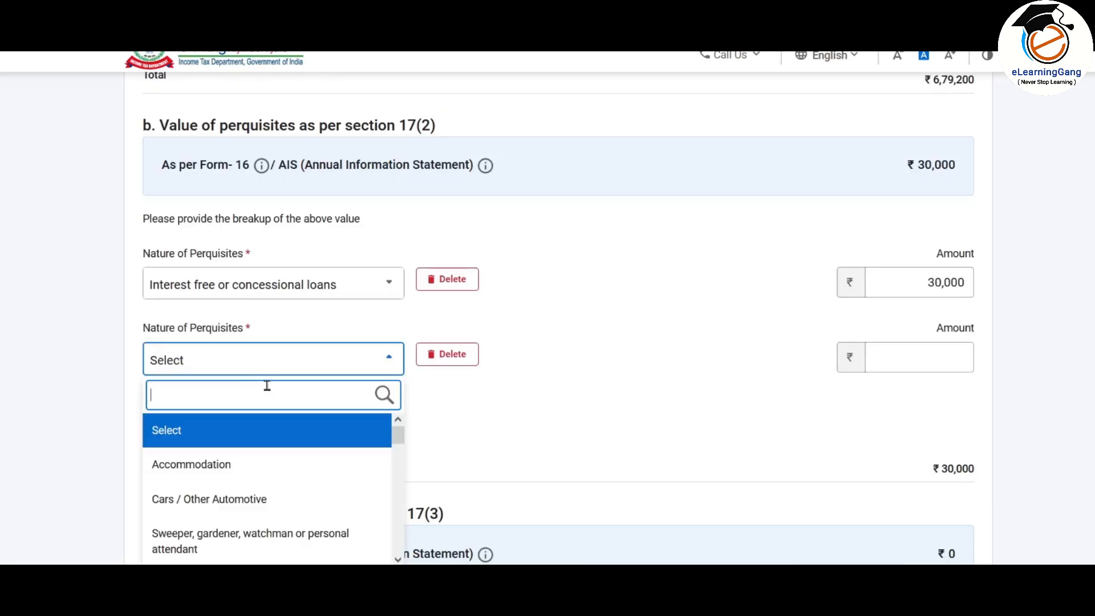
pyautogui.hotkey('alt', 'Tab')
pyautogui.hotkey('alt', 'Tab')
pyautogui.hotkey('alt', 'Tab')
pyautogui.hotkey('alt', 'Tab')
pyautogui.moveTo(397, 437); pyautogui.dragTo(396, 466)
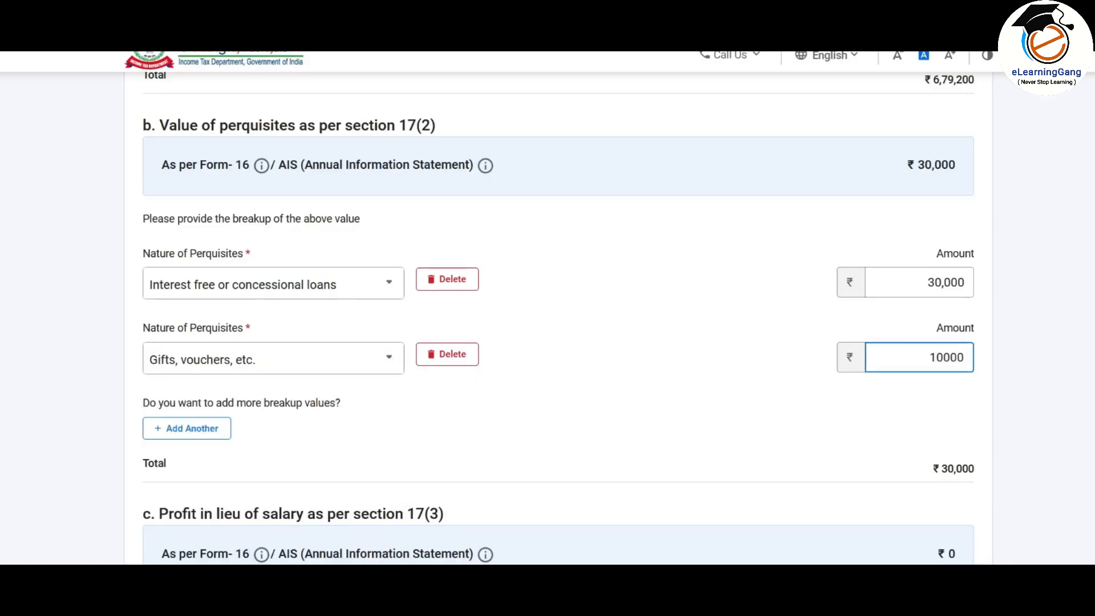
pyautogui.hotkey('alt', 'Tab')
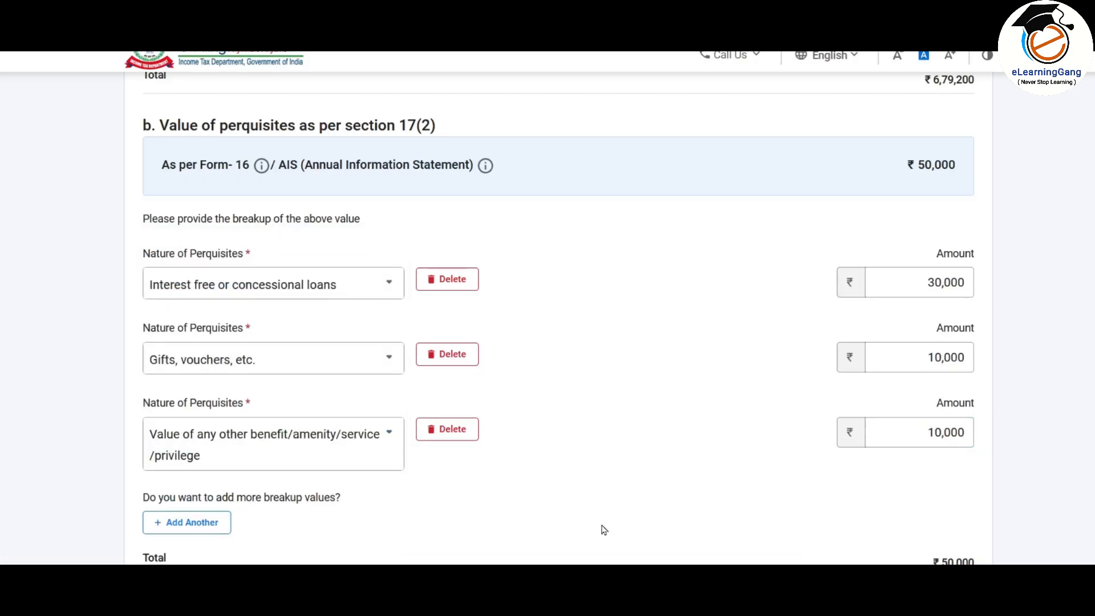
pyautogui.scroll(-1, 601, 528)
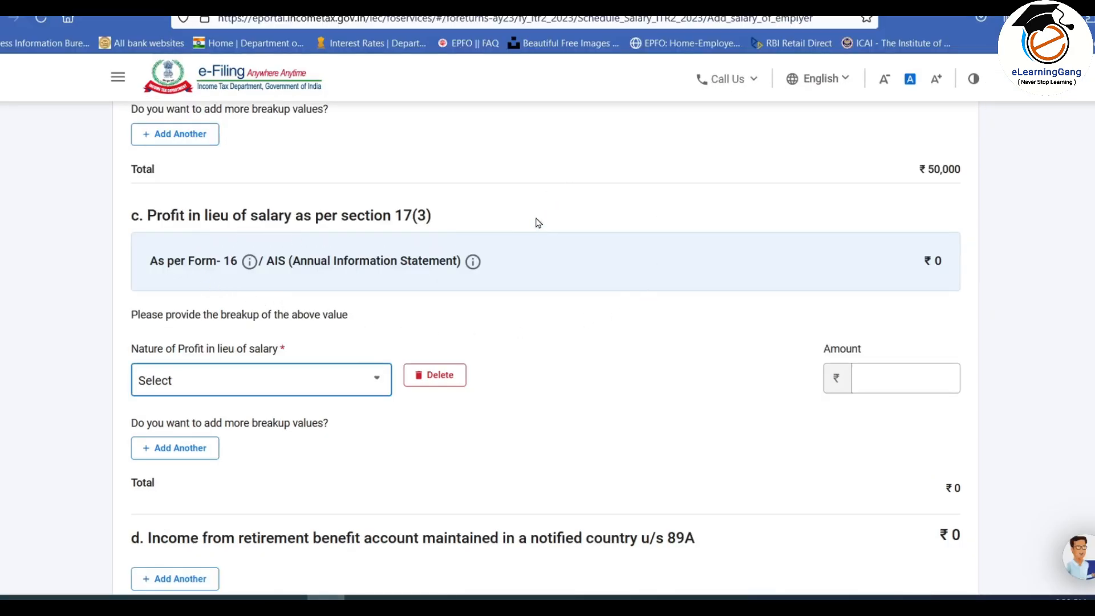
pyautogui.scroll(-2, 555, 271)
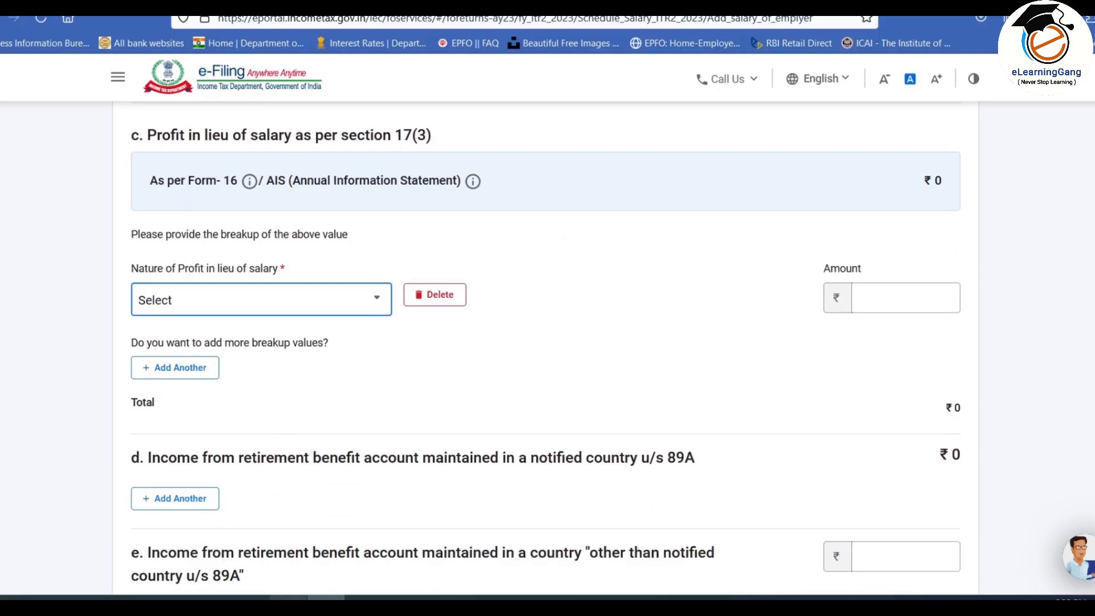
# Step: Add a profit in lieu of salary of type 'Any other' with amount 20,000
pyautogui.click(287, 598)
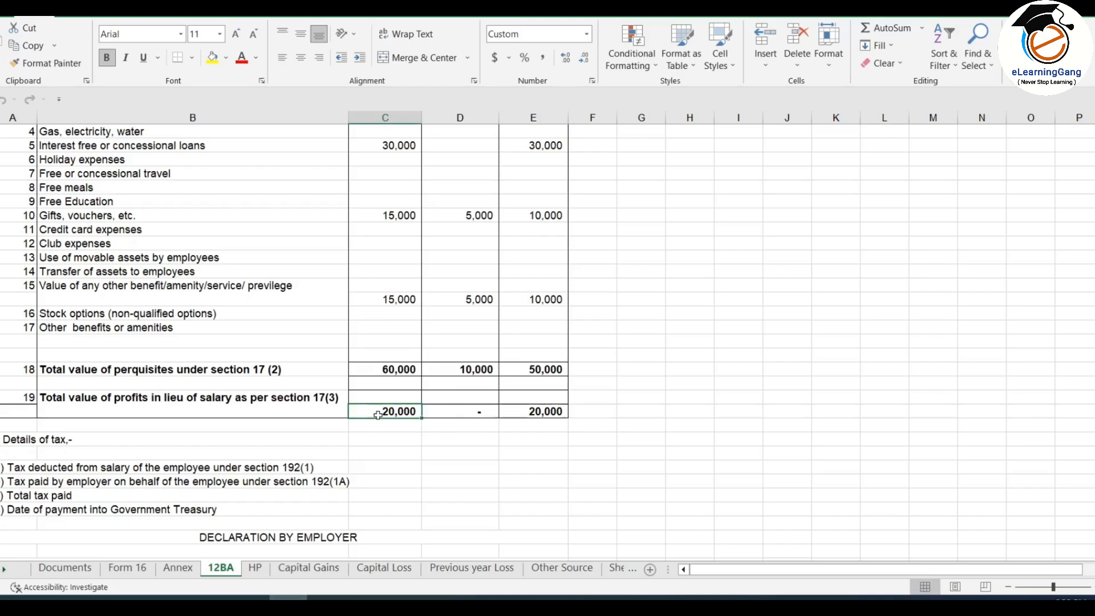
pyautogui.click(326, 598)
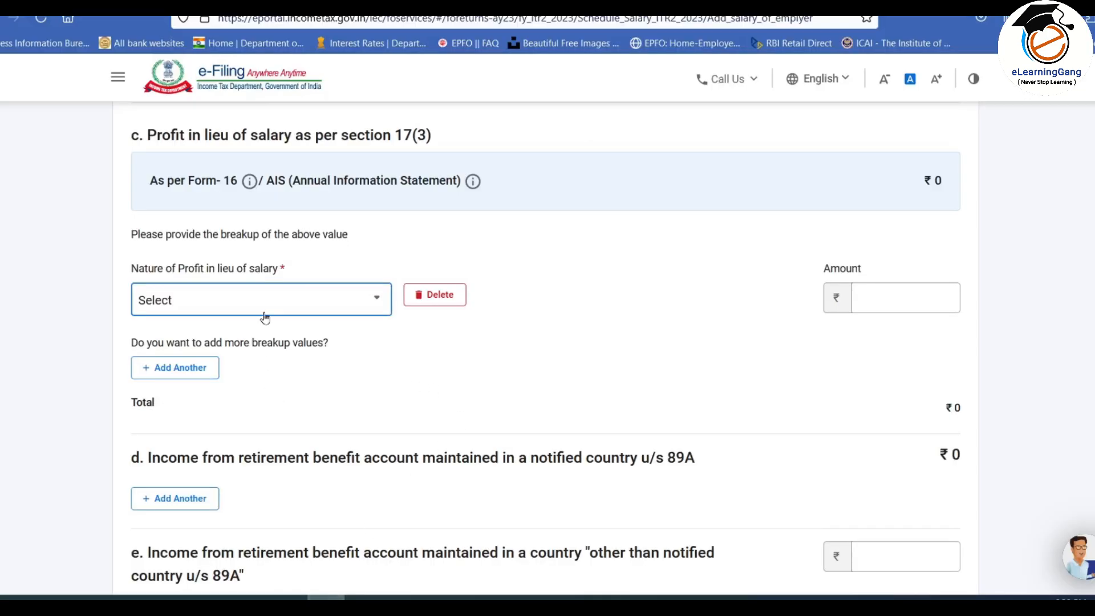
pyautogui.click(180, 301)
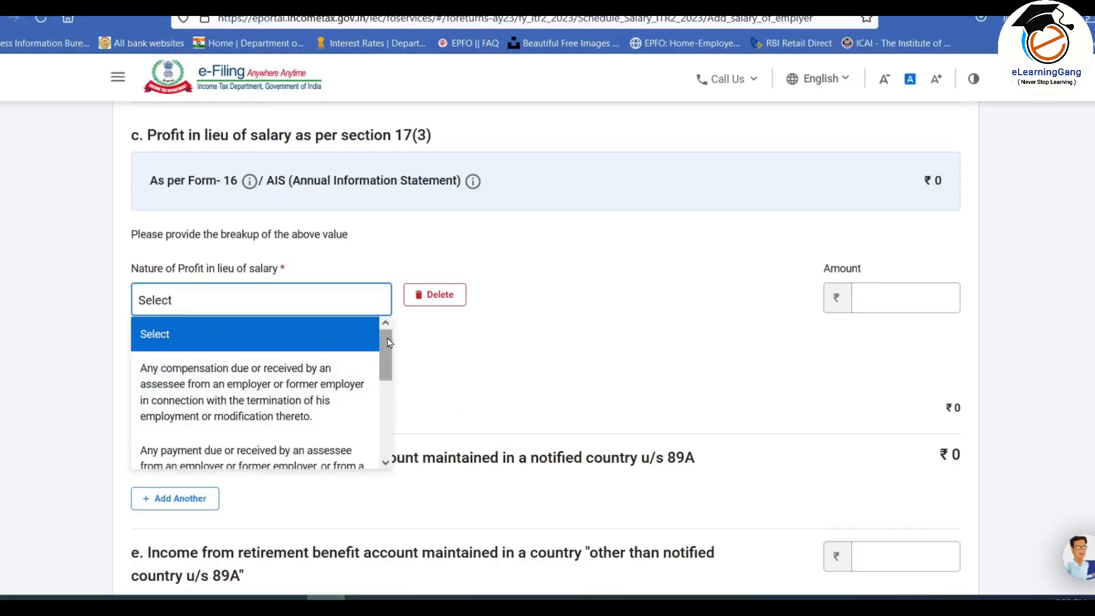
pyautogui.moveTo(393, 344); pyautogui.dragTo(391, 429)
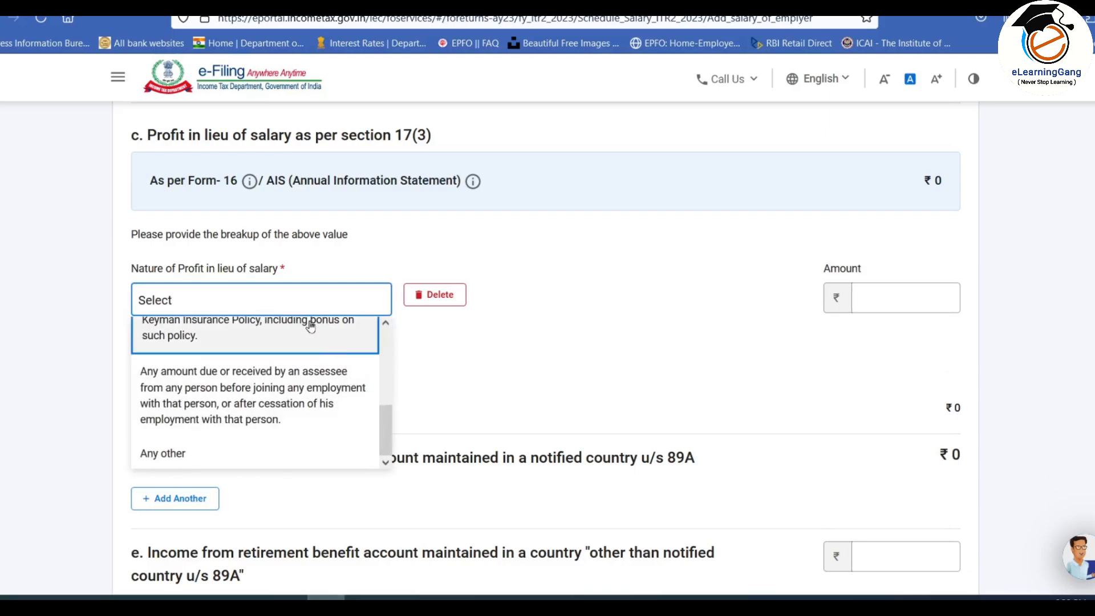
pyautogui.click(209, 456)
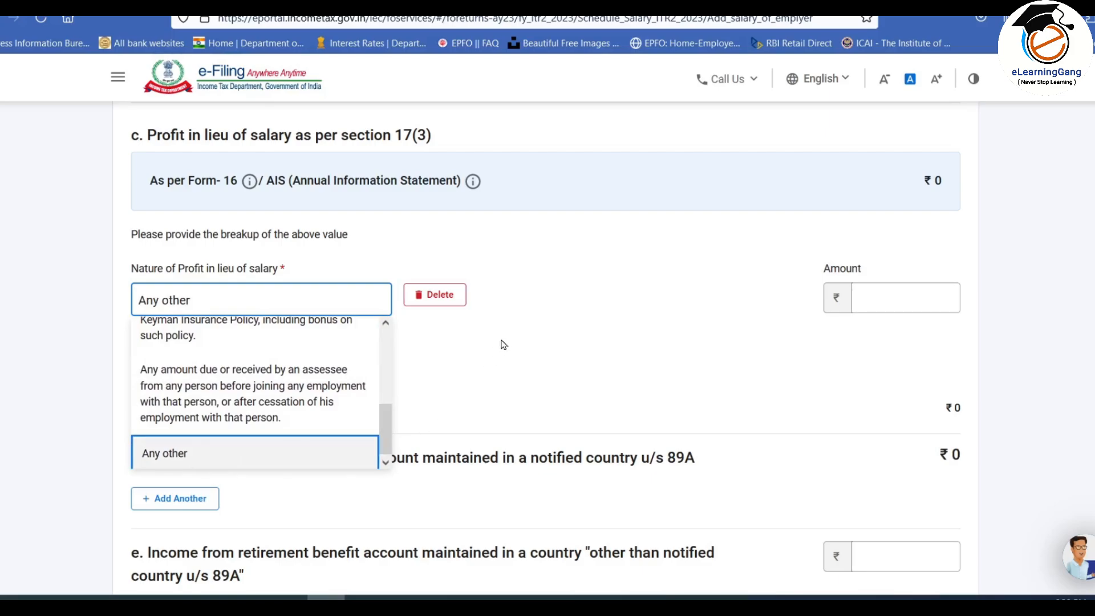
pyautogui.click(529, 338)
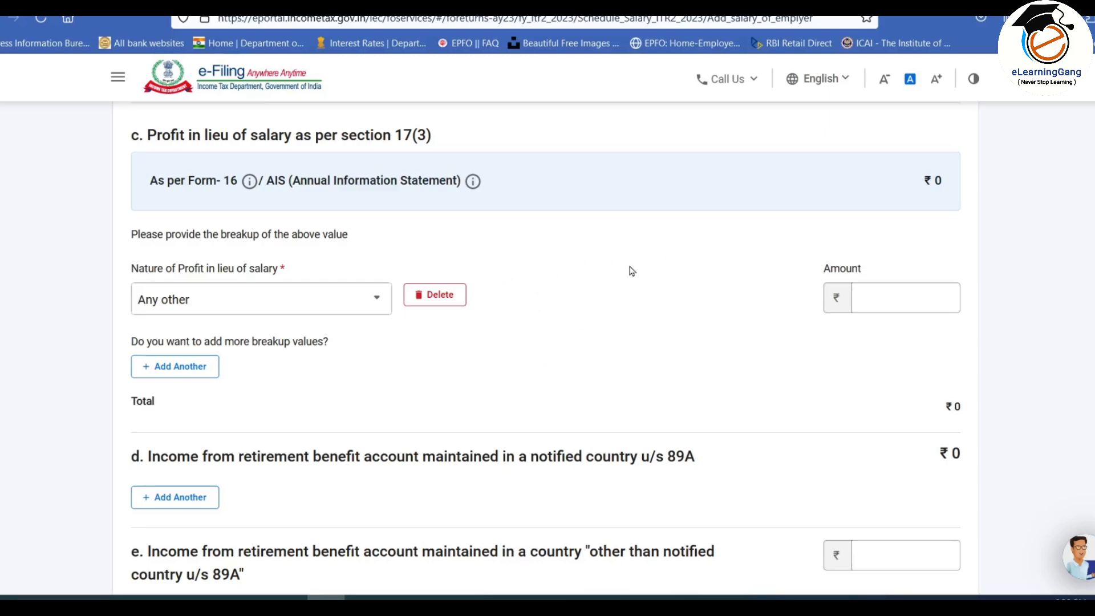
pyautogui.click(900, 298)
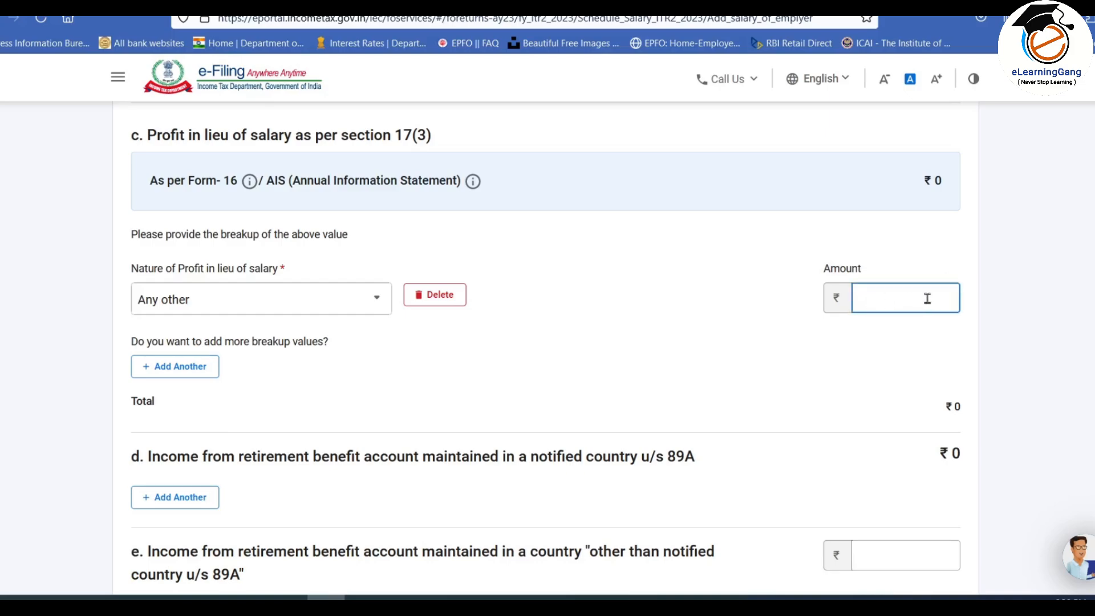
pyautogui.write('200000')
pyautogui.click(650, 309)
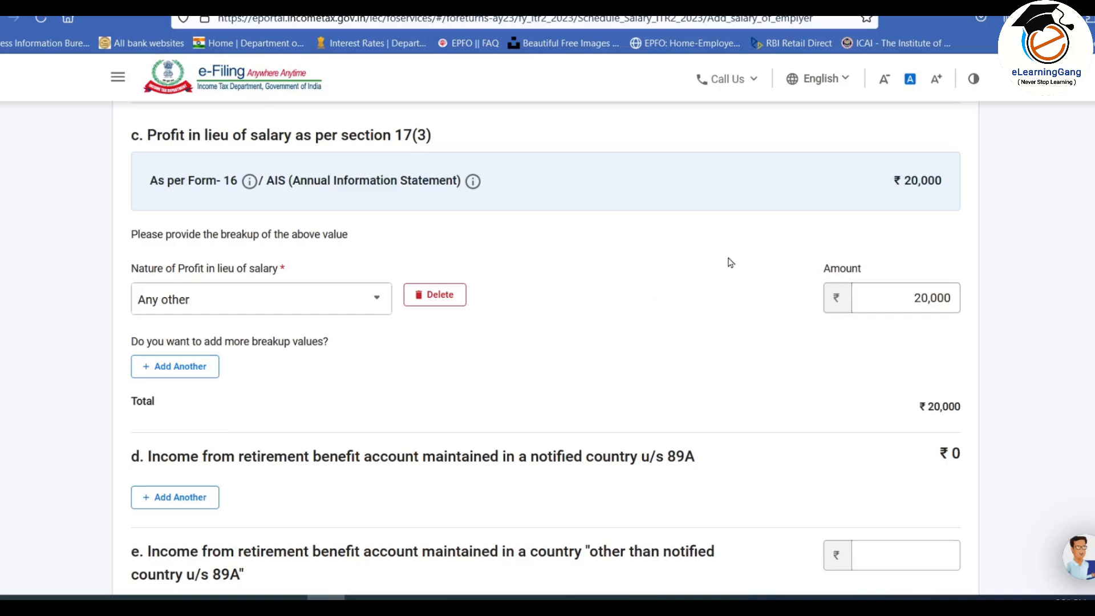
# Step: Review the row f description and check the Form 16 figures in the workbook
pyautogui.scroll(-6, 656, 225)
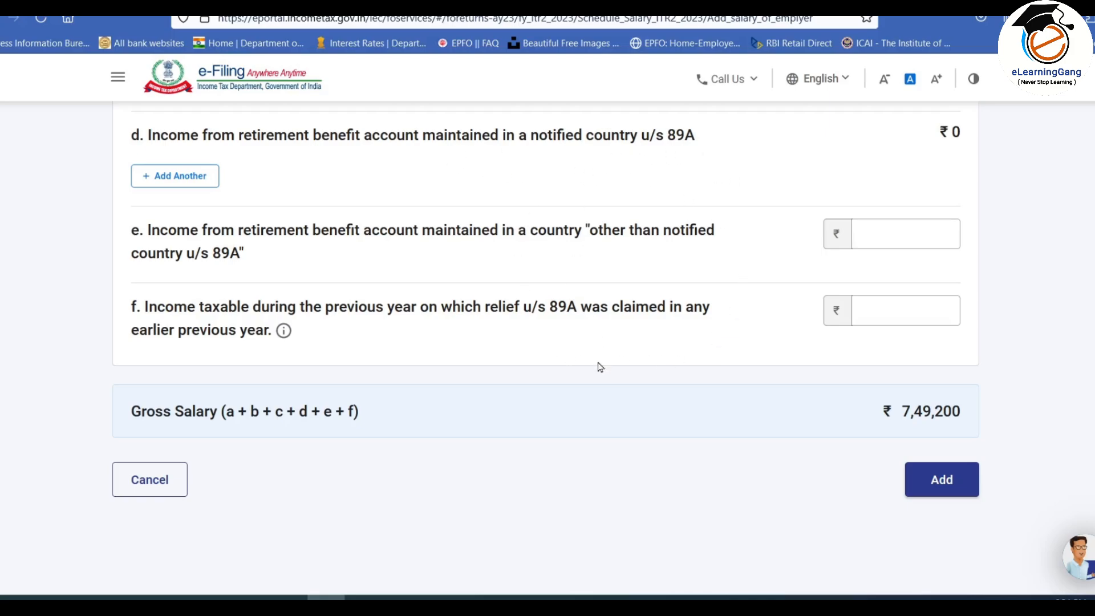
pyautogui.moveTo(143, 309); pyautogui.dragTo(399, 356)
pyautogui.click(399, 356)
pyautogui.scroll(-1, 642, 340)
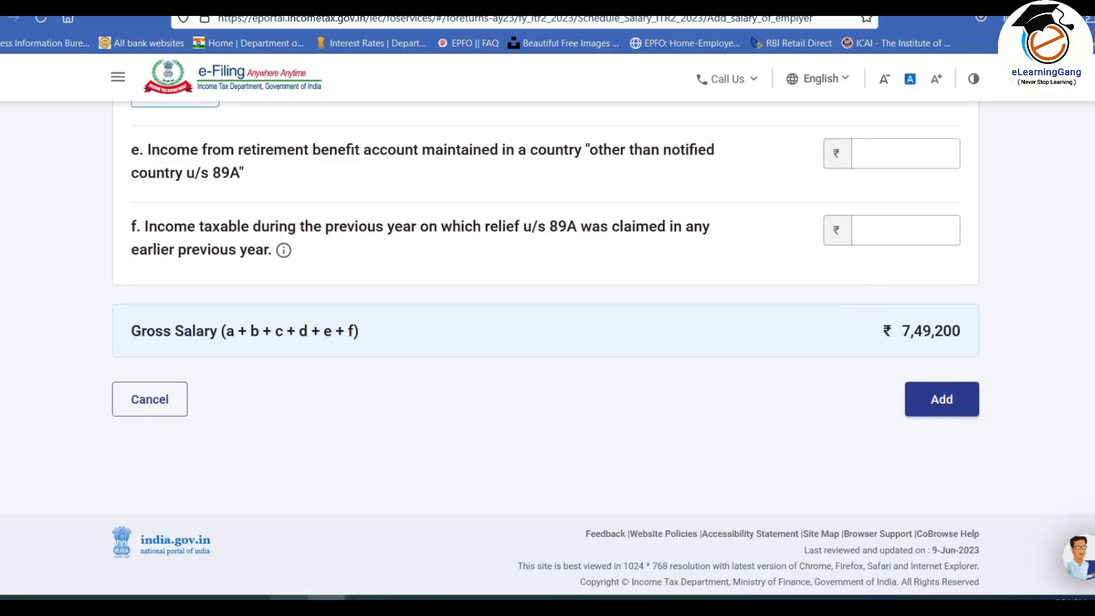
pyautogui.click(290, 599)
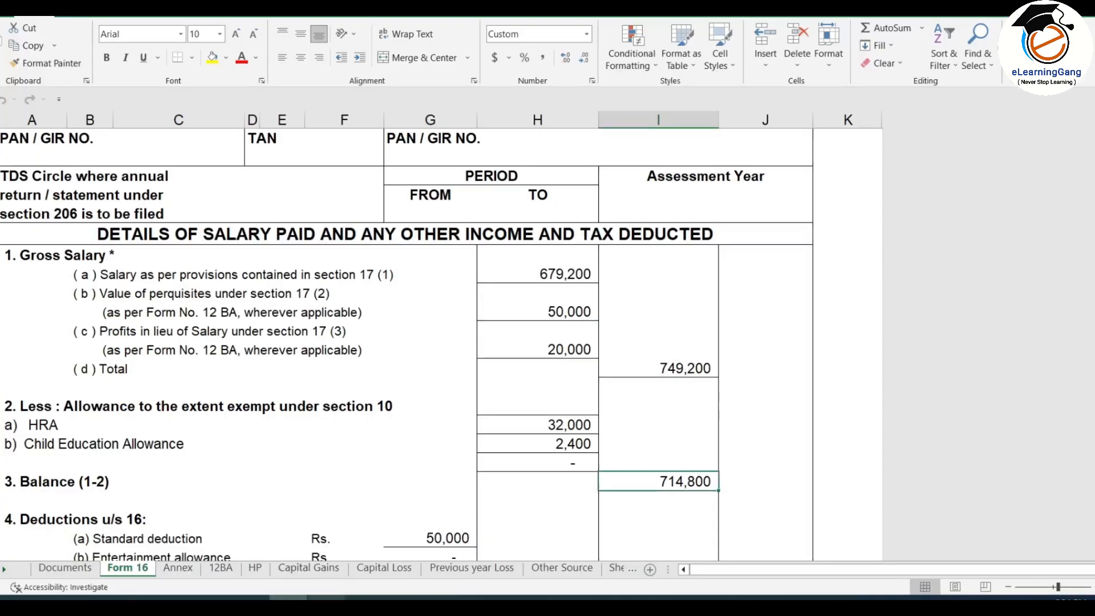
# Step: Add Employer 1 and verify gross ₹7,49,200, deductions ₹50,000, chargeable salary ₹6,99,200
pyautogui.click(327, 599)
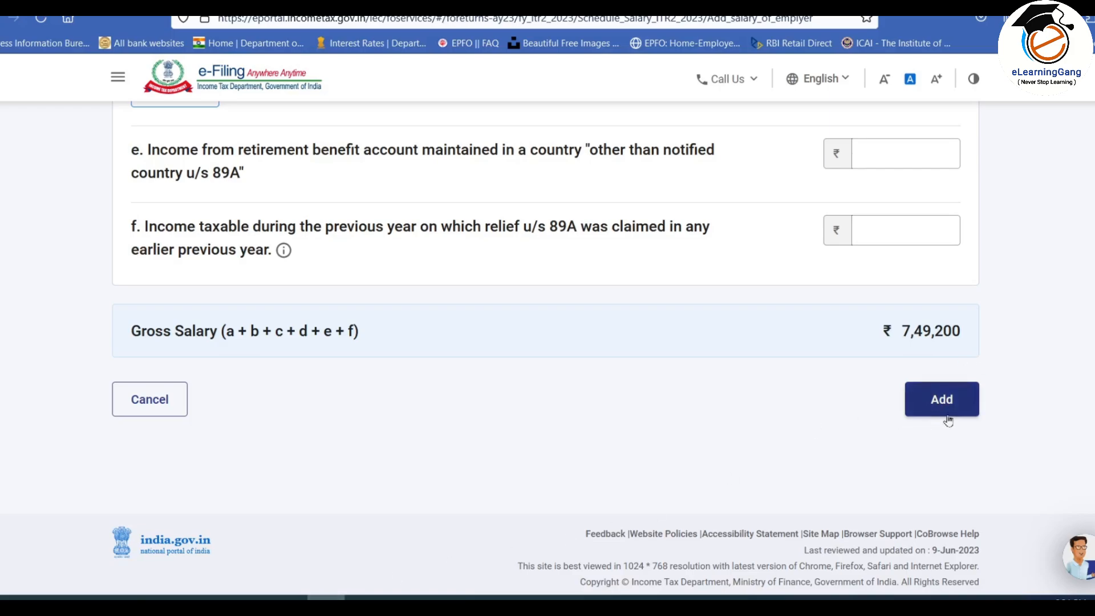
pyautogui.click(944, 400)
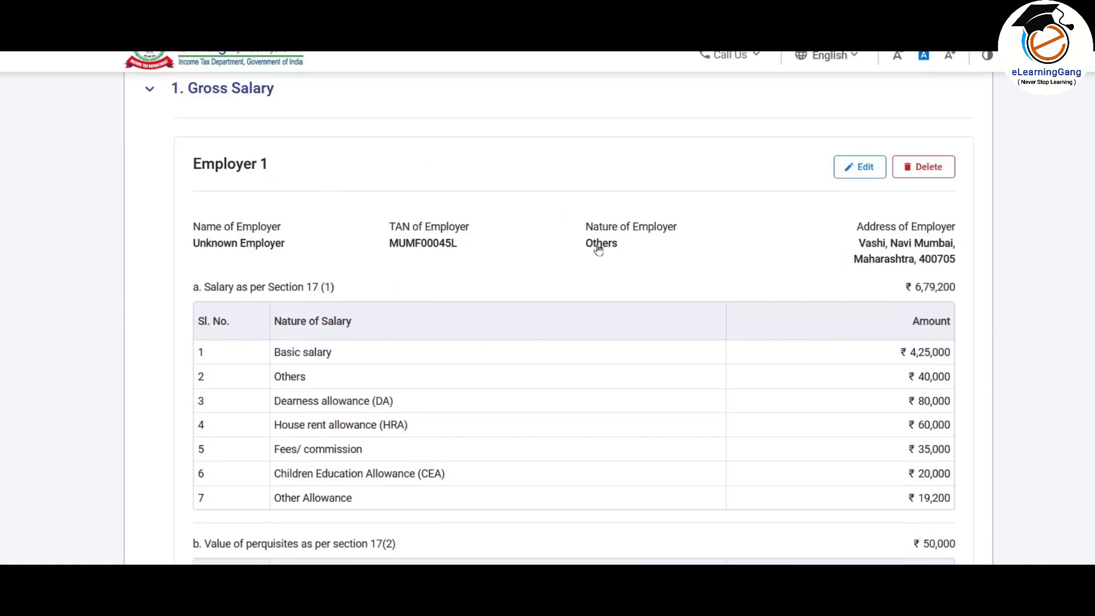
pyautogui.scroll(-2, 567, 252)
pyautogui.scroll(-3, 676, 211)
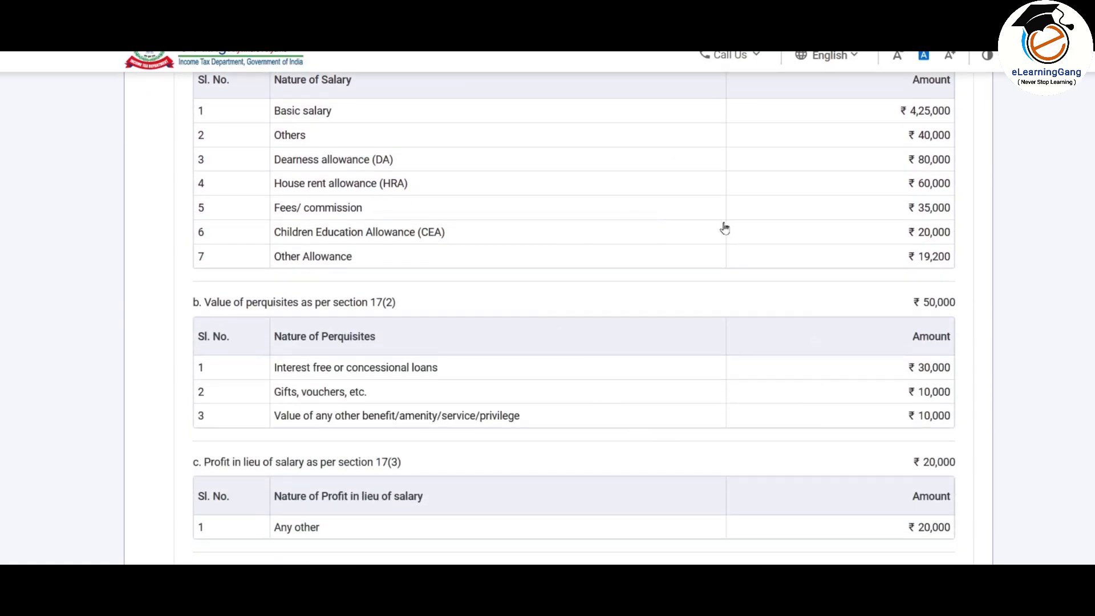
pyautogui.scroll(-6, 724, 228)
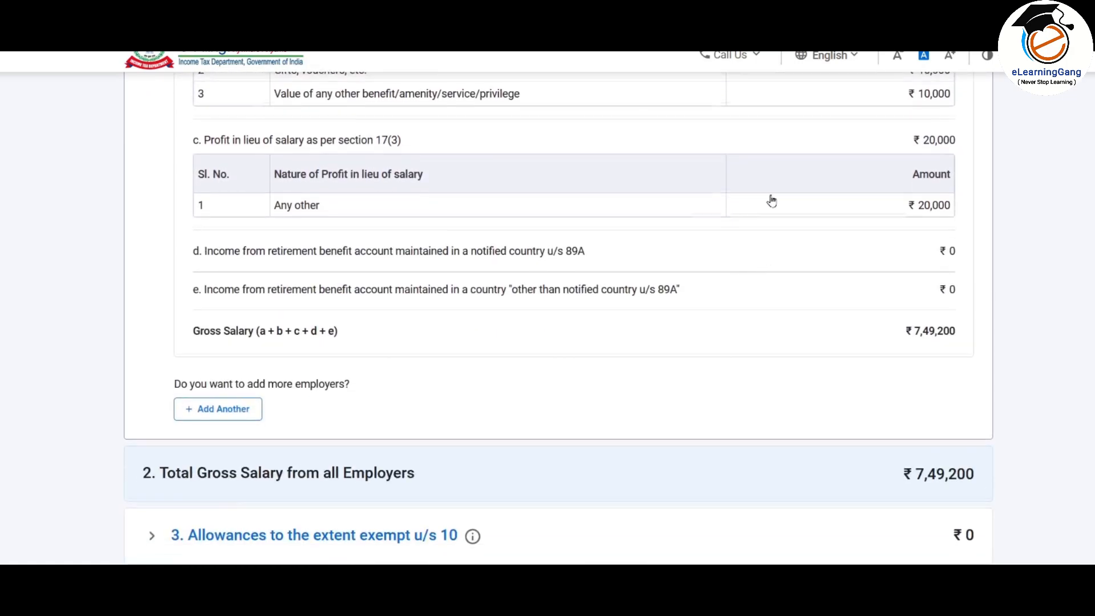
pyautogui.scroll(-4, 772, 200)
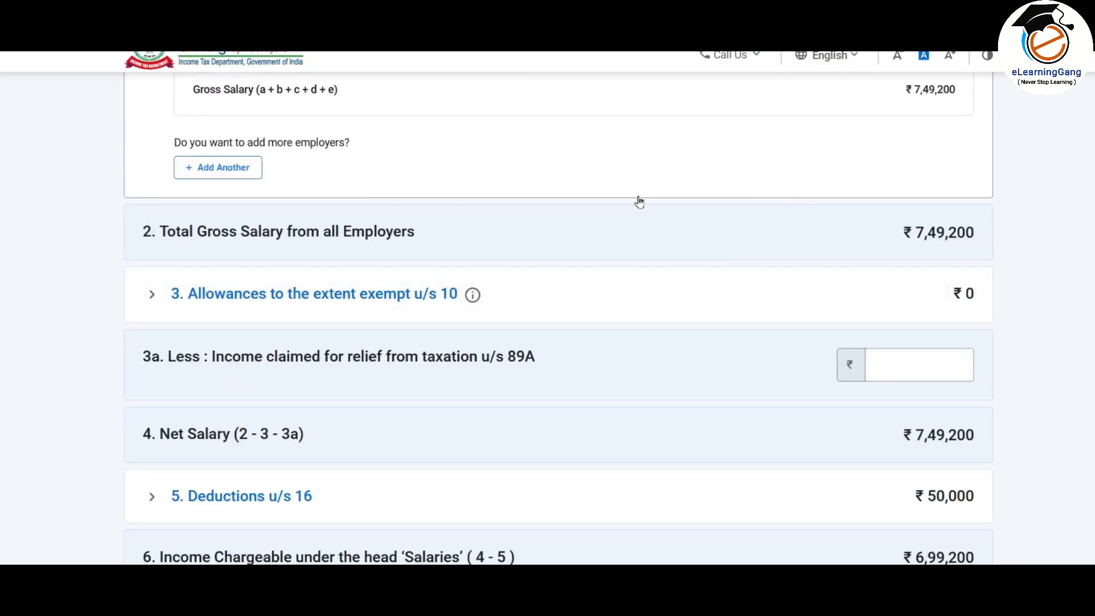
pyautogui.scroll(-3, 640, 201)
pyautogui.scroll(2, 352, 188)
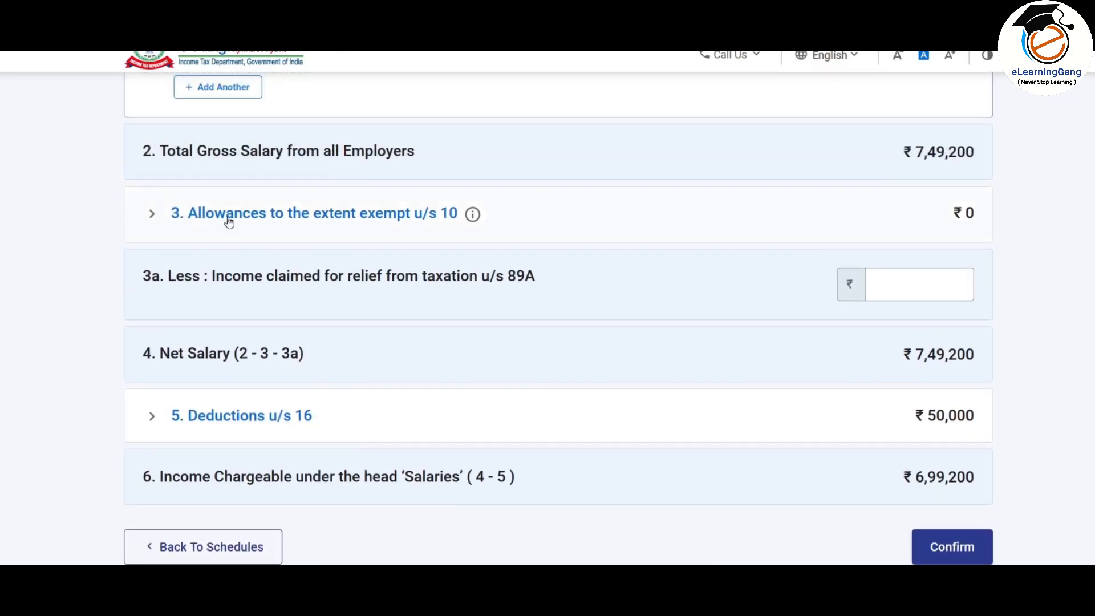
# Step: Collapse 1. Gross Salary and expand 3. Allowances to the extent exempt u/s 10
pyautogui.click(390, 220)
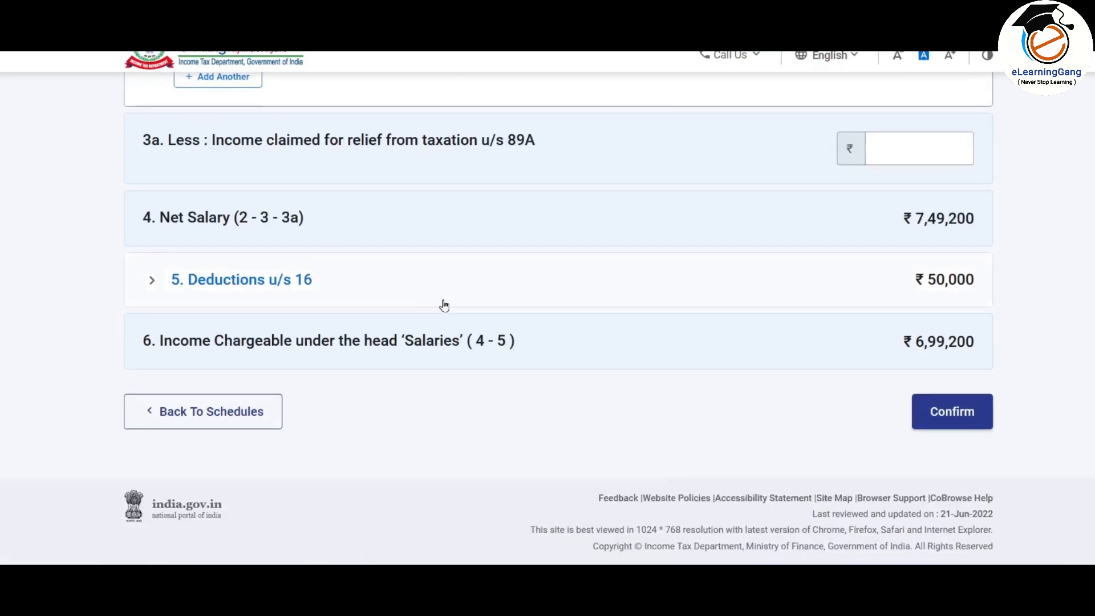
pyautogui.scroll(-1, 447, 307)
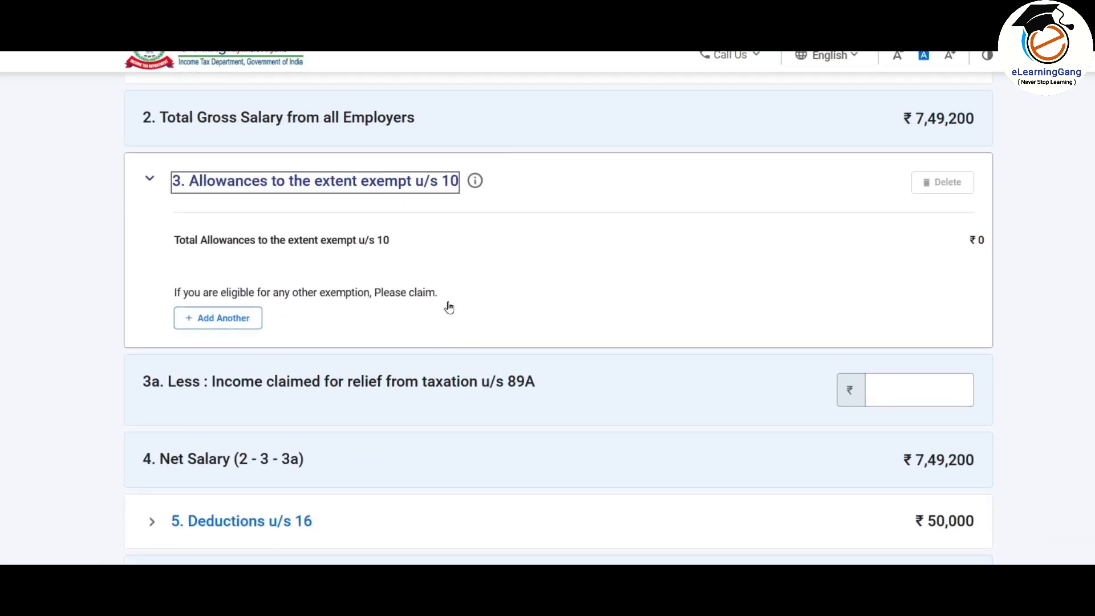
pyautogui.scroll(3, 449, 307)
pyautogui.scroll(-3, 450, 306)
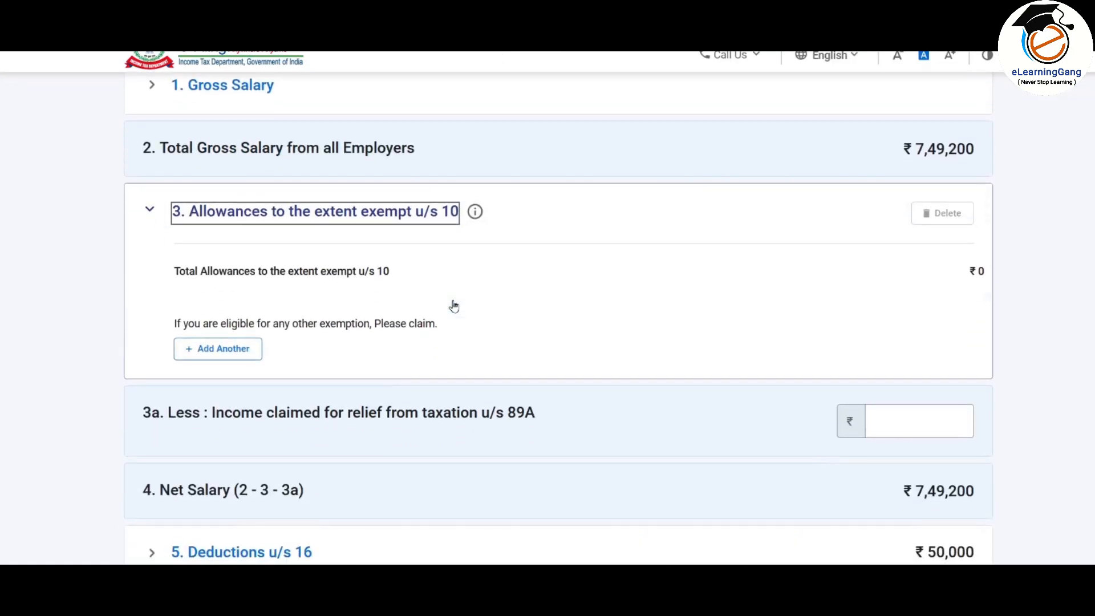
pyautogui.scroll(1, 454, 307)
pyautogui.click(224, 165)
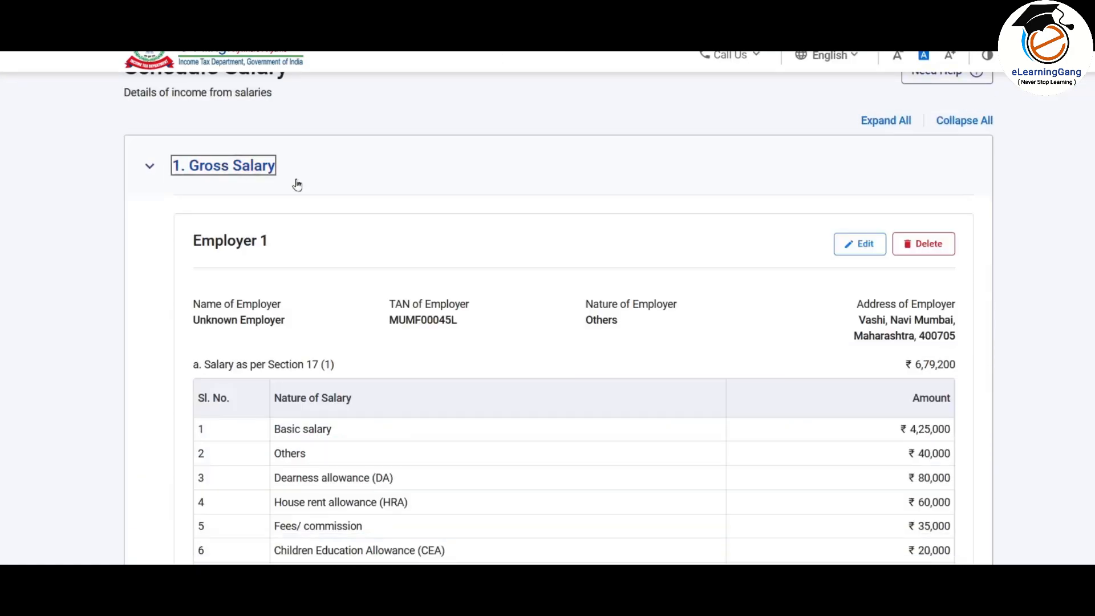
pyautogui.scroll(-3, 487, 225)
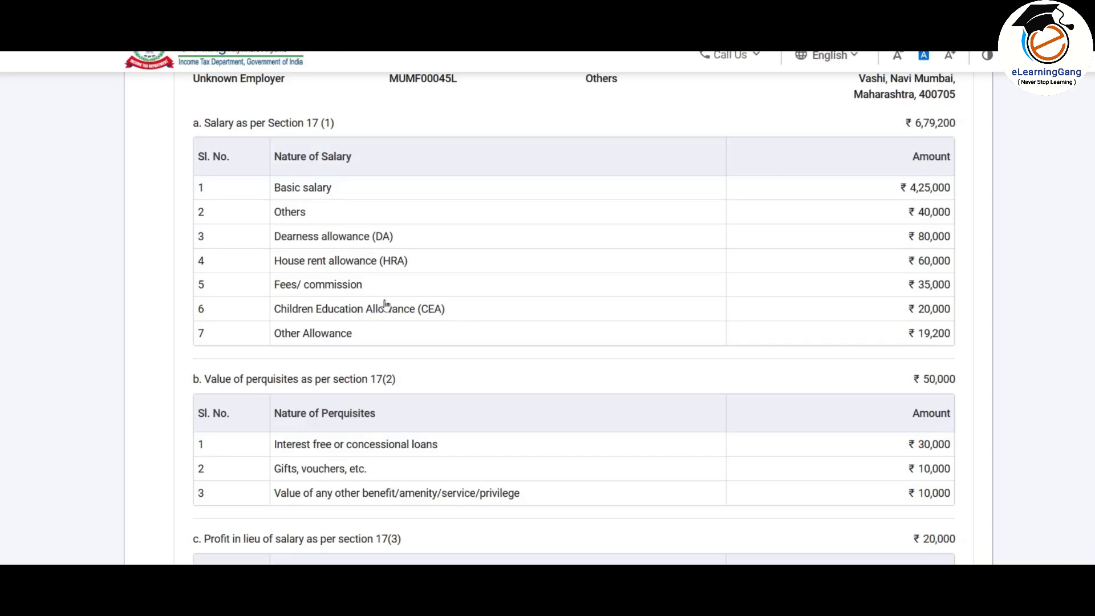
pyautogui.scroll(3, 355, 308)
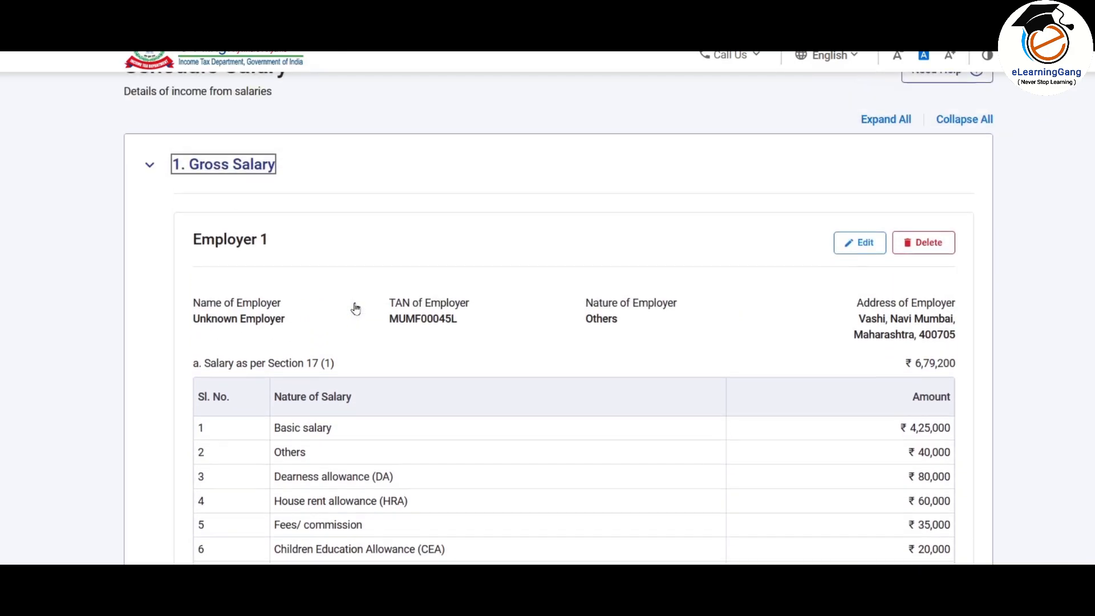
pyautogui.click(234, 168)
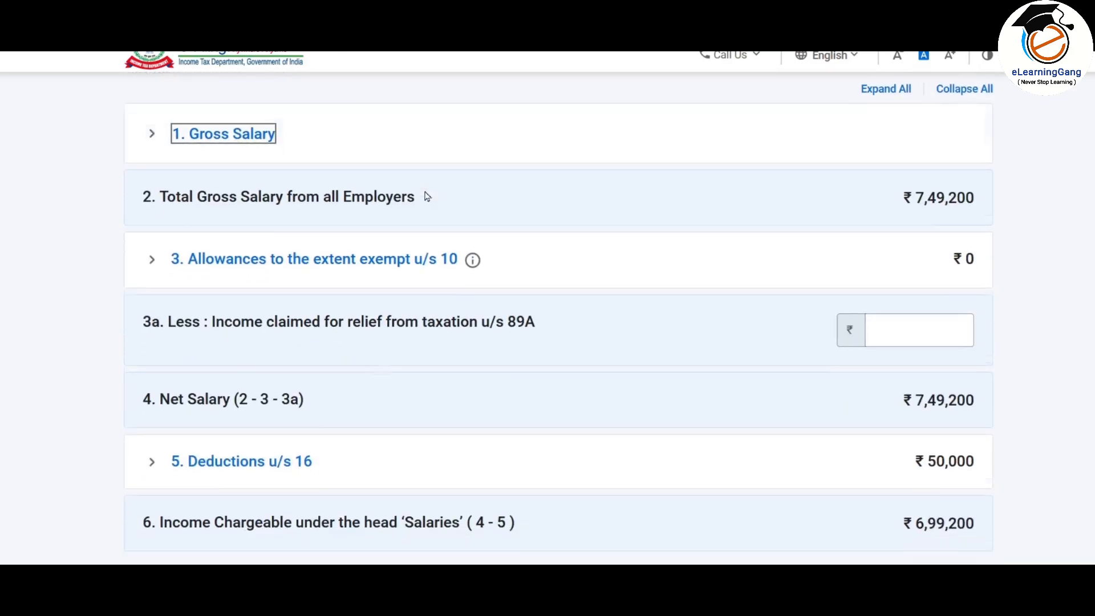
pyautogui.scroll(-1, 427, 196)
pyautogui.click(325, 214)
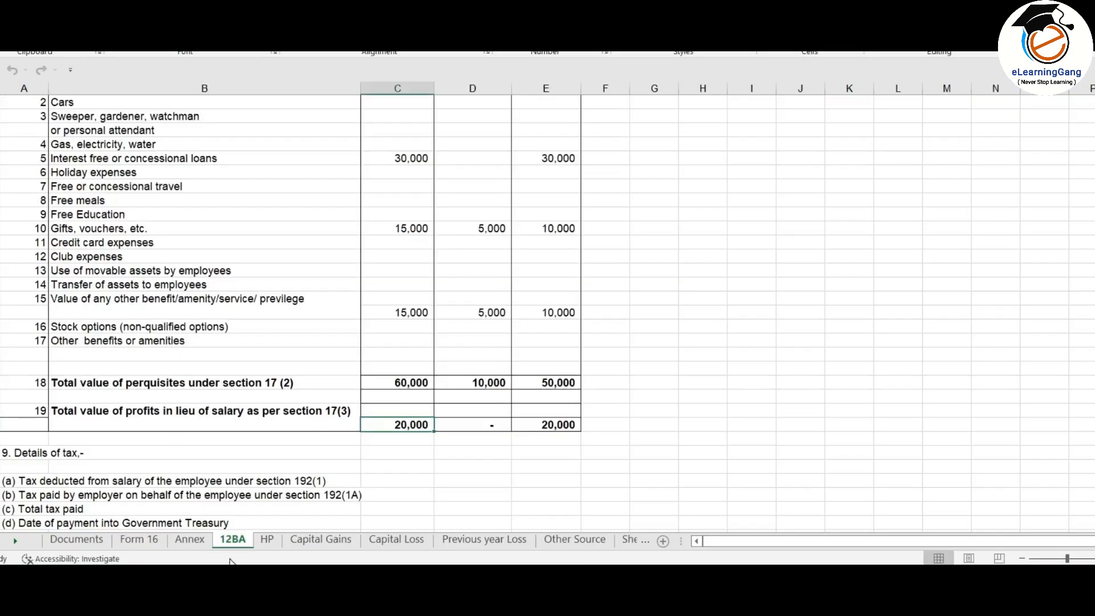
# Step: Check the 32,000 HRA figure on the Form 16 sheet
pyautogui.click(139, 539)
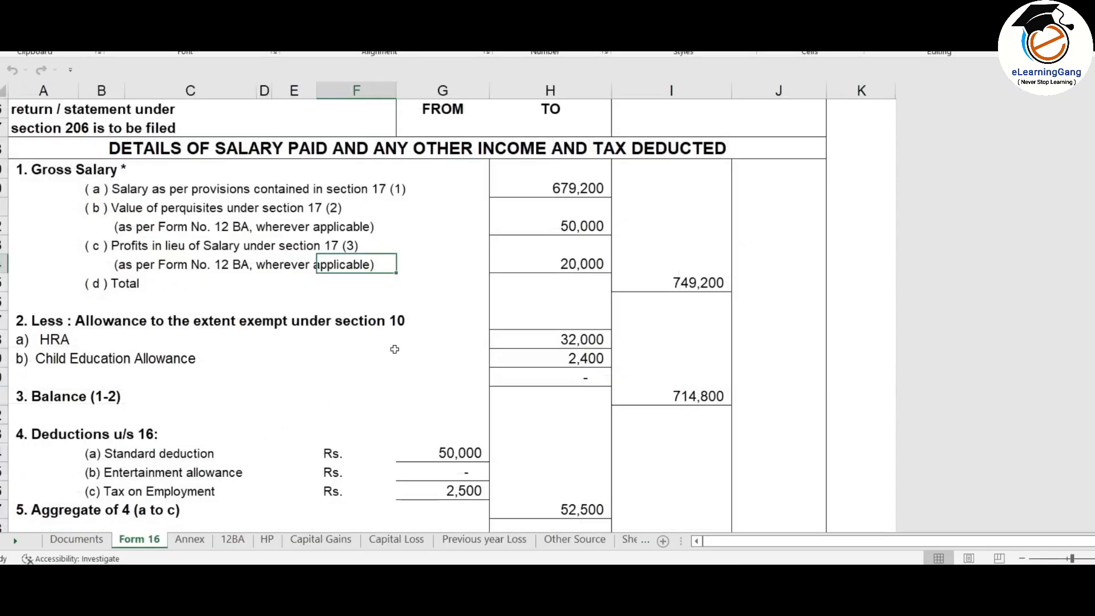
pyautogui.scroll(-1, 489, 302)
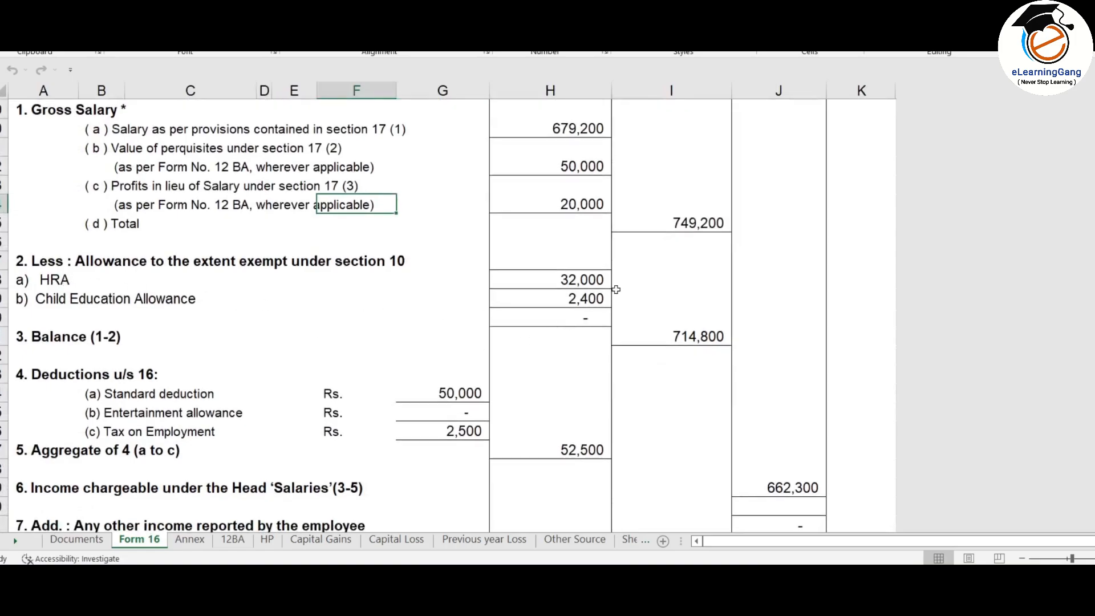
pyautogui.click(582, 281)
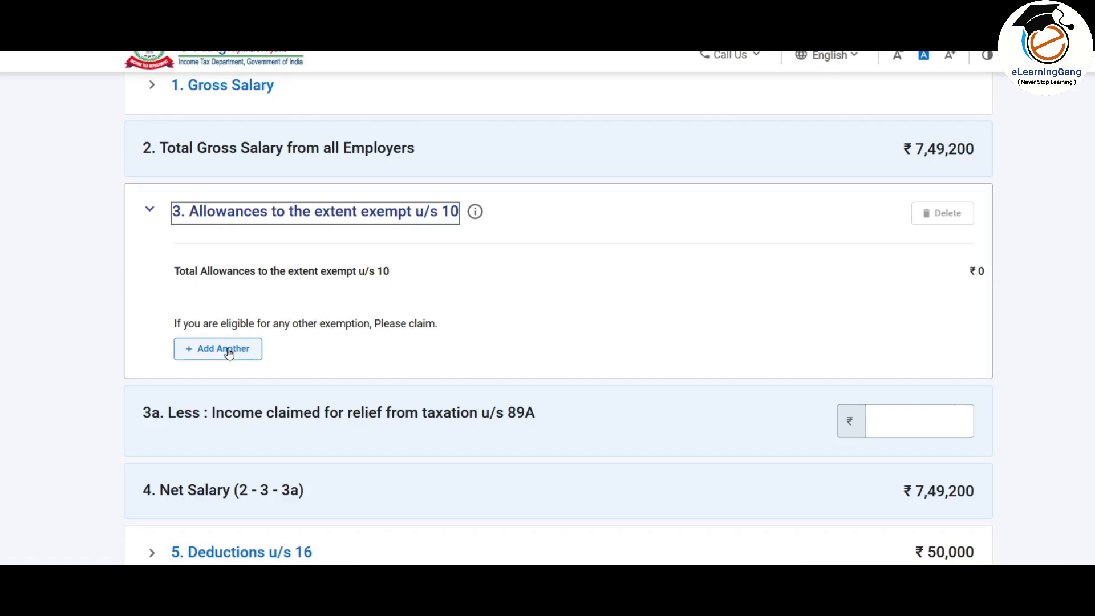
# Step: Add a Sec 10(13A)-House Rent Allowance exemption of 32,000
pyautogui.click(228, 352)
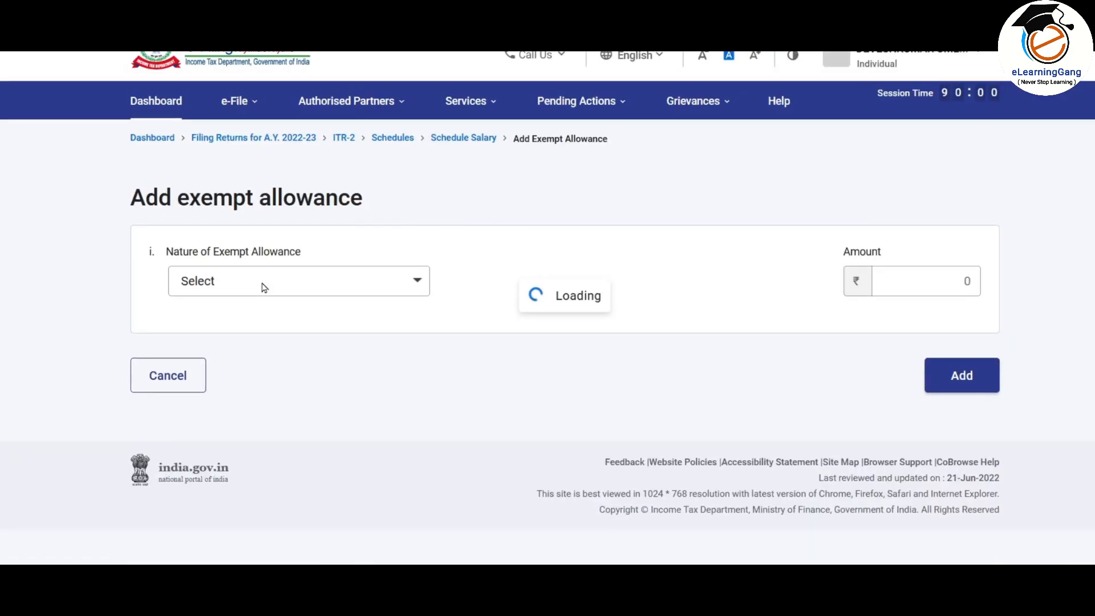
pyautogui.click(274, 287)
pyautogui.scroll(-10, 308, 382)
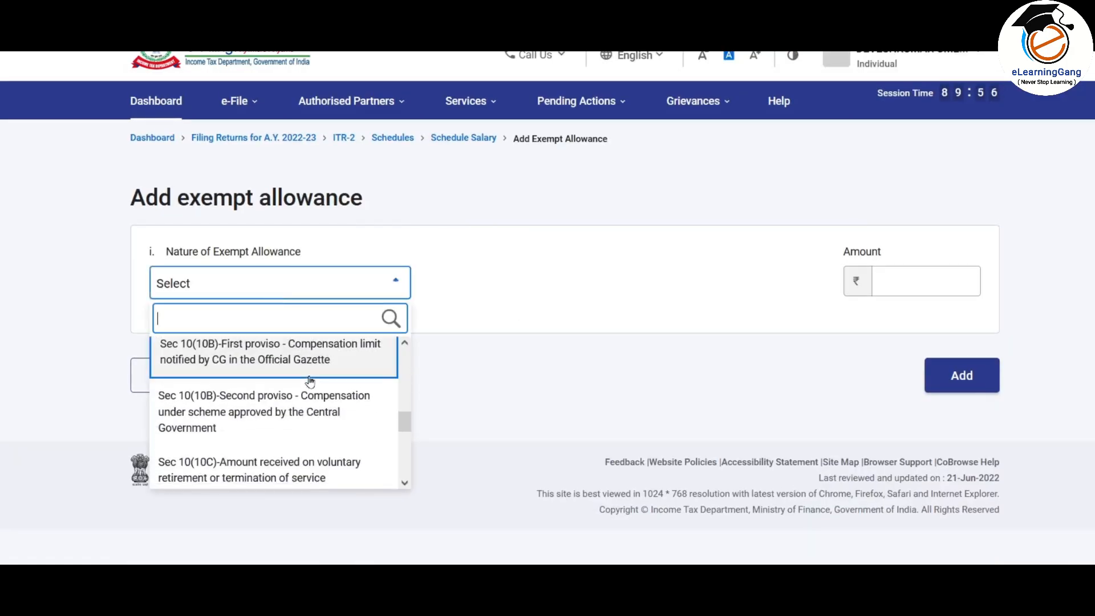
pyautogui.click(293, 439)
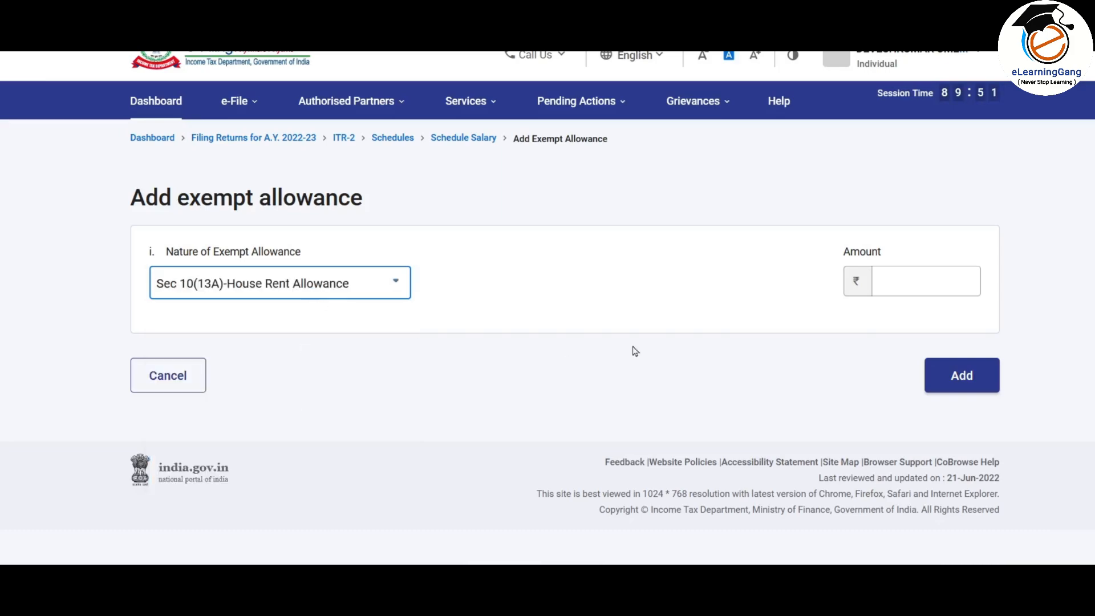
pyautogui.click(921, 280)
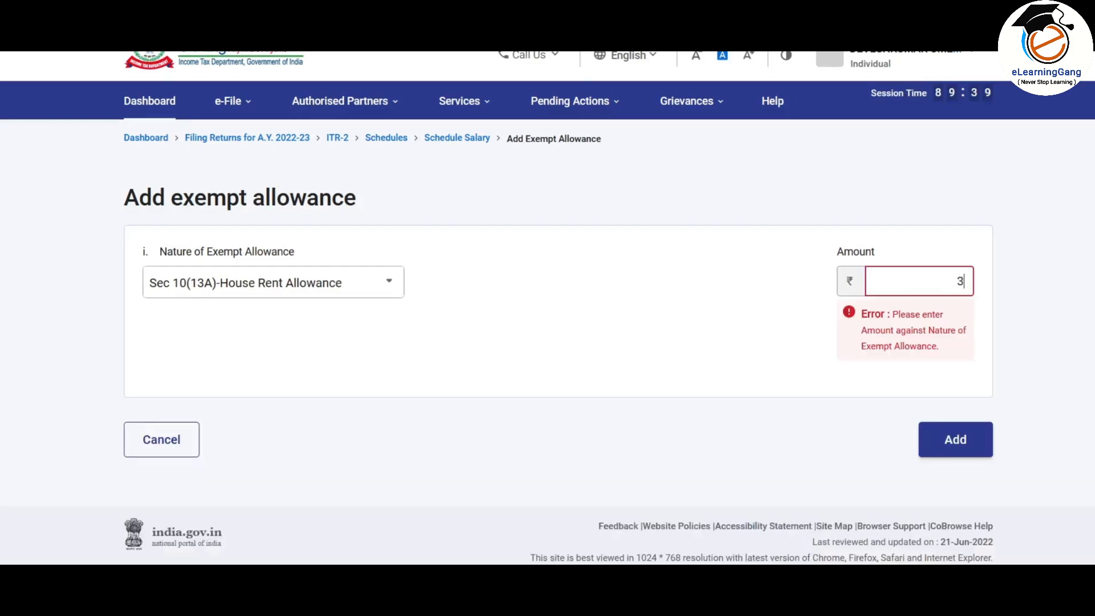
pyautogui.write('320000')
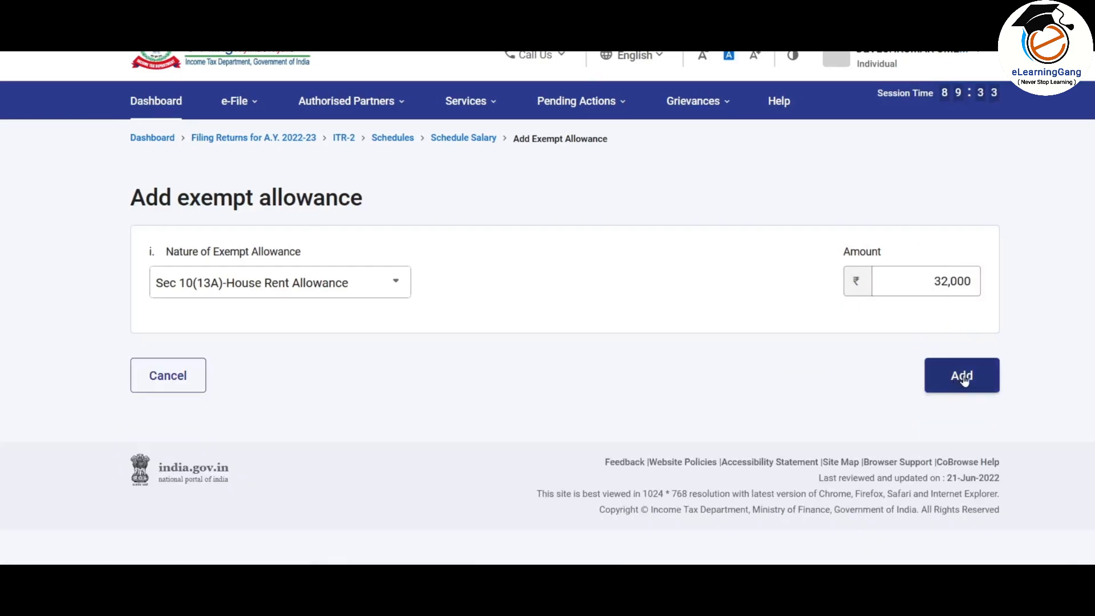
pyautogui.click(961, 375)
pyautogui.scroll(-20, 522, 324)
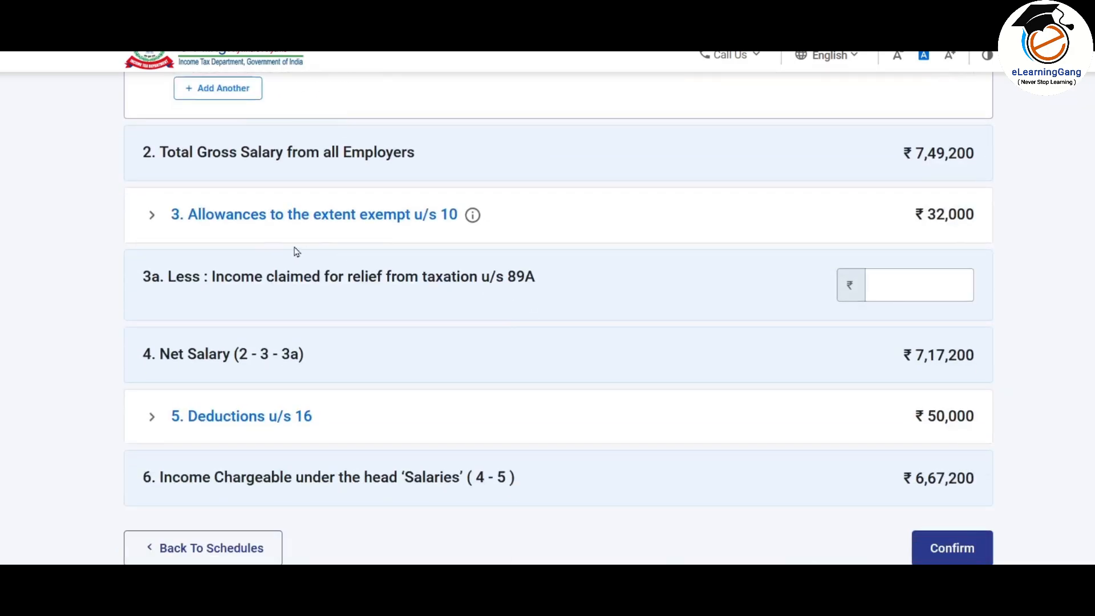
pyautogui.click(252, 220)
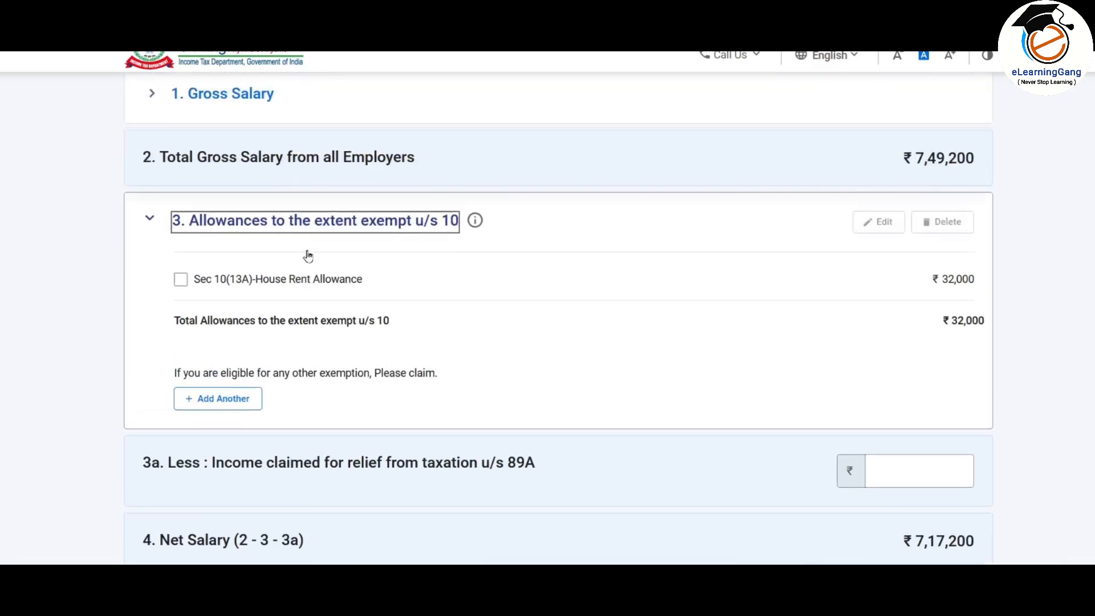
# Step: Add a Sec 10(14)(ii) allowance exemption of 2,400
pyautogui.click(218, 403)
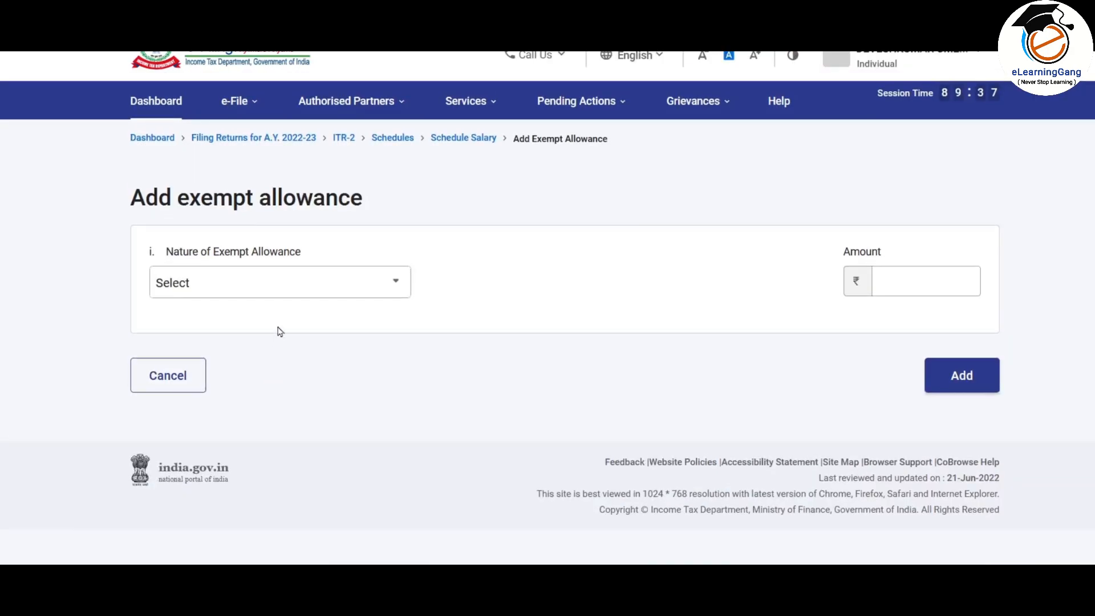
pyautogui.click(282, 283)
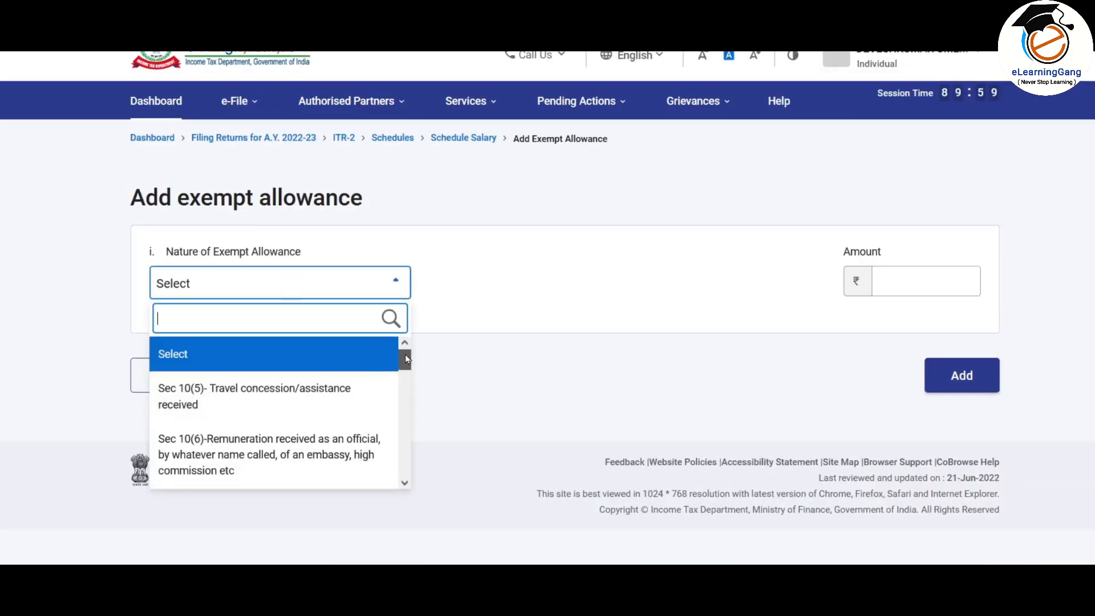
pyautogui.moveTo(405, 354); pyautogui.dragTo(405, 463)
pyautogui.click(268, 436)
pyautogui.click(925, 277)
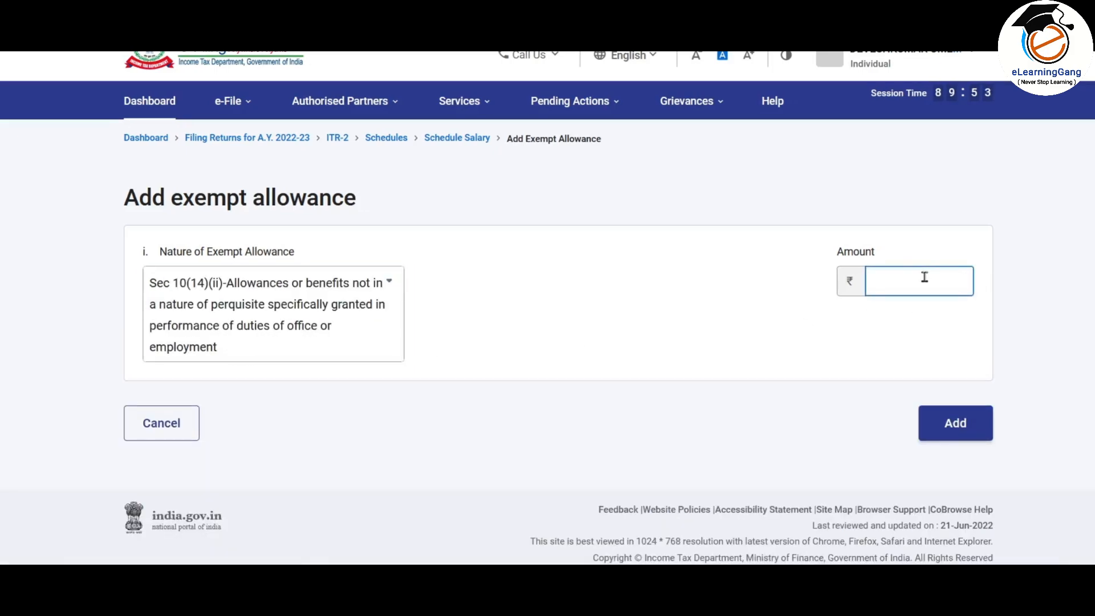
pyautogui.write('2400')
pyautogui.click(803, 454)
pyautogui.click(961, 438)
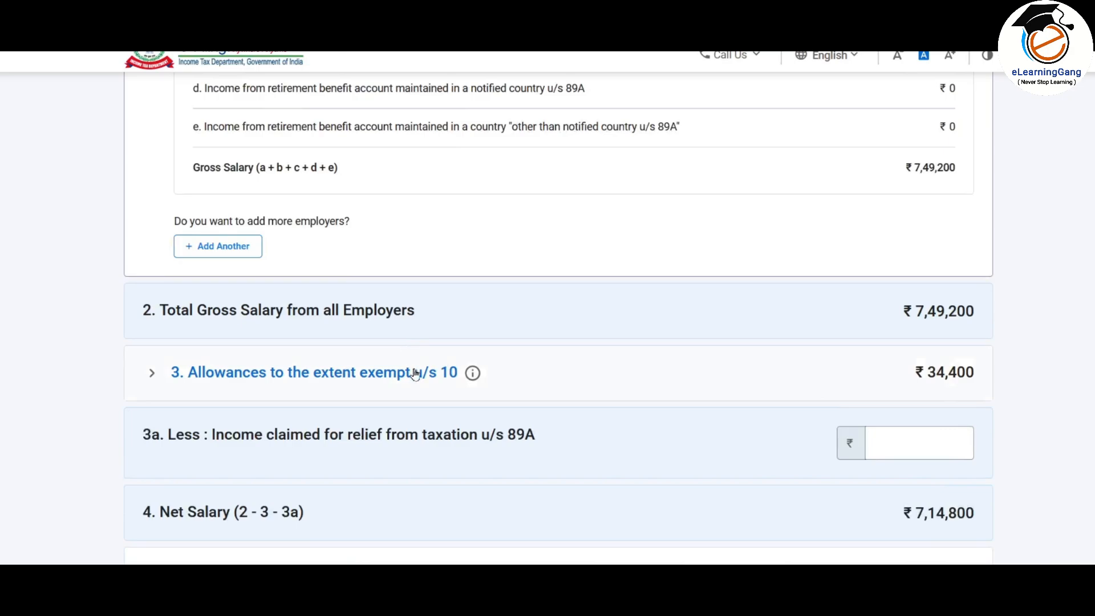
pyautogui.scroll(-5, 416, 374)
pyautogui.scroll(4, 417, 373)
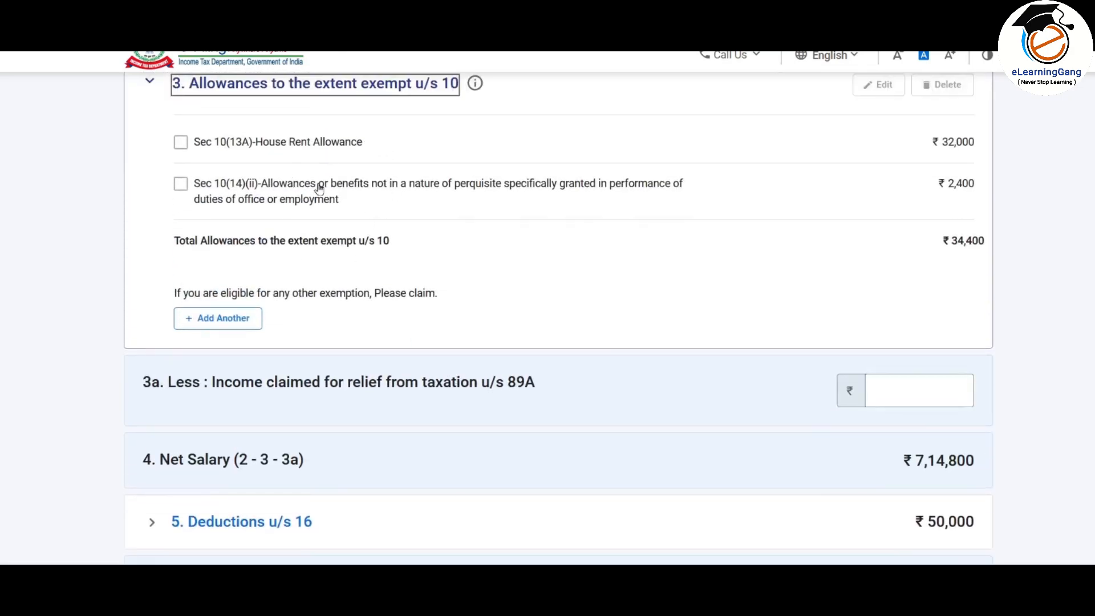
pyautogui.scroll(1, 390, 235)
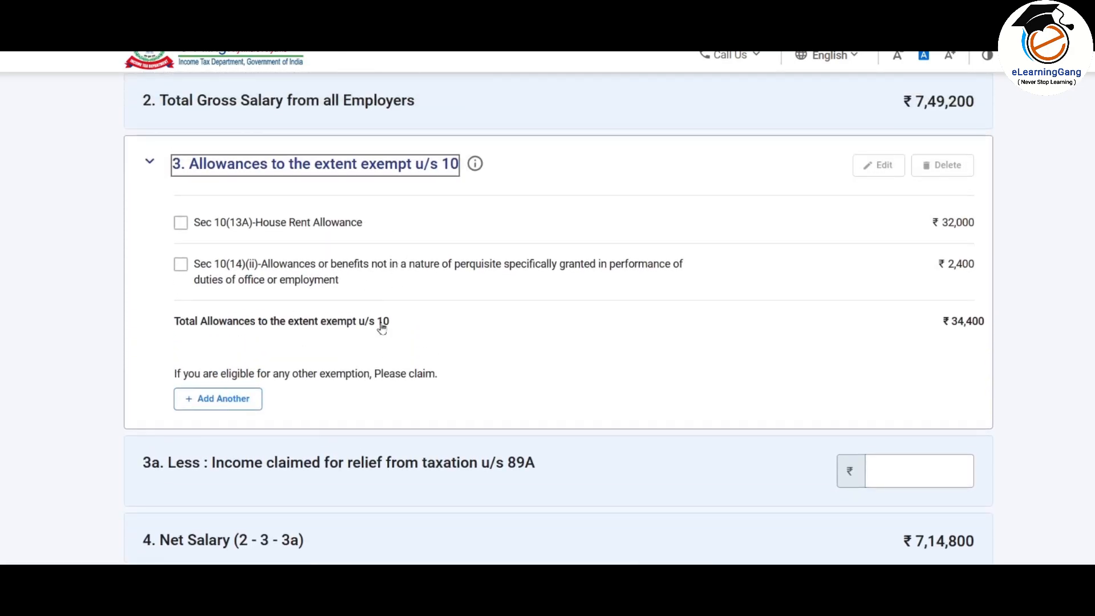
# Step: Cancel the extra allowance form and move on to relief under section 89A
pyautogui.click(236, 403)
pyautogui.click(359, 284)
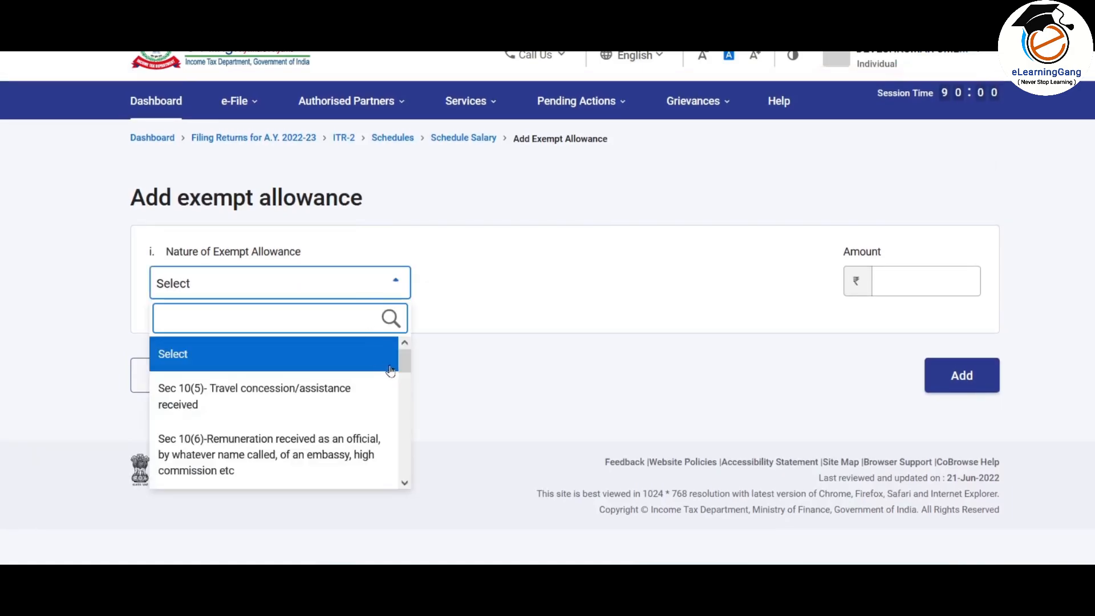
pyautogui.moveTo(408, 363); pyautogui.dragTo(378, 416)
pyautogui.click(166, 374)
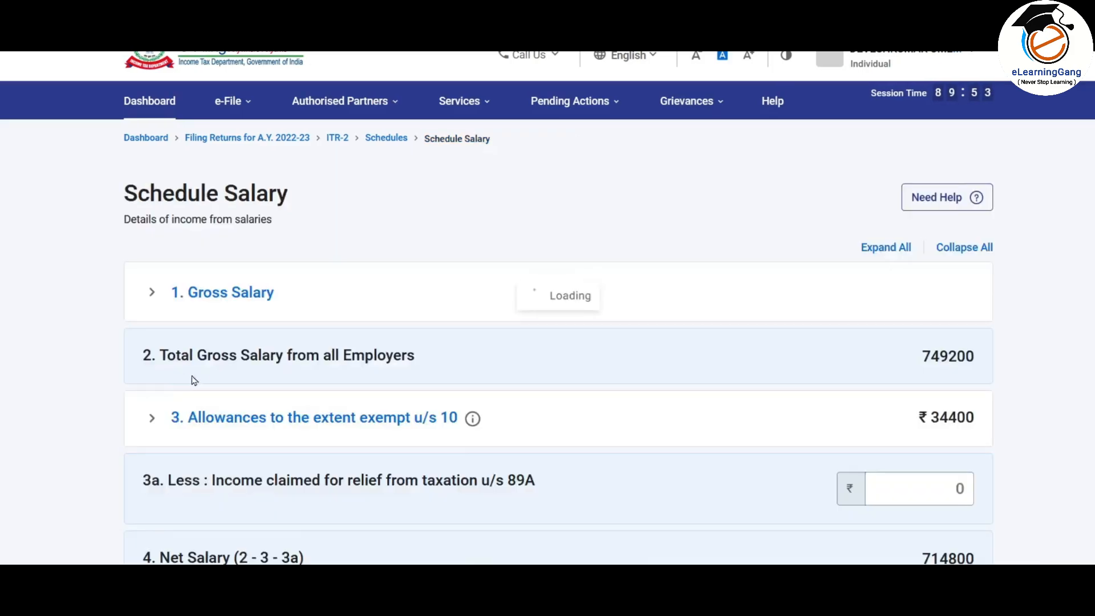
pyautogui.scroll(-15, 502, 361)
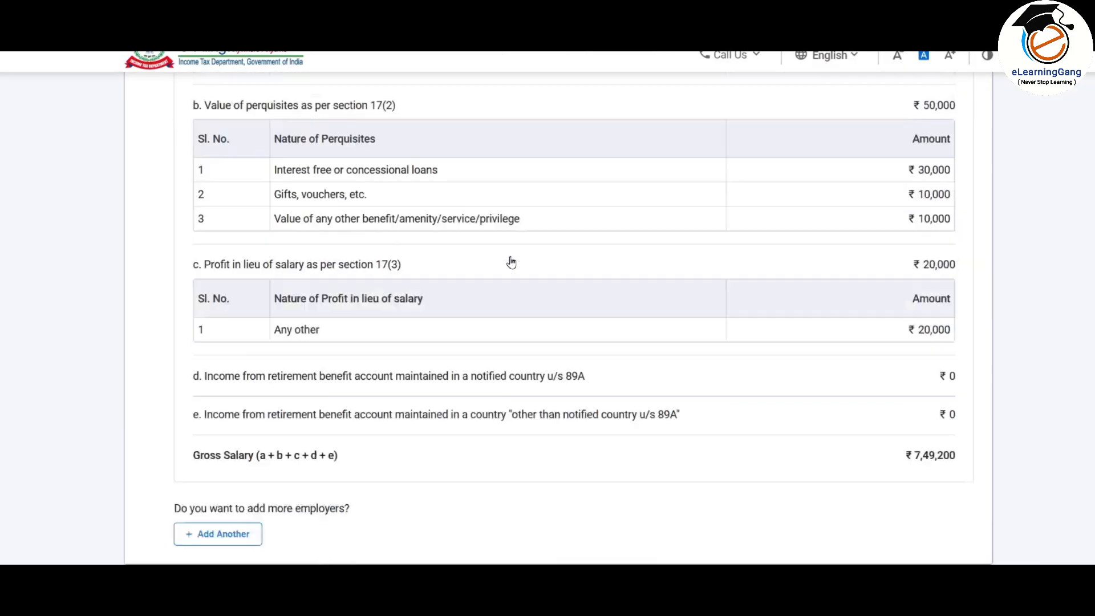
pyautogui.scroll(-4, 512, 259)
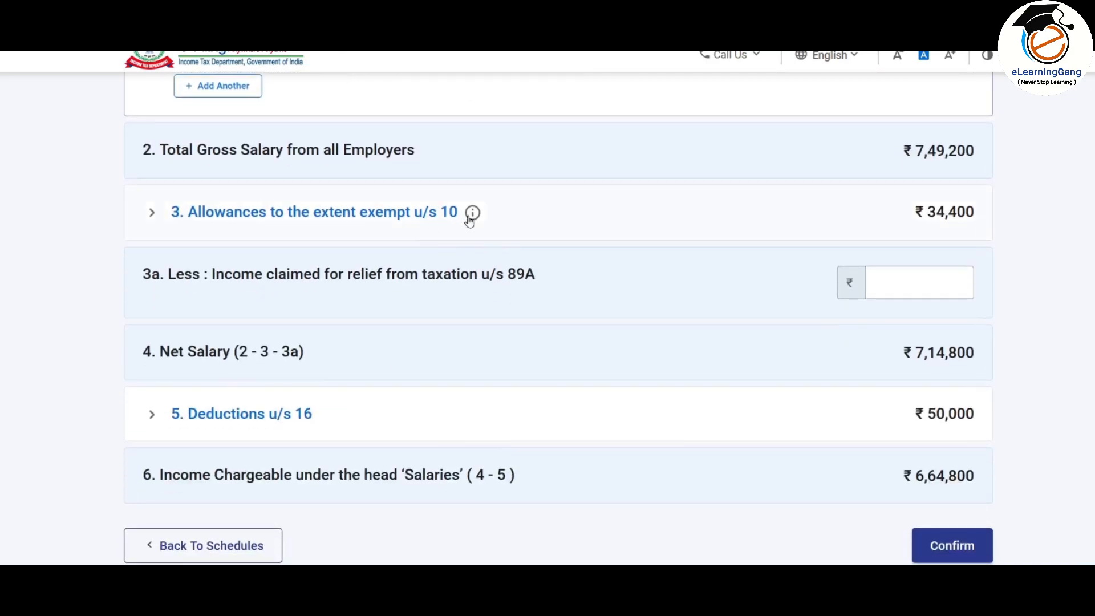
pyautogui.scroll(-2, 482, 216)
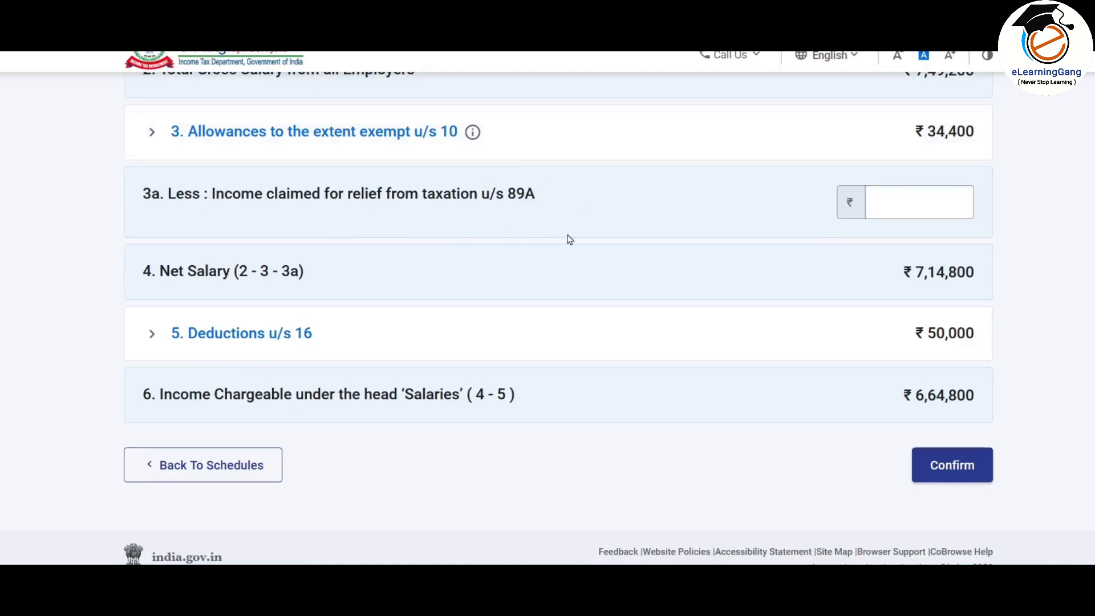
pyautogui.click(923, 204)
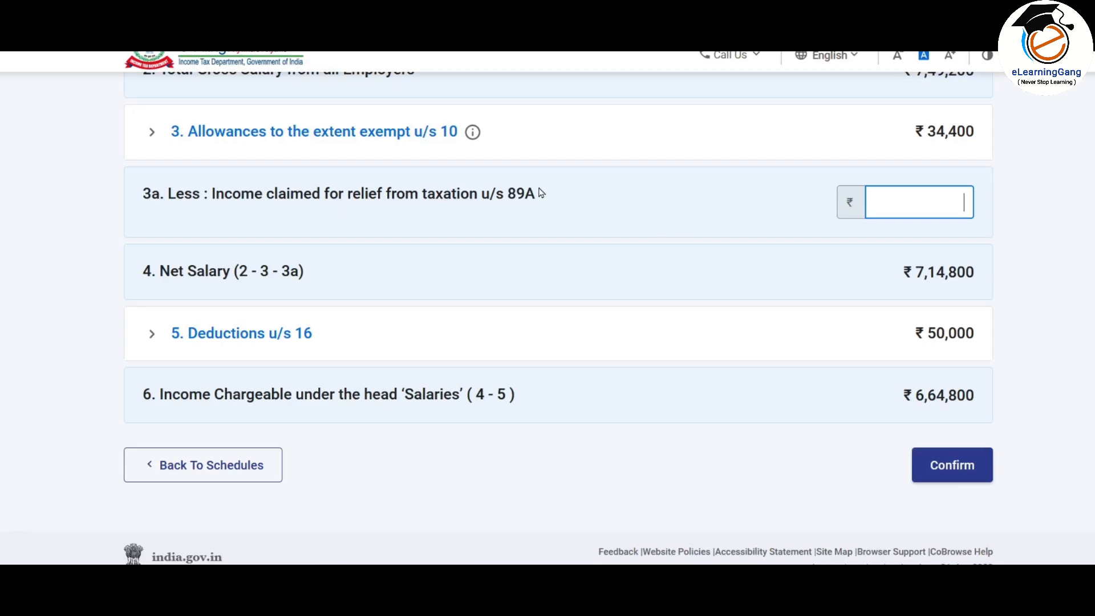
pyautogui.scroll(-1, 541, 193)
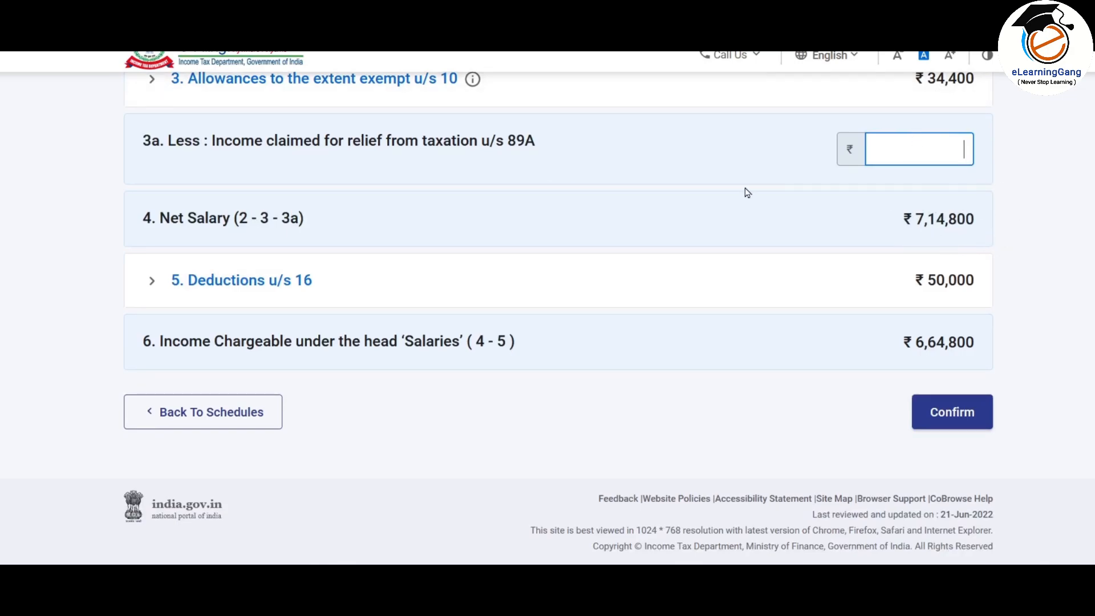
# Step: Enter 2,500 professional tax u/s 16(iii), save, and confirm ₹6,62,300 against the Form 16 sheet
pyautogui.click(264, 286)
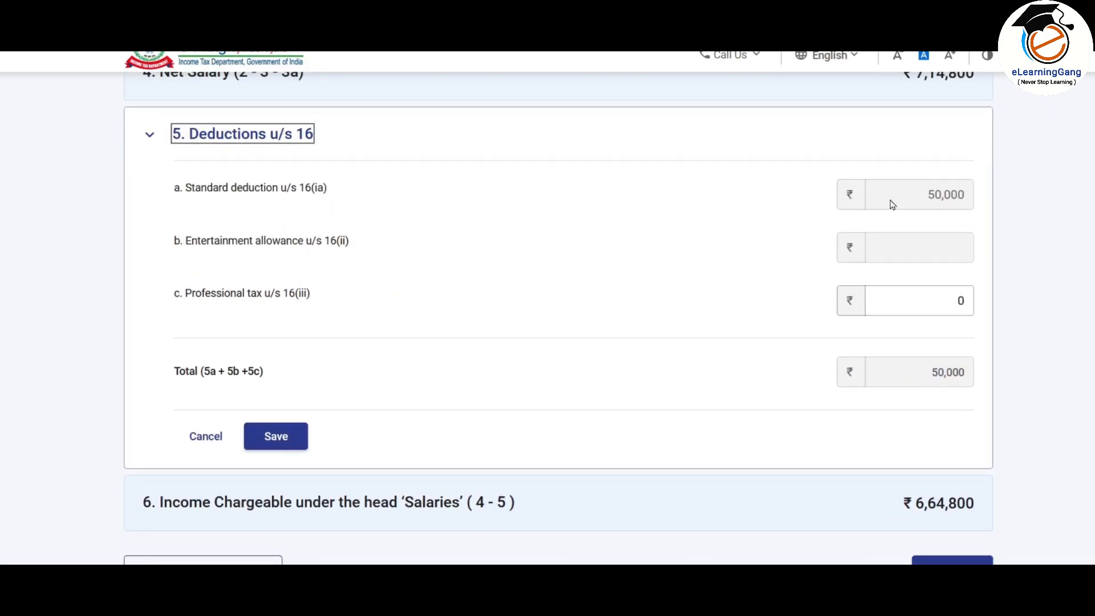
pyautogui.scroll(-1, 726, 235)
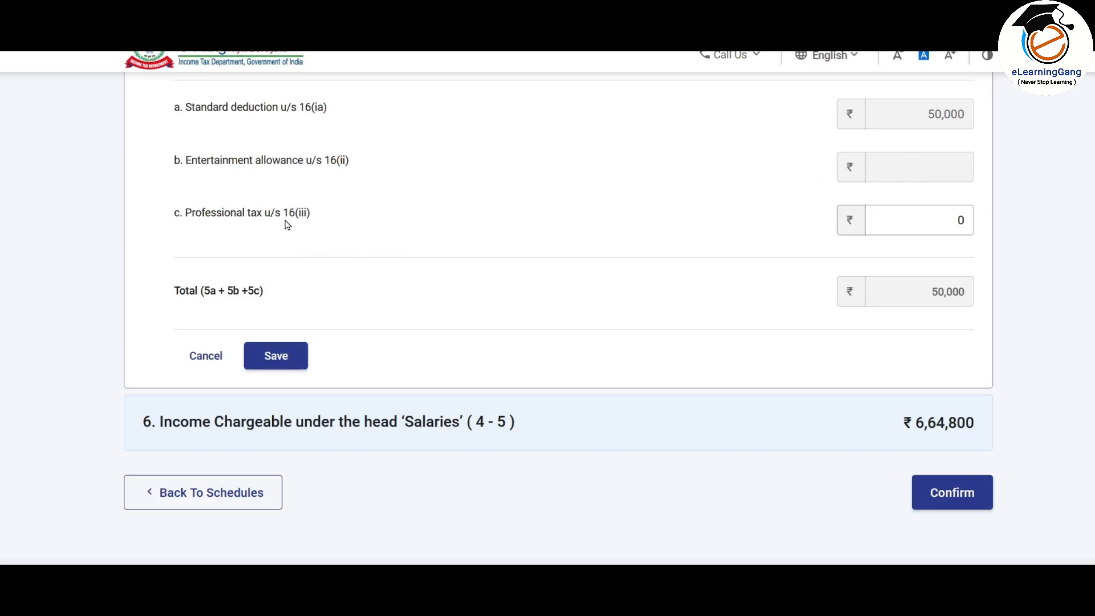
pyautogui.click(888, 219)
pyautogui.press('BackSpace')
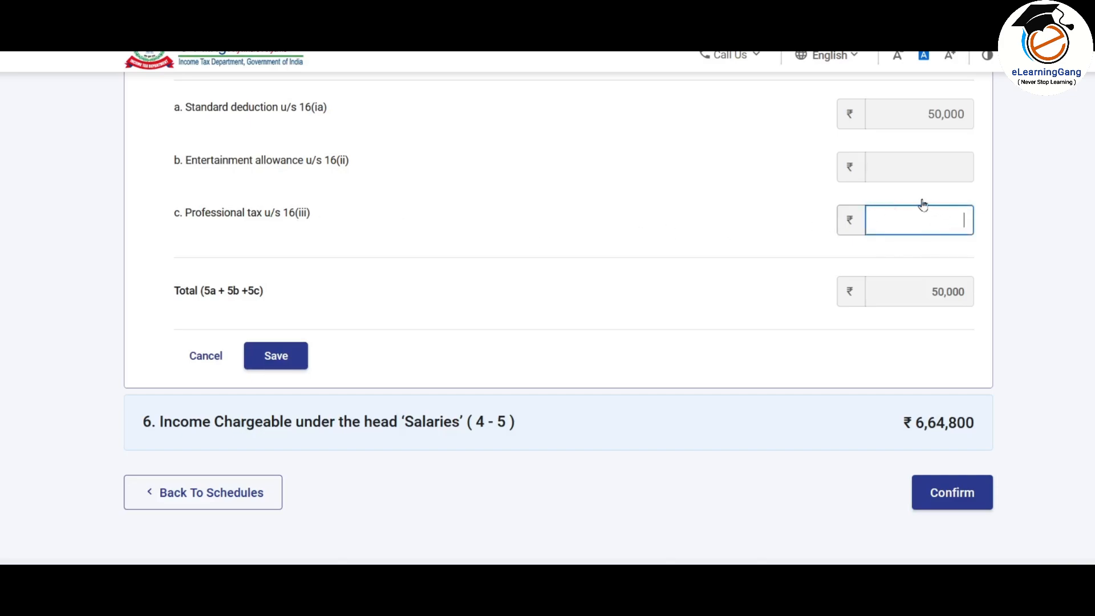
pyautogui.hotkey('alt', 'Tab')
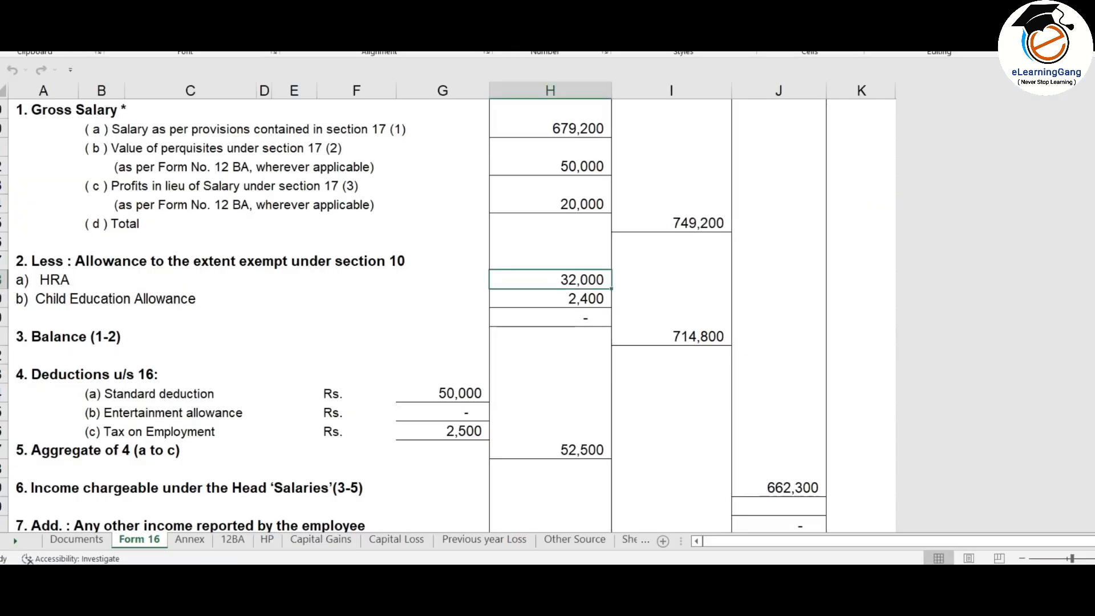
pyautogui.scroll(-1, 513, 335)
pyautogui.click(461, 377)
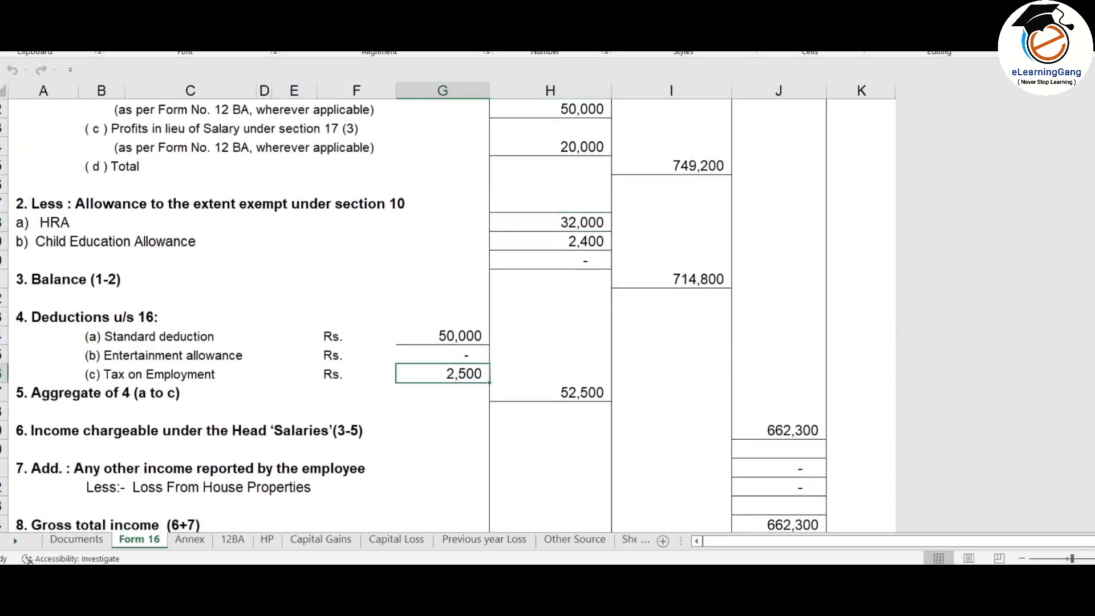
pyautogui.hotkey('alt', 'Tab')
pyautogui.write('2,500')
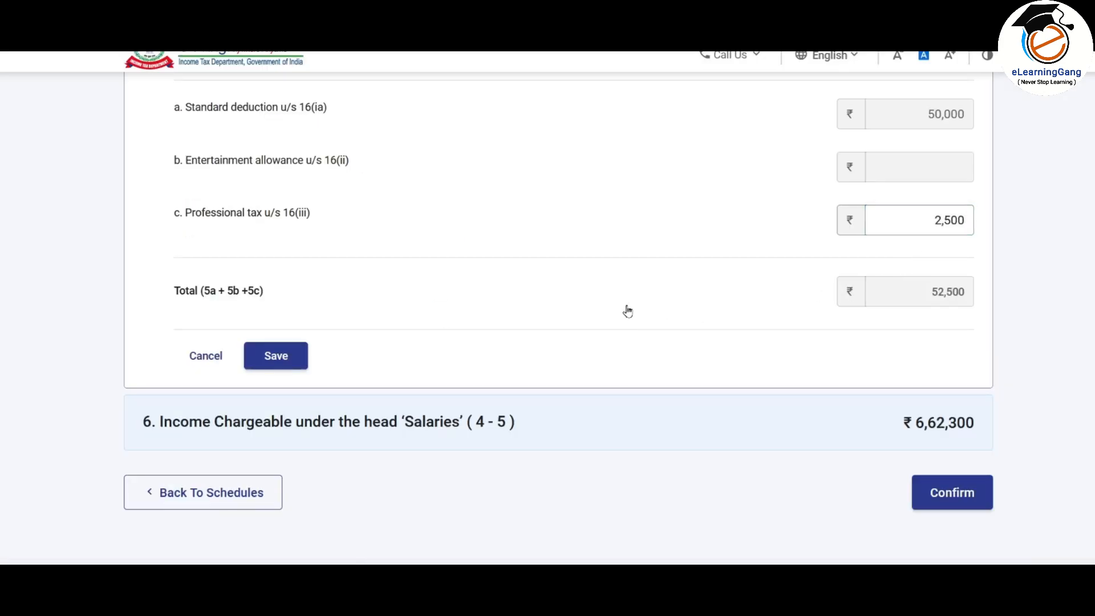
pyautogui.click(281, 365)
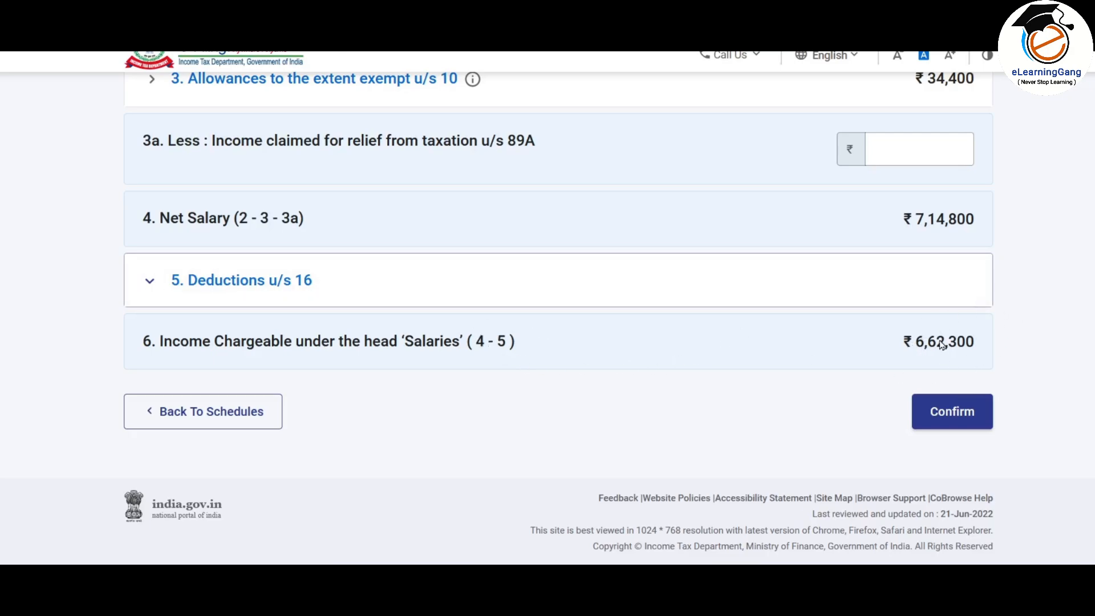
pyautogui.hotkey('alt', 'Tab')
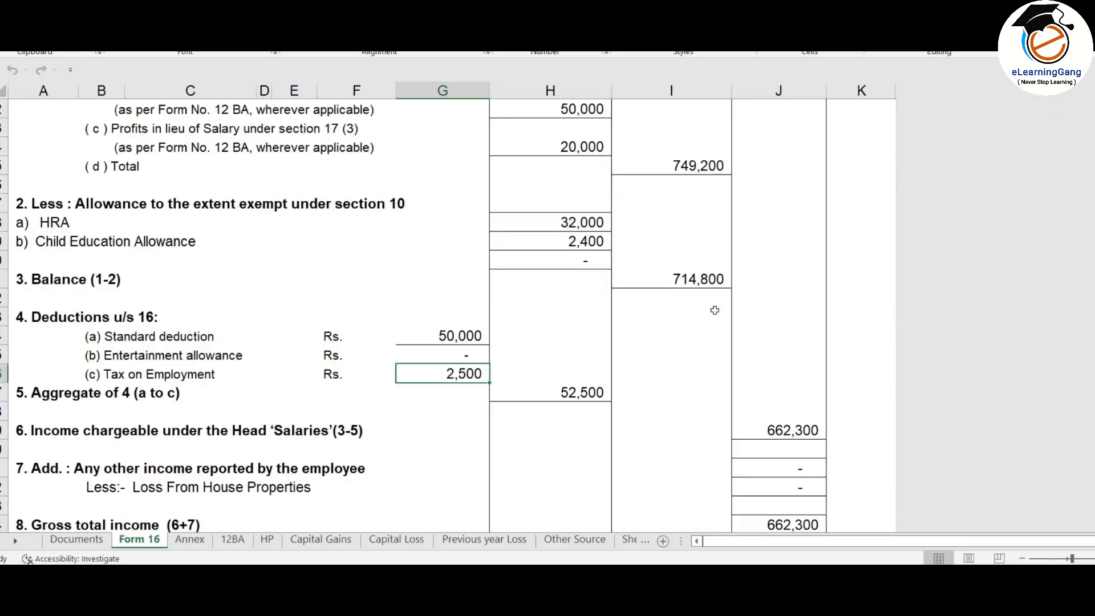
pyautogui.click(802, 422)
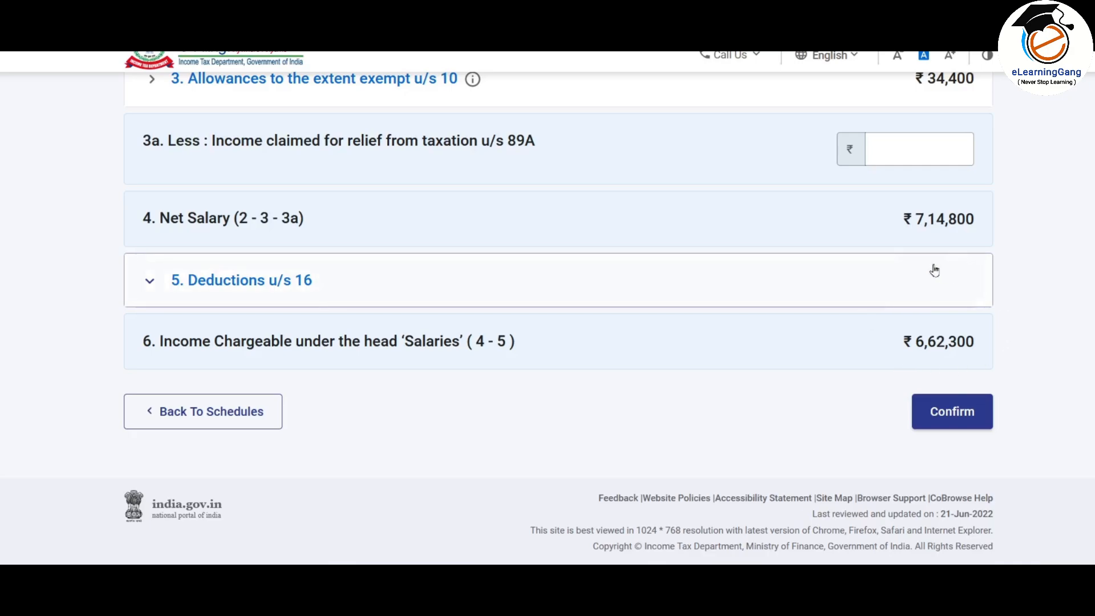
# Step: Confirm the salary schedule and start a new entry in Schedule House Property
pyautogui.click(963, 413)
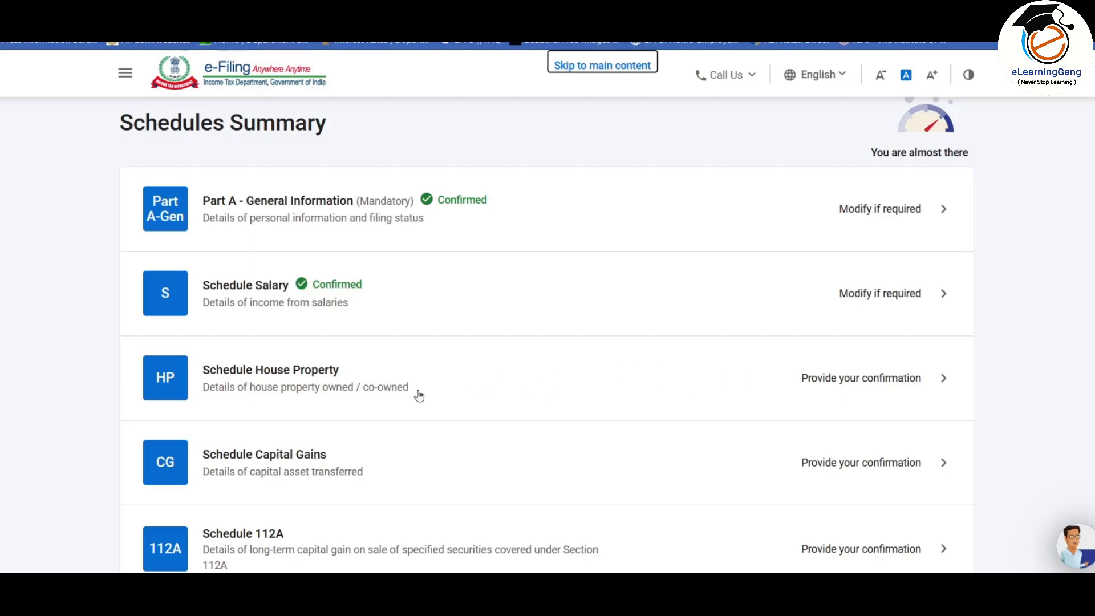
pyautogui.click(722, 386)
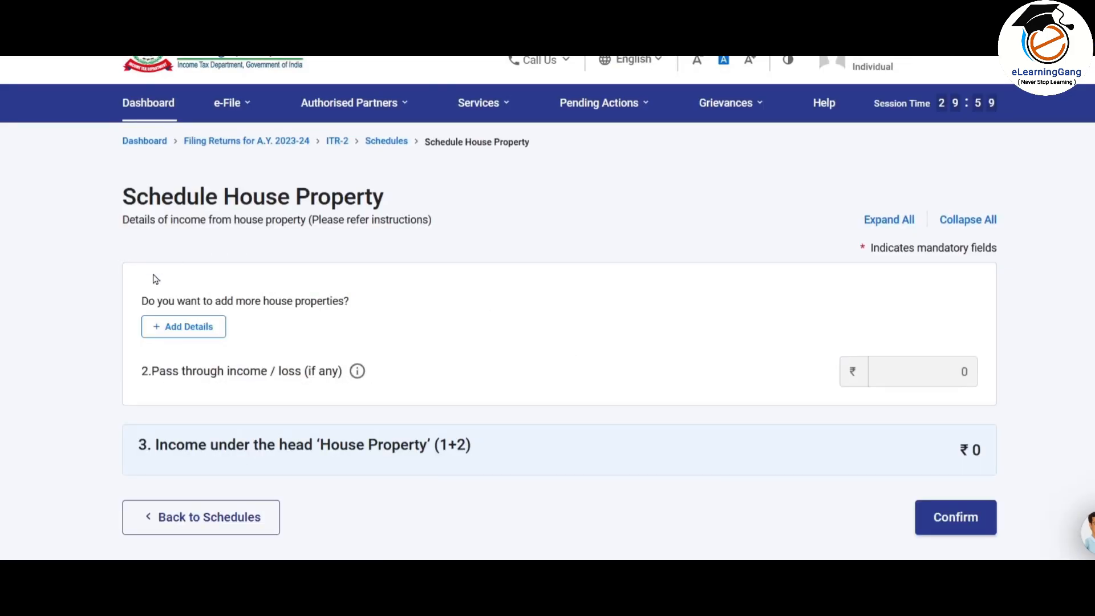
pyautogui.click(196, 329)
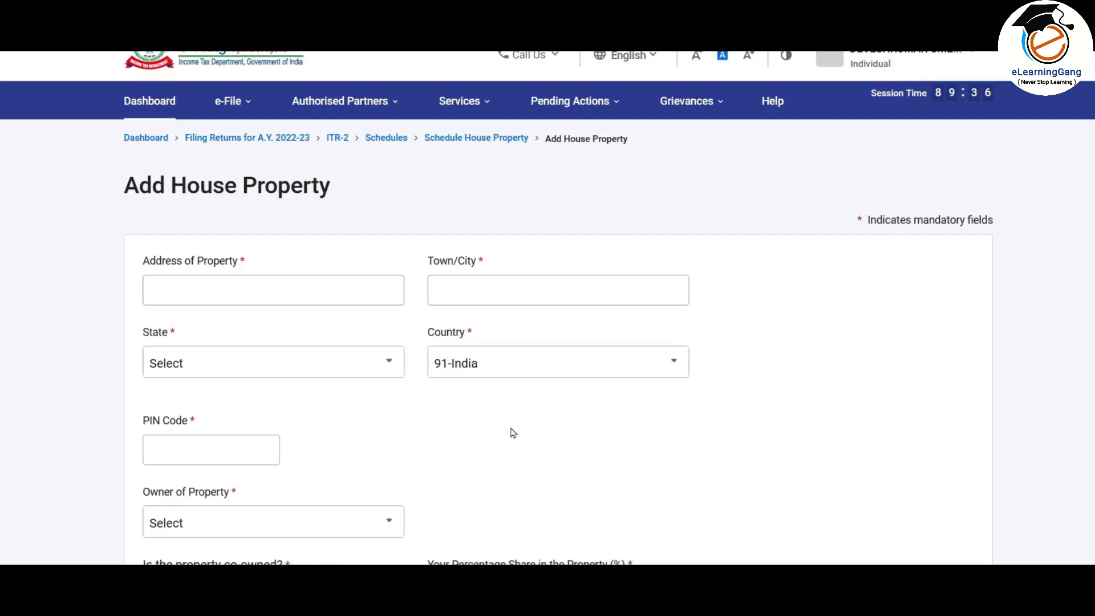
# Step: Enter the property address with town Navi Mumbai and PIN code 400705
pyautogui.click(311, 291)
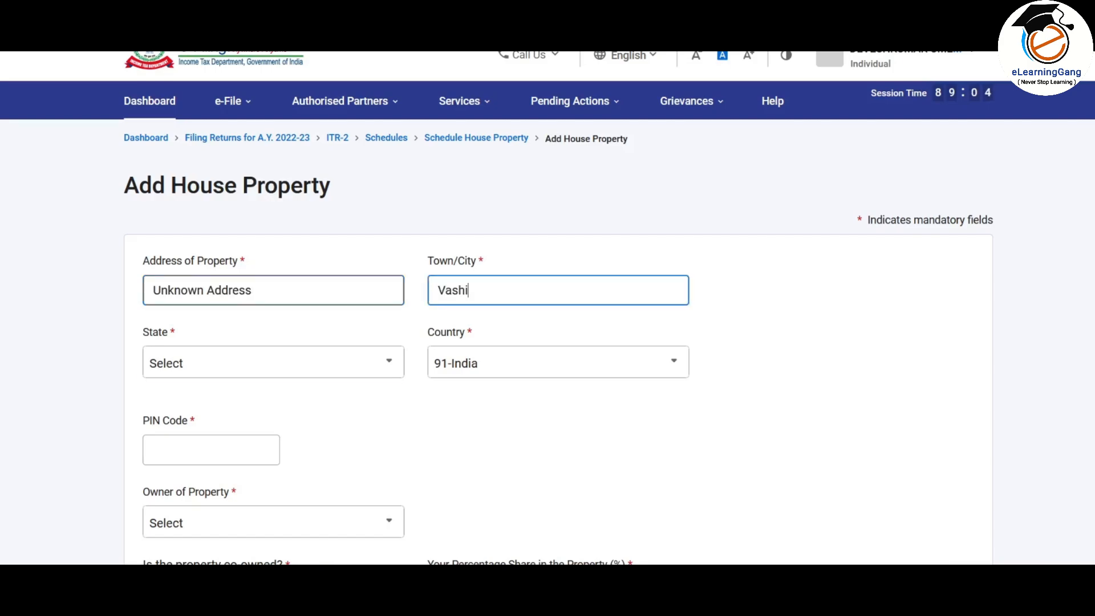
pyautogui.scroll(-1, 548, 342)
pyautogui.doubleClick(497, 211)
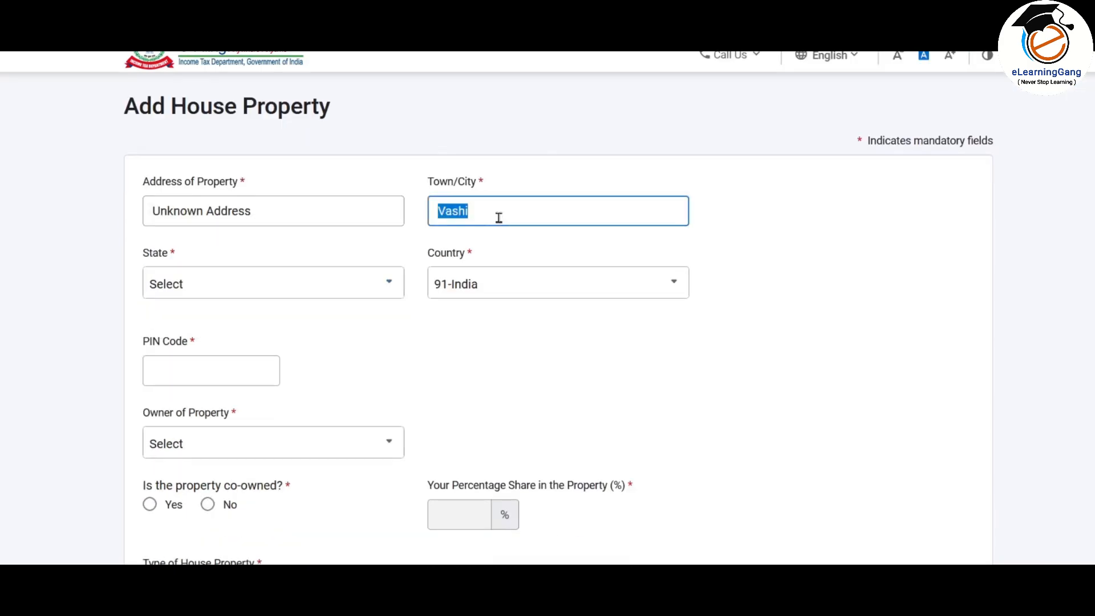
pyautogui.write('Navi Mumbai')
pyautogui.write('400705')
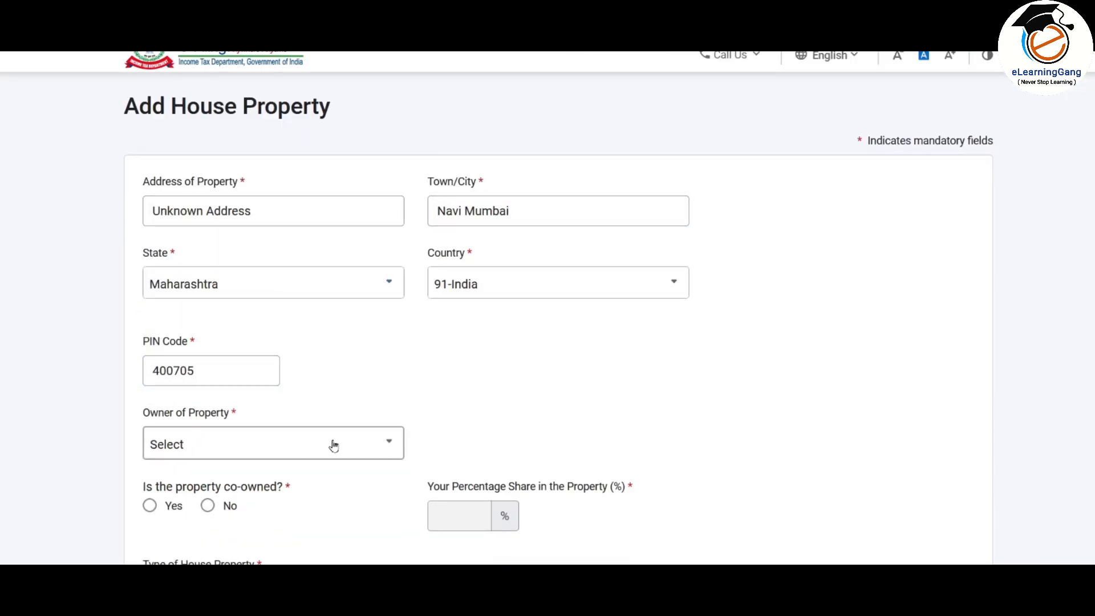
pyautogui.scroll(-3, 502, 371)
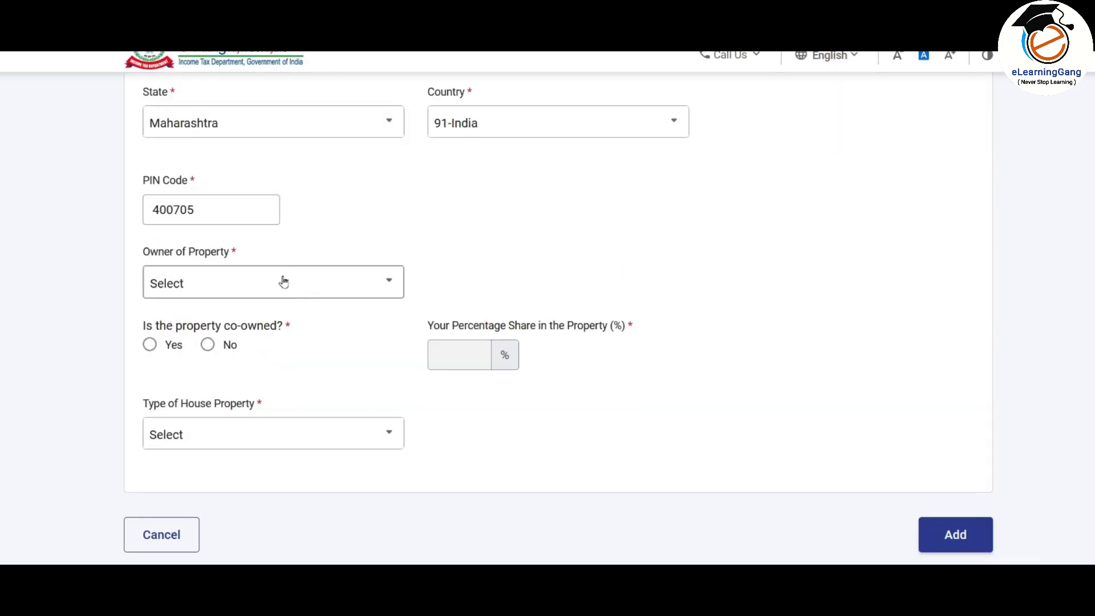
# Step: Set owner to Self, co-owned to No, and property type to Self occupied
pyautogui.click(266, 287)
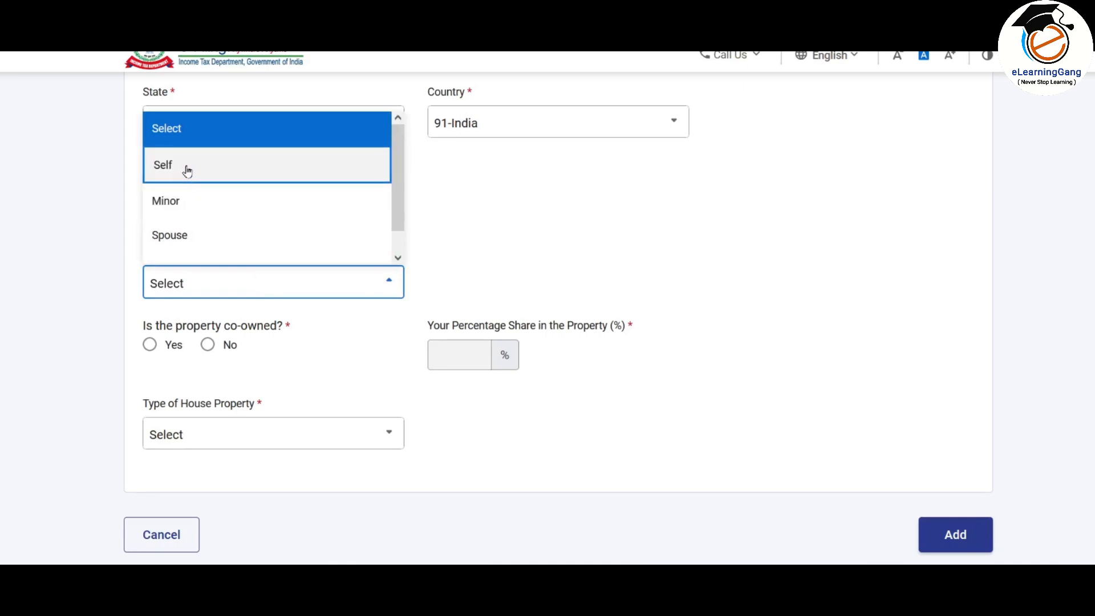
pyautogui.scroll(-1, 401, 196)
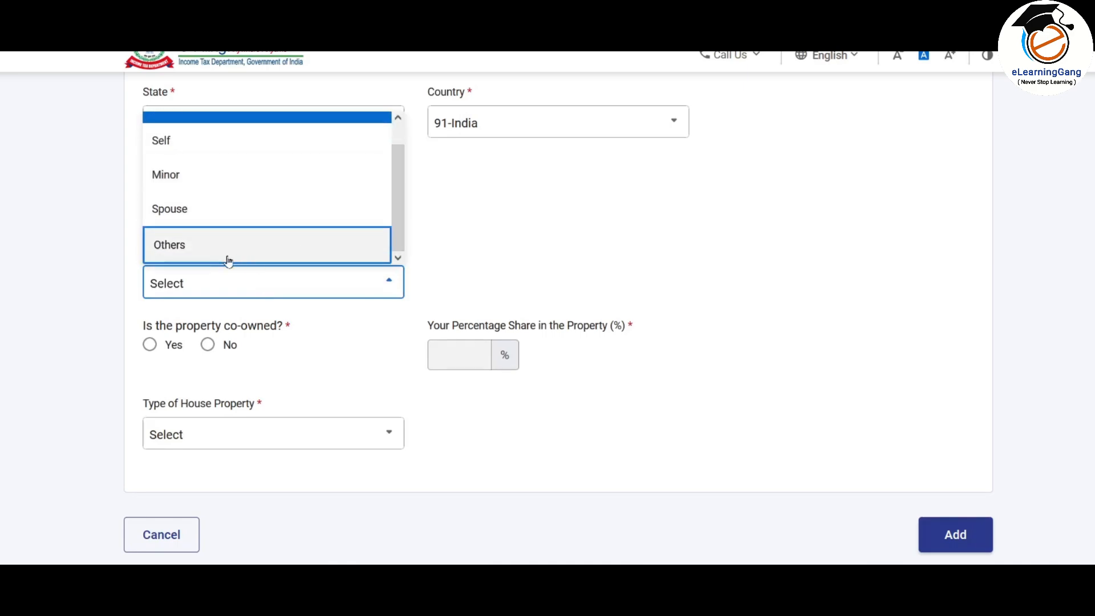
pyautogui.click(176, 149)
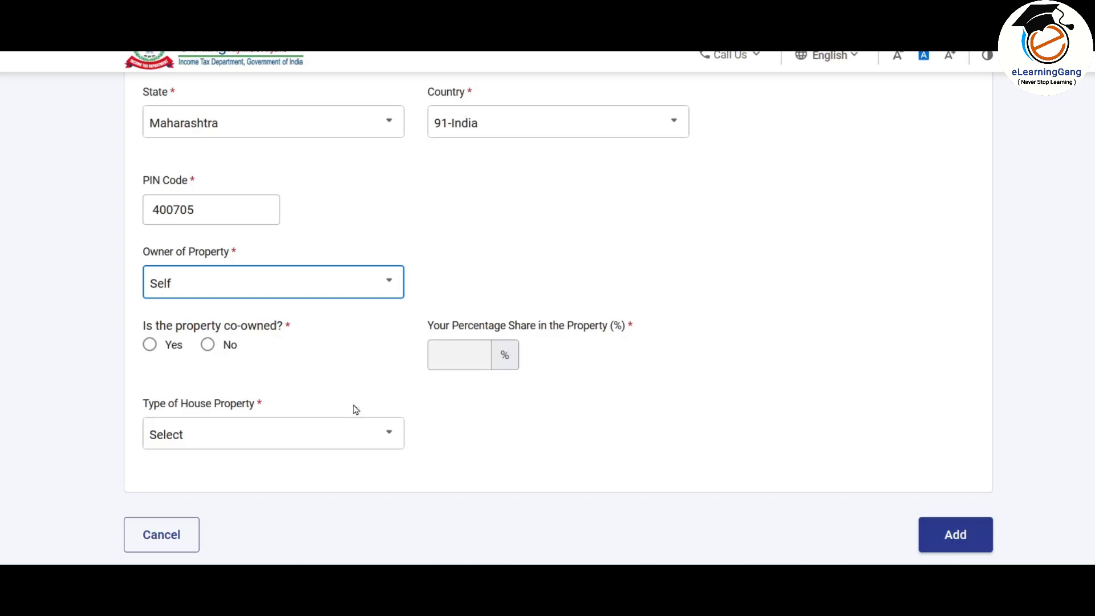
pyautogui.click(210, 345)
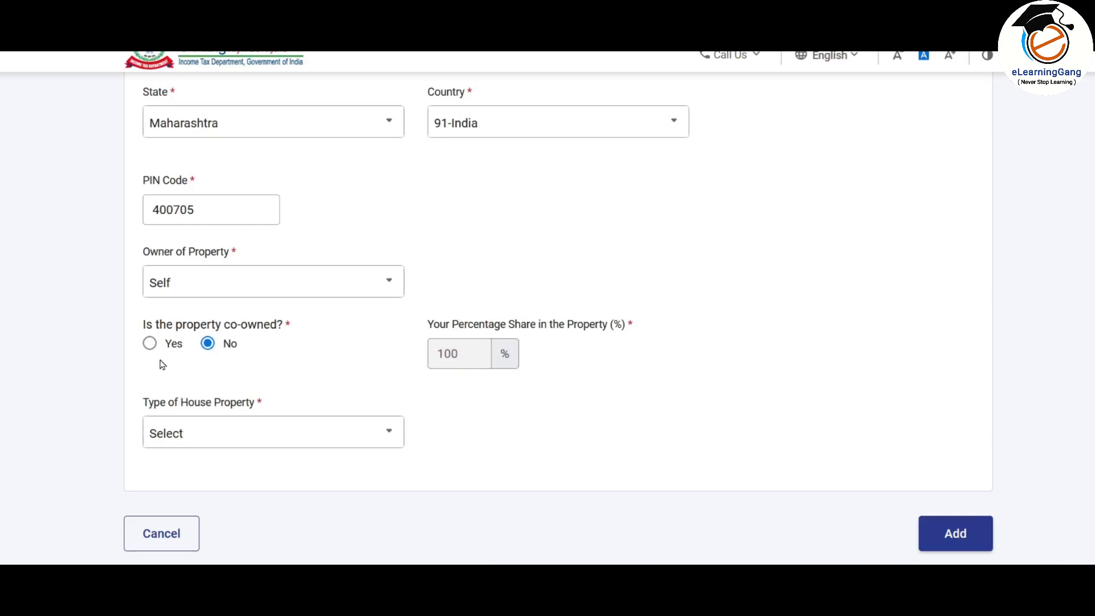
pyautogui.click(150, 344)
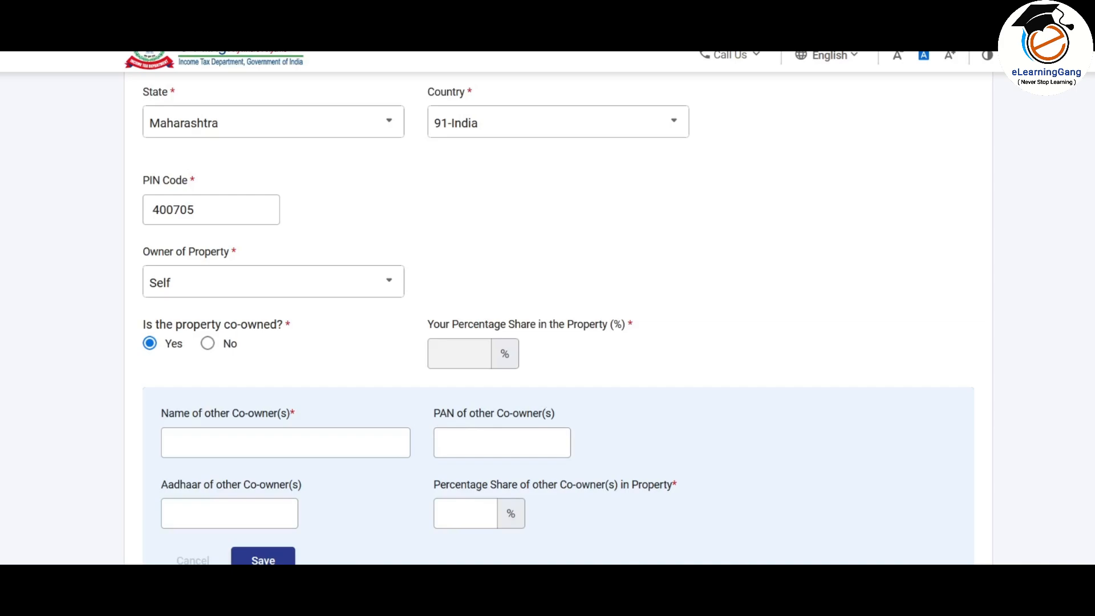
pyautogui.scroll(-2, 419, 291)
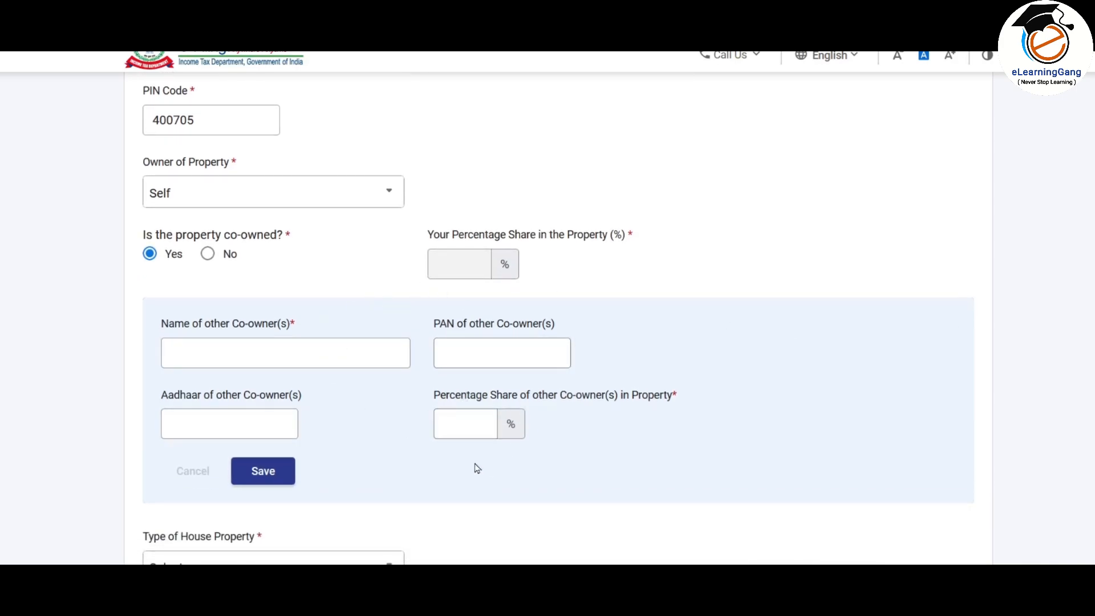
pyautogui.click(228, 253)
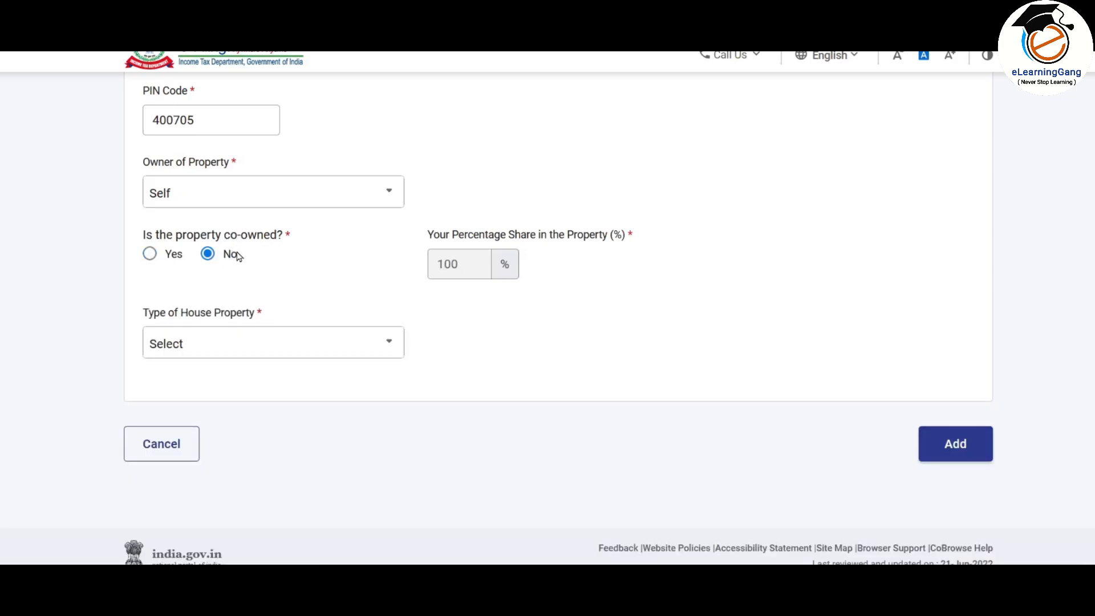
pyautogui.click(258, 353)
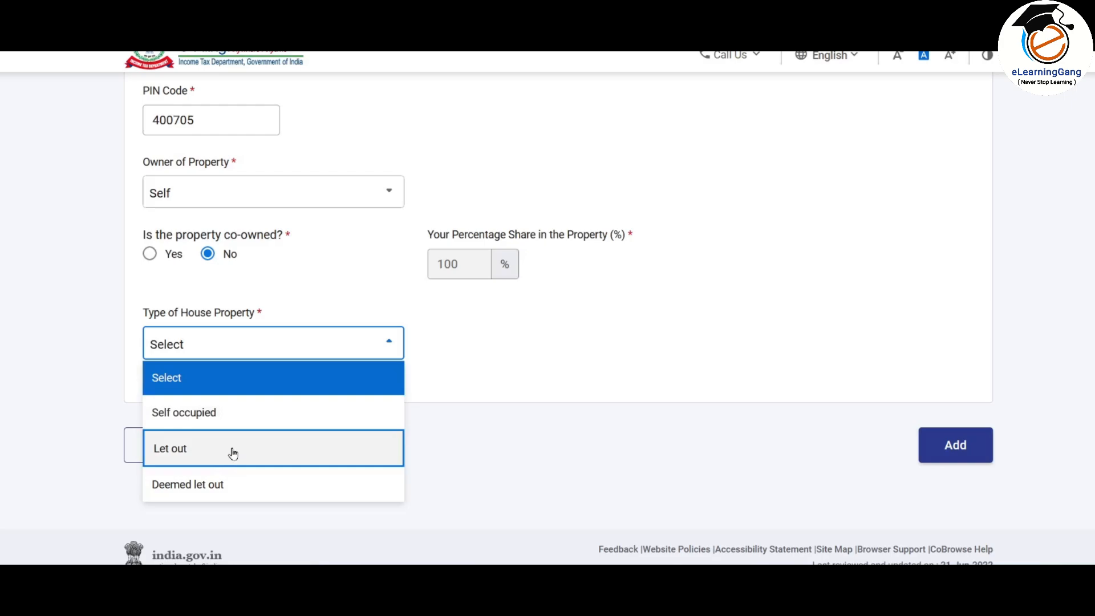
pyautogui.click(233, 412)
pyautogui.scroll(-4, 292, 138)
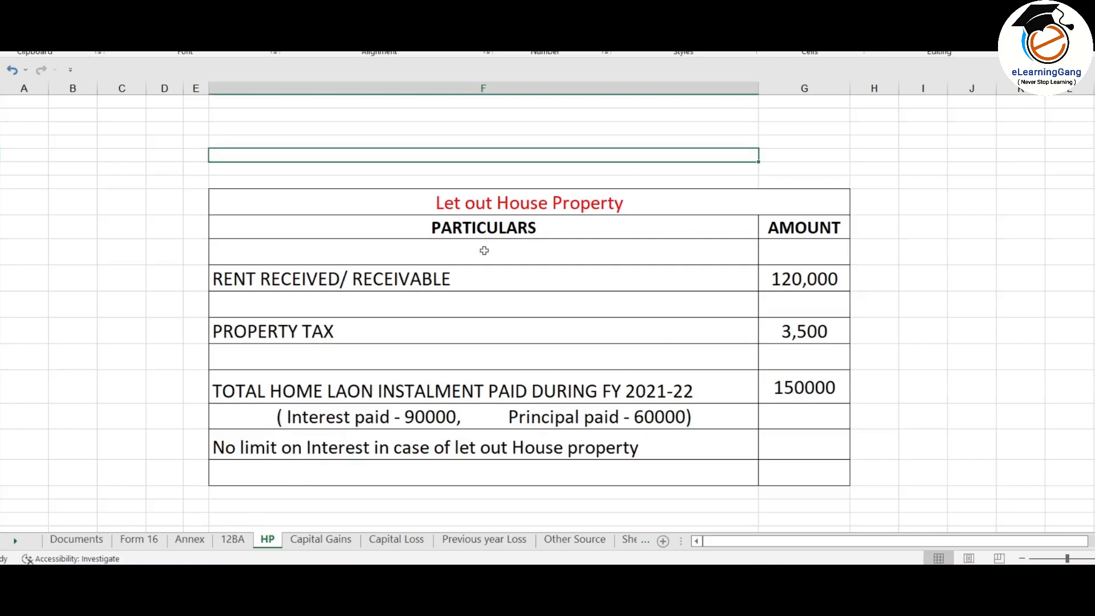
# Step: Check the 150,000 loan instalment and its 90,000 interest split on the HP sheet
pyautogui.scroll(-6, 579, 248)
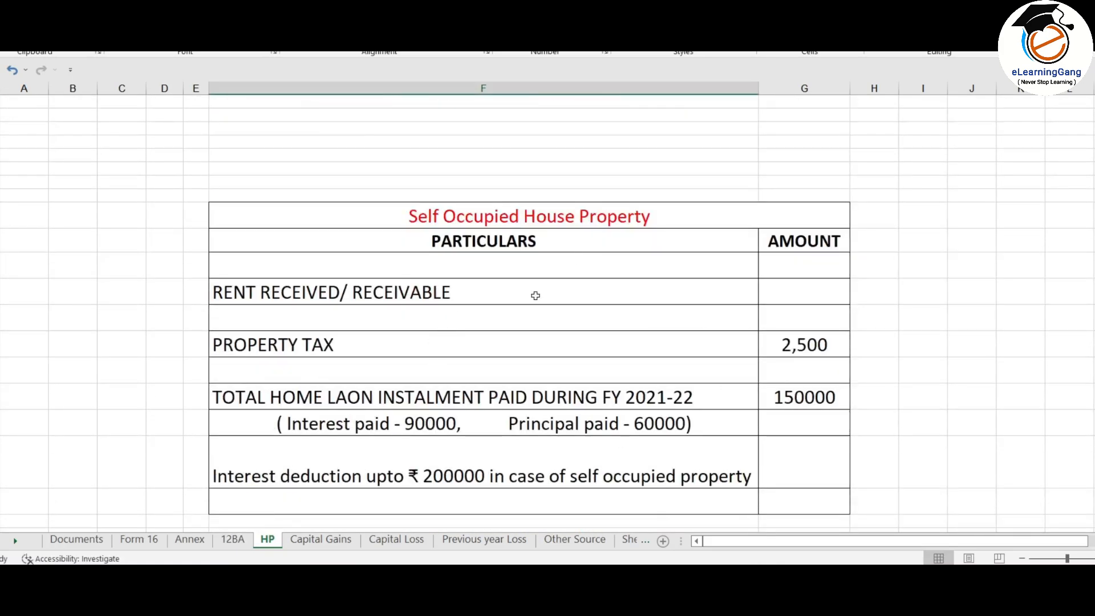
pyautogui.click(801, 398)
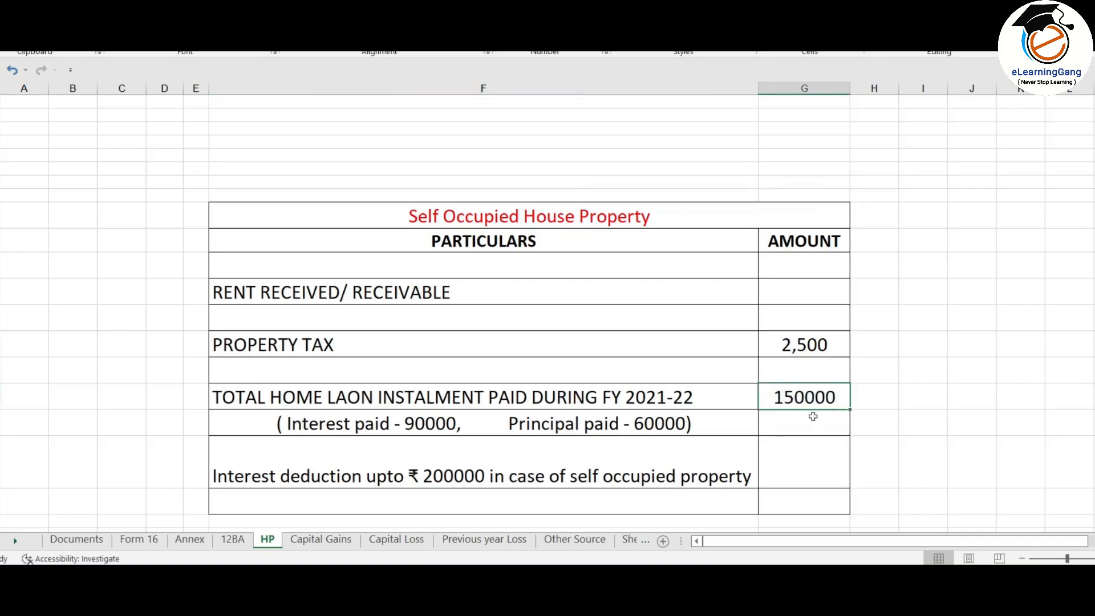
pyautogui.click(656, 423)
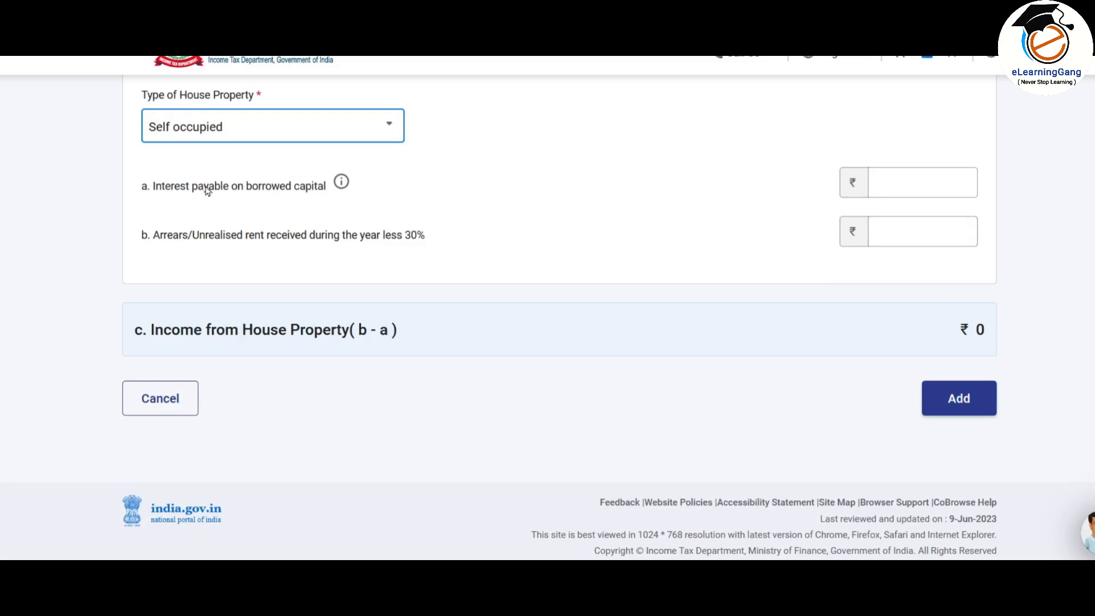
# Step: Enter 90,000 as interest payable on borrowed capital, then move to the Arrears field
pyautogui.click(927, 185)
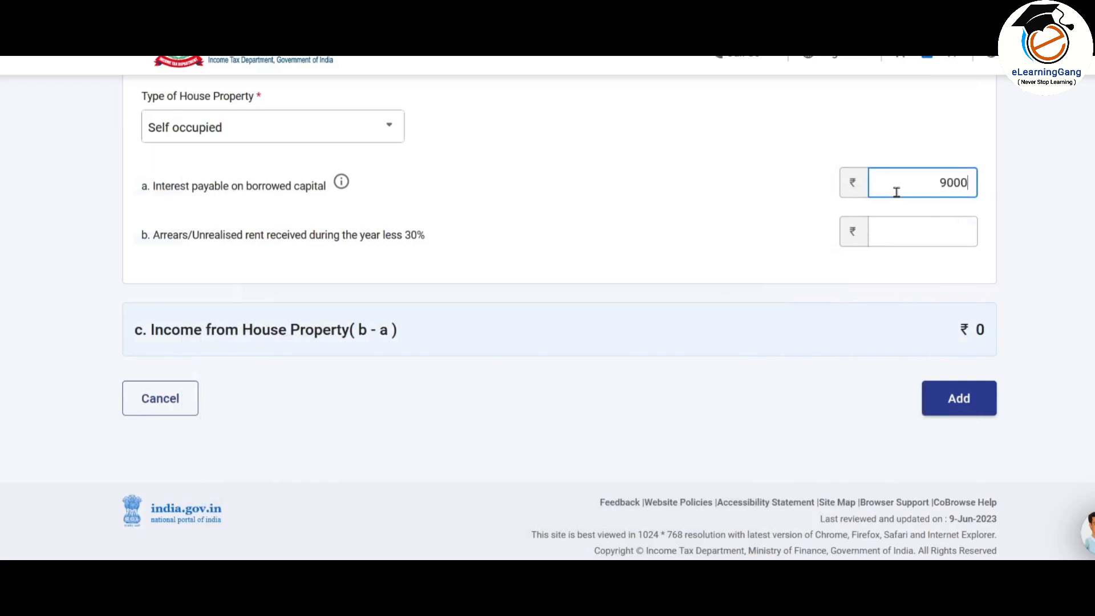
pyautogui.click(922, 142)
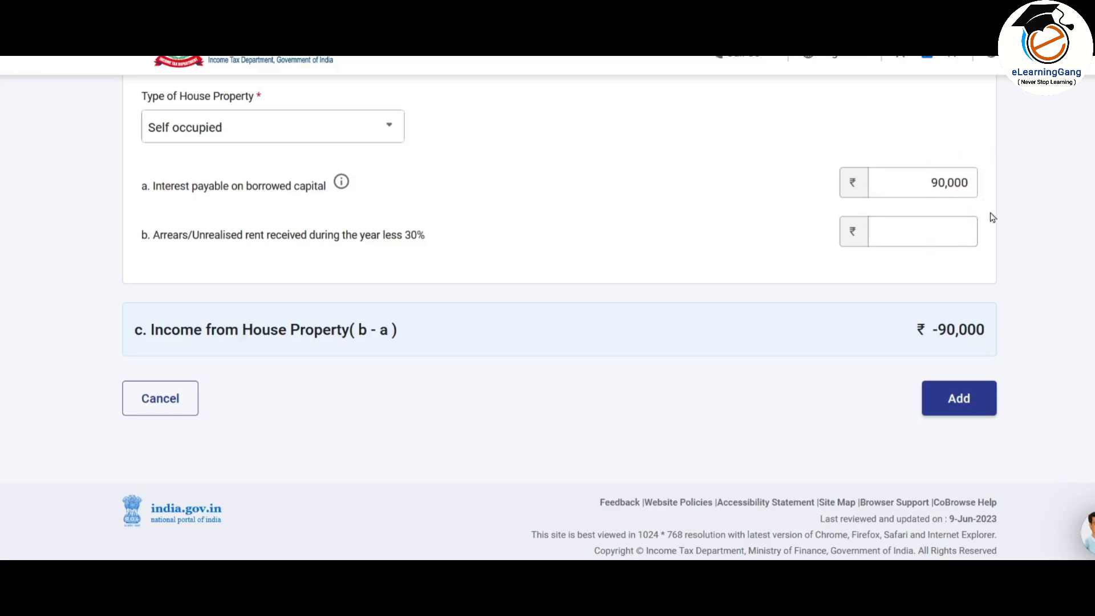
pyautogui.click(893, 245)
pyautogui.click(924, 232)
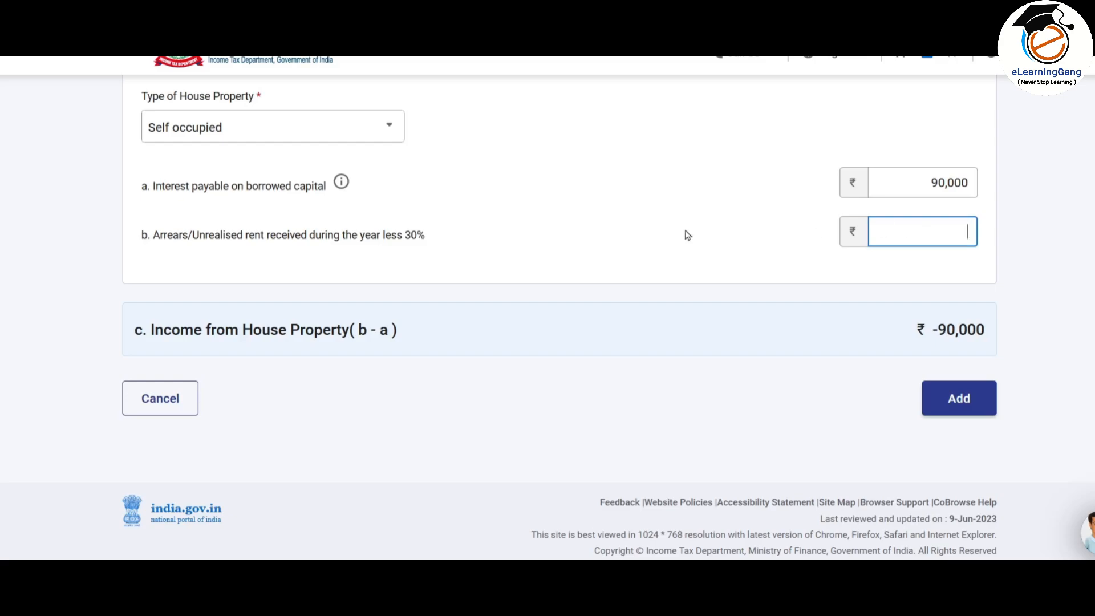
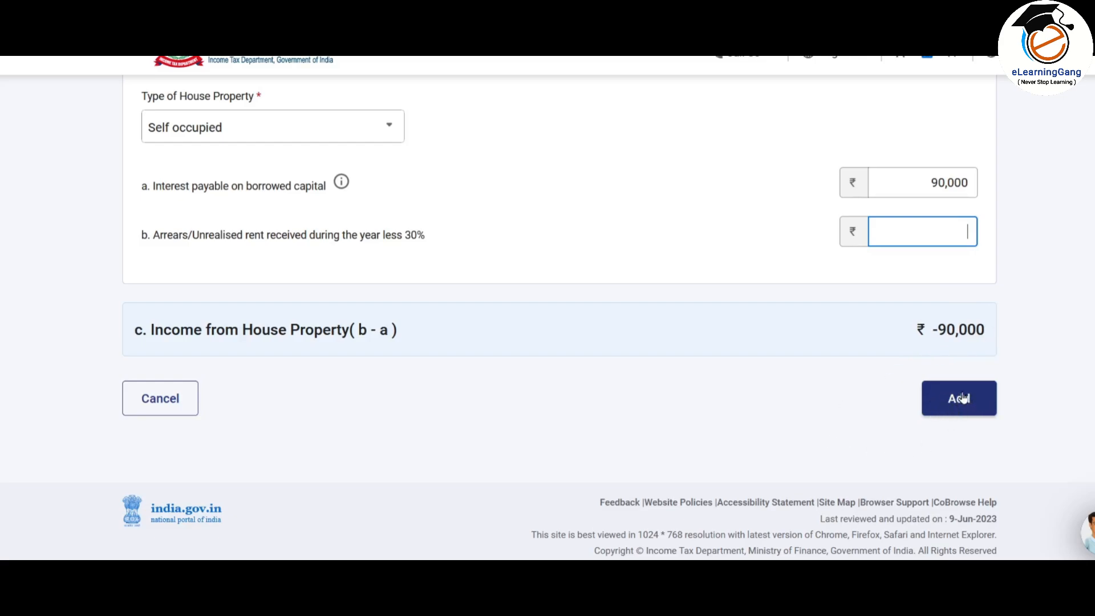
# Step: Save self-occupied House Property 1 with ₹90,000 interest, showing income of ₹-90,000
pyautogui.click(963, 398)
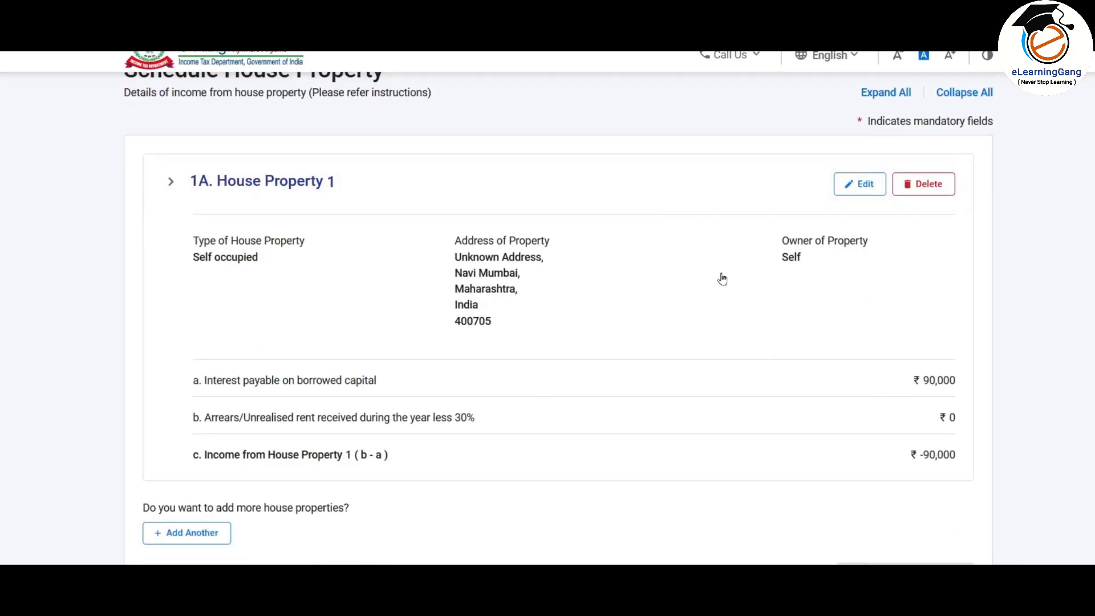
pyautogui.scroll(-1, 738, 230)
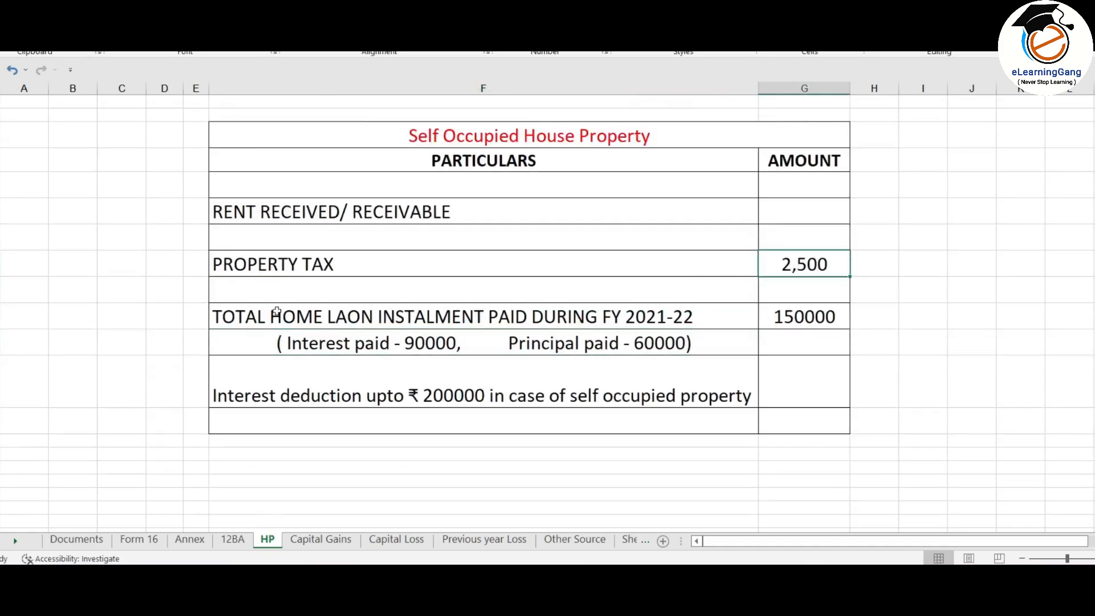
# Step: Select the PROPERTY TAX row on the HP sheet and scroll up to the Let out table
pyautogui.click(285, 266)
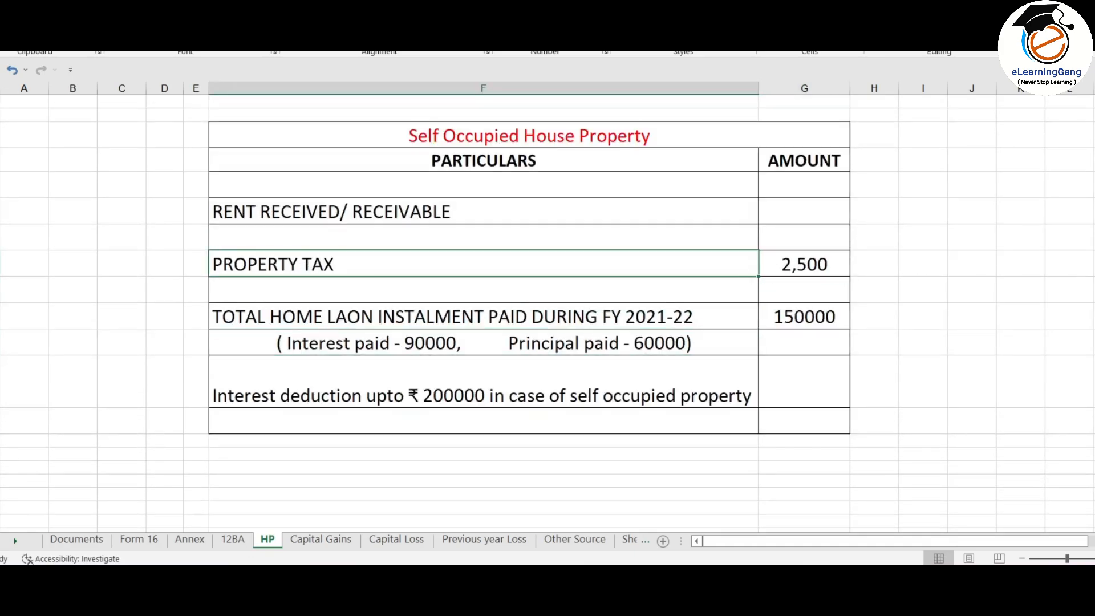
pyautogui.click(6, 271)
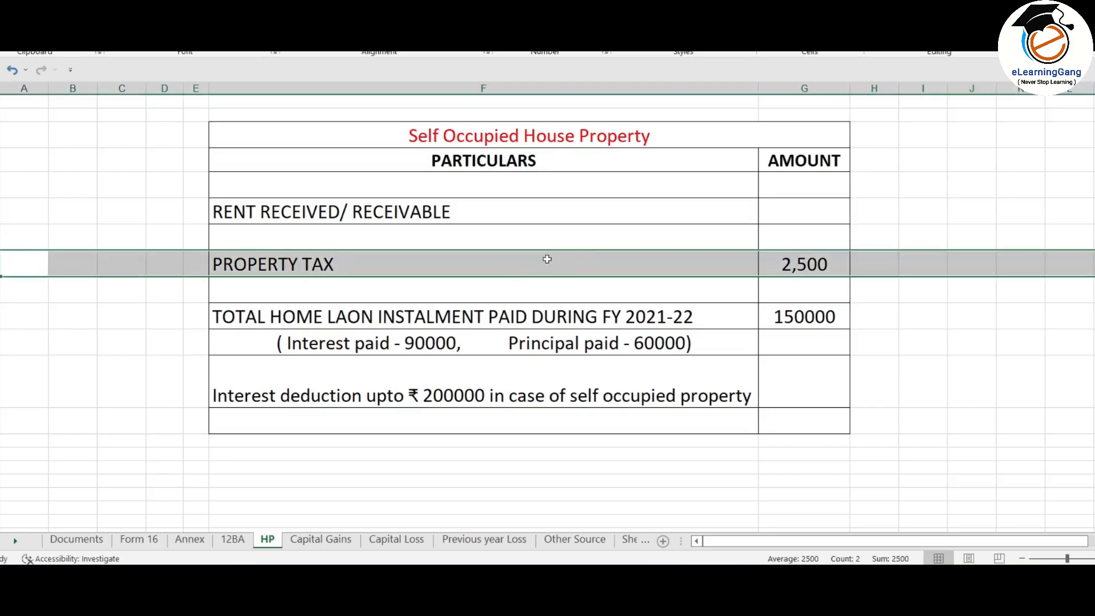
pyautogui.scroll(5, 599, 295)
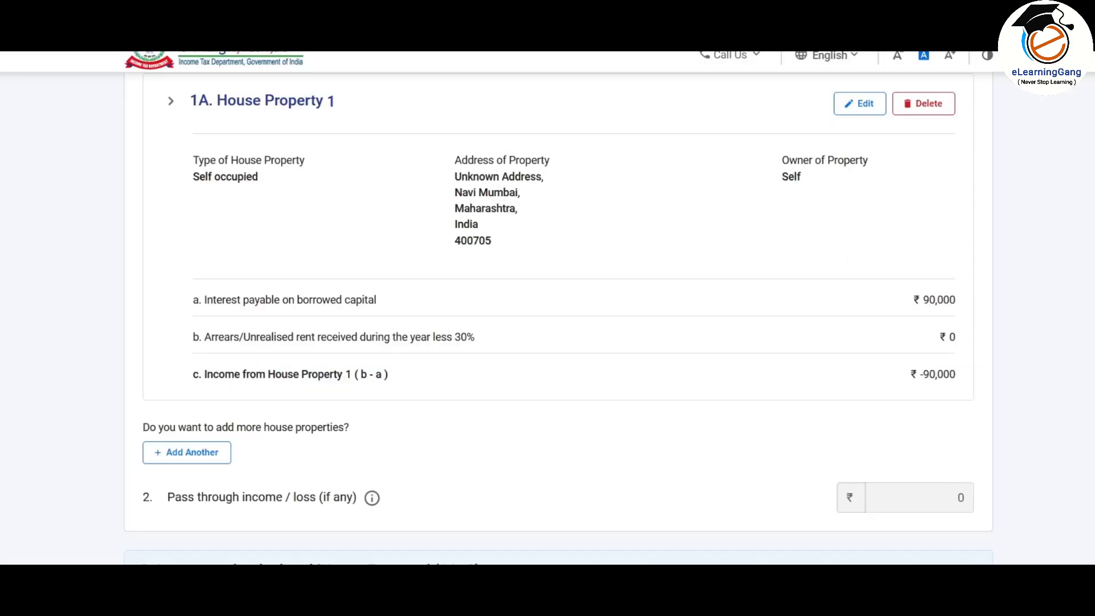
# Step: Reopen House Property 1 for editing from the Schedule House Property summary
pyautogui.scroll(-1, 633, 294)
pyautogui.scroll(5, 630, 298)
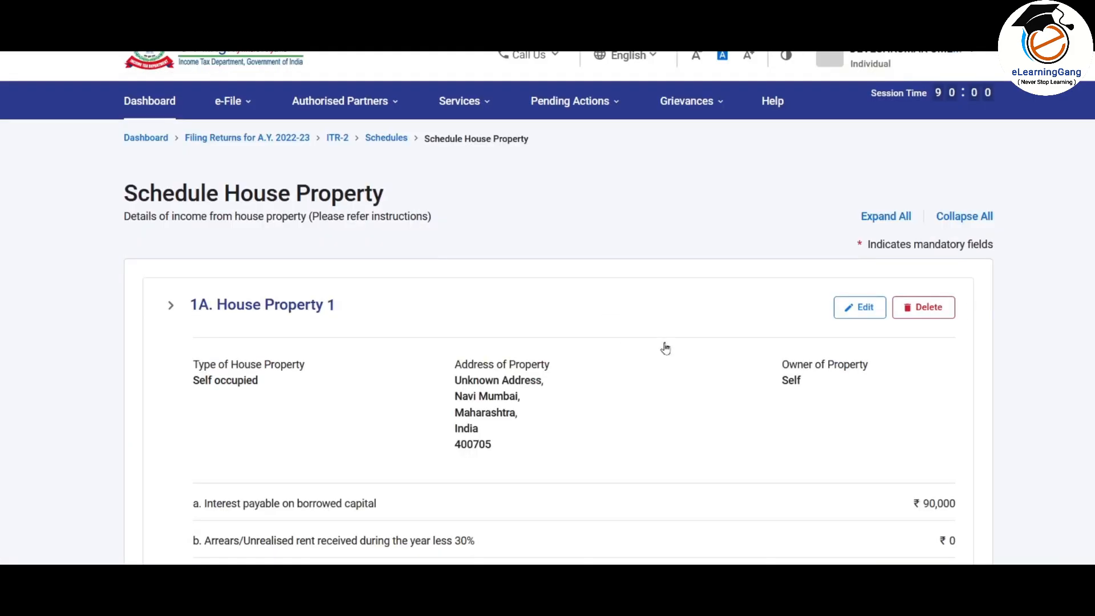
pyautogui.scroll(-2, 827, 336)
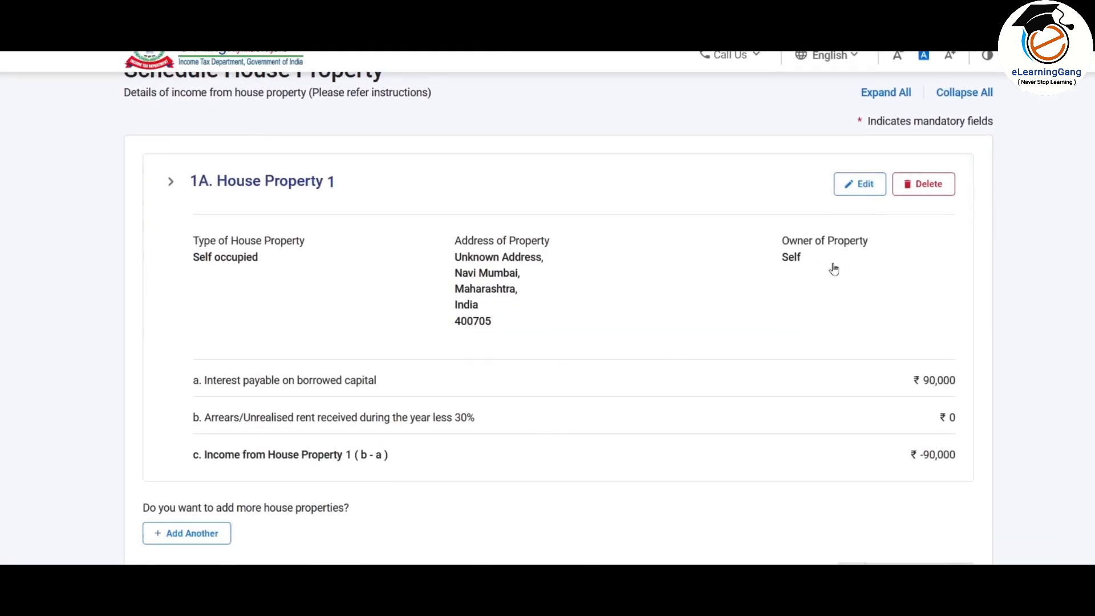
pyautogui.click(862, 184)
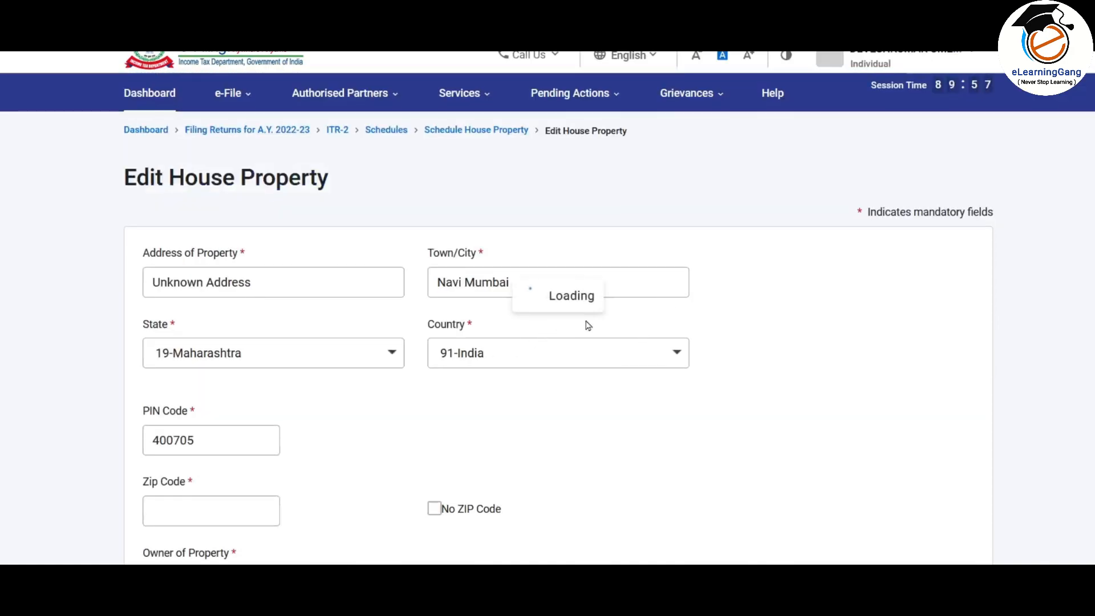
# Step: Change the type of house property from Self occupied to Let out
pyautogui.scroll(-3, 308, 172)
pyautogui.scroll(-3, 310, 279)
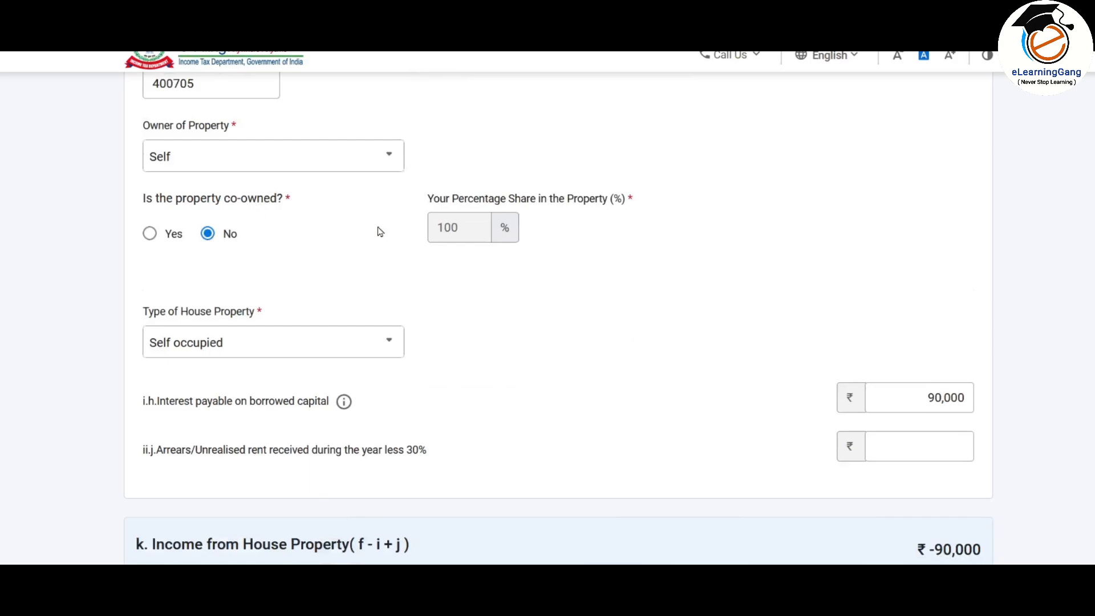
pyautogui.scroll(-2, 357, 206)
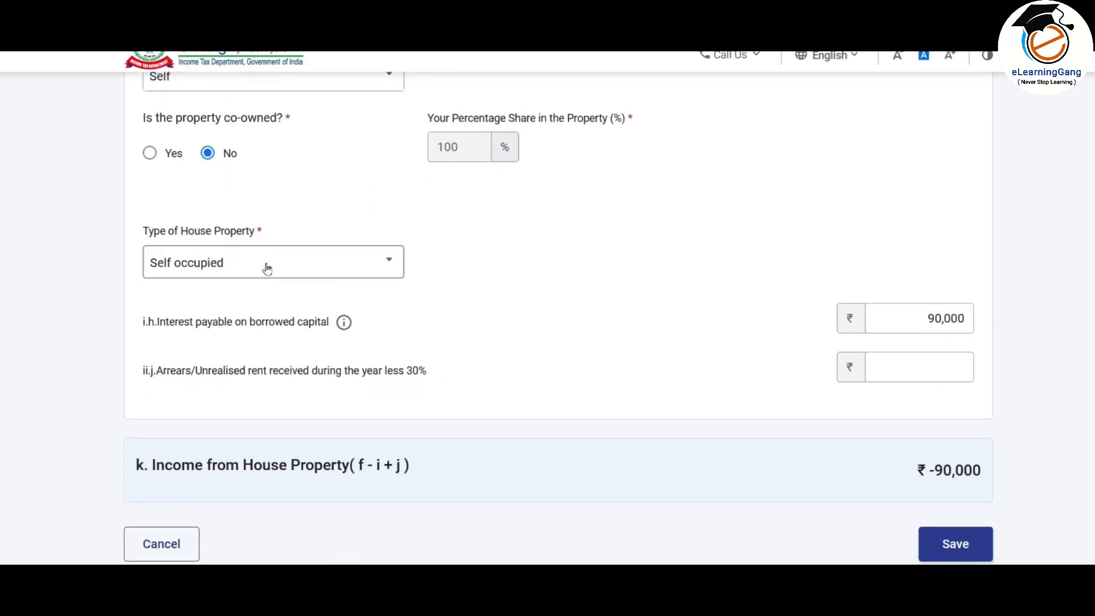
pyautogui.click(339, 265)
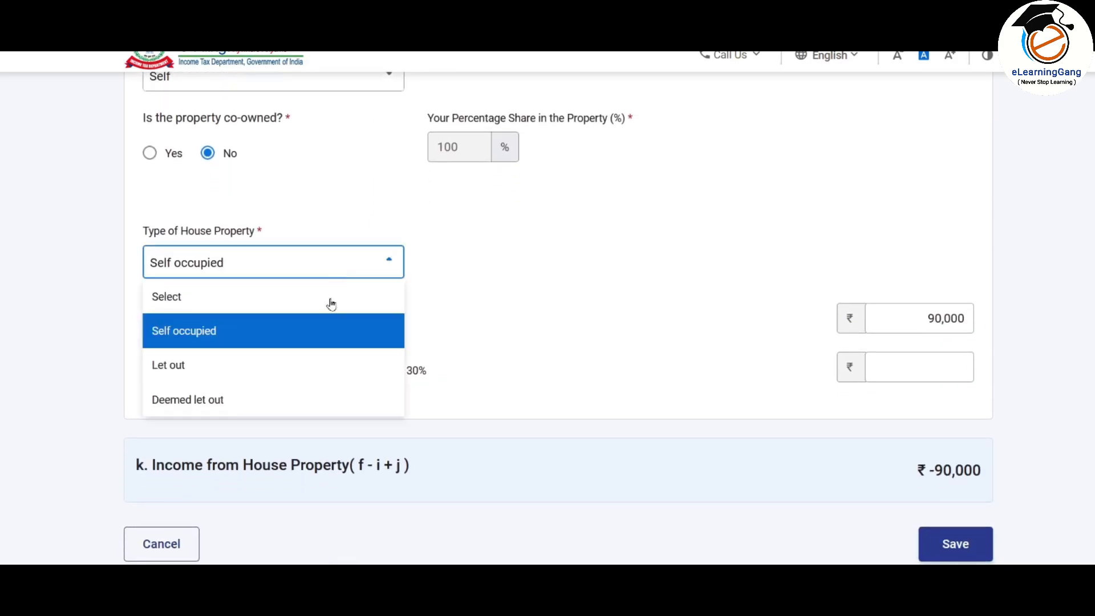
pyautogui.click(180, 368)
pyautogui.scroll(-2, 616, 253)
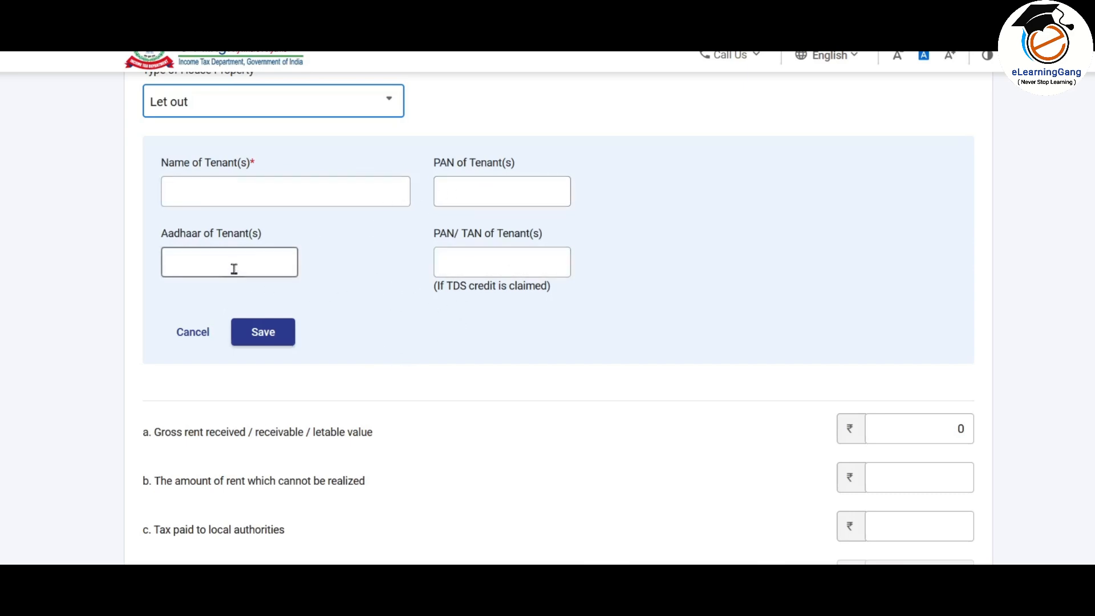
# Step: Enter the tenant's name and save it as the one tenant in the list
pyautogui.click(485, 196)
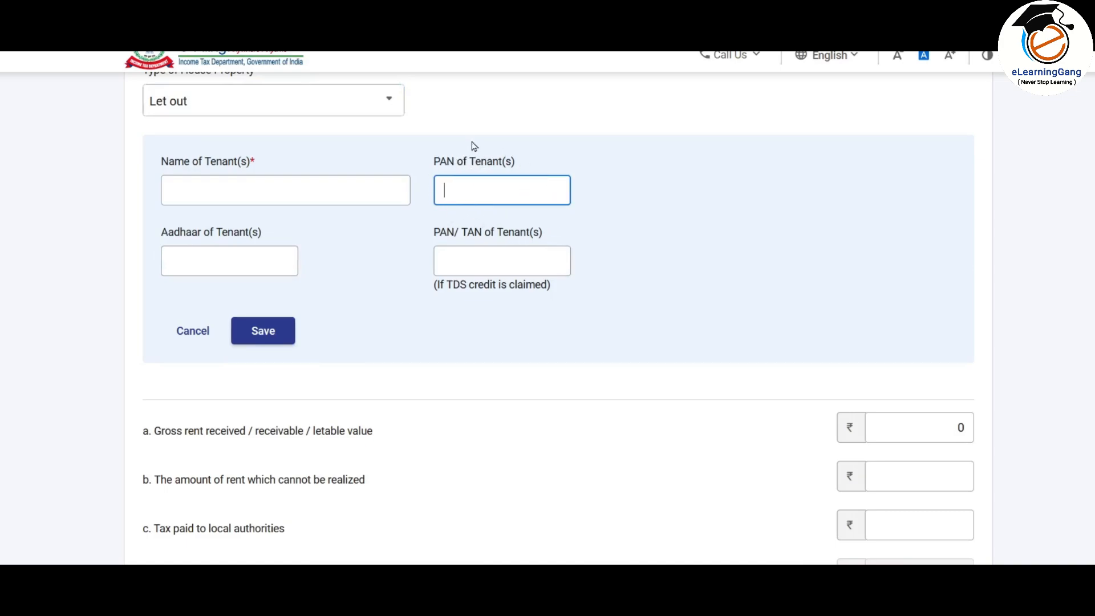
pyautogui.click(247, 191)
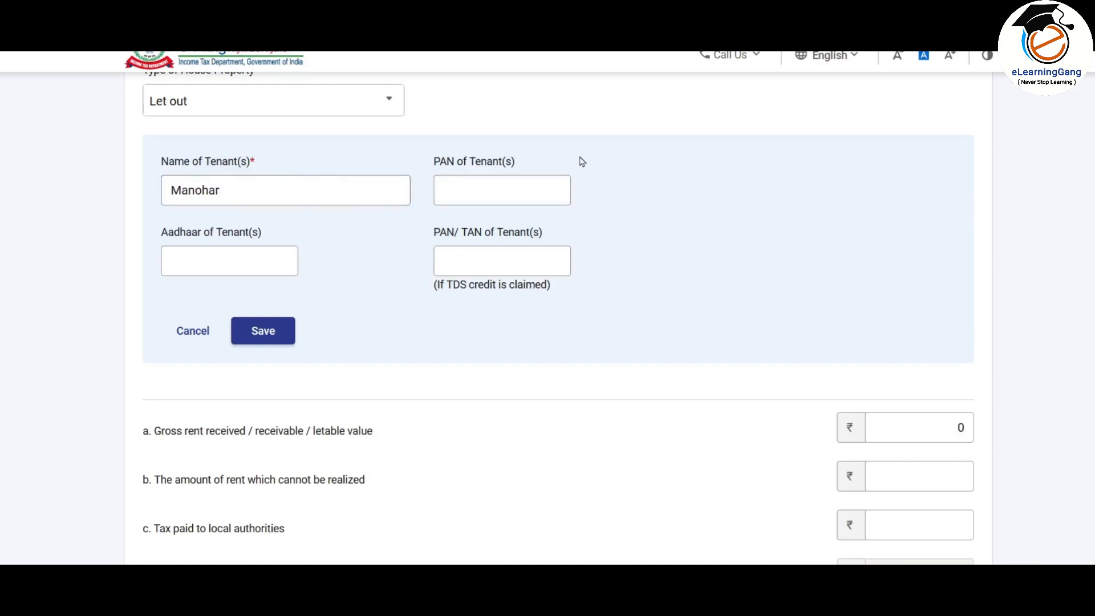
pyautogui.click(264, 330)
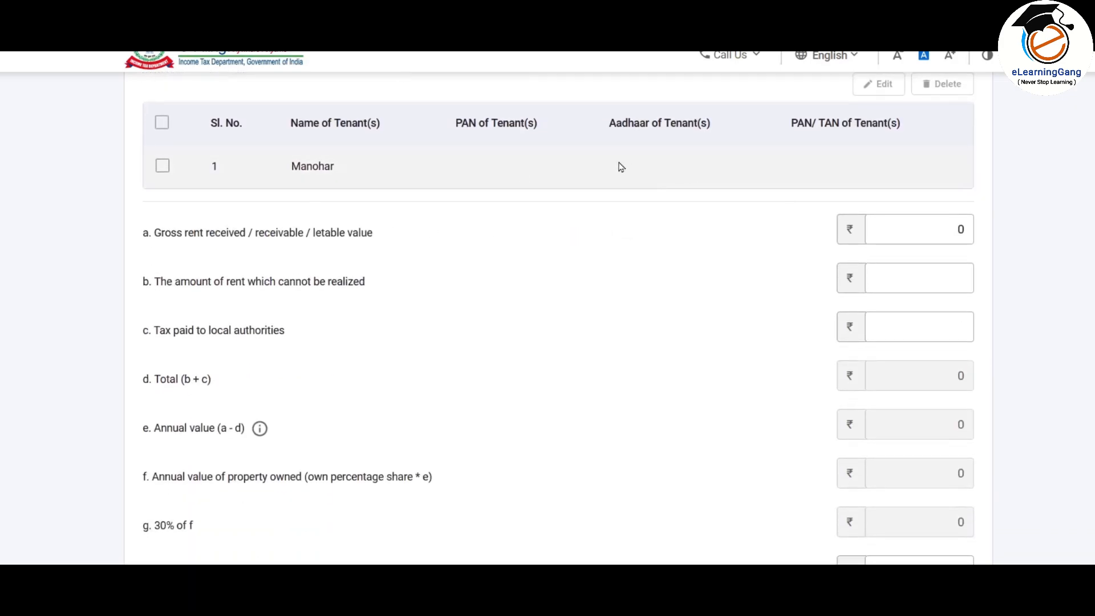
pyautogui.scroll(-3, 620, 166)
pyautogui.scroll(2, 622, 166)
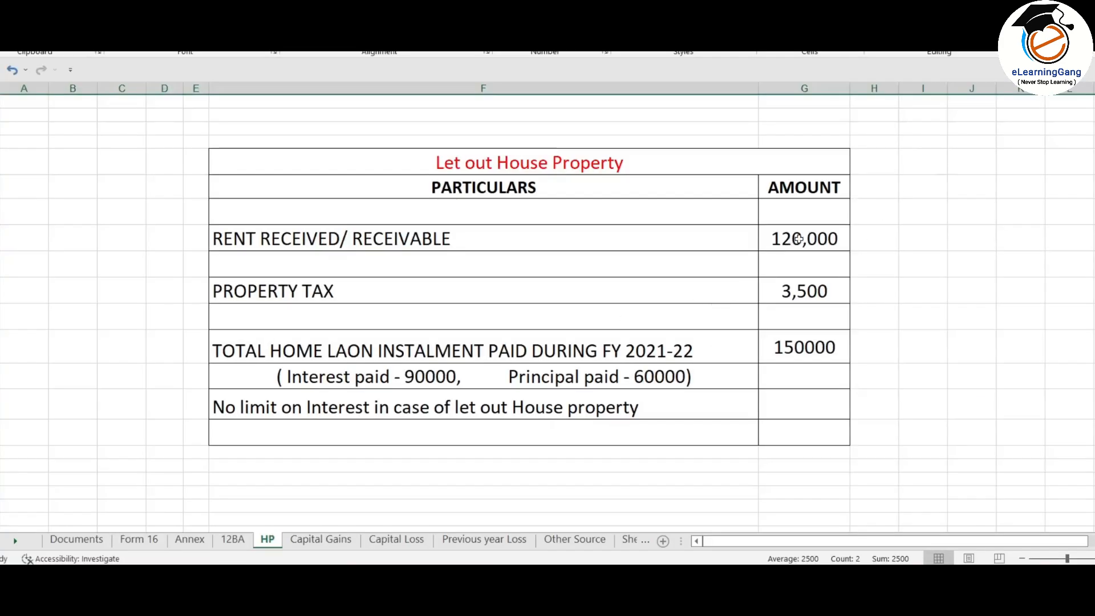
# Step: Paste the 1,20,000 rent figure from Excel into Gross rent received
pyautogui.click(799, 240)
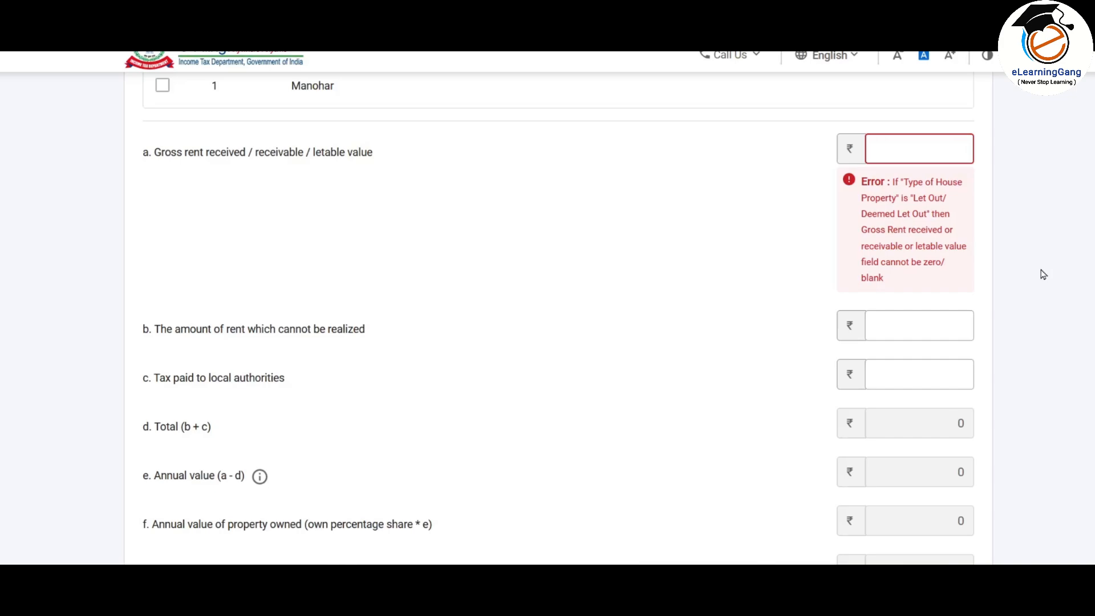
pyautogui.write('1,20,000')
pyautogui.press('Tab')
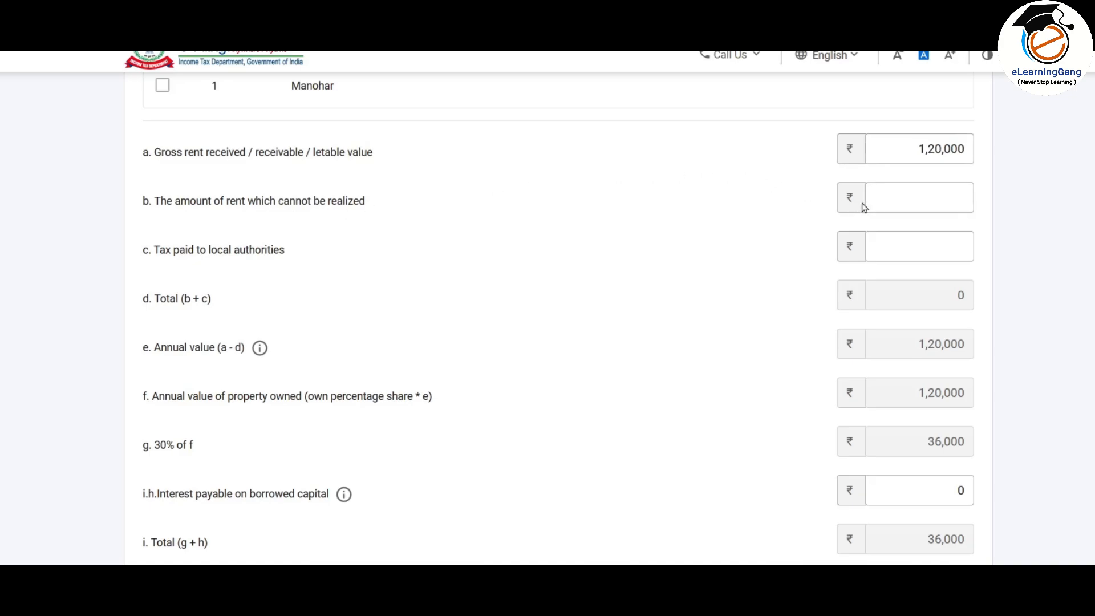
pyautogui.click(909, 202)
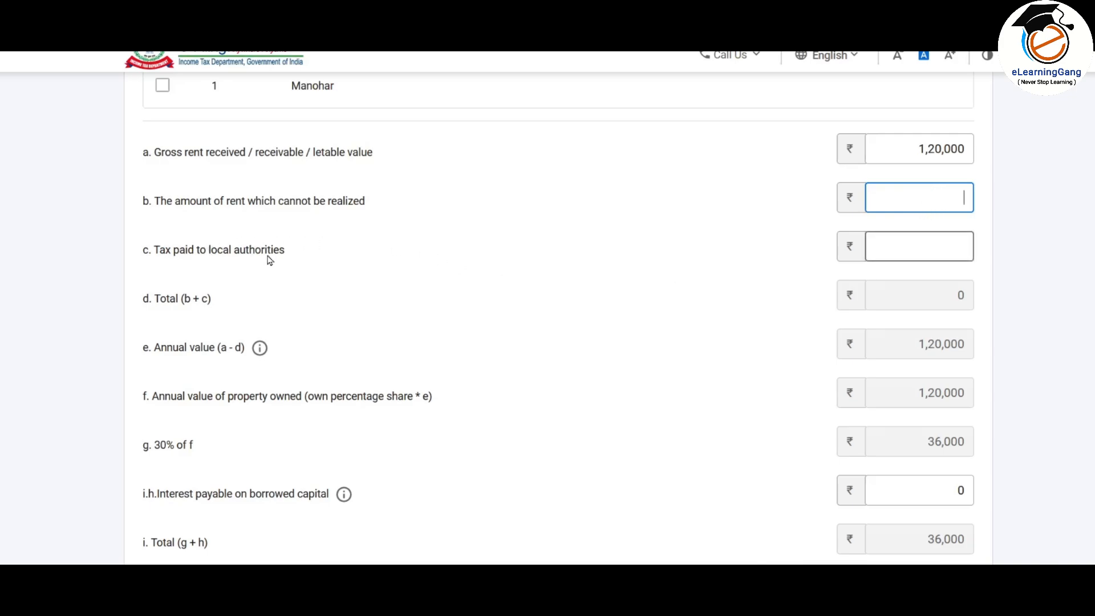
# Step: Enter 3,500 as tax paid to local authorities, matching the Excel property tax figure
pyautogui.click(916, 246)
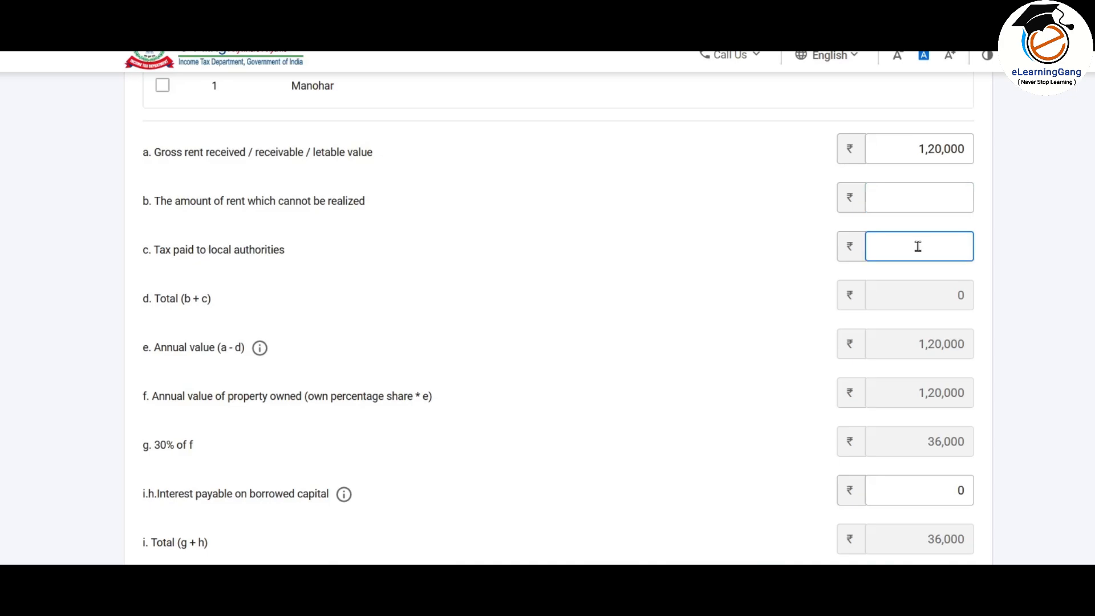
pyautogui.hotkey('alt', 'Tab')
pyautogui.click(815, 292)
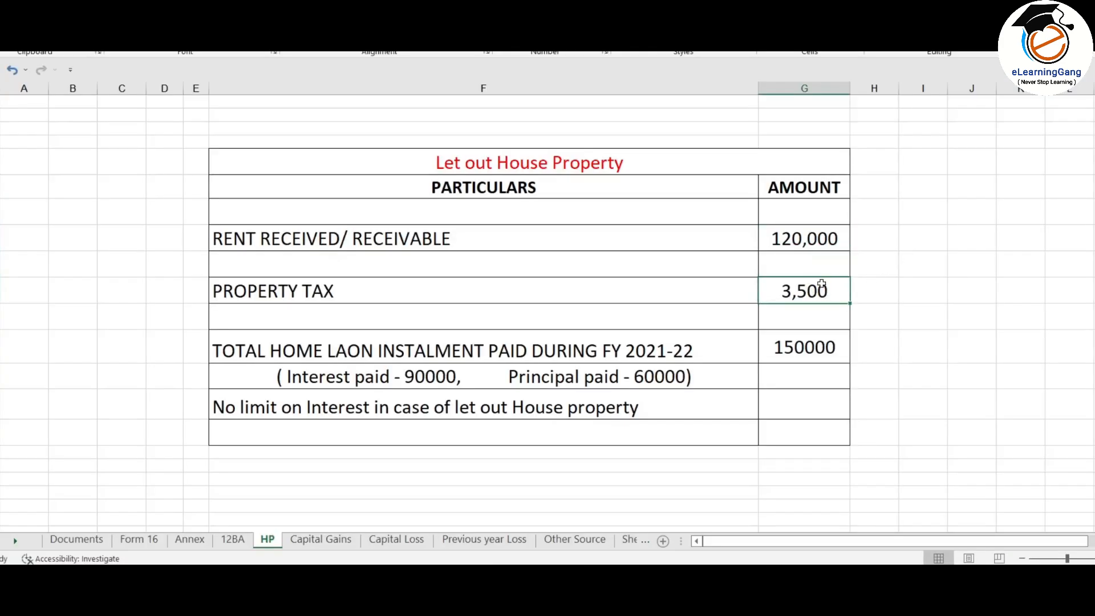
pyautogui.hotkey('alt', 'Tab')
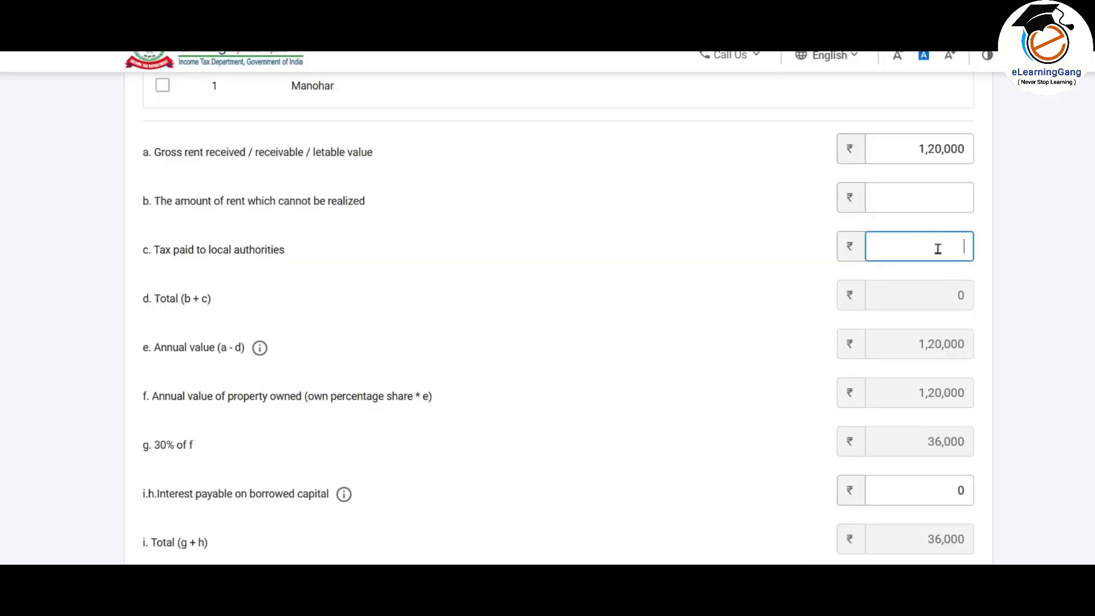
pyautogui.write('3500')
pyautogui.click(911, 301)
pyautogui.scroll(-2, 913, 285)
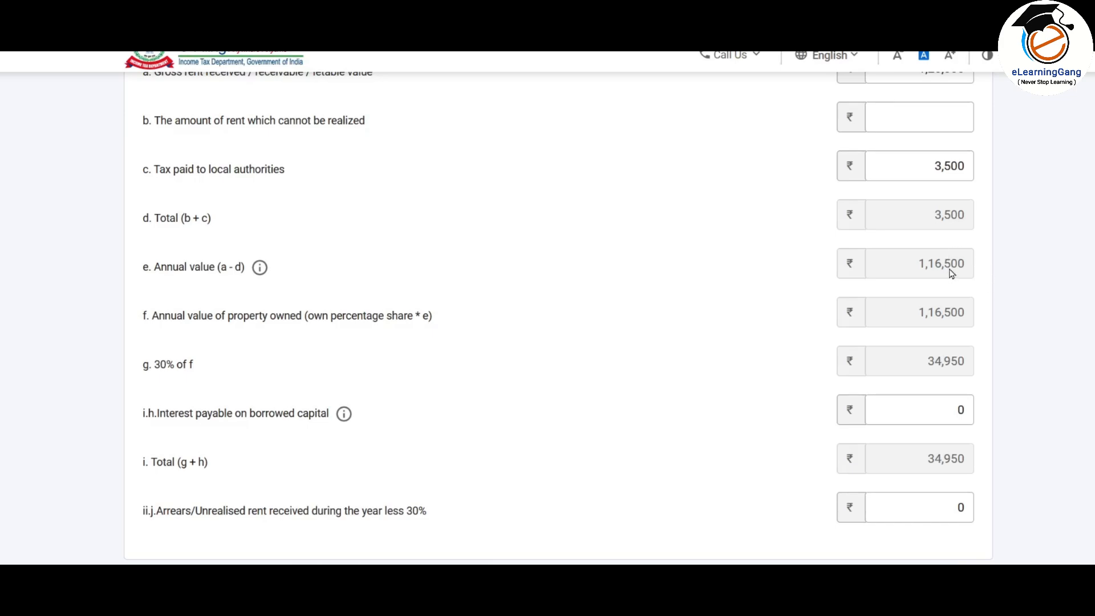
pyautogui.scroll(-4, 913, 268)
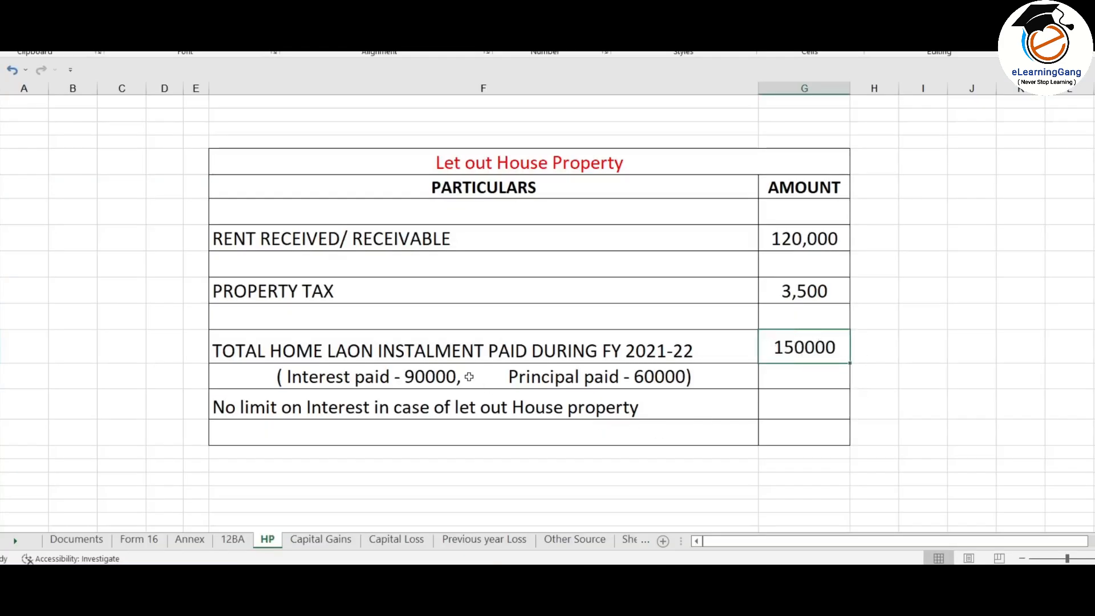
# Step: Enter 90,000 as interest on borrowed capital and clear Arrears, giving ₹-8,450
pyautogui.click(420, 377)
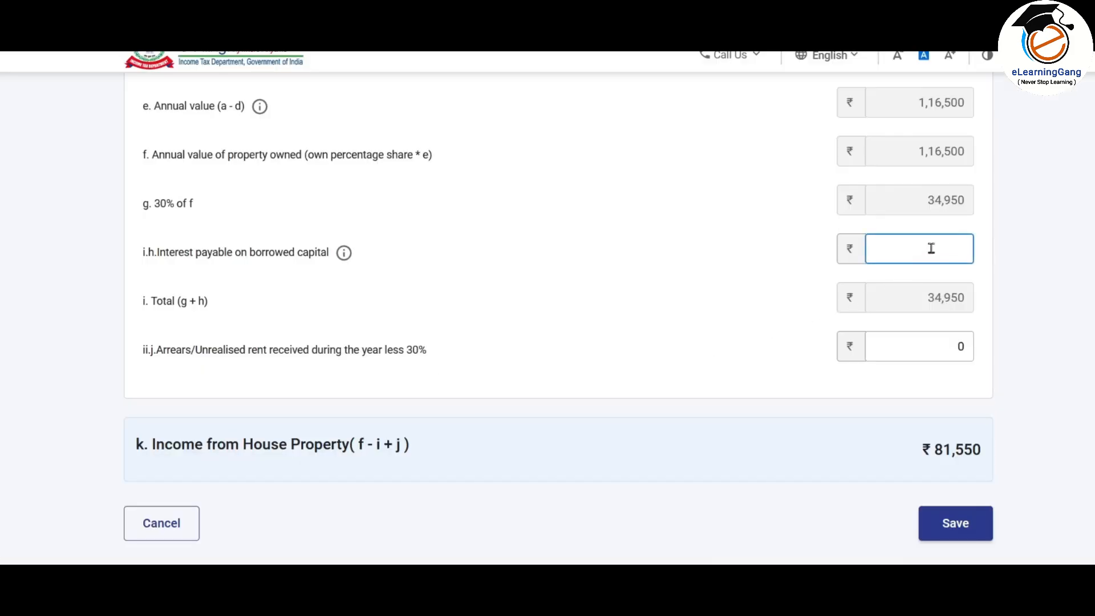
pyautogui.click(931, 248)
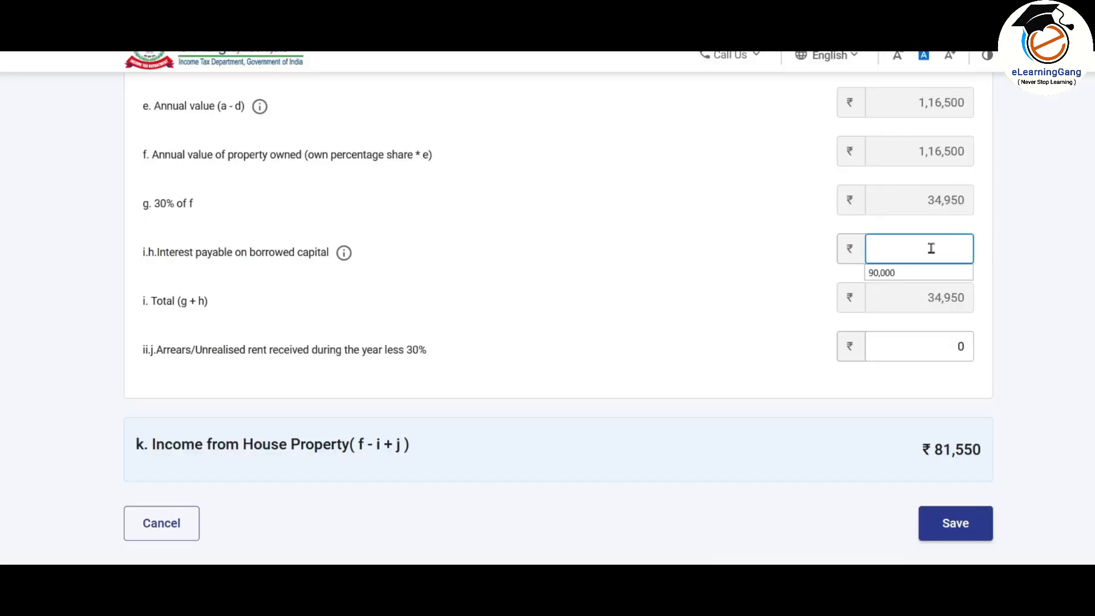
pyautogui.click(901, 272)
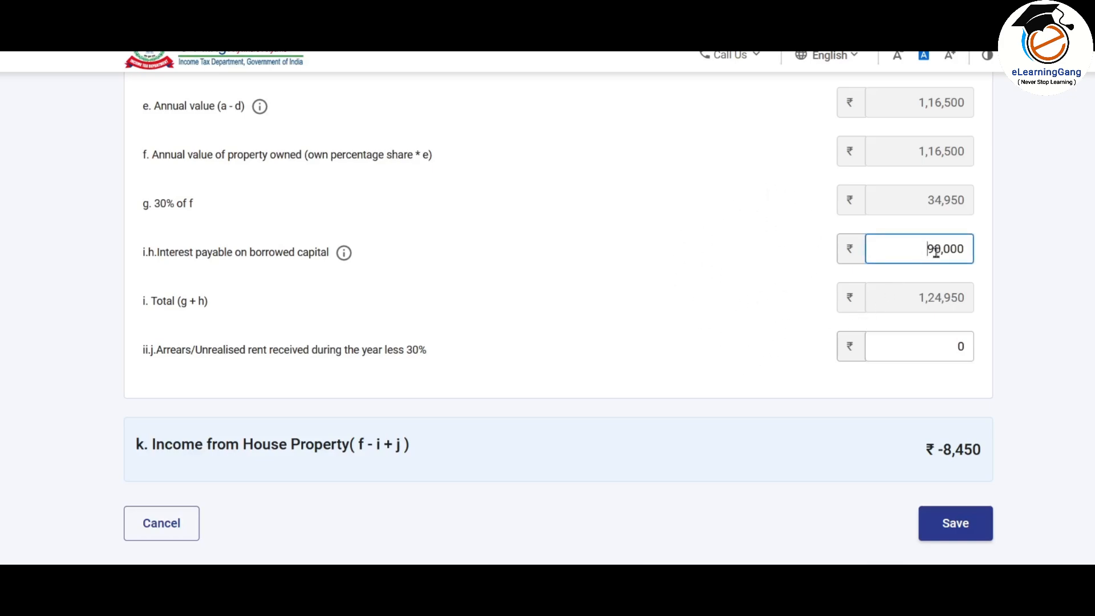
pyautogui.moveTo(936, 253); pyautogui.dragTo(1010, 253)
pyautogui.click(1010, 255)
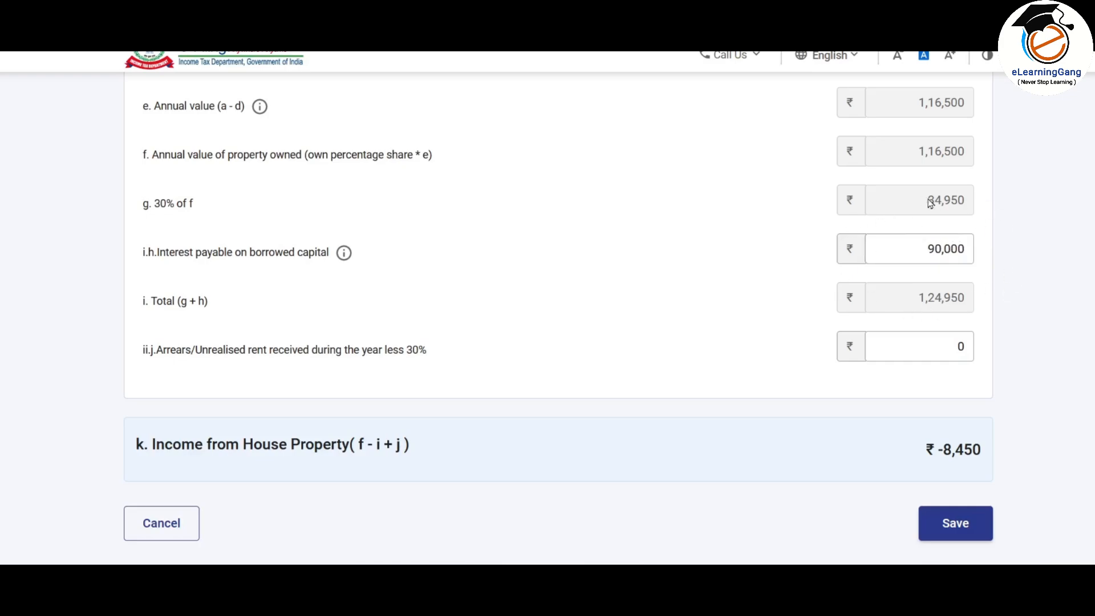
pyautogui.click(916, 252)
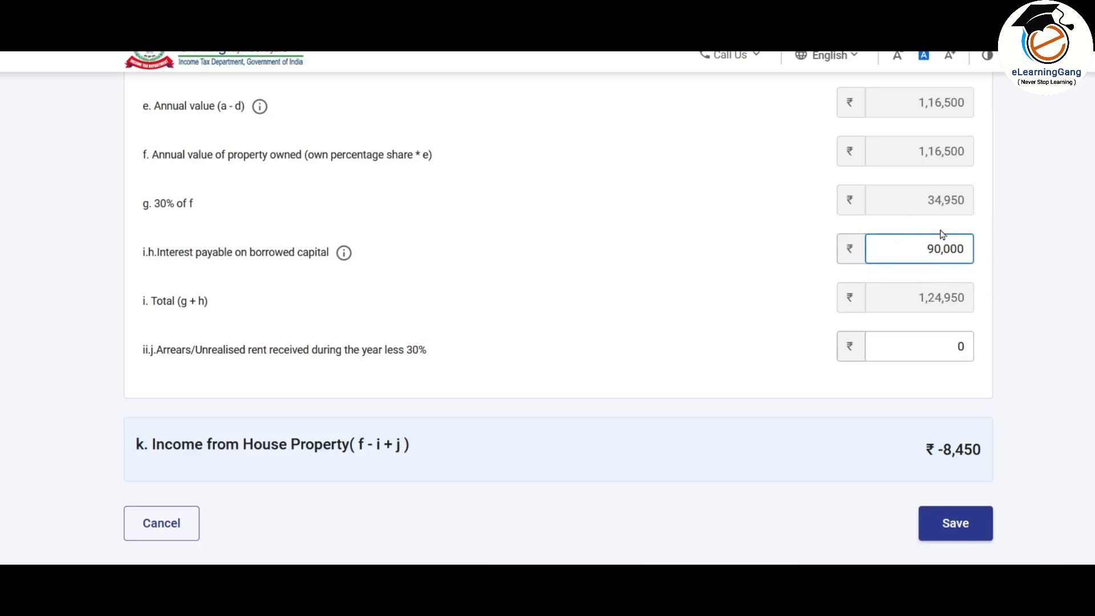
pyautogui.scroll(-2, 702, 246)
pyautogui.click(670, 249)
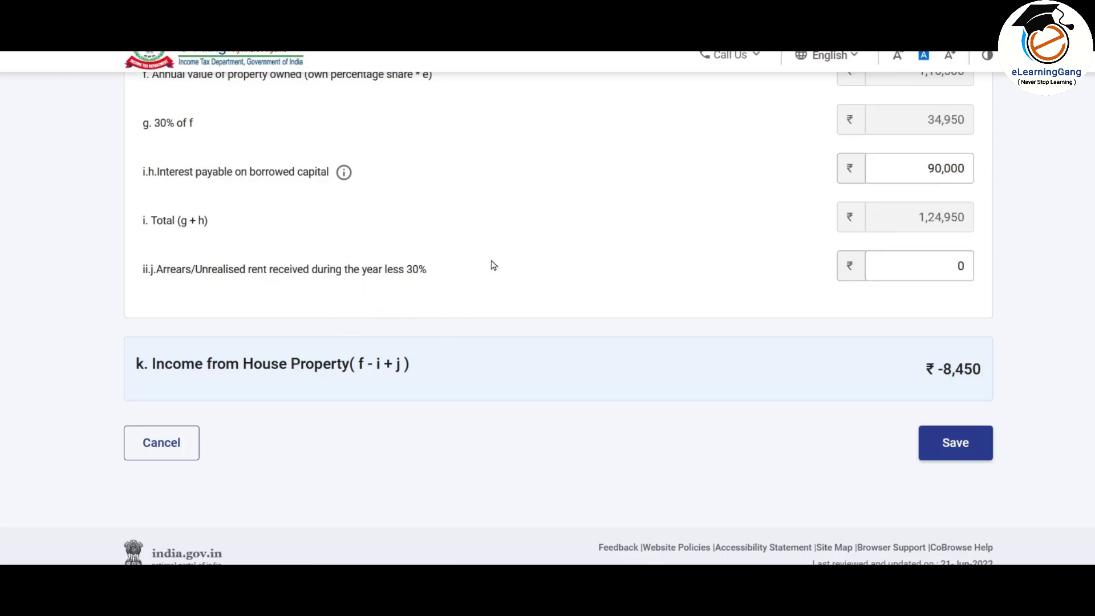
pyautogui.click(905, 267)
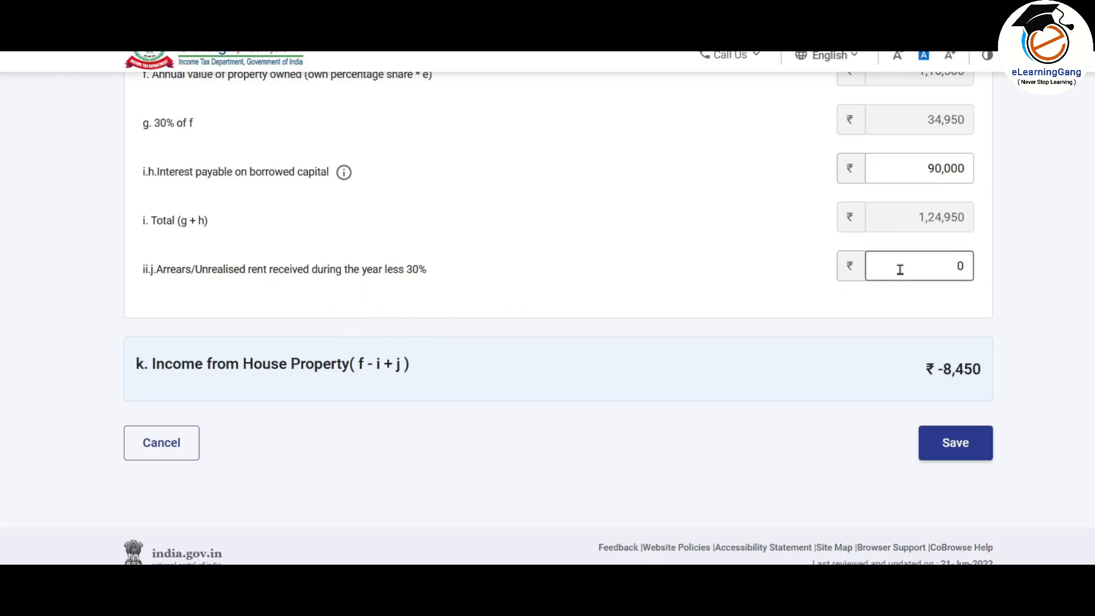
pyautogui.press('BackSpace')
pyautogui.scroll(-1, 540, 390)
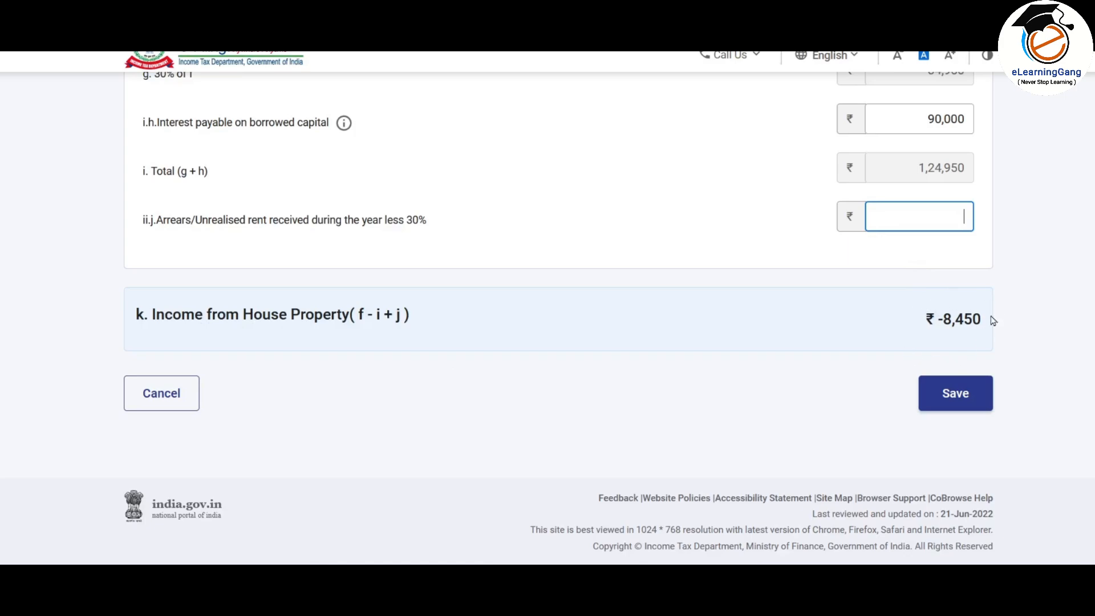
# Step: Save the let-out property and review its summary showing ₹-8,450 under House Property
pyautogui.click(965, 410)
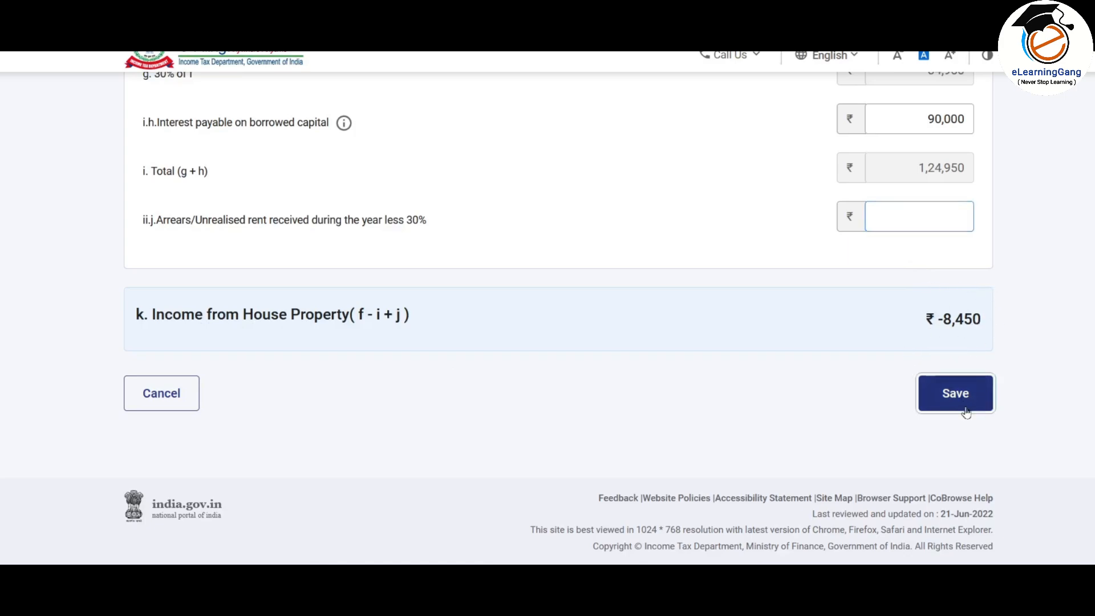
pyautogui.scroll(-4, 741, 243)
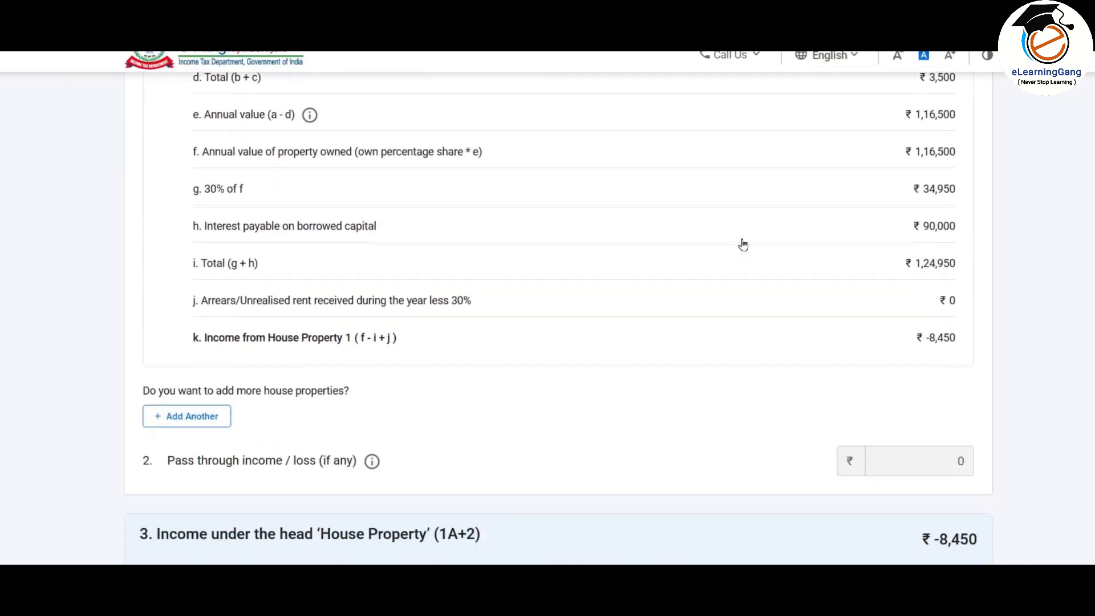
pyautogui.scroll(5, 741, 242)
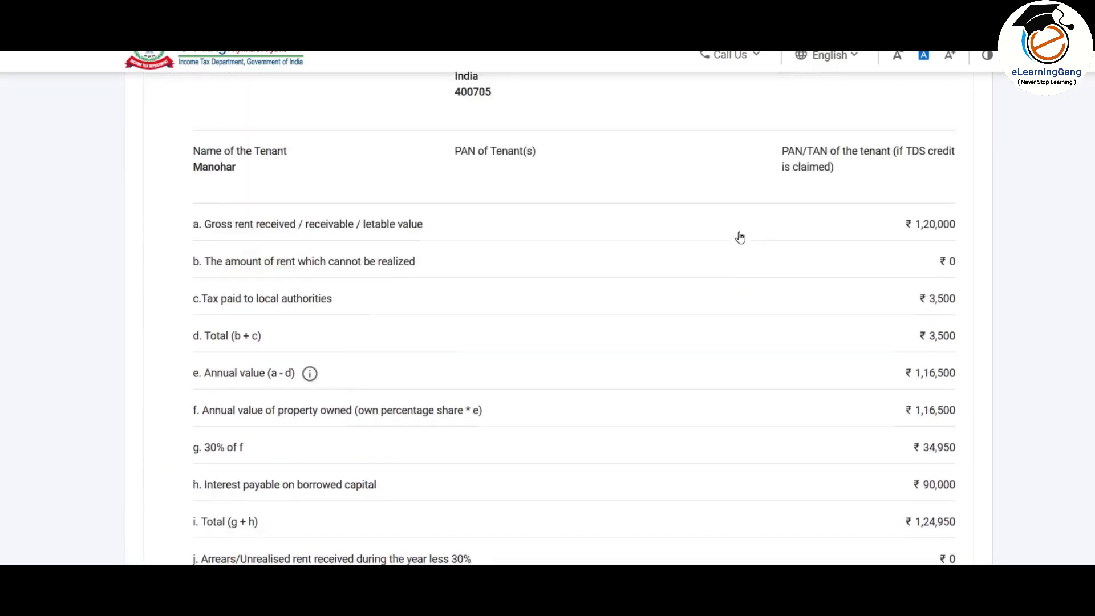
pyautogui.scroll(3, 739, 238)
pyautogui.scroll(-4, 739, 237)
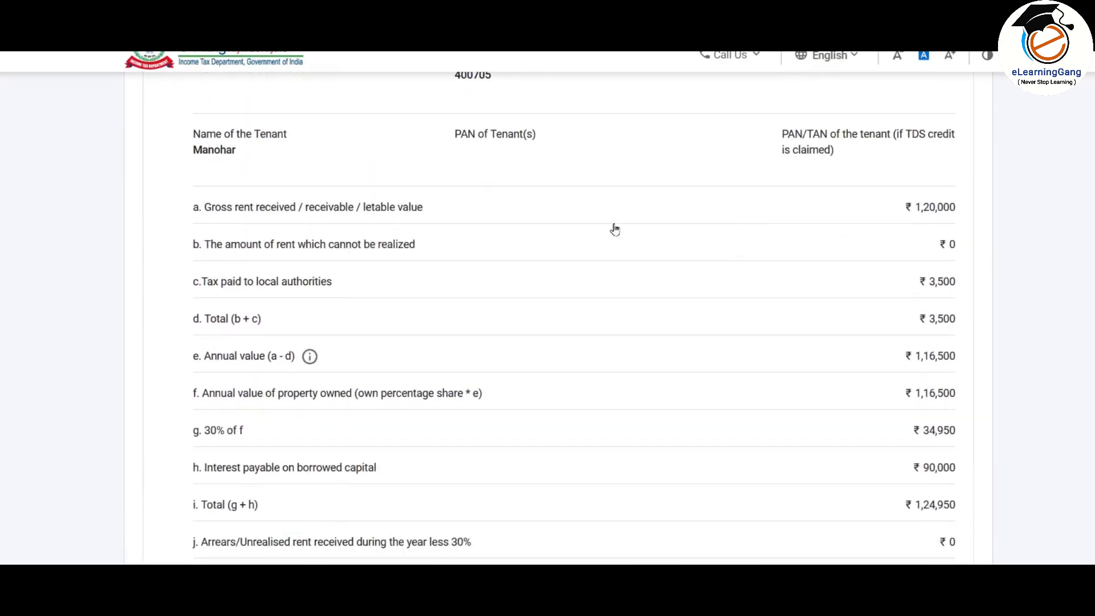
pyautogui.scroll(-3, 615, 229)
pyautogui.scroll(-5, 616, 231)
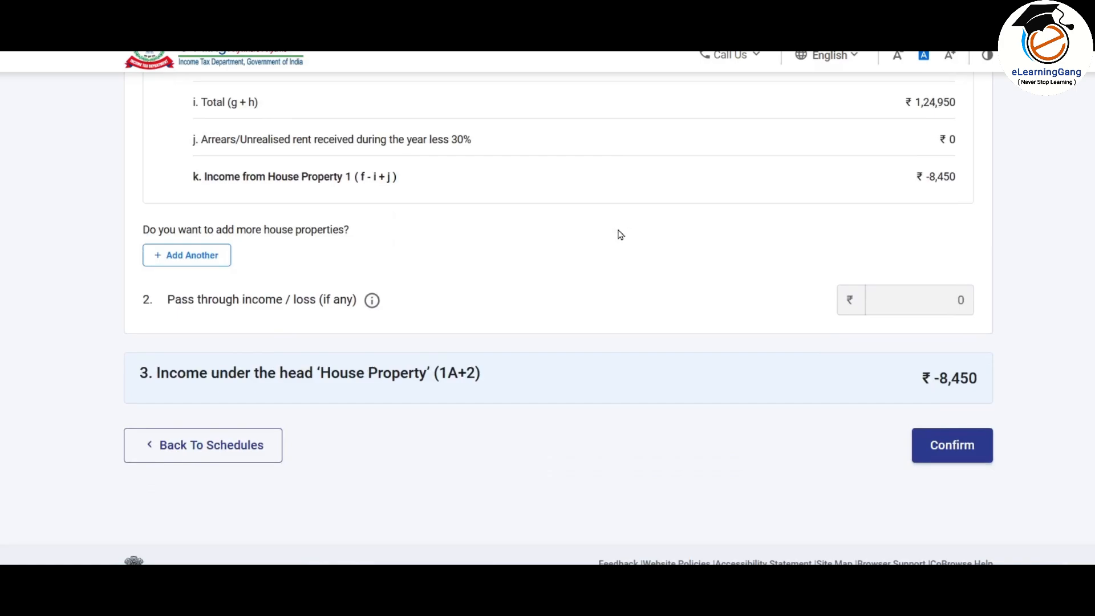
pyautogui.scroll(2, 619, 234)
pyautogui.scroll(-2, 626, 239)
pyautogui.scroll(-2, 595, 252)
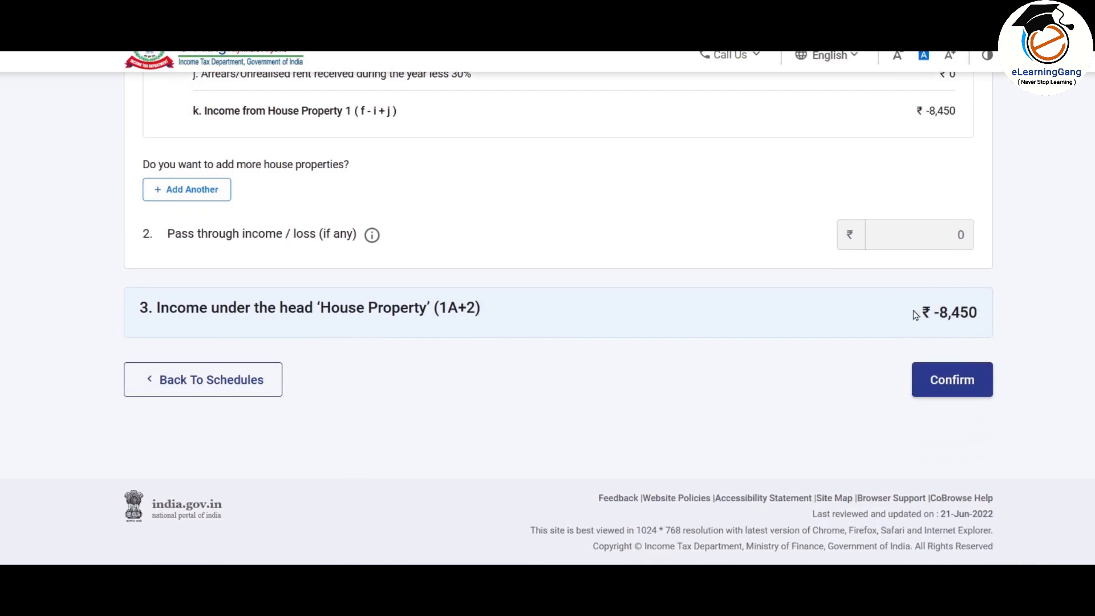
# Step: Confirm Schedule House Property and scroll the schedules list toward Income from other sources
pyautogui.click(958, 390)
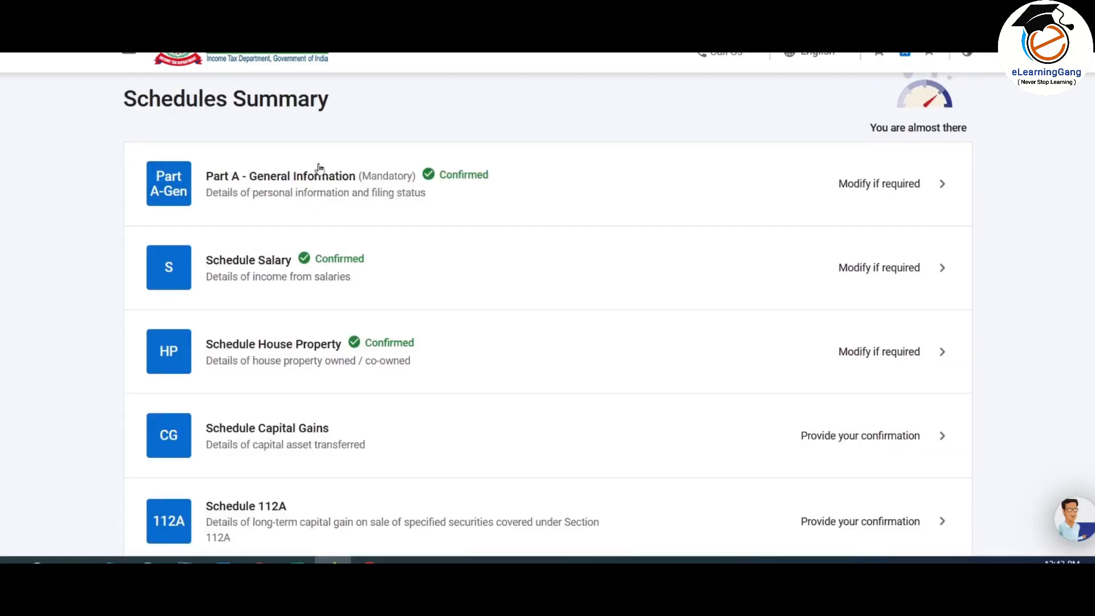
pyautogui.scroll(-3, 501, 149)
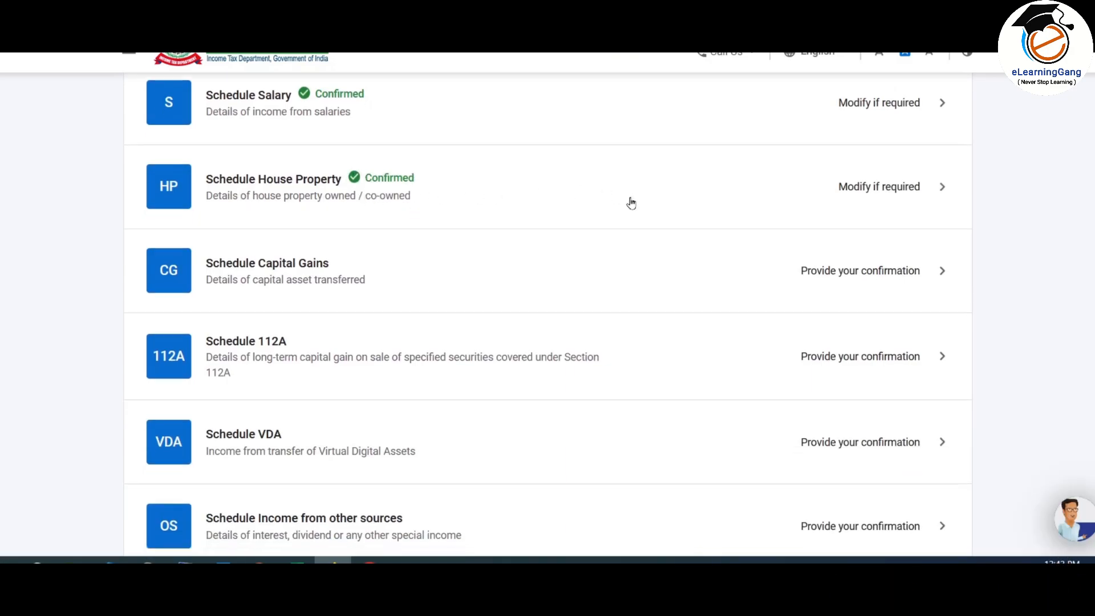
pyautogui.scroll(-3, 632, 203)
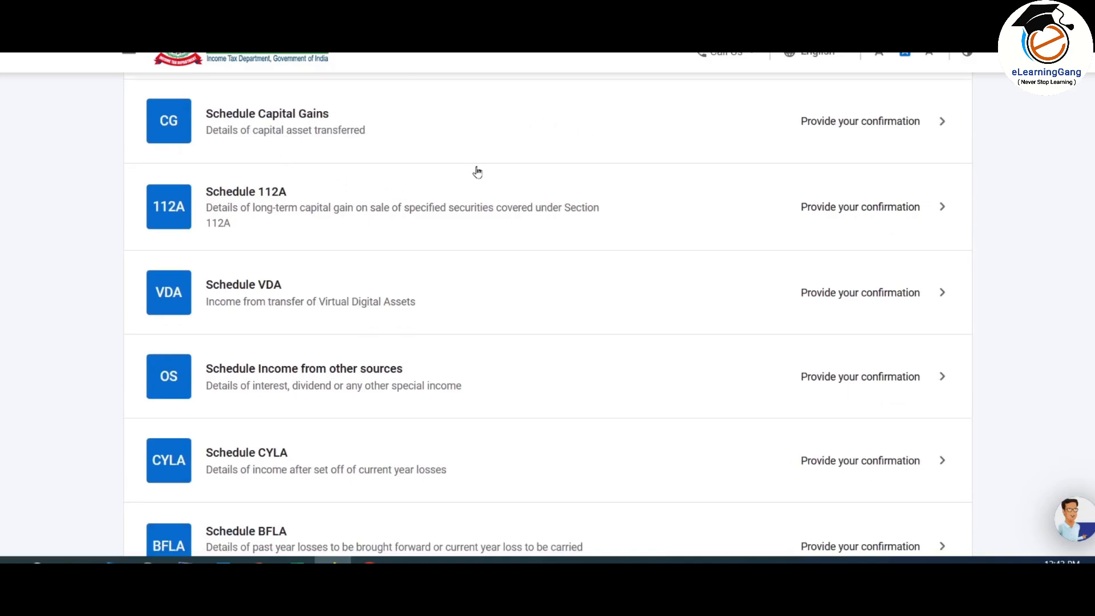
pyautogui.scroll(-2, 477, 171)
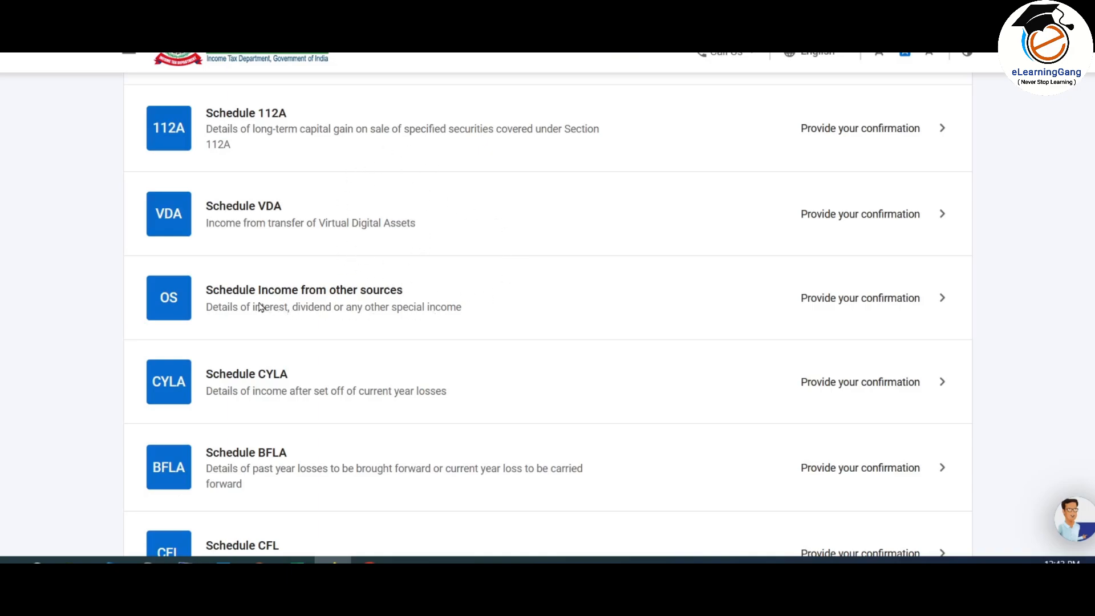
# Step: Open Schedule Income from other sources and add a gross income entry at normal rates
pyautogui.click(448, 307)
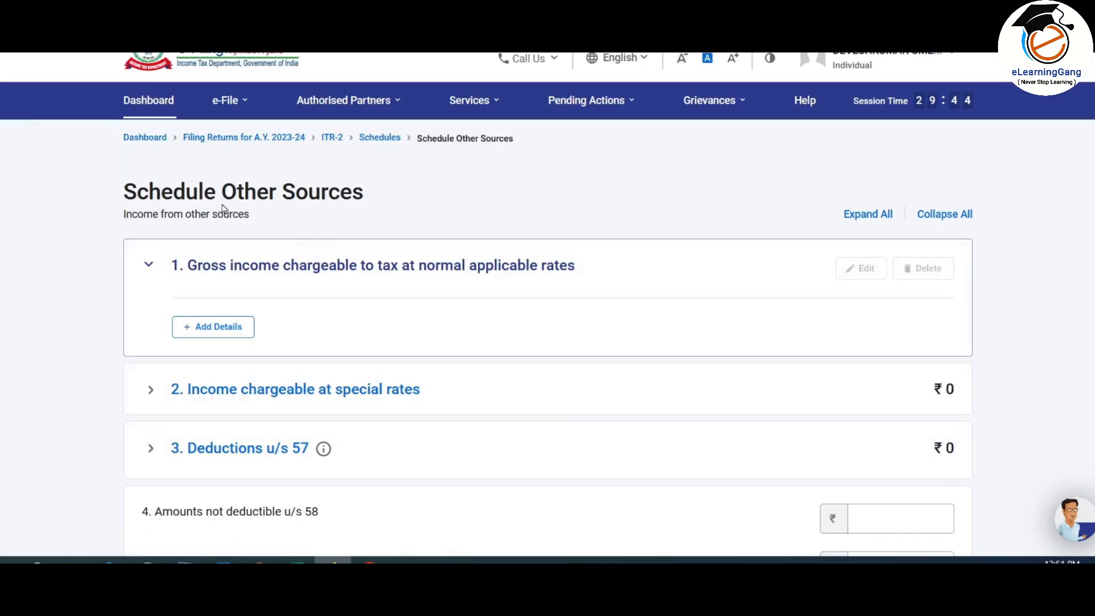
pyautogui.scroll(-10, 573, 228)
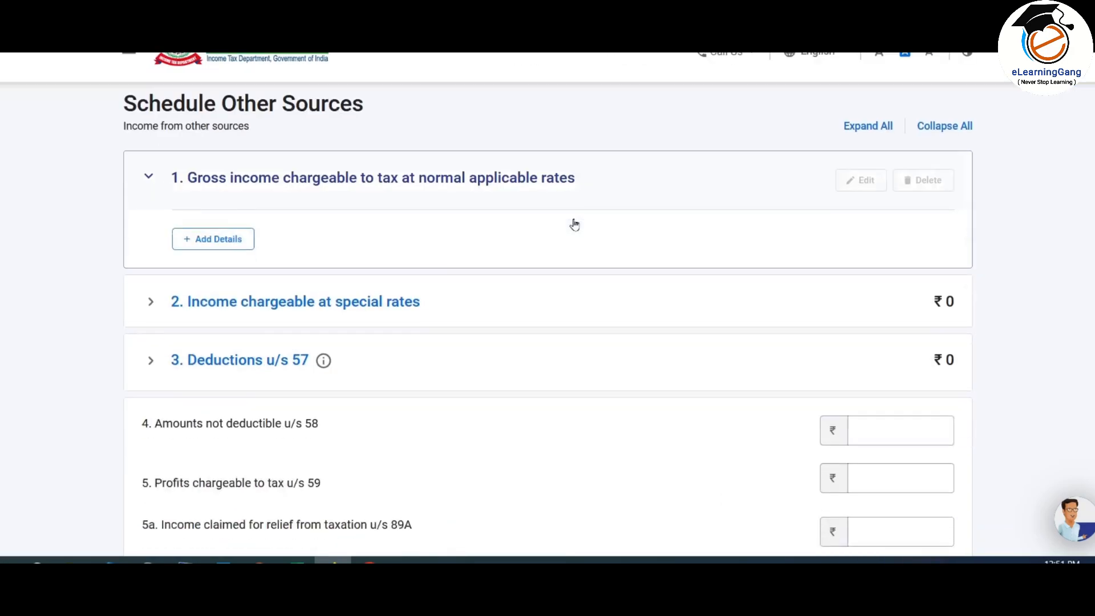
pyautogui.scroll(10, 575, 243)
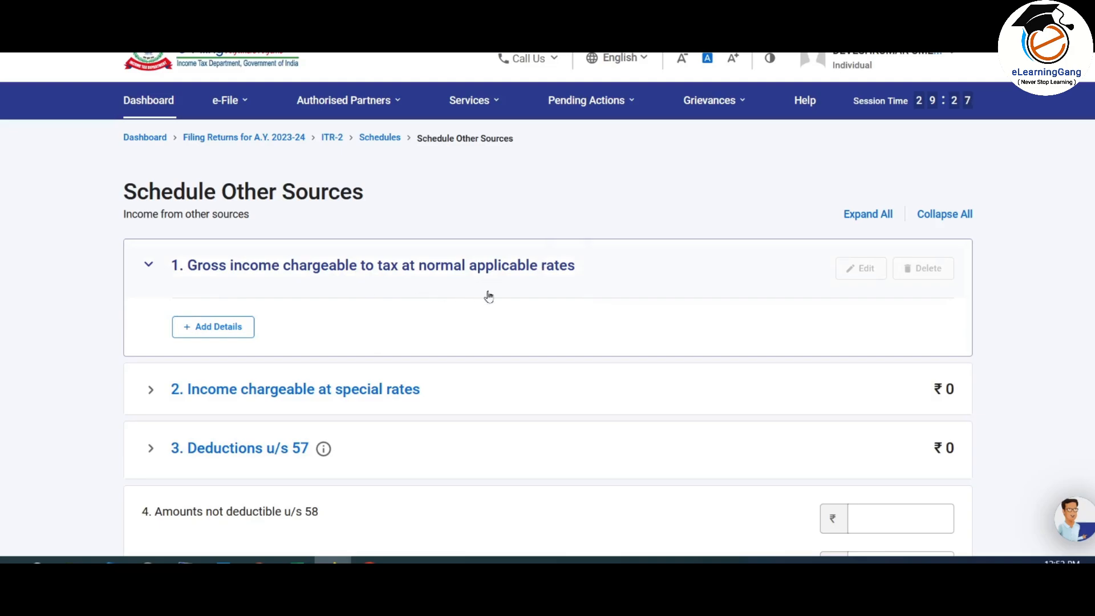
pyautogui.click(214, 329)
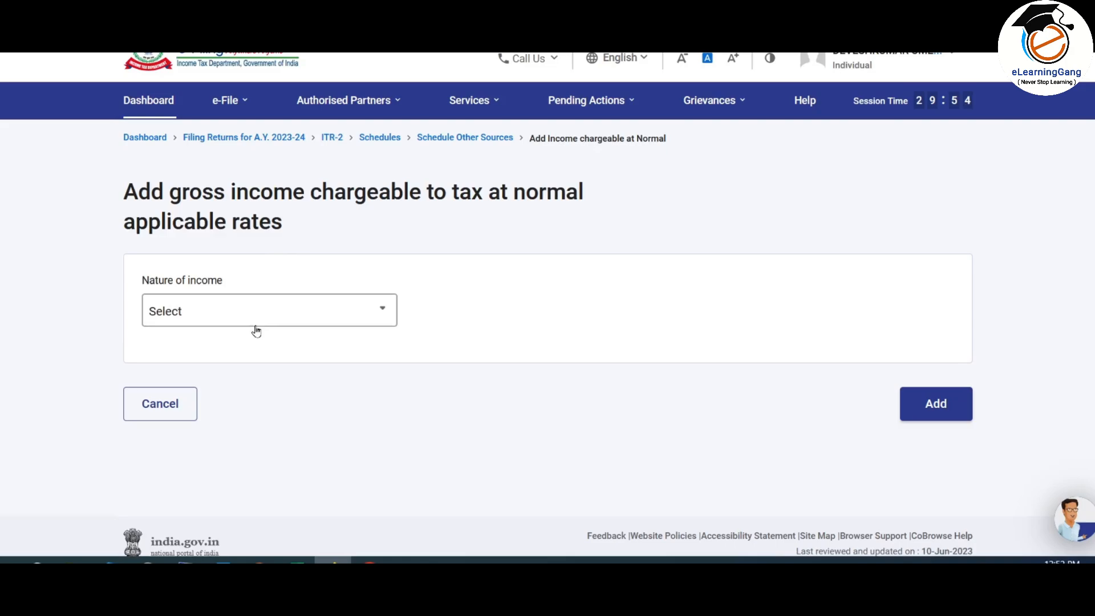
# Step: Choose 'b. Interest, Gross' as nature of income and clear the Savings Bank, Deposits and Refund amounts
pyautogui.click(349, 311)
pyautogui.moveTo(391, 351)
pyautogui.mouseDown()
pyautogui.moveTo(396, 422)
pyautogui.moveTo(396, 355)
pyautogui.mouseUp()
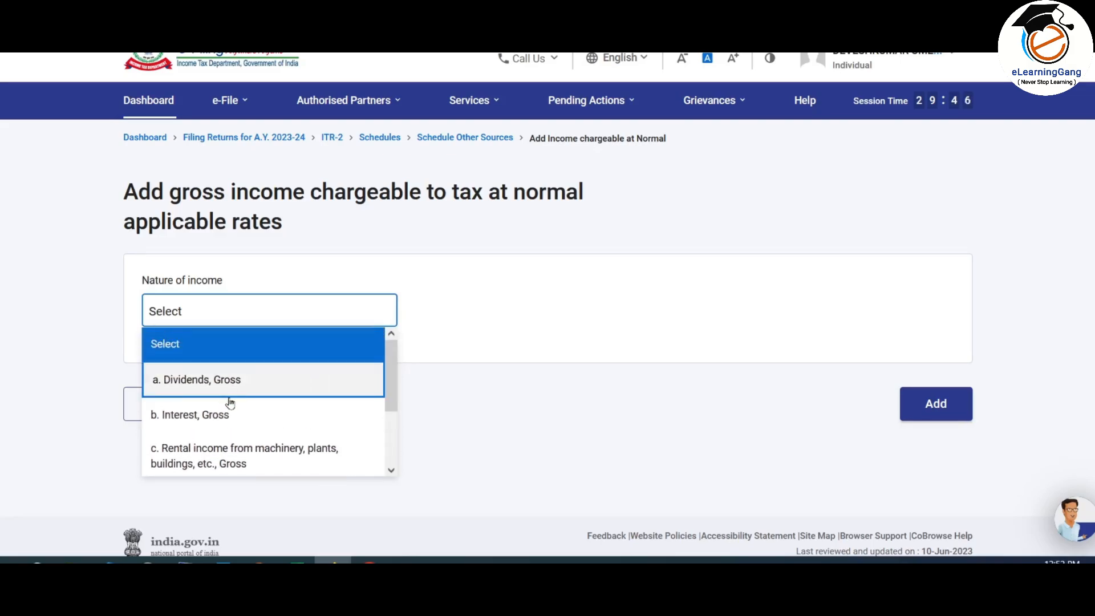
pyautogui.click(220, 415)
pyautogui.scroll(-2, 313, 268)
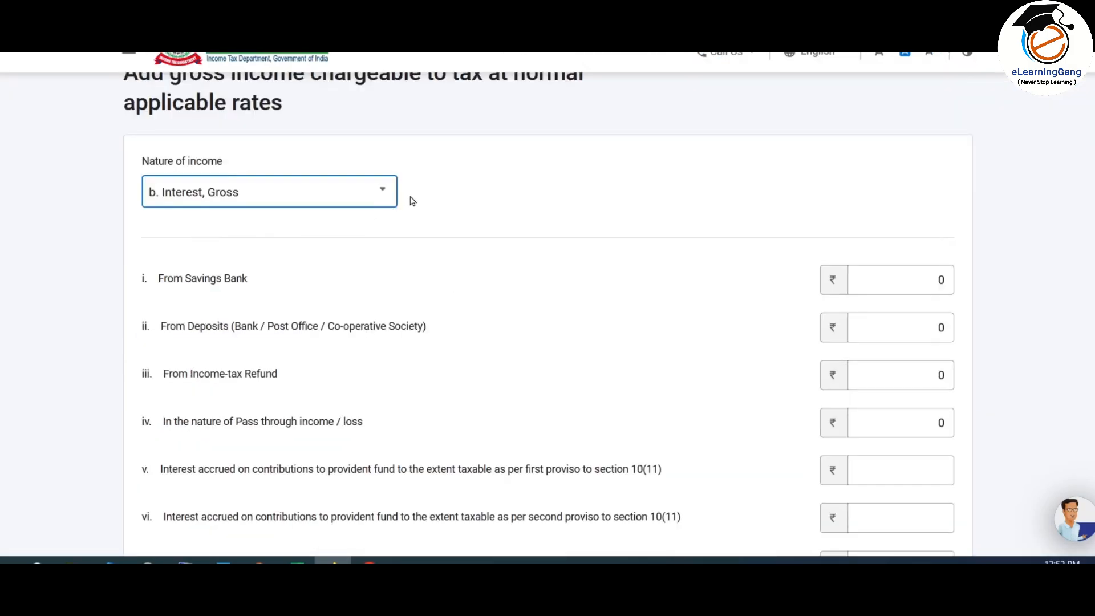
pyautogui.scroll(-3, 425, 194)
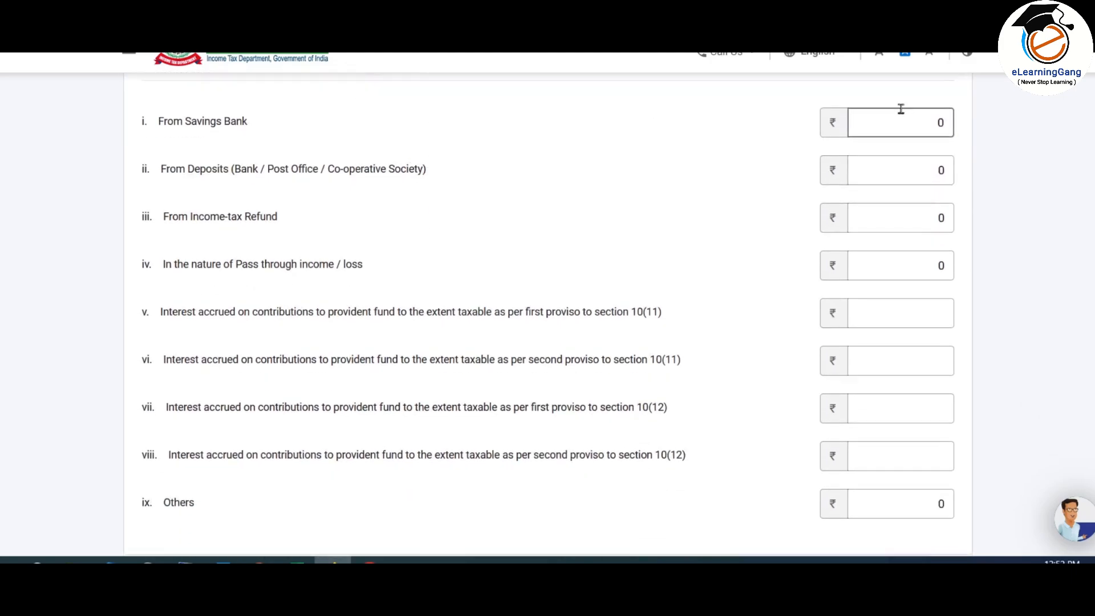
pyautogui.click(884, 123)
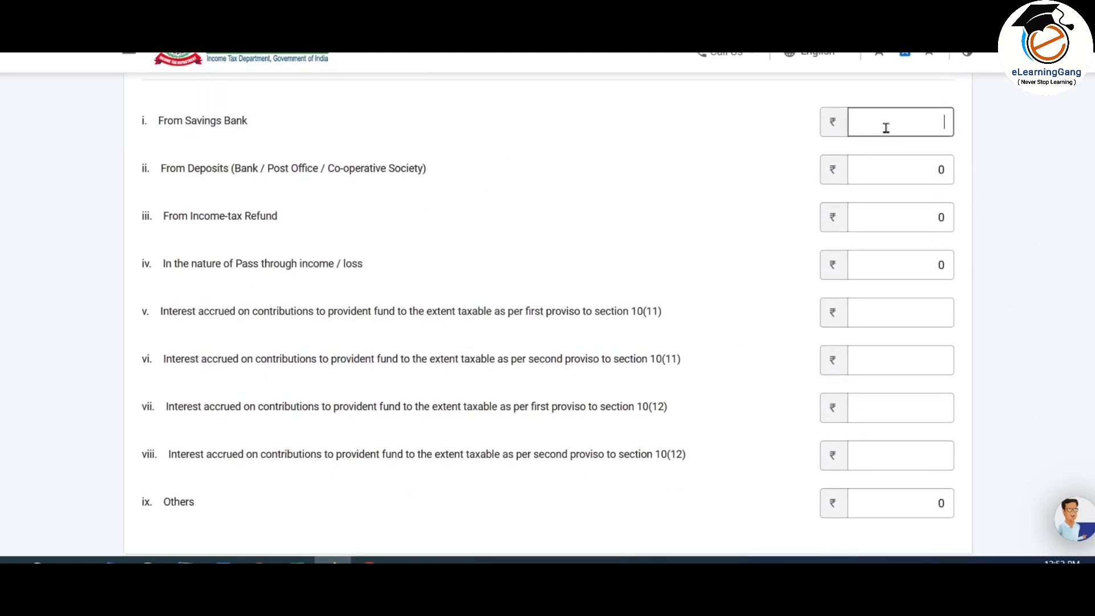
pyautogui.click(890, 170)
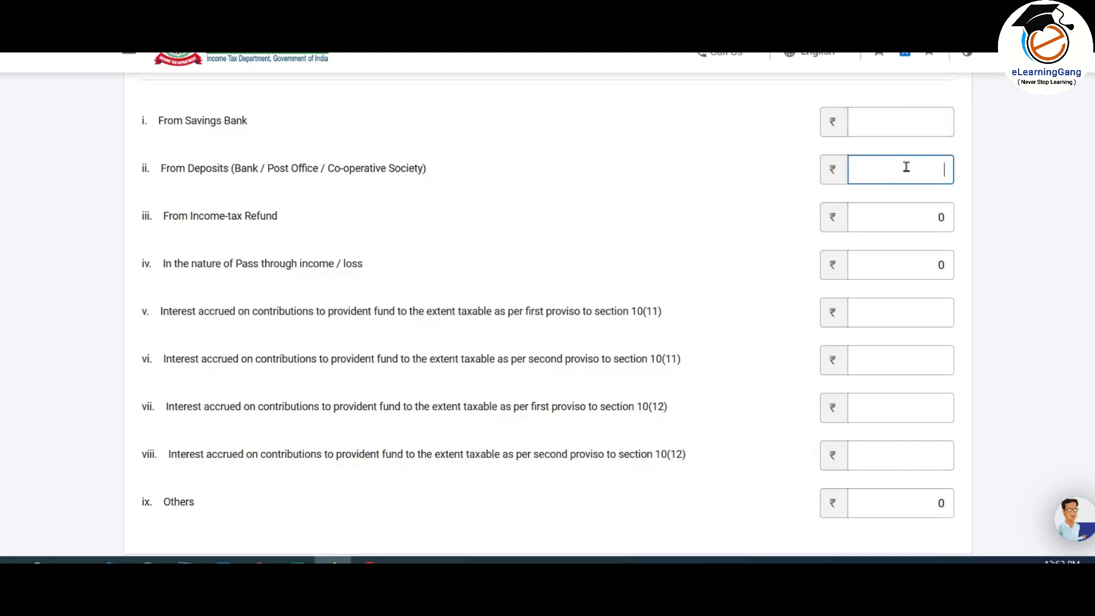
pyautogui.click(875, 215)
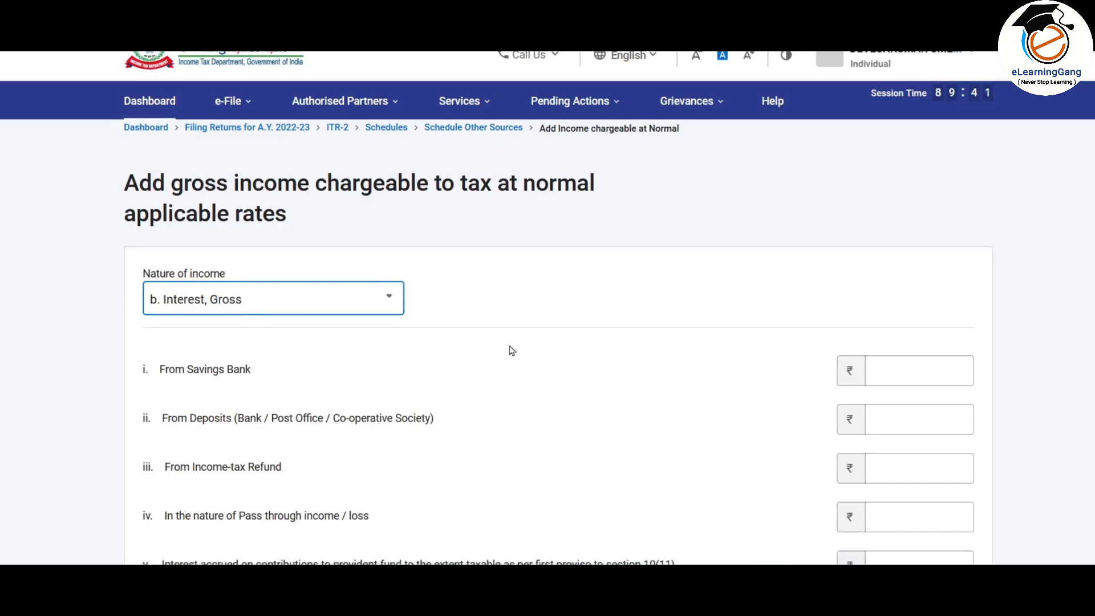
# Step: Enter 1100 from Savings Bank and 10000 from Deposits, then add the ₹11,100 interest entry
pyautogui.scroll(-2, 511, 350)
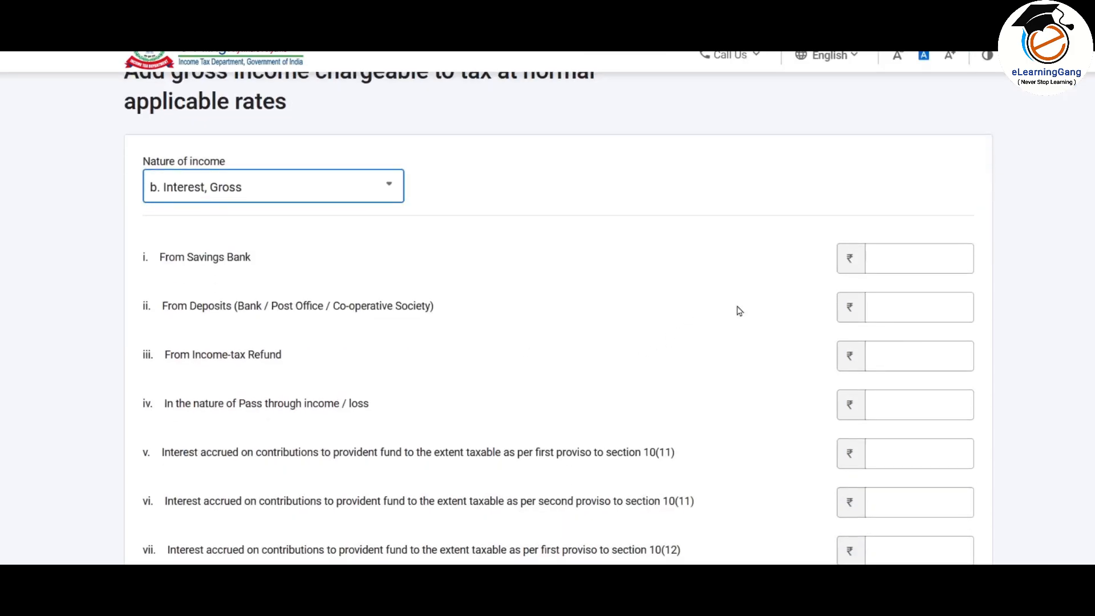
pyautogui.click(903, 261)
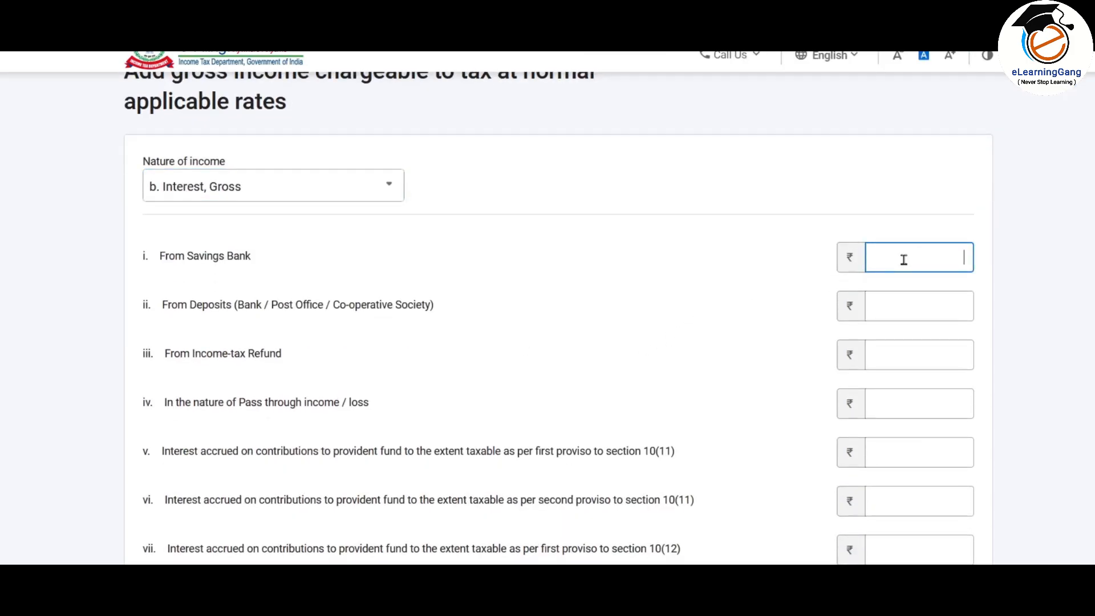
pyautogui.write('1100')
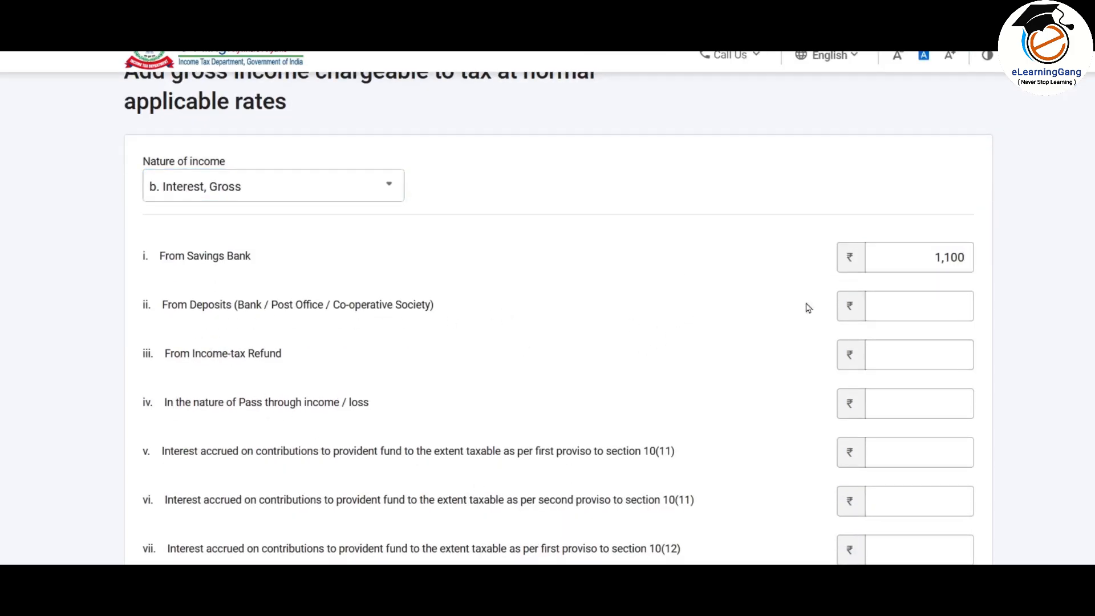
pyautogui.click(909, 308)
pyautogui.write('100000')
pyautogui.scroll(-1, 546, 361)
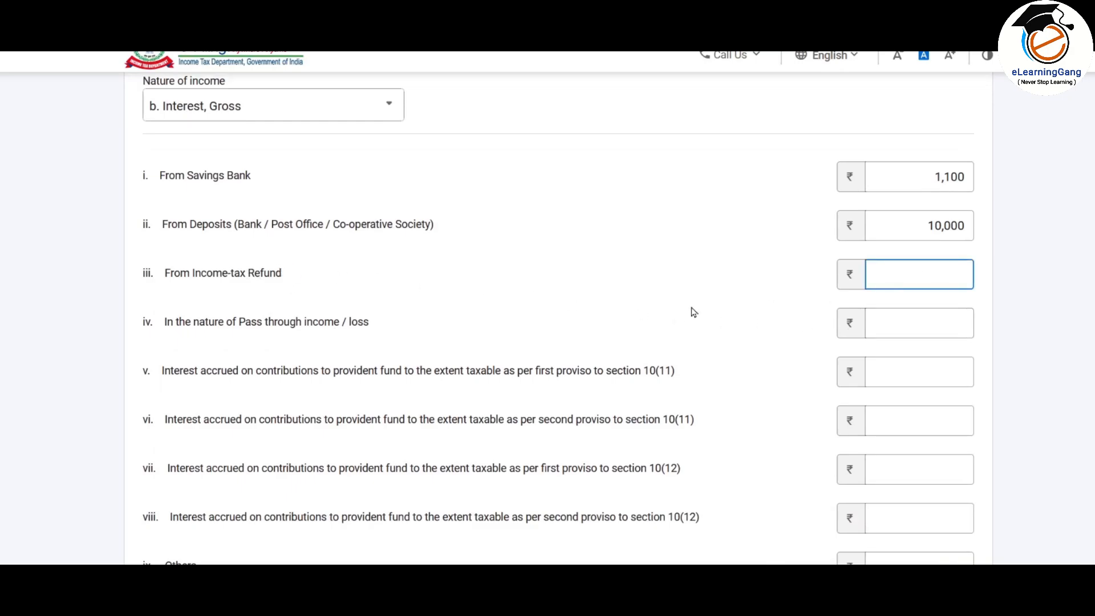
pyautogui.scroll(-2, 693, 312)
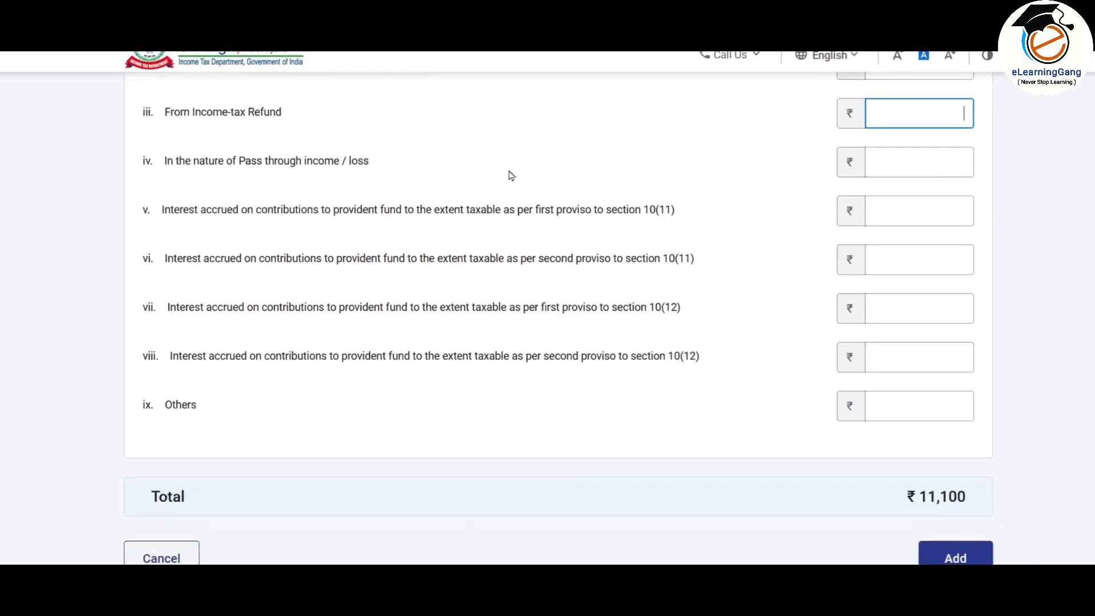
pyautogui.scroll(2, 586, 320)
pyautogui.scroll(-1, 587, 289)
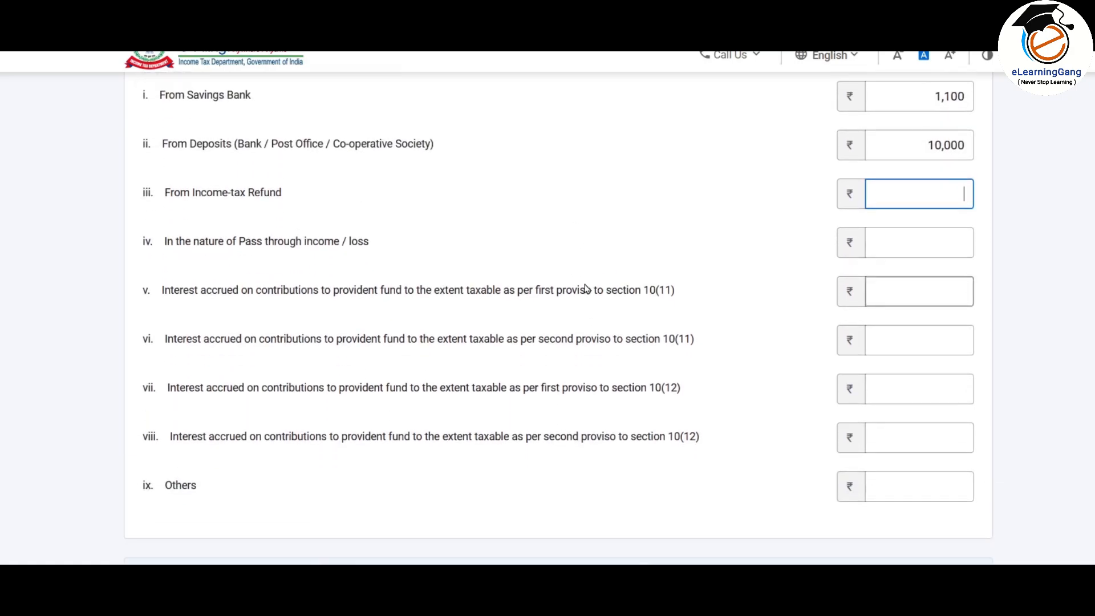
pyautogui.scroll(-2, 586, 289)
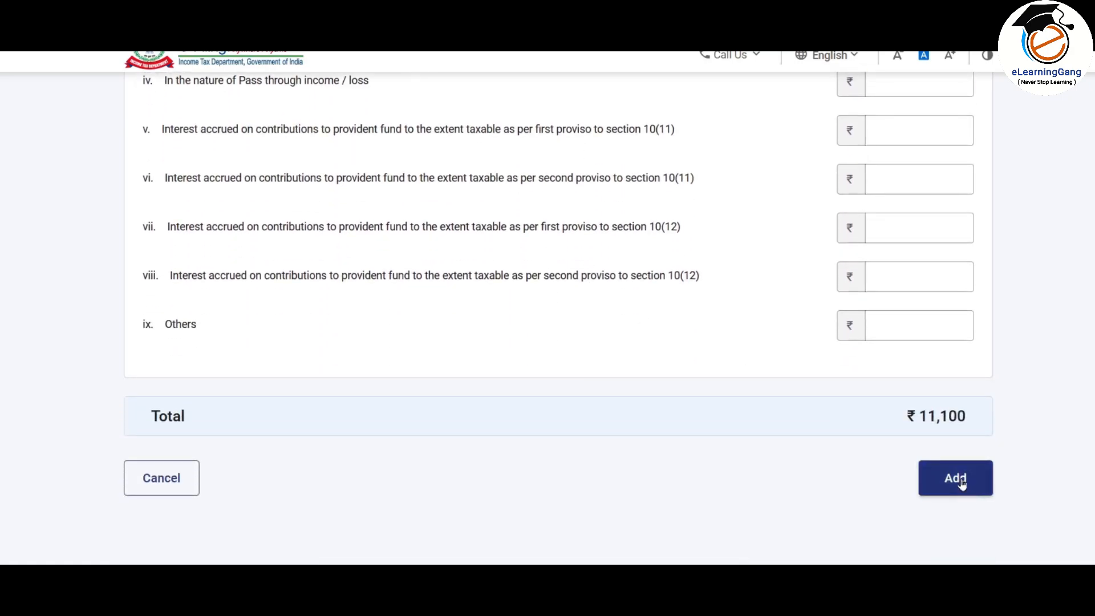
pyautogui.click(961, 484)
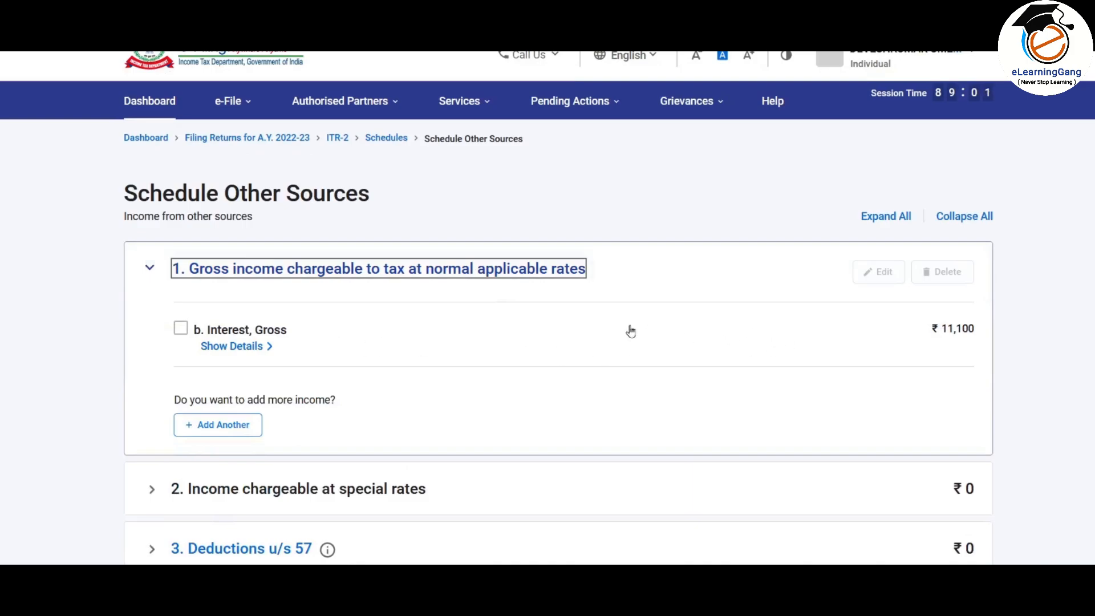
# Step: Add a 'Dividends, Gross' other-sources income item of ₹1,500 to the schedule
pyautogui.click(226, 425)
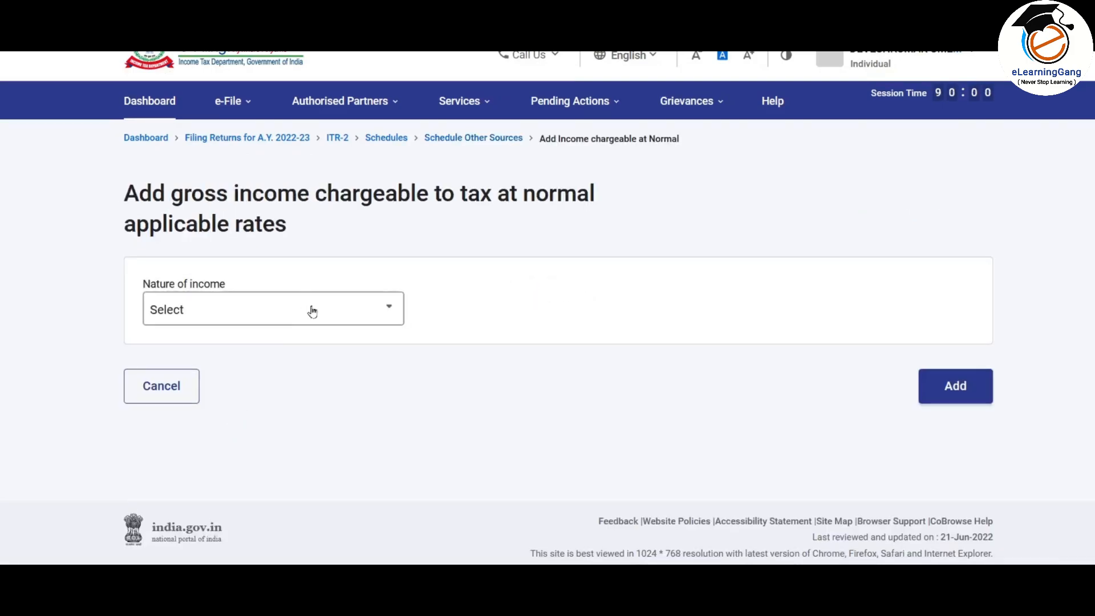
pyautogui.click(312, 311)
pyautogui.click(216, 380)
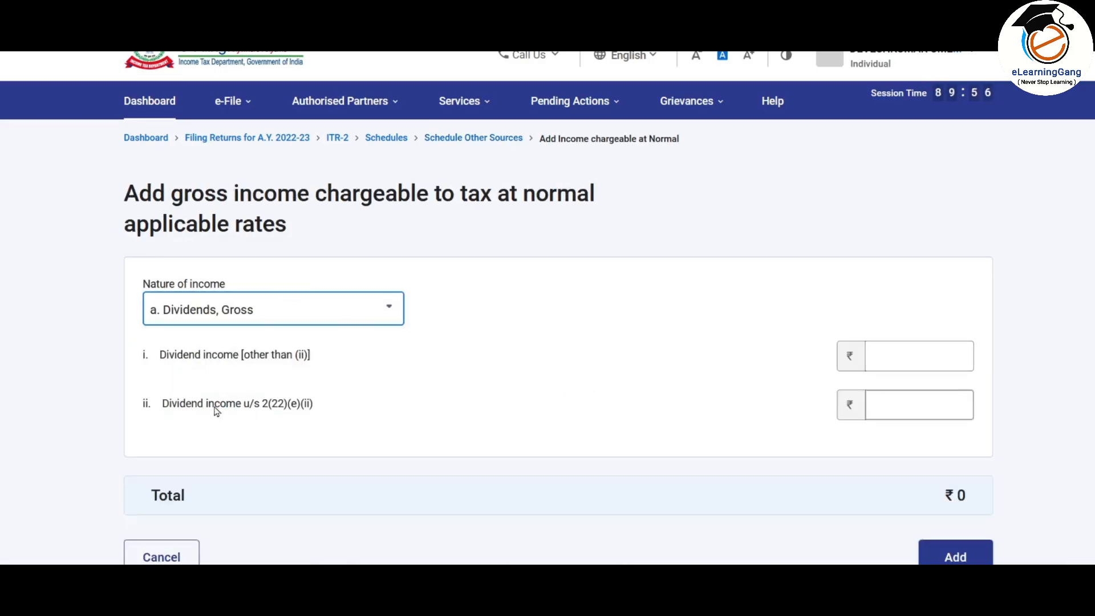
pyautogui.click(905, 354)
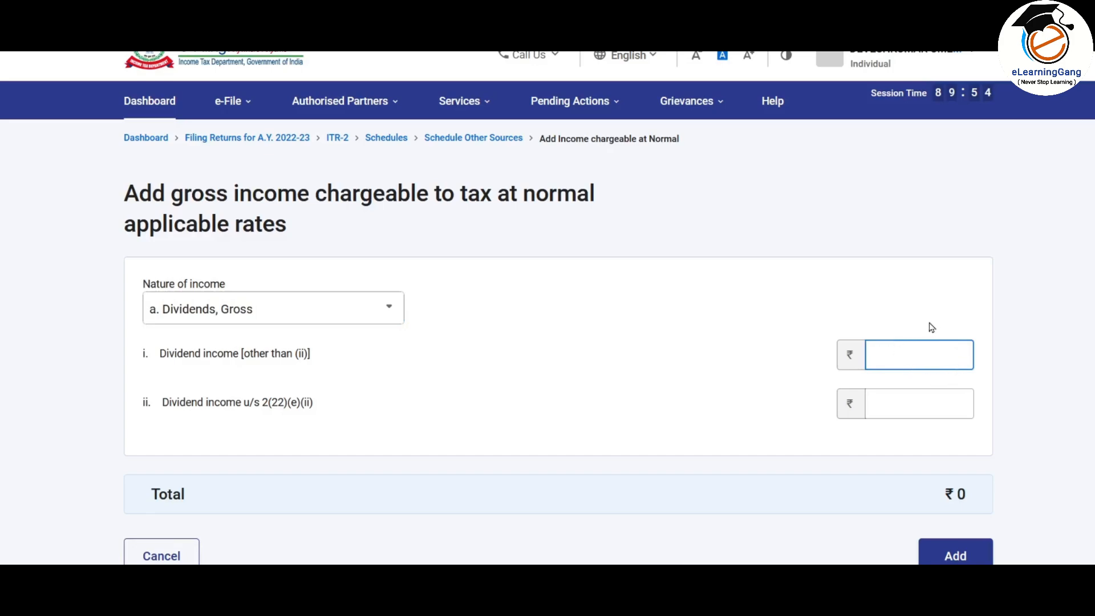
pyautogui.write('1500')
pyautogui.click(1041, 371)
pyautogui.scroll(-1, 994, 368)
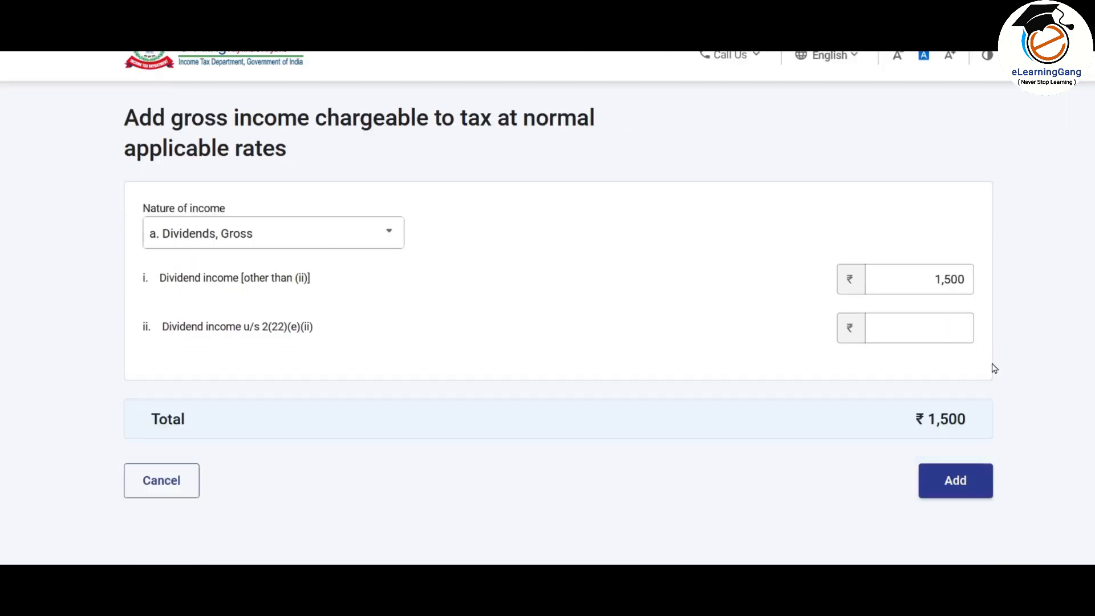
pyautogui.scroll(-2, 994, 368)
pyautogui.click(967, 366)
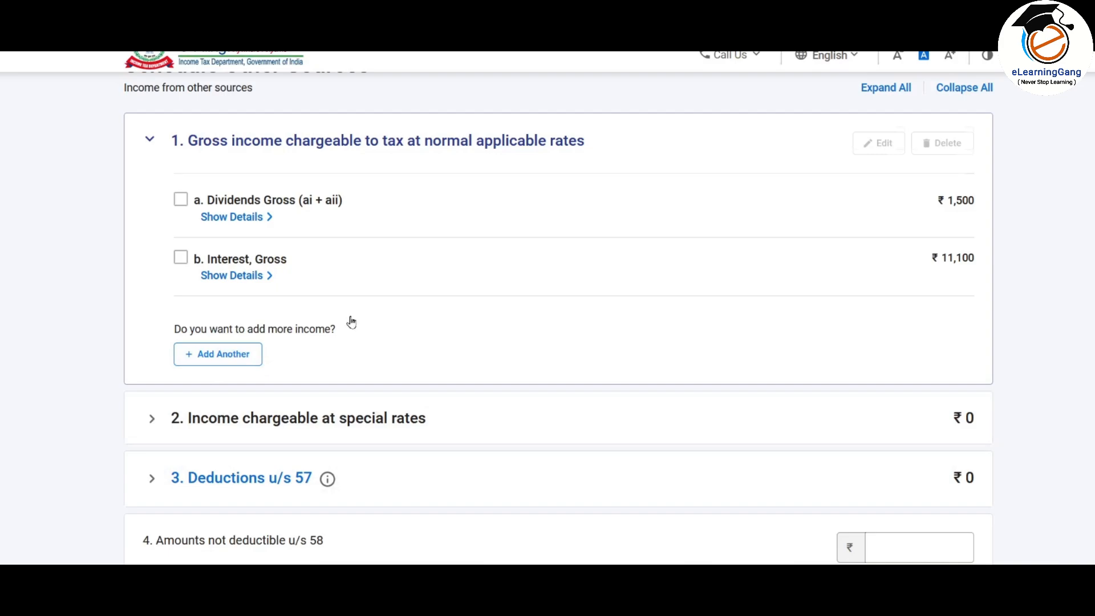
# Step: Expand the '2. Income chargeable at special rates' section
pyautogui.scroll(-1, 350, 320)
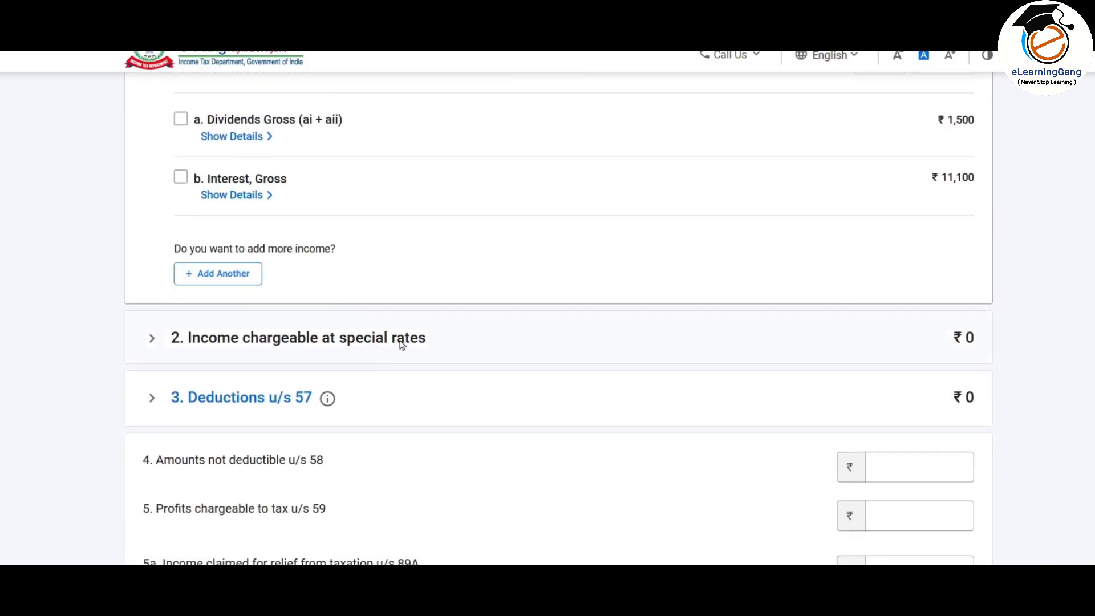
pyautogui.click(340, 346)
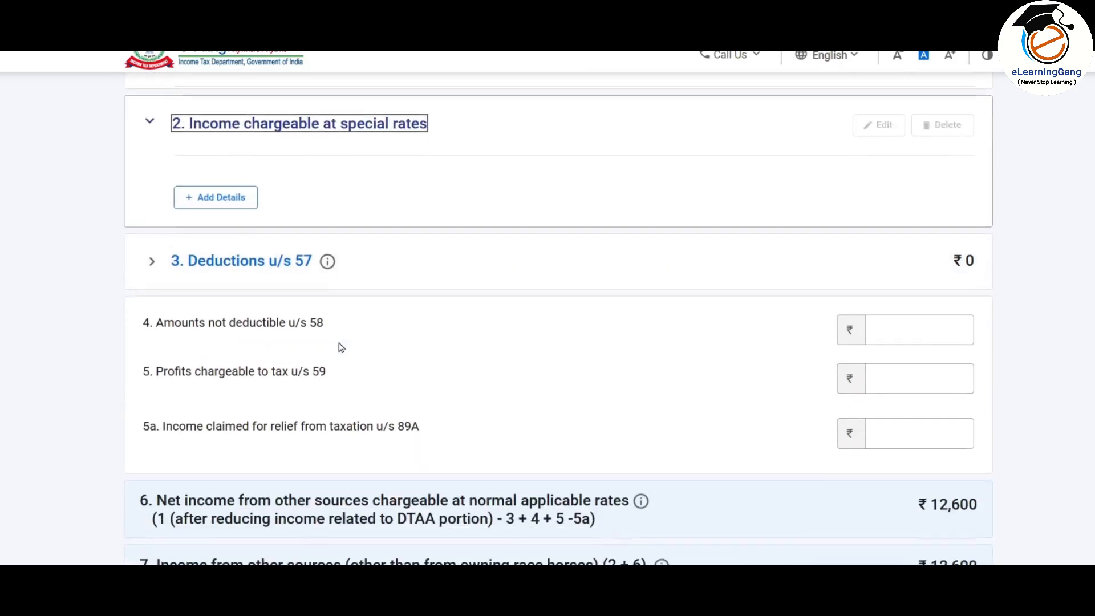
pyautogui.scroll(3, 337, 345)
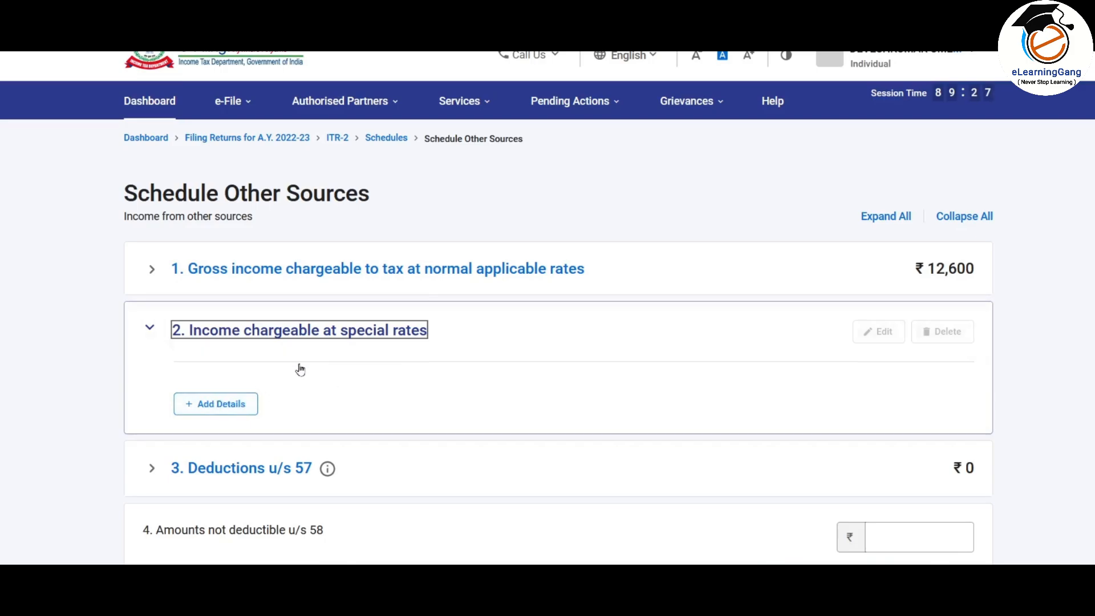
# Step: Add a special-rate entry for lottery and crossword puzzle winnings u/s 115BB of ₹30,000
pyautogui.click(227, 408)
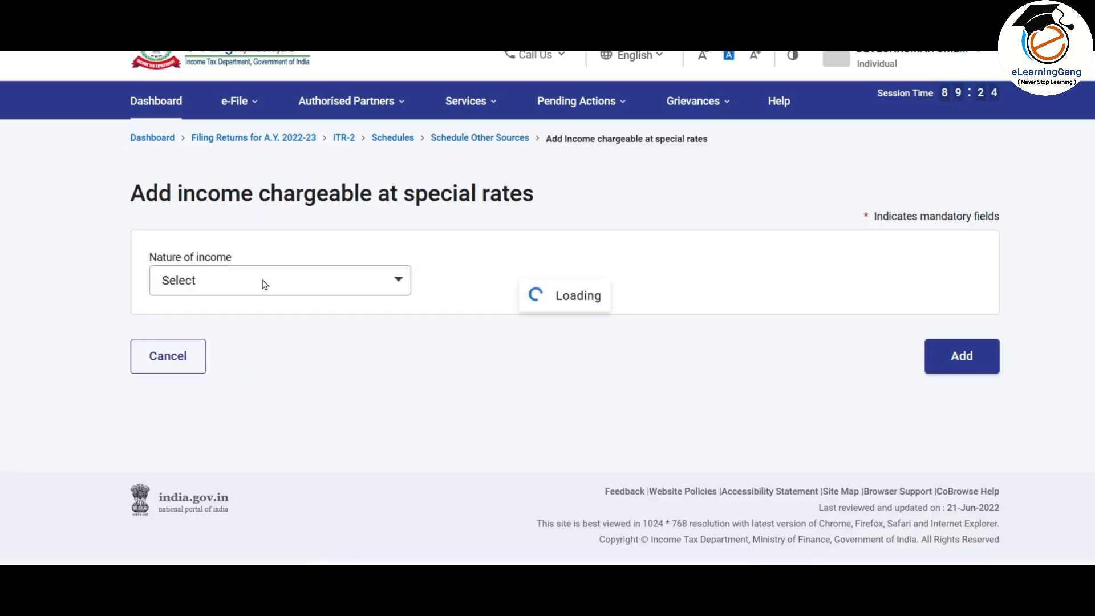
pyautogui.click(265, 285)
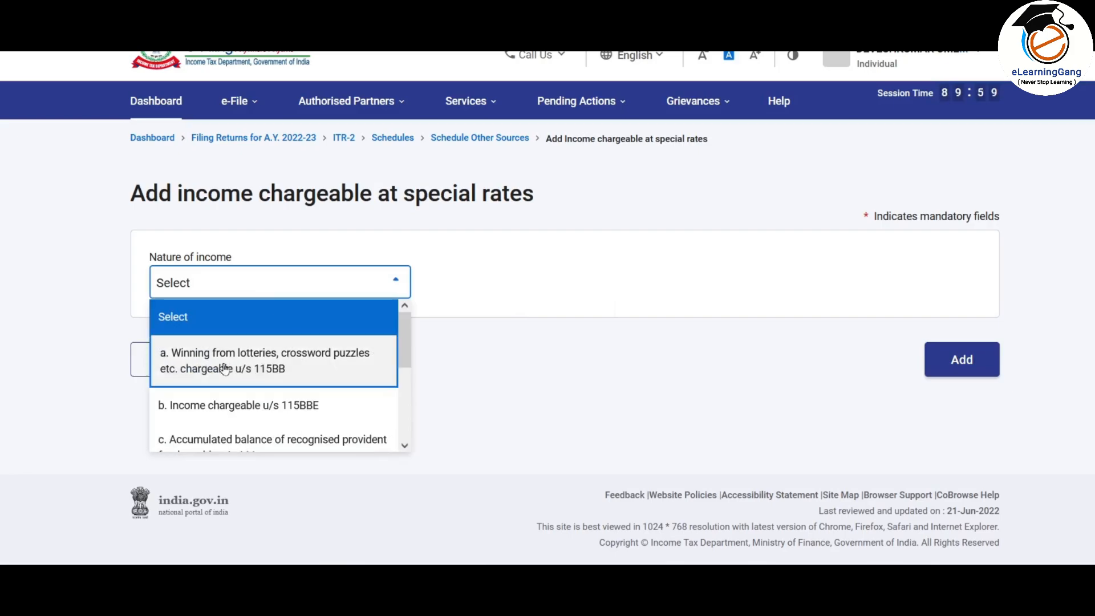
pyautogui.click(260, 368)
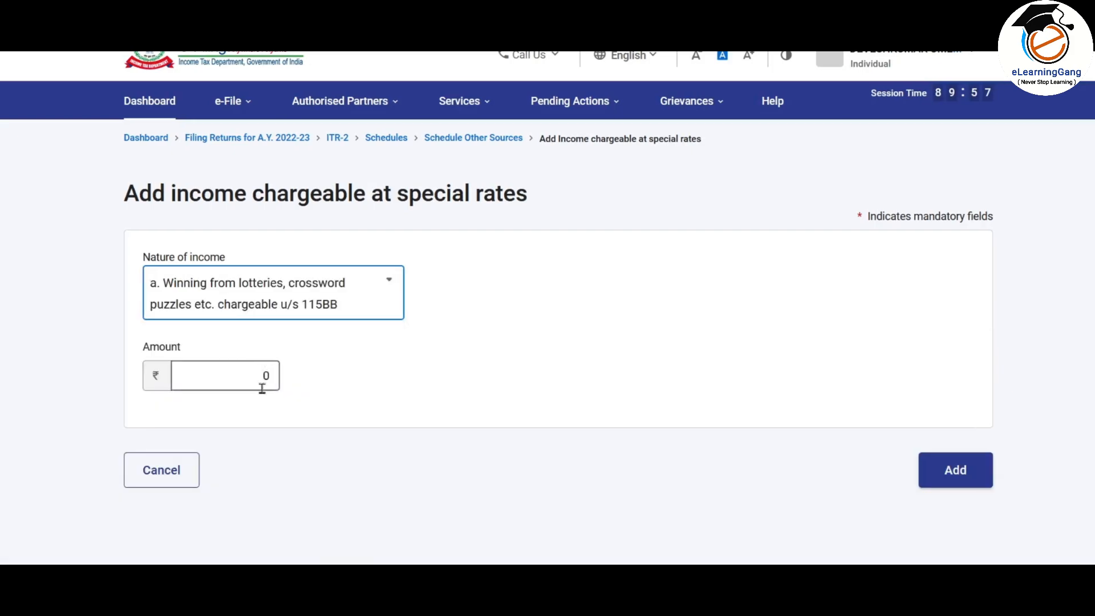
pyautogui.click(226, 371)
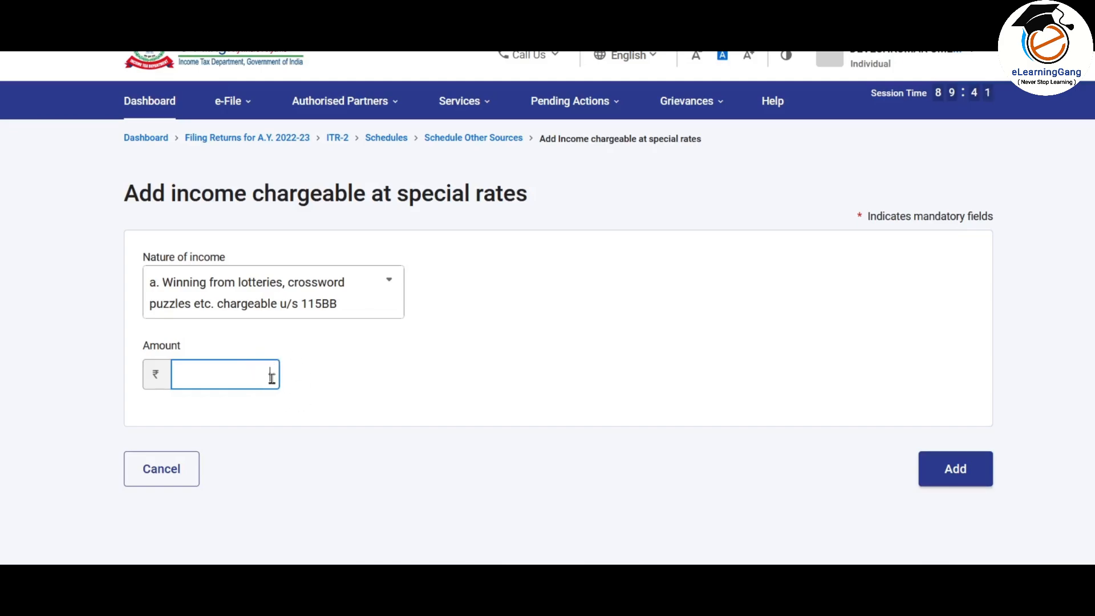
pyautogui.hotkey('alt', 'Tab')
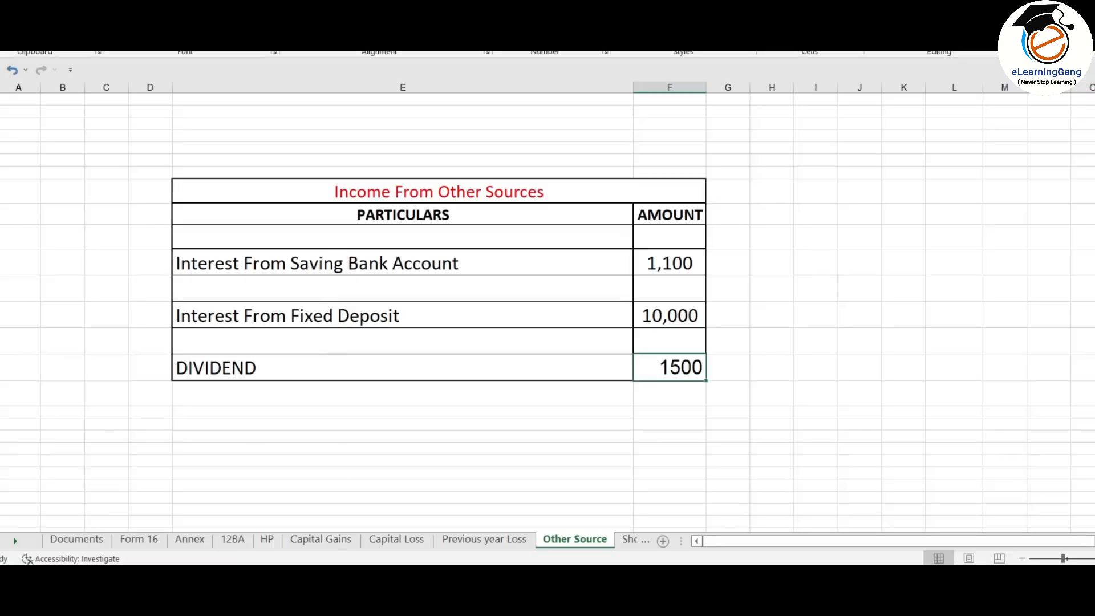
pyautogui.hotkey('alt', 'Tab')
pyautogui.click(249, 375)
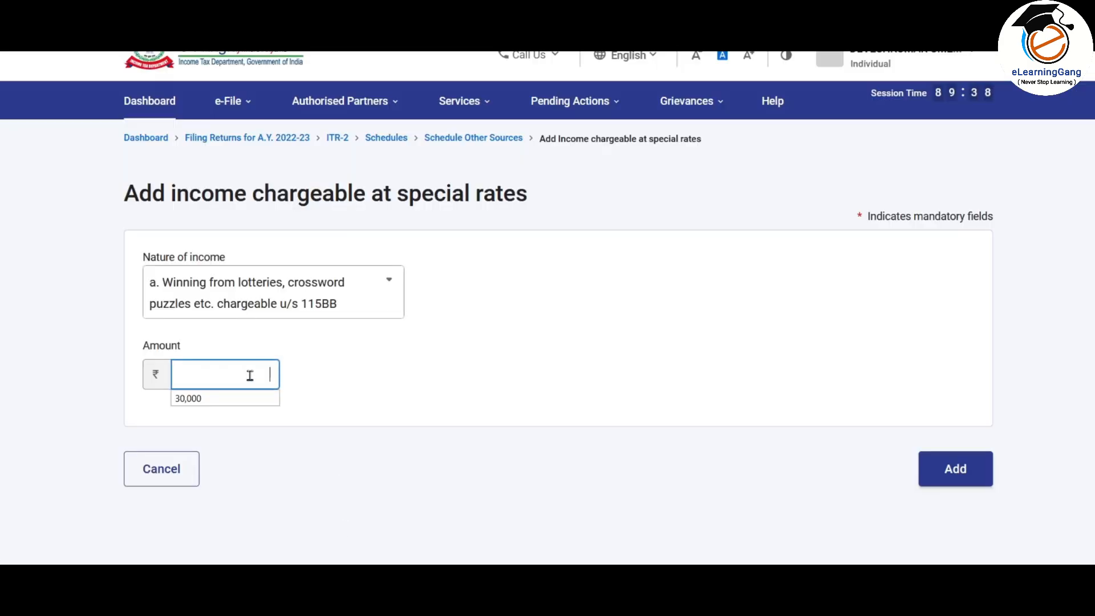
pyautogui.click(251, 398)
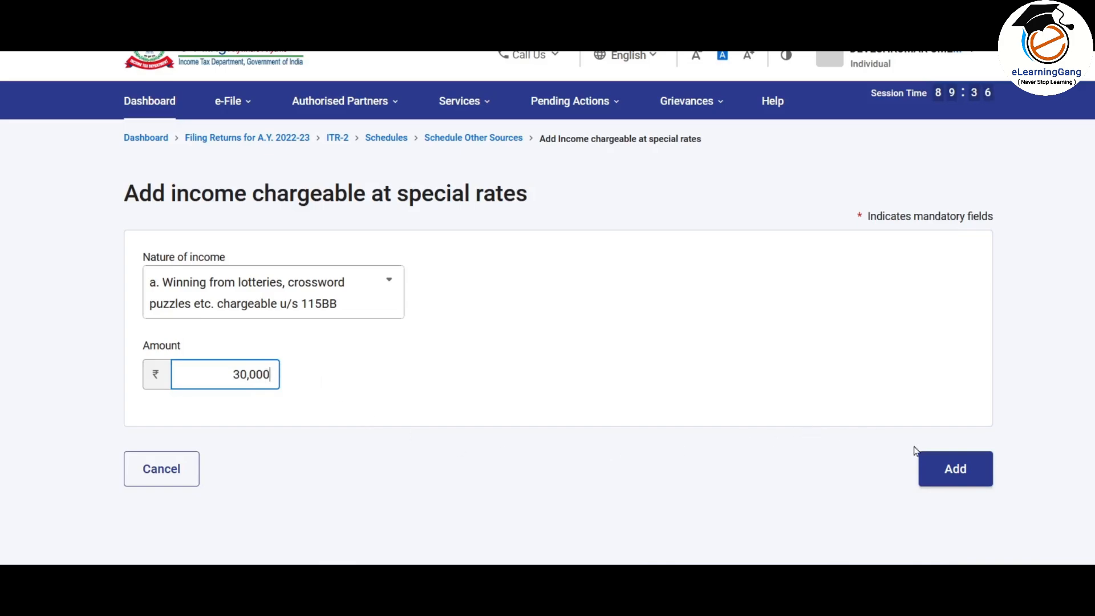
pyautogui.click(966, 471)
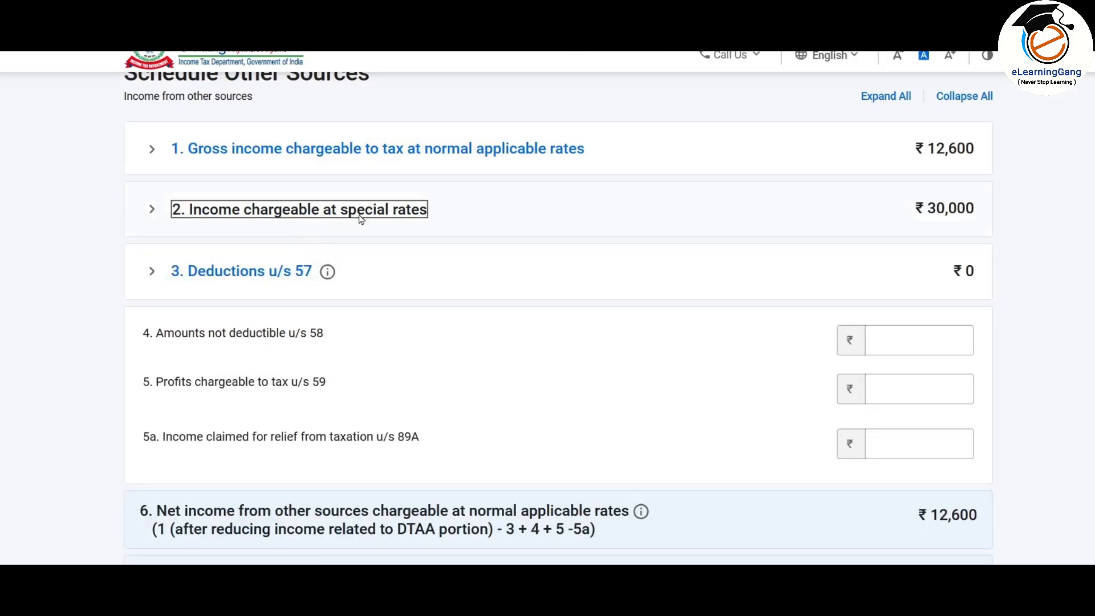
# Step: Recheck the ₹30,000 special-rate entry, cancel a Deductions u/s 57 row unsaved, then select the u/s 58 amount field
pyautogui.click(379, 215)
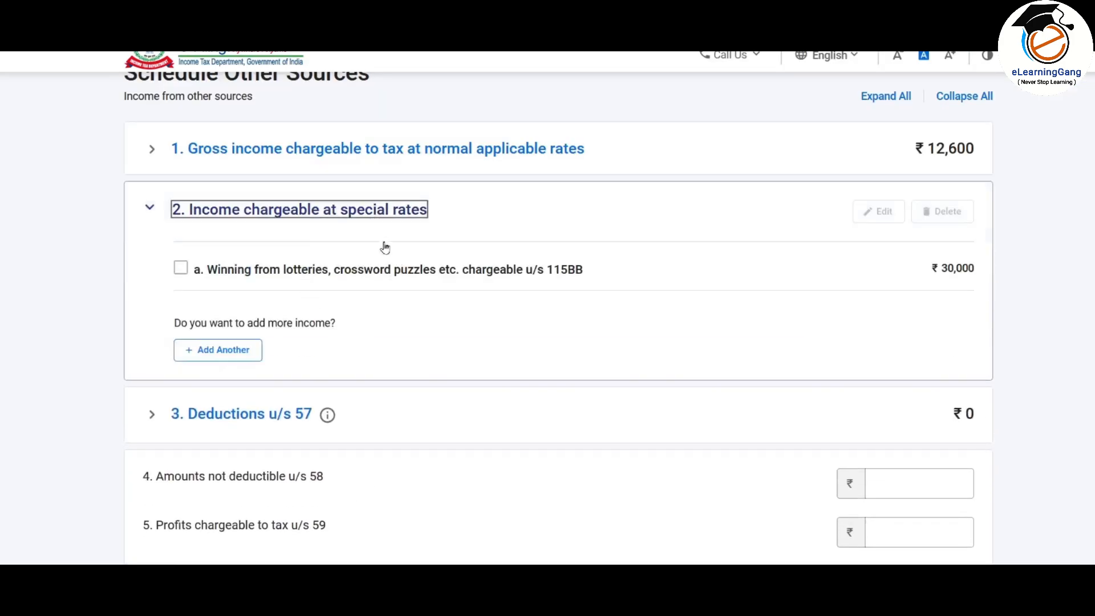
pyautogui.click(361, 211)
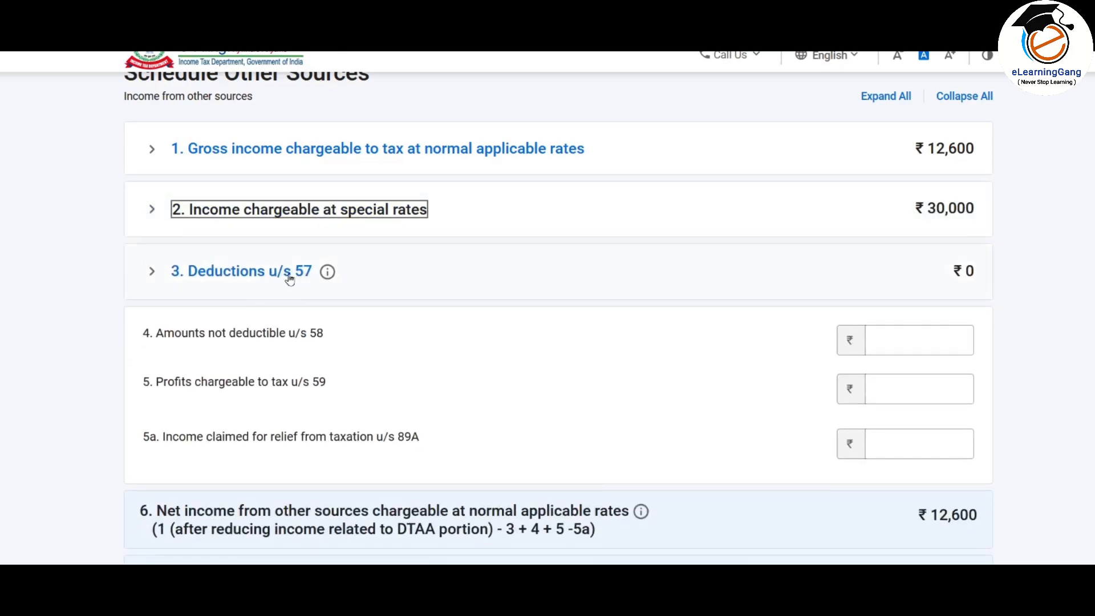
pyautogui.click(302, 276)
pyautogui.click(247, 334)
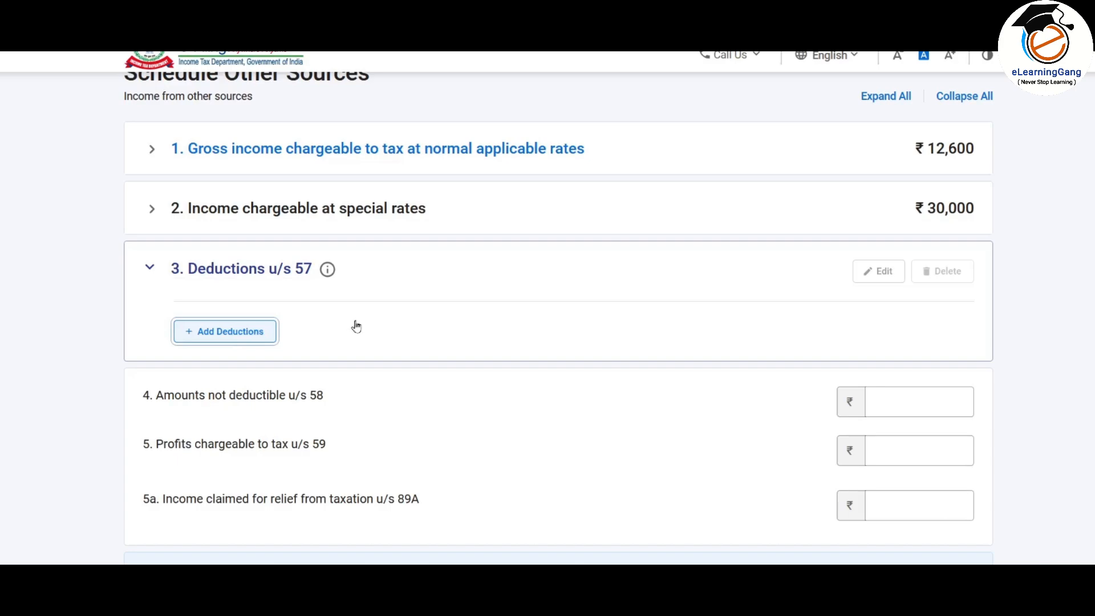
pyautogui.scroll(-2, 523, 352)
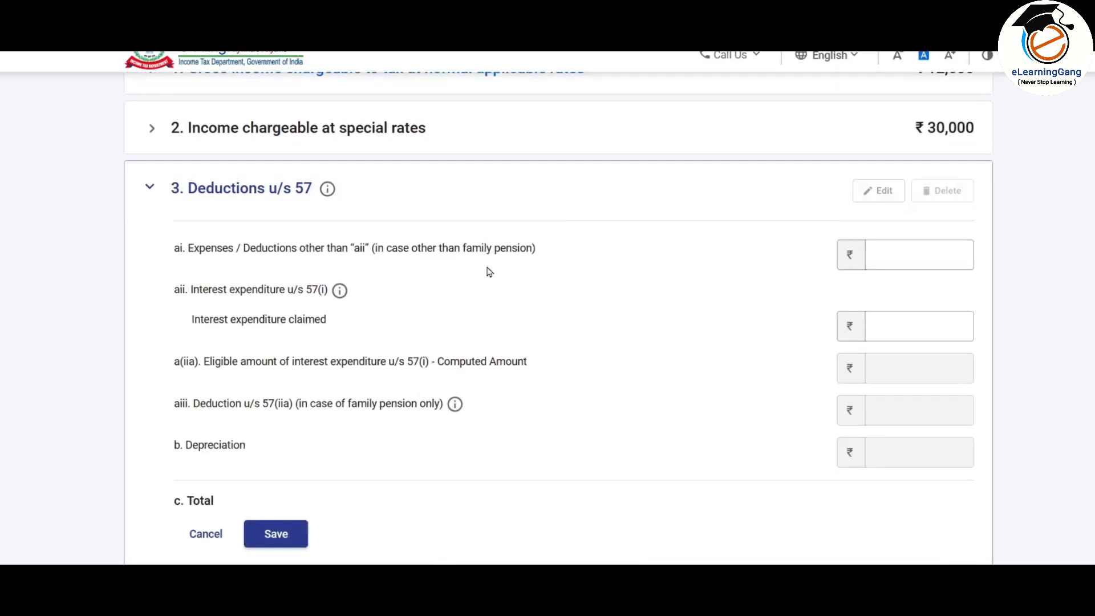
pyautogui.scroll(-1, 602, 279)
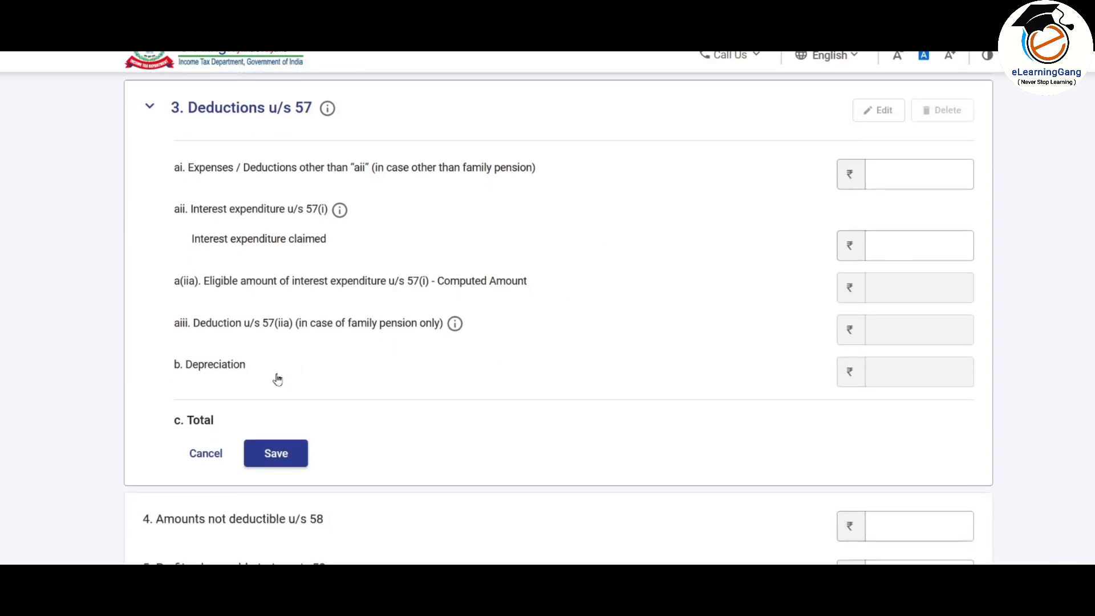
pyautogui.click(204, 457)
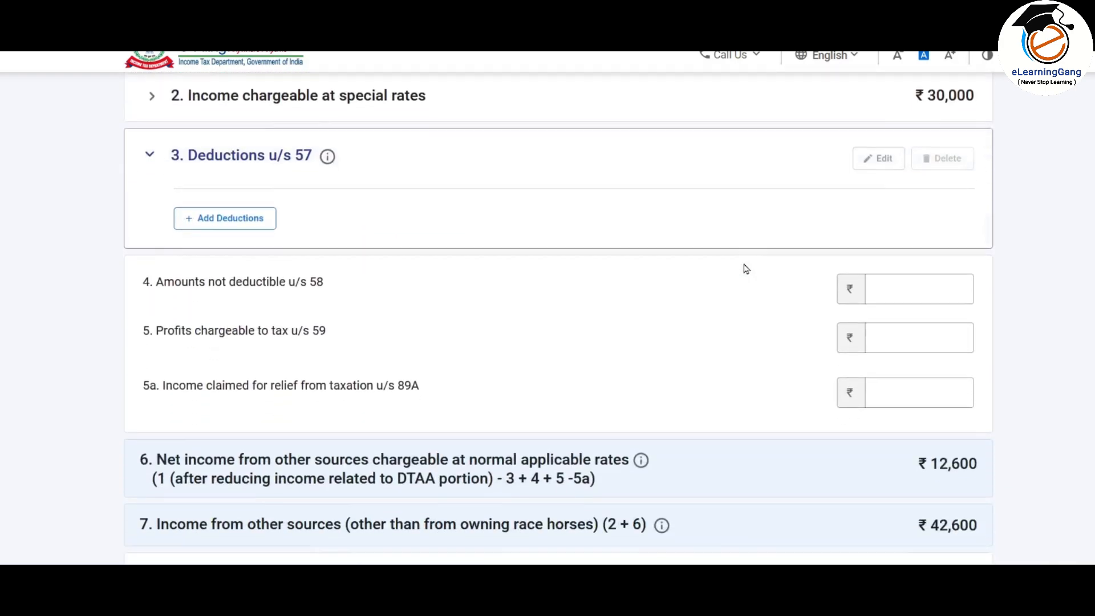
pyautogui.scroll(-1, 746, 269)
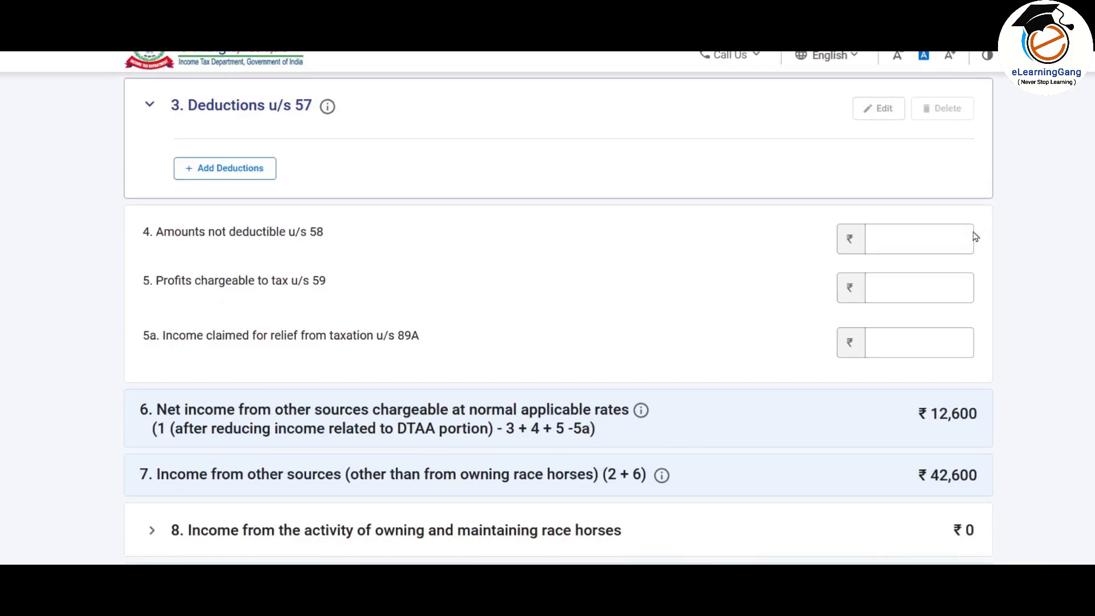
pyautogui.click(952, 239)
# Step: Expand item 8 race-horse income, open its entry form, and cancel without adding anything
pyautogui.scroll(-3, 480, 308)
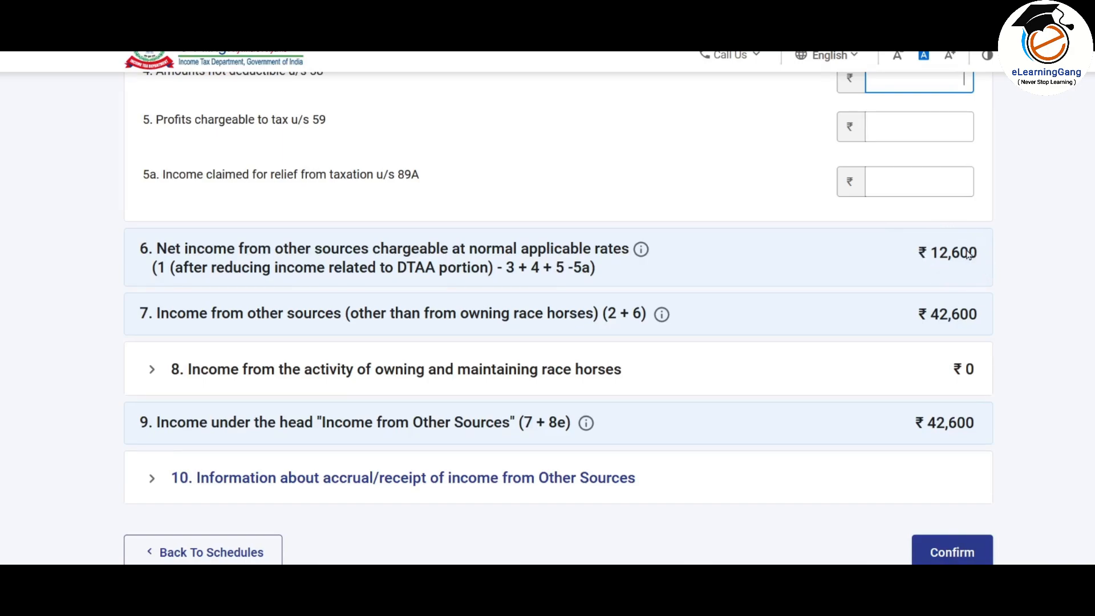
pyautogui.scroll(-2, 959, 253)
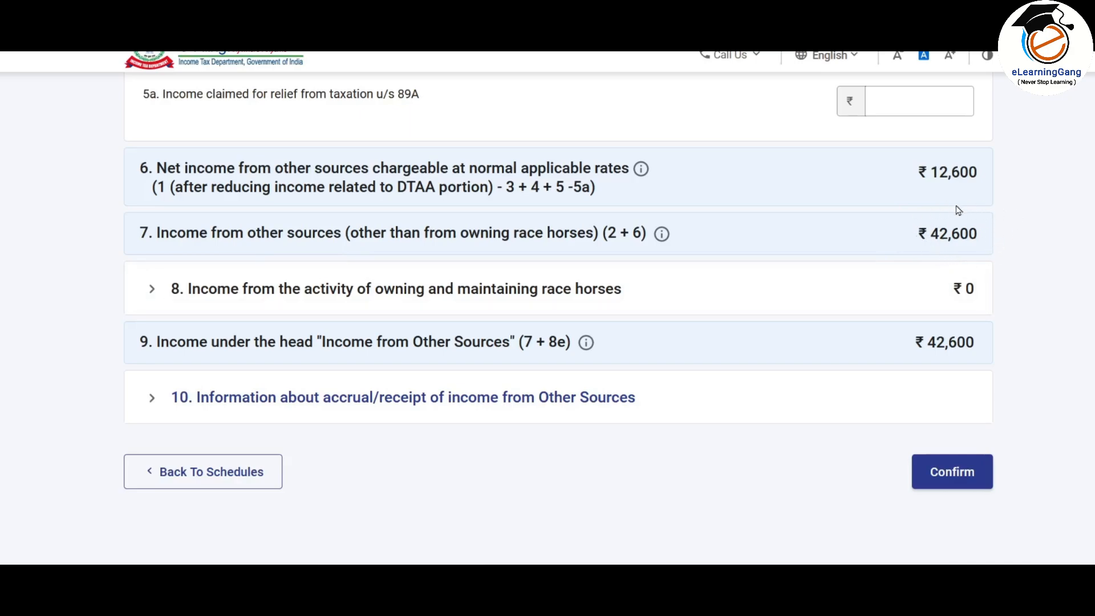
pyautogui.scroll(-2, 959, 210)
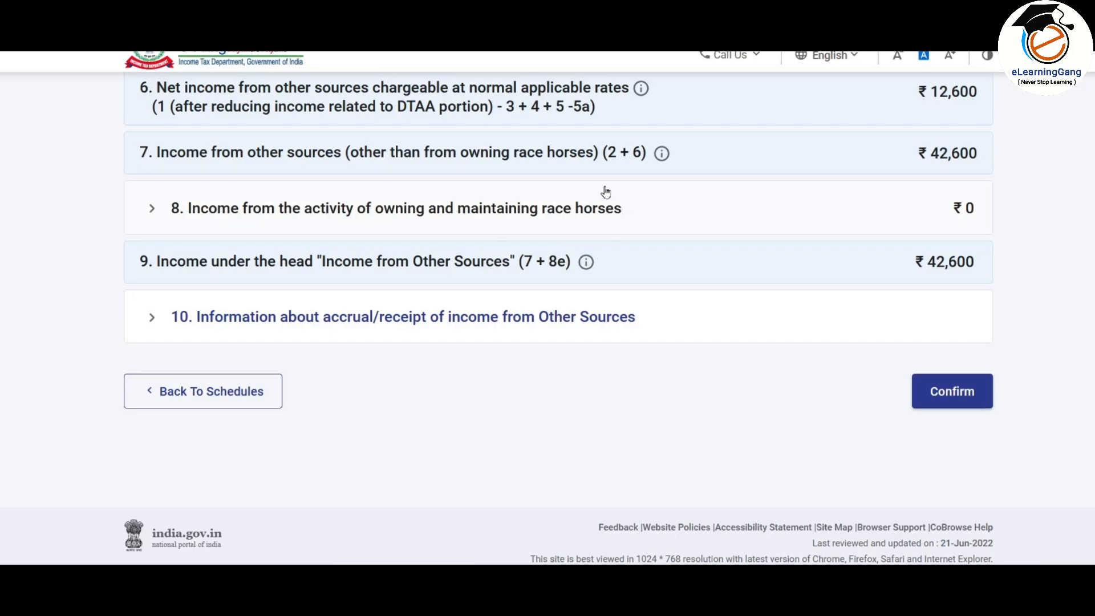
pyautogui.click(307, 216)
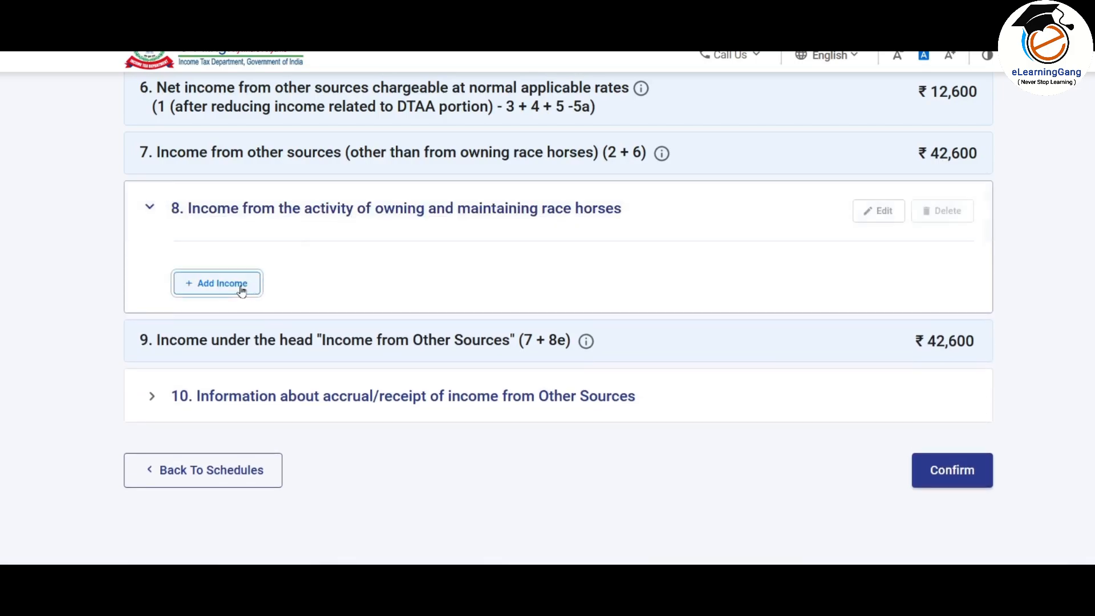
pyautogui.click(241, 289)
pyautogui.scroll(-2, 367, 391)
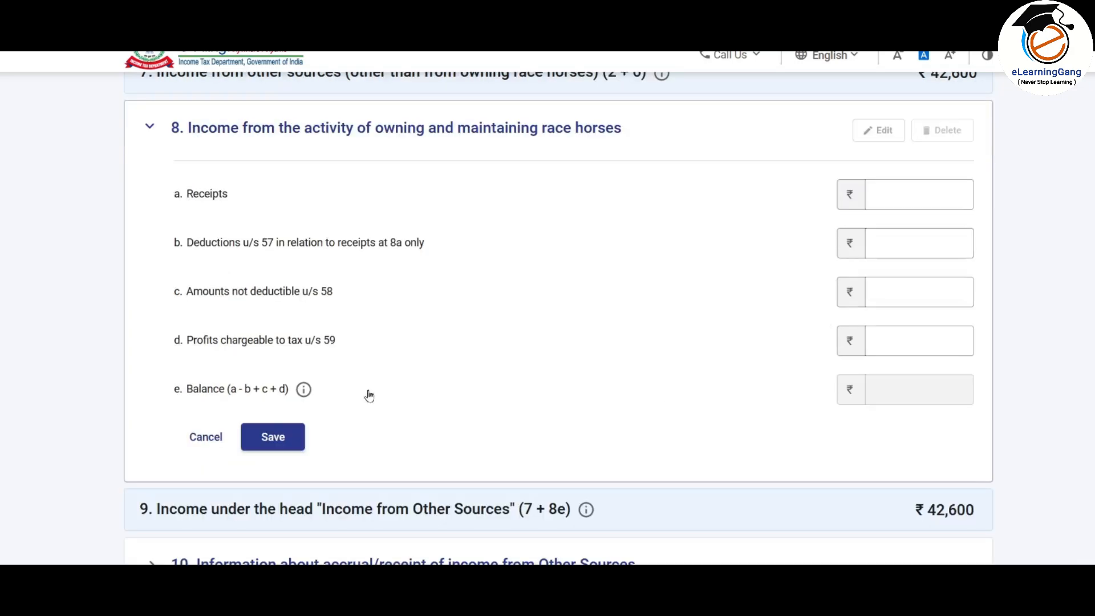
pyautogui.click(206, 437)
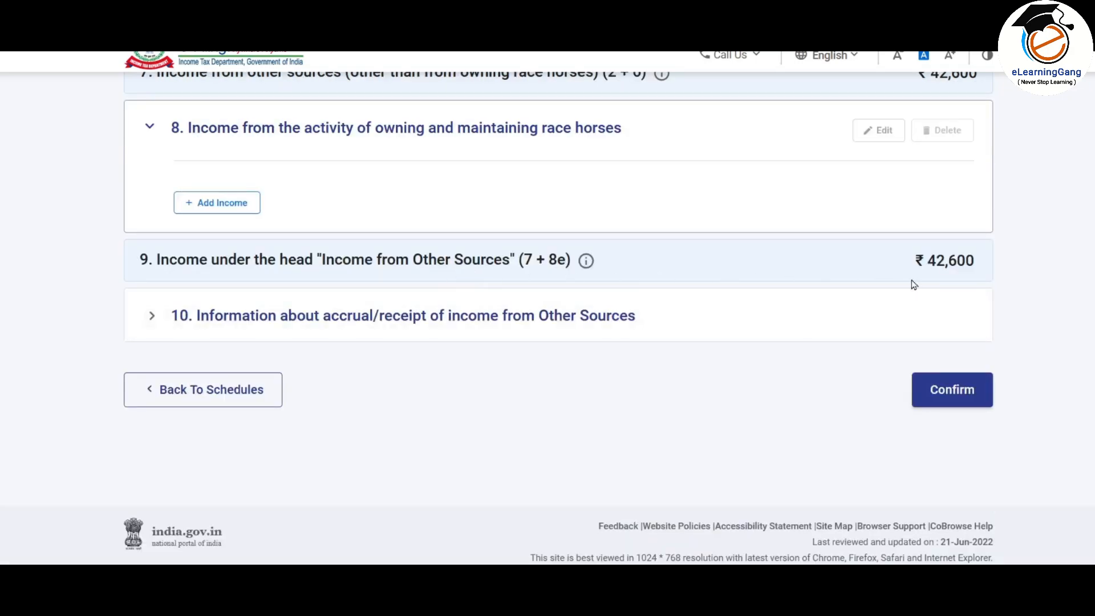
# Step: Expand the accrual/receipt of income table and locate the lottery row's period amounts
pyautogui.click(342, 316)
pyautogui.scroll(-5, 560, 276)
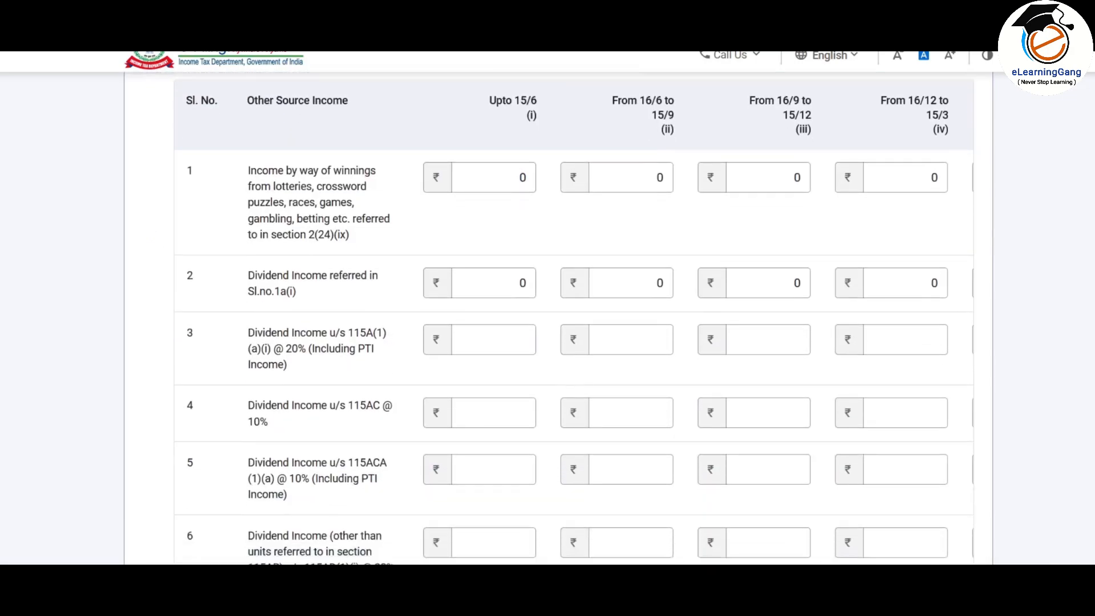
pyautogui.scroll(2, 560, 319)
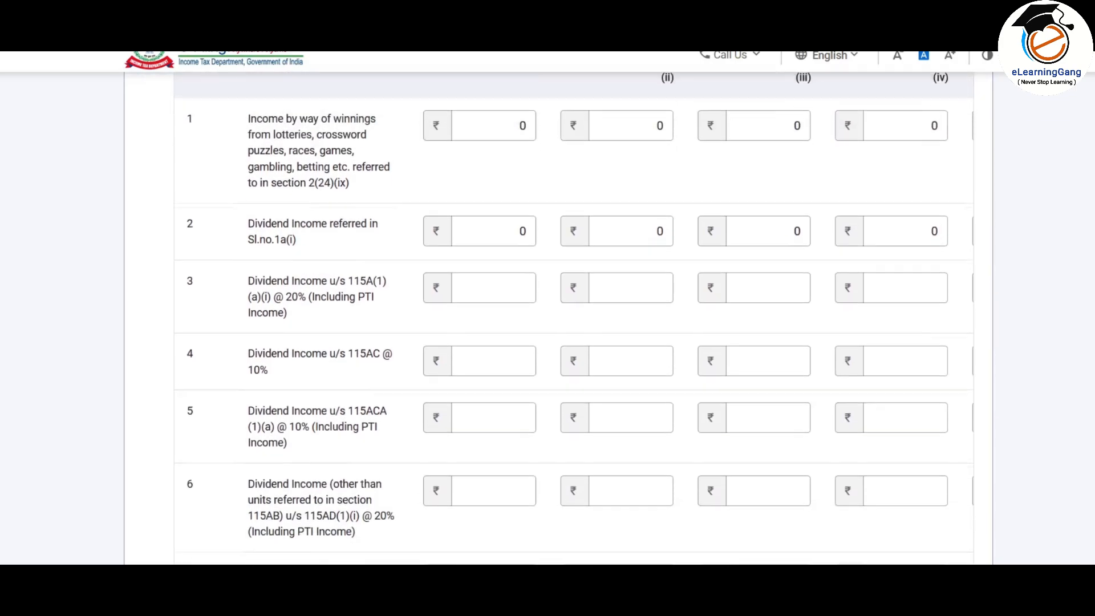
pyautogui.click(621, 322)
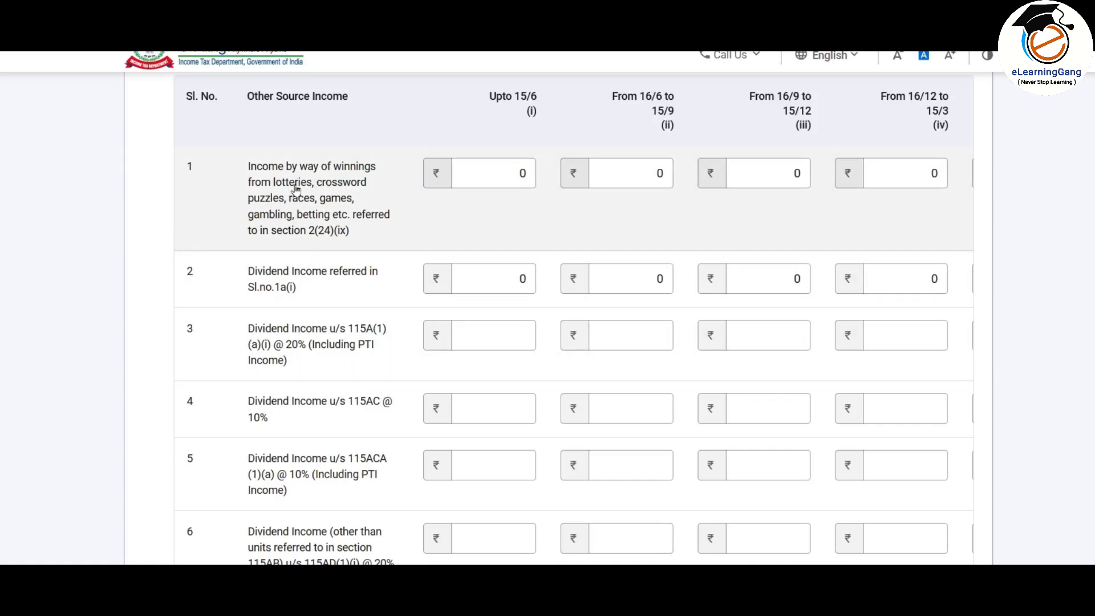
pyautogui.click(631, 179)
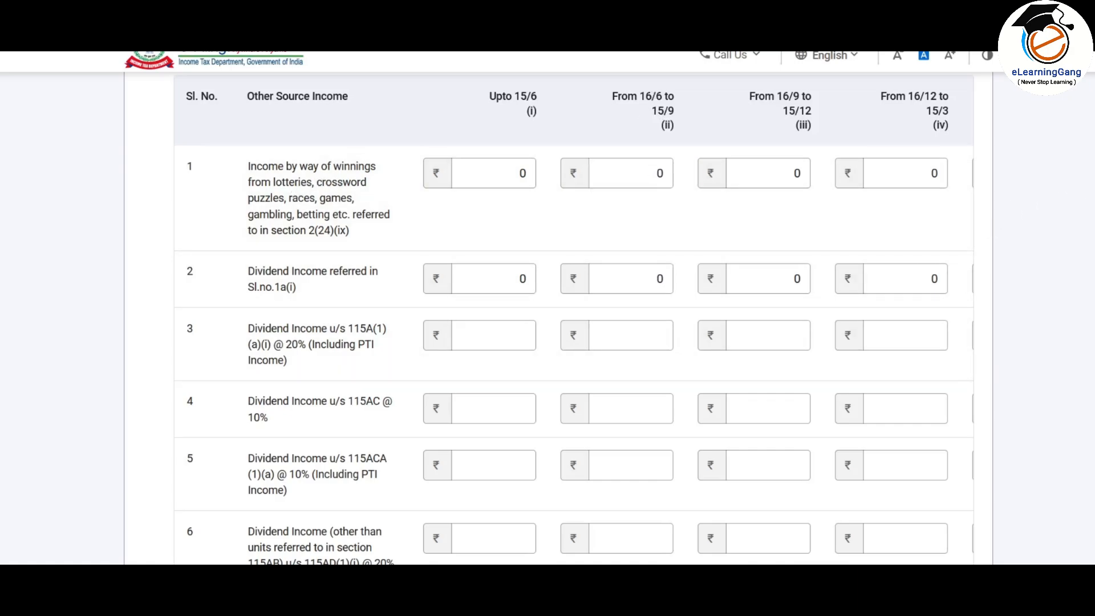
pyautogui.scroll(-8, 548, 318)
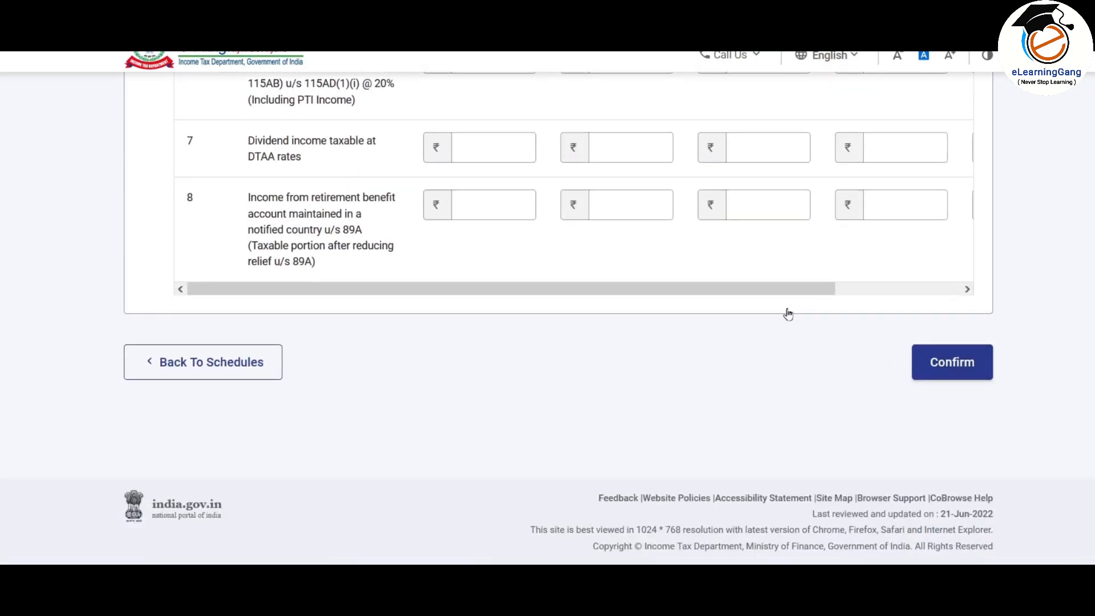
pyautogui.moveTo(809, 291); pyautogui.dragTo(1034, 326)
pyautogui.scroll(6, 548, 319)
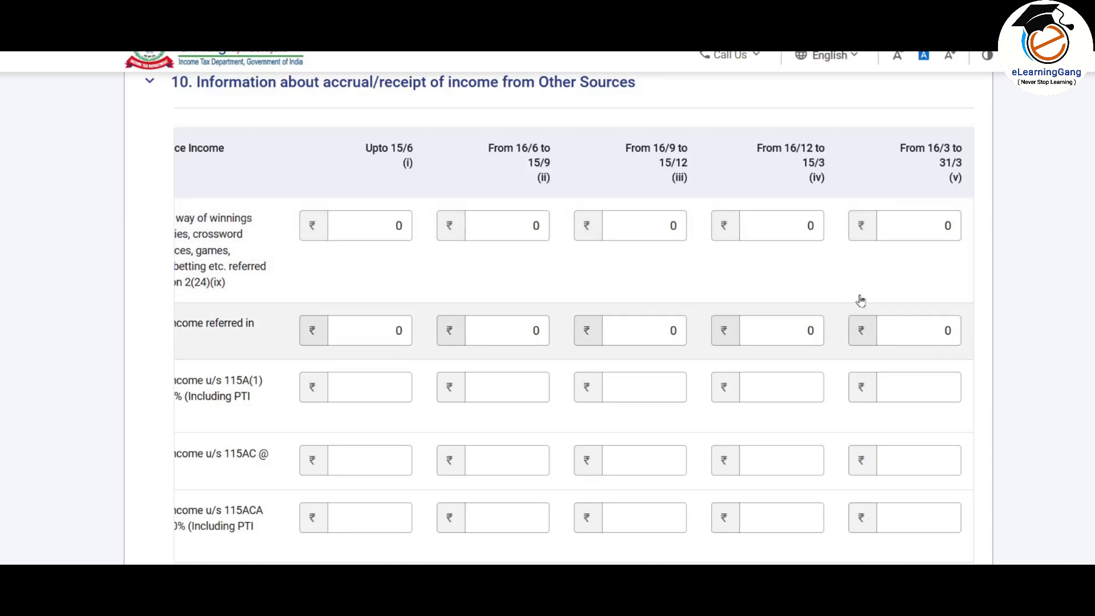
# Step: Enter ₹30,000 lottery winnings and ₹1,500 dividends in the 16/3–31/3 accrual column
pyautogui.click(919, 231)
pyautogui.press('BackSpace')
pyautogui.write('30000')
pyautogui.scroll(-1, 918, 231)
pyautogui.click(918, 291)
pyautogui.press('BackSpace')
pyautogui.write('1500')
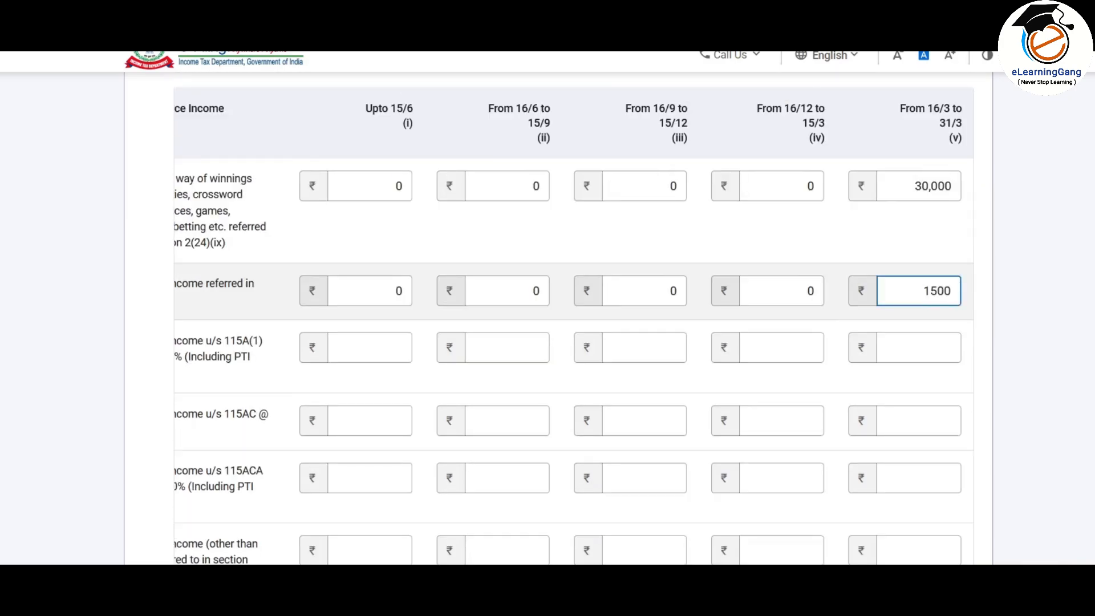
# Step: Confirm the Other Sources schedule and return to the Schedules Summary
pyautogui.scroll(-5, 547, 319)
pyautogui.scroll(-2, 548, 300)
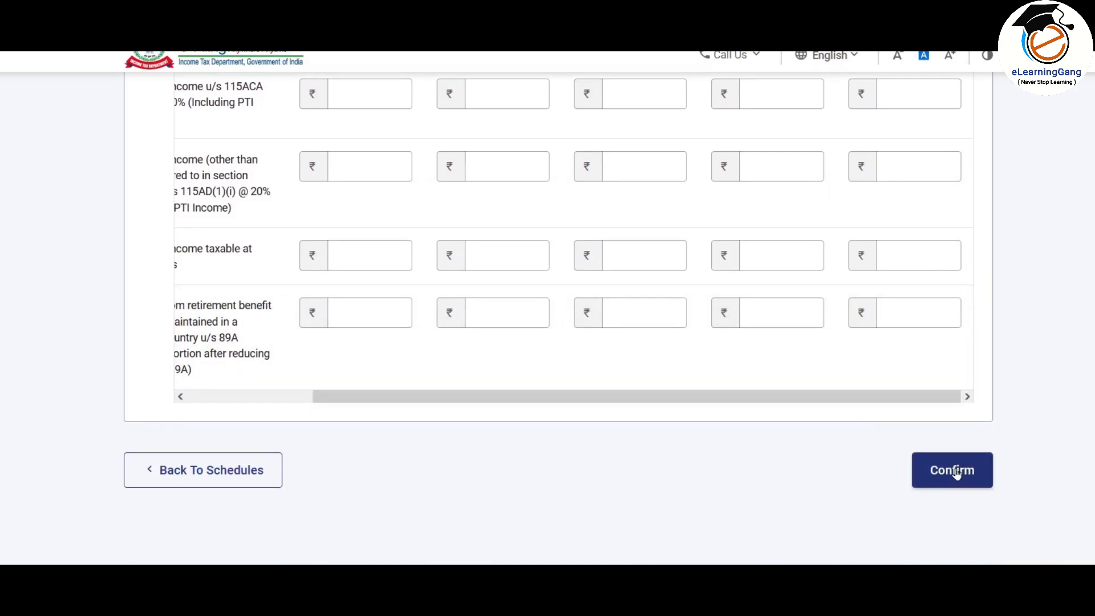
pyautogui.click(957, 471)
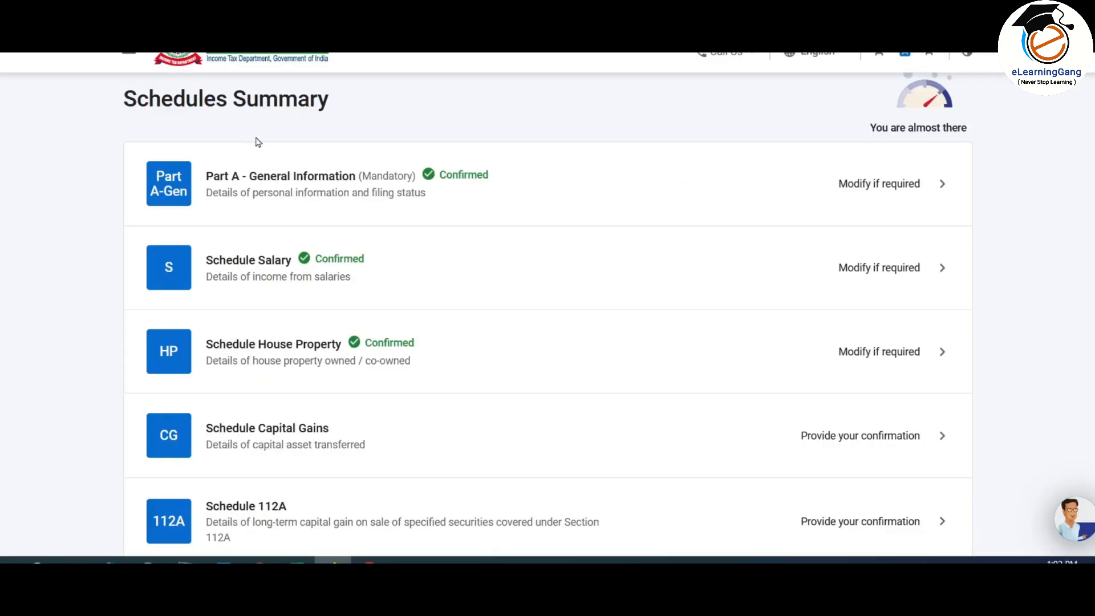
pyautogui.scroll(-8, 419, 155)
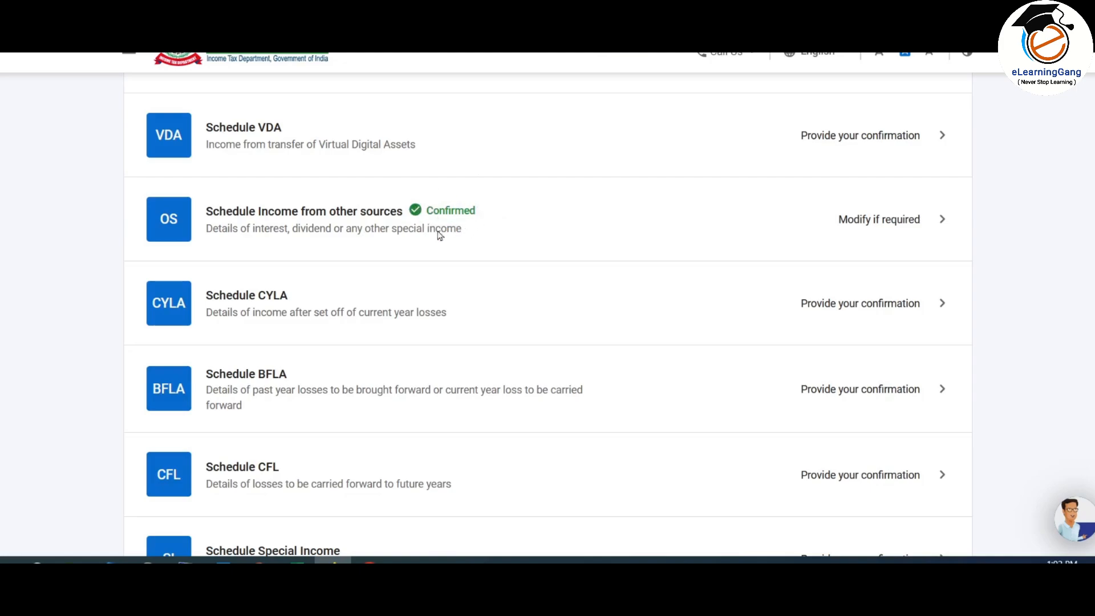
pyautogui.scroll(-7, 473, 208)
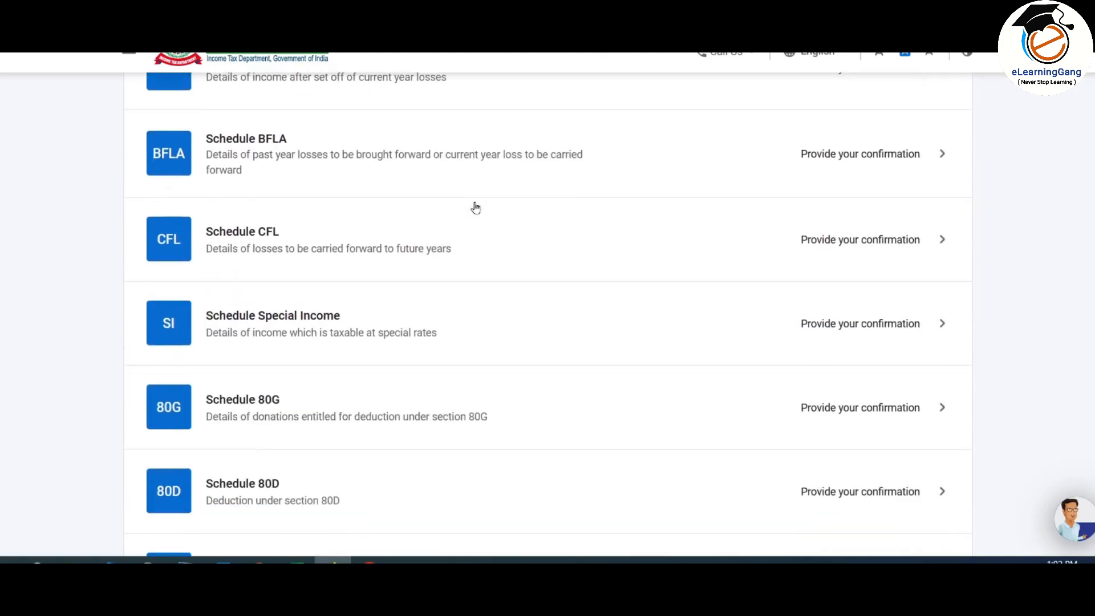
pyautogui.scroll(-1, 475, 207)
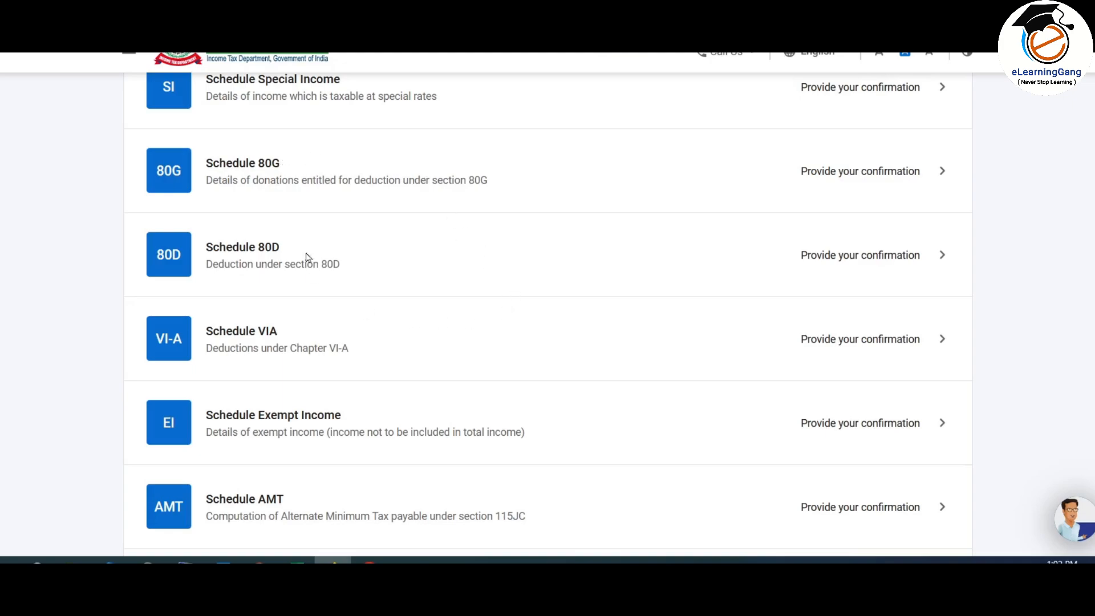
# Step: Open Schedule VI-A and add a new Part B deduction under section 80C
pyautogui.click(610, 340)
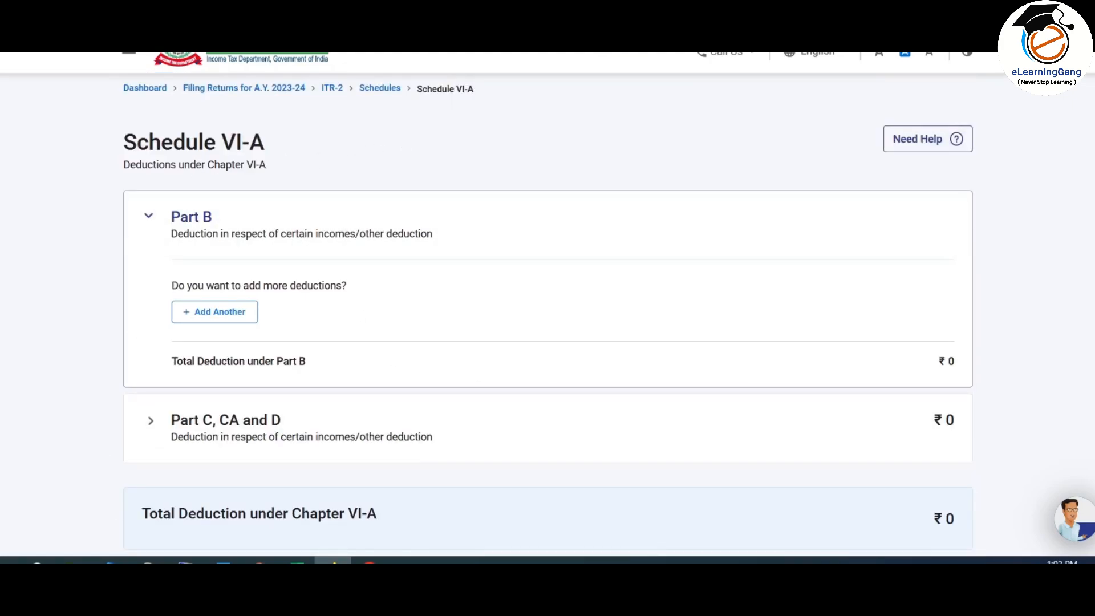
pyautogui.scroll(-2, 457, 496)
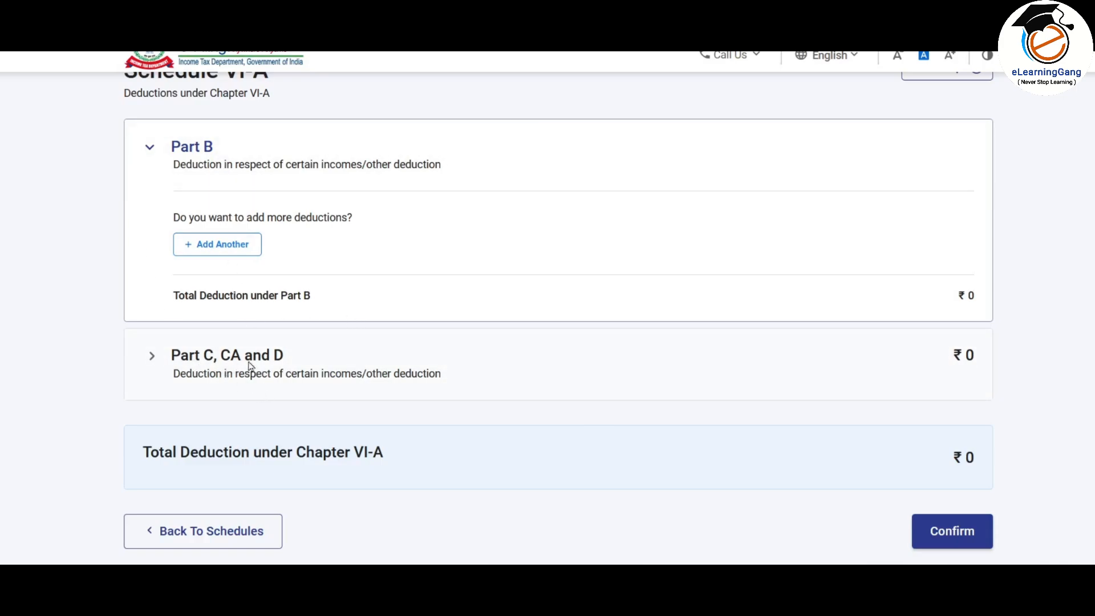
pyautogui.click(224, 250)
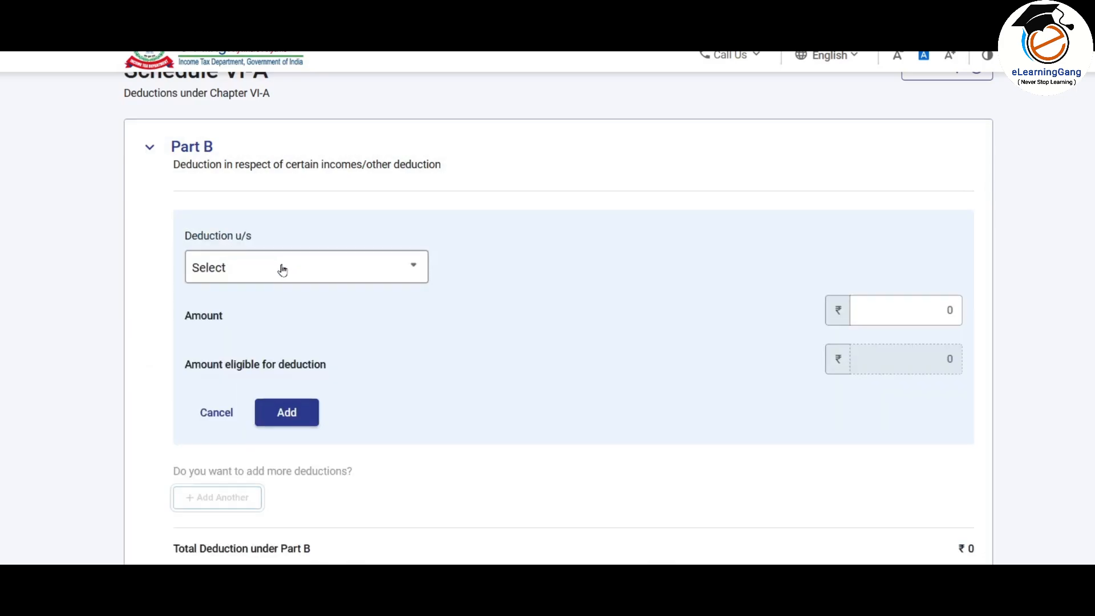
pyautogui.click(281, 268)
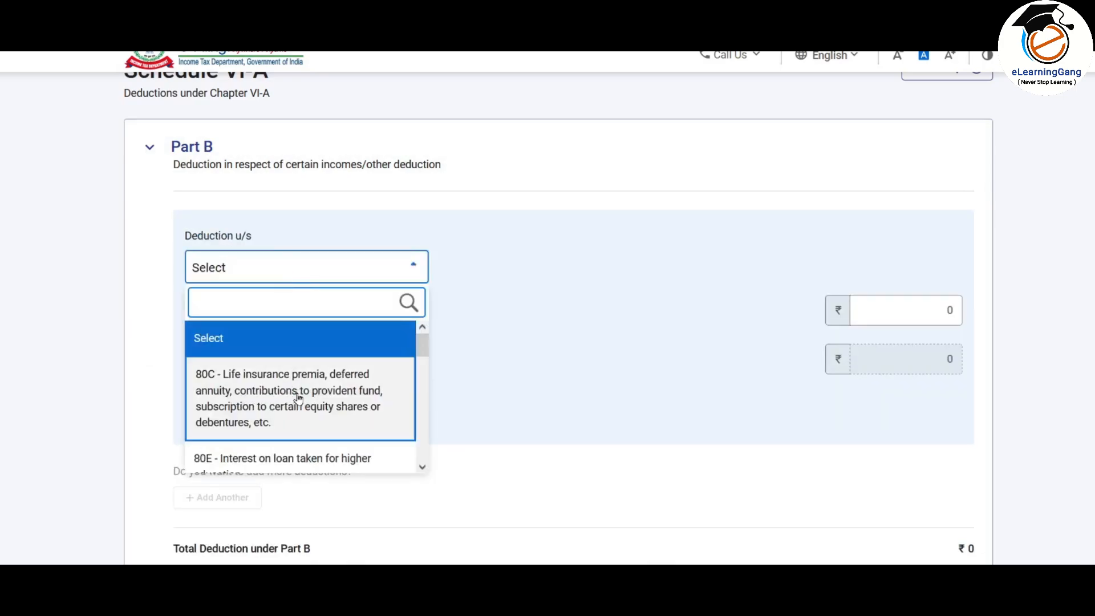
pyautogui.moveTo(423, 342)
pyautogui.mouseDown()
pyautogui.moveTo(419, 454)
pyautogui.moveTo(431, 340)
pyautogui.mouseUp()
pyautogui.click(265, 386)
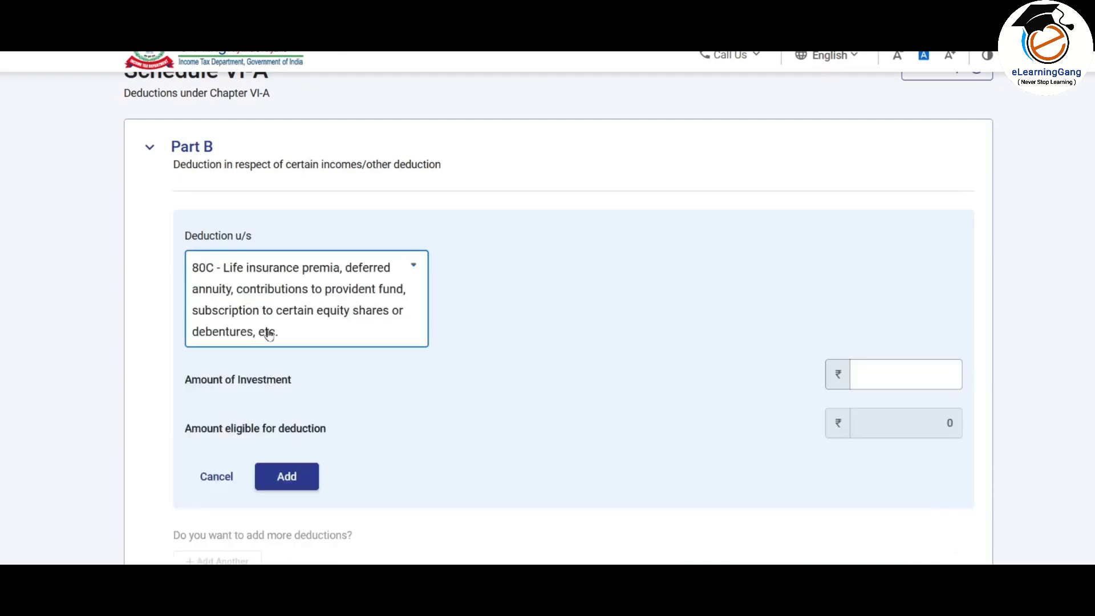
pyautogui.click(920, 368)
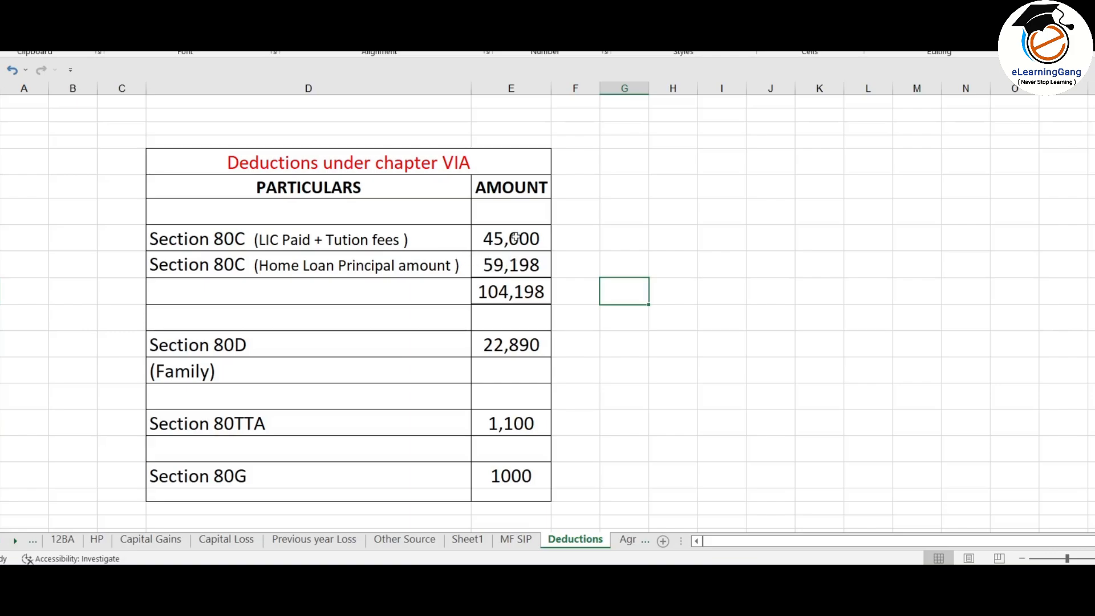
pyautogui.moveTo(510, 236); pyautogui.dragTo(516, 266)
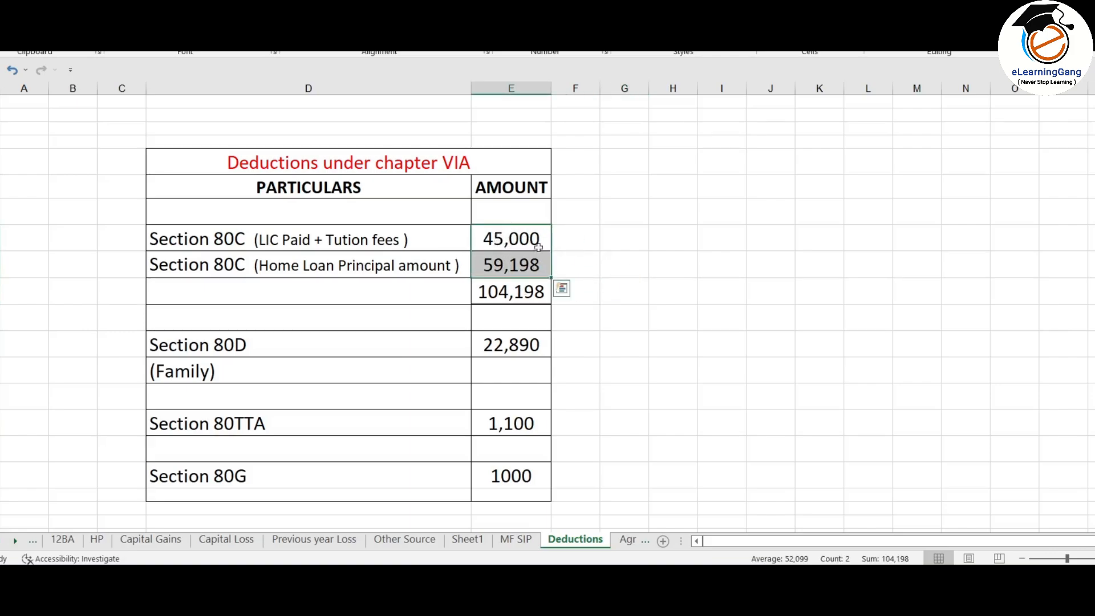
pyautogui.click(516, 296)
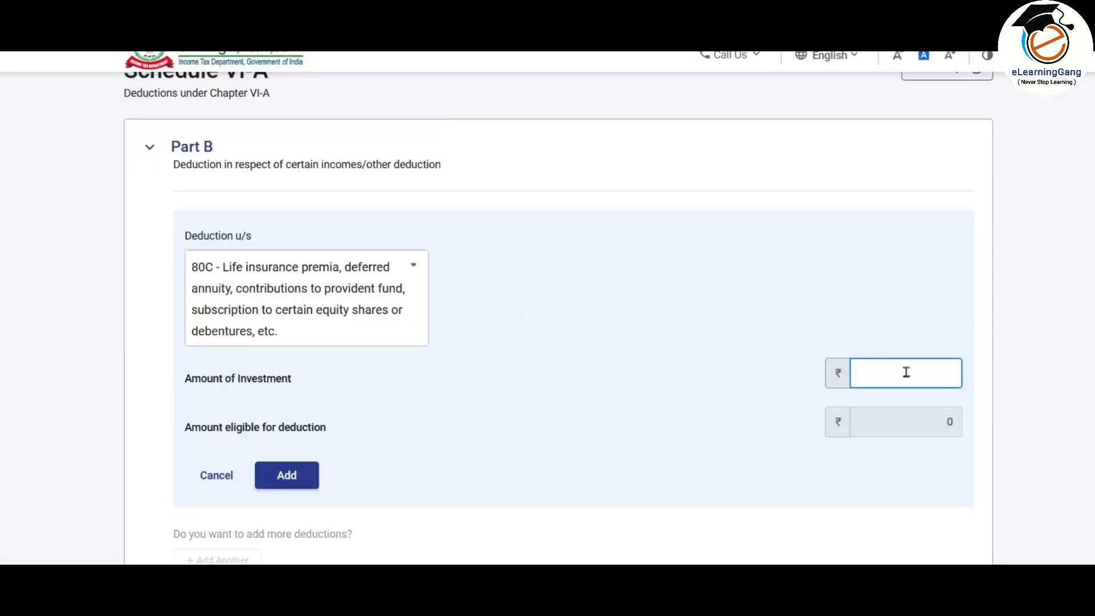
# Step: Save a ₹1,04,198 section 80C deduction in Part B, then expand Part C, CA and D
pyautogui.click(905, 372)
pyautogui.write('1,04,198')
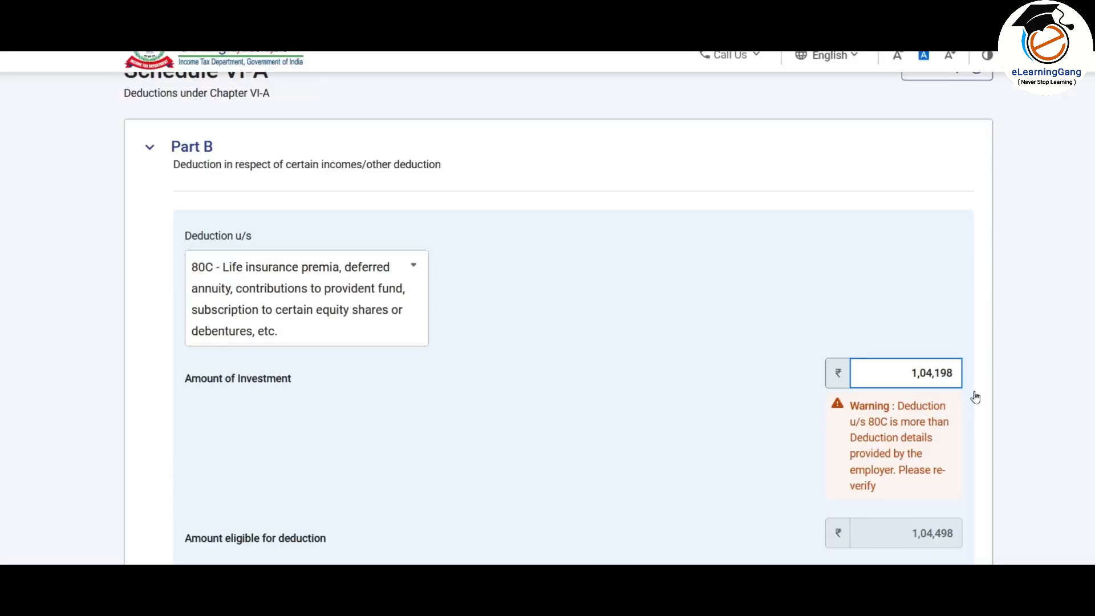
pyautogui.scroll(-3, 928, 361)
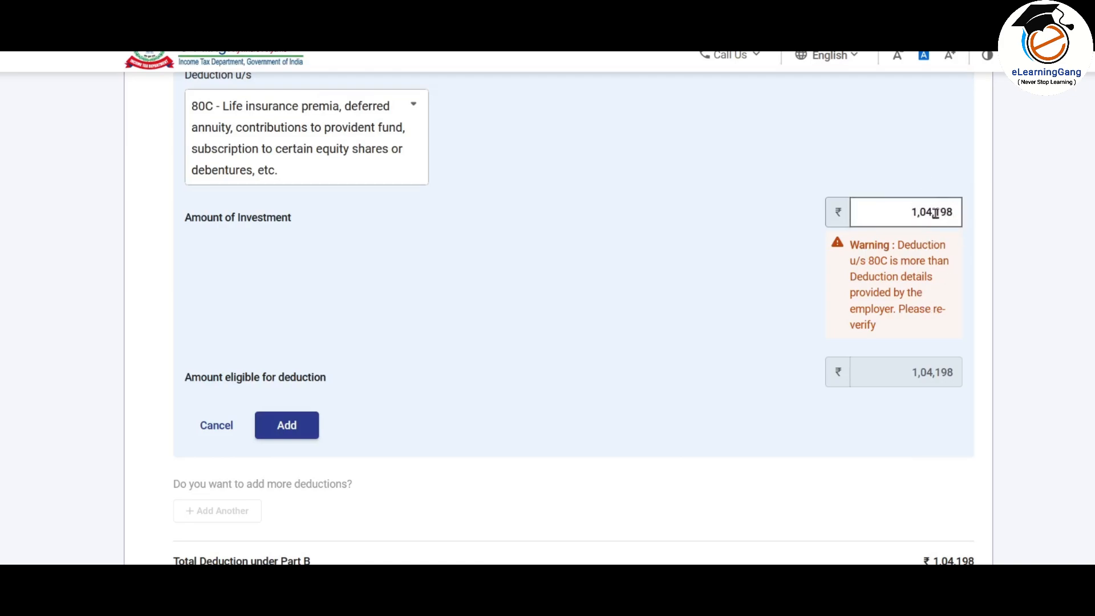
pyautogui.scroll(-2, 907, 282)
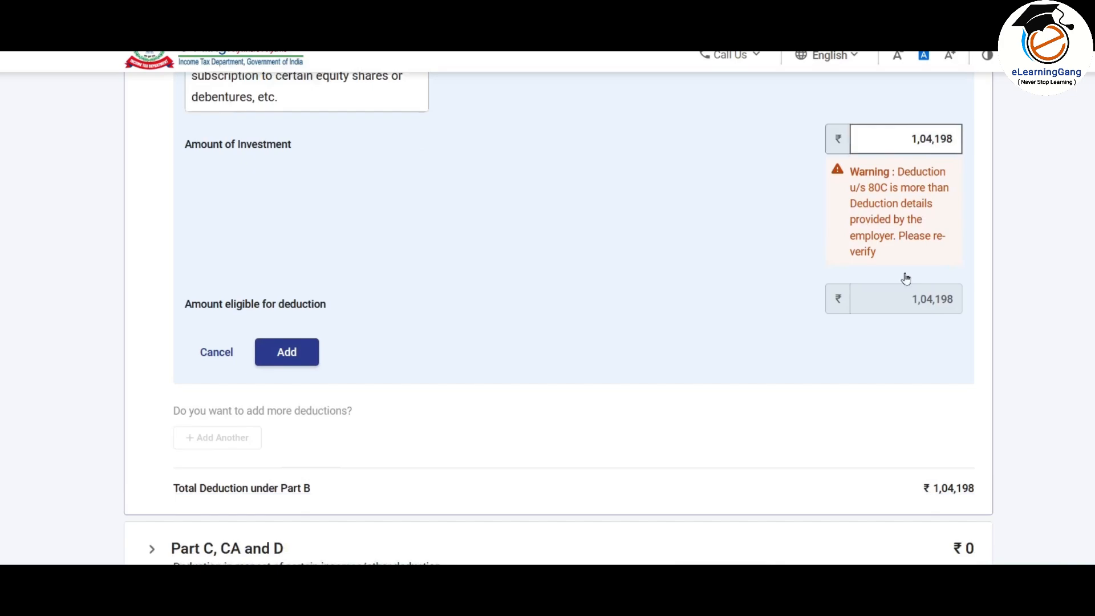
pyautogui.click(306, 348)
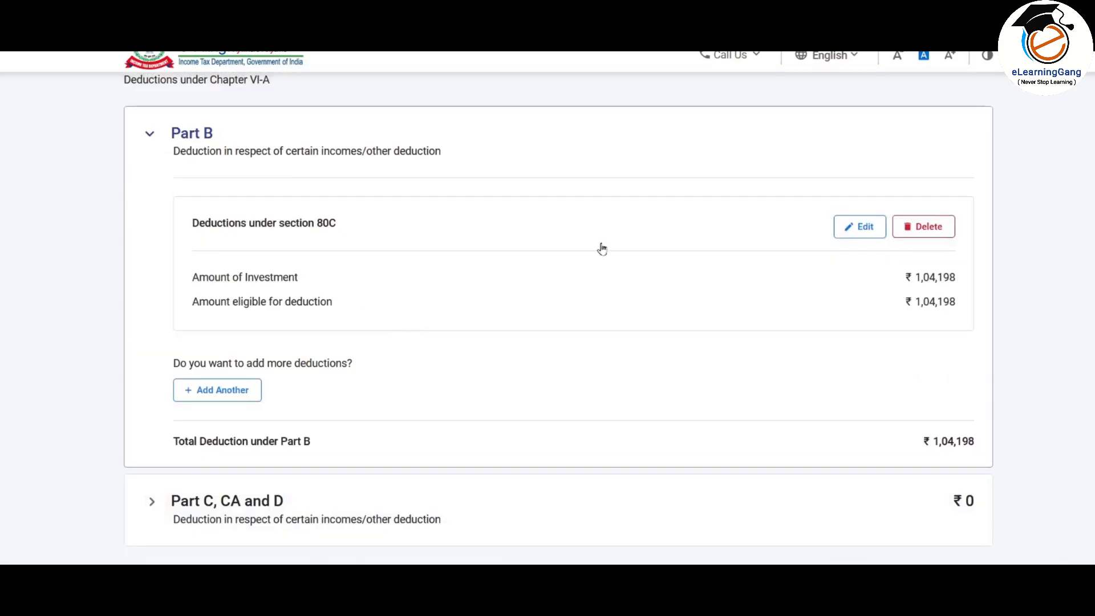
pyautogui.scroll(-4, 586, 240)
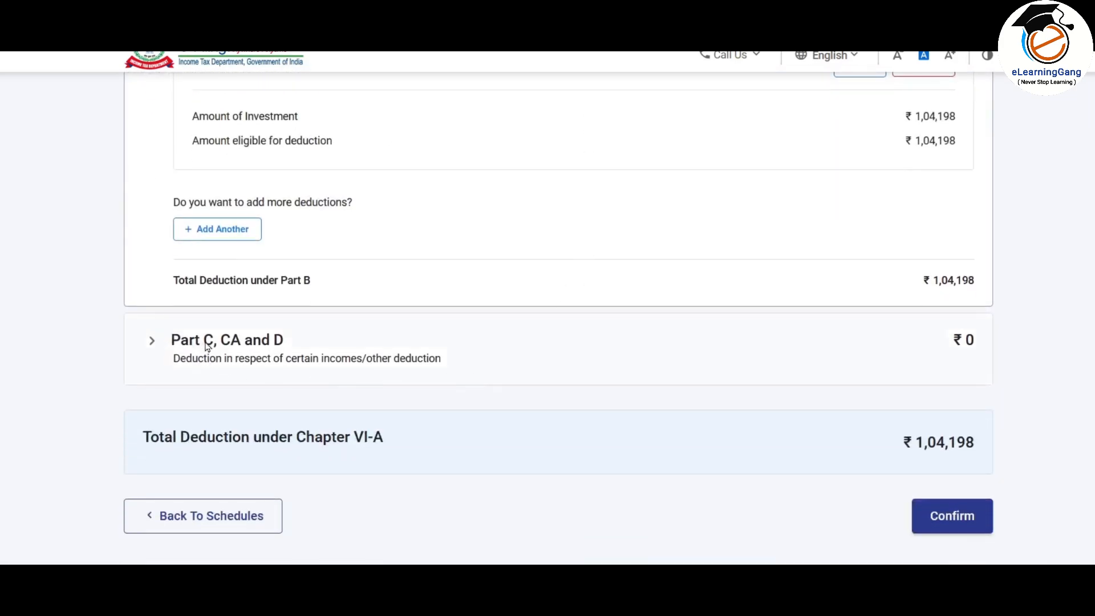
pyautogui.click(181, 340)
# Step: Start a Part C, CA and D deduction and verify the 1,100 80TTA interest in Excel's Deductions and Other Source sheets
pyautogui.click(236, 294)
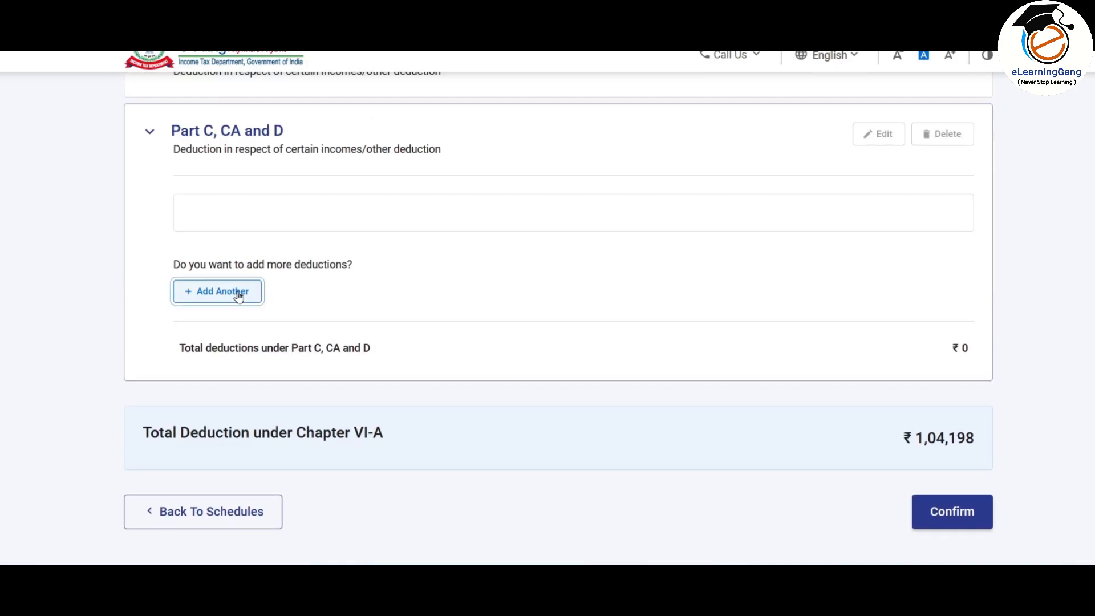
pyautogui.click(908, 269)
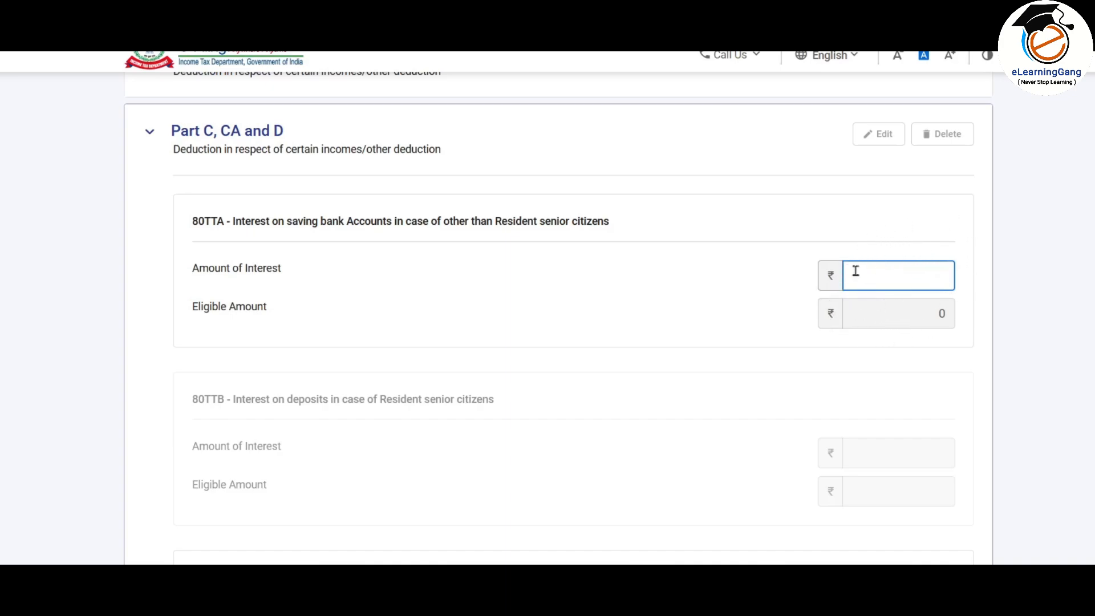
pyautogui.hotkey('alt', 'Tab')
pyautogui.click(514, 423)
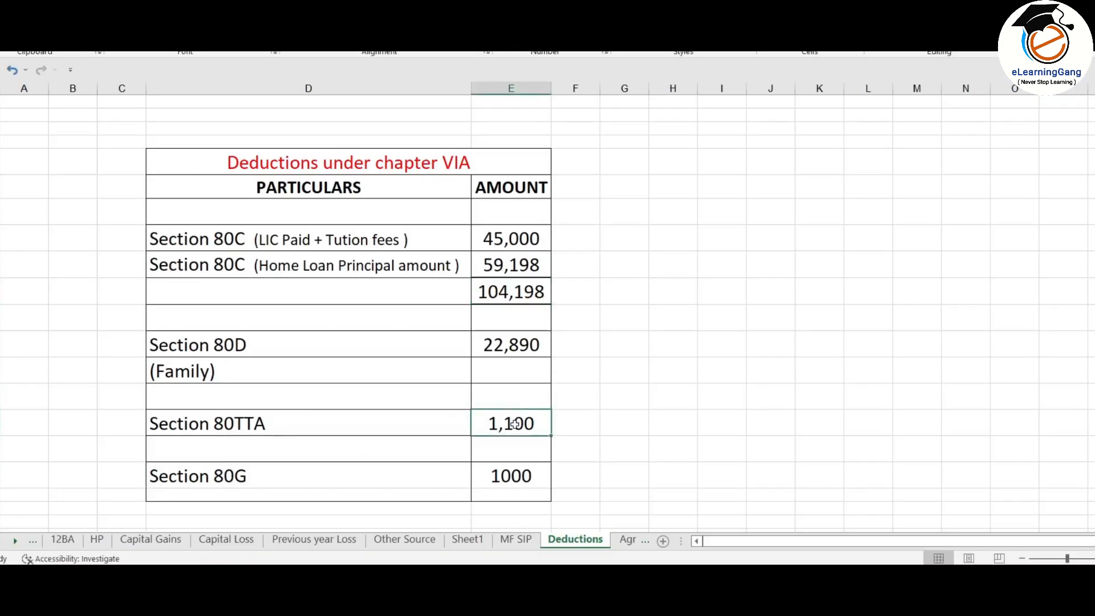
pyautogui.click(404, 539)
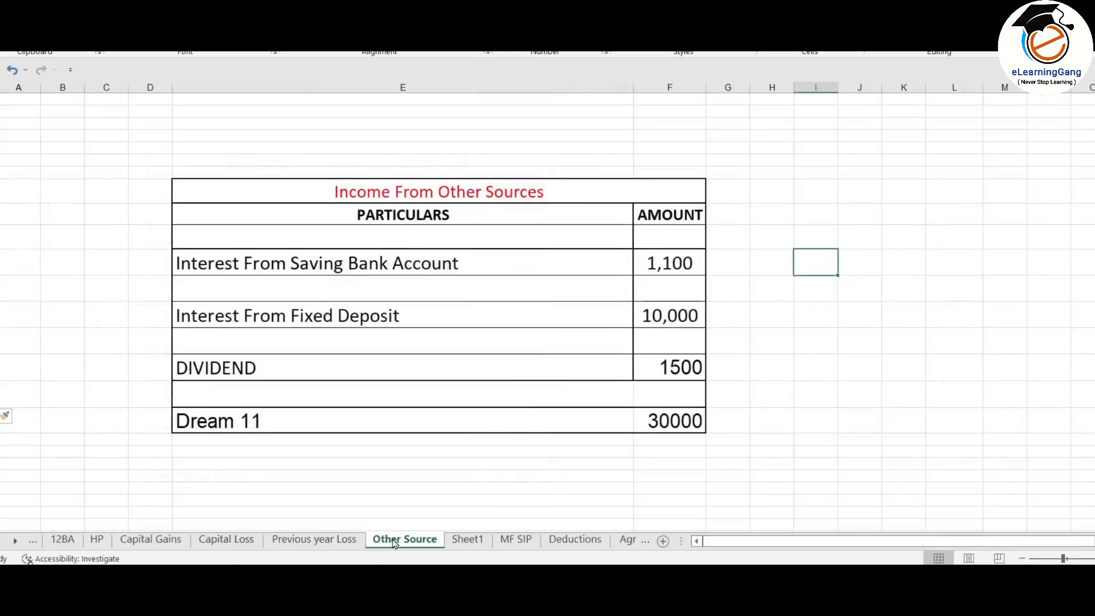
pyautogui.click(683, 262)
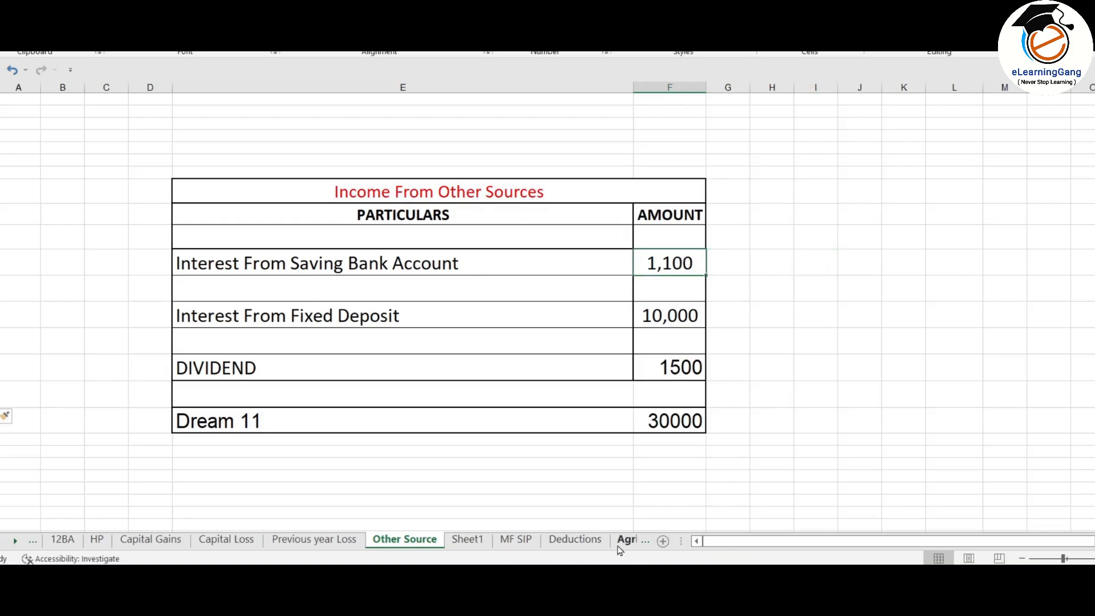
pyautogui.click(575, 539)
# Step: Enter 1,100 as 80TTA savings-bank interest and save the deduction
pyautogui.hotkey('alt', 'Tab')
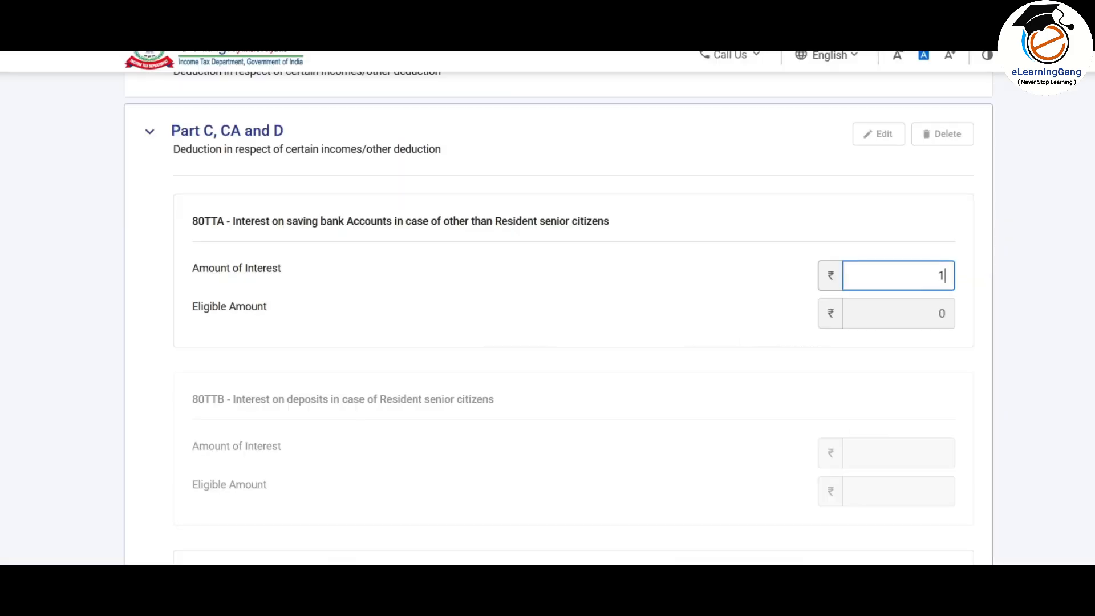
pyautogui.write('1,100')
pyautogui.click(673, 356)
pyautogui.scroll(-3, 673, 354)
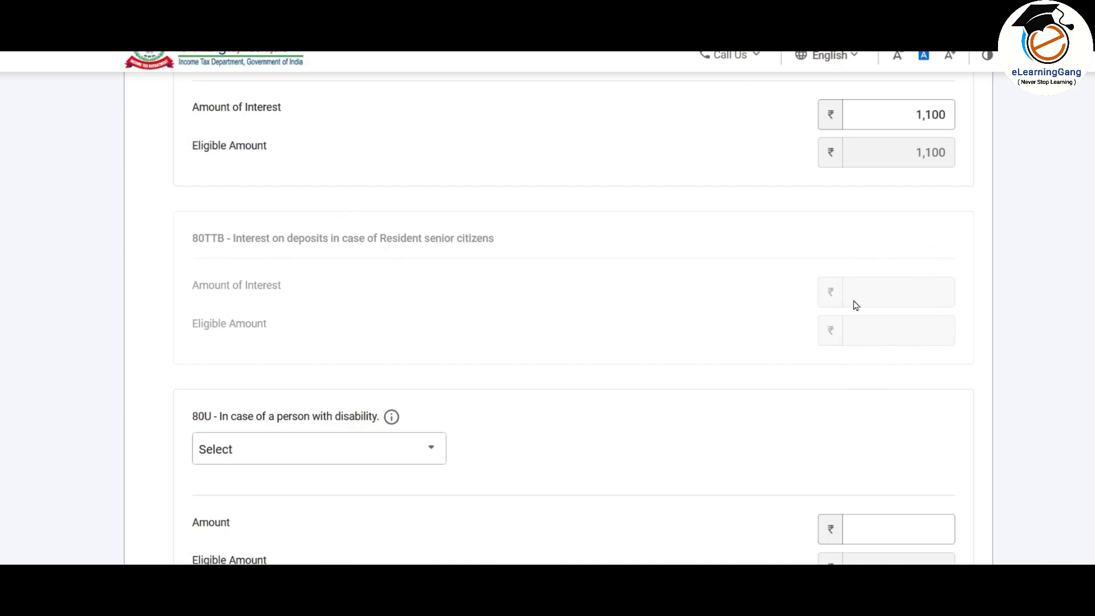
pyautogui.scroll(-3, 386, 346)
pyautogui.scroll(-3, 476, 273)
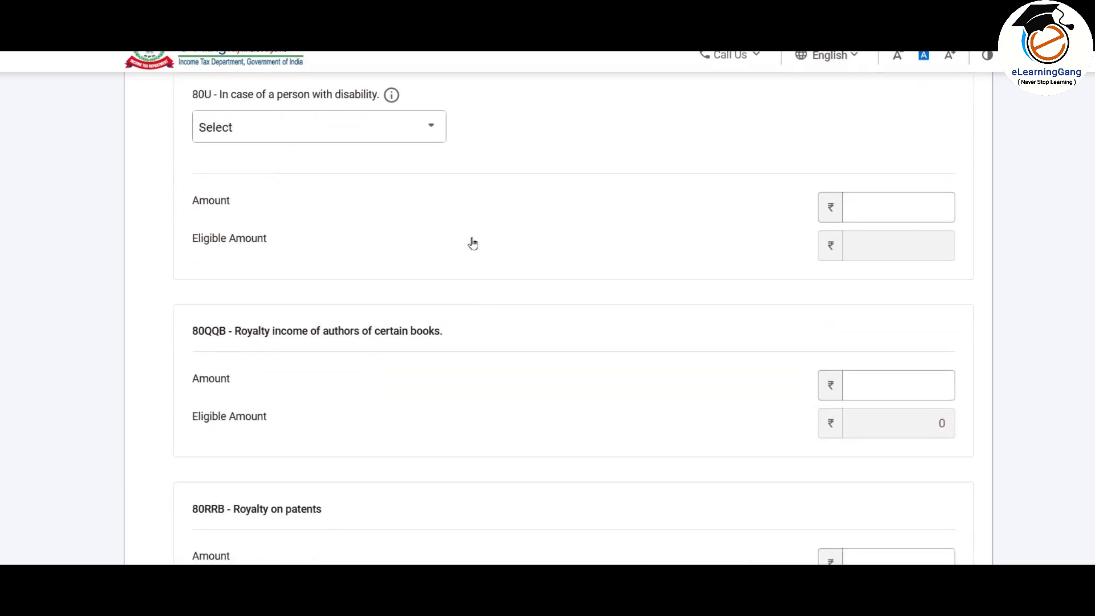
pyautogui.scroll(-5, 550, 308)
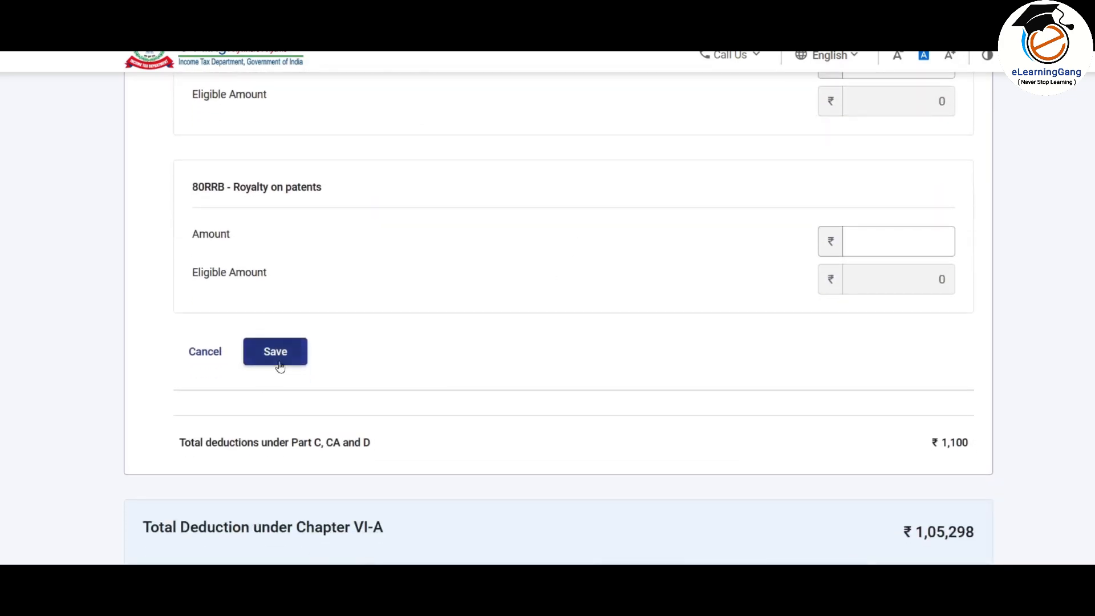
pyautogui.click(279, 365)
pyautogui.scroll(-3, 852, 381)
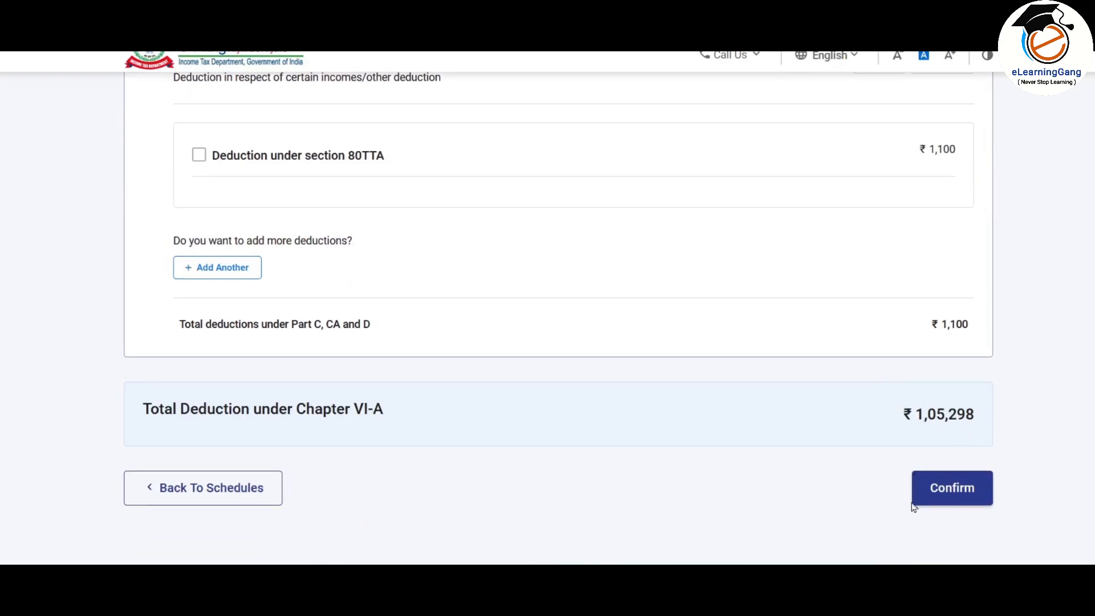
pyautogui.click(966, 494)
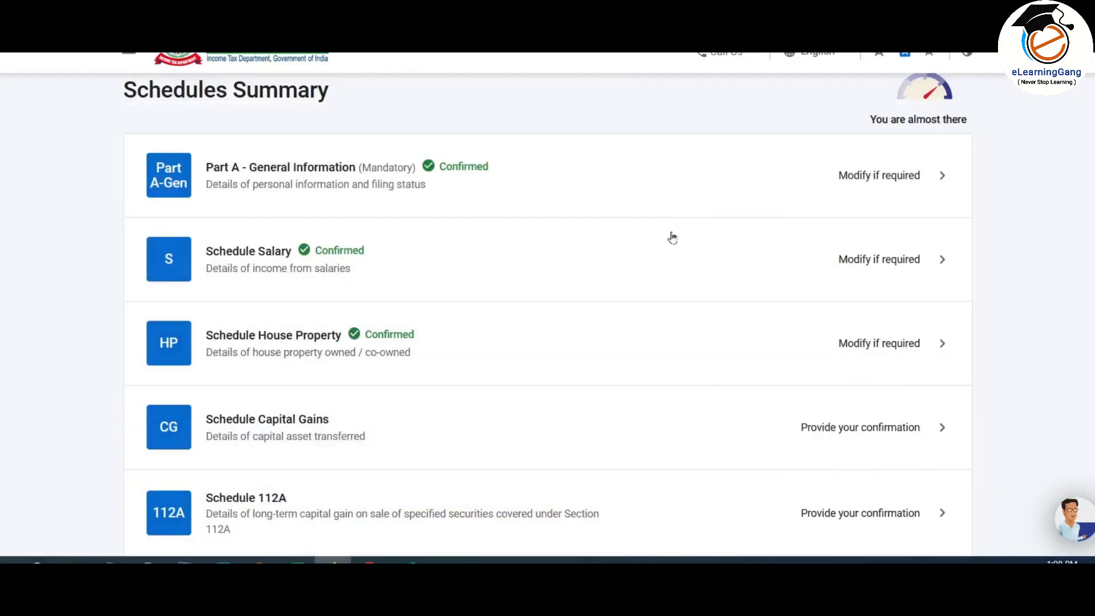
pyautogui.scroll(-2, 546, 234)
pyautogui.scroll(-10, 546, 234)
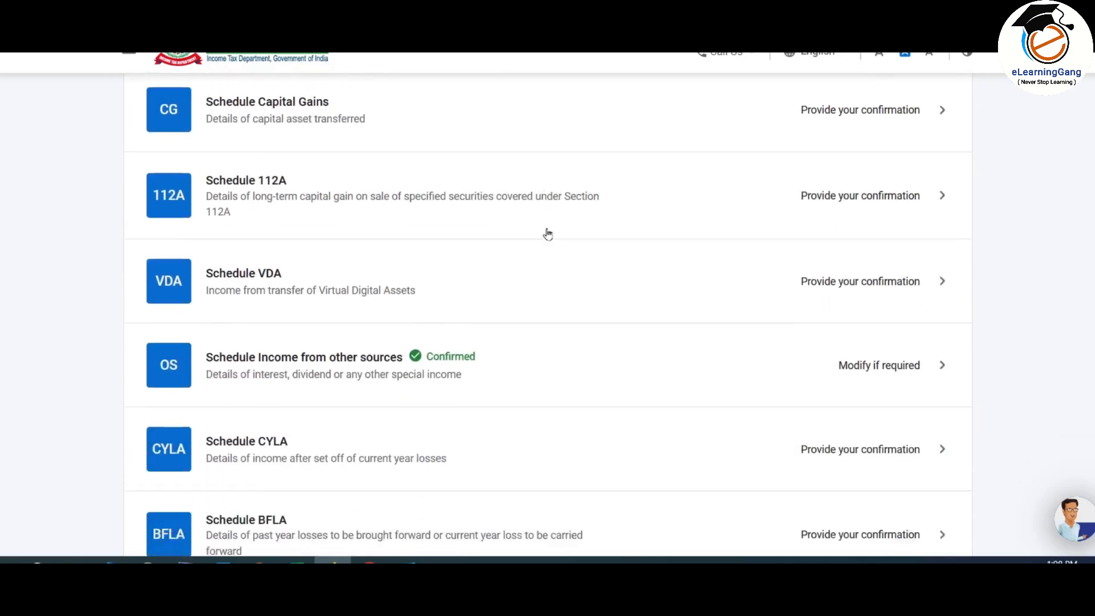
pyautogui.scroll(-4, 544, 229)
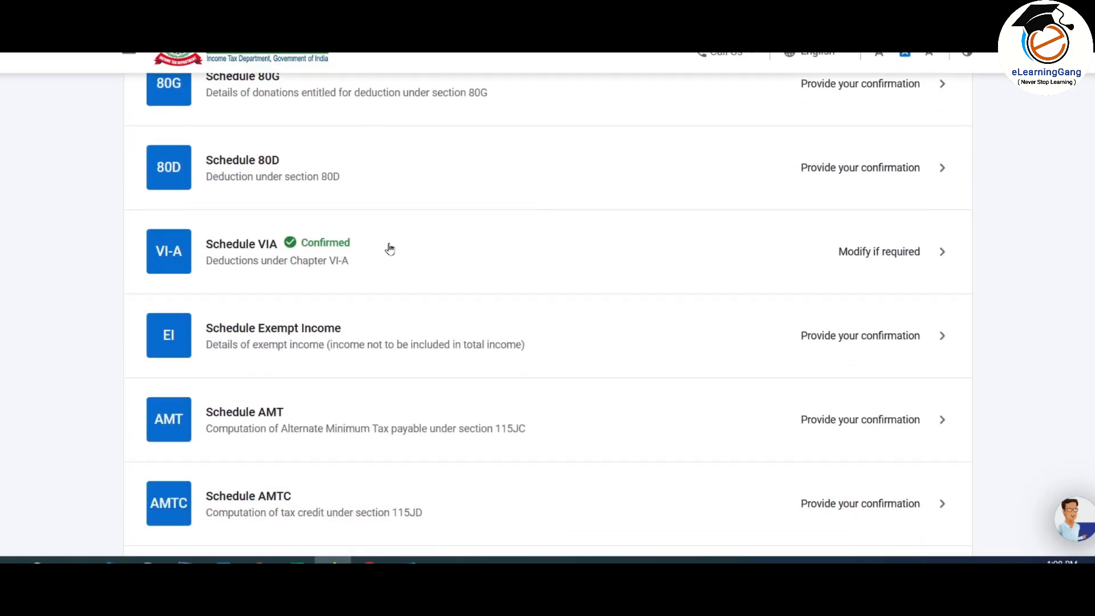
pyautogui.scroll(2, 340, 255)
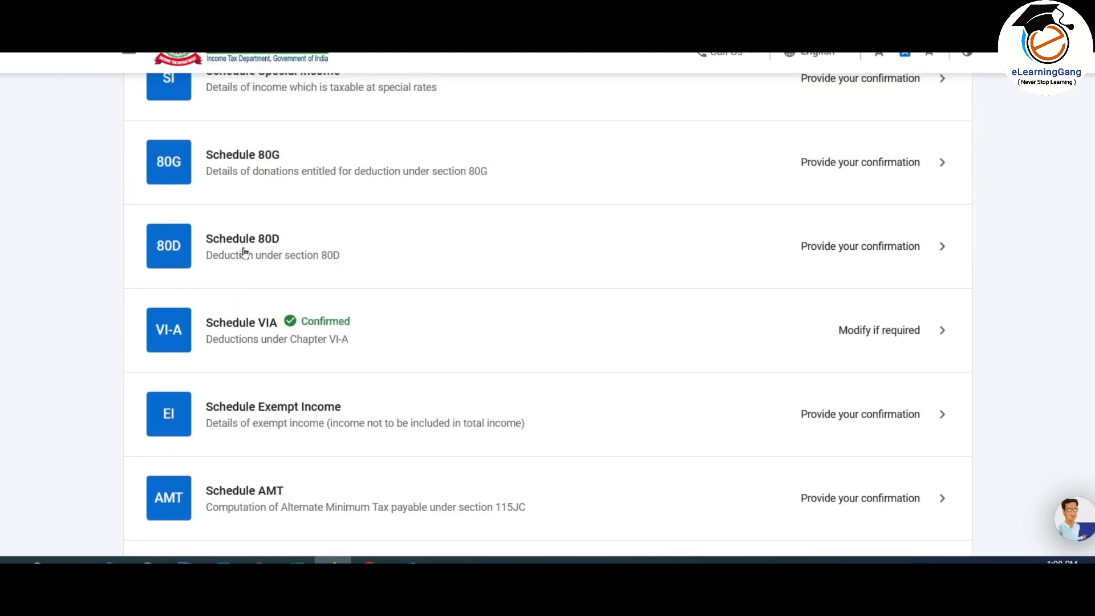
pyautogui.click(691, 243)
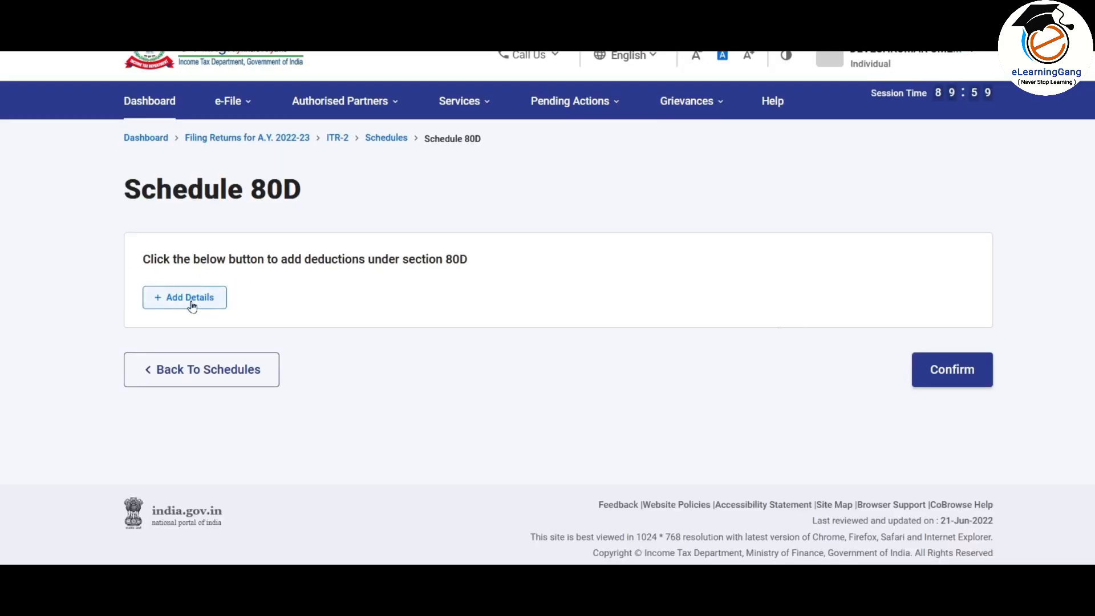
# Step: Start a section 80D entry and answer No to the self/family senior citizen question
pyautogui.click(190, 300)
pyautogui.scroll(-2, 457, 318)
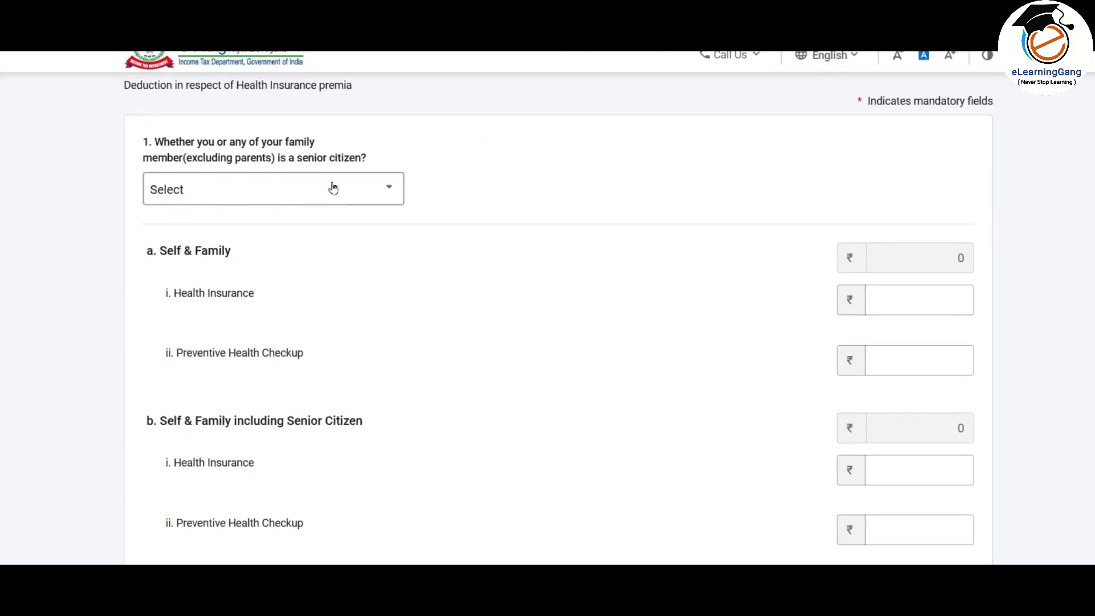
pyautogui.click(357, 195)
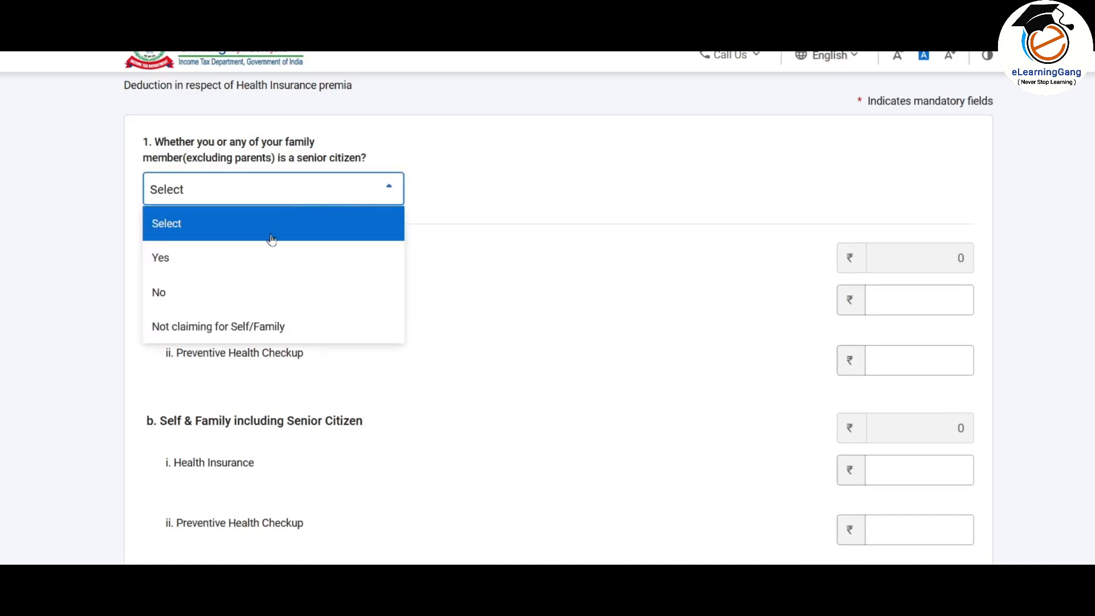
pyautogui.click(192, 333)
pyautogui.click(384, 191)
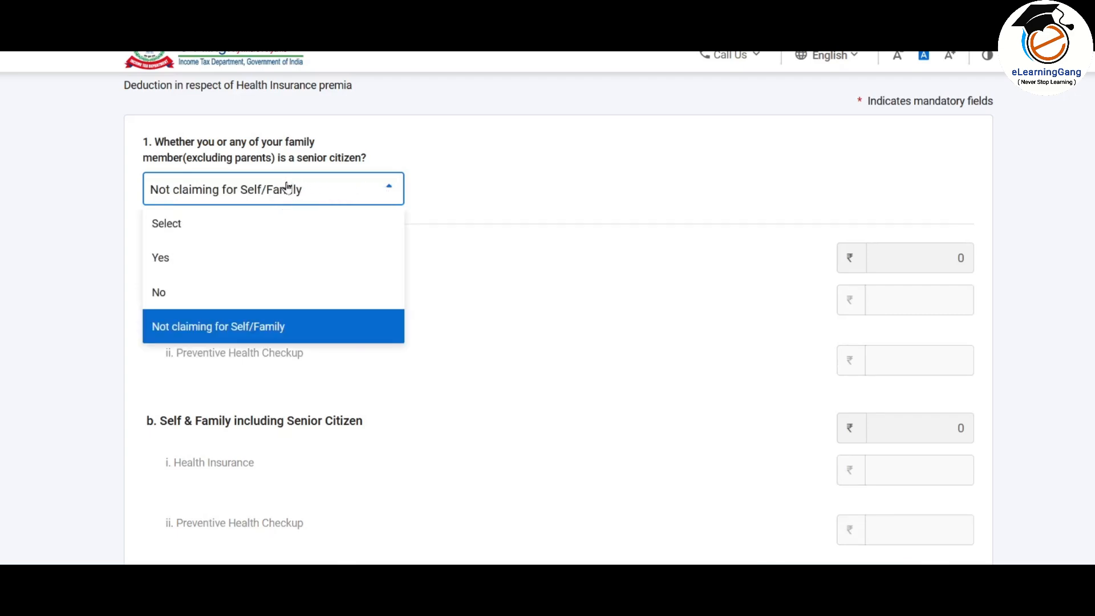
pyautogui.scroll(-7, 544, 237)
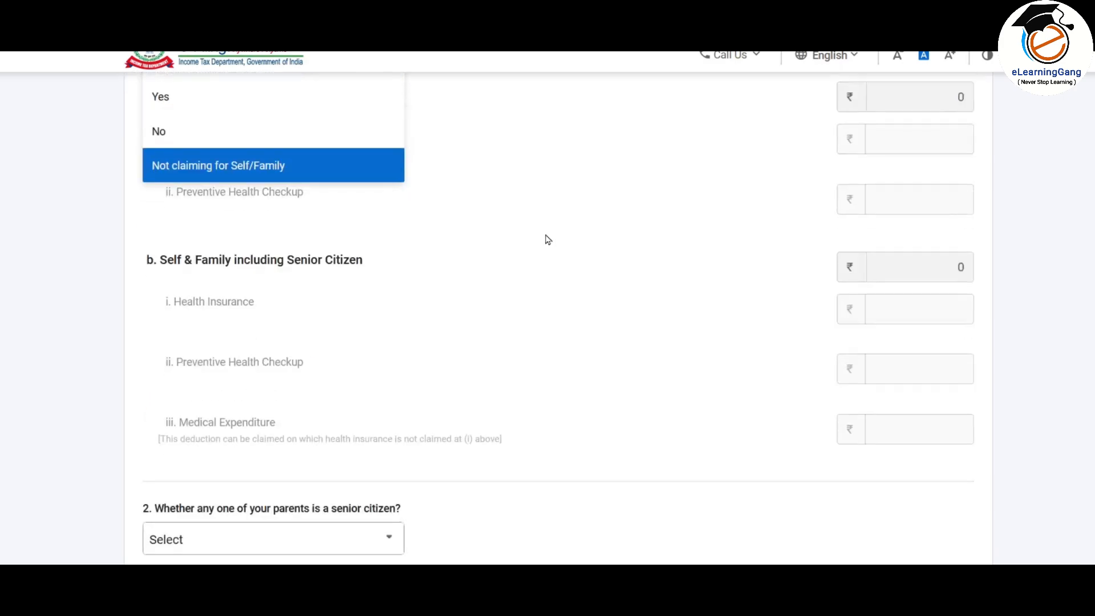
pyautogui.scroll(9, 395, 323)
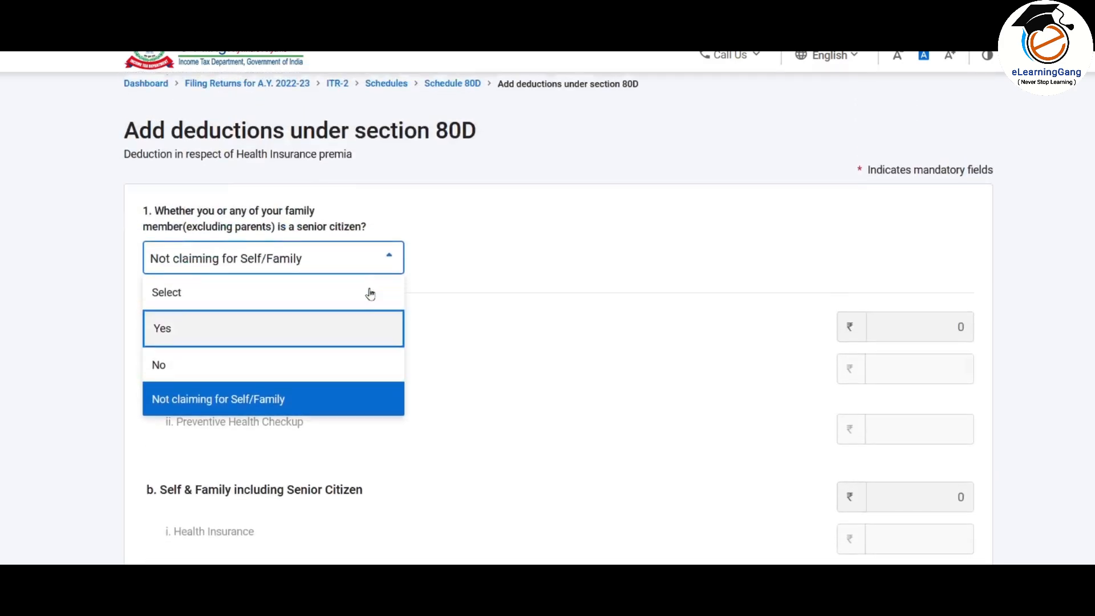
pyautogui.scroll(-2, 319, 271)
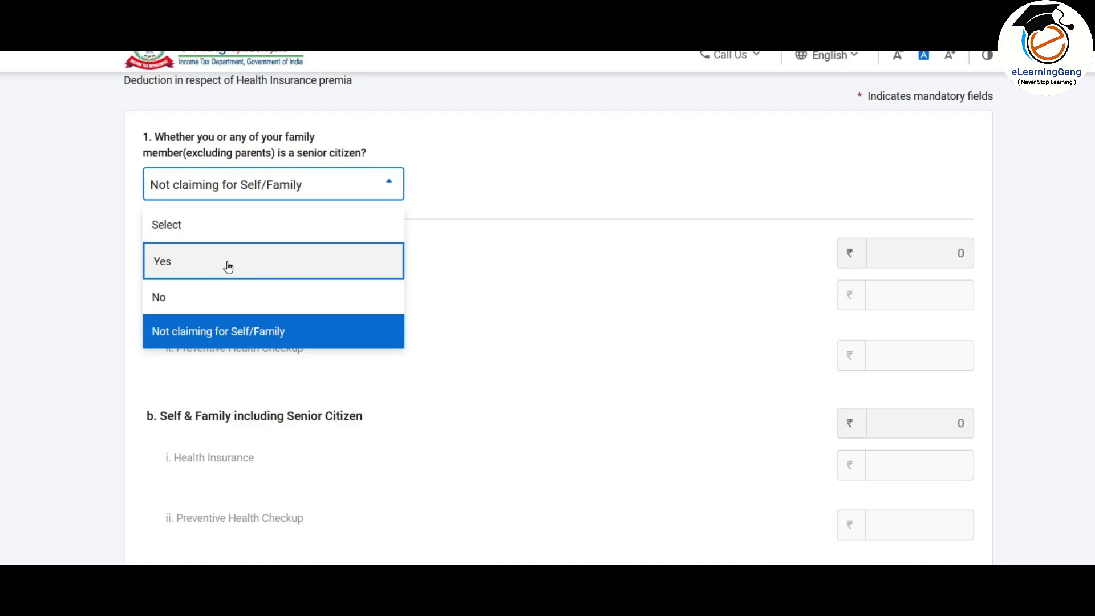
pyautogui.click(269, 278)
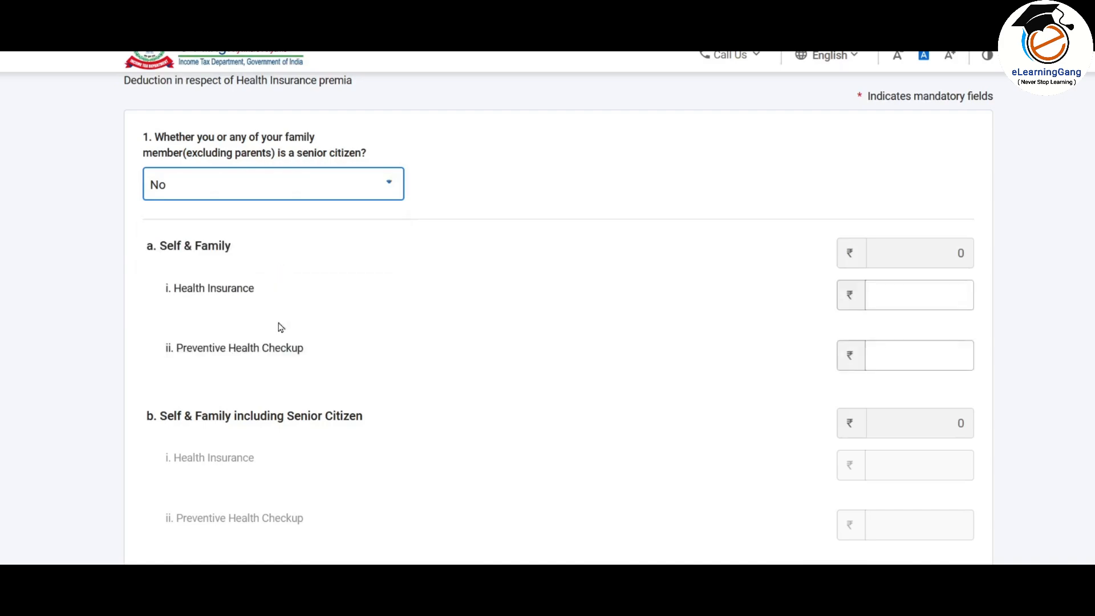
pyautogui.scroll(-2, 278, 274)
# Step: Enter 22890 as the self & family health insurance amount
pyautogui.click(897, 220)
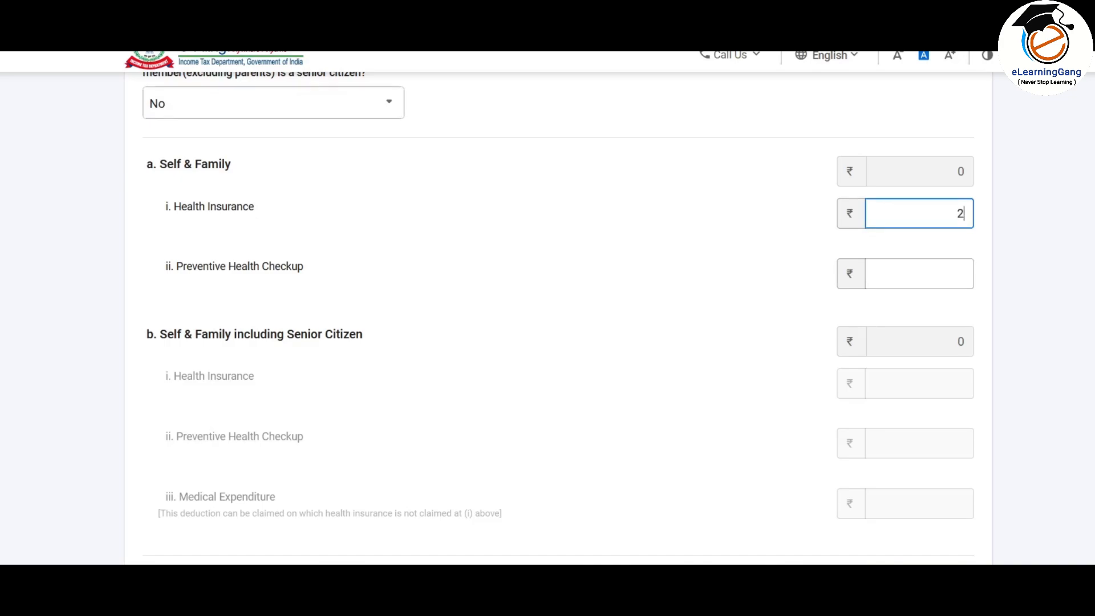
pyautogui.write('22890')
pyautogui.scroll(-5, 565, 232)
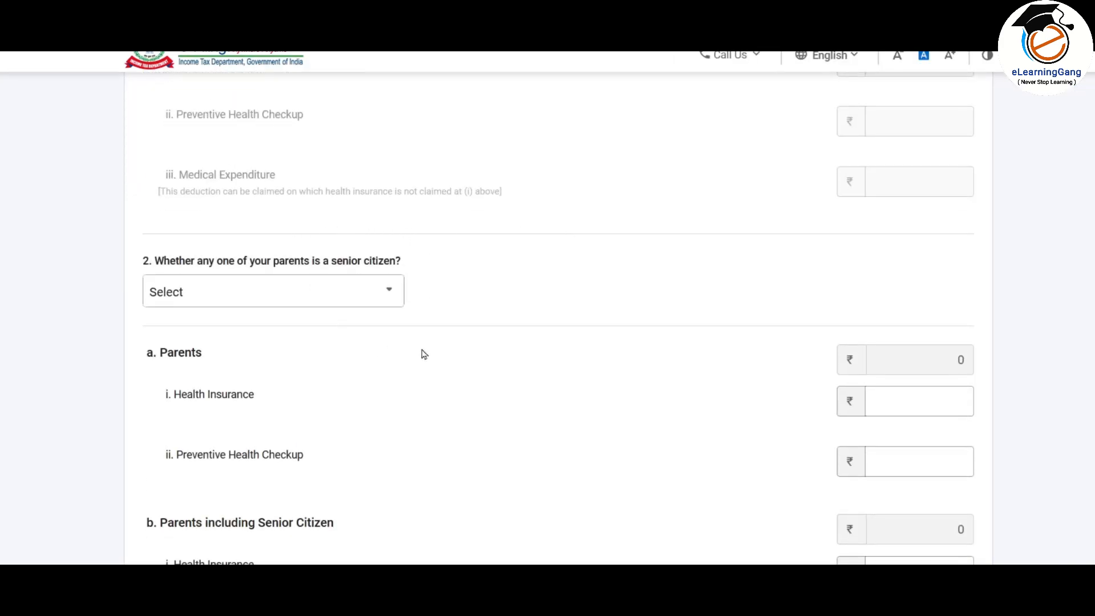
# Step: Set the parents senior-citizen question to Not claiming for parents
pyautogui.click(376, 286)
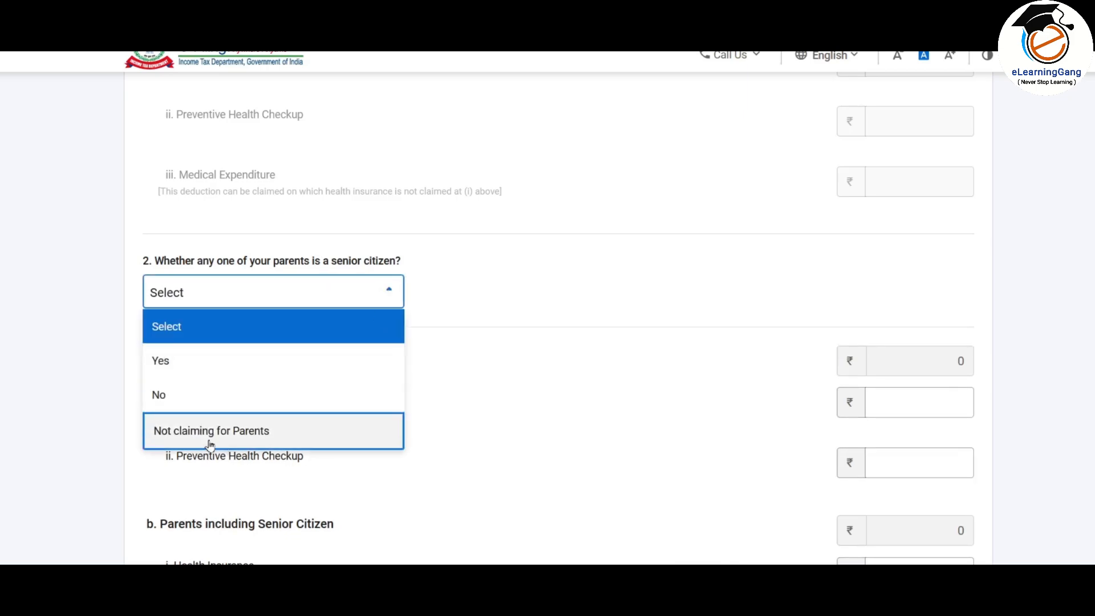
pyautogui.click(266, 439)
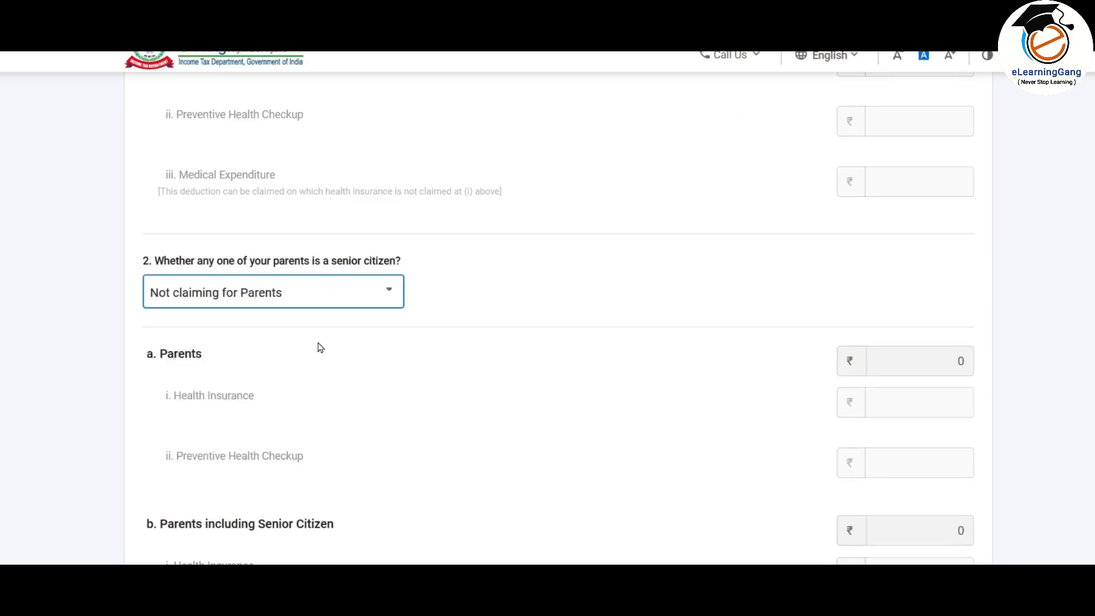
pyautogui.click(381, 301)
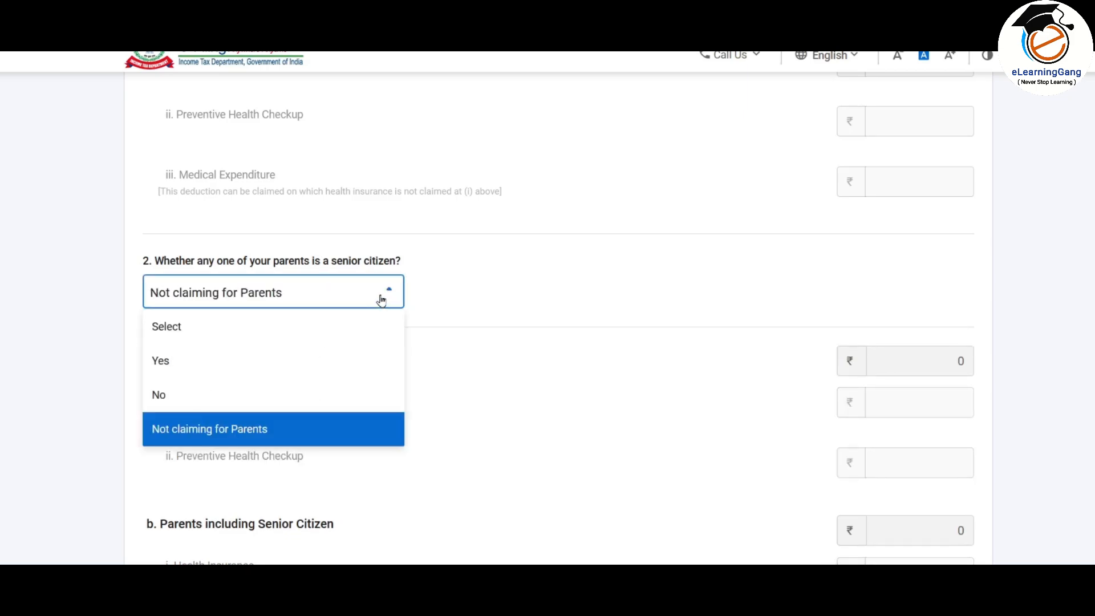
pyautogui.click(198, 365)
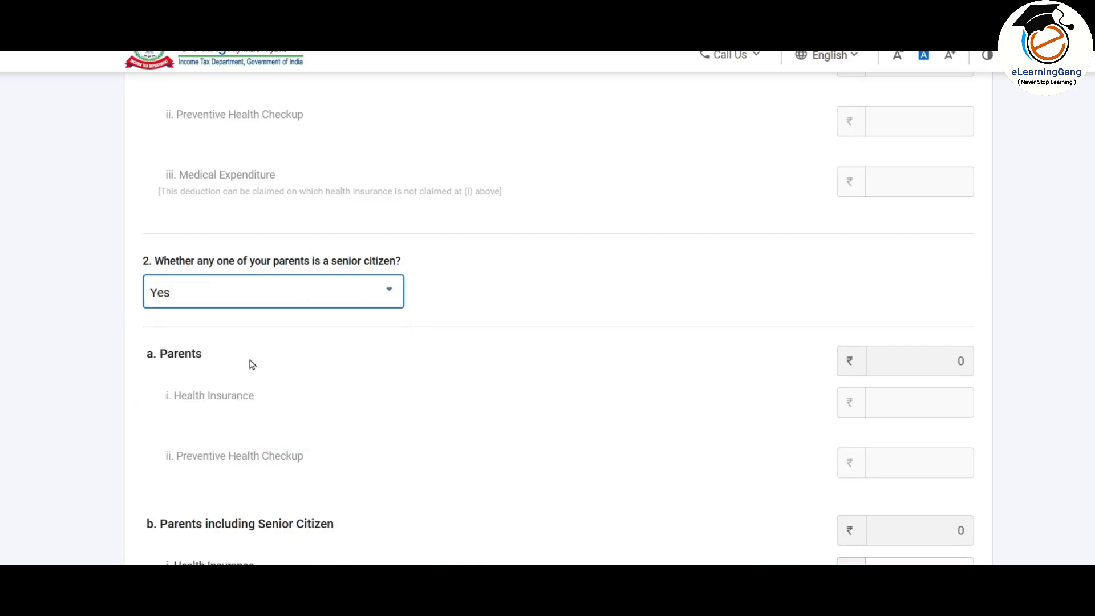
pyautogui.scroll(-5, 517, 292)
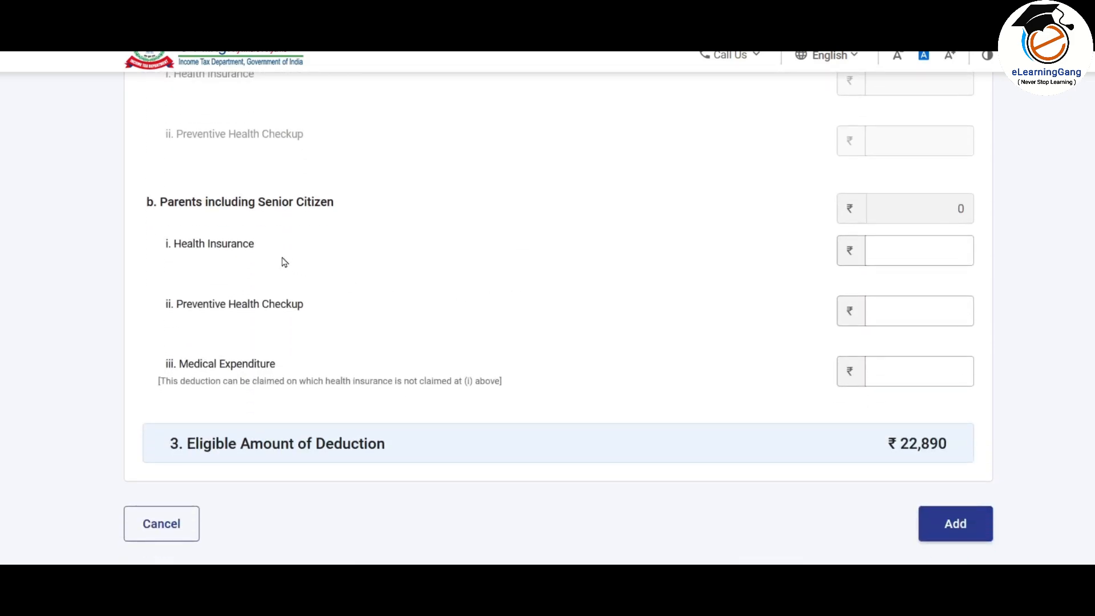
pyautogui.click(899, 255)
pyautogui.click(909, 310)
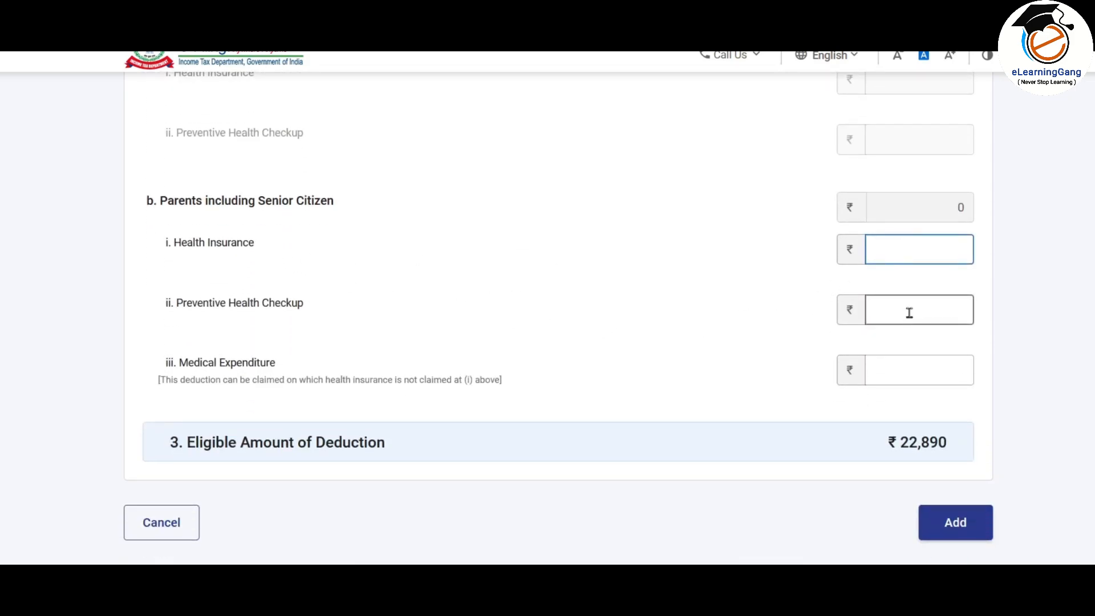
pyautogui.click(915, 374)
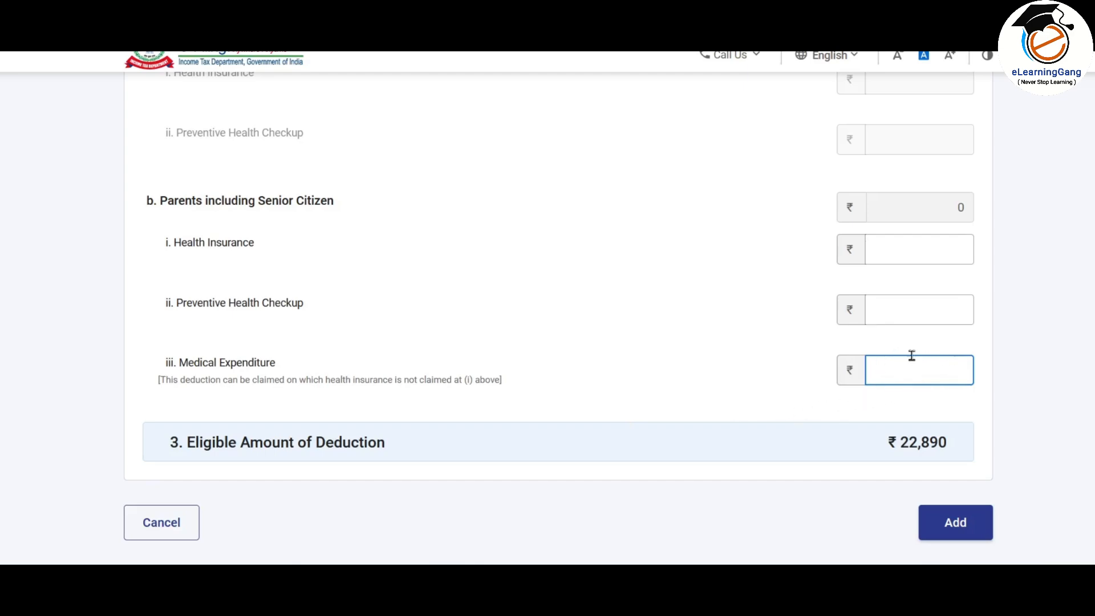
pyautogui.scroll(3, 508, 357)
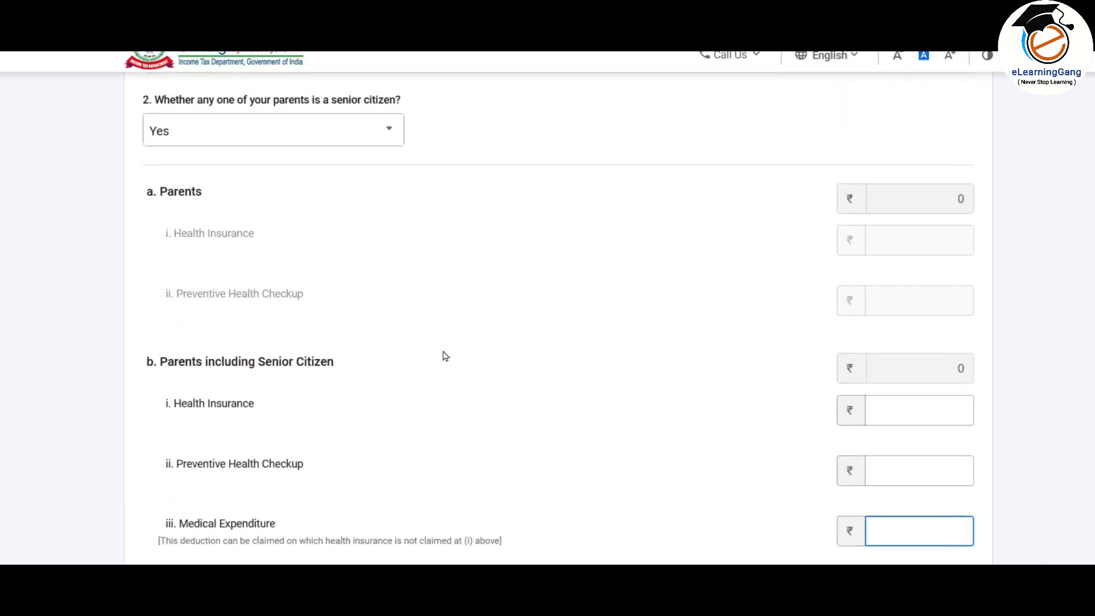
pyautogui.click(362, 130)
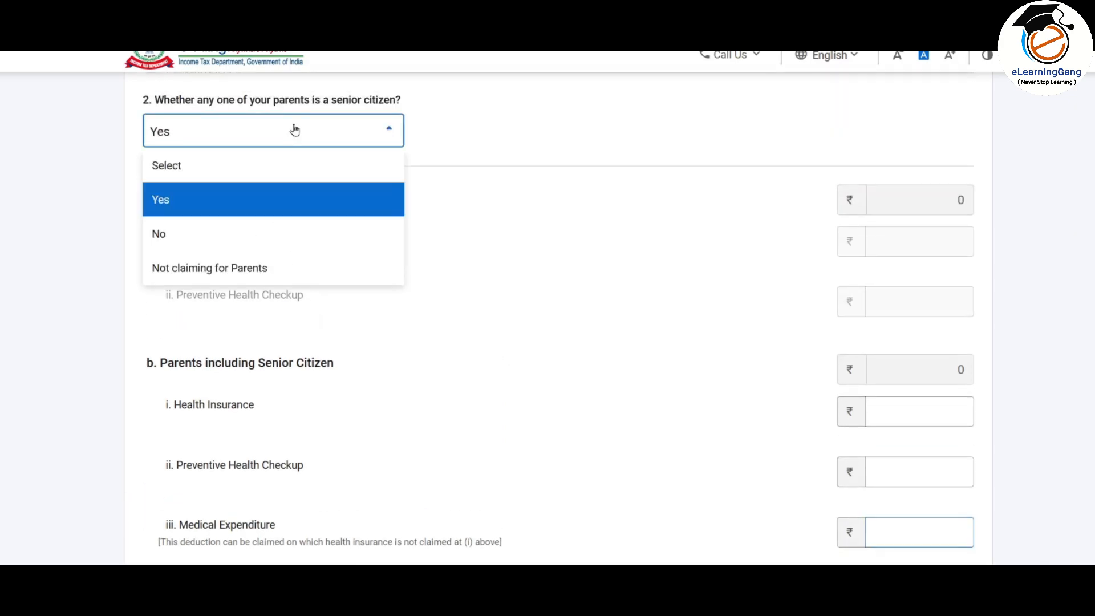
pyautogui.click(236, 276)
# Step: Save the ₹22,890 health insurance deduction and confirm Schedule 80D
pyautogui.scroll(-3, 885, 300)
pyautogui.scroll(-3, 887, 310)
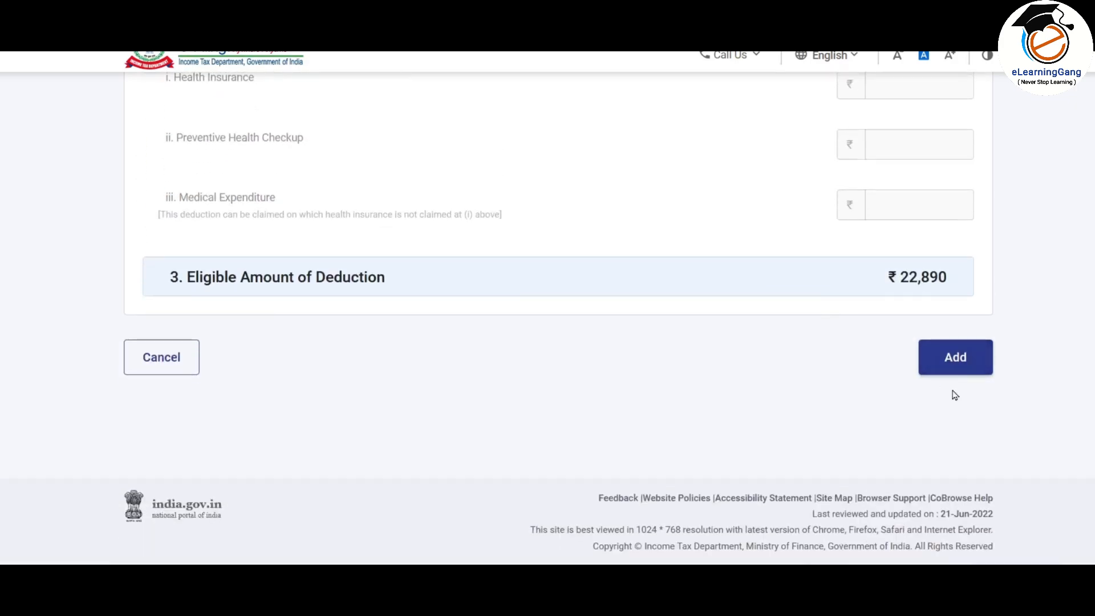
pyautogui.click(961, 361)
pyautogui.scroll(-2, 517, 385)
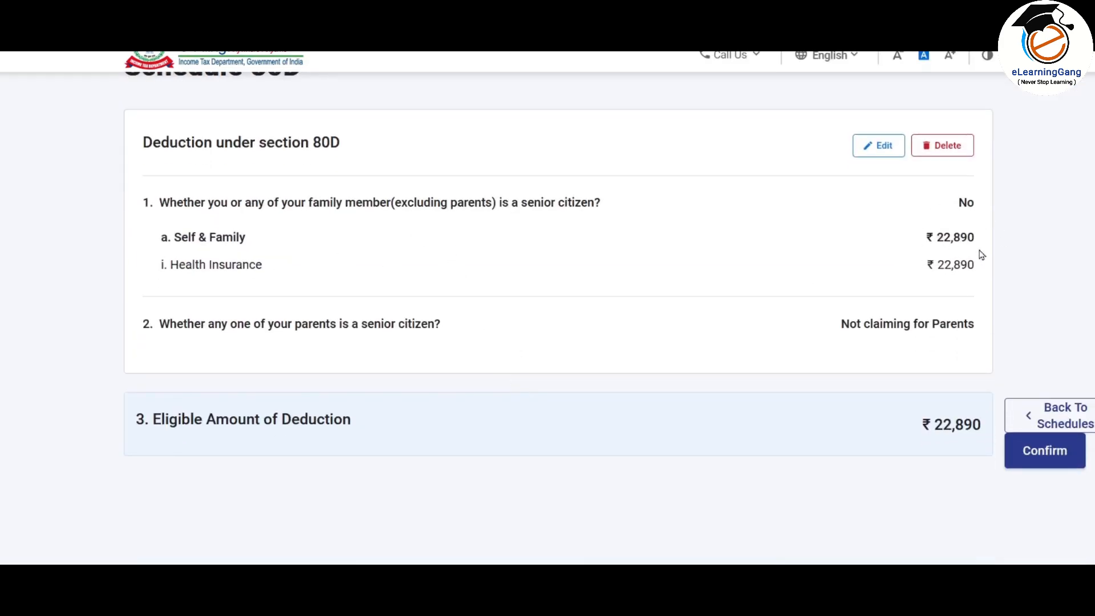
pyautogui.scroll(-2, 906, 259)
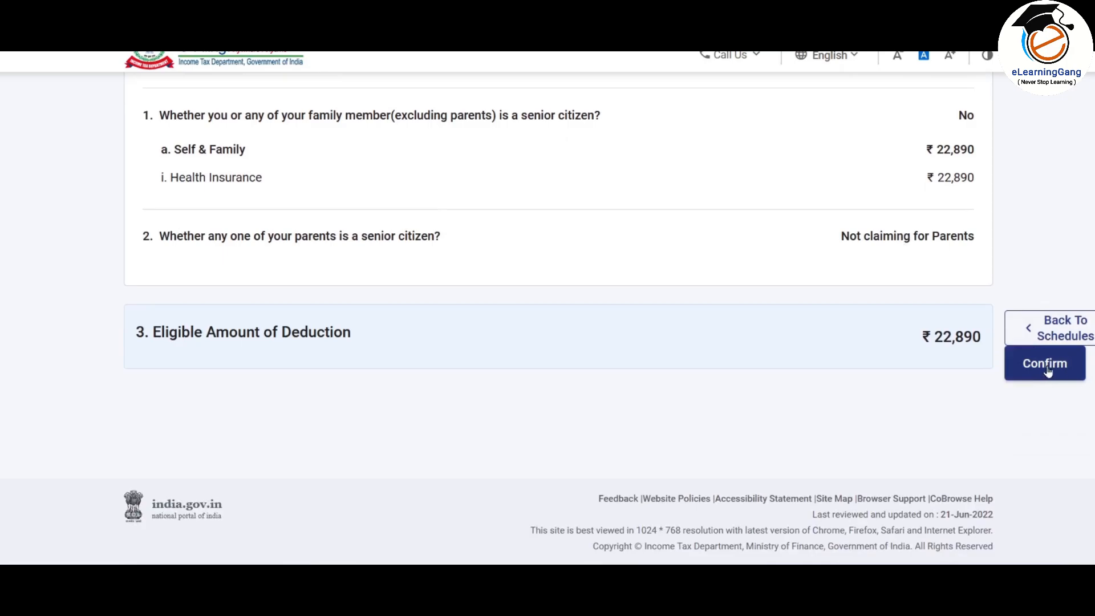
pyautogui.click(1047, 371)
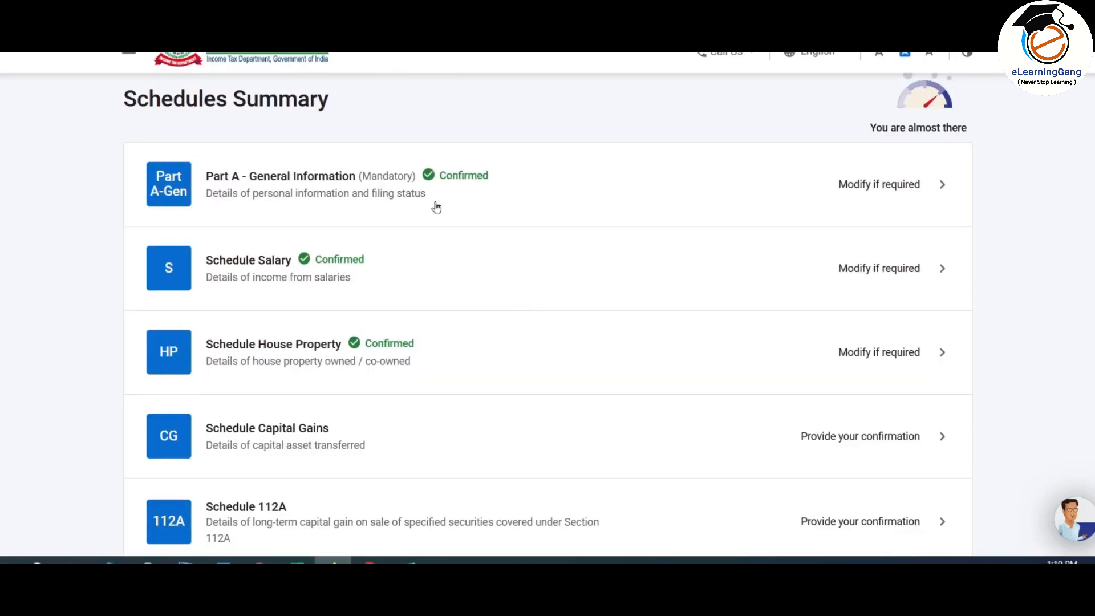
# Step: Add an 80G donation under 100% deduction without qualifying limit
pyautogui.scroll(-5, 431, 174)
pyautogui.scroll(-9, 438, 178)
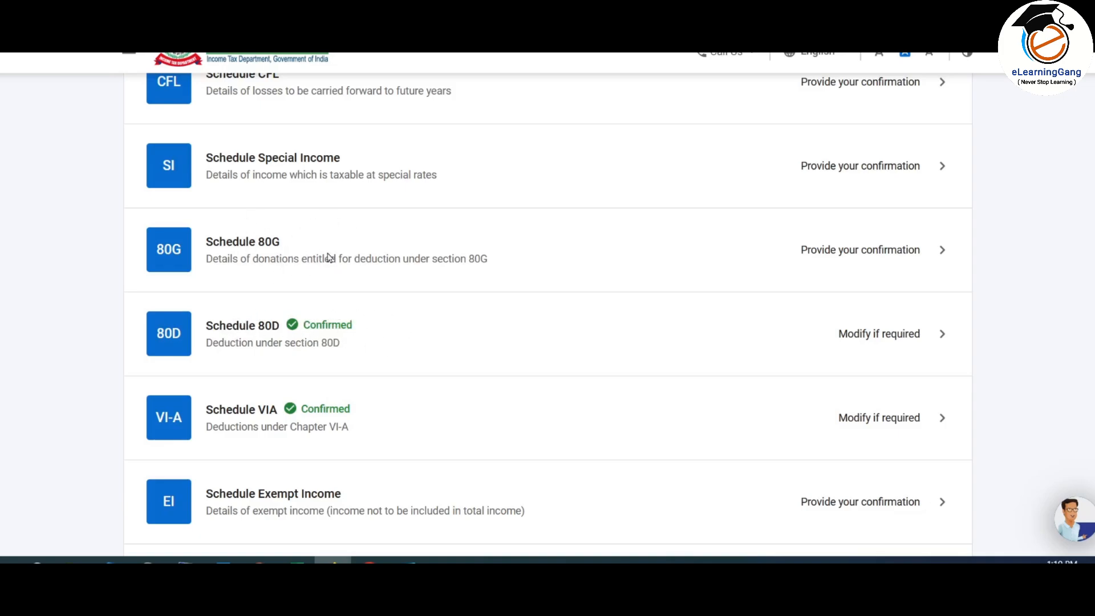
pyautogui.click(367, 249)
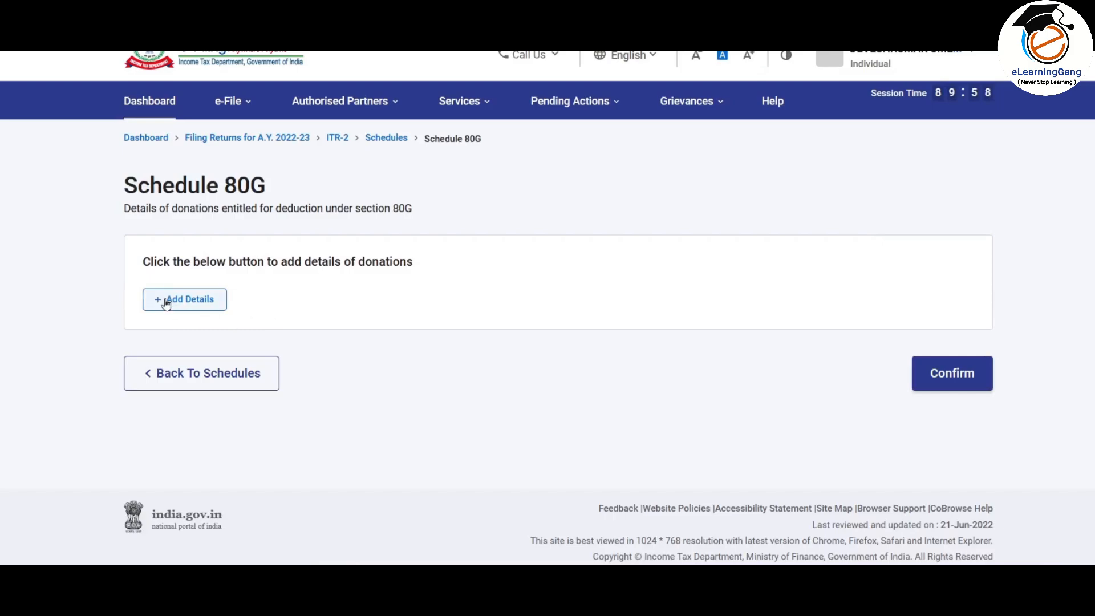
pyautogui.click(196, 306)
pyautogui.click(228, 281)
pyautogui.scroll(-2, 408, 358)
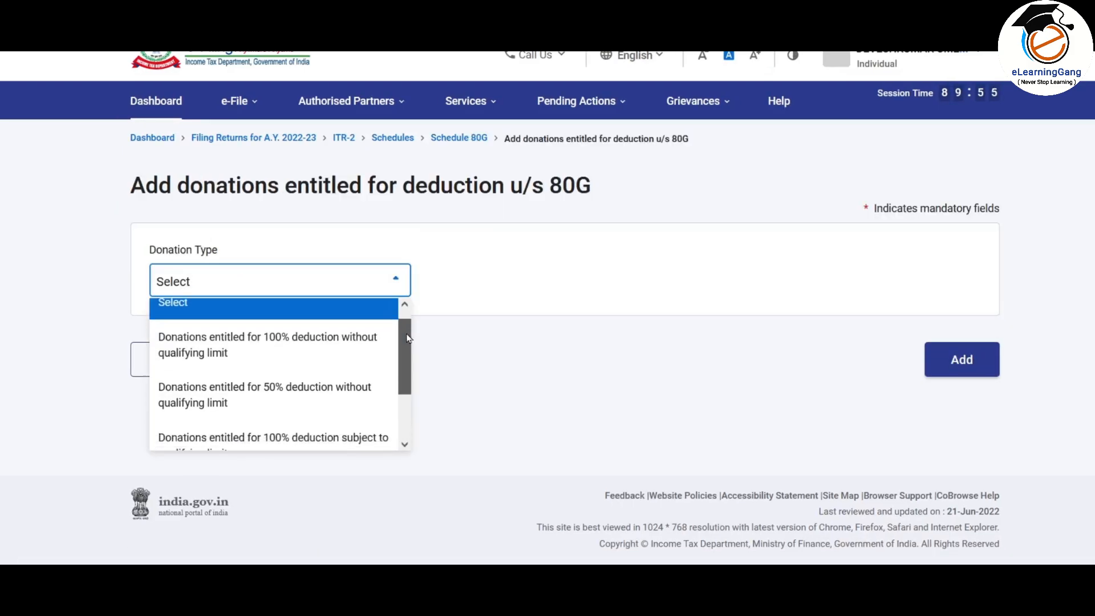
pyautogui.scroll(3, 408, 358)
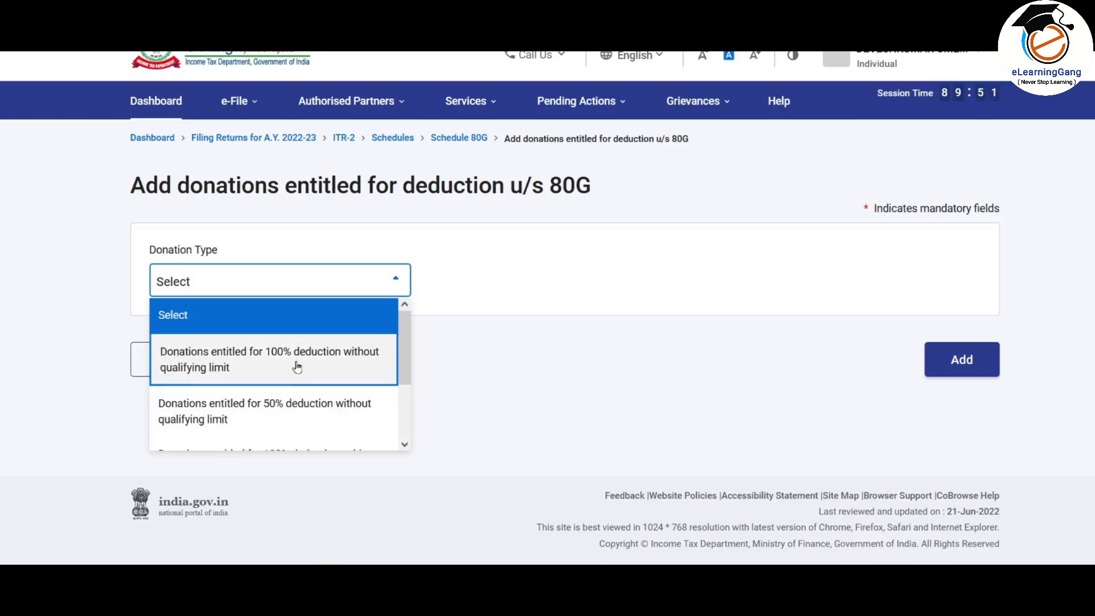
pyautogui.click(293, 360)
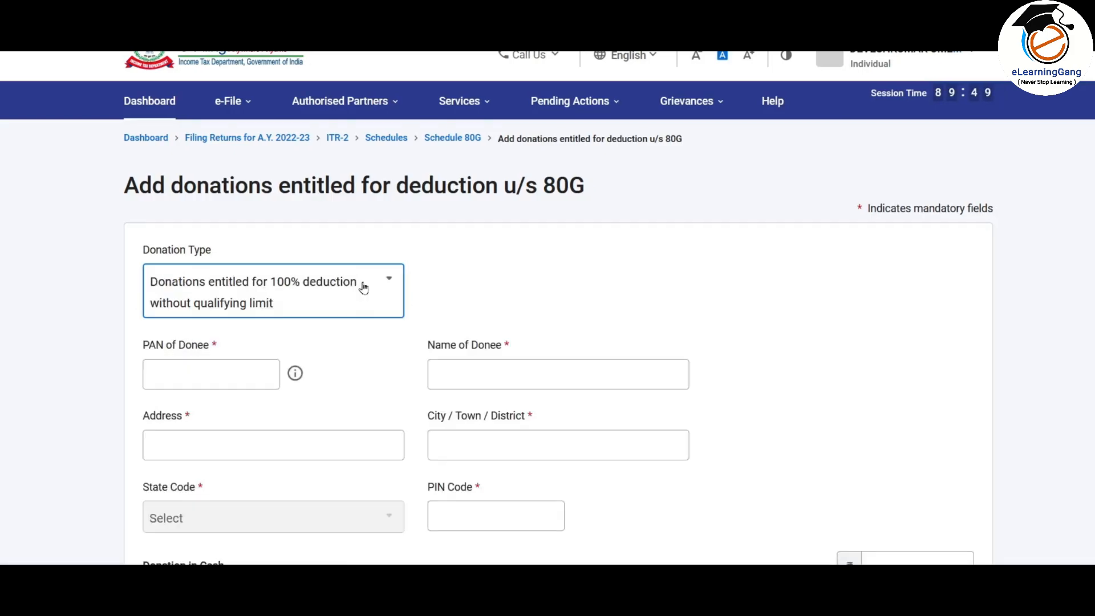
# Step: Fill the donee address 'UNKNOWN', city 'UNKN' and PIN code 400705
pyautogui.scroll(-2, 337, 293)
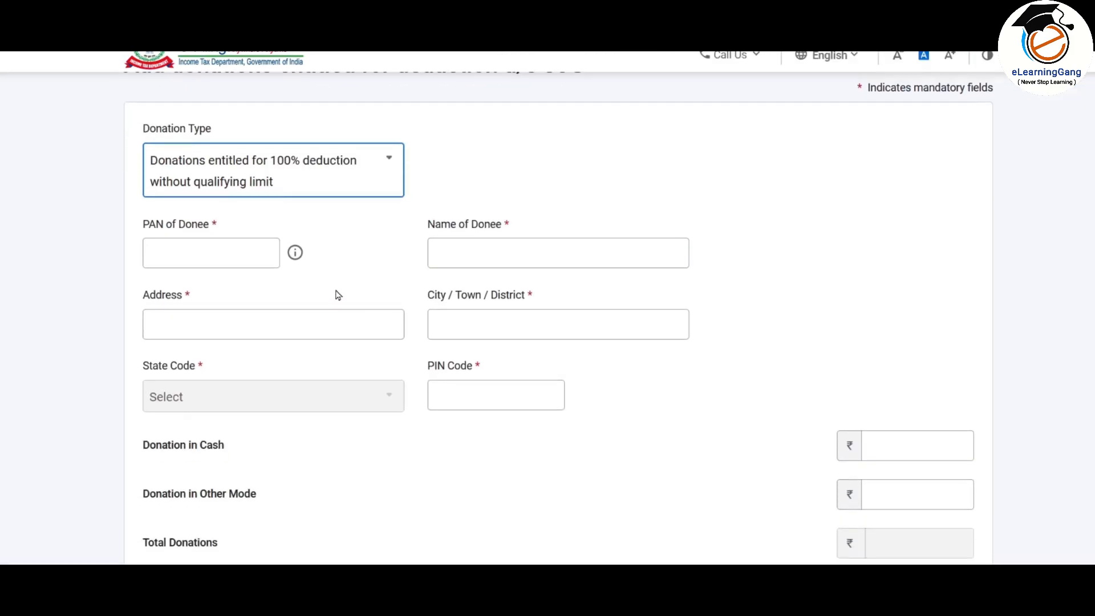
pyautogui.click(238, 260)
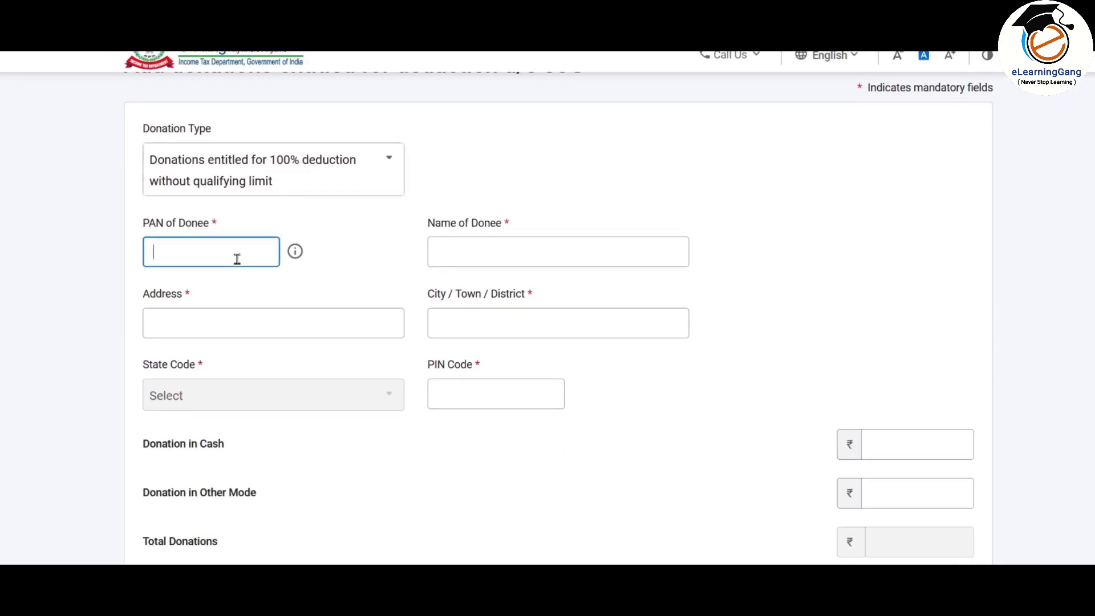
pyautogui.click(333, 325)
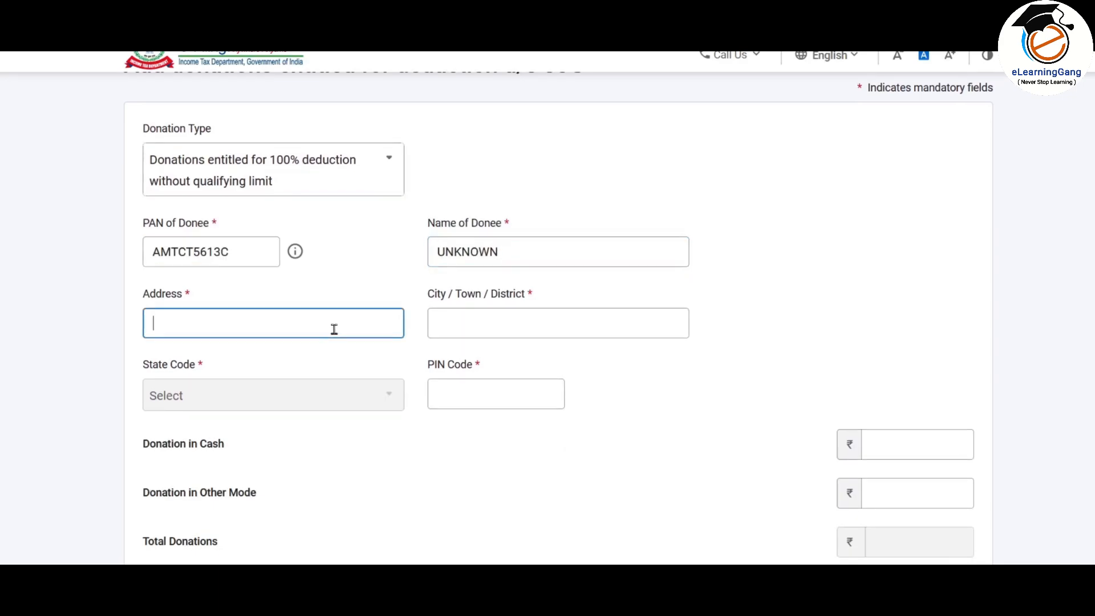
pyautogui.write('UNKNOWN')
pyautogui.press('Tab')
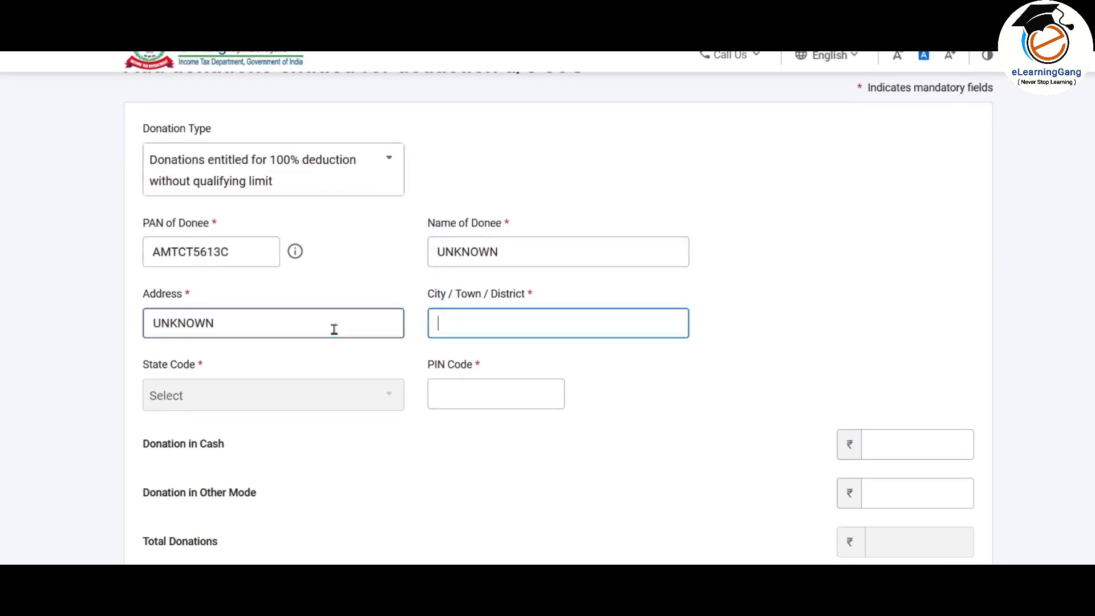
pyautogui.write('UNKNON')
pyautogui.press('Tab')
pyautogui.write('400705')
pyautogui.press('Tab')
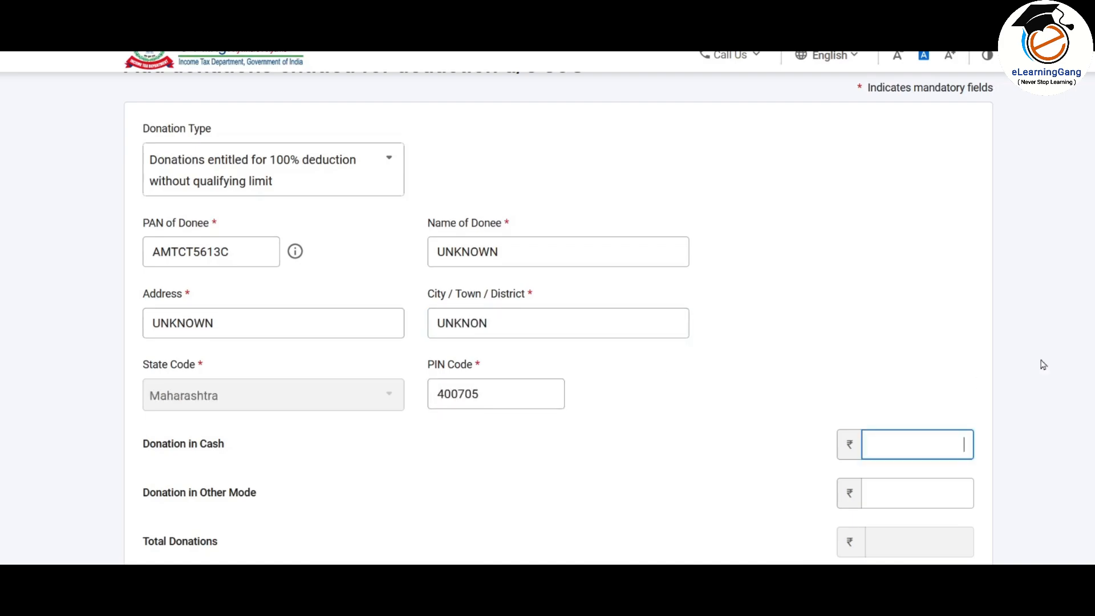
pyautogui.scroll(-4, 558, 320)
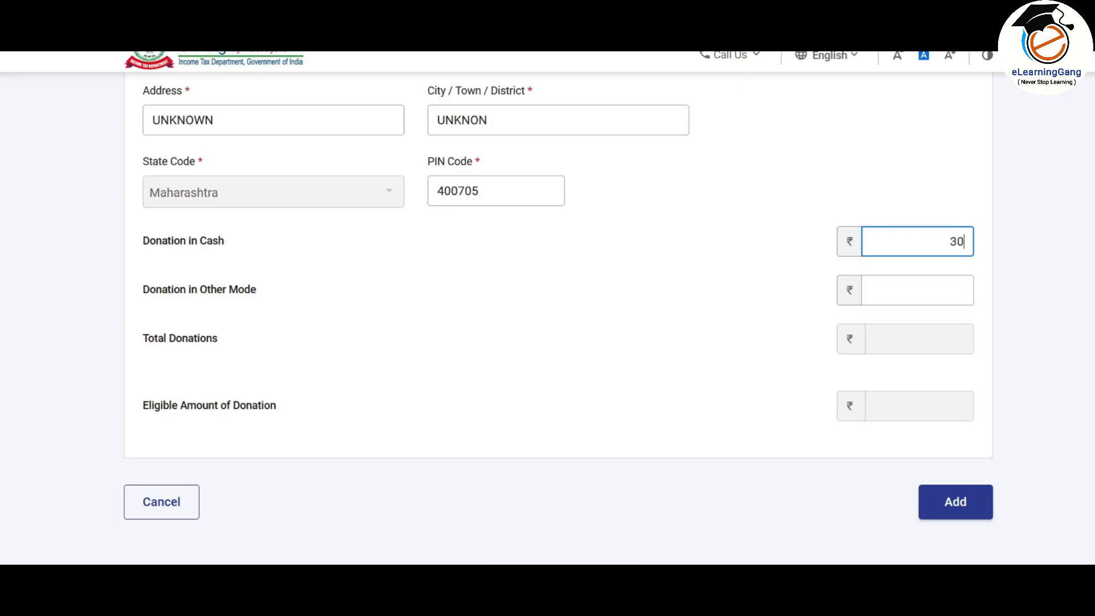
# Step: Enter ₹20,000 as other-mode donation and correct the cash donation from 3,000 to 2,000
pyautogui.click(732, 261)
pyautogui.click(925, 293)
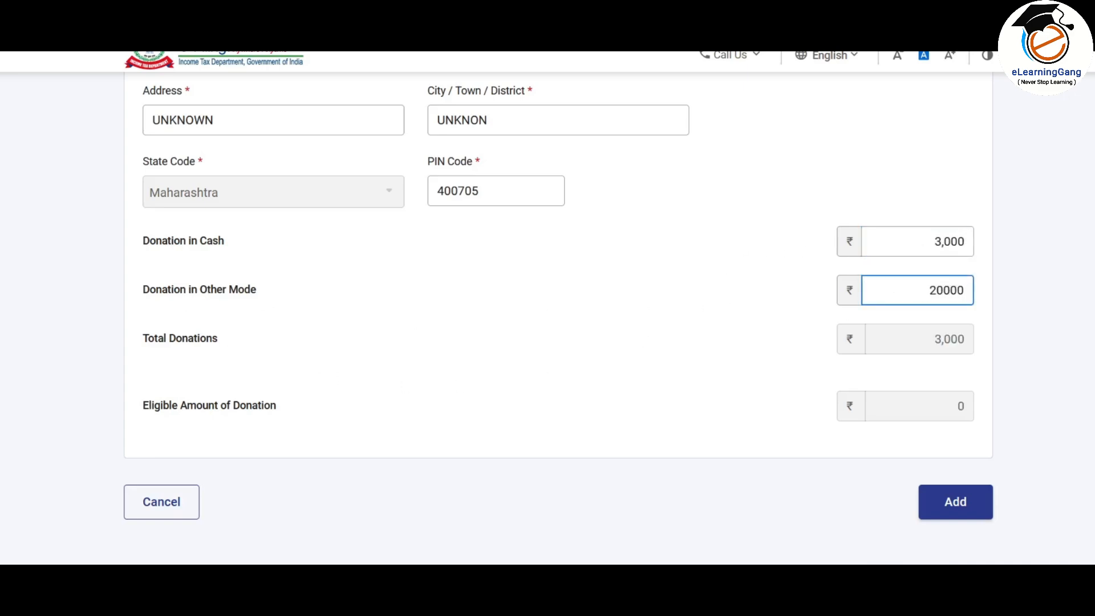
pyautogui.click(671, 354)
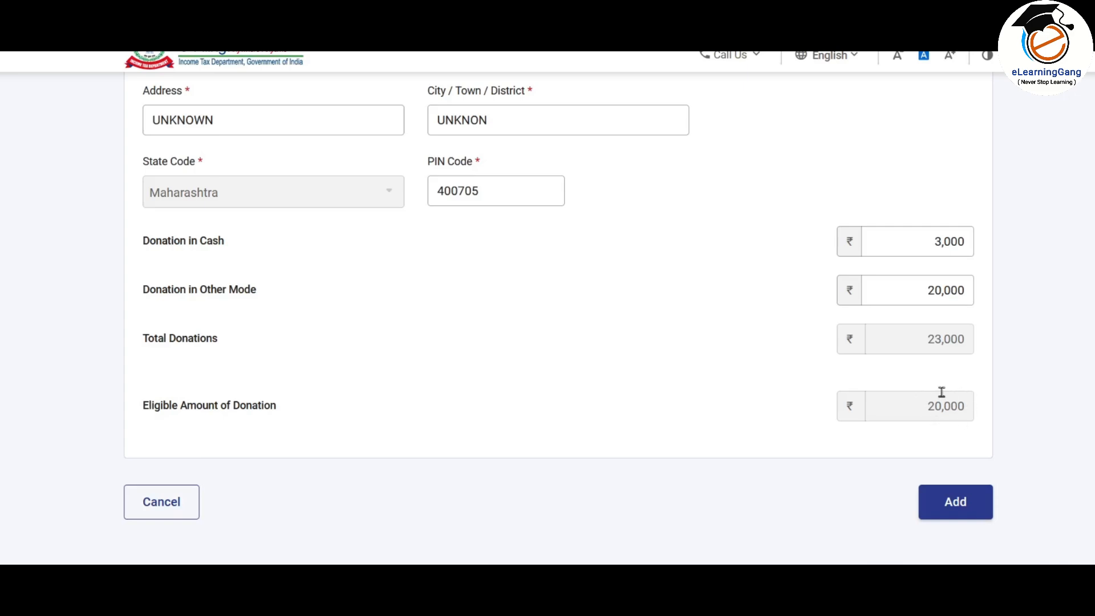
pyautogui.doubleClick(950, 241)
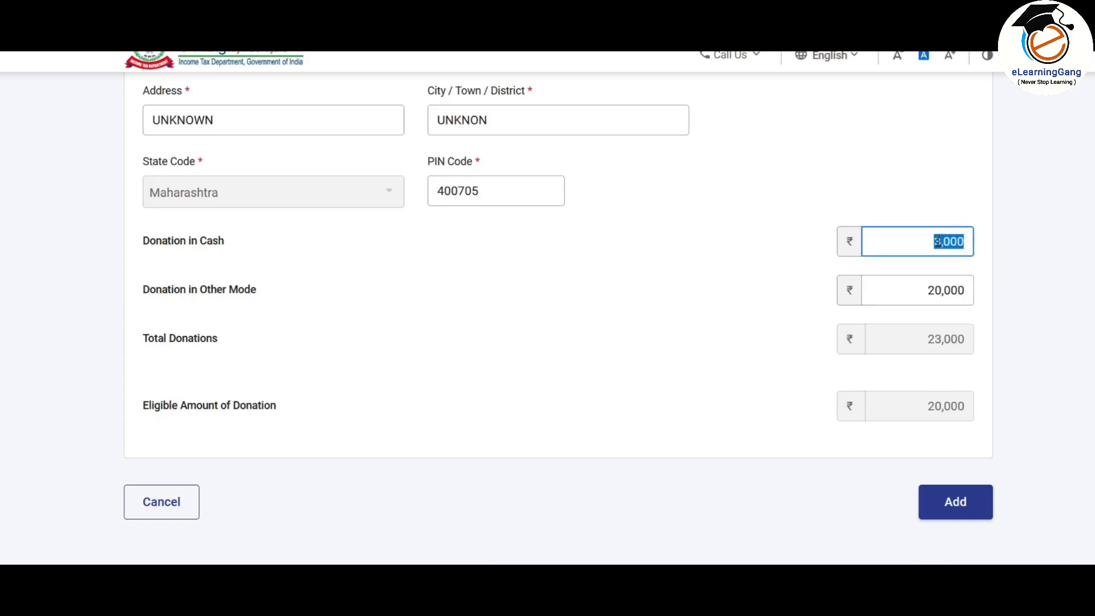
pyautogui.click(943, 242)
pyautogui.moveTo(941, 243); pyautogui.dragTo(933, 242)
pyautogui.write('2')
pyautogui.click(897, 398)
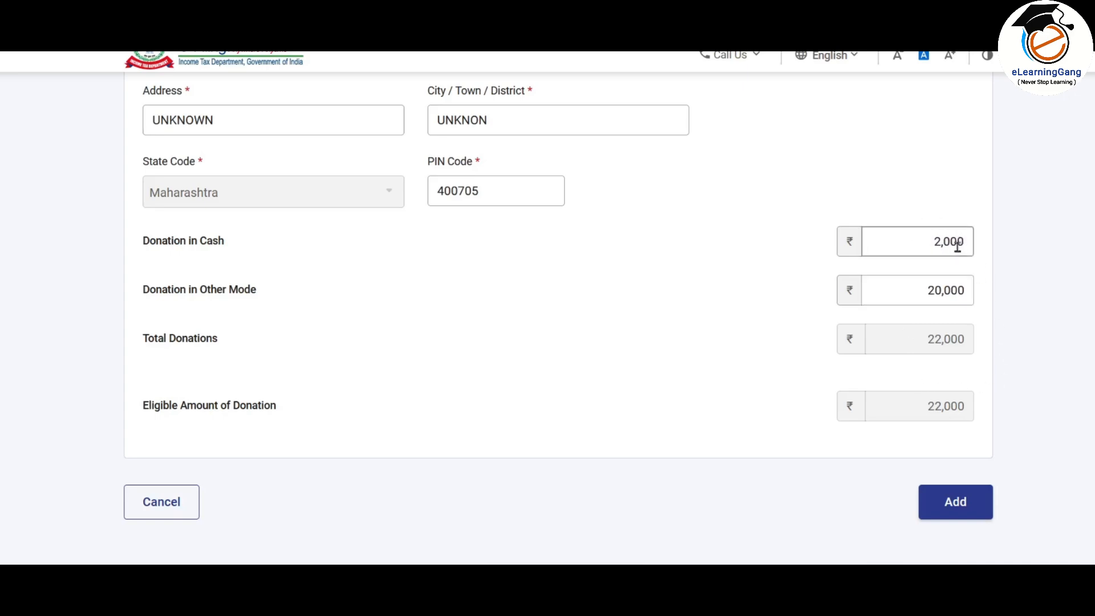
# Step: Save the donee entry and confirm Schedule 80G with ₹22,000 eligible donations
pyautogui.click(962, 506)
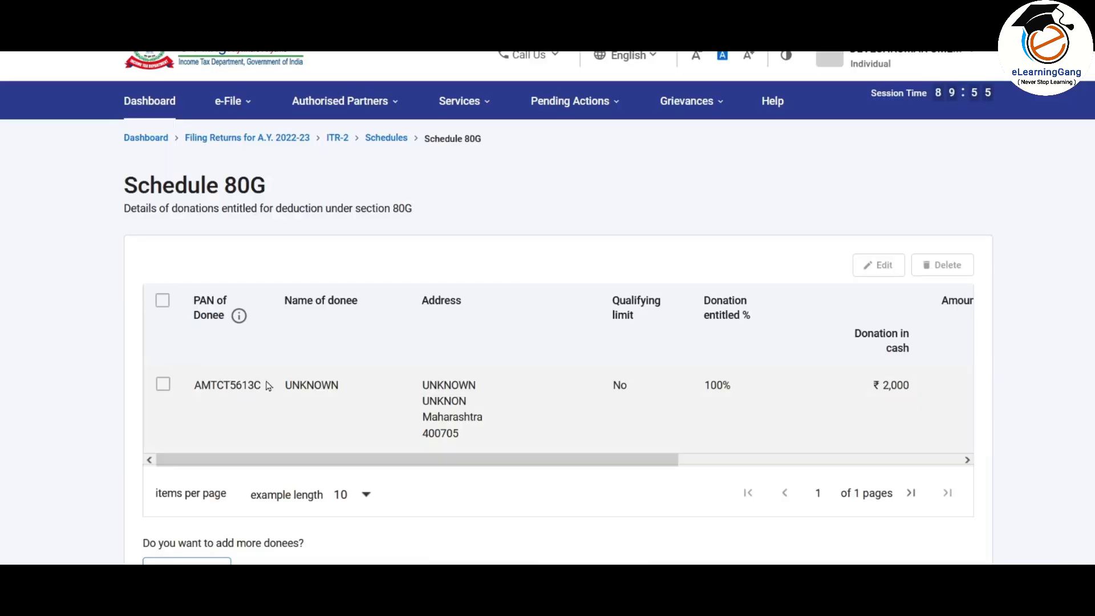
pyautogui.scroll(-3, 661, 350)
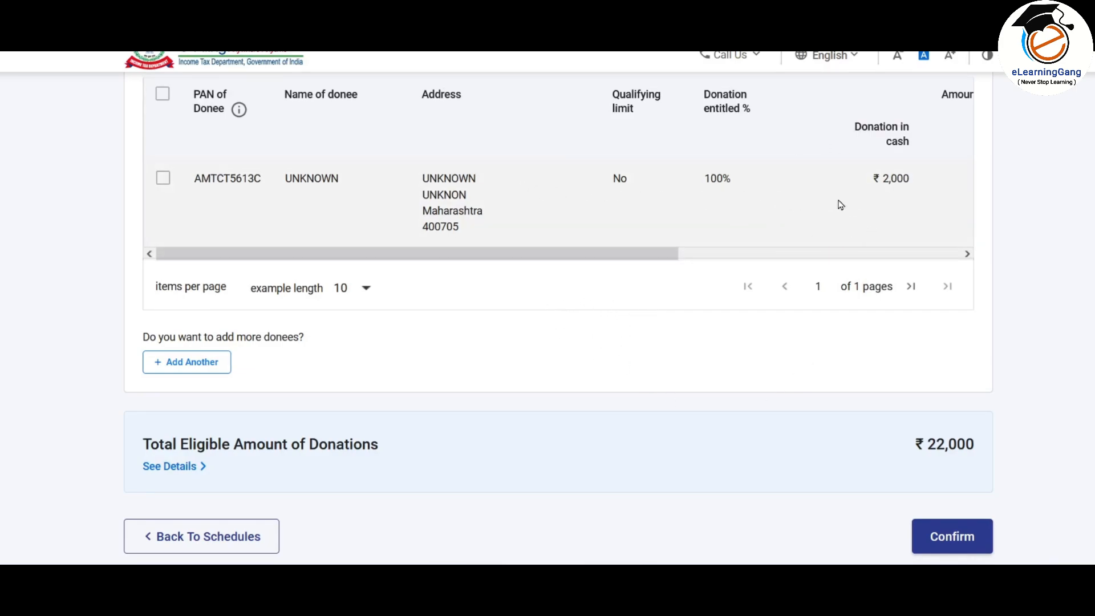
pyautogui.scroll(-3, 845, 205)
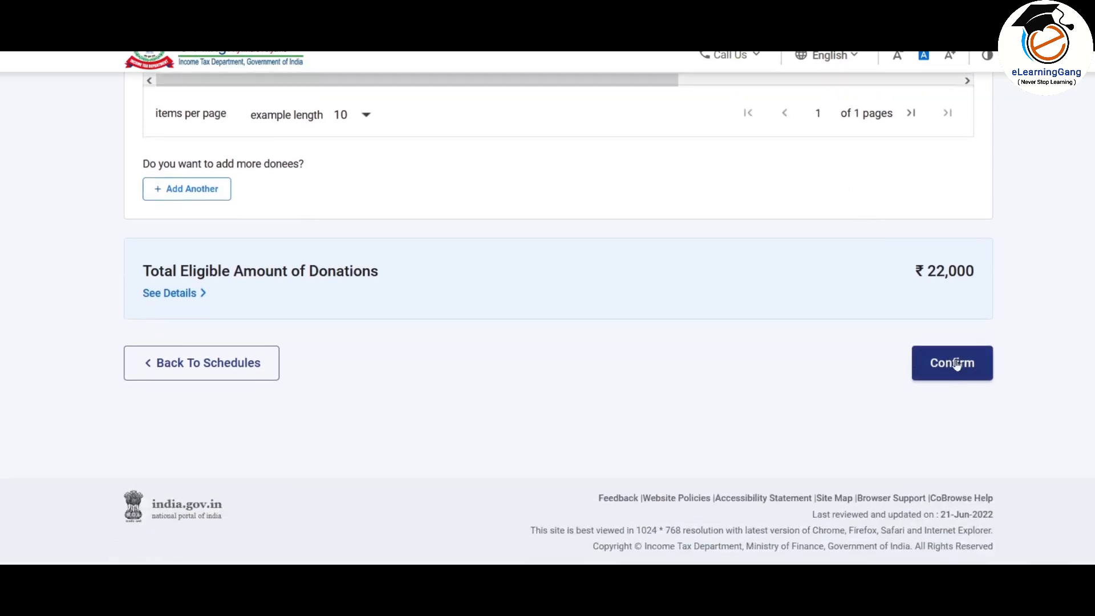
pyautogui.click(956, 364)
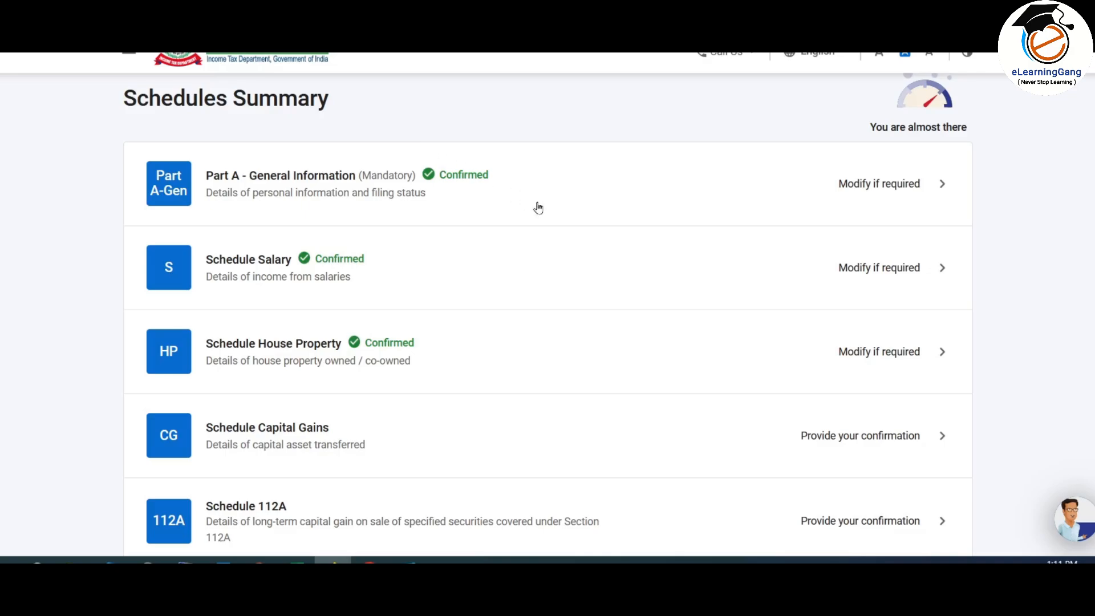
pyautogui.scroll(-12, 539, 205)
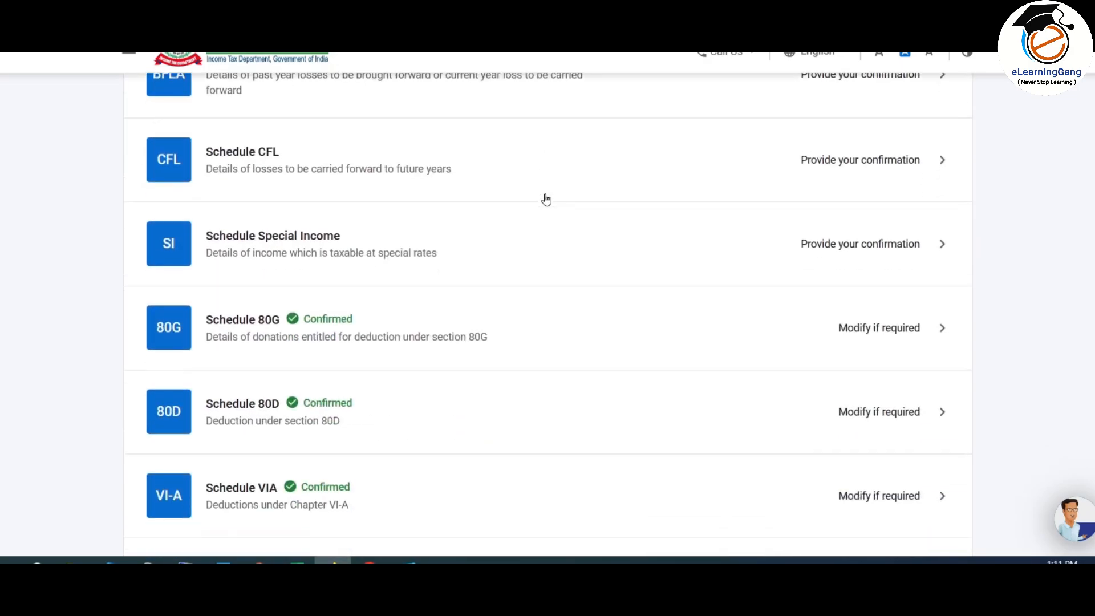
pyautogui.scroll(-3, 546, 199)
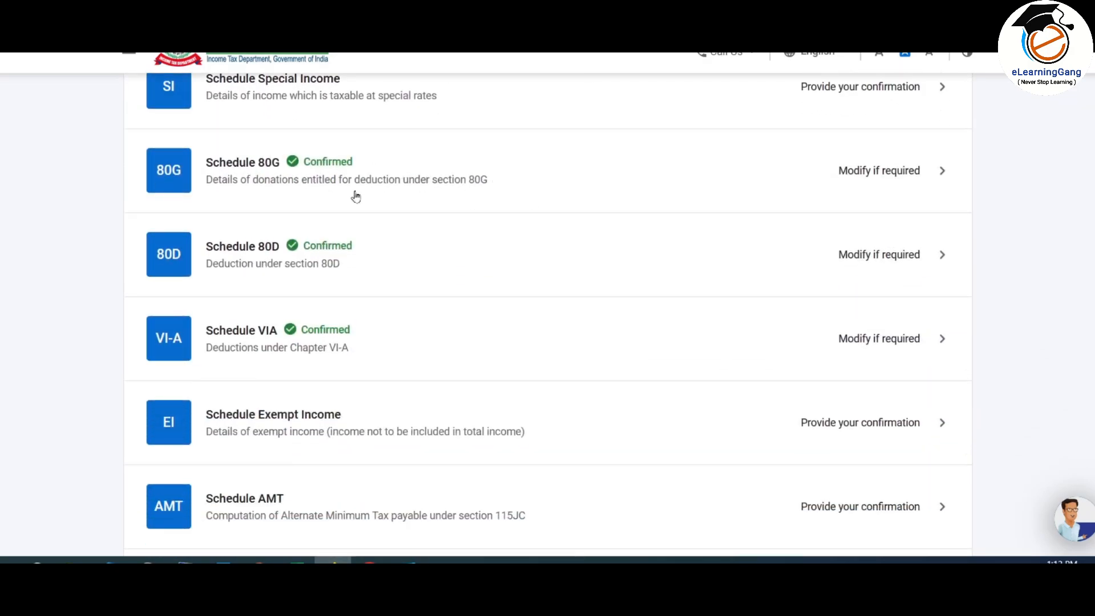
pyautogui.scroll(-1, 349, 173)
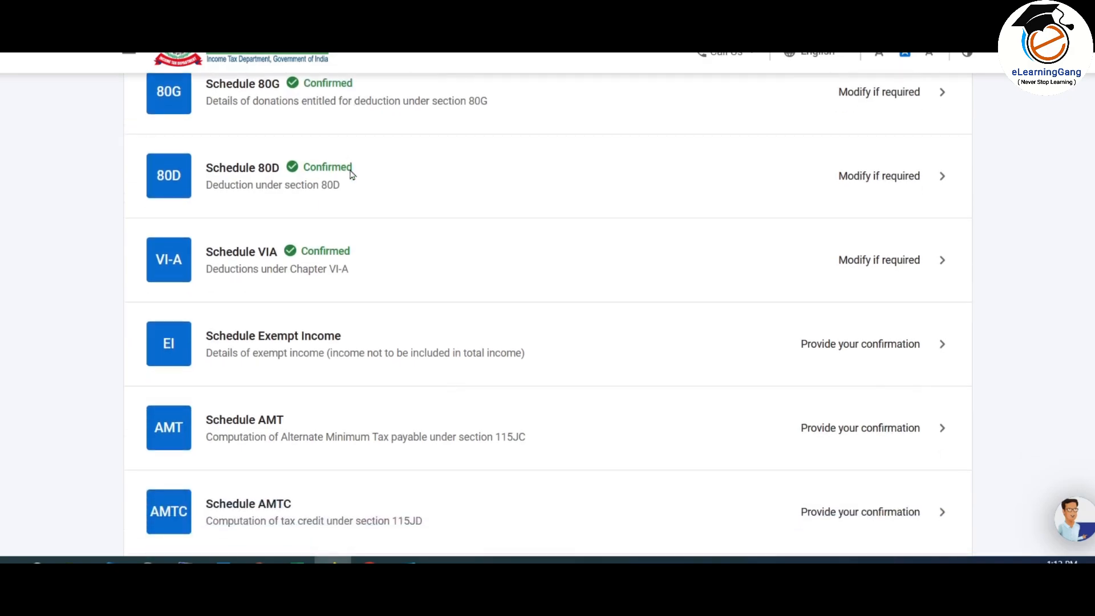
pyautogui.scroll(-1, 336, 342)
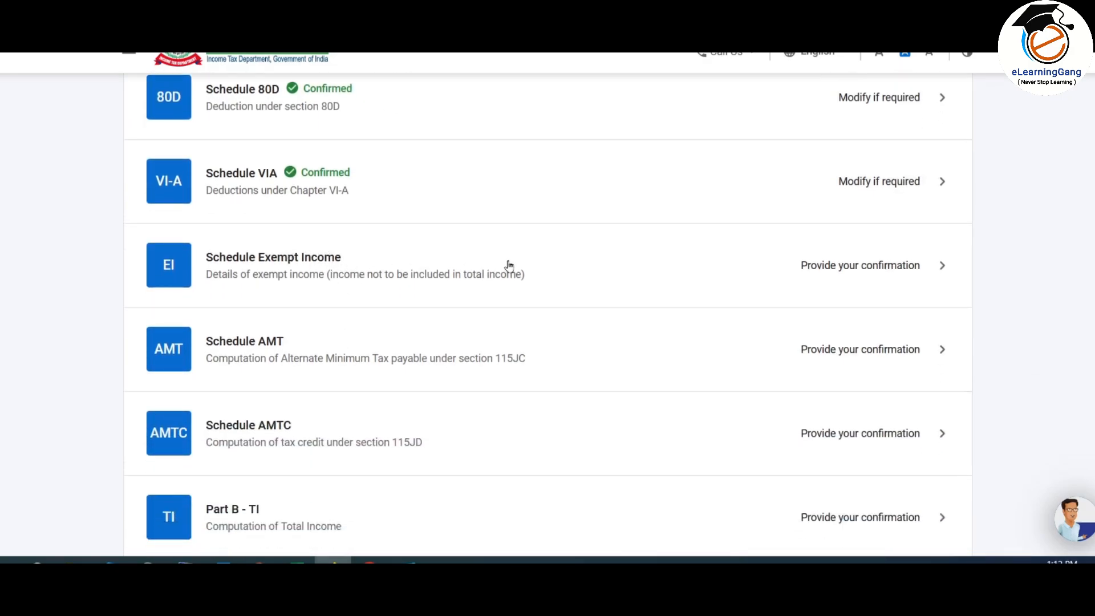
# Step: Open Schedule Exempt Income and start a new agricultural income entry, checking the worksheet figures
pyautogui.click(648, 275)
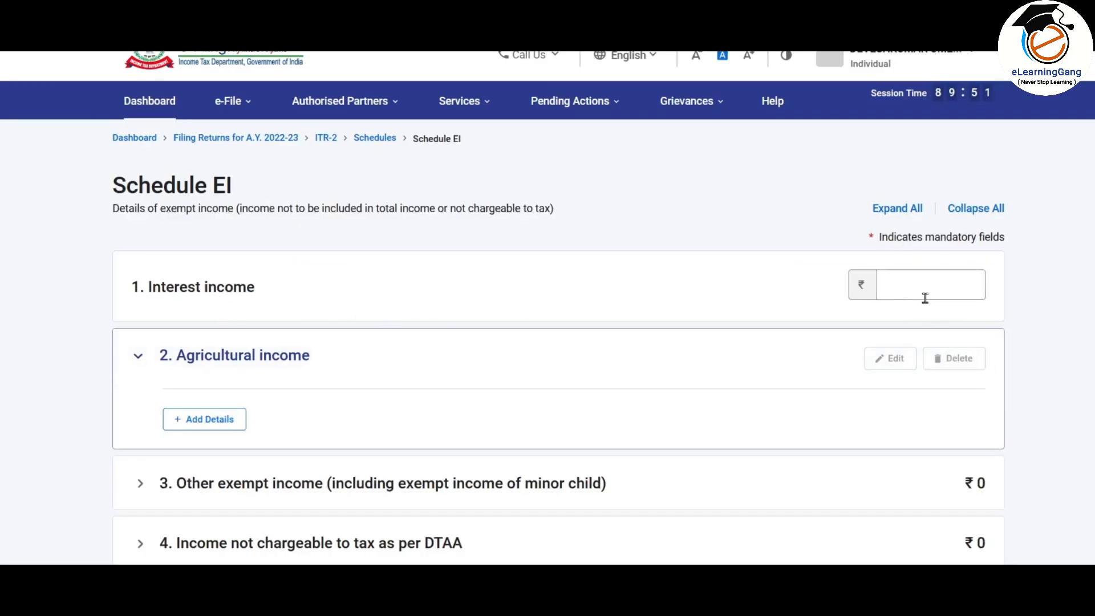
pyautogui.scroll(-3, 709, 247)
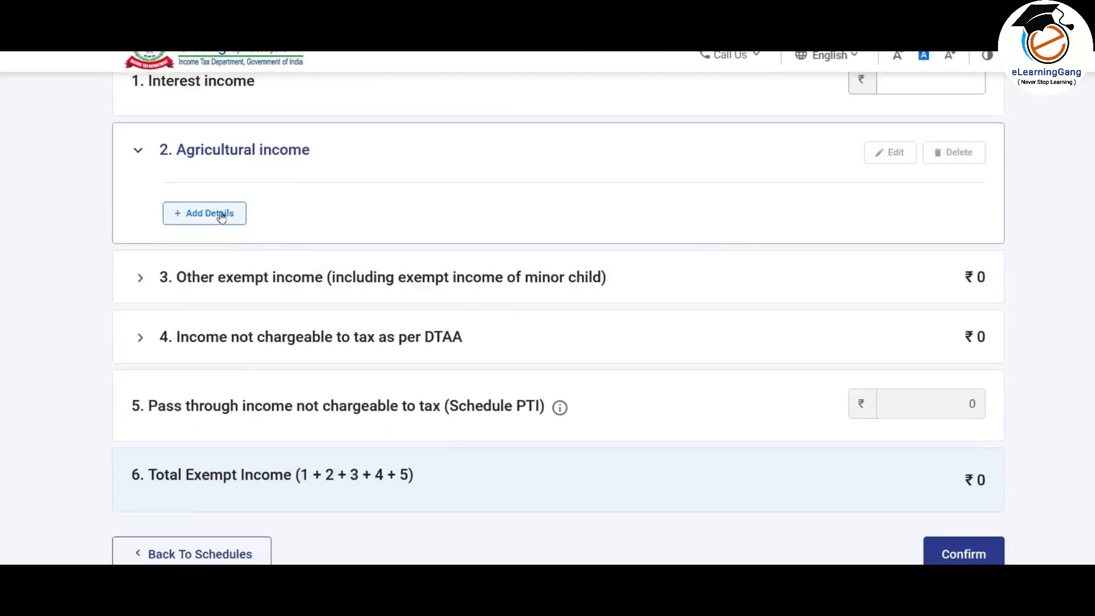
pyautogui.click(321, 278)
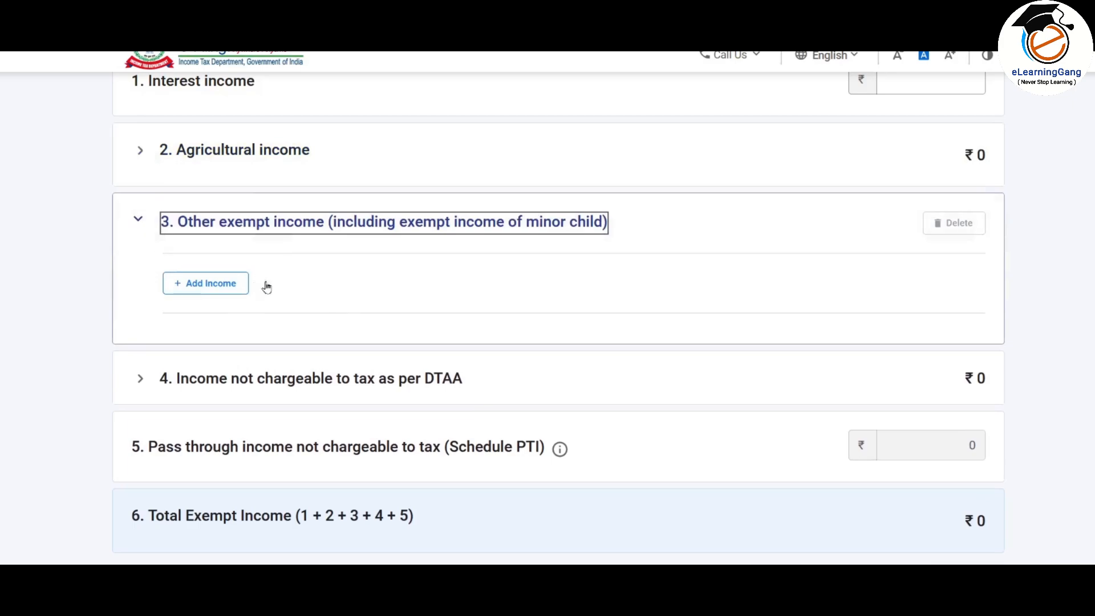
pyautogui.scroll(2, 420, 301)
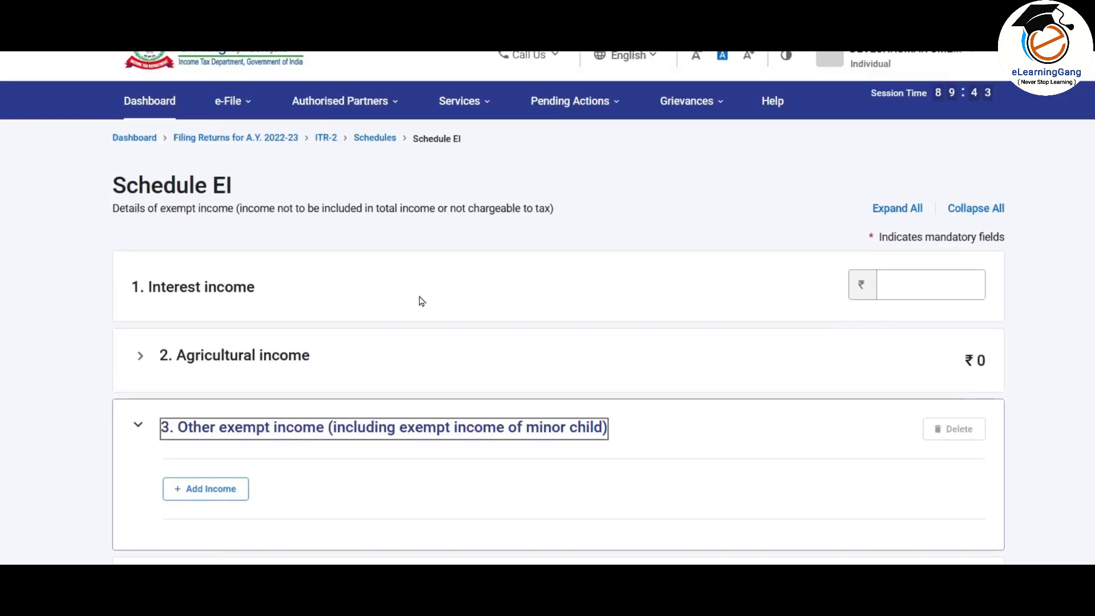
pyautogui.scroll(-5, 421, 300)
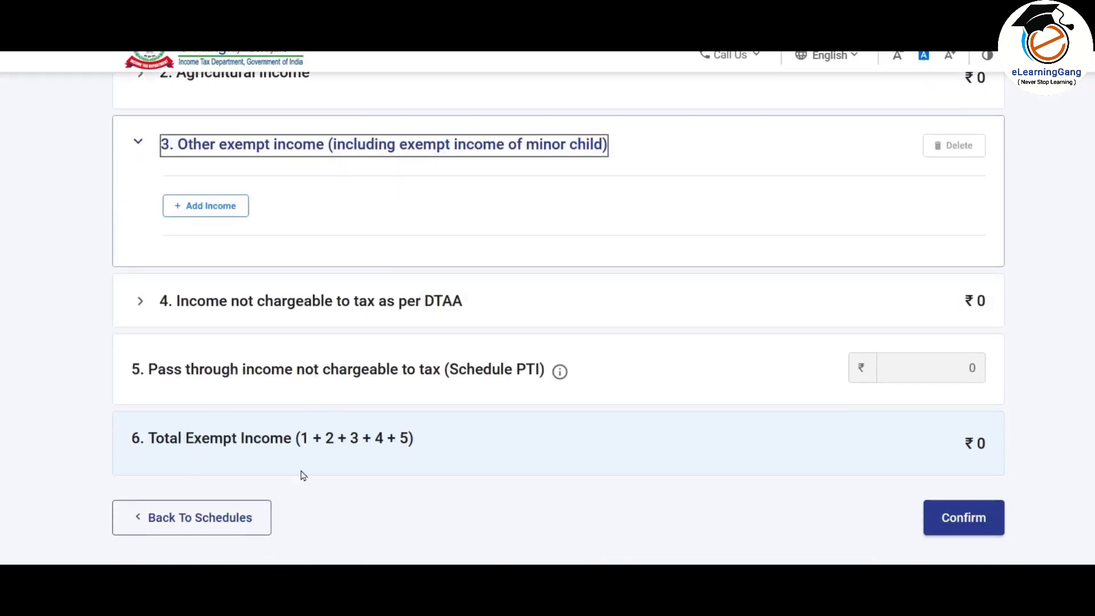
pyautogui.scroll(3, 354, 416)
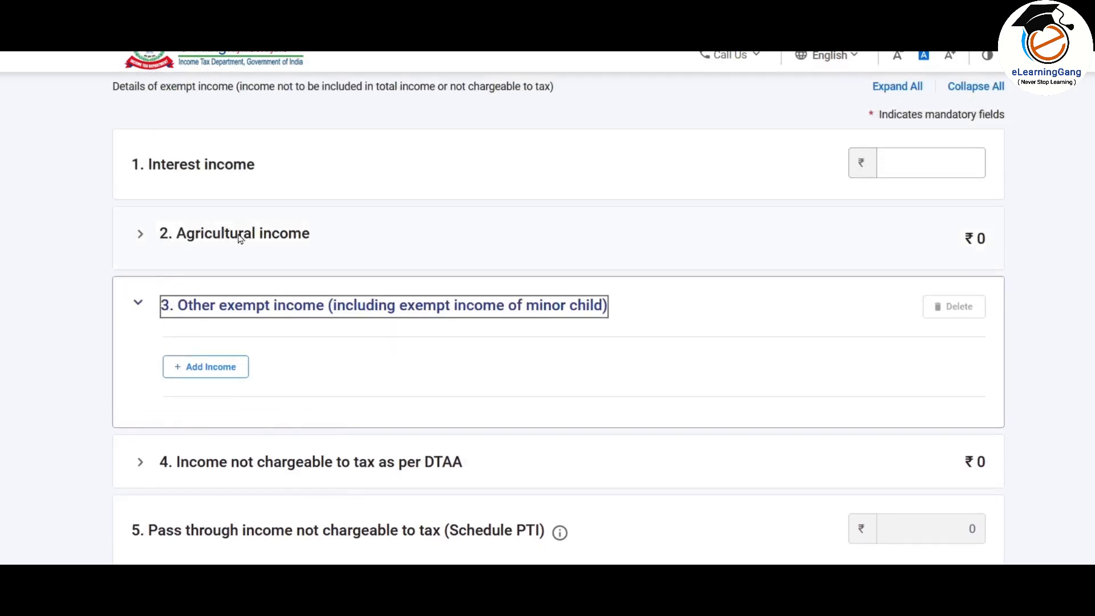
pyautogui.click(239, 235)
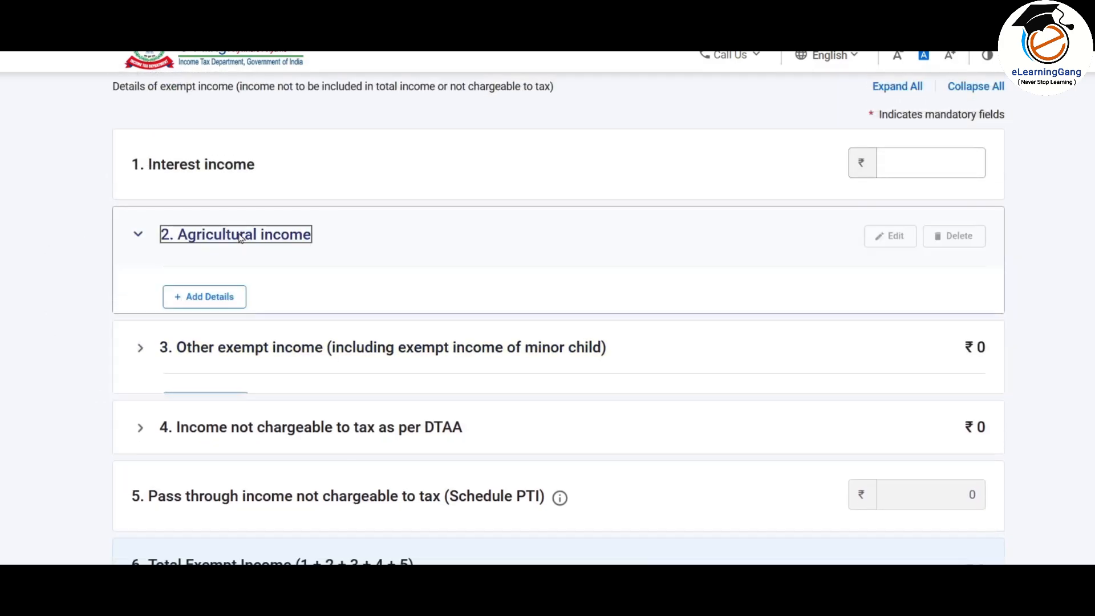
pyautogui.click(207, 302)
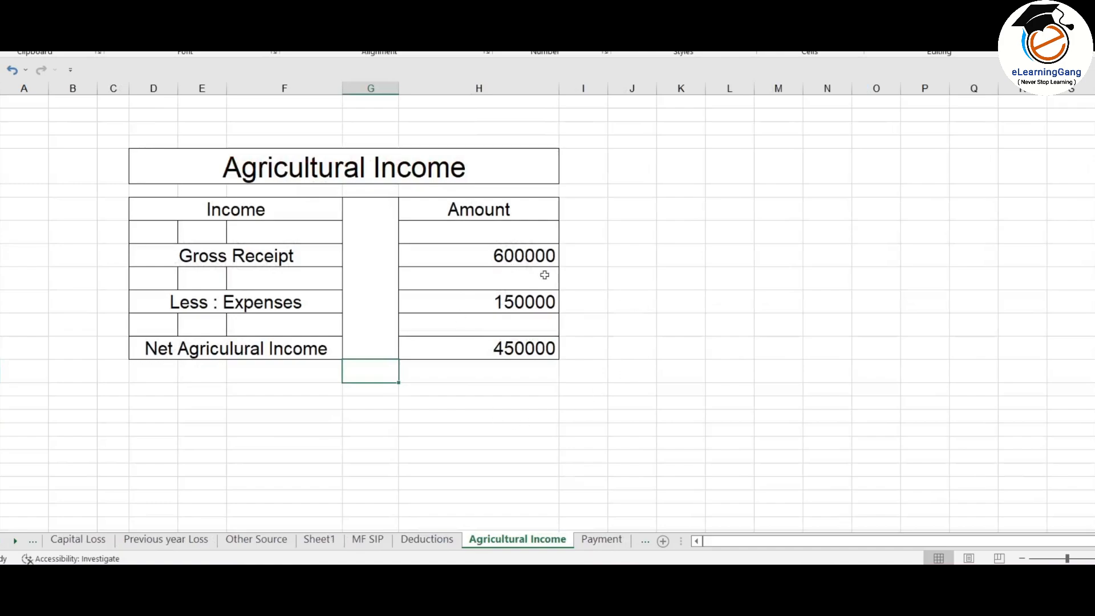
pyautogui.click(518, 256)
pyautogui.click(529, 302)
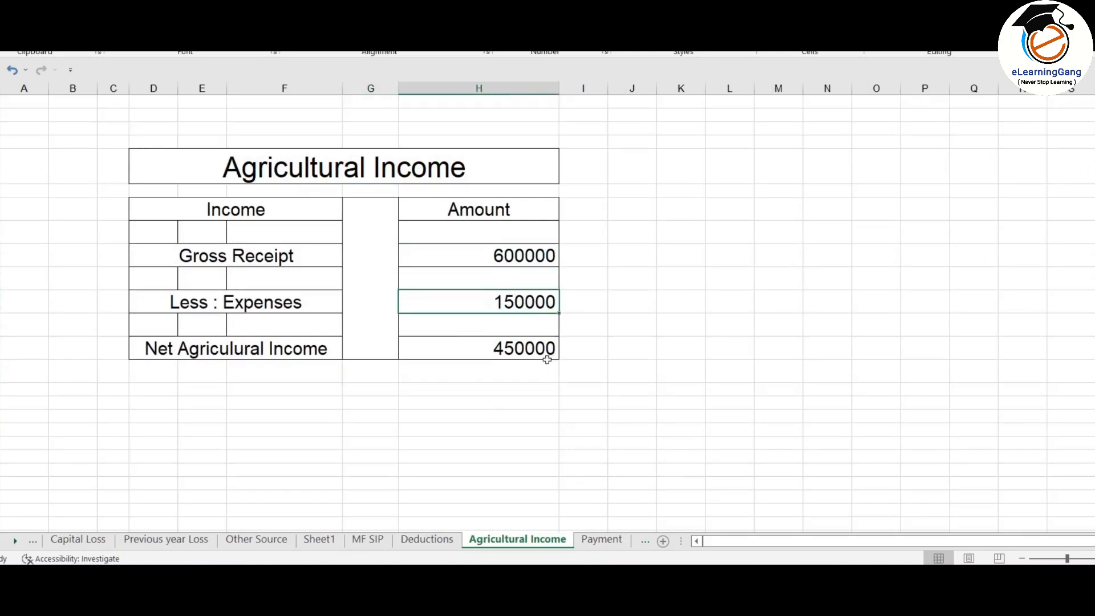
pyautogui.click(534, 350)
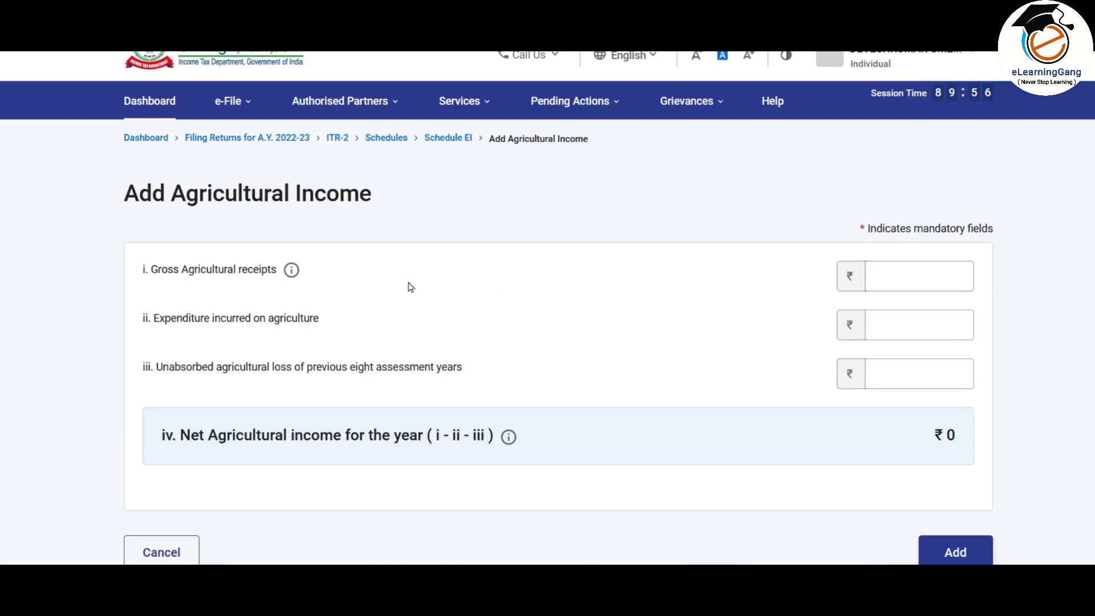
# Step: Add agricultural income of 6,00,000 gross receipts less 1,50,000 expenditure
pyautogui.click(909, 285)
pyautogui.write('600000')
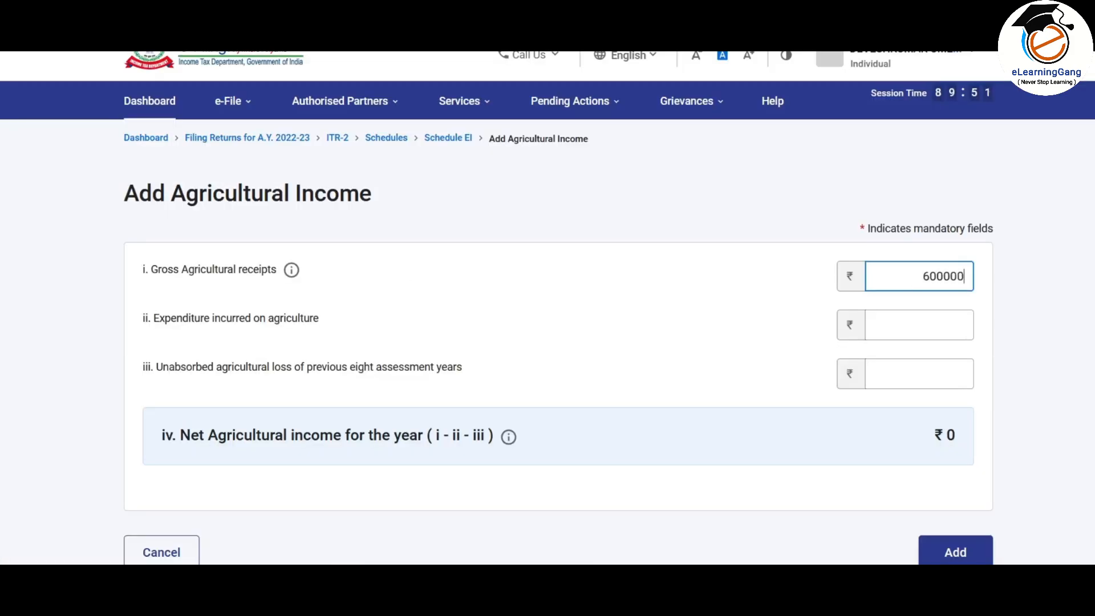
pyautogui.click(916, 322)
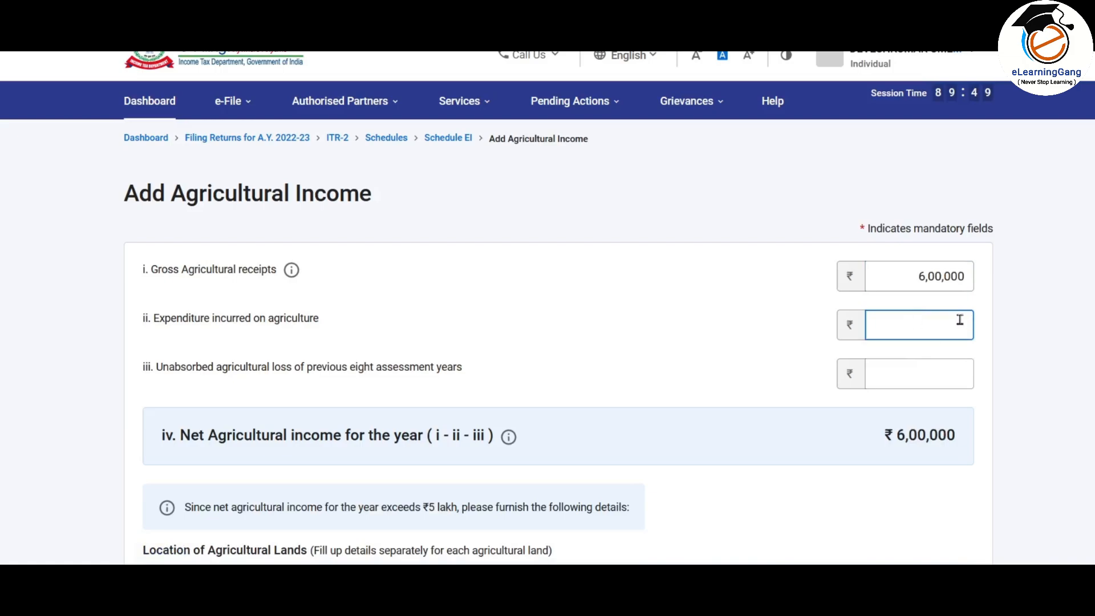
pyautogui.write('150000')
pyautogui.click(671, 372)
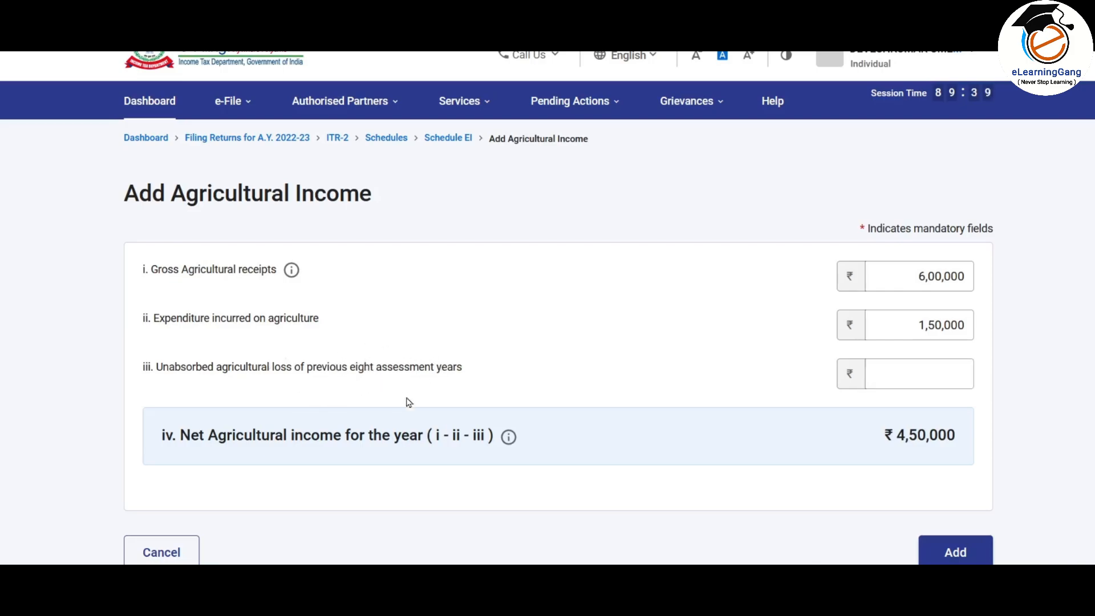
pyautogui.click(903, 374)
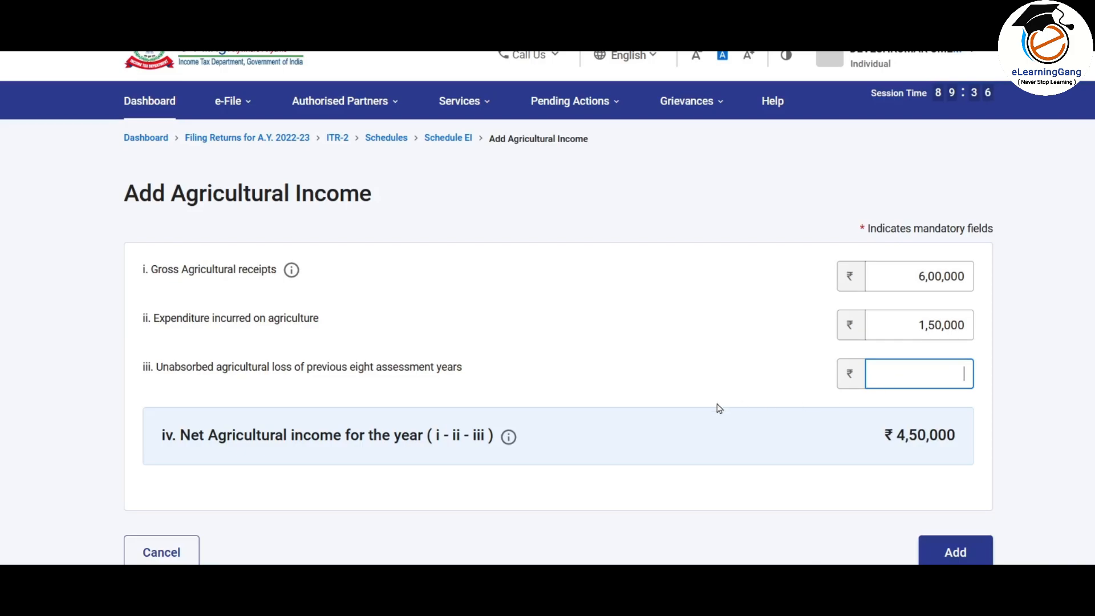
pyautogui.scroll(-3, 738, 330)
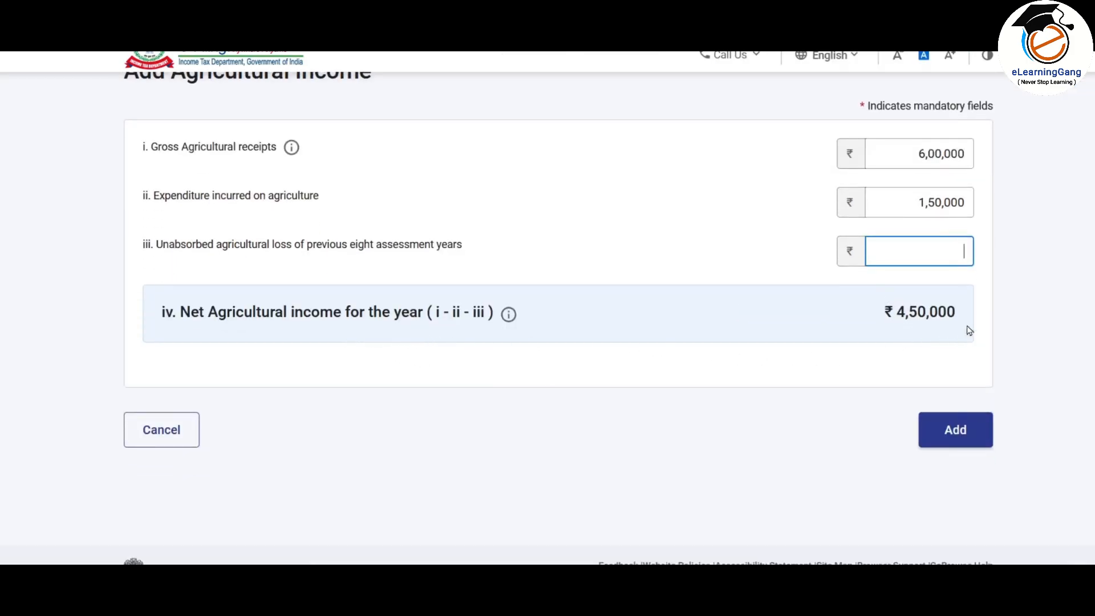
pyautogui.click(957, 434)
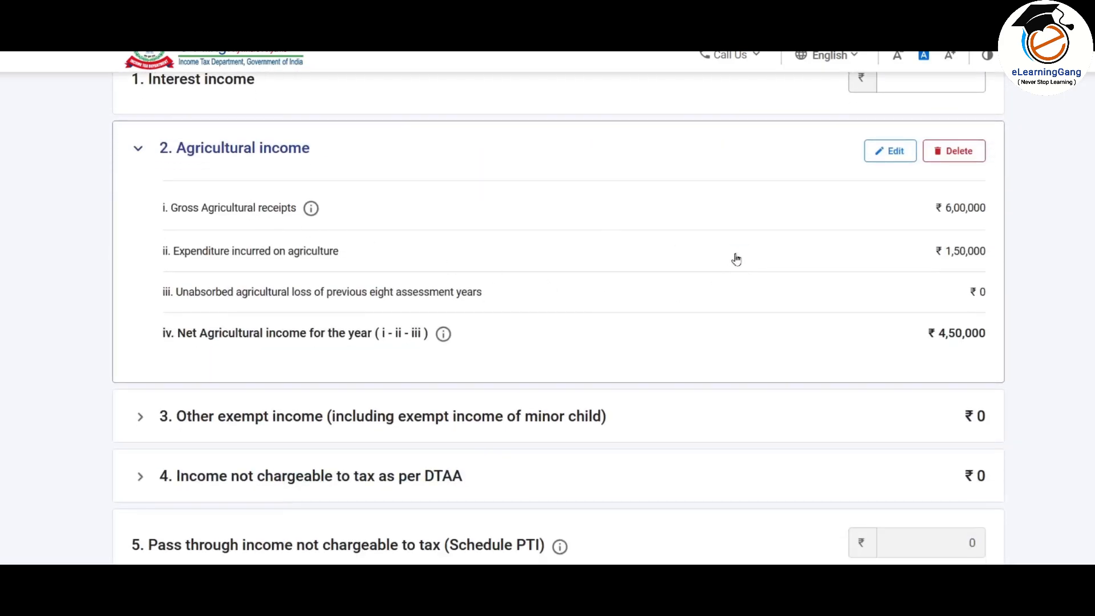
pyautogui.scroll(-3, 801, 221)
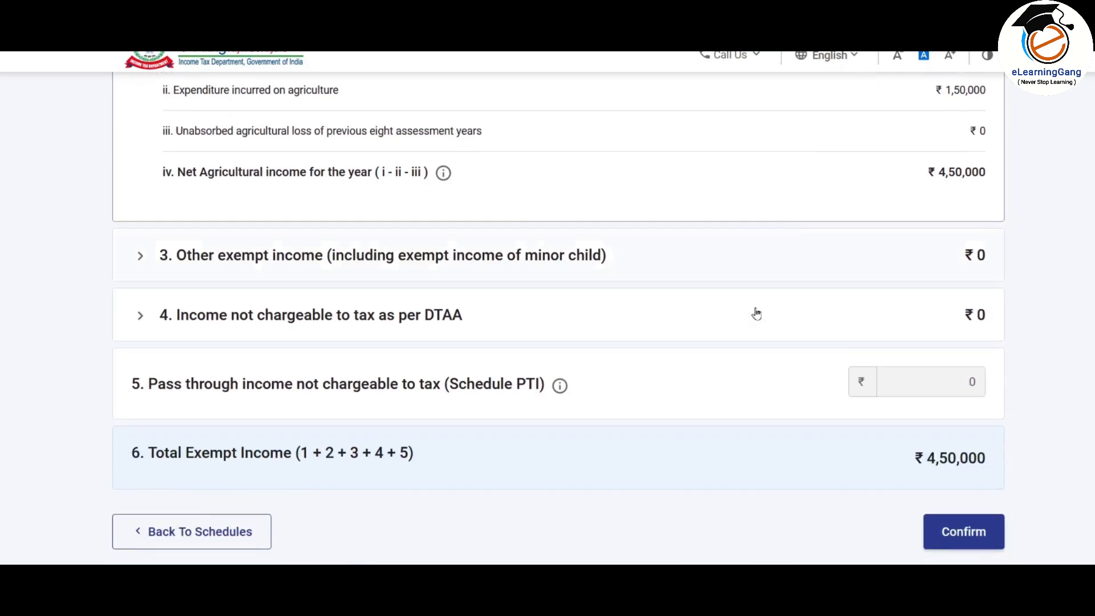
pyautogui.click(791, 274)
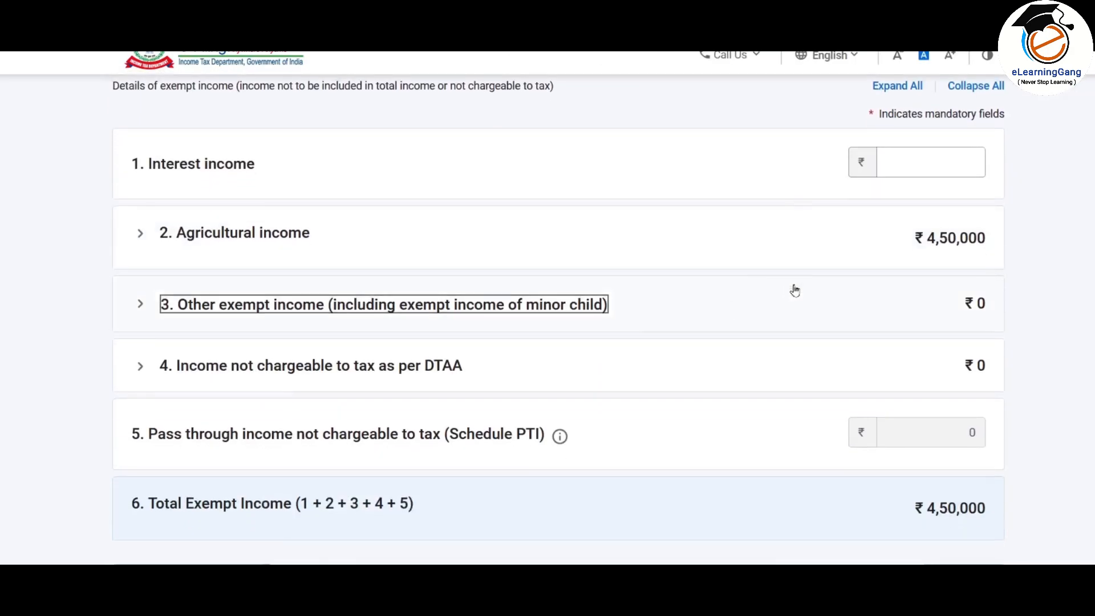
# Step: Start an other exempt income entry under the Sec 10(10D) life insurance category
pyautogui.click(283, 311)
pyautogui.click(206, 369)
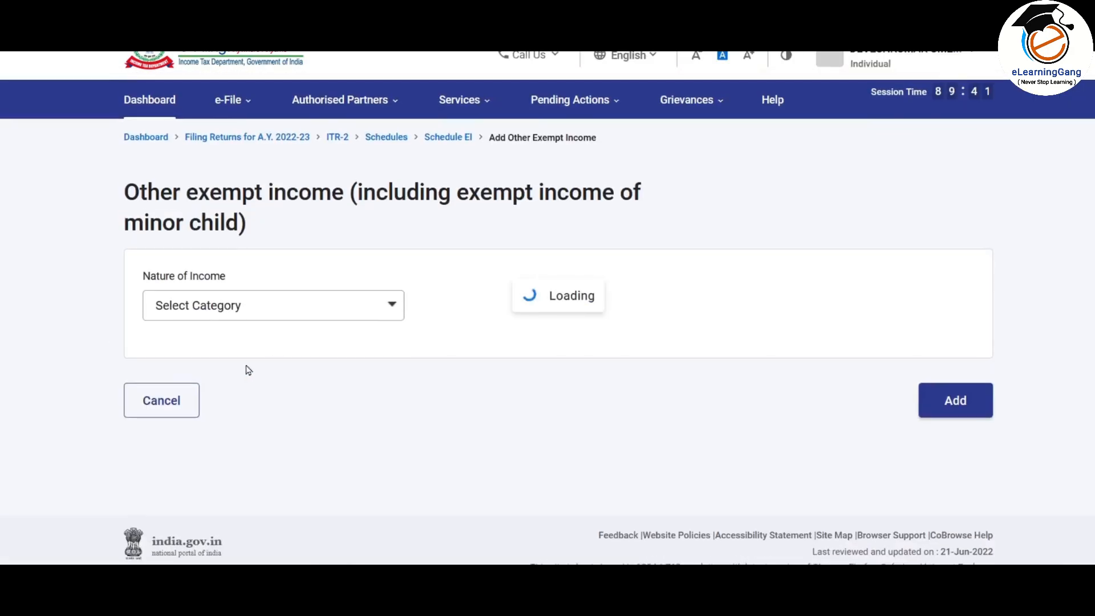
pyautogui.click(320, 308)
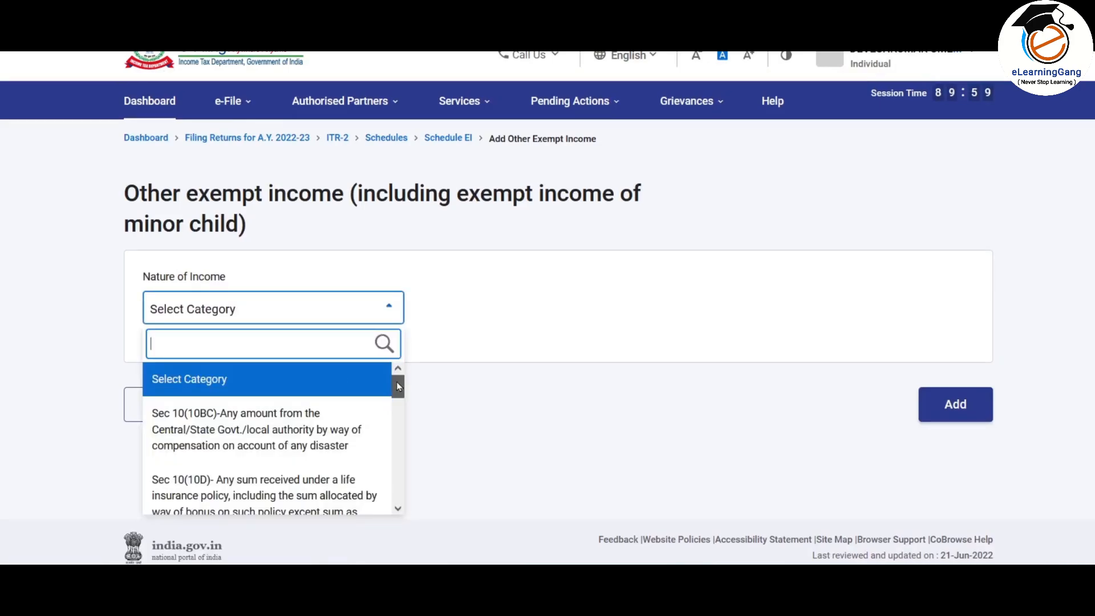
pyautogui.scroll(-2, 387, 390)
pyautogui.click(276, 426)
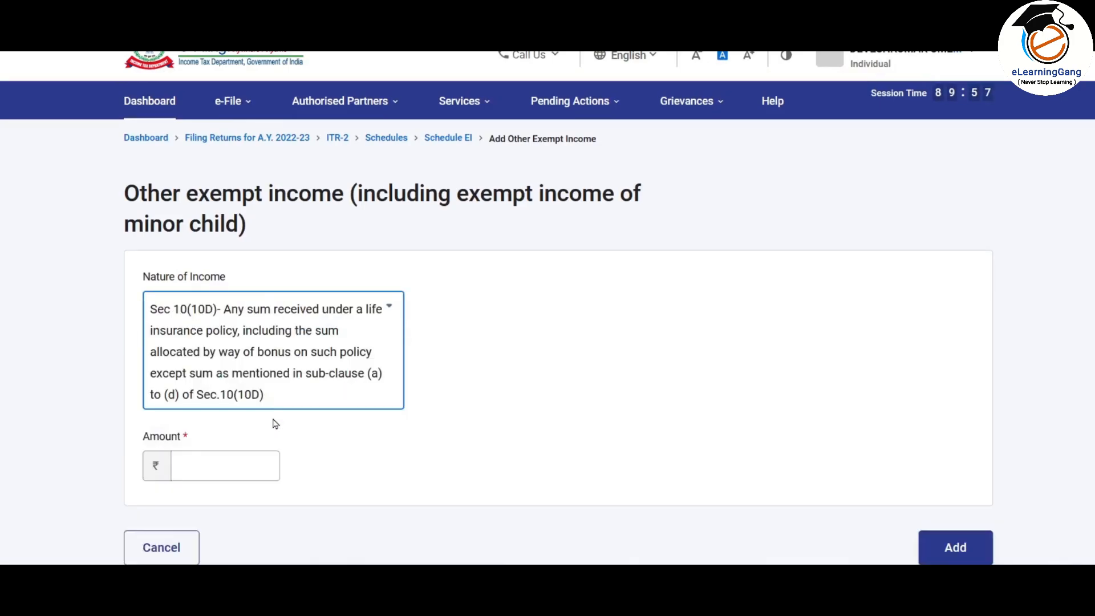
pyautogui.click(218, 470)
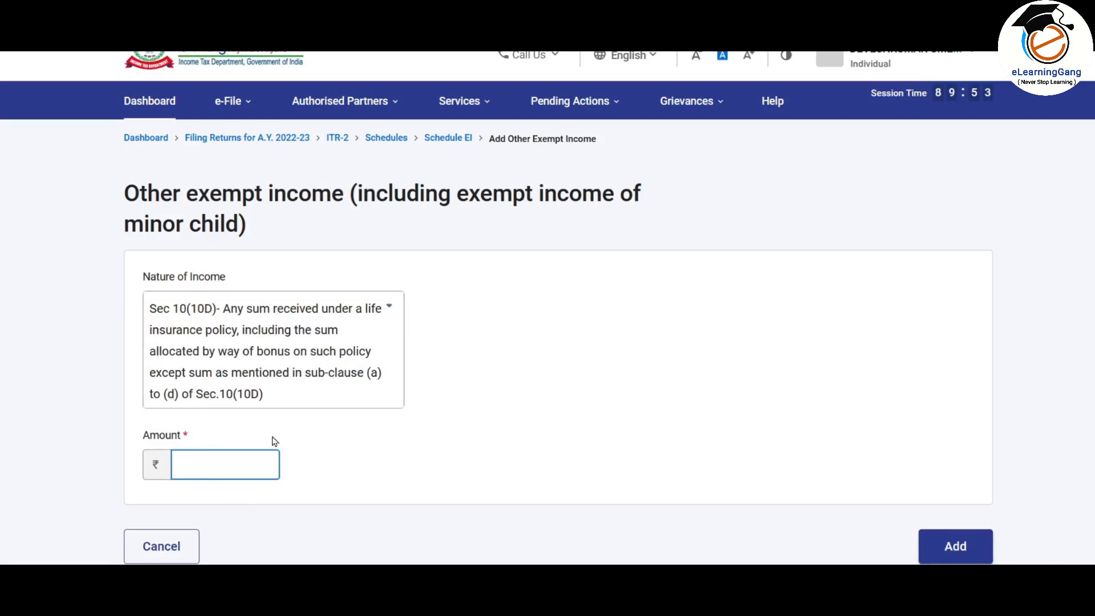
# Step: Switch the nature of income to Any Other, then cancel the entry without adding it
pyautogui.click(370, 320)
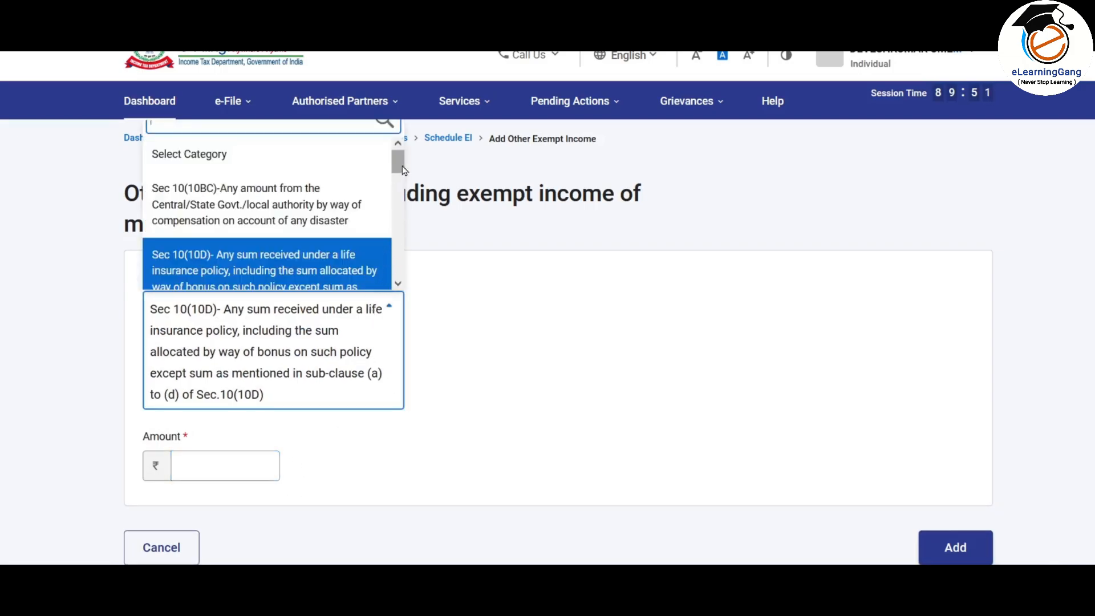
pyautogui.moveTo(398, 163); pyautogui.dragTo(398, 272)
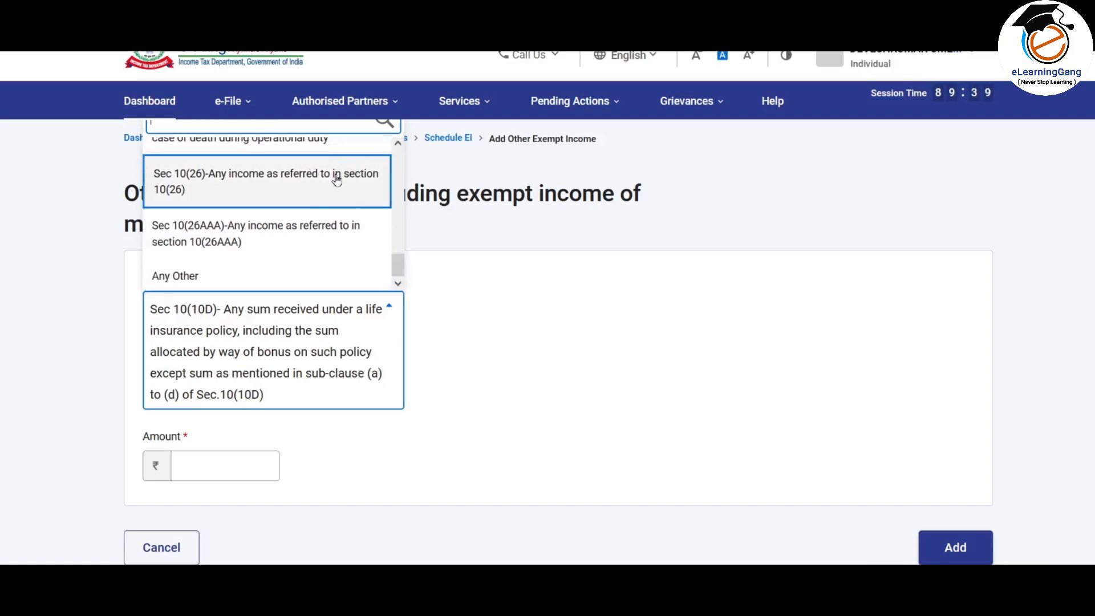
pyautogui.click(215, 276)
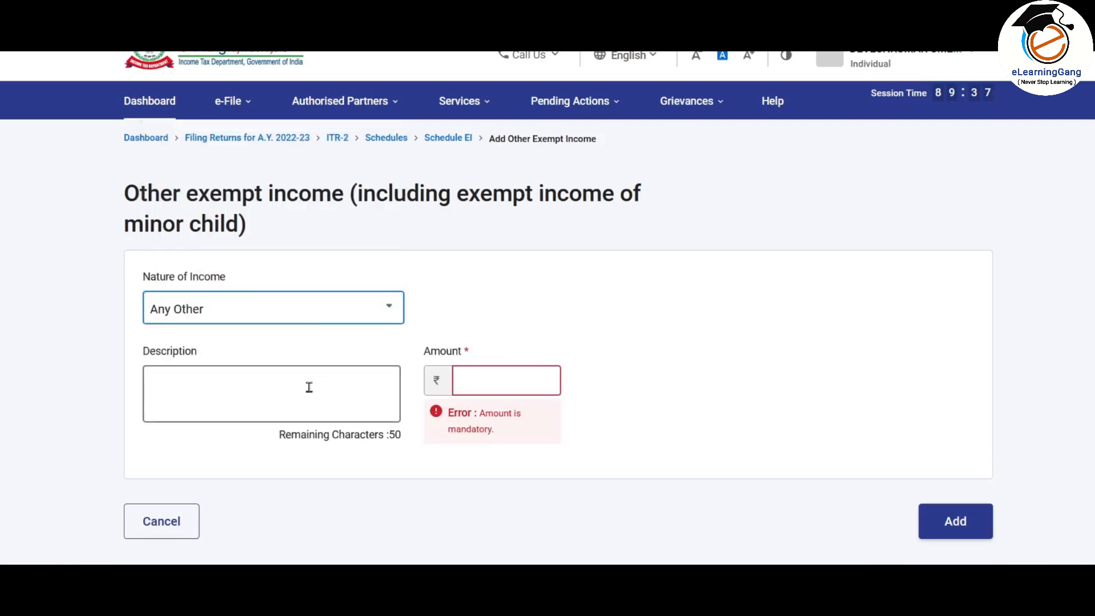
pyautogui.click(189, 395)
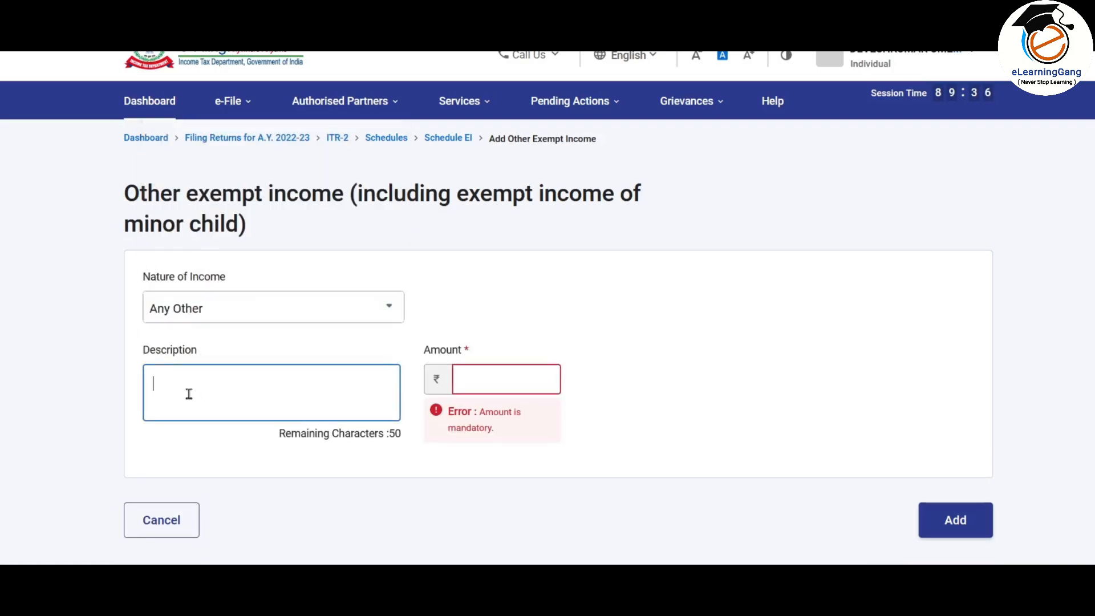
pyautogui.click(494, 378)
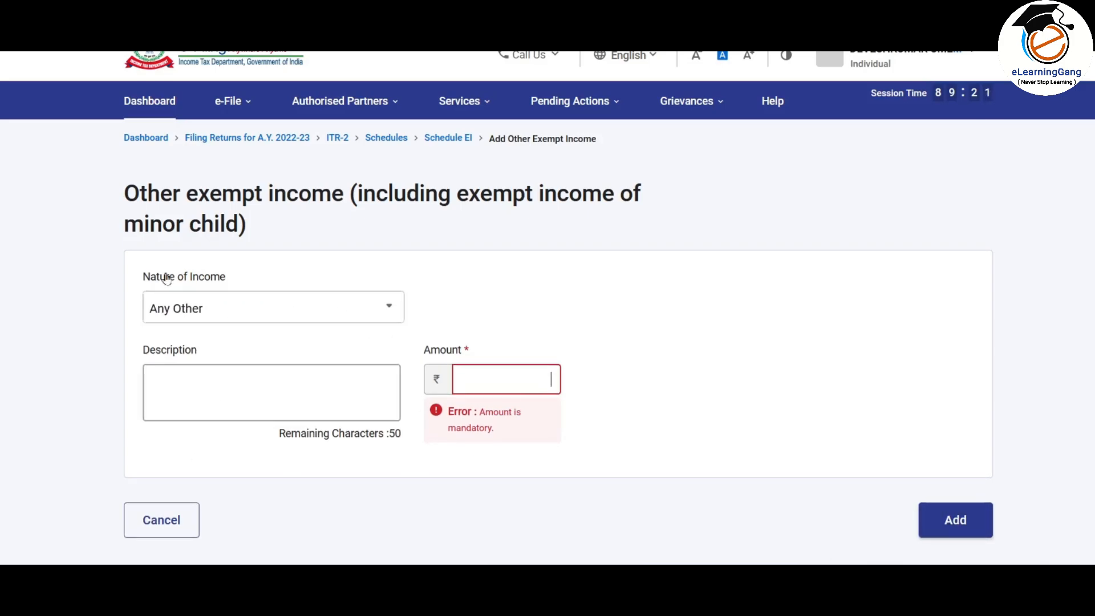
pyautogui.click(160, 520)
pyautogui.scroll(-2, 386, 279)
pyautogui.scroll(-1, 386, 280)
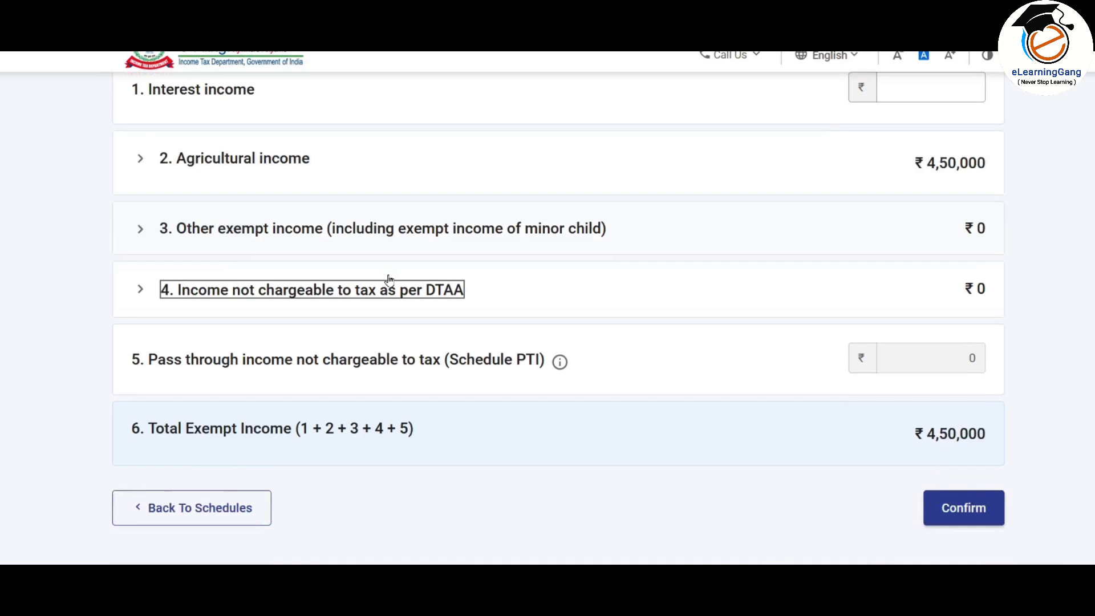
# Step: Open a new DTAA income entry form and close it without adding any income
pyautogui.click(255, 293)
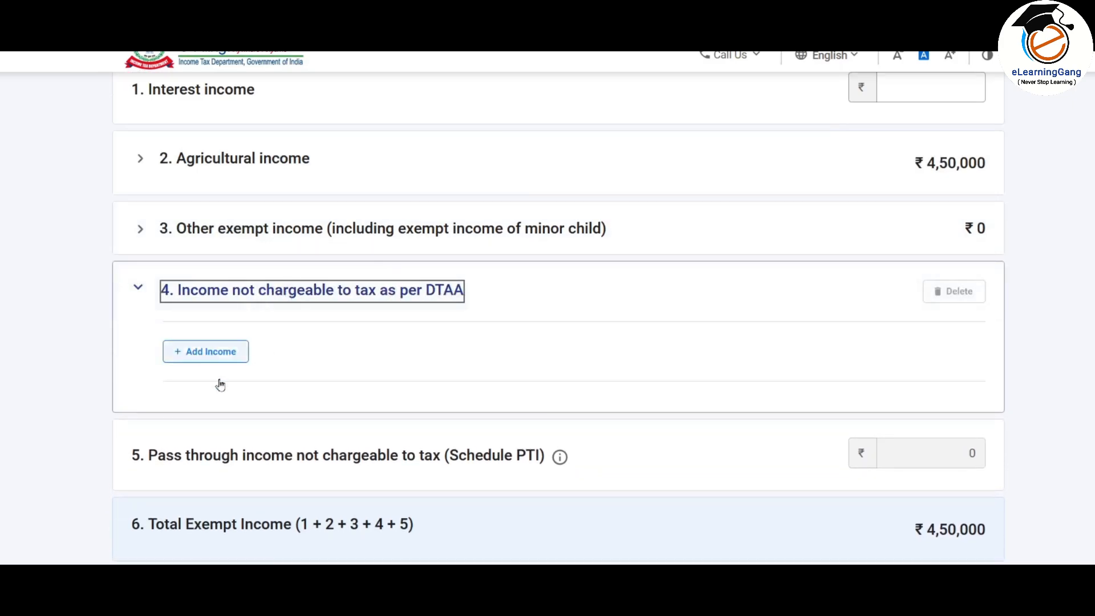
pyautogui.click(242, 350)
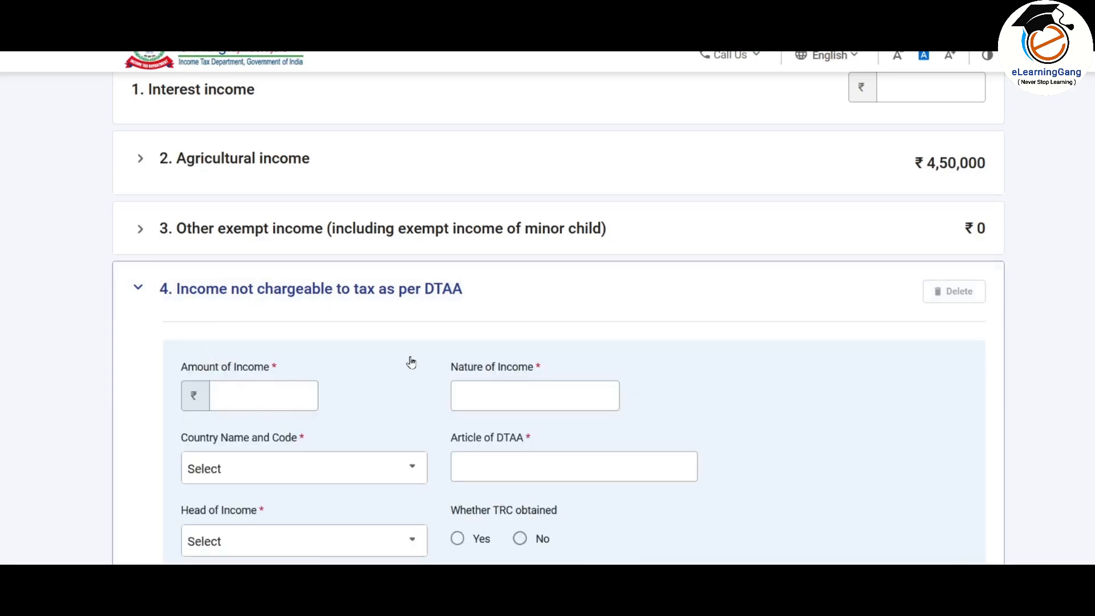
pyautogui.scroll(-3, 399, 342)
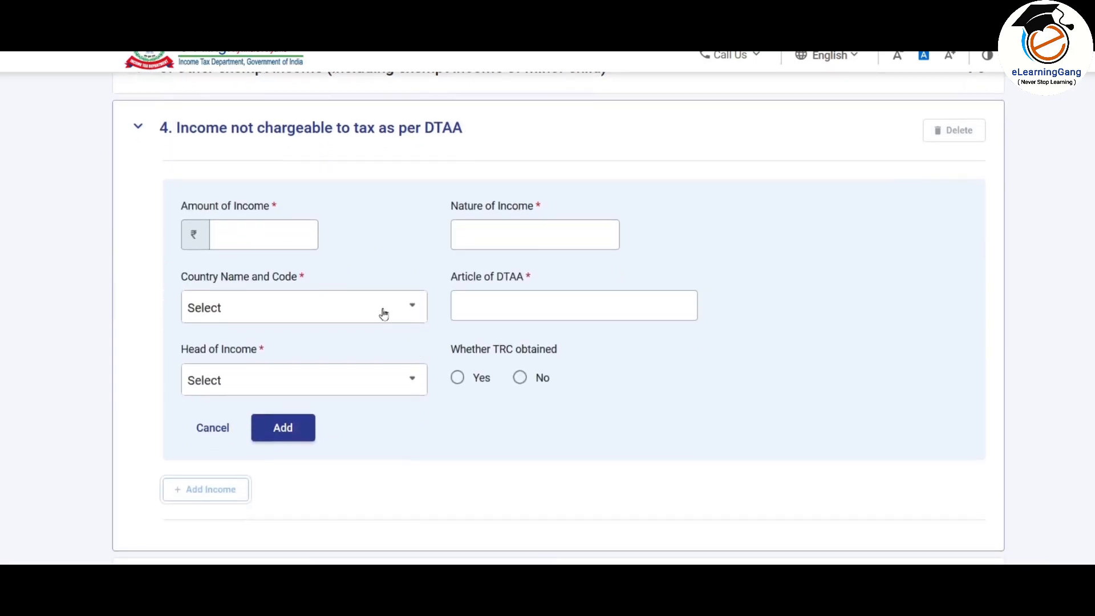
pyautogui.click(213, 428)
pyautogui.scroll(6, 420, 320)
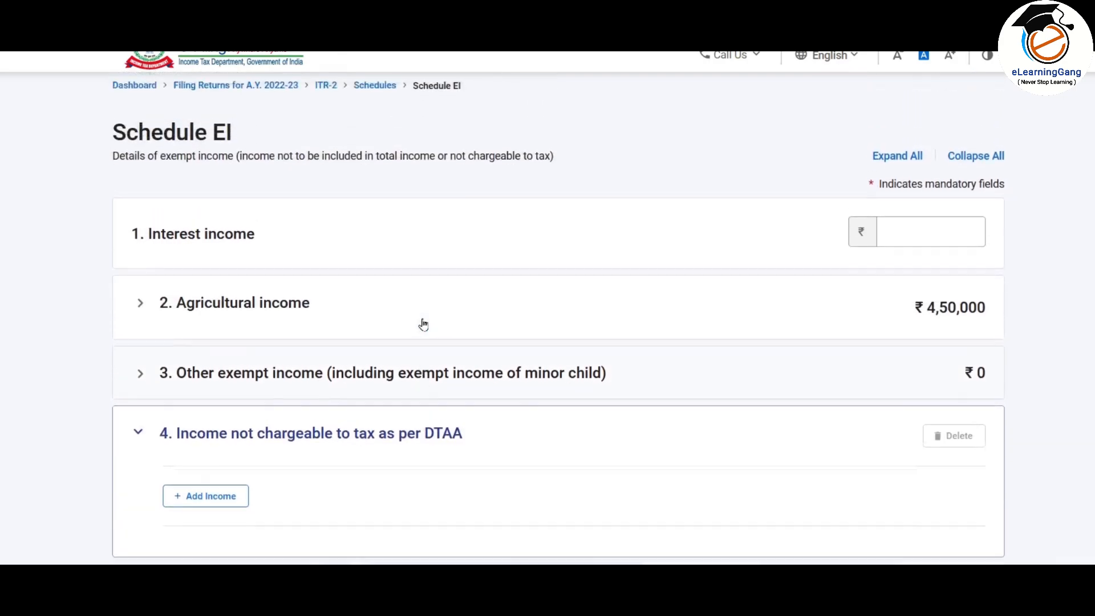
pyautogui.scroll(-8, 530, 273)
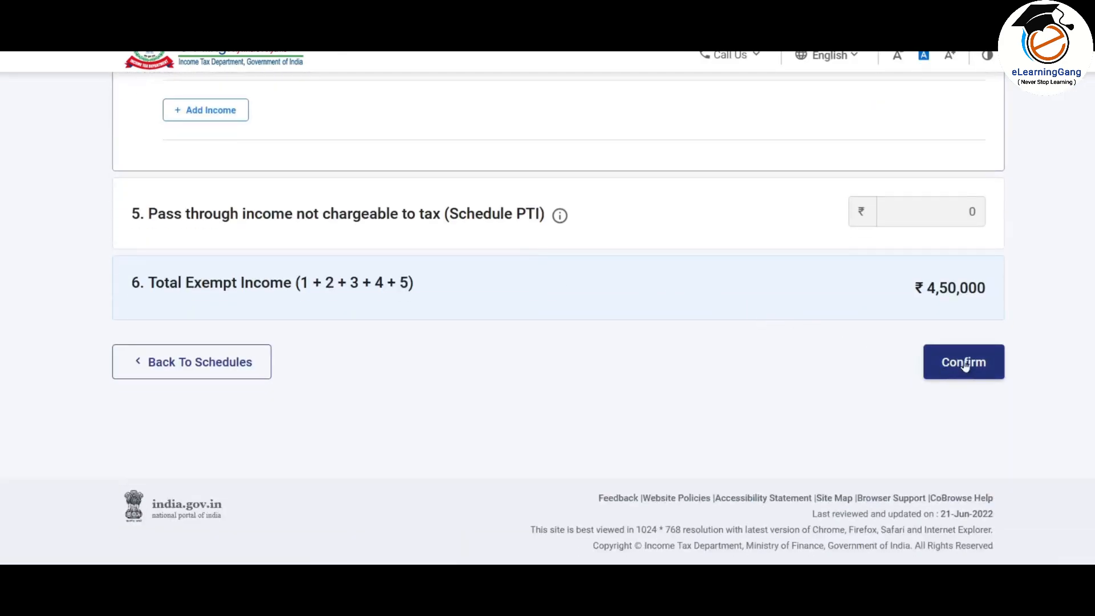
# Step: Confirm Schedule EI and scroll the Schedules Summary to Schedule Capital Gains
pyautogui.click(969, 362)
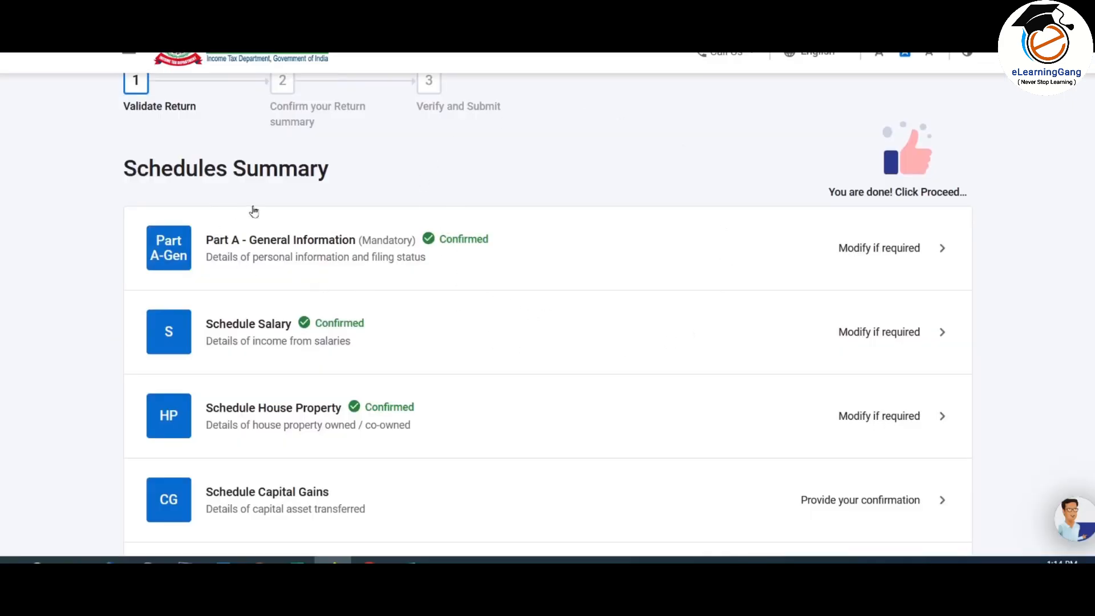
pyautogui.scroll(-15, 467, 209)
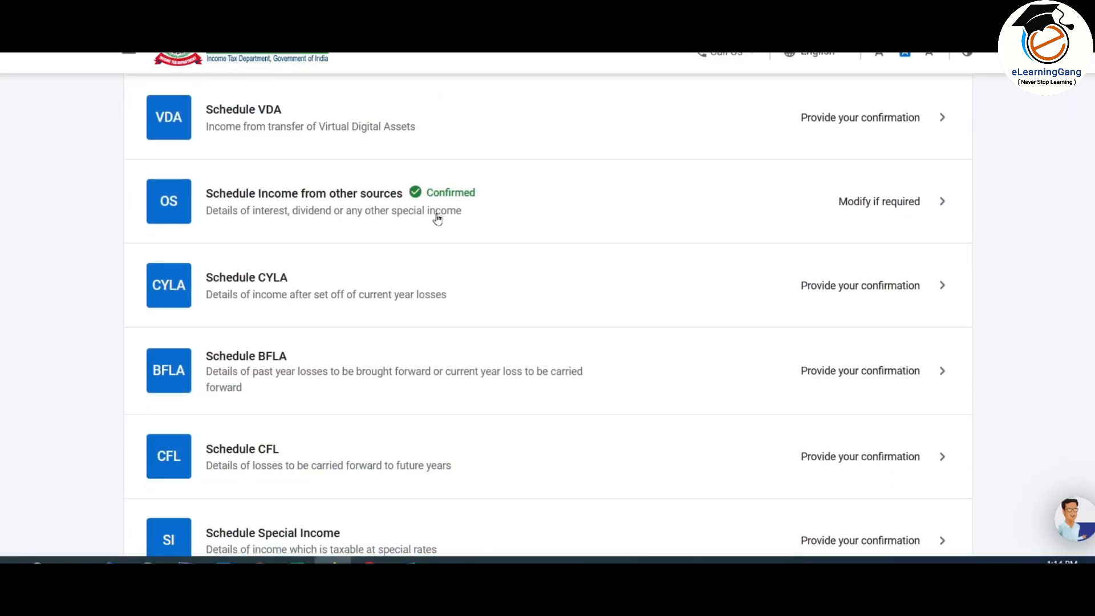
pyautogui.scroll(-6, 439, 217)
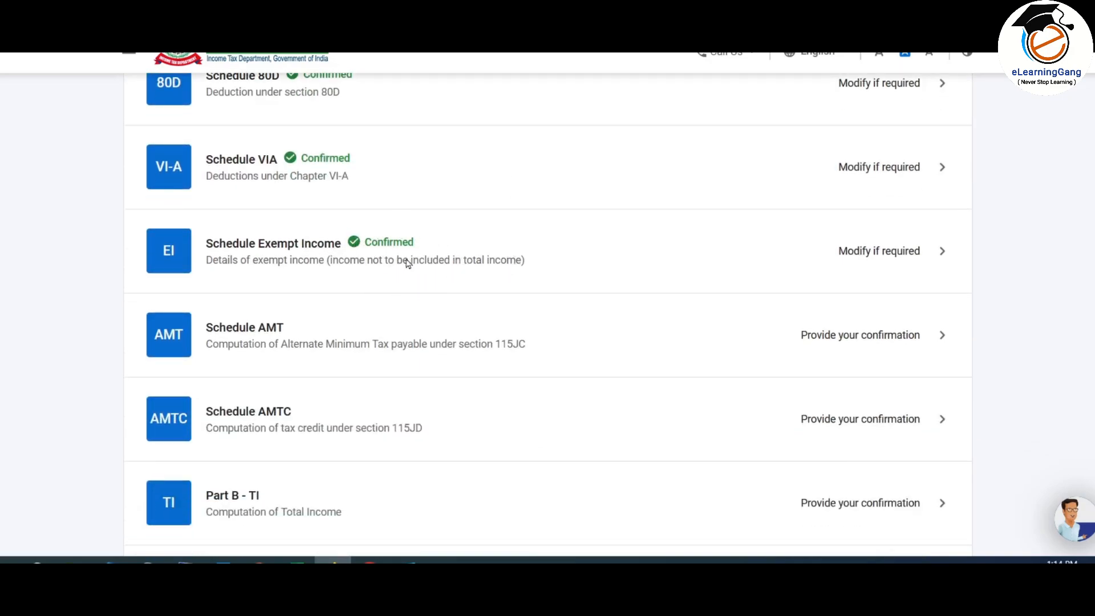
pyautogui.scroll(3, 418, 259)
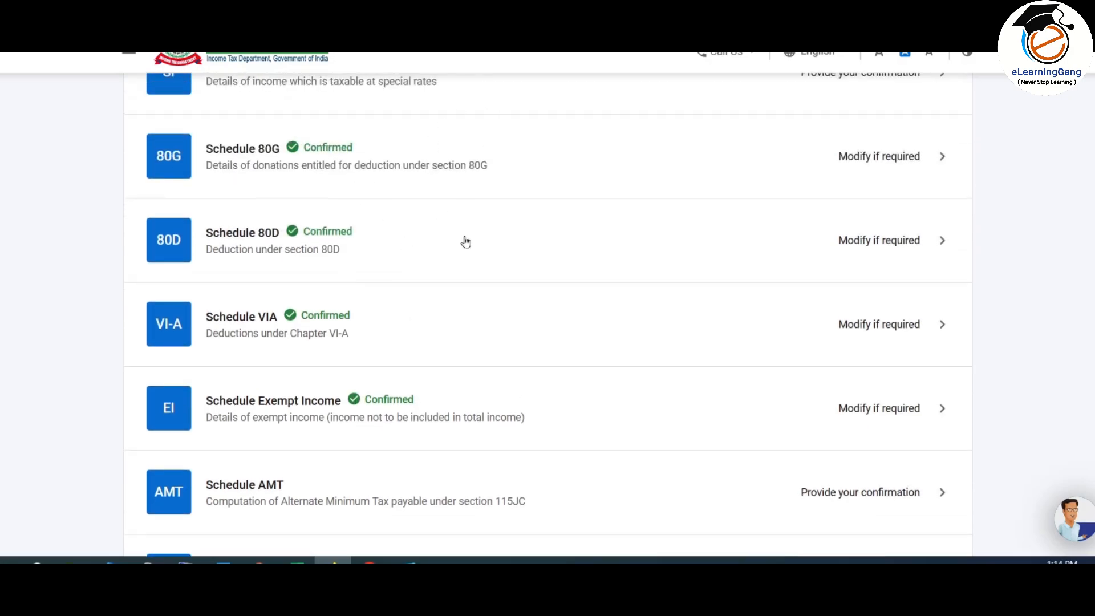
pyautogui.scroll(10, 451, 326)
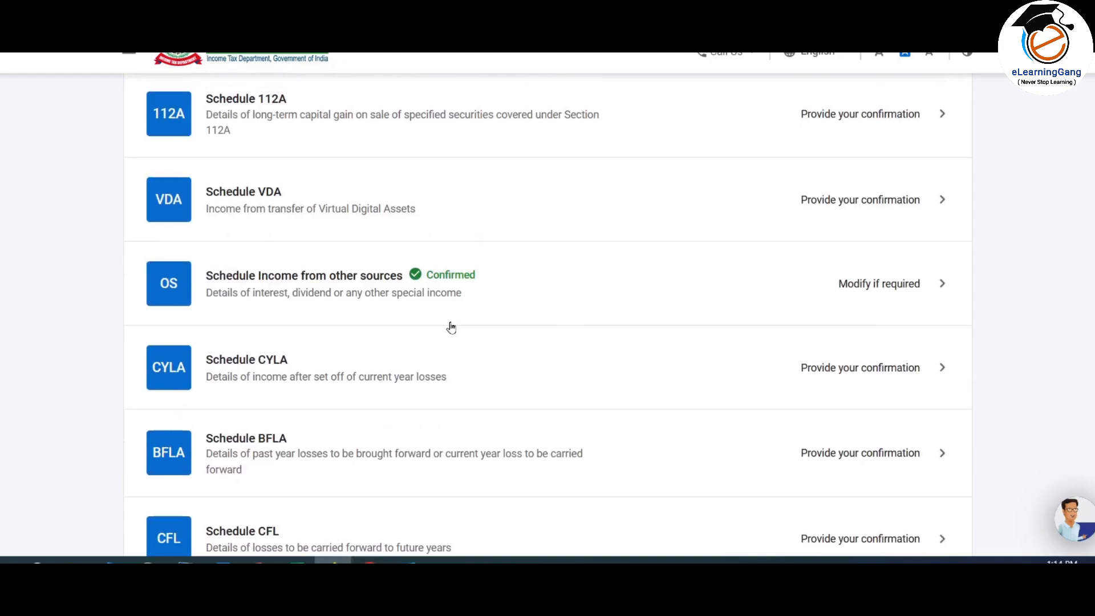
pyautogui.scroll(3, 530, 274)
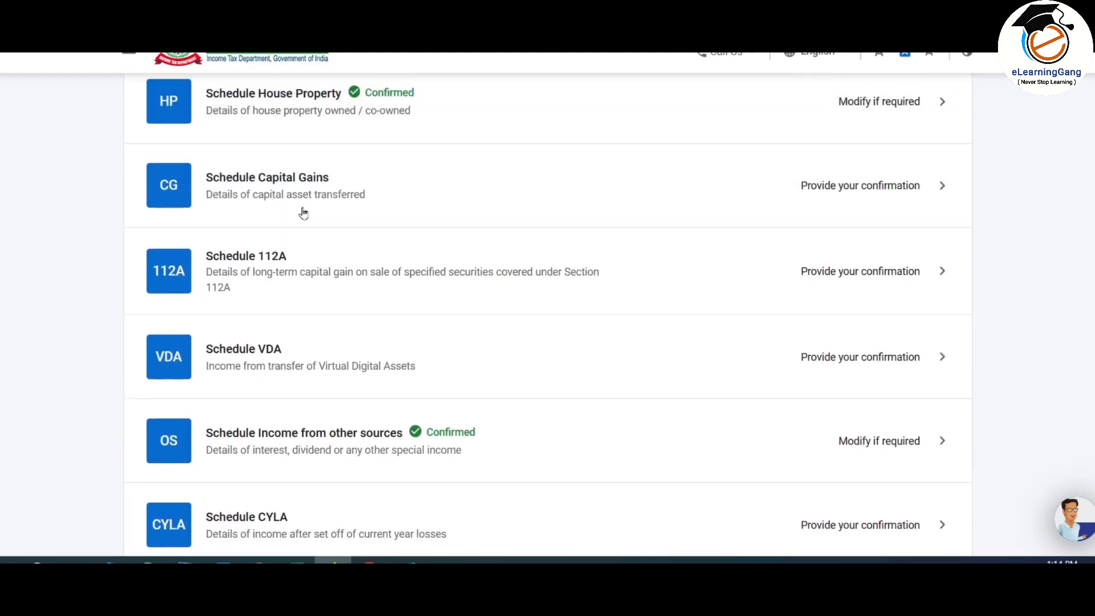
# Step: Mark land or building and equity mutual fund units as sold, and start land or building details
pyautogui.click(480, 191)
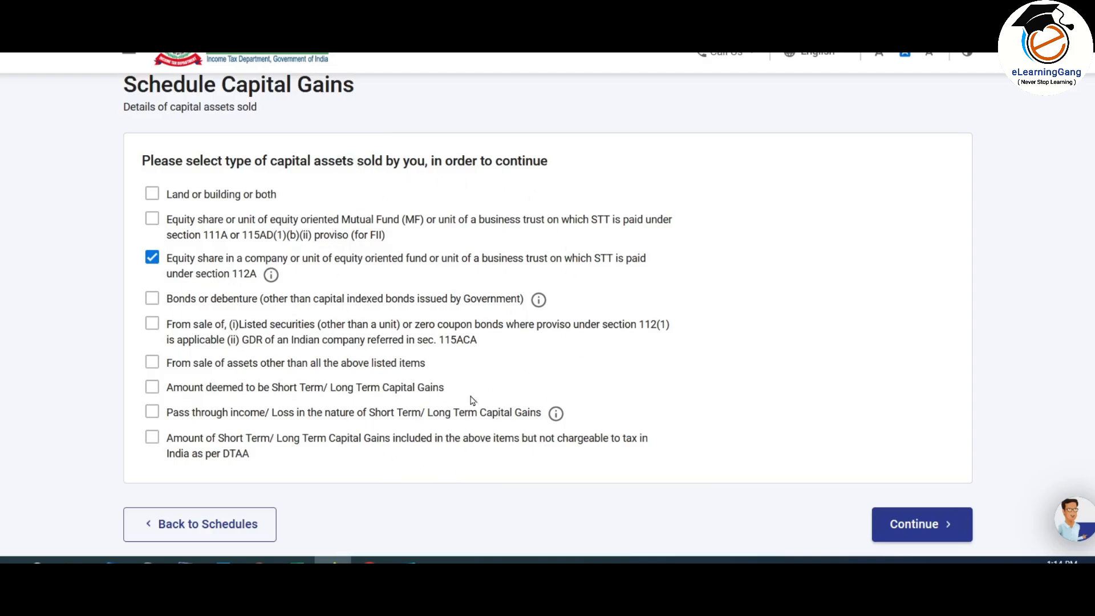
pyautogui.click(153, 197)
pyautogui.click(153, 222)
pyautogui.click(933, 527)
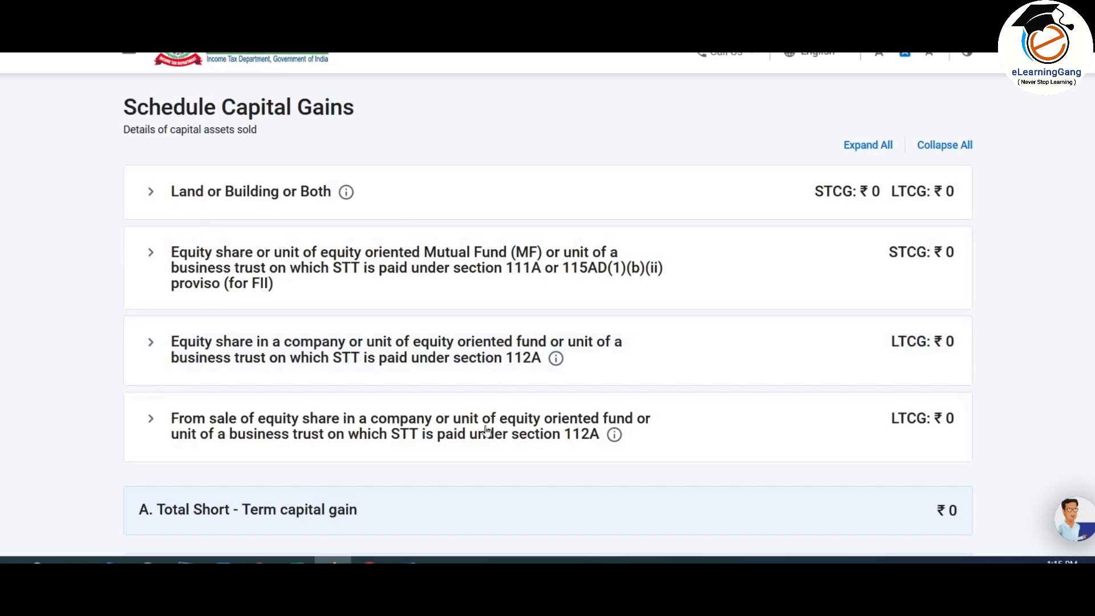
pyautogui.click(268, 195)
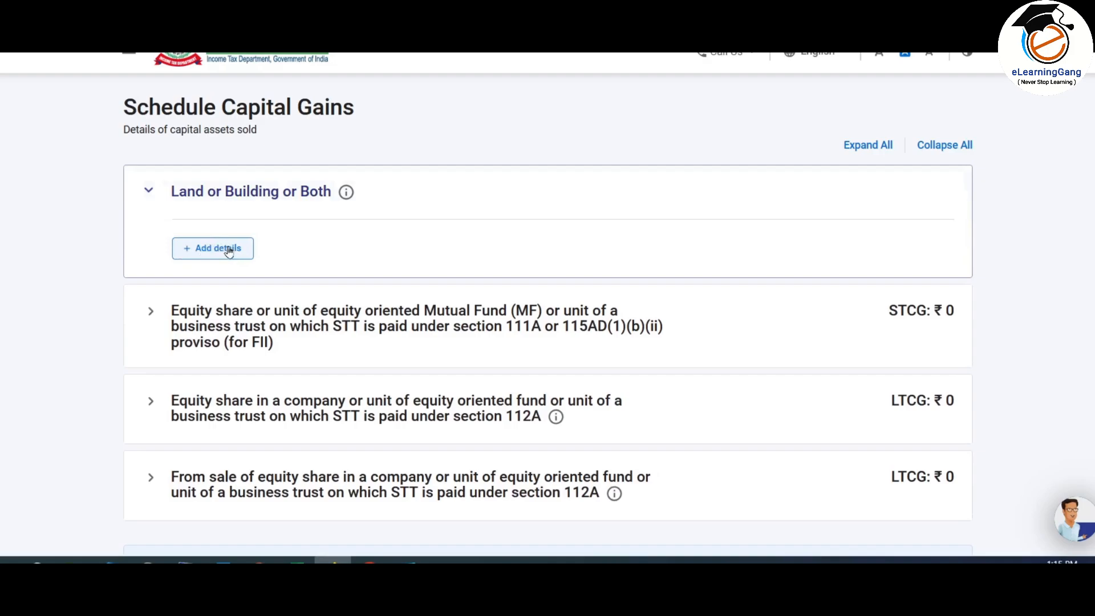
pyautogui.click(219, 249)
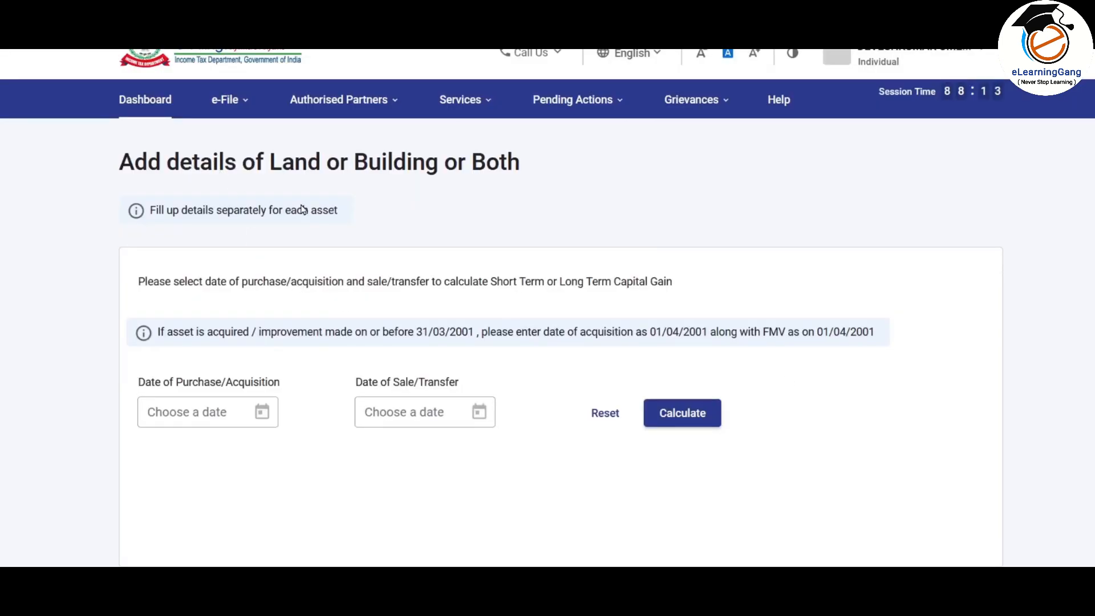
pyautogui.scroll(-2, 302, 209)
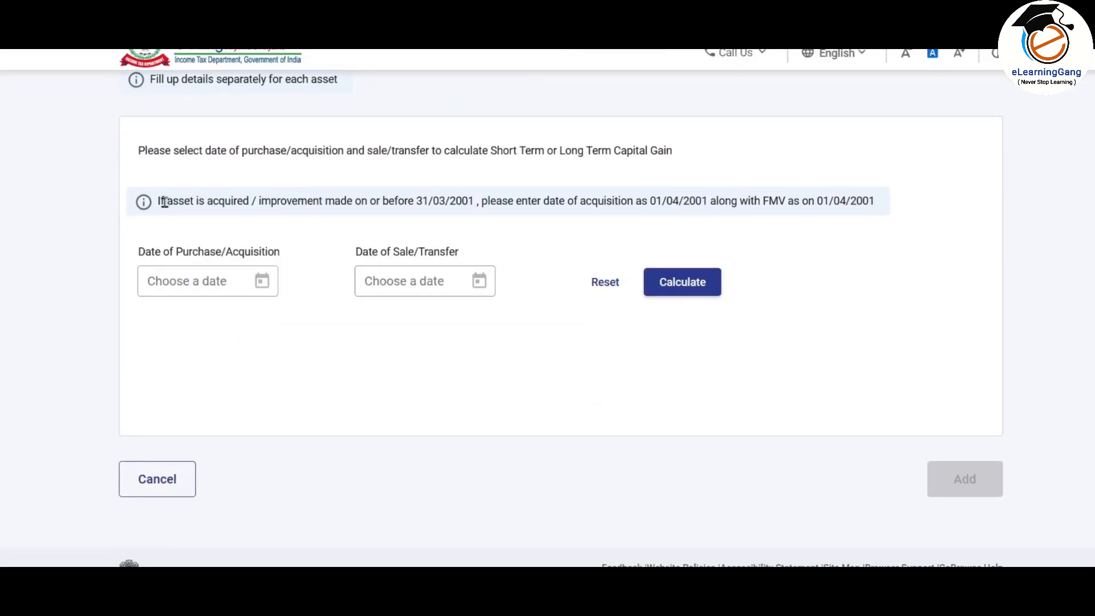
pyautogui.moveTo(159, 201); pyautogui.dragTo(875, 208)
pyautogui.click(874, 210)
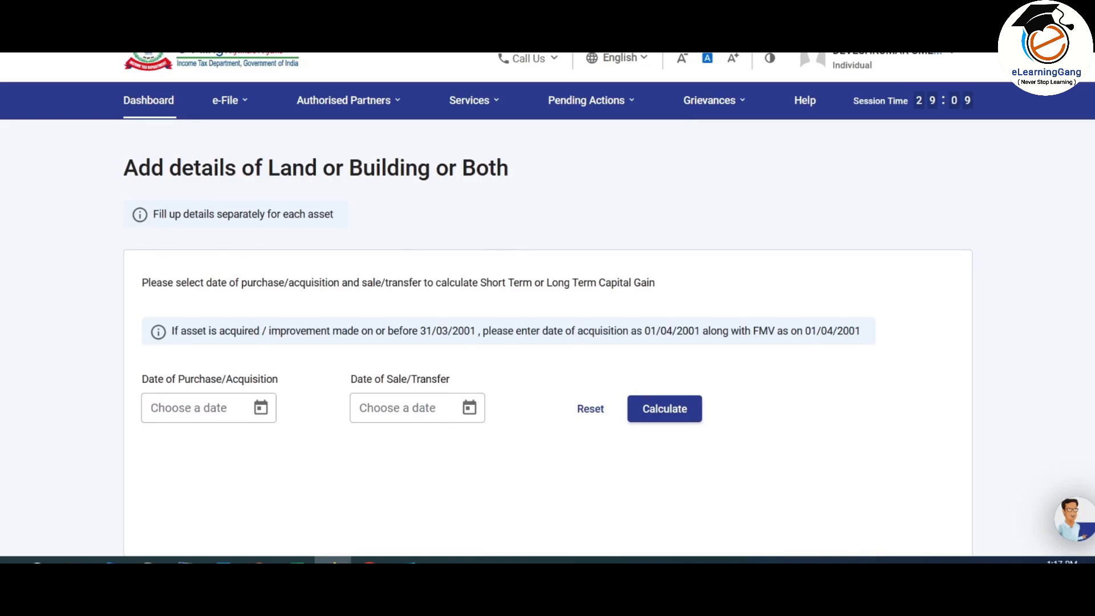
# Step: Pick 01/01/2019 as the purchase date and 31/03/2023 as the sale date
pyautogui.click(262, 408)
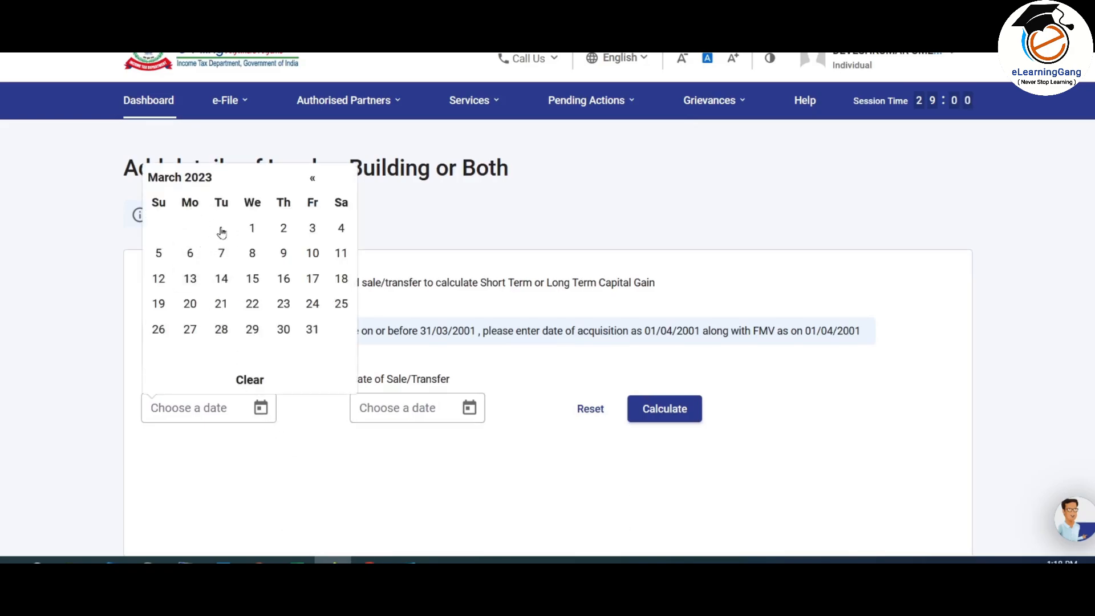
pyautogui.click(203, 184)
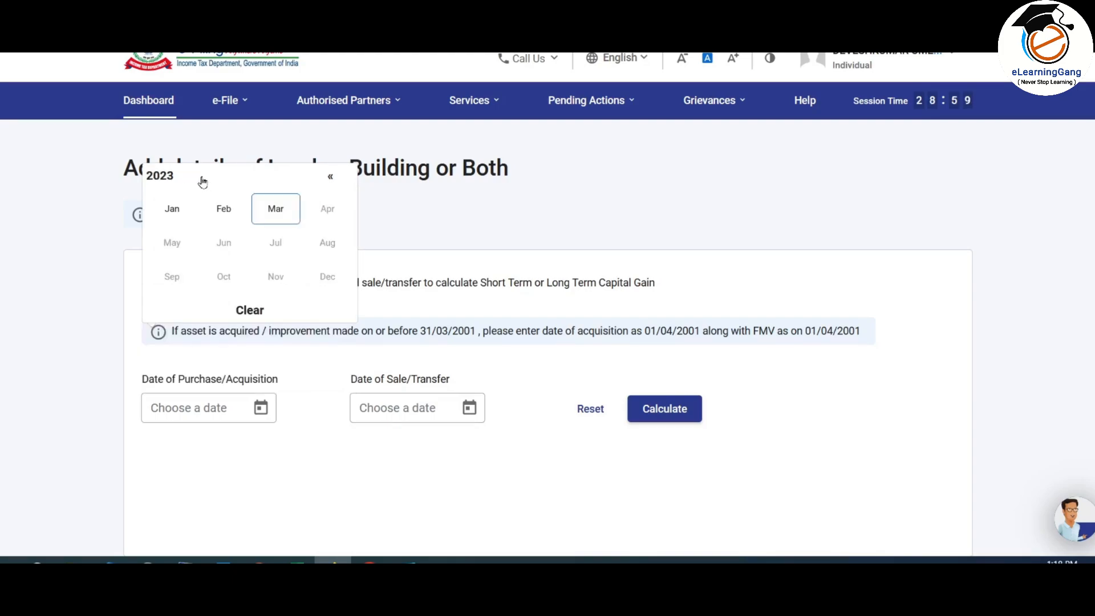
pyautogui.click(167, 180)
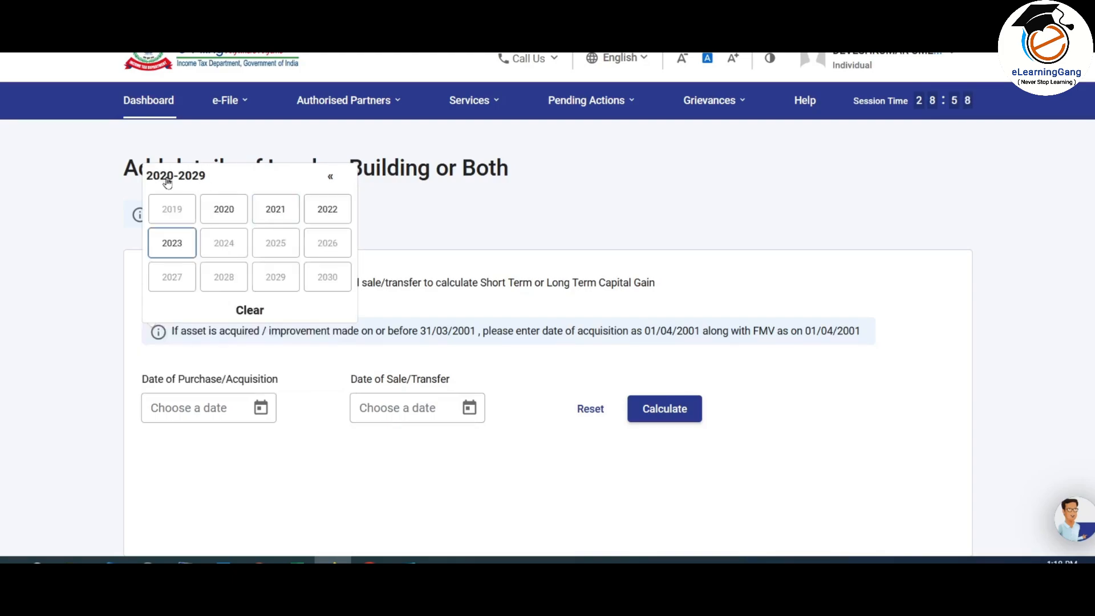
pyautogui.click(187, 210)
pyautogui.click(231, 211)
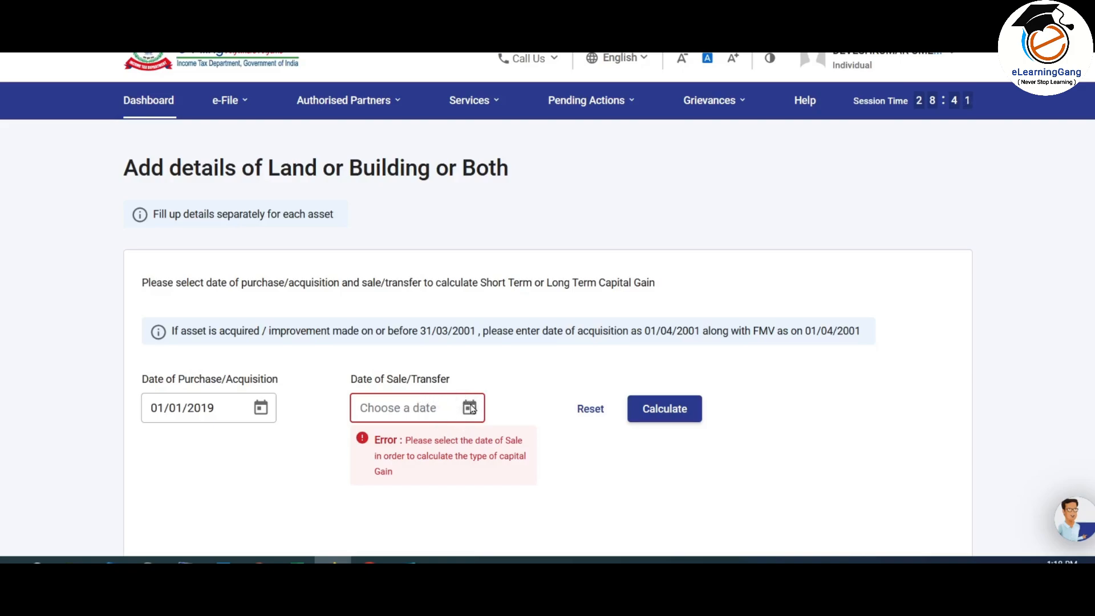
pyautogui.click(470, 408)
pyautogui.click(522, 328)
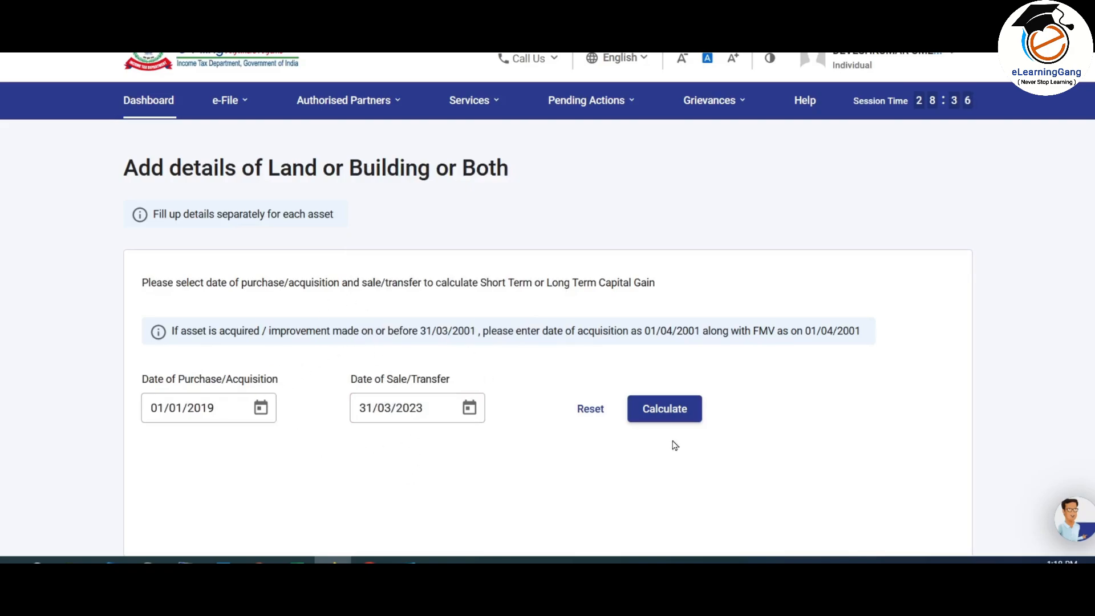
# Step: Calculate the holding period of 50 months 31 days and highlight the Long Term Capital Gains result
pyautogui.click(672, 410)
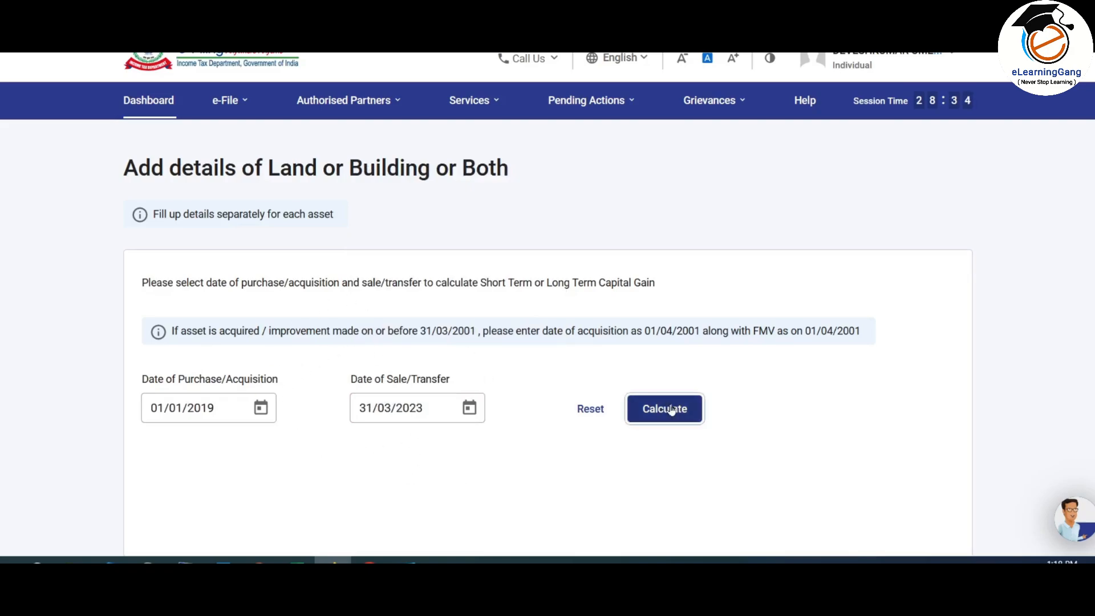
pyautogui.scroll(-2, 751, 213)
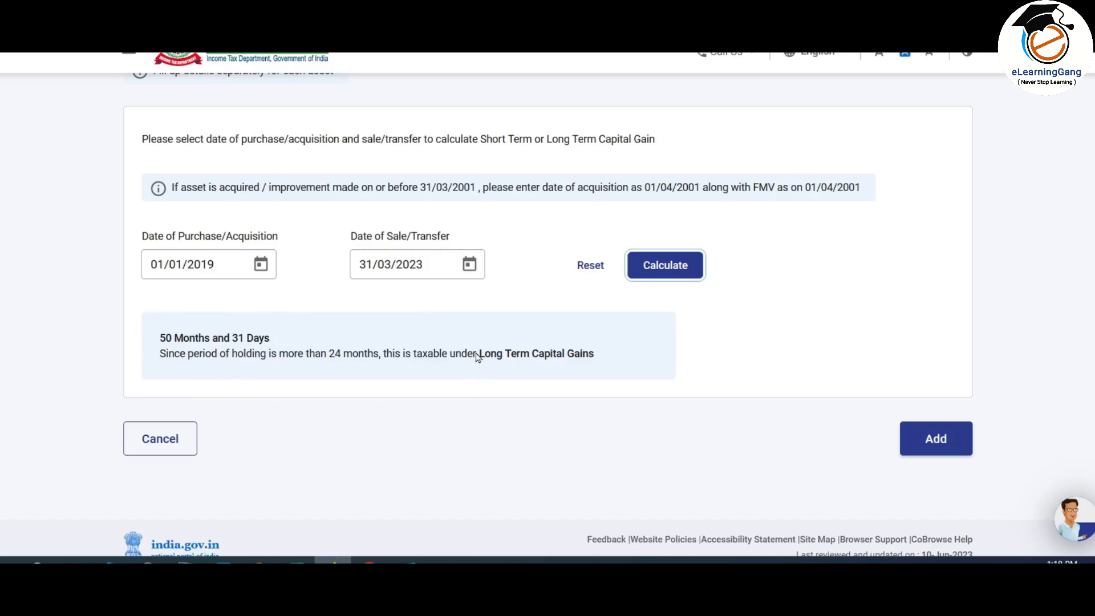
pyautogui.moveTo(481, 359); pyautogui.dragTo(607, 360)
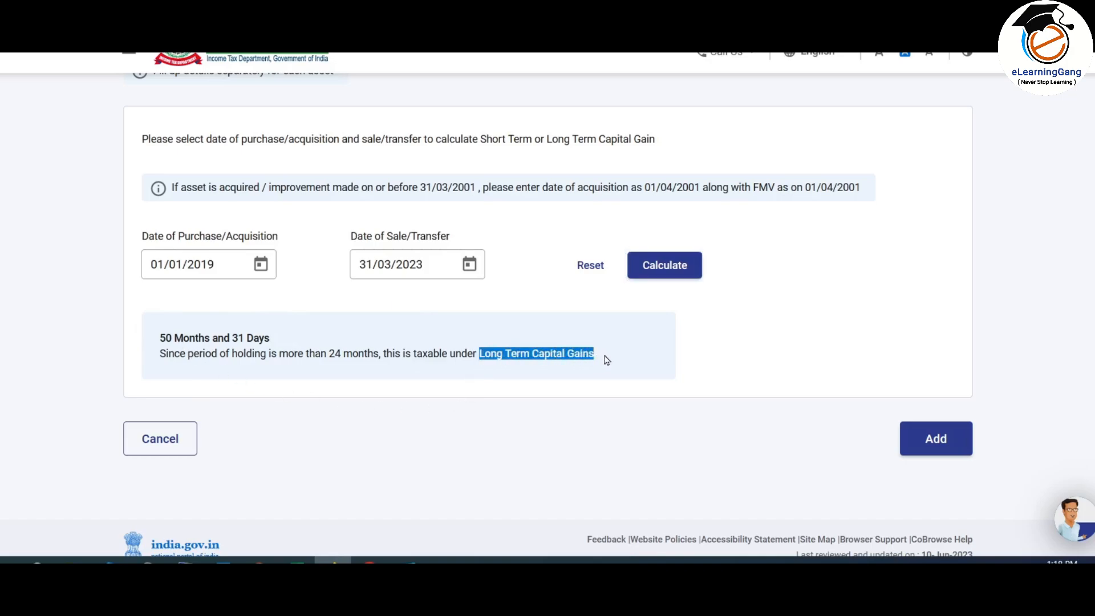
pyautogui.click(858, 479)
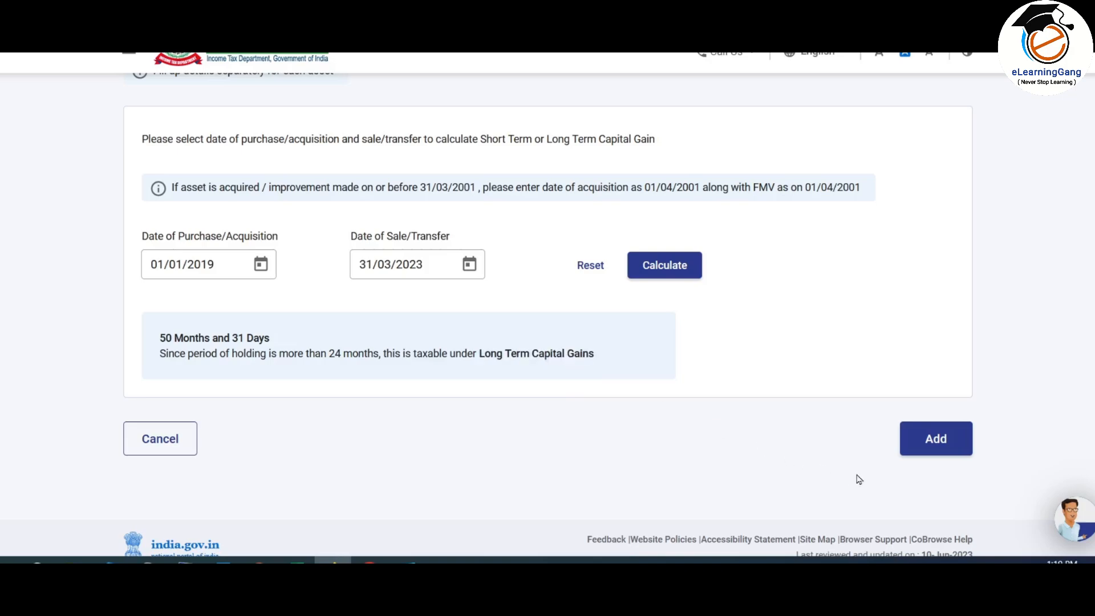
# Step: Add the land/building entry and review the consideration, stamp value and a(iii) adopted consideration fields
pyautogui.click(937, 437)
pyautogui.scroll(-3, 931, 276)
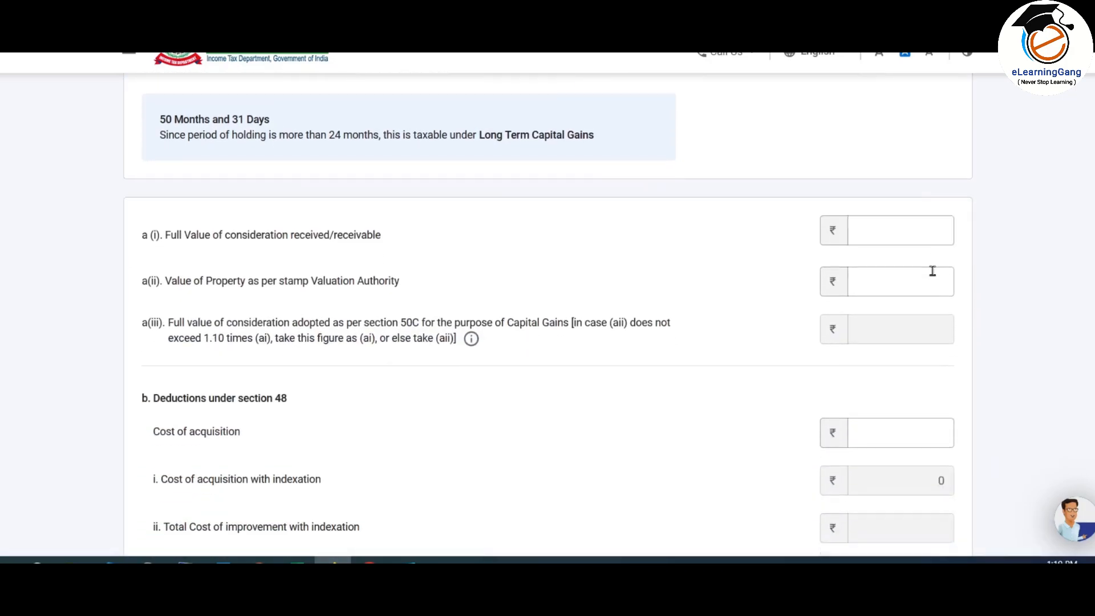
pyautogui.scroll(-1, 935, 276)
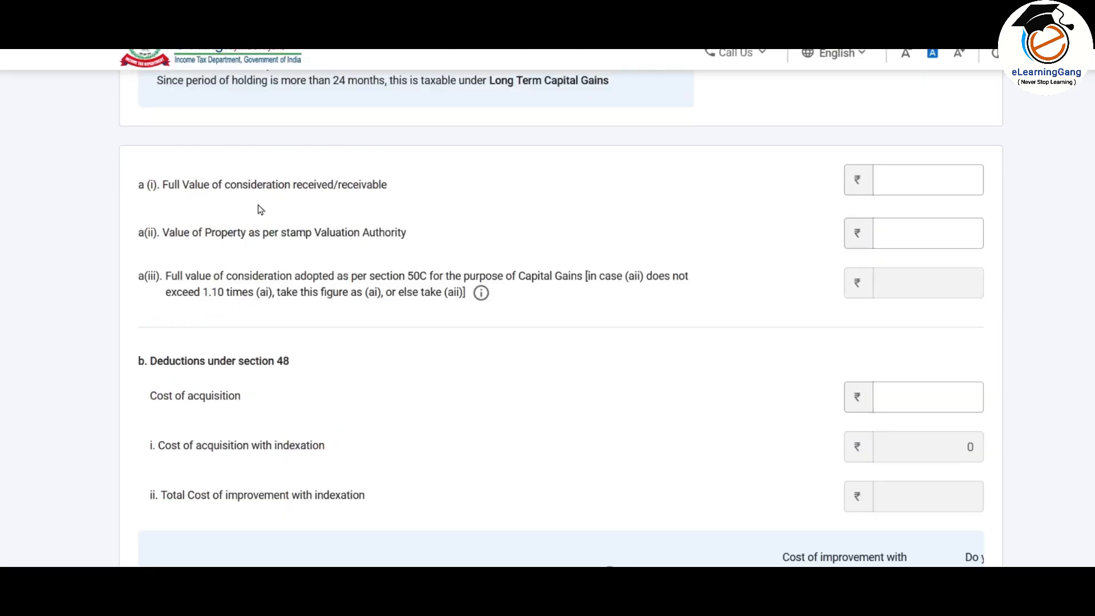
pyautogui.click(933, 182)
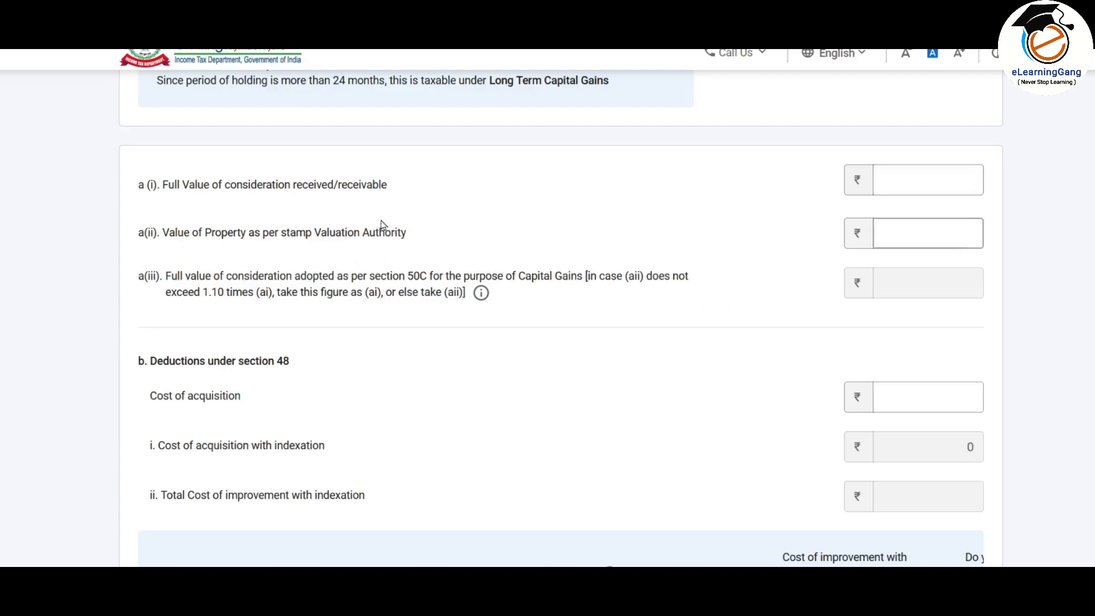
pyautogui.click(909, 233)
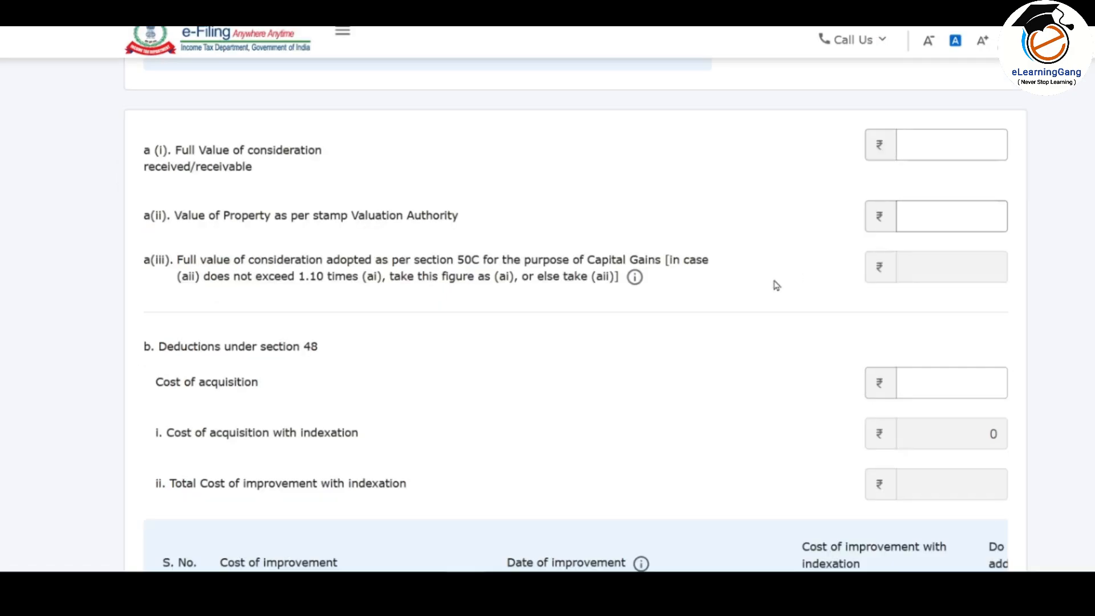
pyautogui.moveTo(177, 261); pyautogui.dragTo(660, 300)
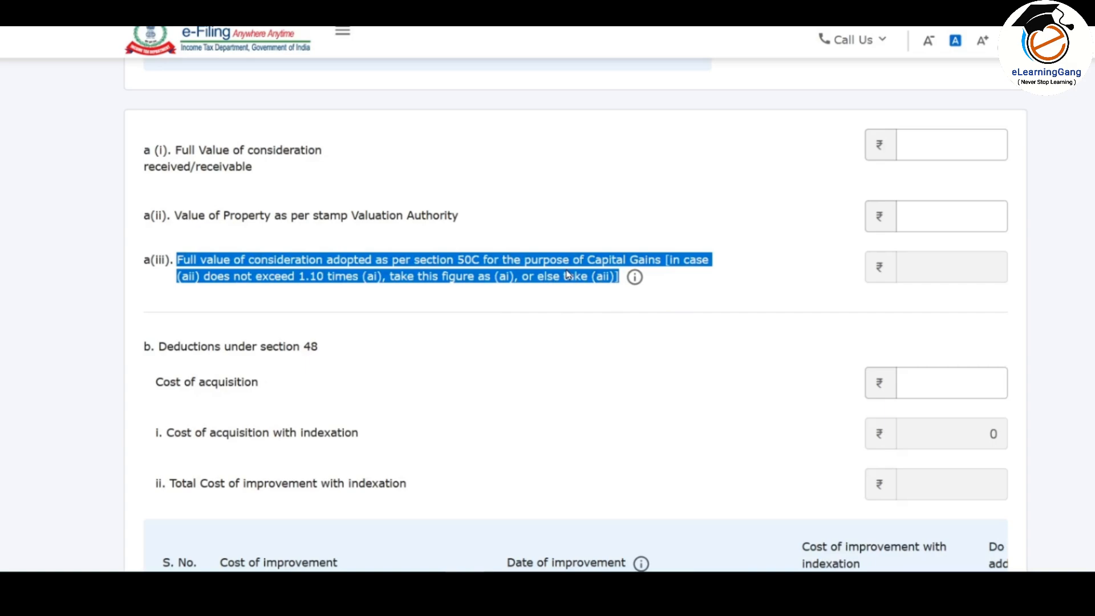
pyautogui.click(496, 283)
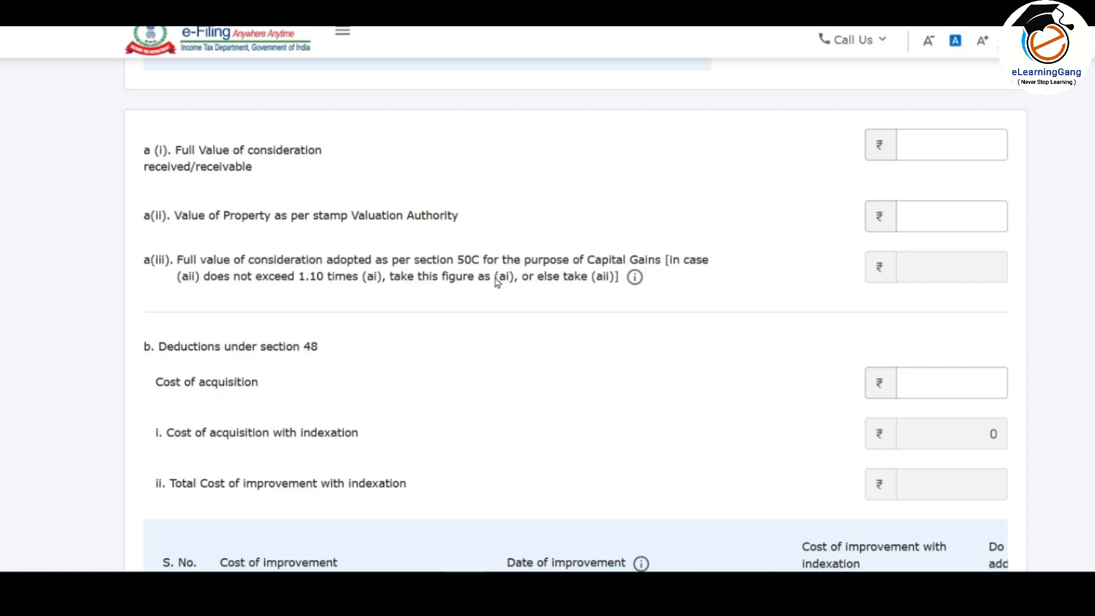
pyautogui.click(958, 142)
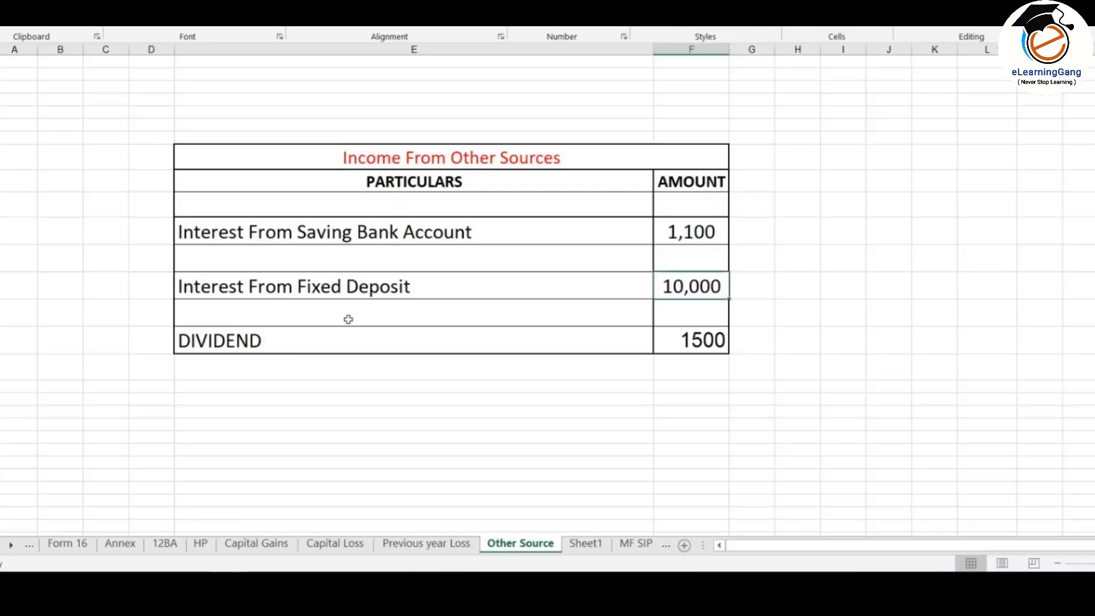
# Step: Check the 4000000 sale price in Excel's Capital Gains sheet
pyautogui.click(257, 545)
pyautogui.scroll(-5, 465, 230)
pyautogui.click(249, 343)
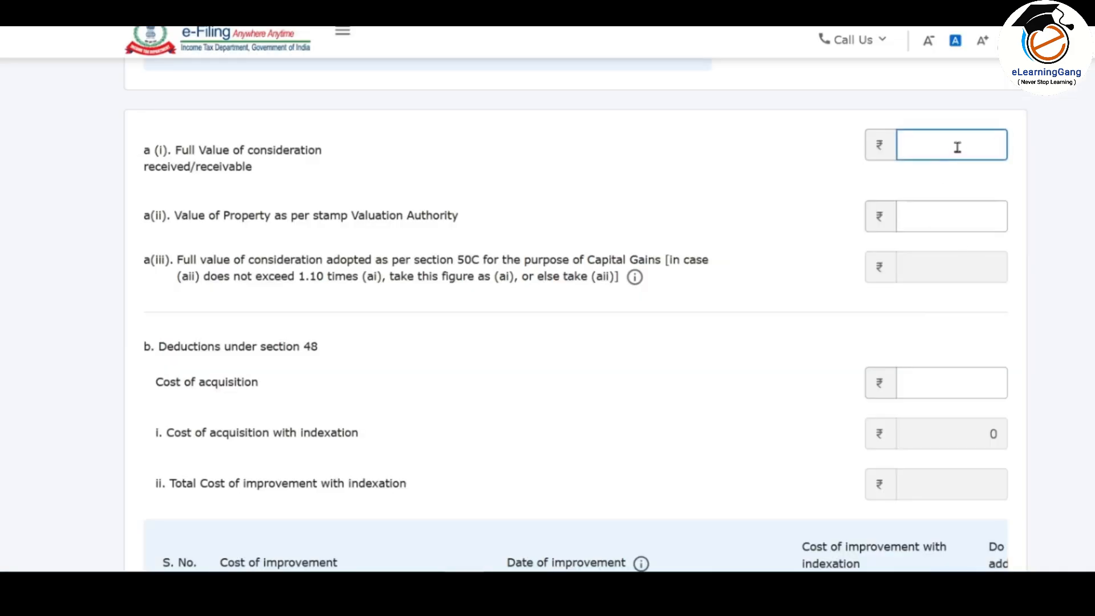
# Step: Enter 4000000 as the a(i) Full Value of consideration
pyautogui.click(960, 137)
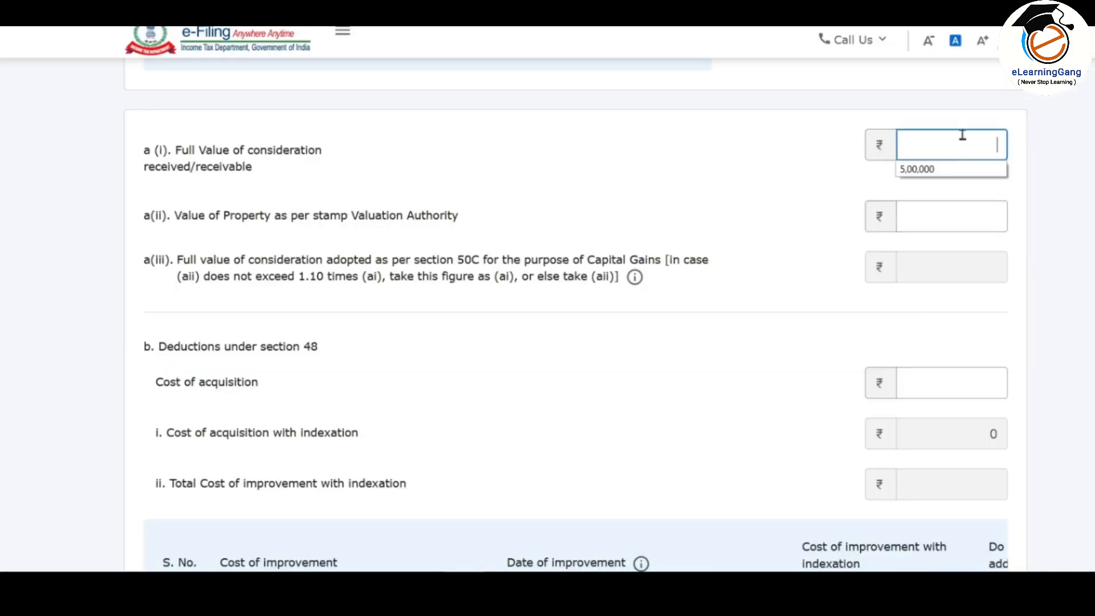
pyautogui.write('4000000')
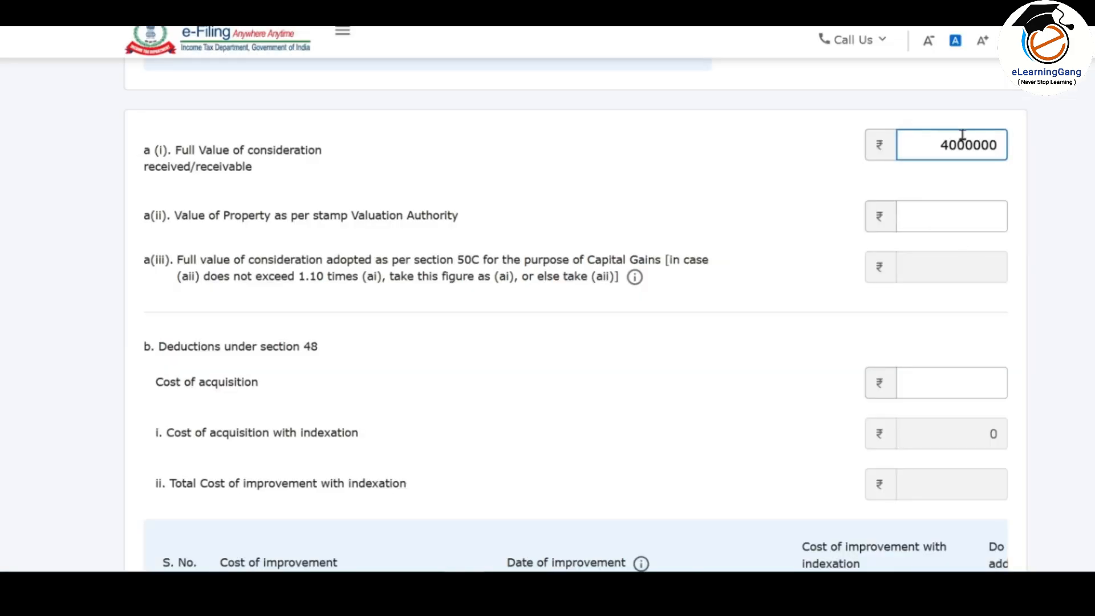
pyautogui.click(999, 188)
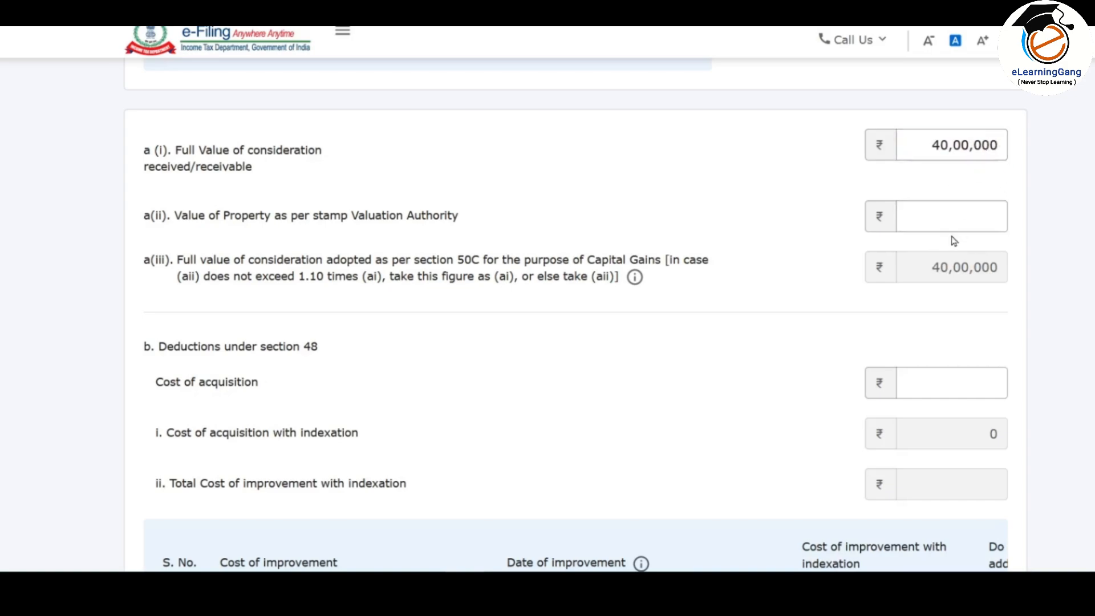
# Step: Enter the a(ii) stamp valuation value, giving ₹35,00,000
pyautogui.click(934, 216)
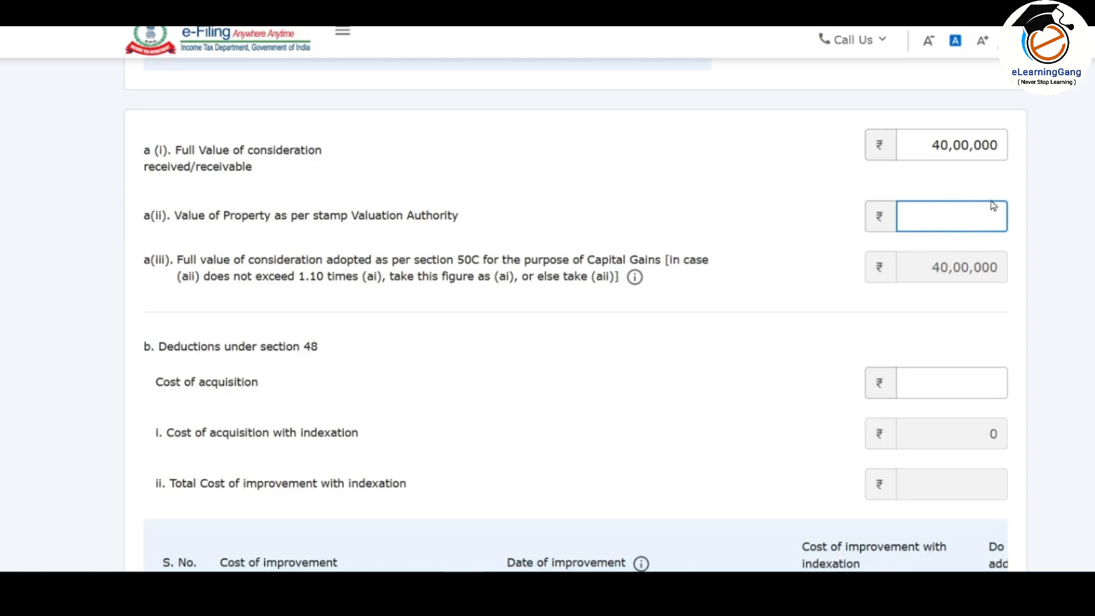
pyautogui.write('500000')
pyautogui.click(1034, 228)
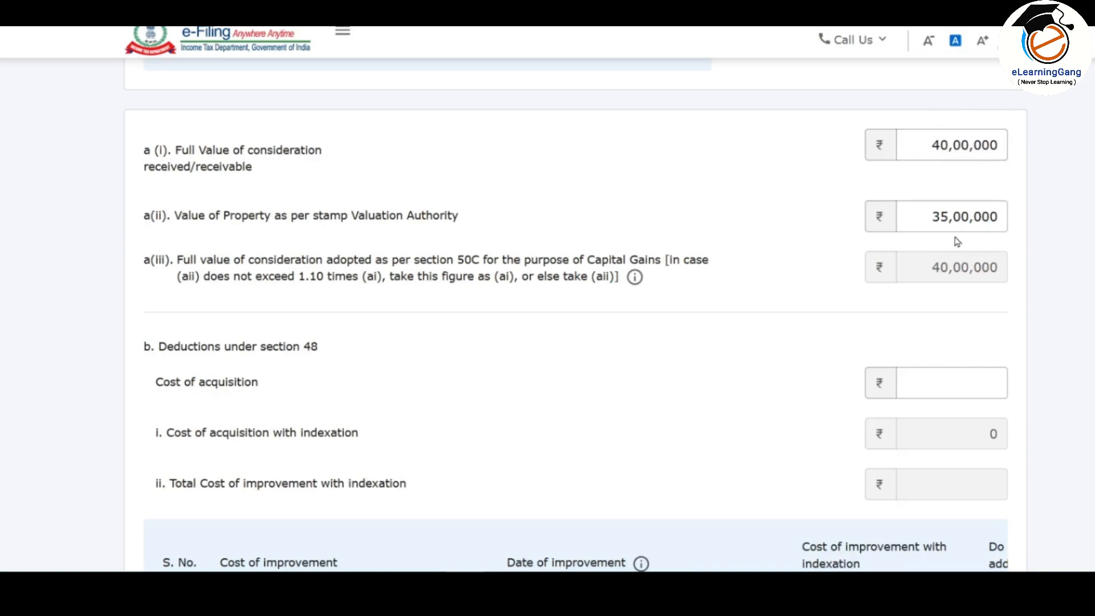
# Step: Change the a(ii) stamp value to 45,00,000, then to 44,00,000
pyautogui.moveTo(946, 220); pyautogui.dragTo(932, 222)
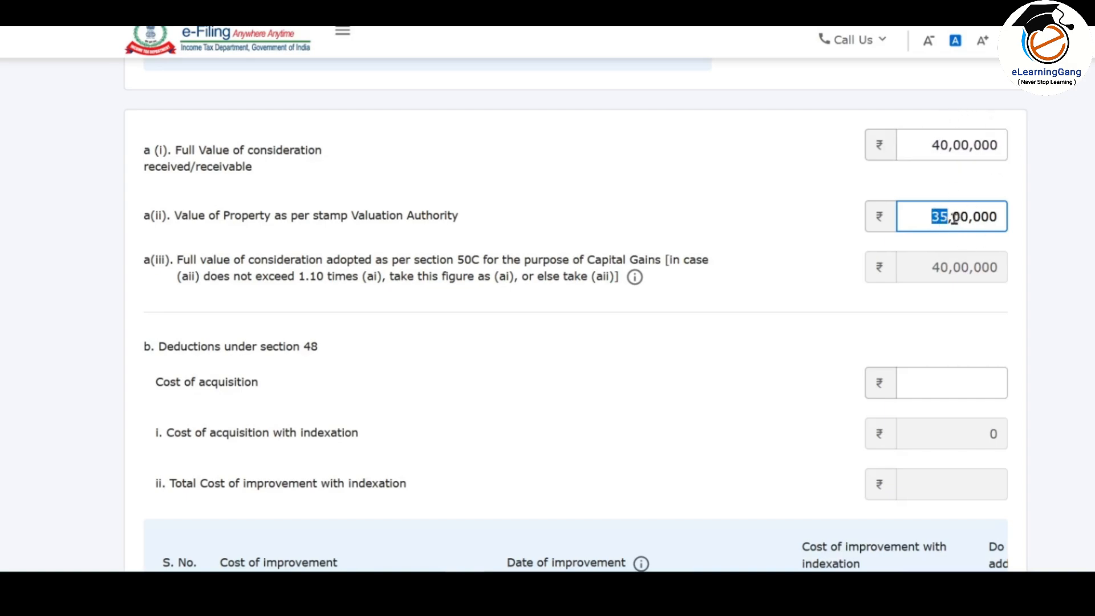
pyautogui.write('45')
pyautogui.click(966, 251)
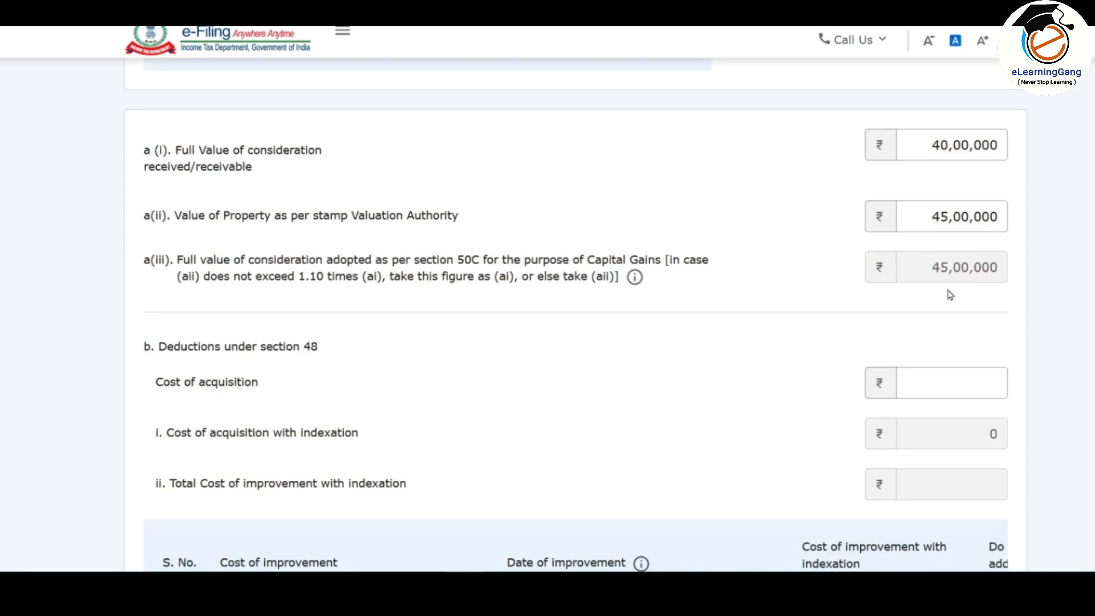
pyautogui.click(939, 140)
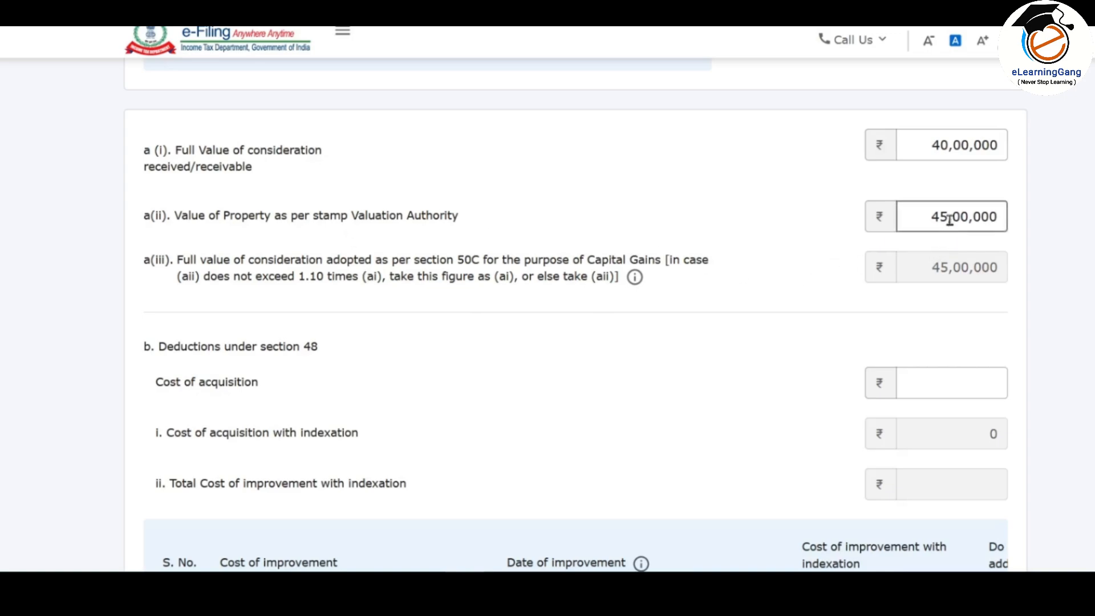
pyautogui.moveTo(950, 220); pyautogui.dragTo(940, 217)
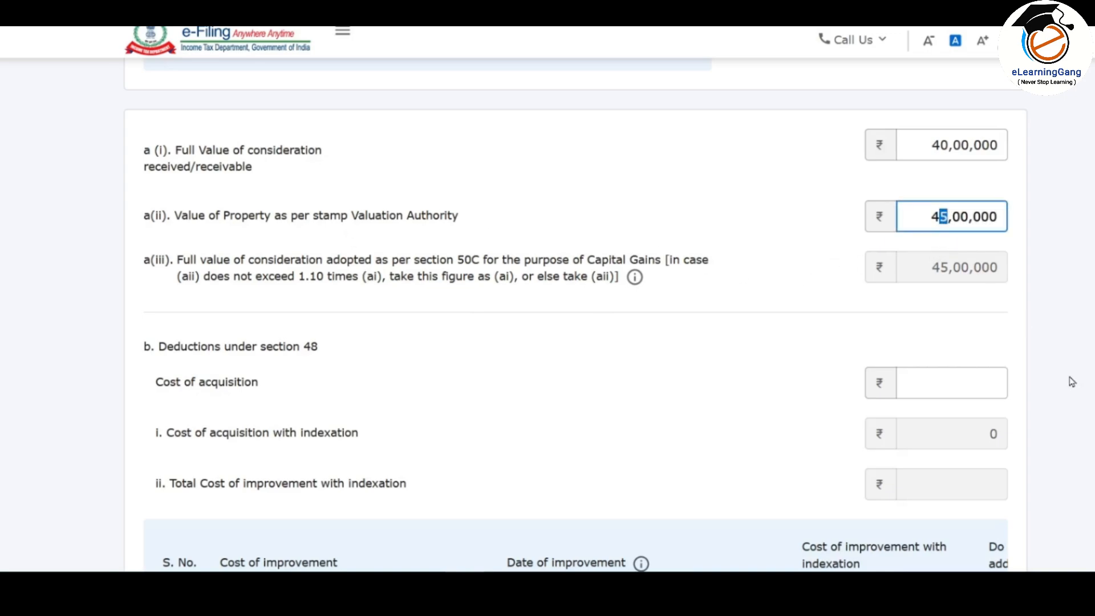
pyautogui.write('4')
pyautogui.click(1010, 311)
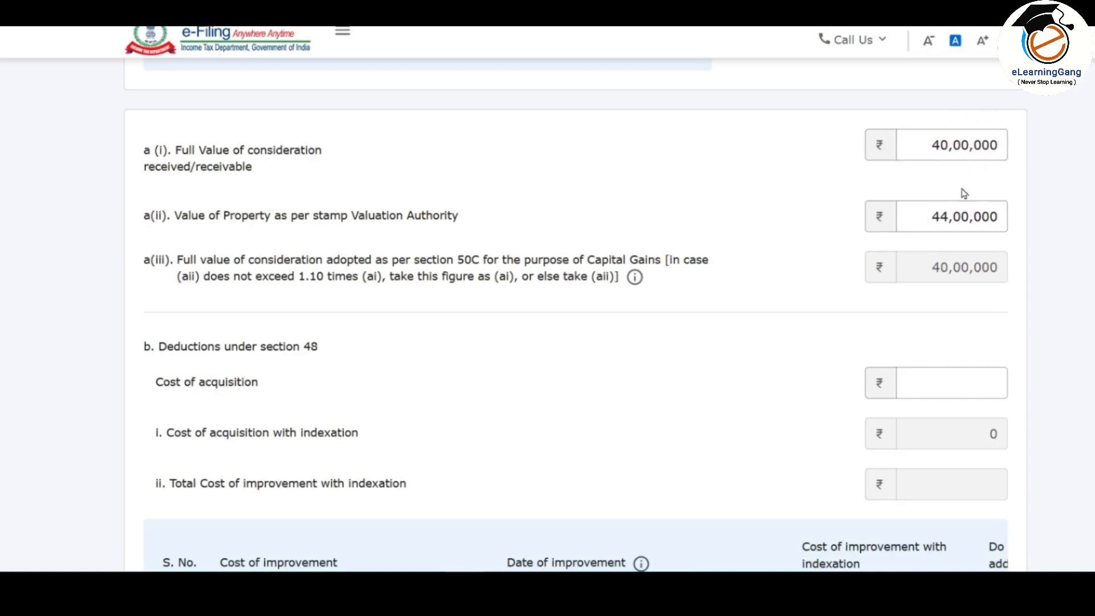
# Step: Highlight the 1.10 times rule in the a(iii) adopted consideration description
pyautogui.doubleClick(317, 278)
pyautogui.click(947, 217)
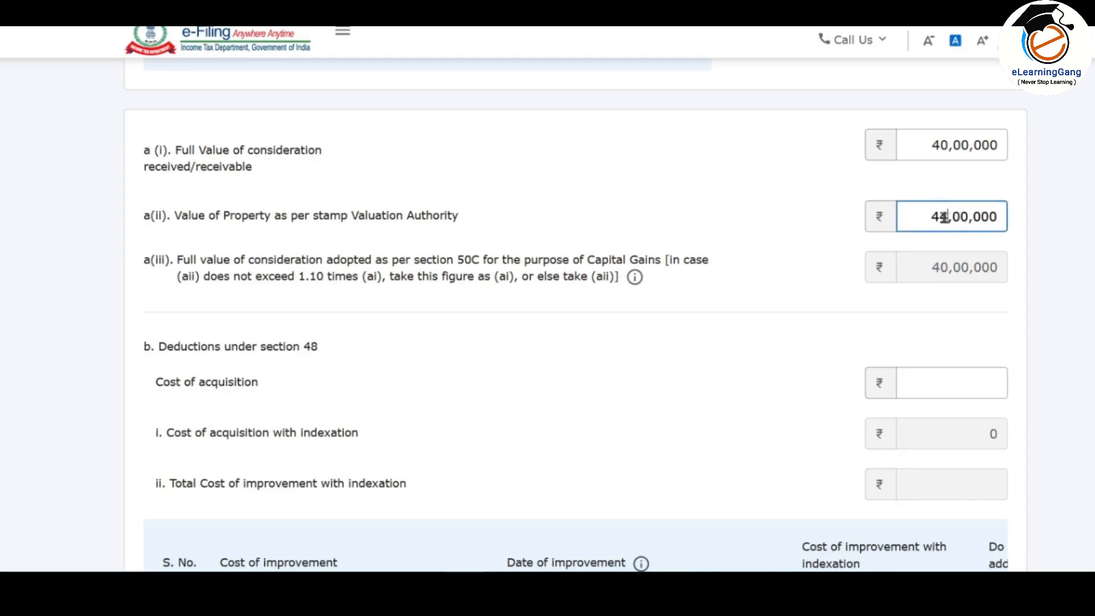
pyautogui.moveTo(946, 217); pyautogui.dragTo(938, 217)
pyautogui.click(942, 319)
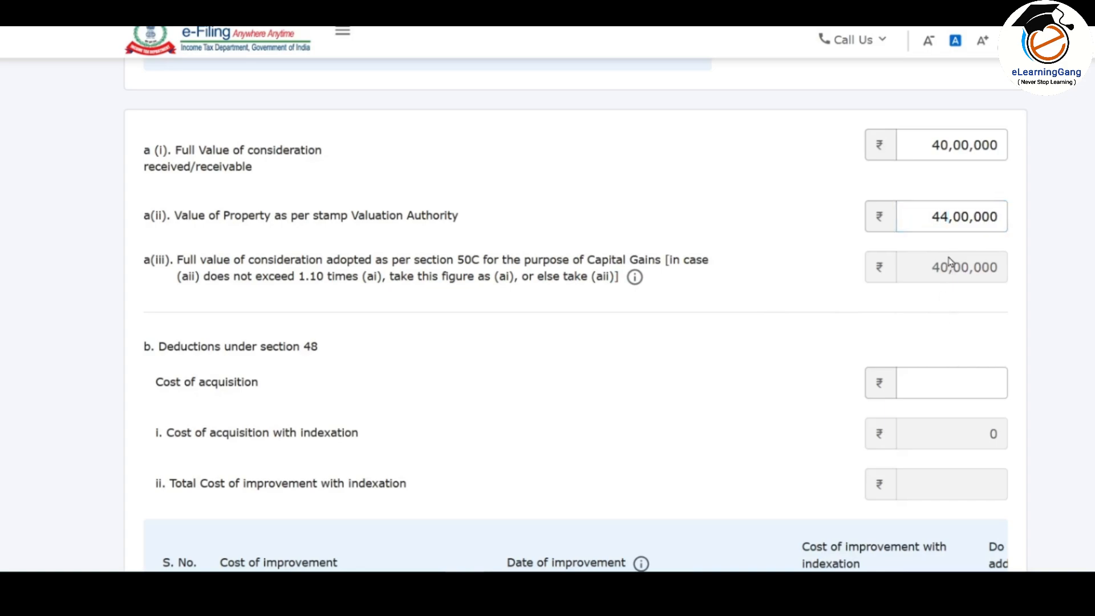
# Step: Try 24,00,000 as the stamp value, then restore it to 44,00,000
pyautogui.click(946, 217)
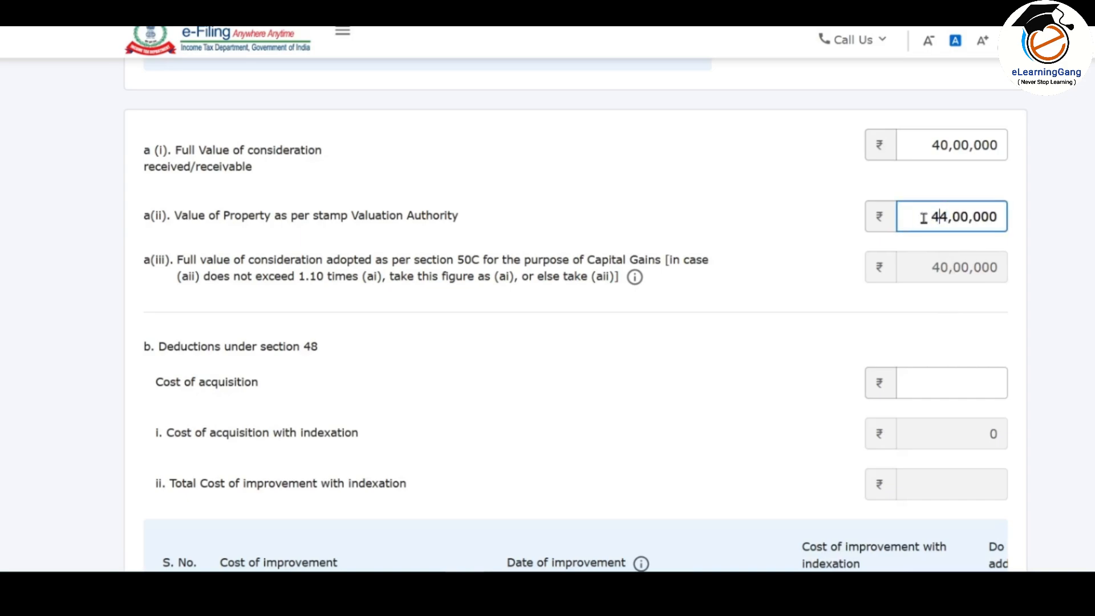
pyautogui.moveTo(939, 217); pyautogui.dragTo(923, 218)
pyautogui.write('2')
pyautogui.click(1045, 191)
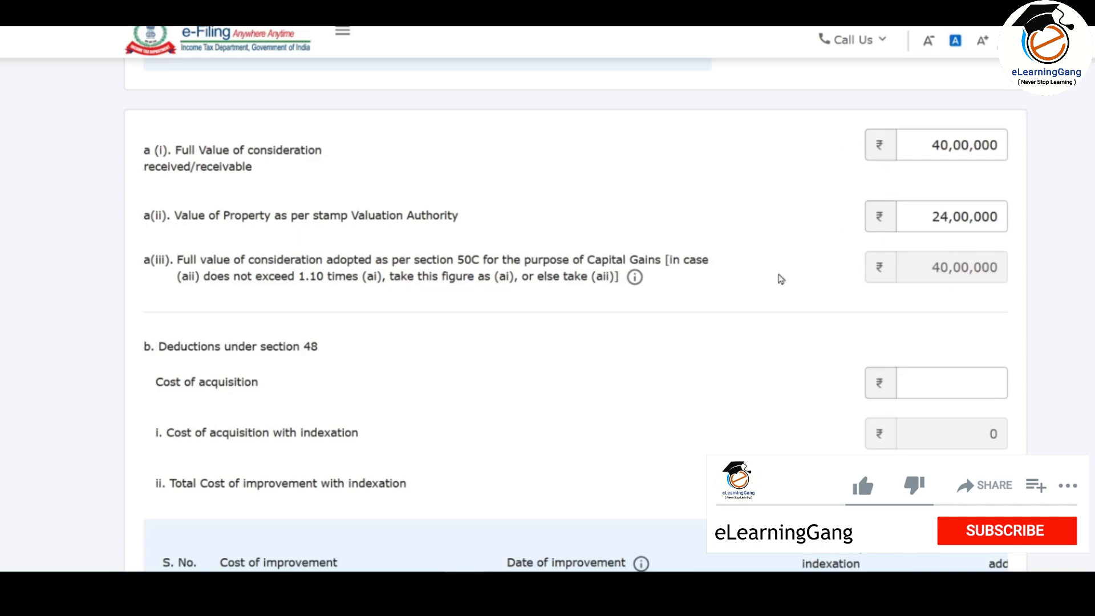
pyautogui.moveTo(941, 215); pyautogui.dragTo(924, 215)
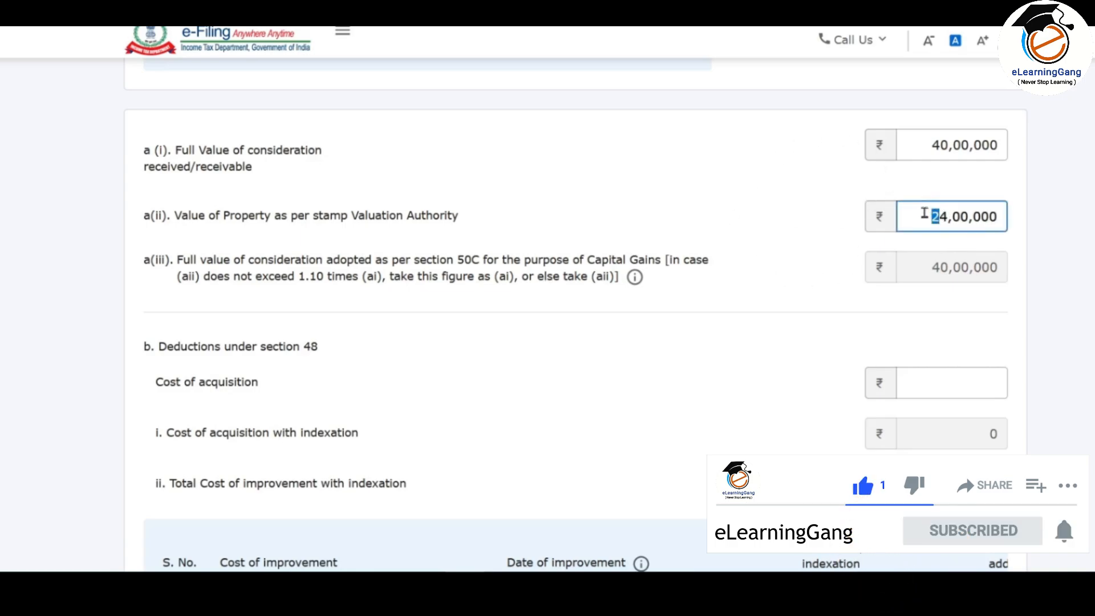
pyautogui.write('4')
pyautogui.click(1083, 310)
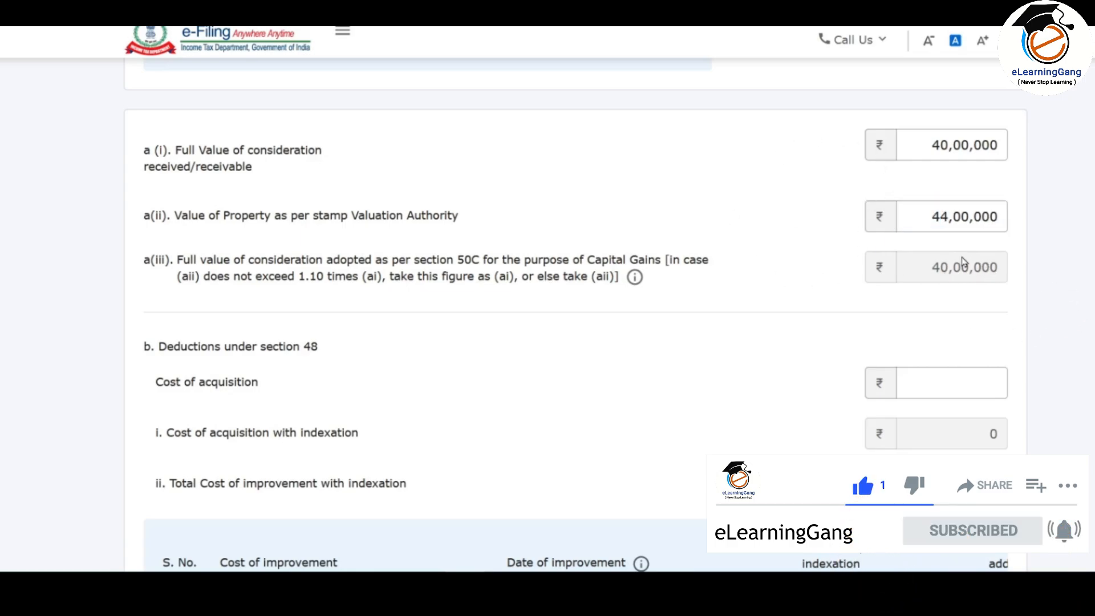
pyautogui.scroll(-3, 969, 263)
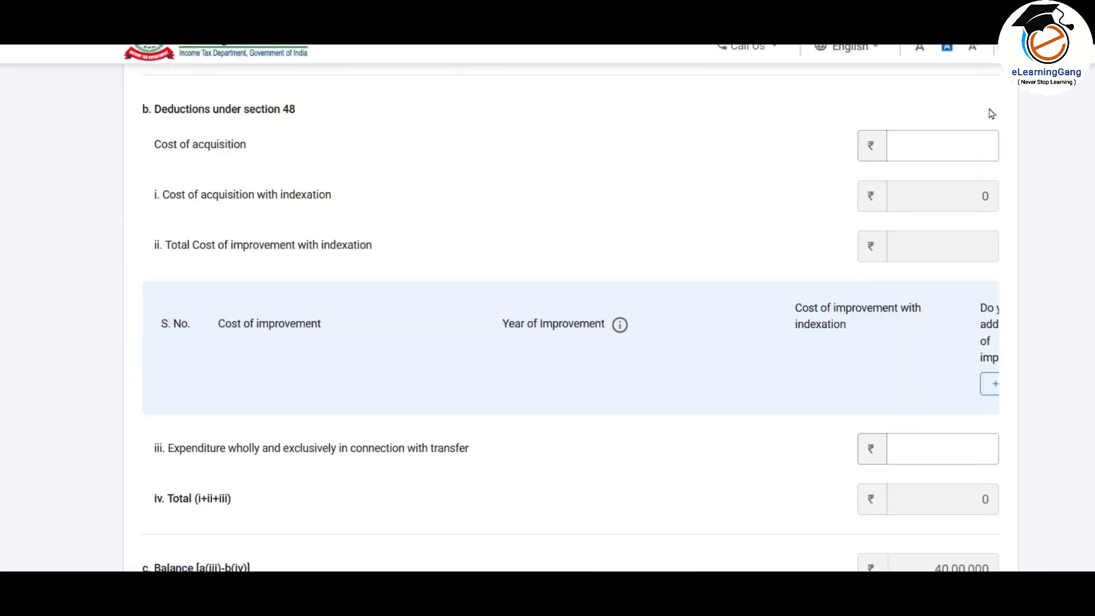
pyautogui.scroll(3, 990, 113)
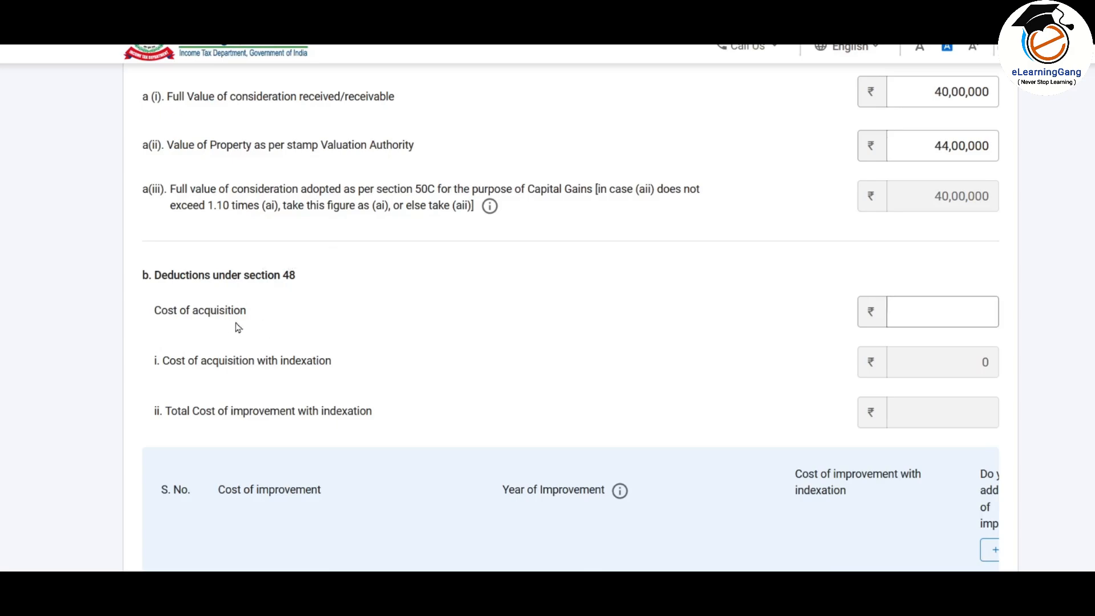
pyautogui.click(923, 312)
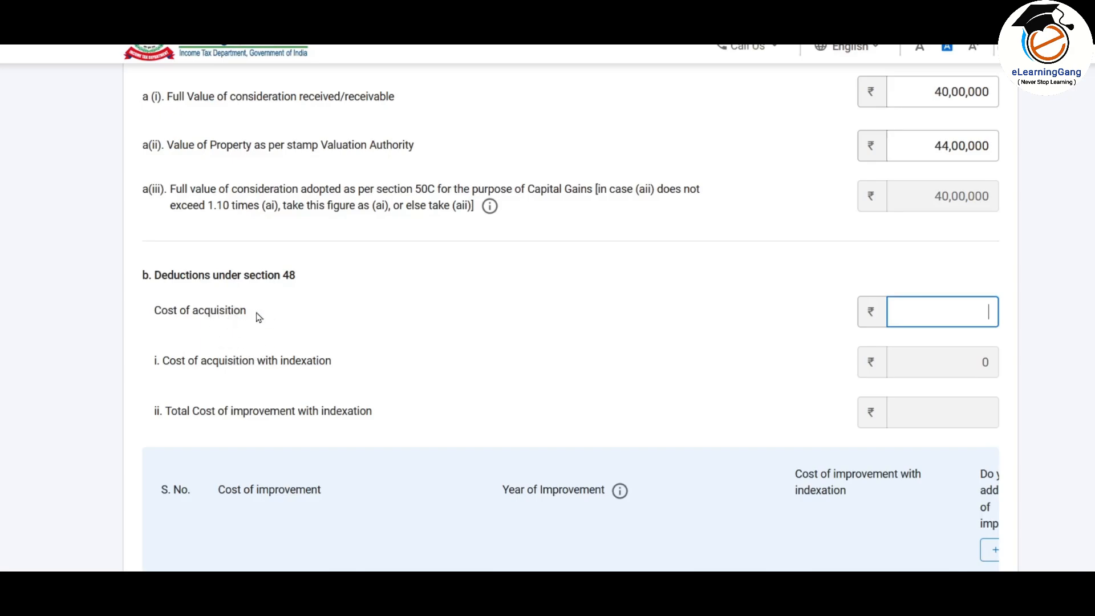
pyautogui.scroll(-1, 259, 317)
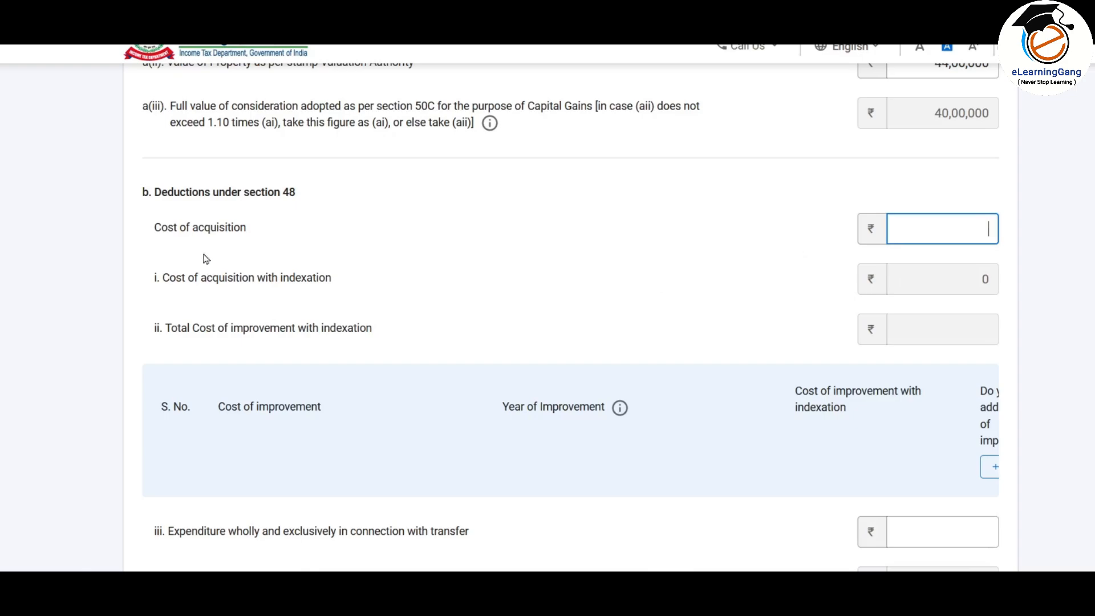
# Step: Enter 16,00,000 as cost of acquisition, giving indexed cost 30,37,126 and balance 9,62,874
pyautogui.write('1600000')
pyautogui.press('Tab')
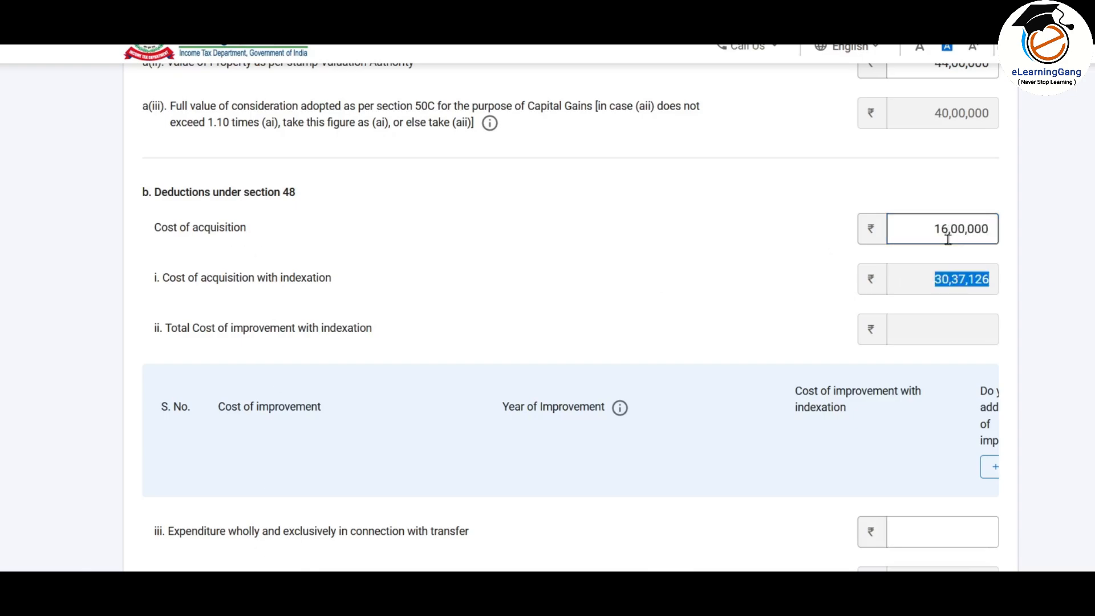
pyautogui.click(963, 296)
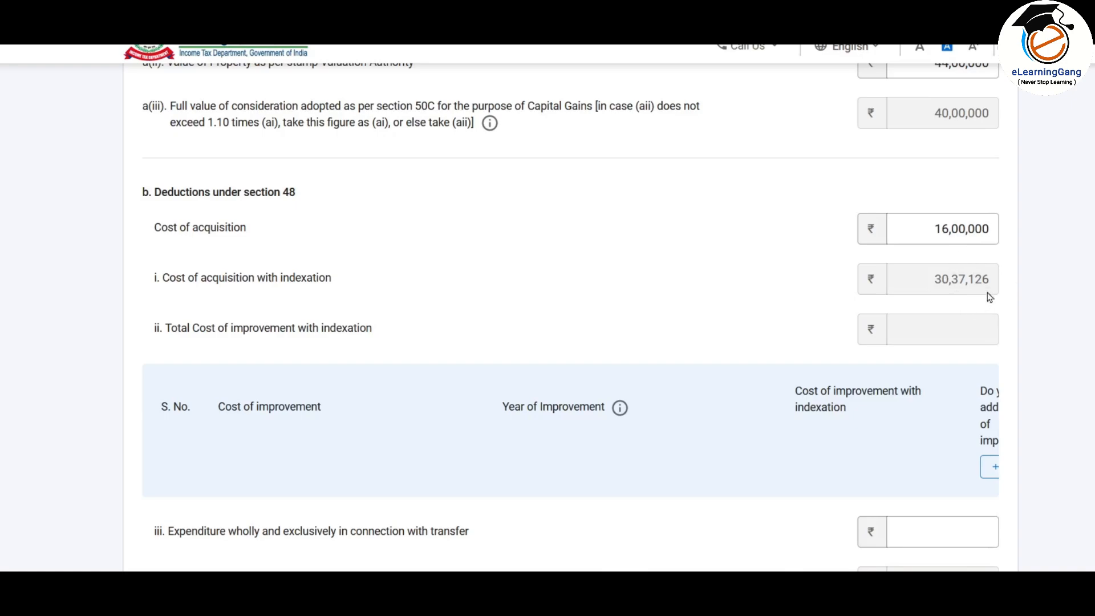
pyautogui.scroll(-3, 966, 269)
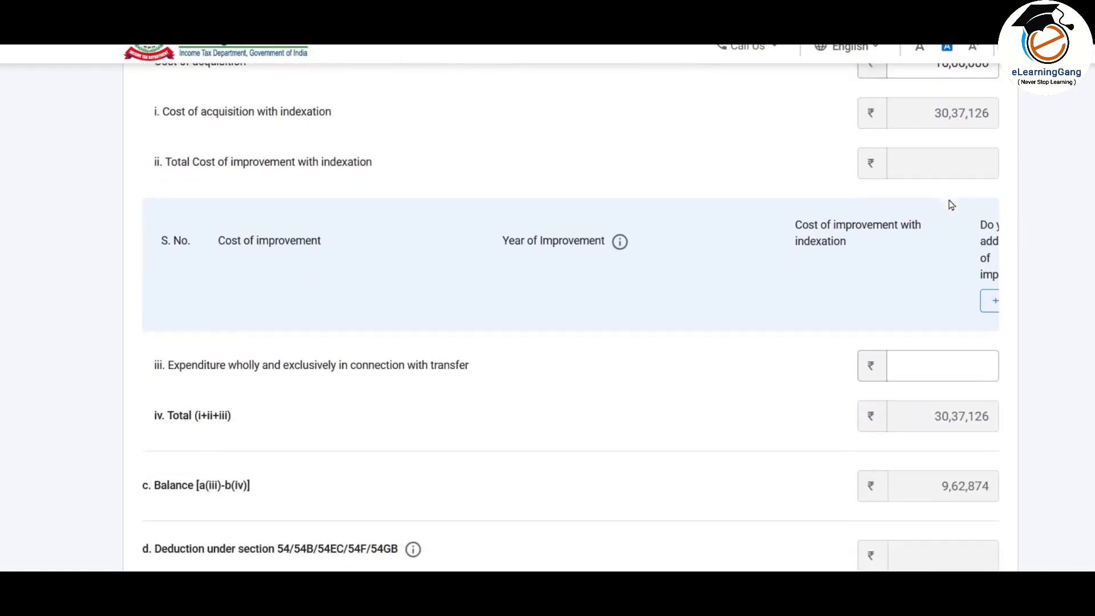
pyautogui.click(992, 302)
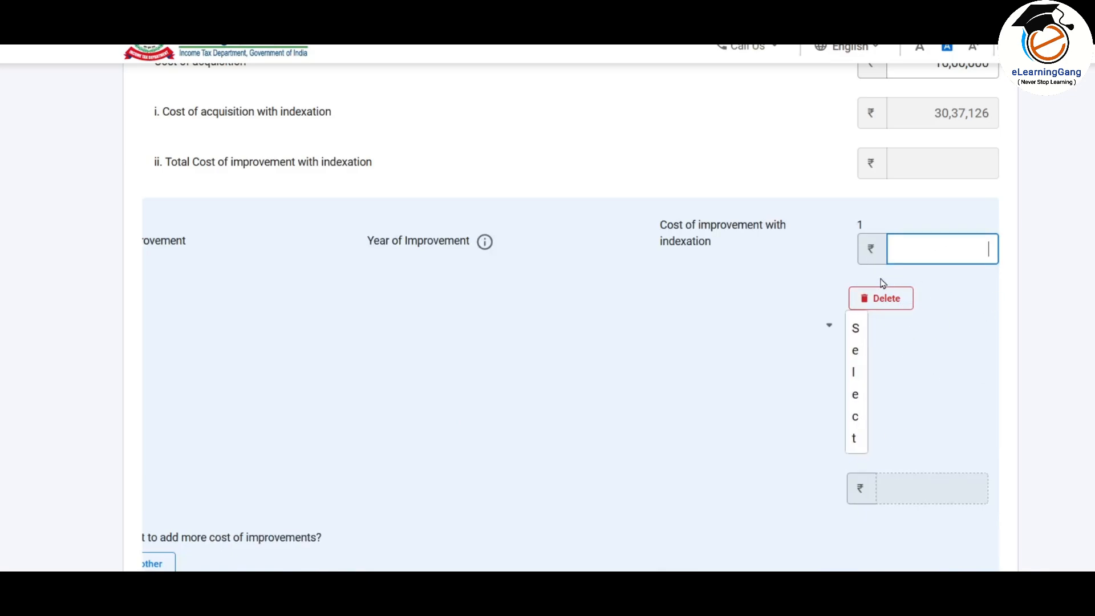
pyautogui.click(891, 300)
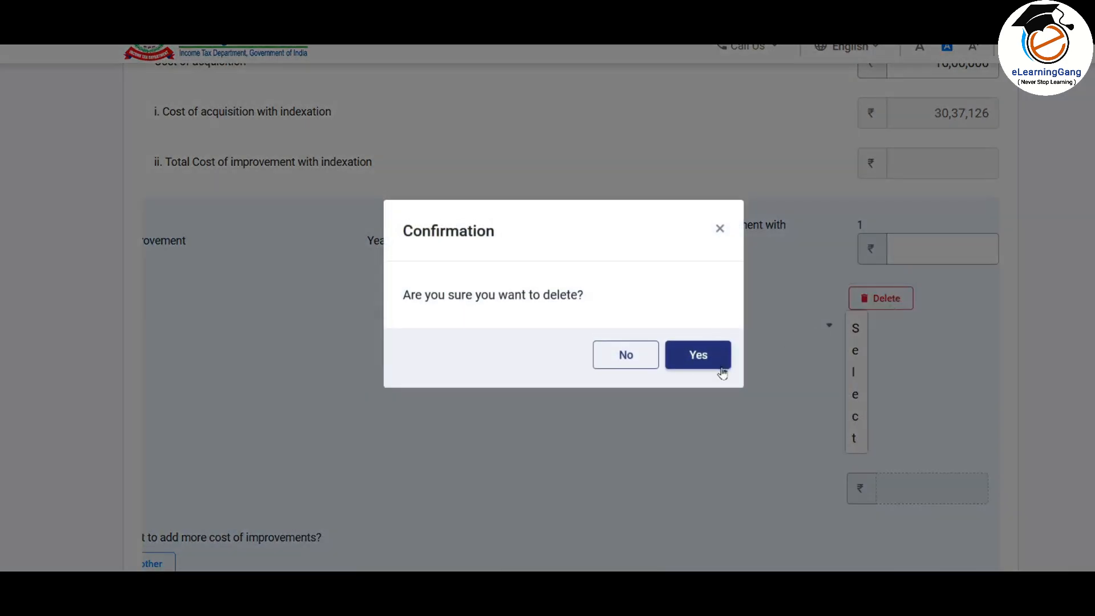
pyautogui.click(718, 361)
pyautogui.scroll(-3, 844, 251)
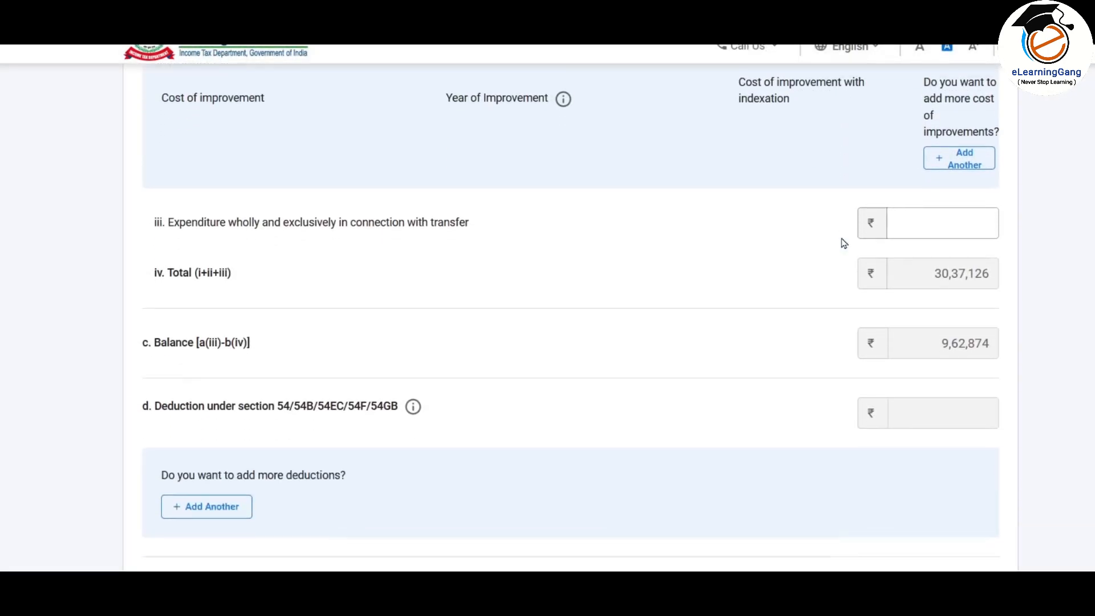
# Step: Copy the 50,000 Expense figure from the spreadsheet into transfer expenditure, making total deductions 30,87,126
pyautogui.click(937, 200)
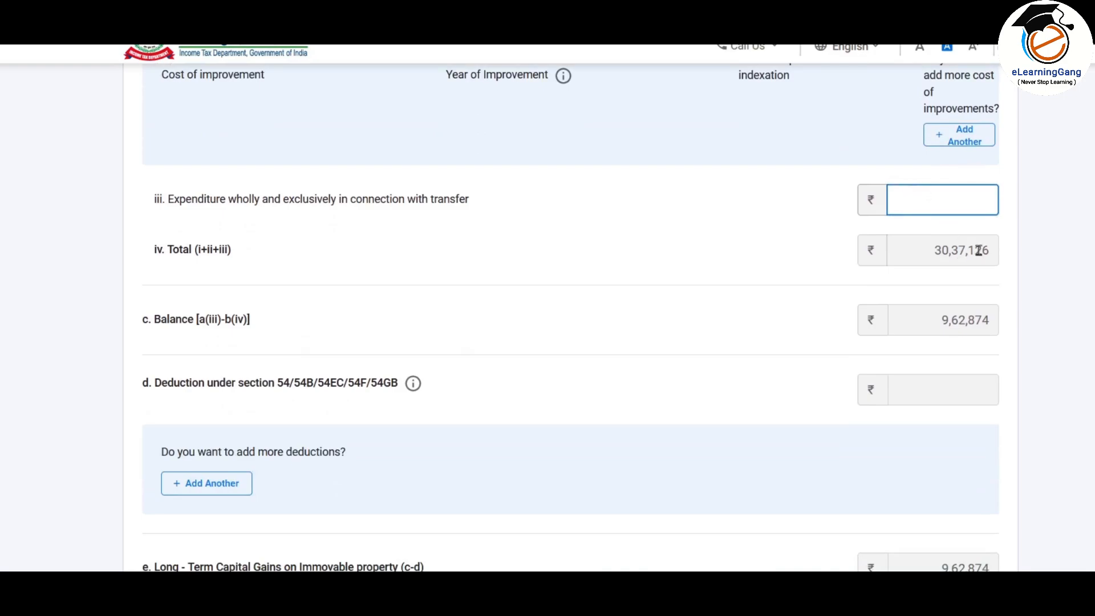
pyautogui.hotkey('alt', 'Tab')
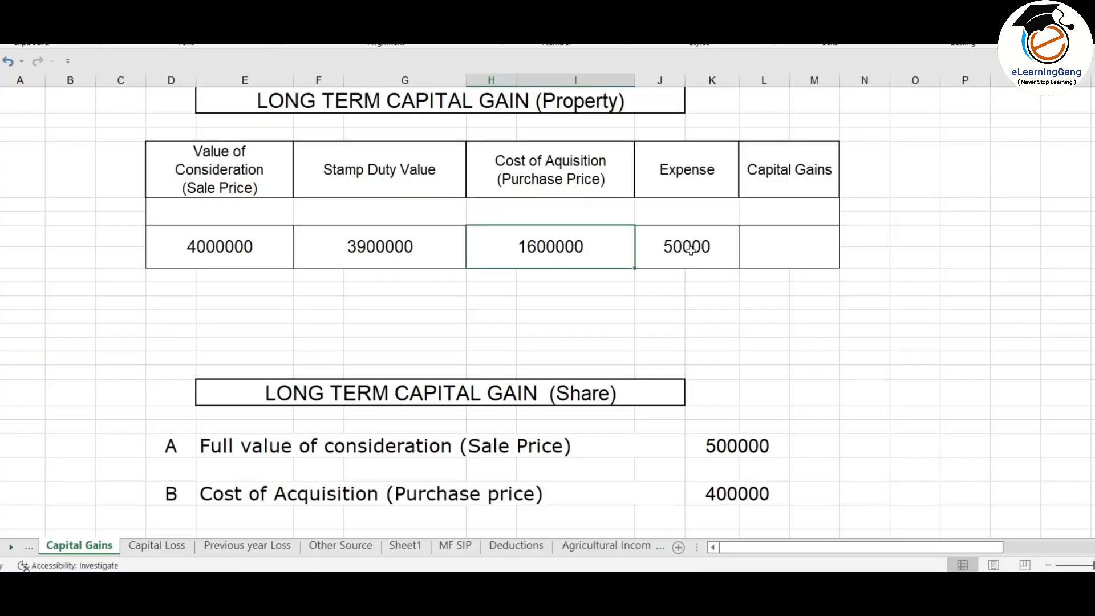
pyautogui.click(692, 249)
pyautogui.hotkey('alt', 'Tab')
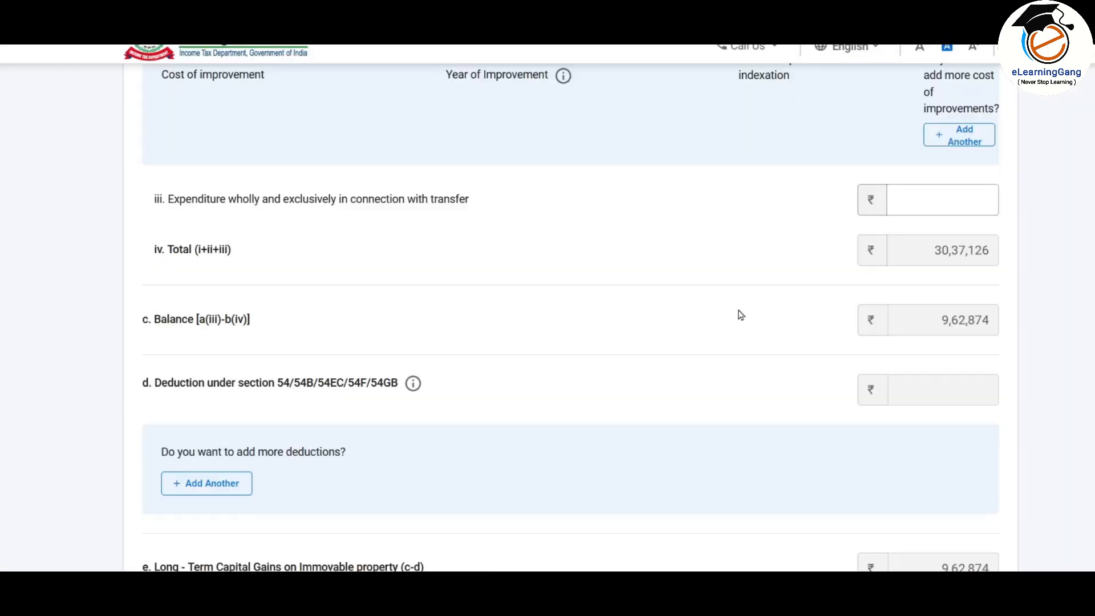
pyautogui.write('50000')
pyautogui.scroll(-3, 956, 230)
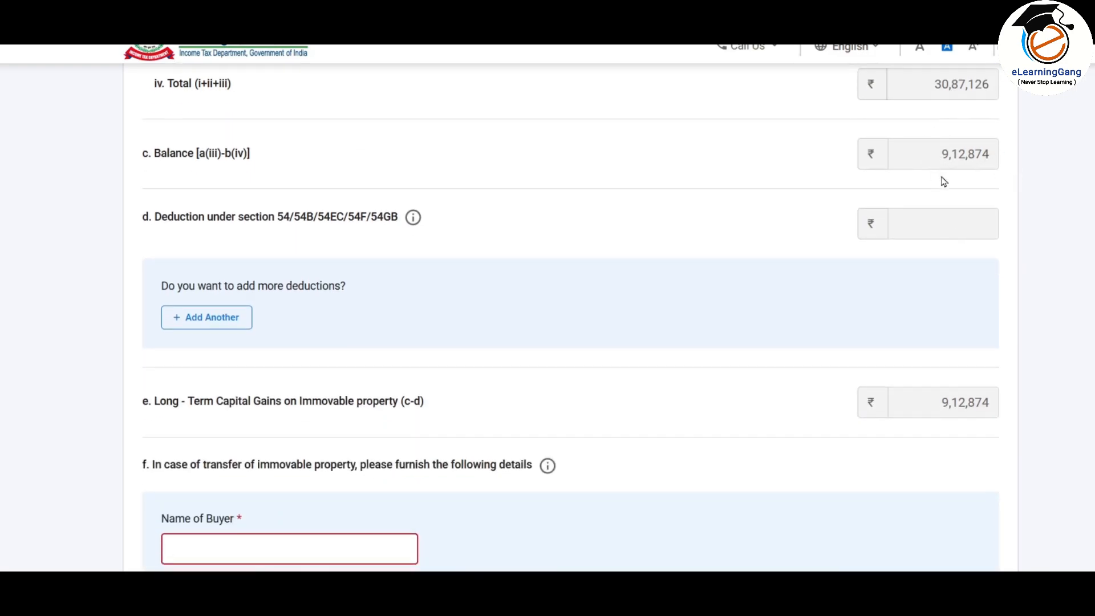
pyautogui.scroll(-2, 782, 145)
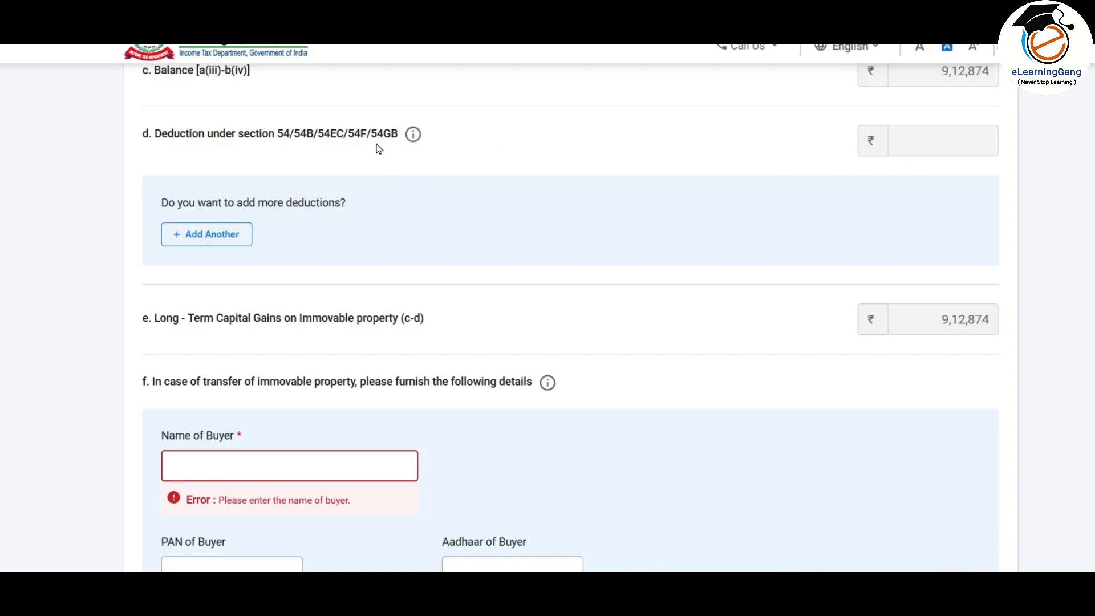
# Step: Add a Deduction under section 54 row, then delete it so no section 54 claim remains
pyautogui.click(220, 242)
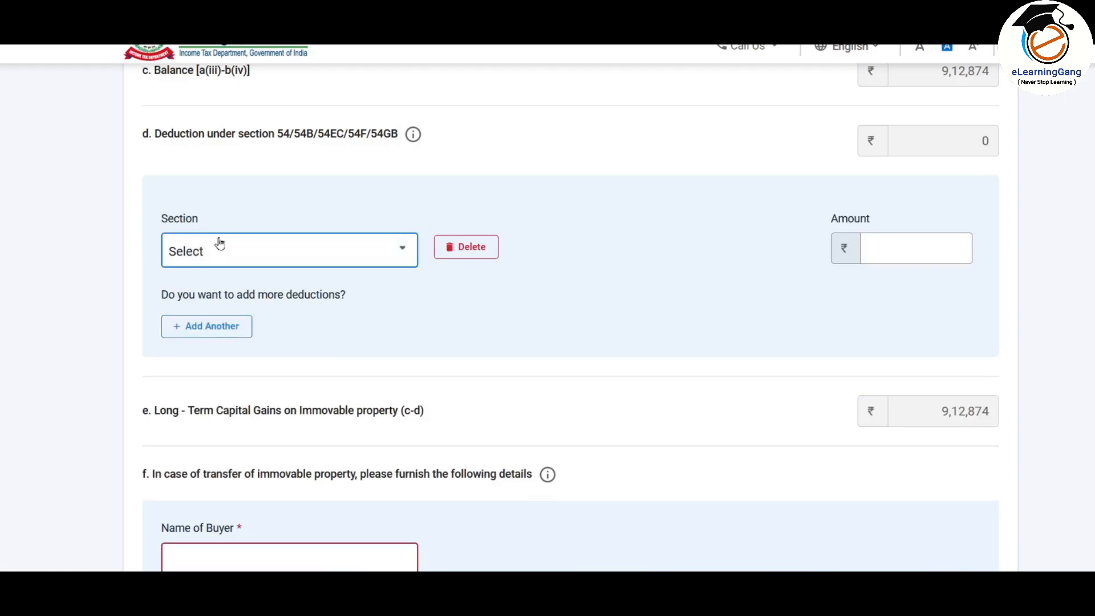
pyautogui.click(308, 253)
pyautogui.scroll(-2, 420, 371)
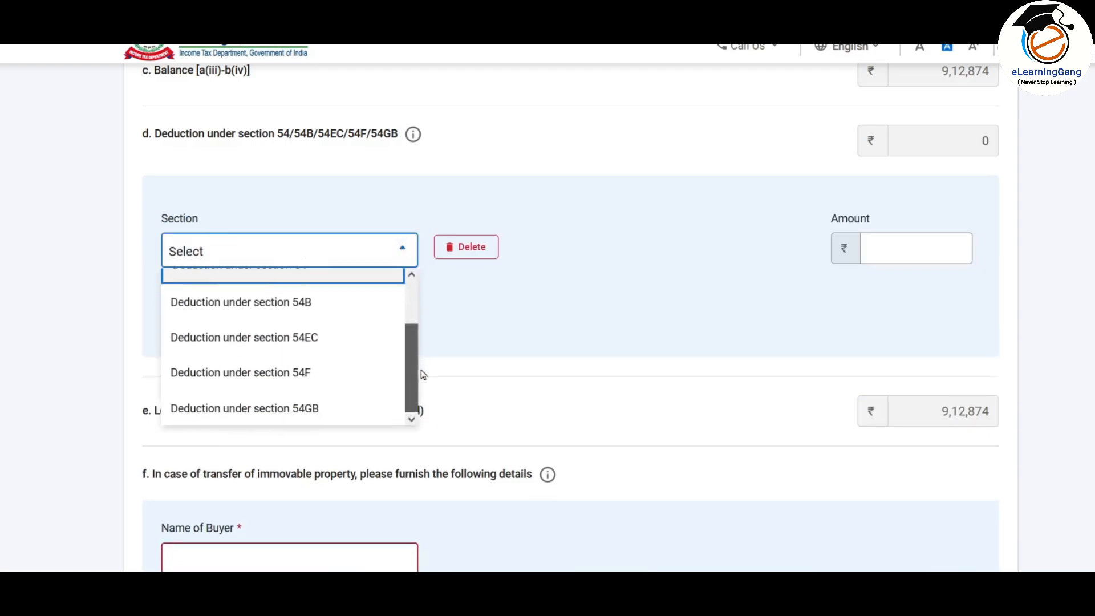
pyautogui.scroll(2, 368, 321)
pyautogui.click(367, 323)
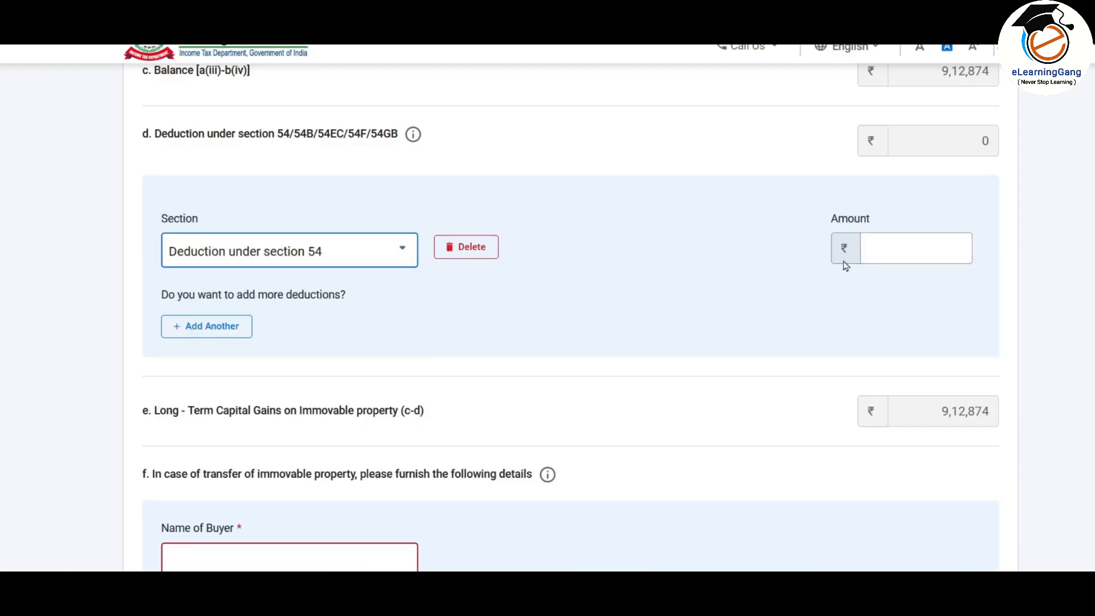
pyautogui.click(916, 249)
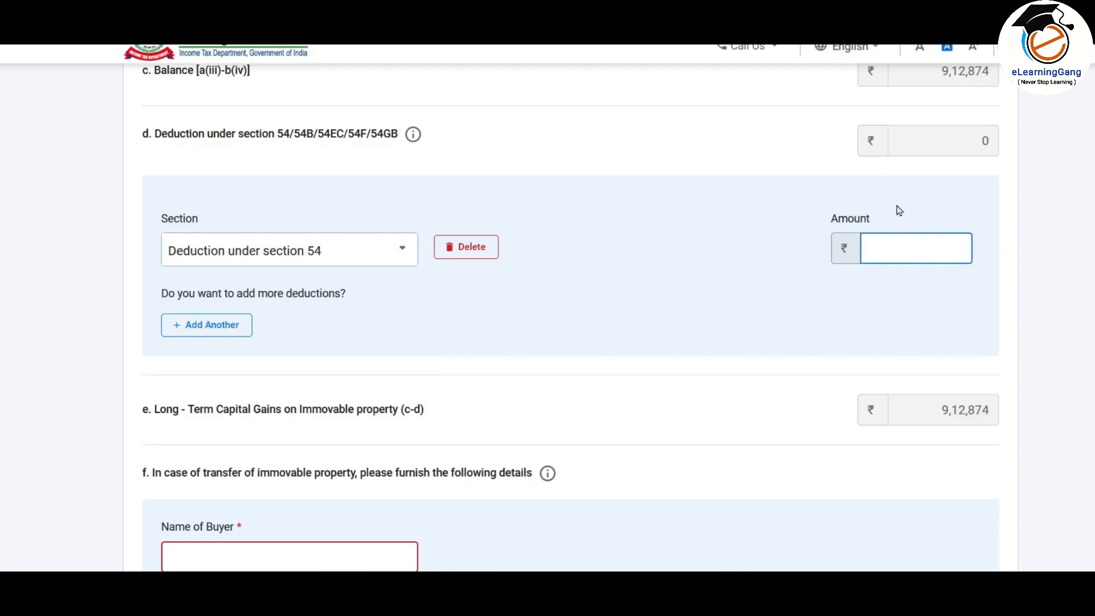
pyautogui.click(479, 253)
pyautogui.click(748, 178)
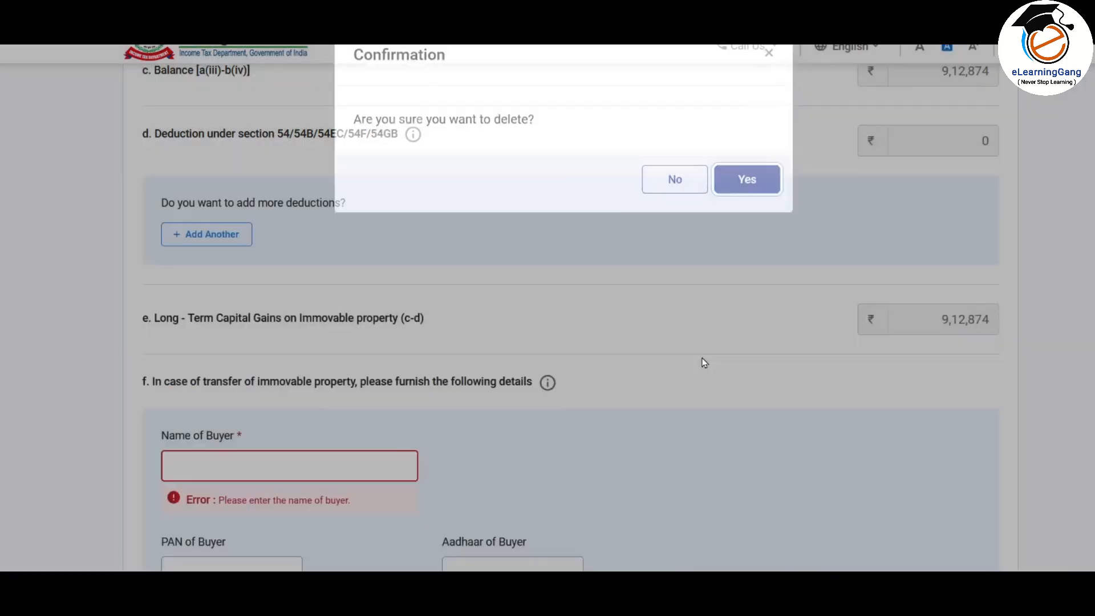
# Step: Review the property entry: 40,00,000 consideration, long-term, with 9,12,874 gain
pyautogui.scroll(-3, 643, 244)
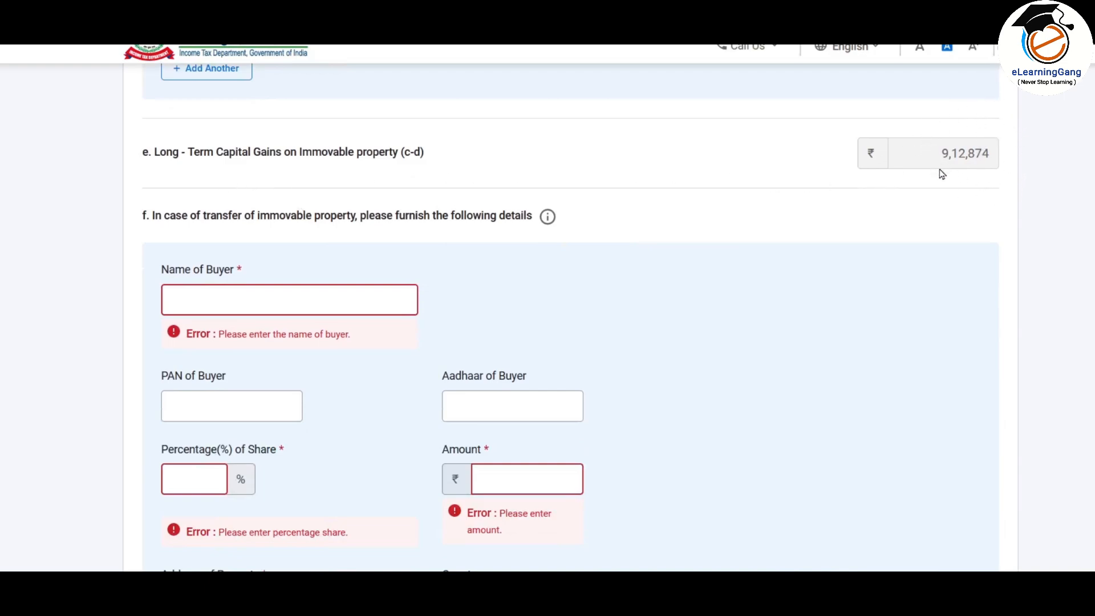
pyautogui.scroll(1, 948, 345)
pyautogui.scroll(-4, 949, 345)
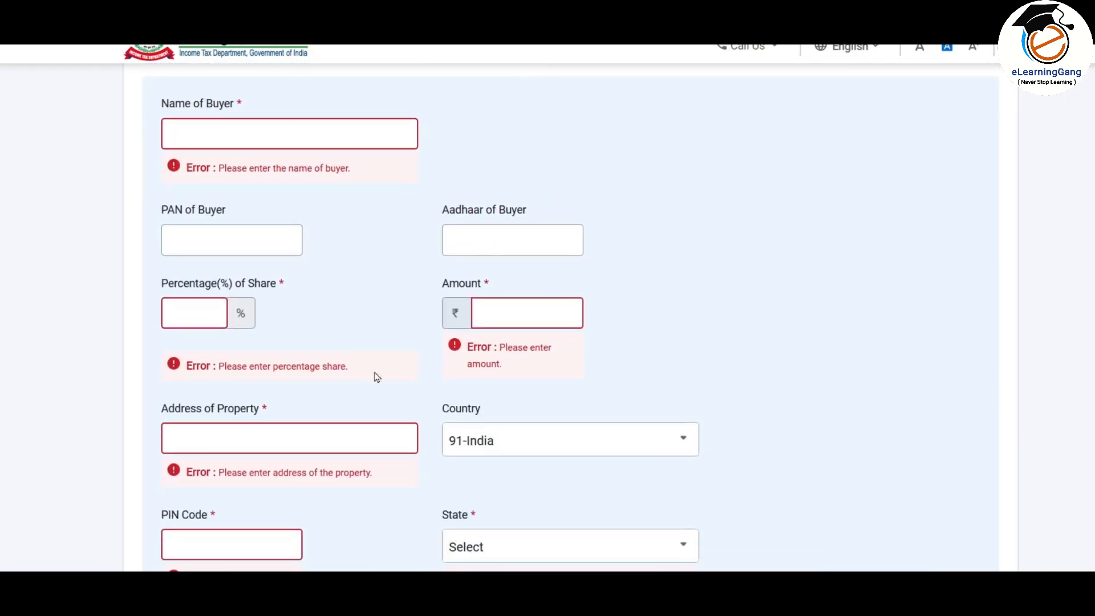
pyautogui.scroll(-4, 371, 282)
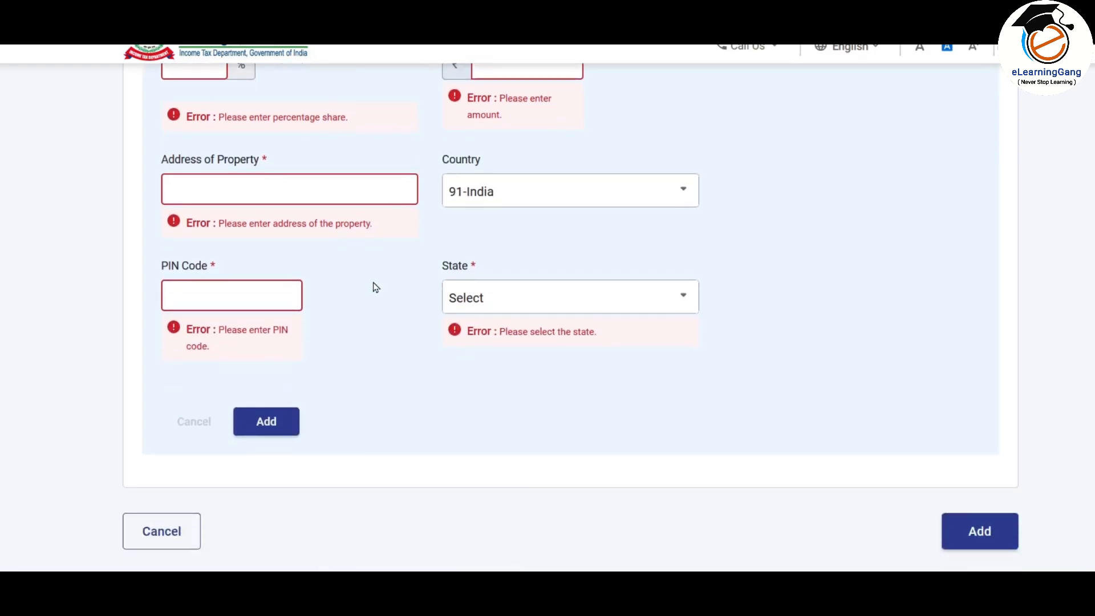
pyautogui.scroll(2, 371, 285)
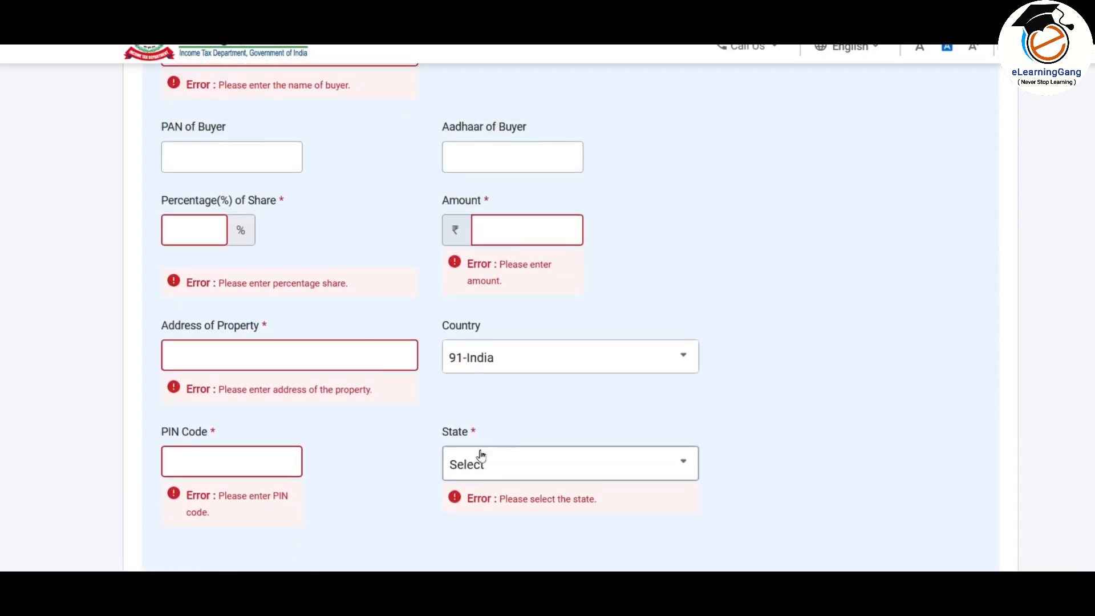
pyautogui.scroll(10, 492, 327)
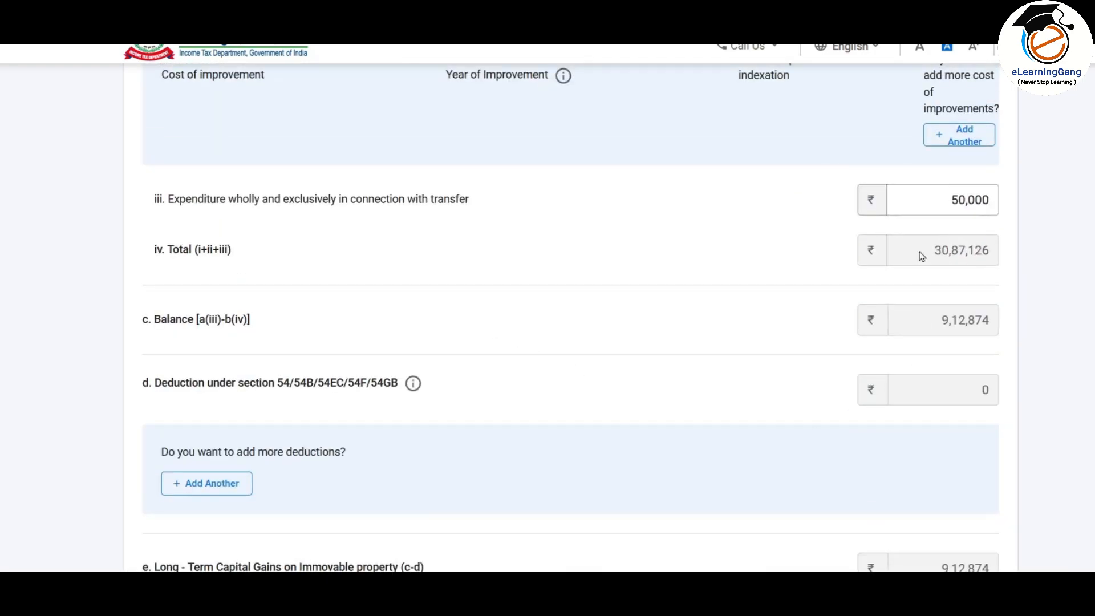
pyautogui.scroll(-7, 721, 302)
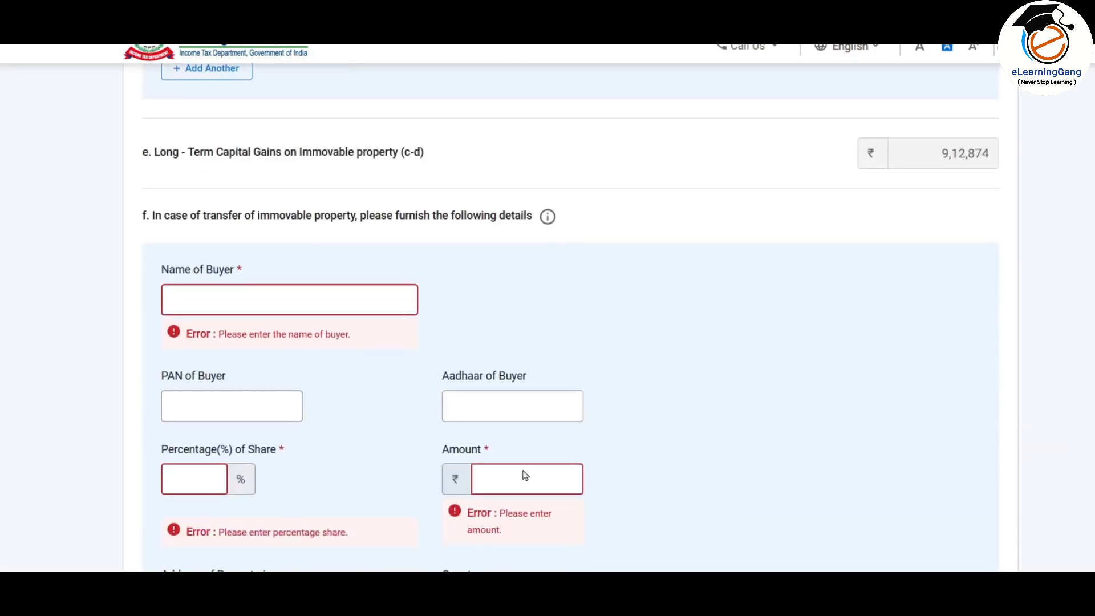
pyautogui.scroll(7, 664, 397)
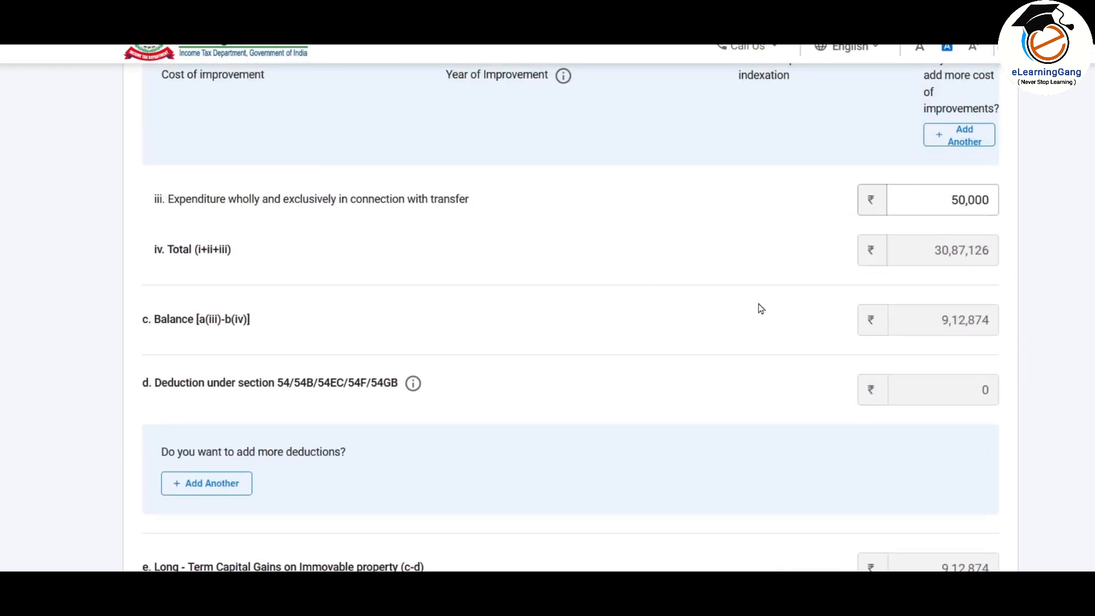
pyautogui.scroll(10, 761, 309)
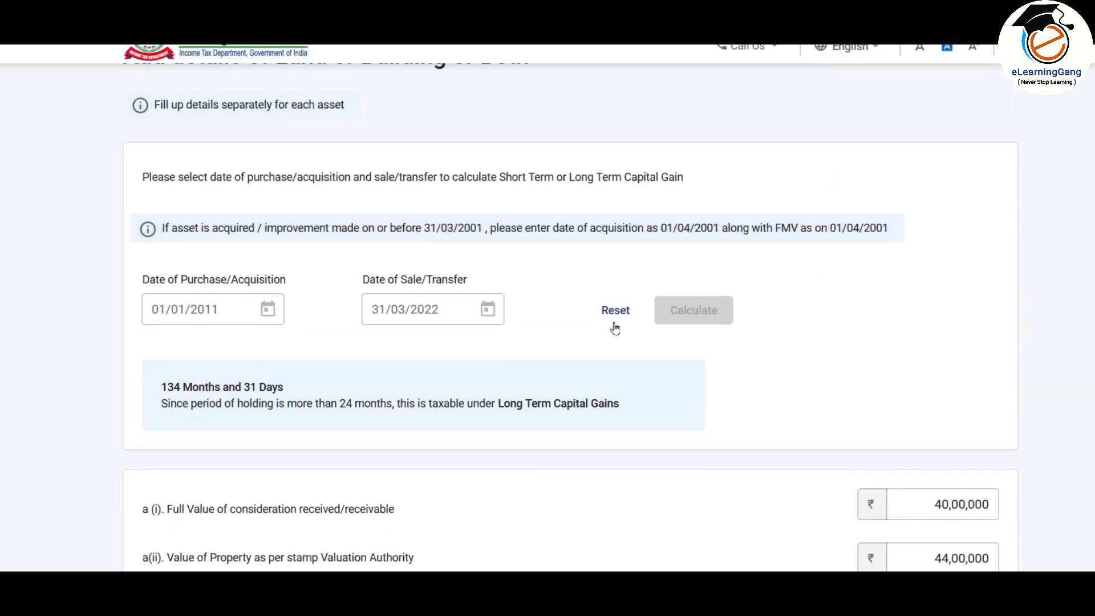
# Step: Reset the dates to purchase 01/12/2021 and sale 31/03/2023, calculating as Short Term Capital Gains
pyautogui.click(607, 313)
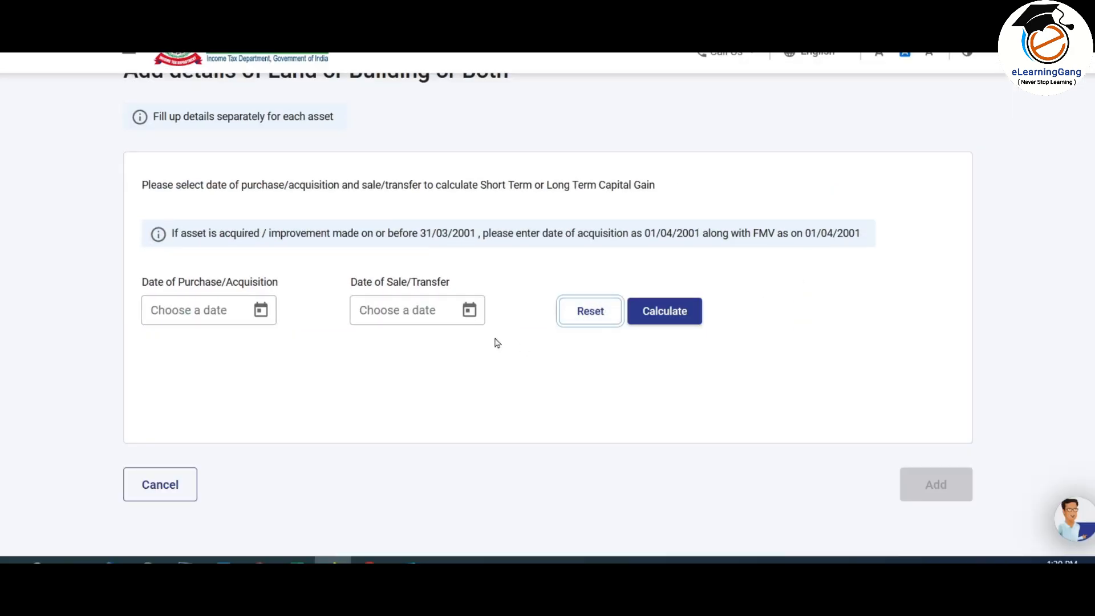
pyautogui.click(260, 312)
pyautogui.click(252, 127)
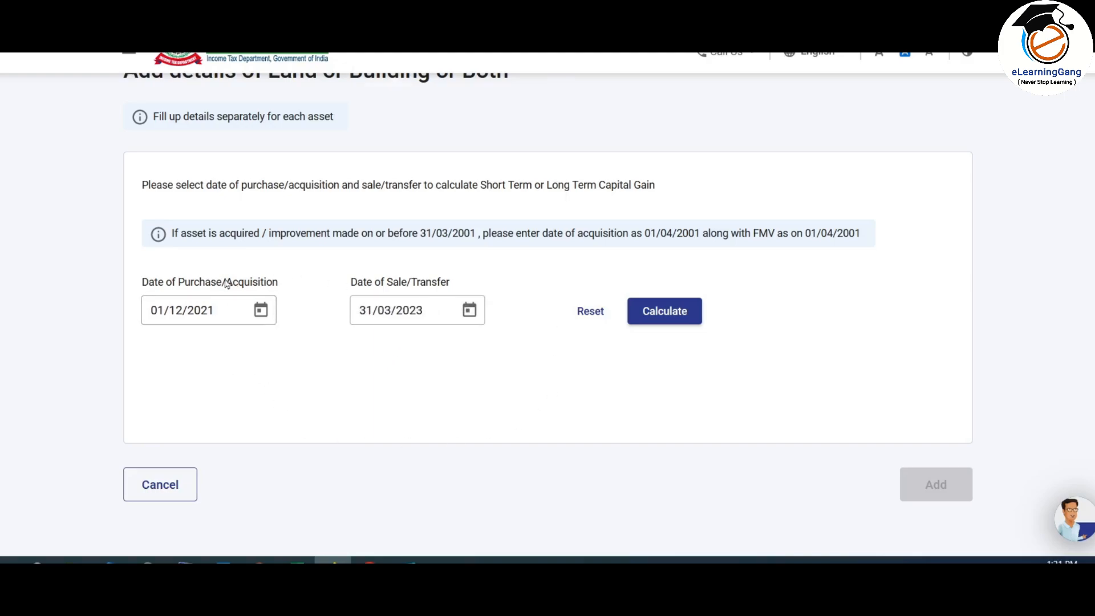
pyautogui.click(676, 311)
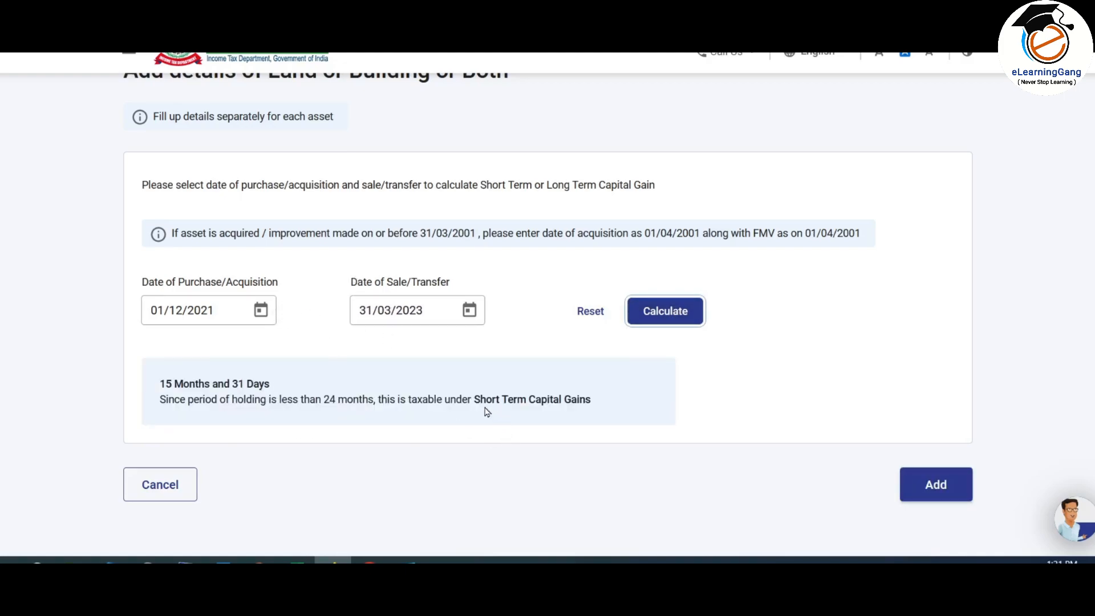
# Step: Accept the dates and enter 10,00,000 as the full value of consideration
pyautogui.click(944, 485)
pyautogui.scroll(-5, 919, 278)
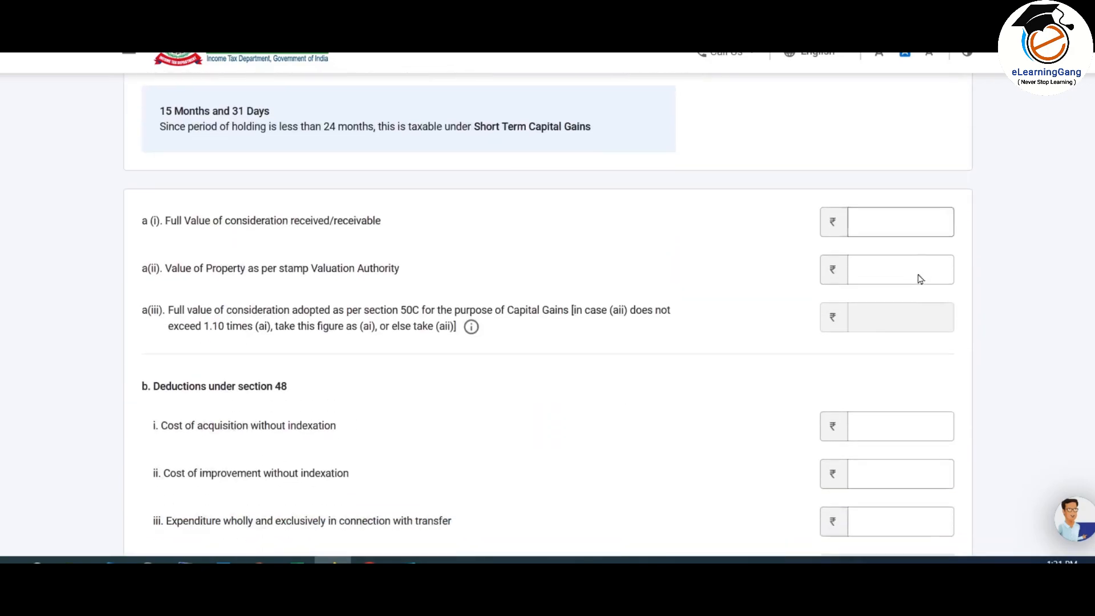
pyautogui.scroll(-2, 919, 278)
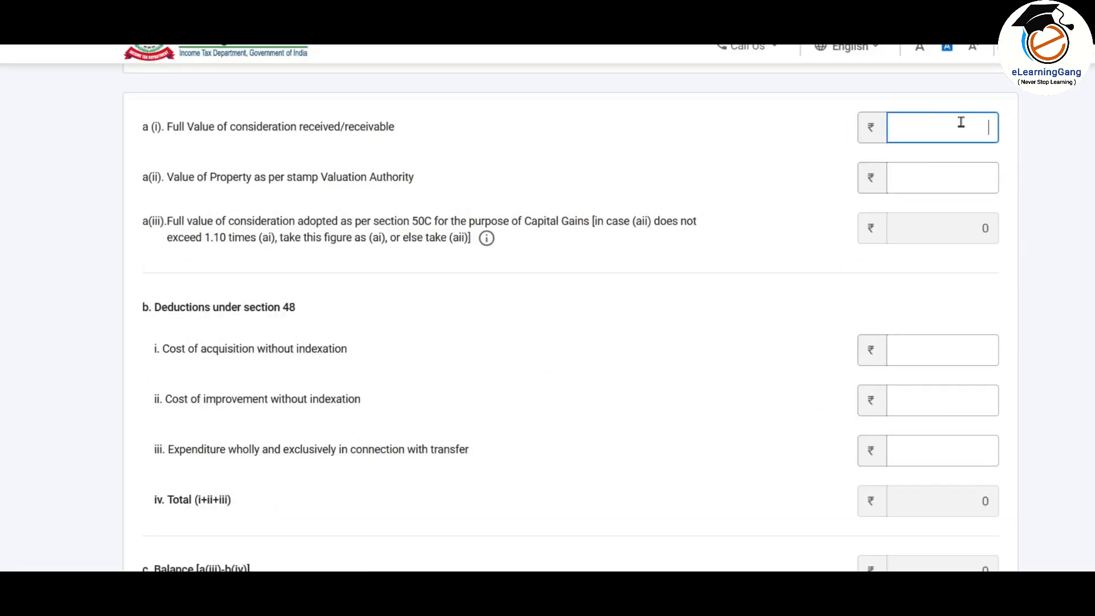
pyautogui.write('1000000')
pyautogui.click(282, 204)
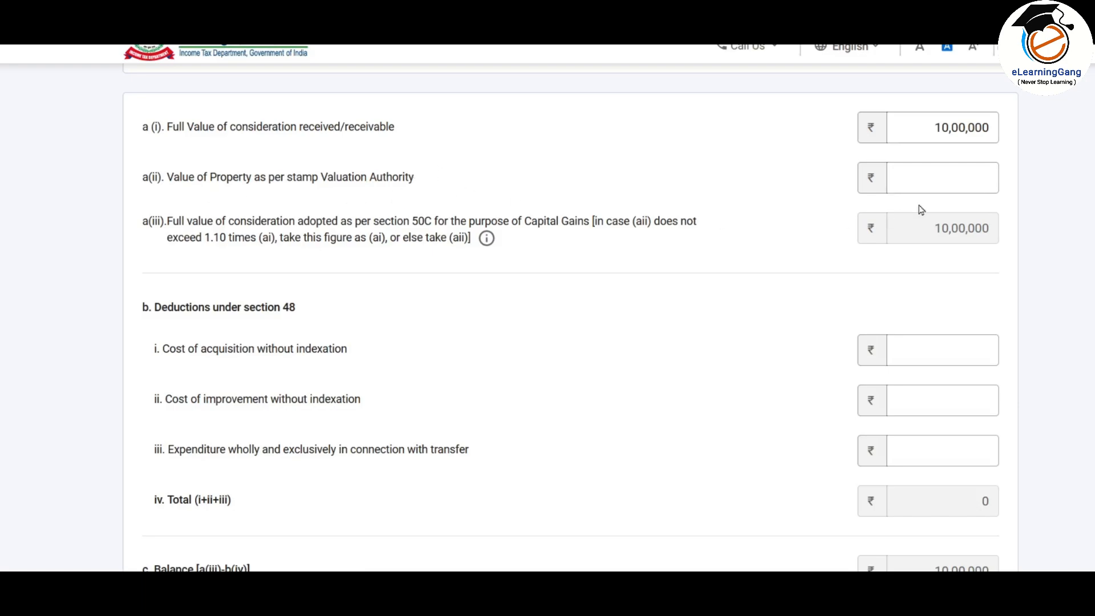
# Step: Enter 9,90,000 as the stamp duty valuation value
pyautogui.click(955, 186)
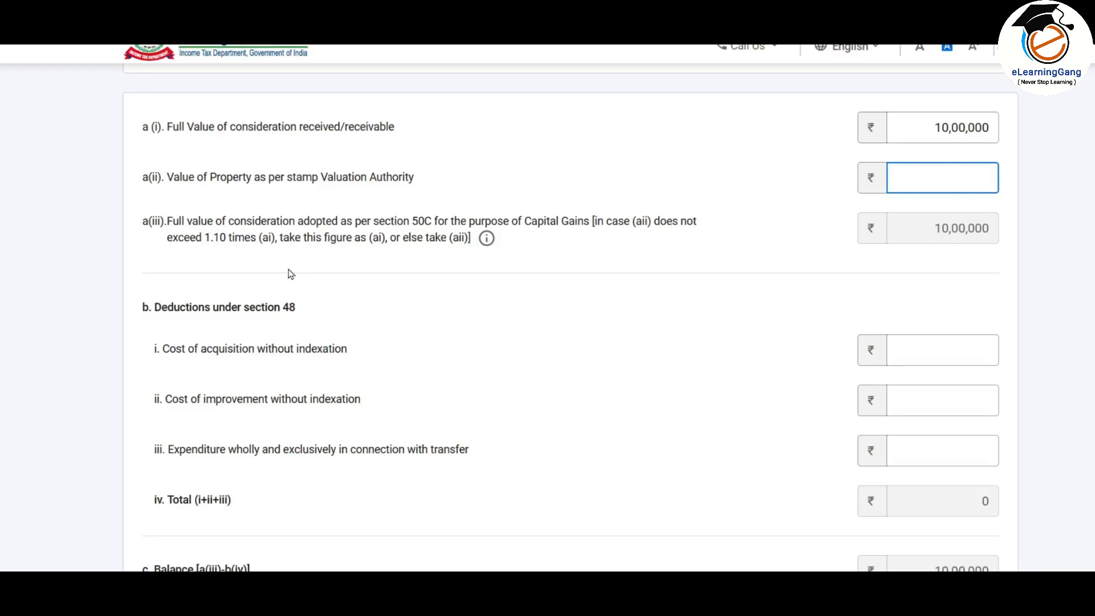
pyautogui.click(956, 176)
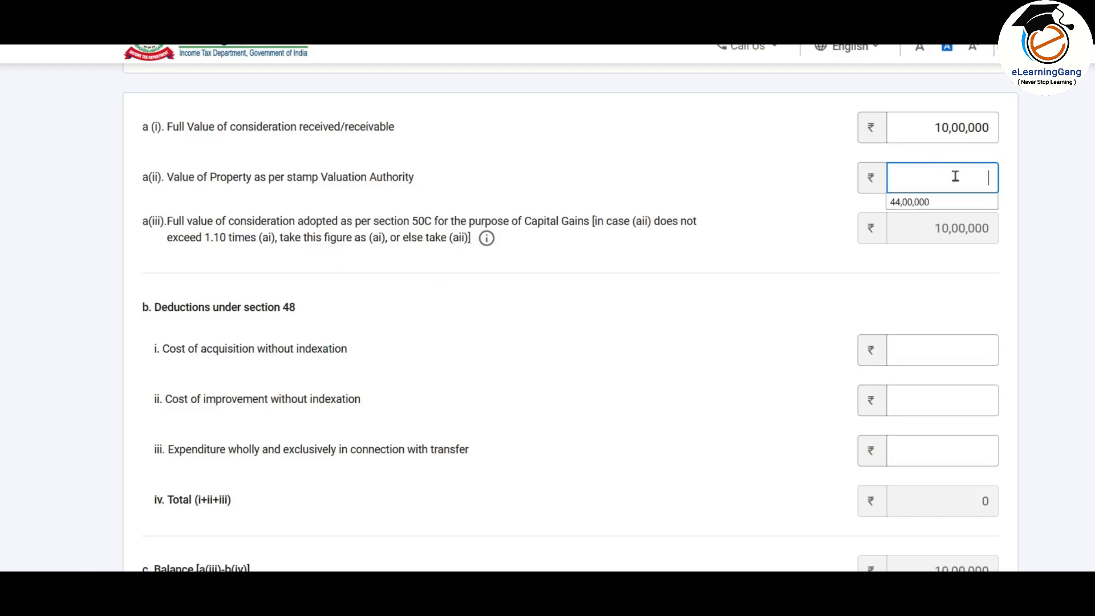
pyautogui.write('990000')
pyautogui.scroll(-3, 857, 220)
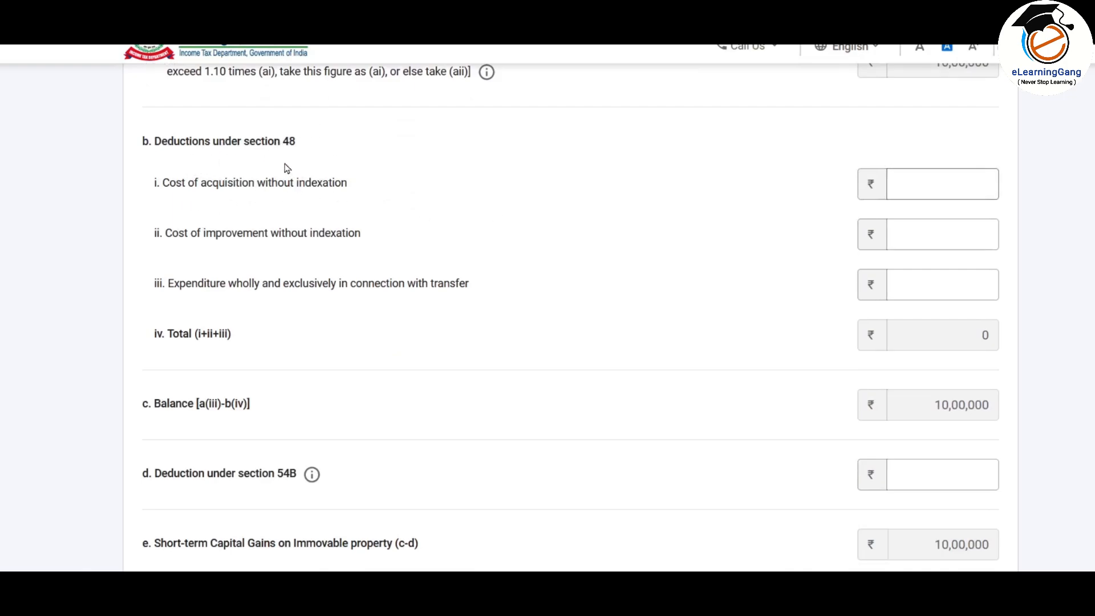
# Step: Enter 8,00,000 acquisition cost, leave improvement cost empty, and add 5,000 transfer expenditure
pyautogui.click(931, 184)
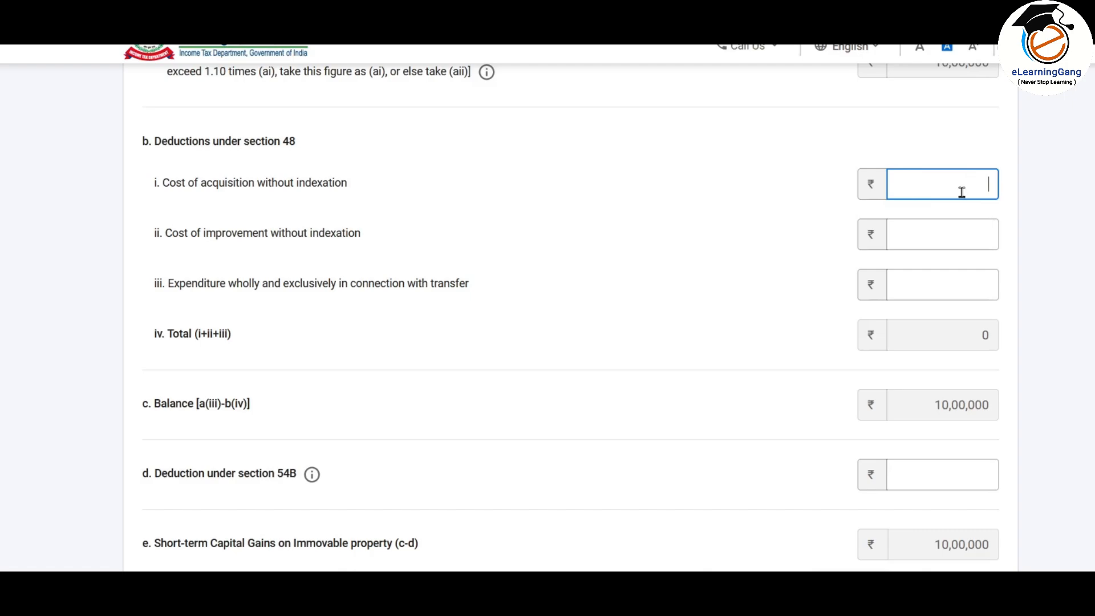
pyautogui.write('800000')
pyautogui.scroll(-2, 200, 156)
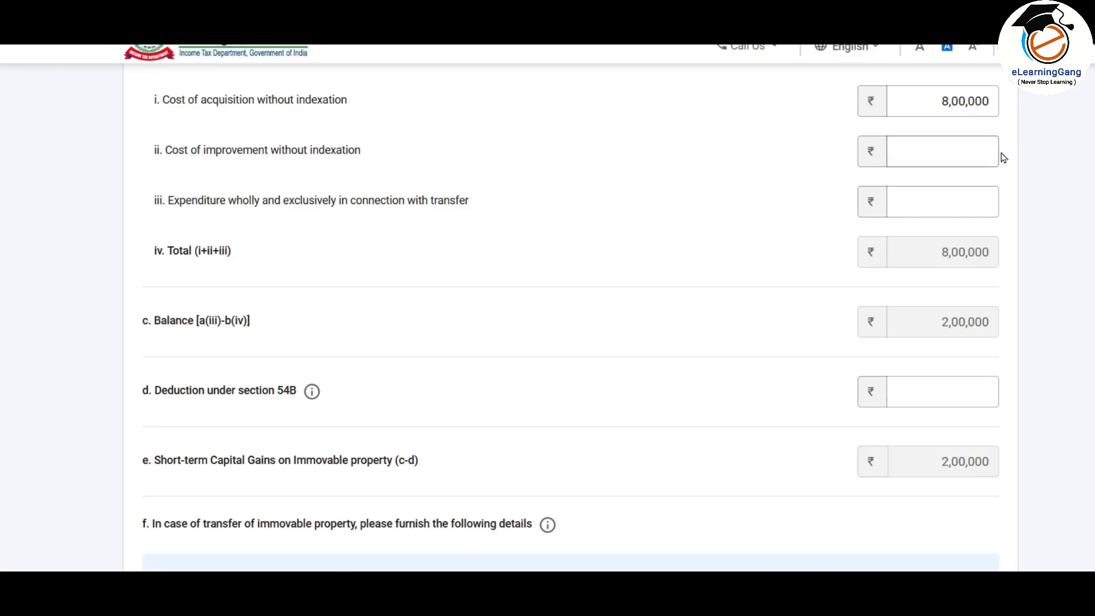
pyautogui.click(967, 152)
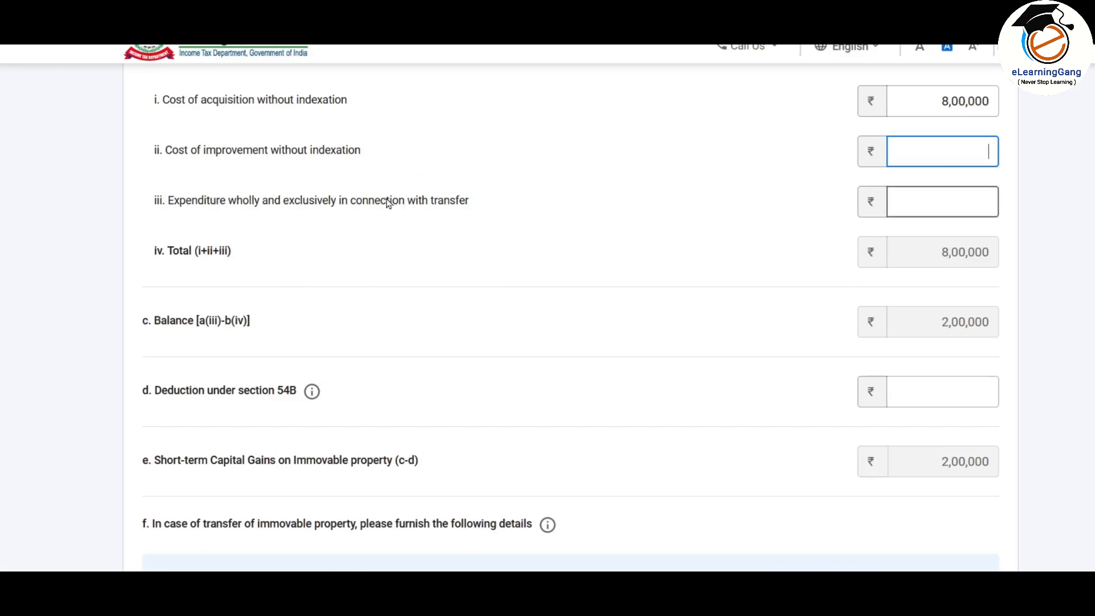
pyautogui.click(972, 198)
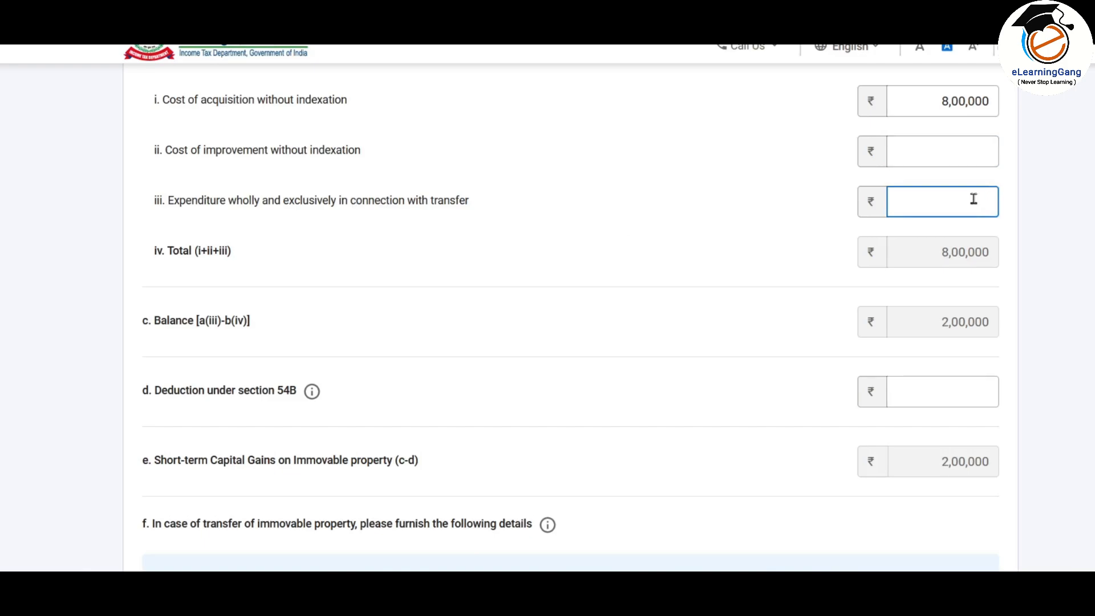
pyautogui.write('5000')
pyautogui.click(1024, 218)
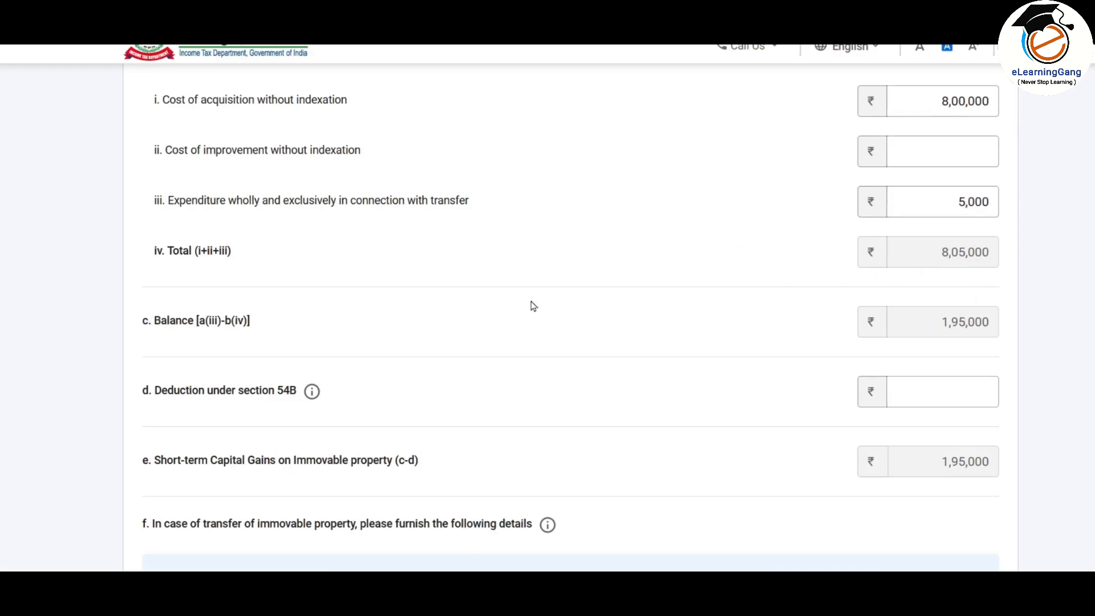
# Step: Pass over the section 54B deduction fields, leaving them empty, down to the buyer details
pyautogui.scroll(-2, 702, 194)
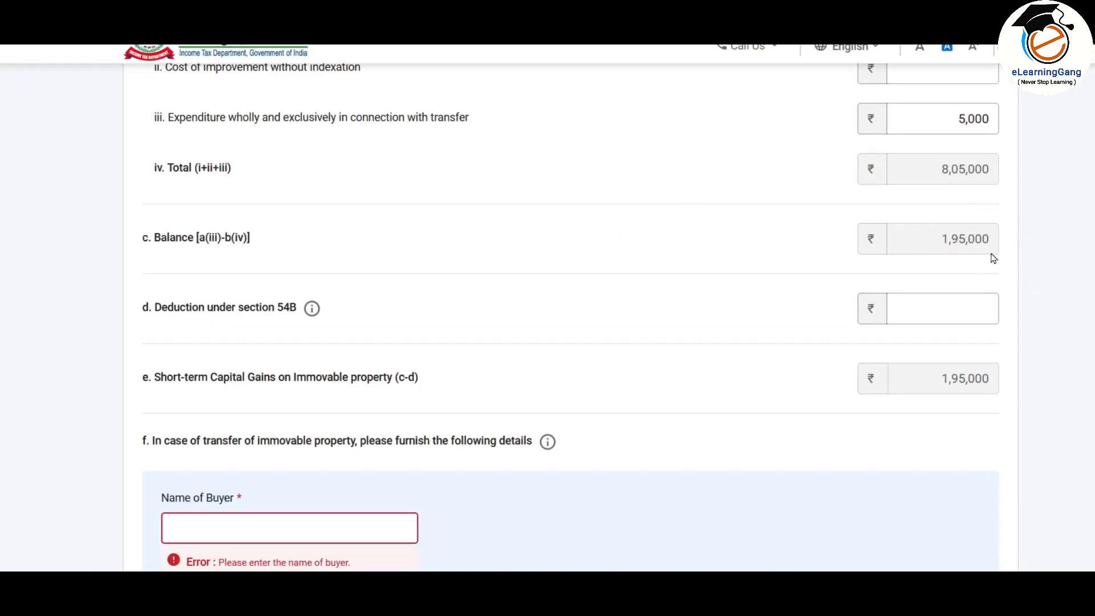
pyautogui.scroll(-2, 627, 221)
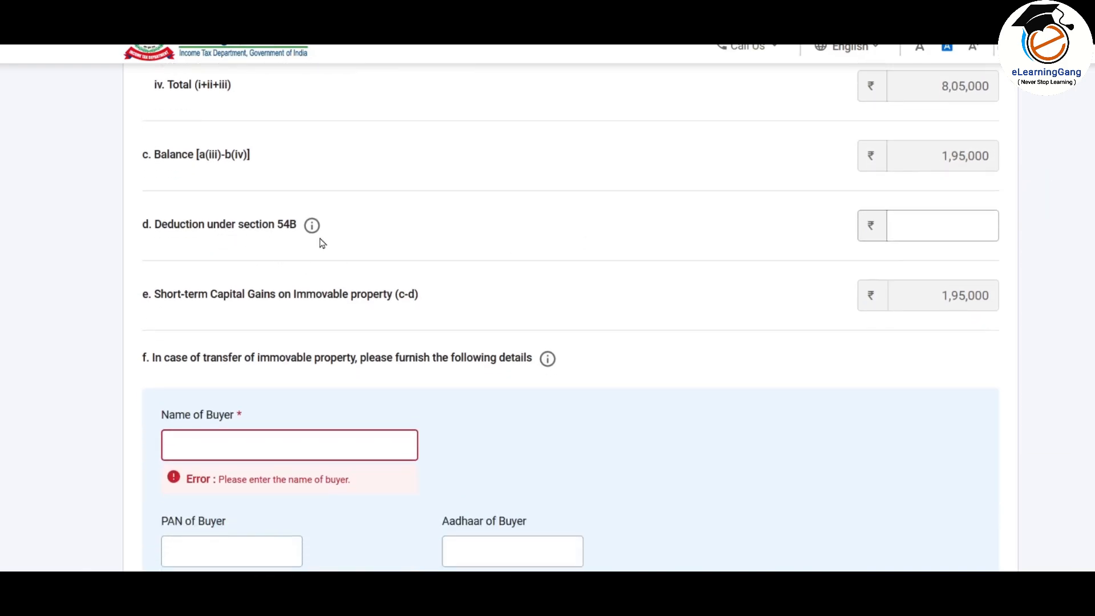
pyautogui.click(949, 227)
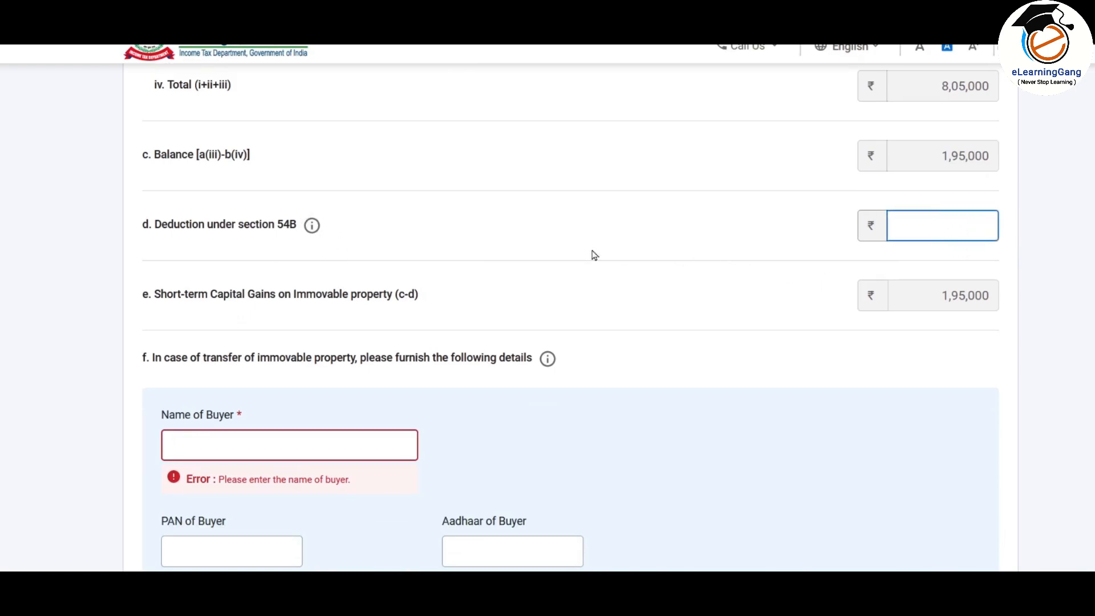
pyautogui.scroll(-2, 616, 191)
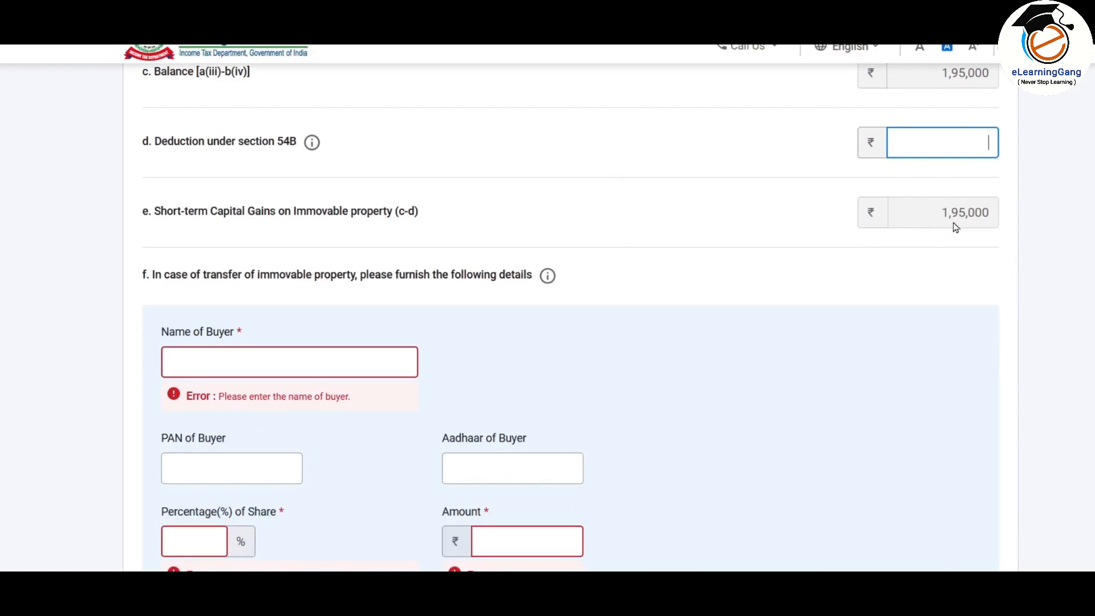
pyautogui.scroll(-5, 884, 251)
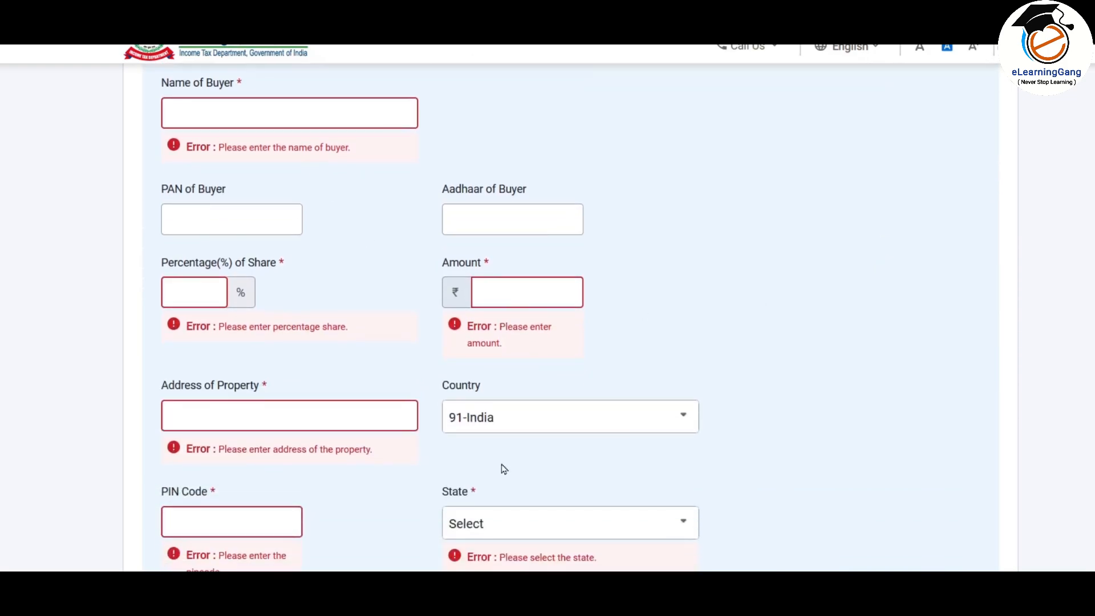
pyautogui.scroll(3, 577, 446)
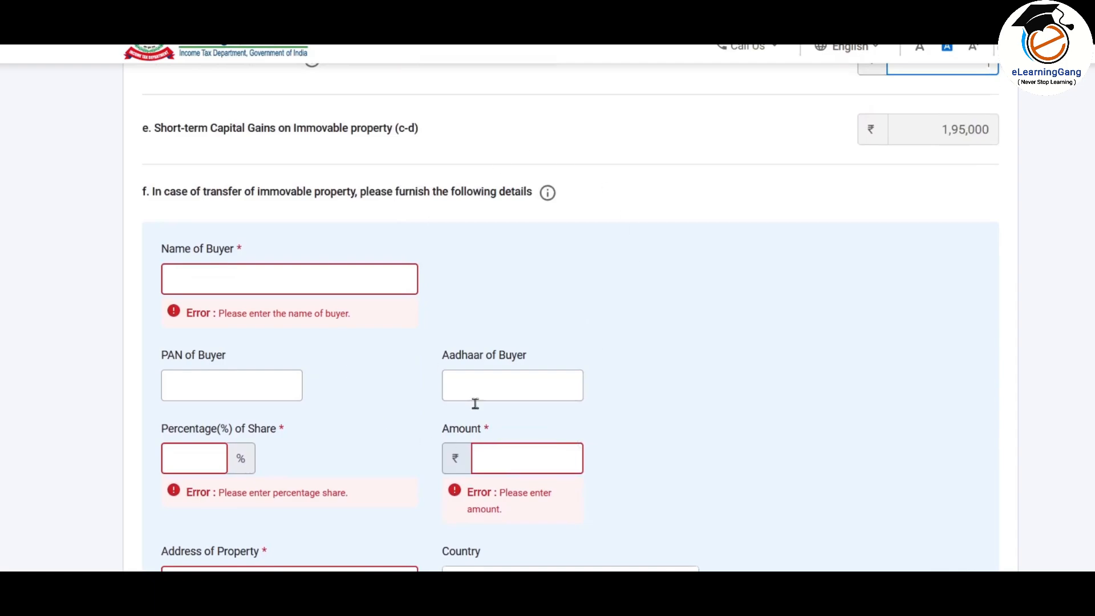
pyautogui.scroll(2, 655, 312)
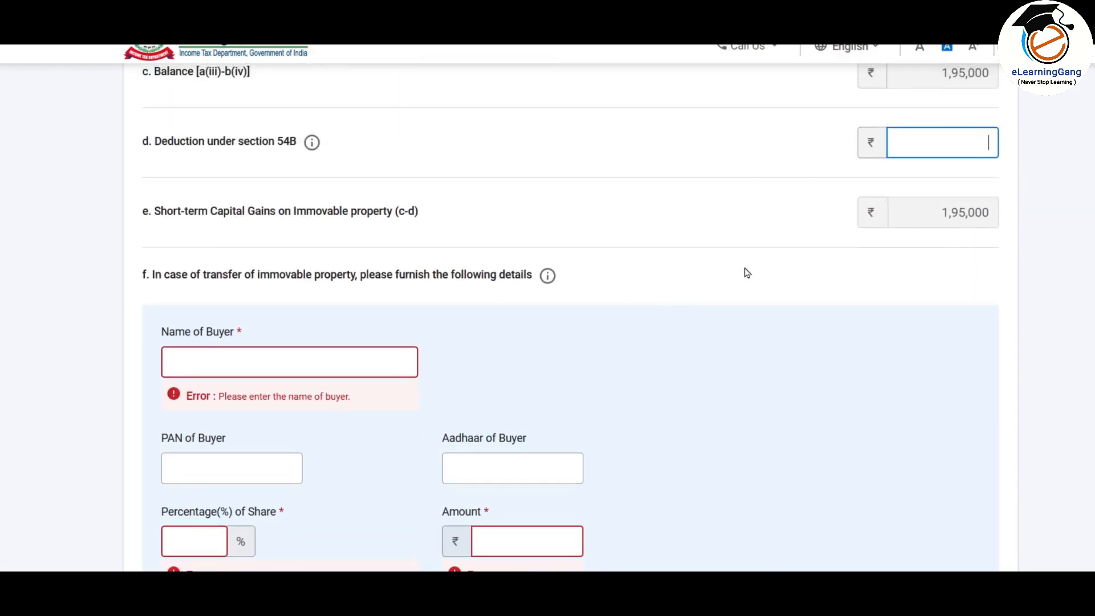
pyautogui.scroll(-1, 624, 224)
pyautogui.scroll(-1, 648, 198)
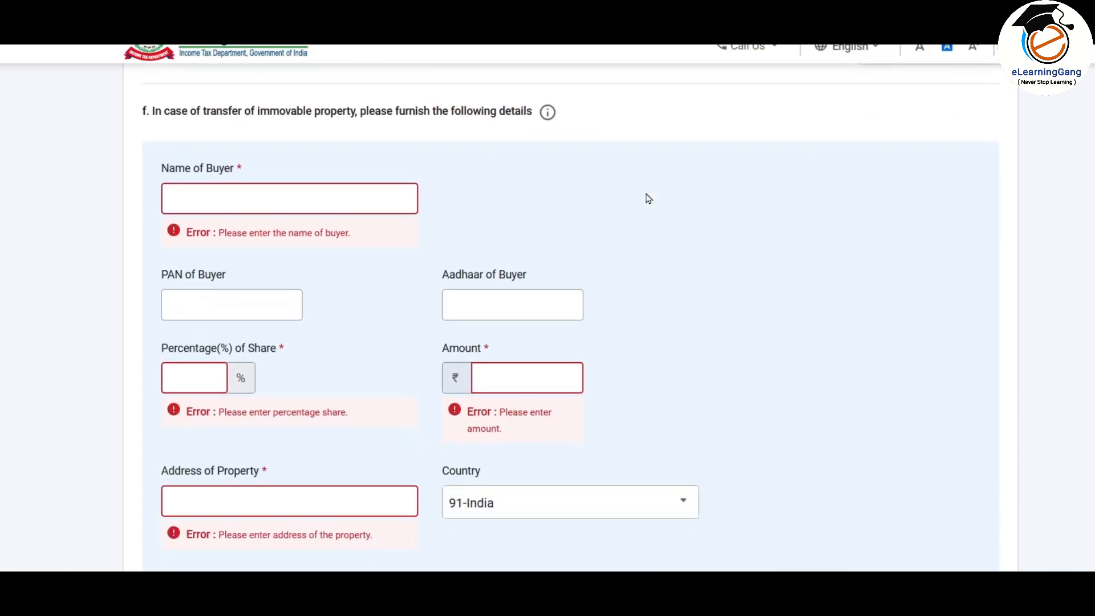
# Step: Fill in the buyer's name, 100% share, 10,00,000 amount, address and PIN code
pyautogui.click(233, 196)
pyautogui.write('Sample Sharma')
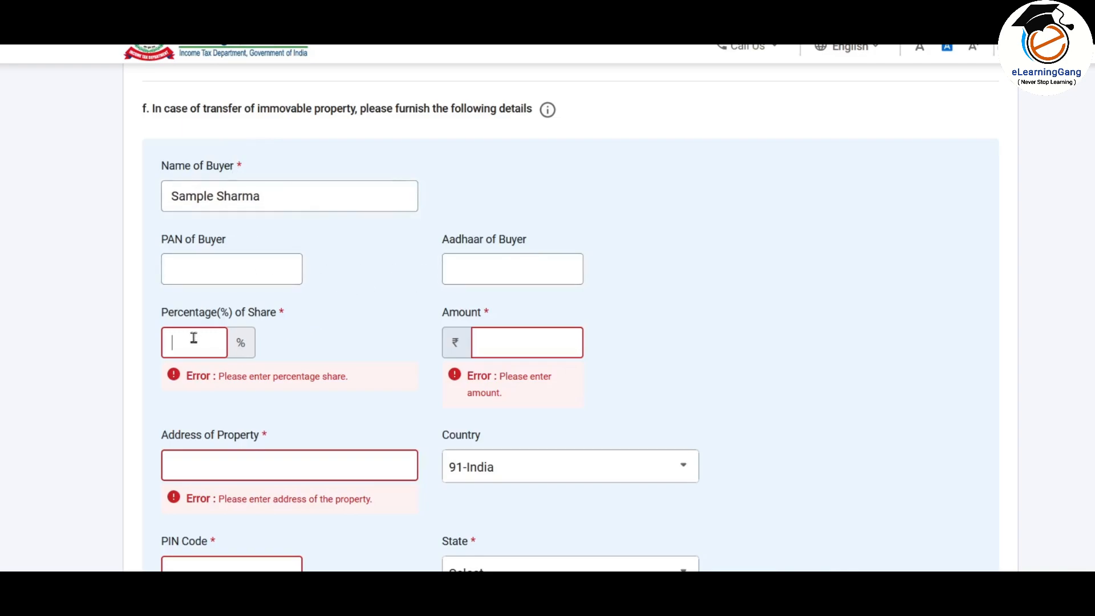
pyautogui.write('100')
pyautogui.press('Tab')
pyautogui.write('1000000')
pyautogui.press('Tab')
pyautogui.write('Sample nagar')
pyautogui.press('Tab')
pyautogui.press('Tab')
pyautogui.write('400703')
pyautogui.press('Tab')
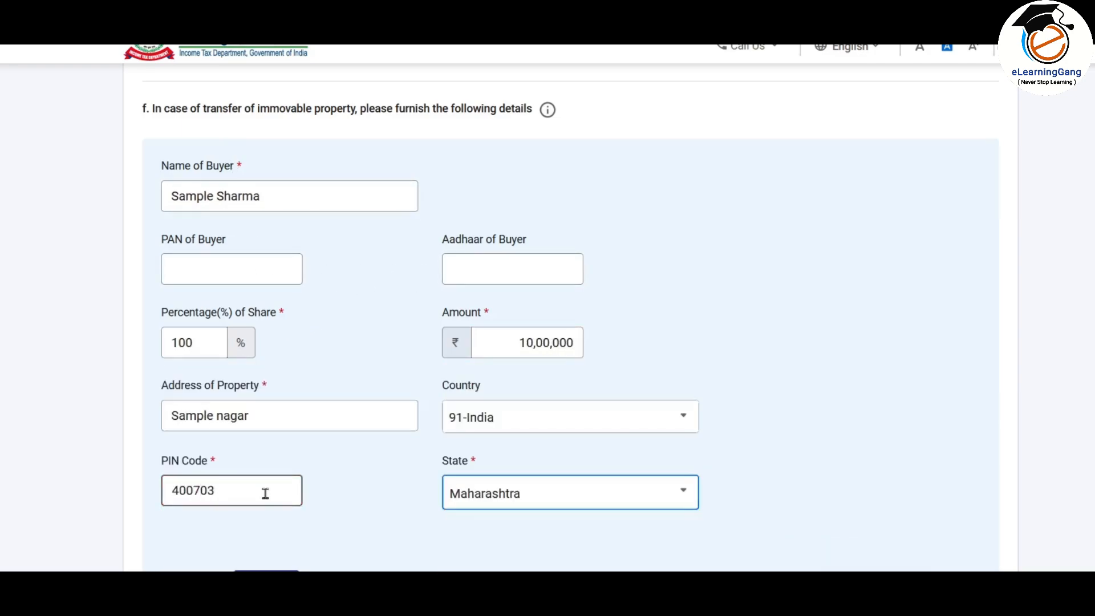
# Step: Add the Maharashtra buyer to the transfer details table and check the row
pyautogui.scroll(1, 954, 419)
pyautogui.scroll(-3, 964, 423)
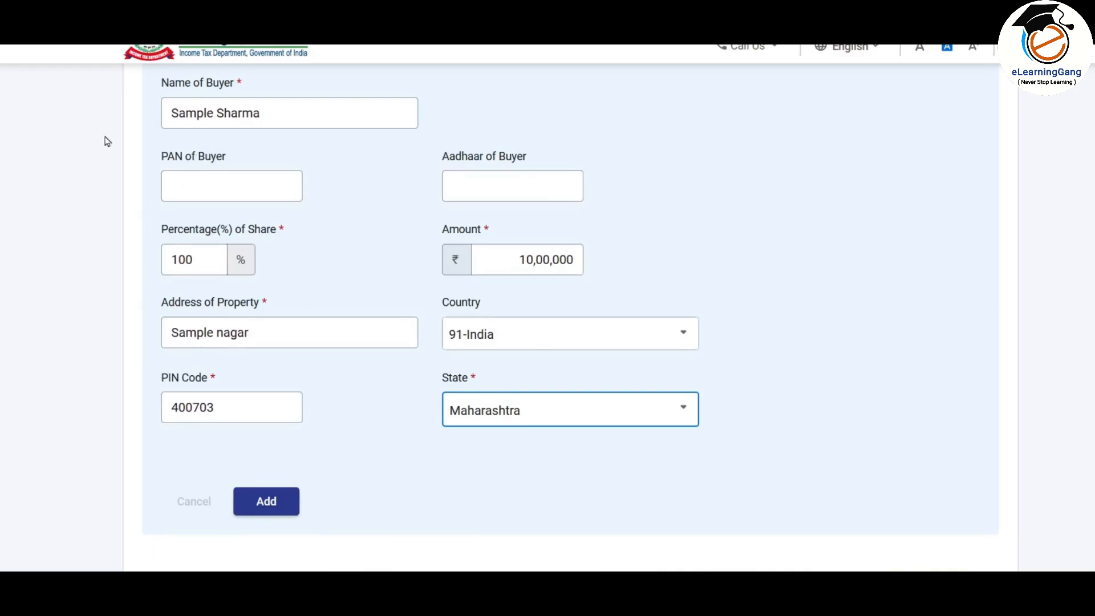
pyautogui.click(267, 501)
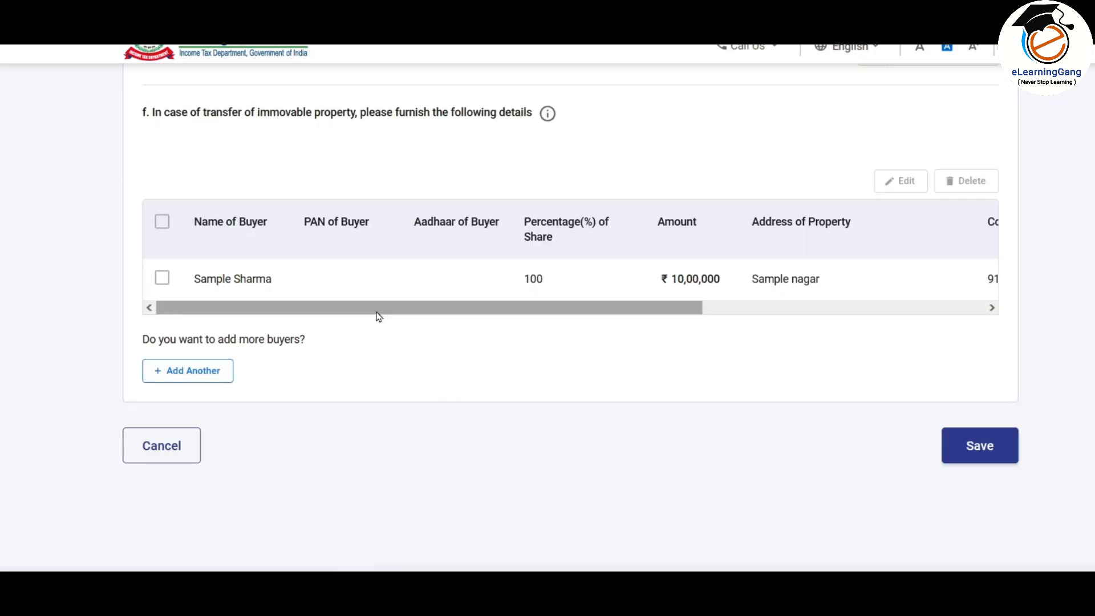
pyautogui.moveTo(377, 315); pyautogui.dragTo(731, 315)
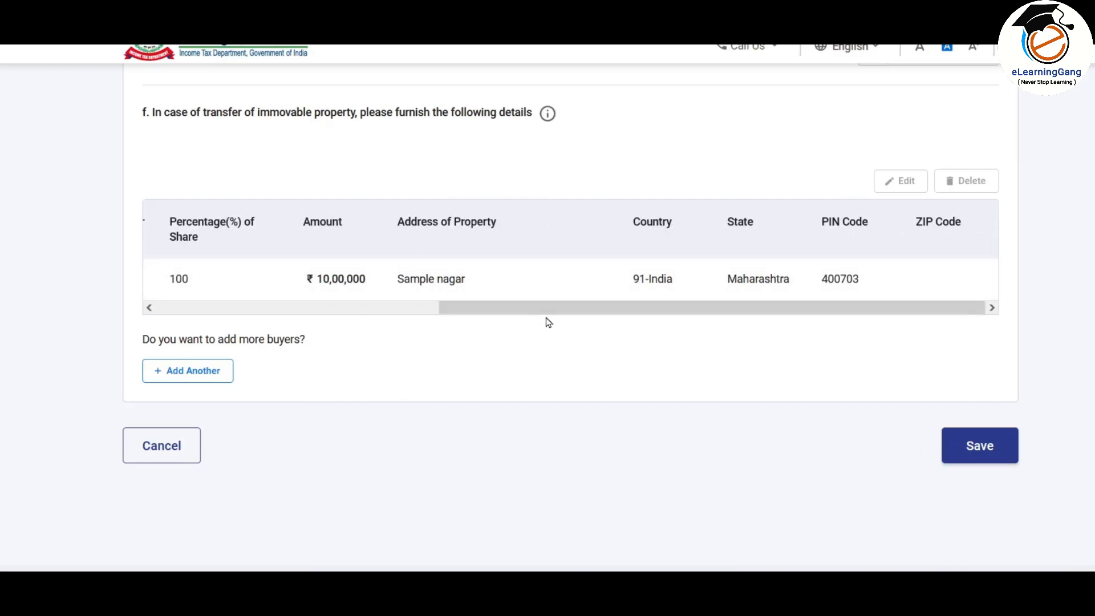
pyautogui.hscroll(-5, 513, 316)
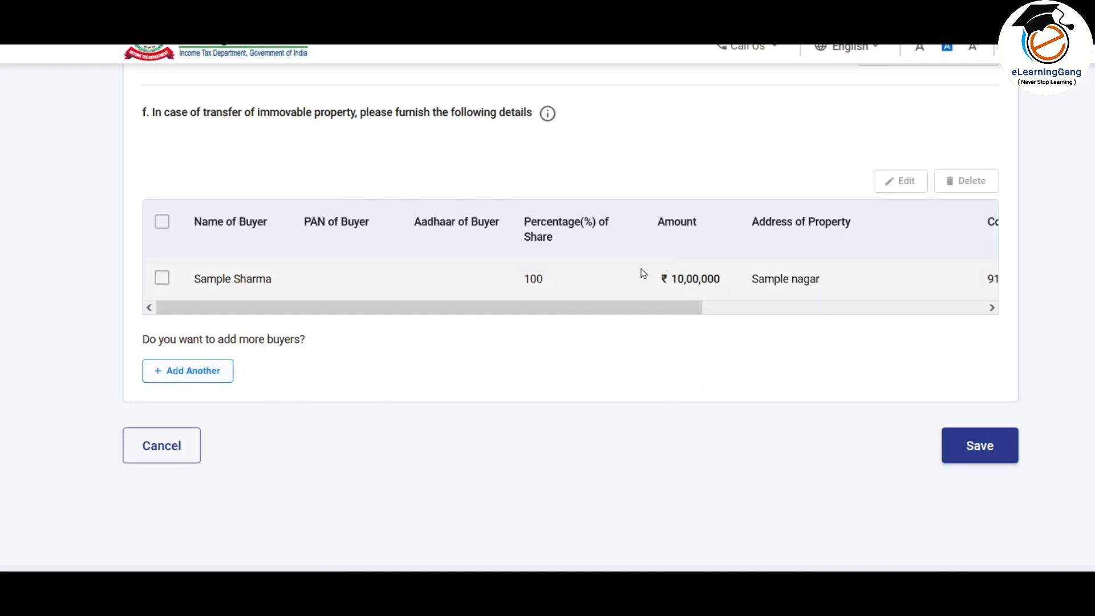
# Step: Save the property sale, then expand Equity share (111A/115AD) and open Add Details
pyautogui.click(979, 450)
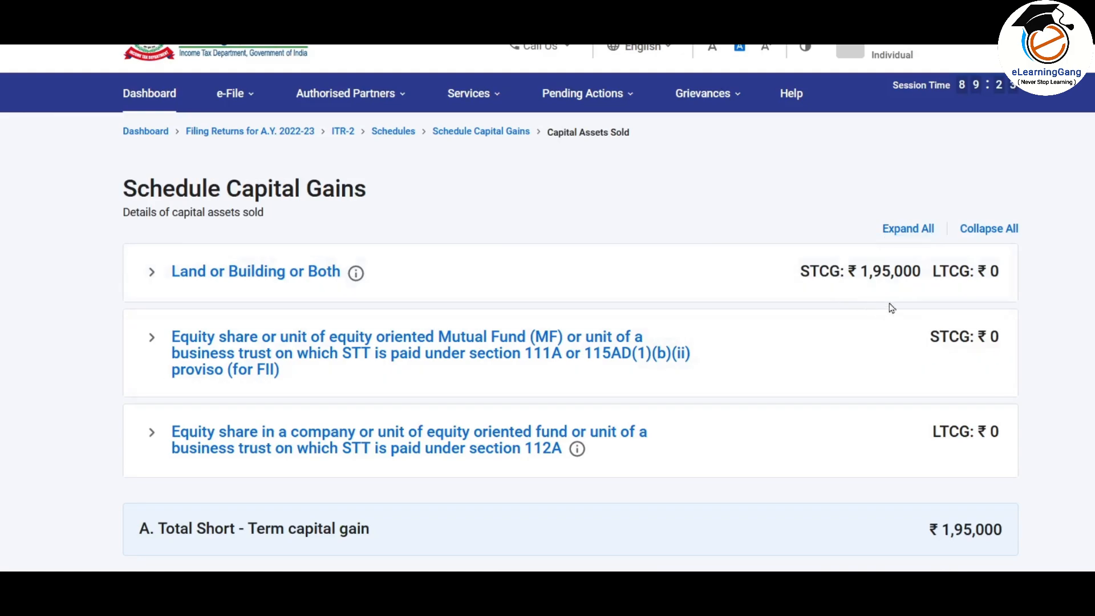
pyautogui.scroll(-2, 771, 198)
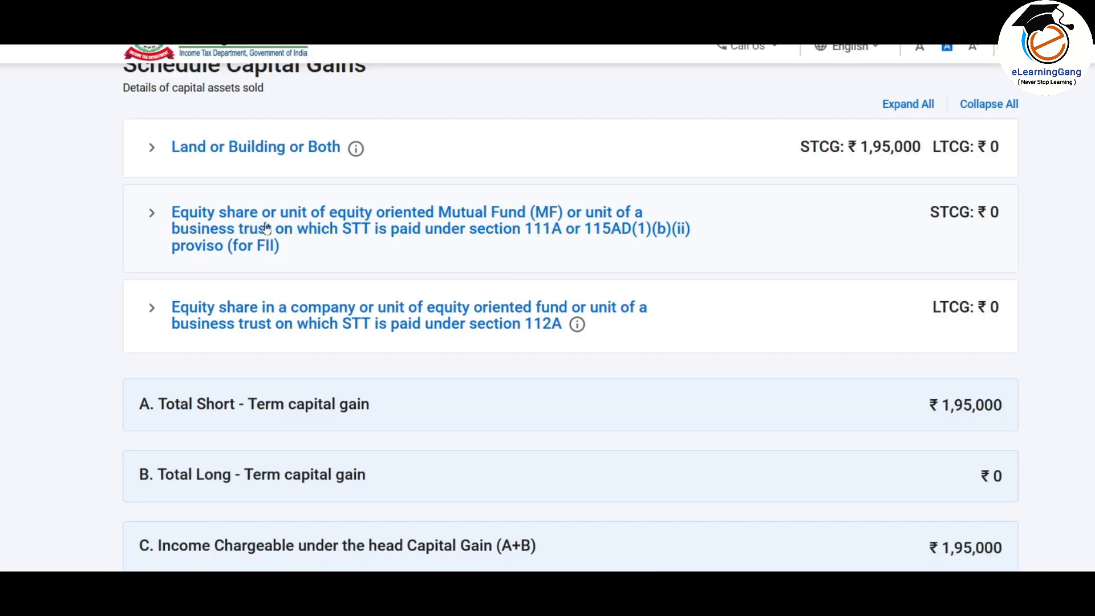
pyautogui.click(211, 223)
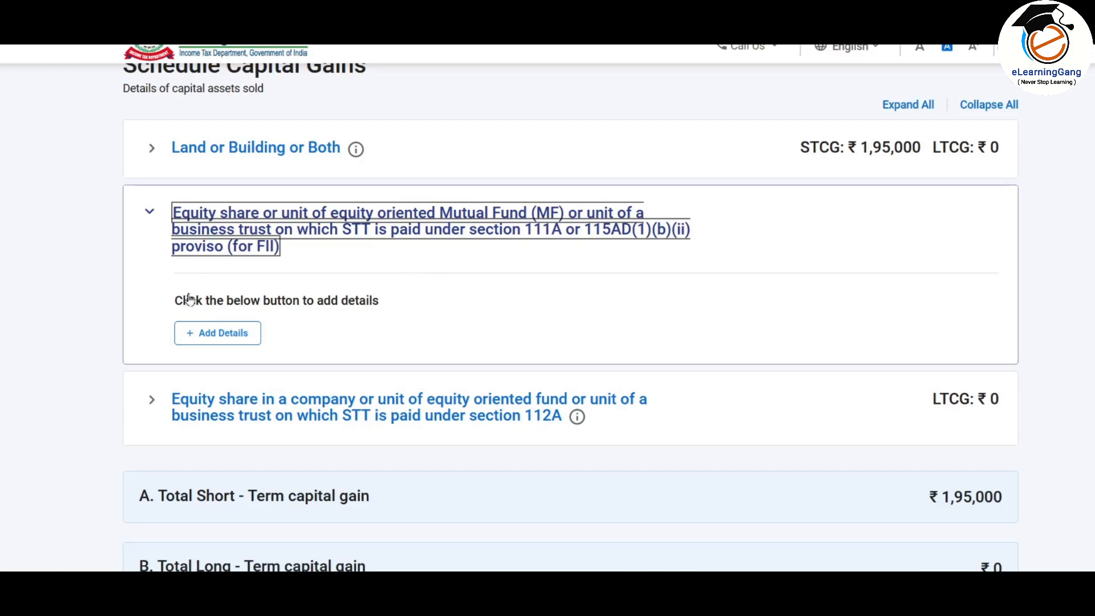
pyautogui.click(217, 342)
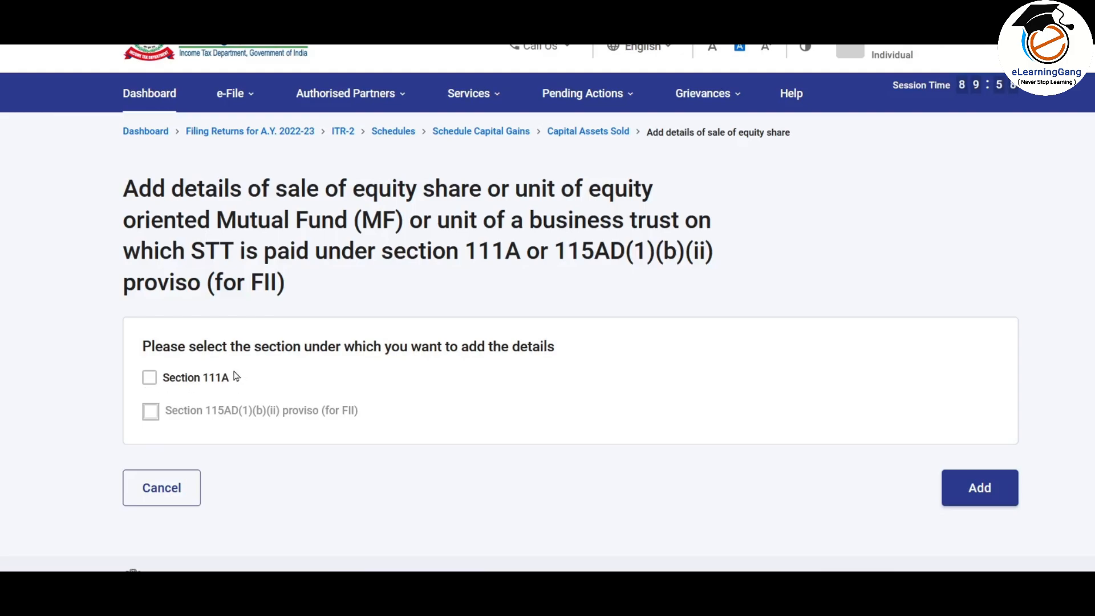
# Step: Tick Section 111A and copy the 500000 sale price from the Excel Capital Loss sheet
pyautogui.click(150, 376)
pyautogui.scroll(-3, 152, 376)
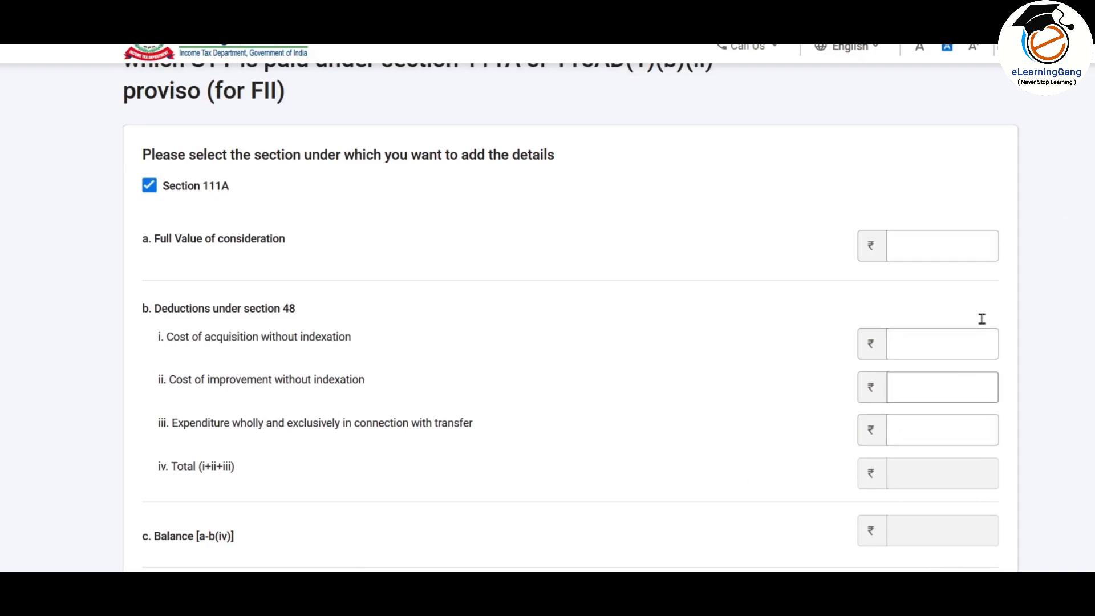
pyautogui.click(894, 395)
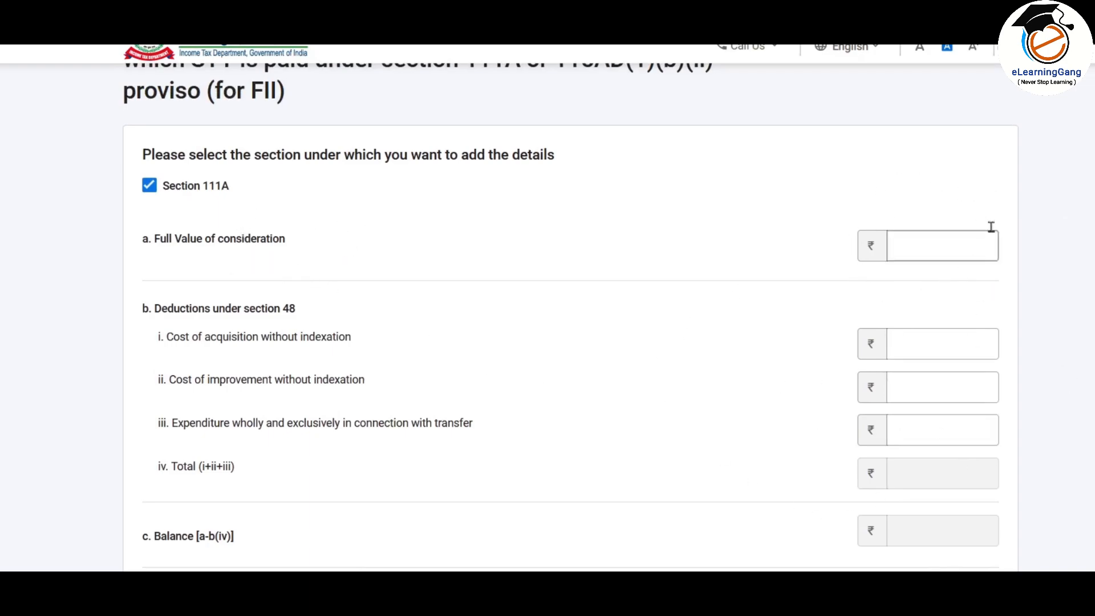
pyautogui.click(926, 248)
pyautogui.hotkey('alt', 'Tab')
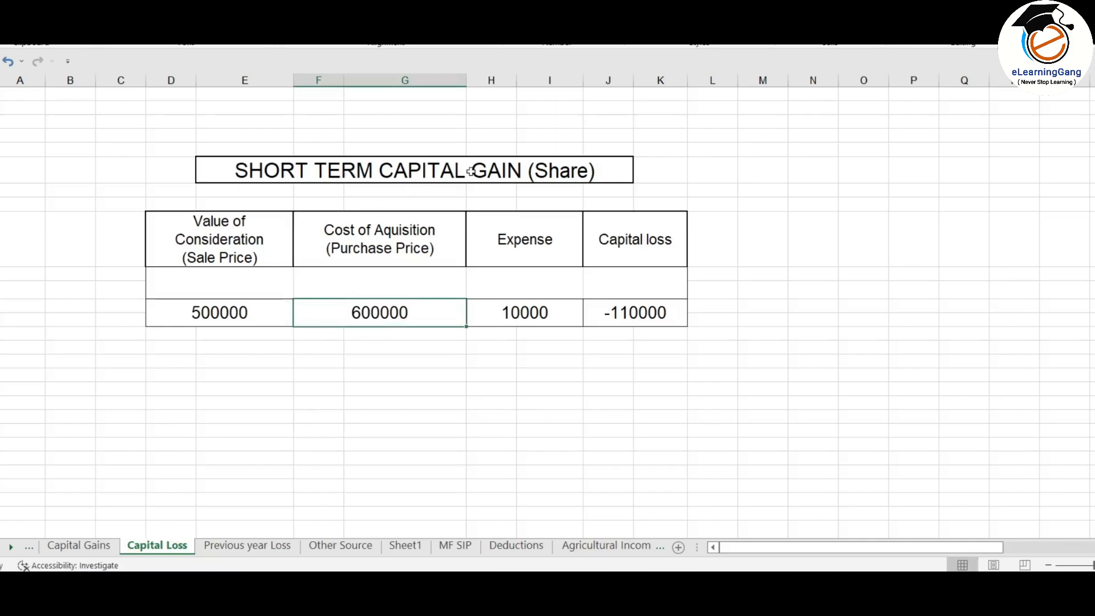
pyautogui.click(272, 322)
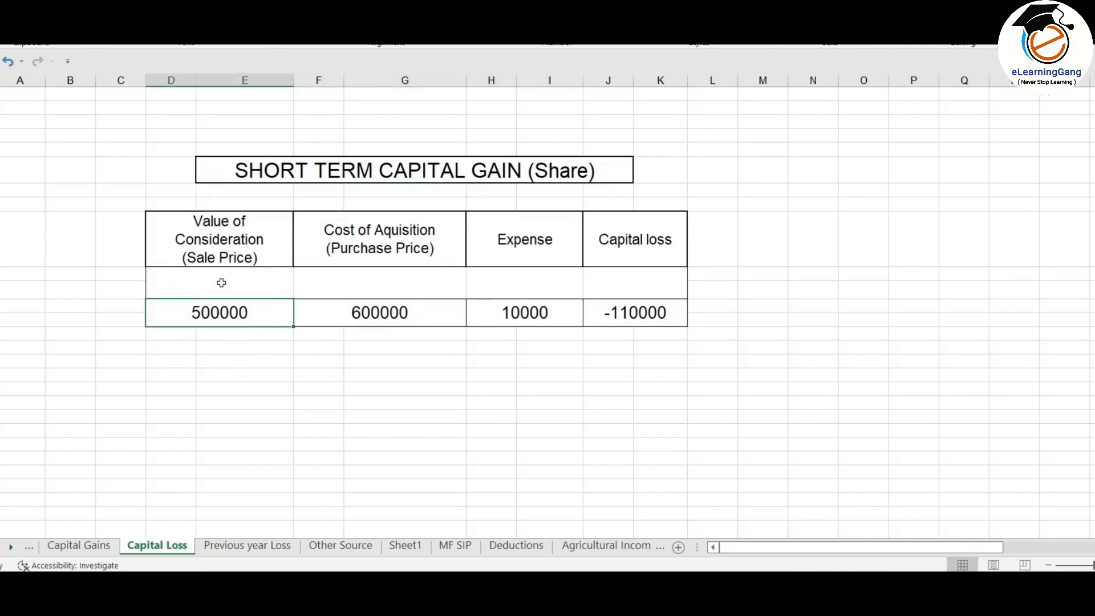
pyautogui.hotkey('alt', 'Tab')
# Step: Paste 500000 as full value of consideration and enter 6,00,000 as cost of acquisition
pyautogui.write('500000')
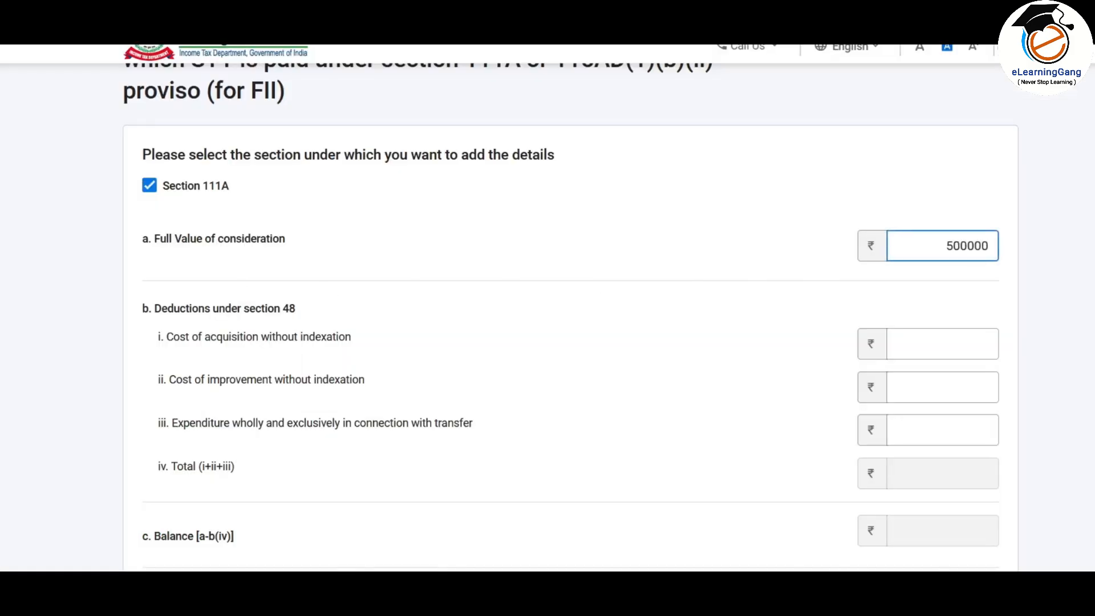
pyautogui.click(660, 240)
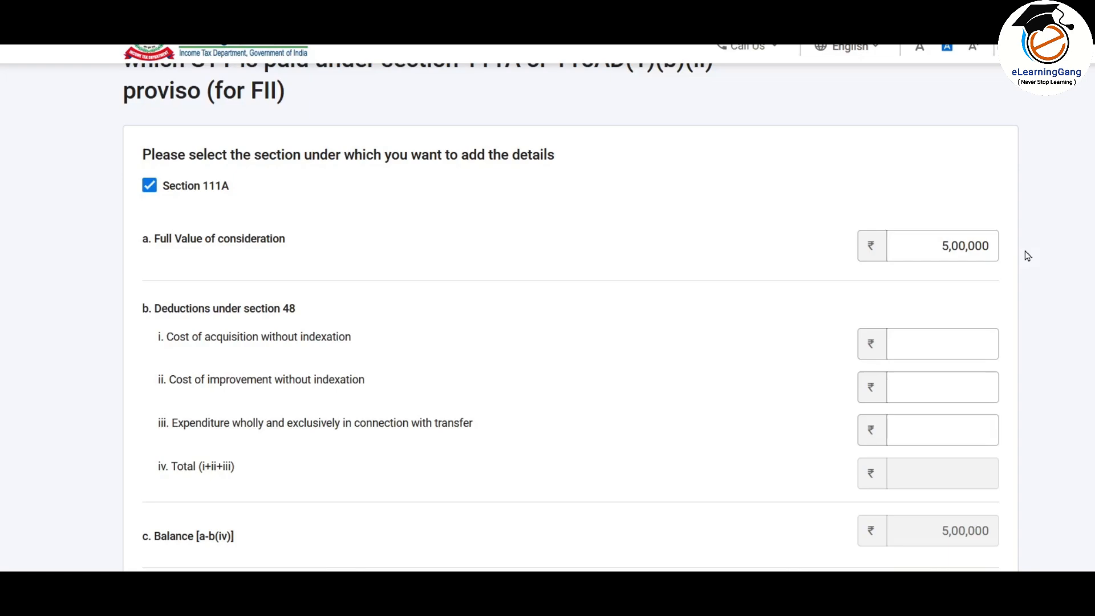
pyautogui.scroll(-1, 564, 199)
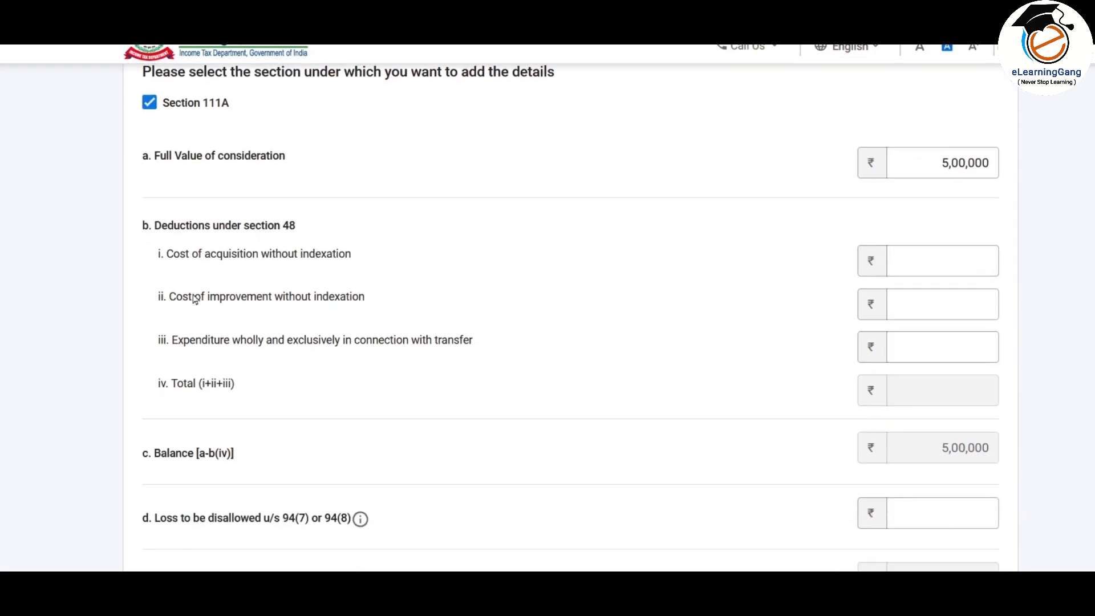
pyautogui.click(935, 260)
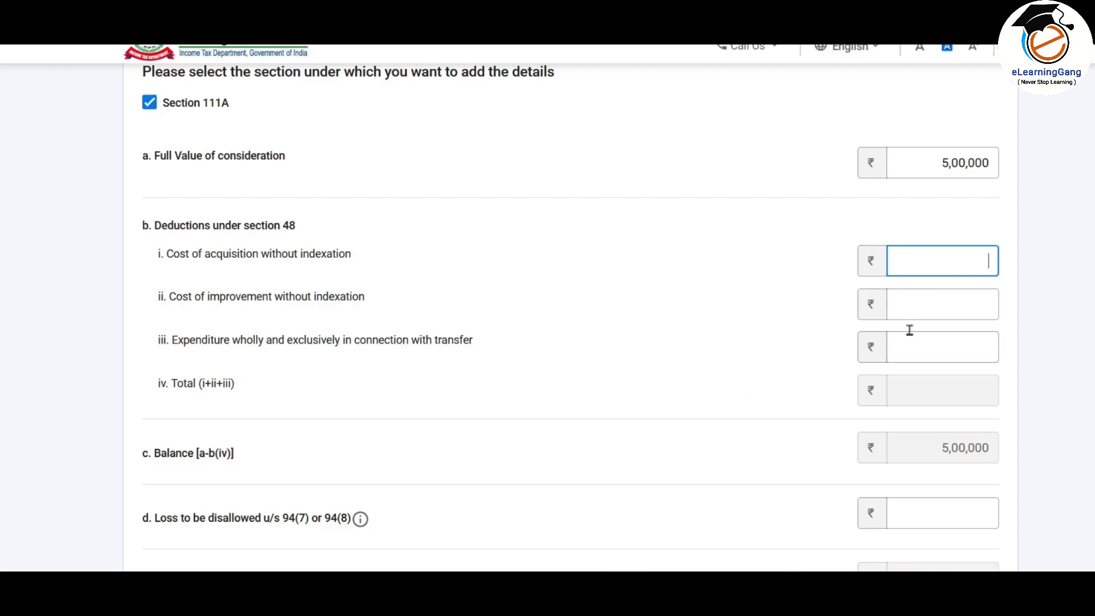
pyautogui.write('6,00,')
pyautogui.write('0000')
# Step: Enter 1,000 transfer expenditure and review the resulting -1,01,000 balance
pyautogui.click(942, 347)
pyautogui.write('1000')
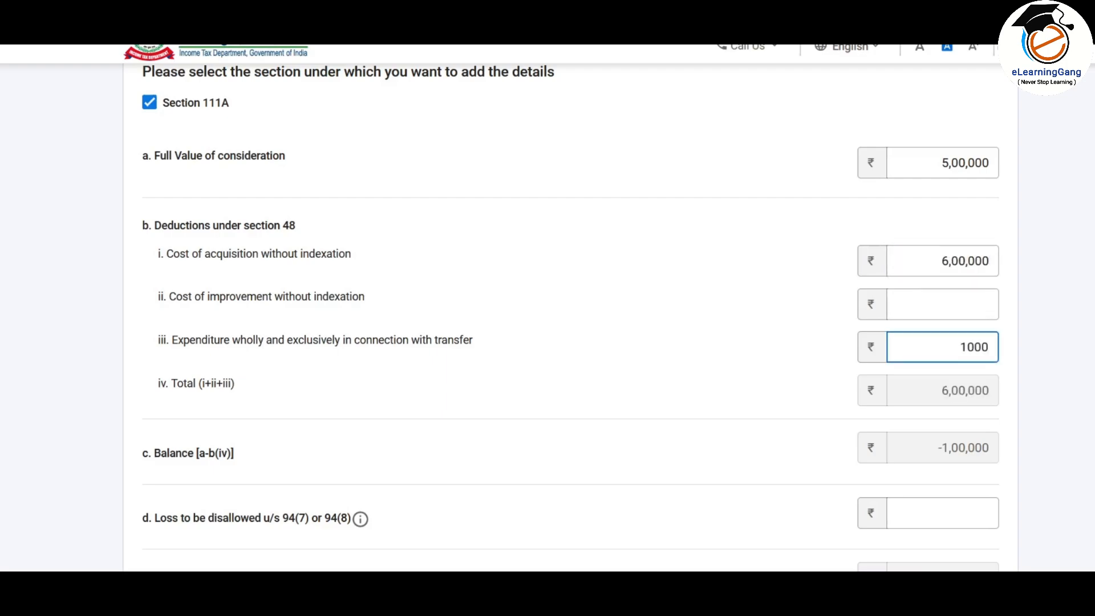
pyautogui.click(749, 352)
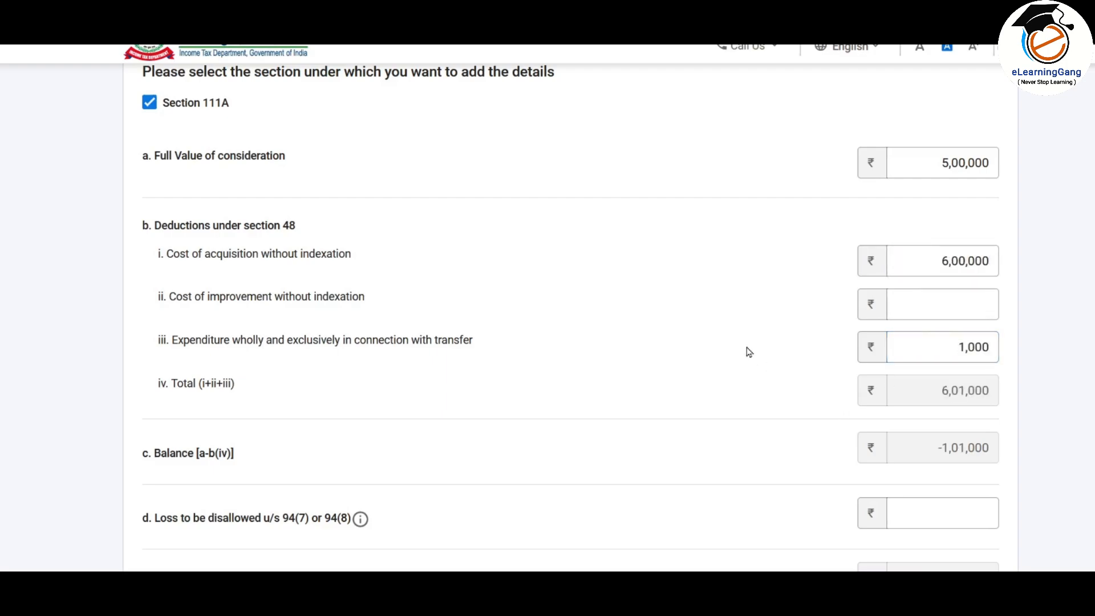
pyautogui.scroll(-3, 749, 352)
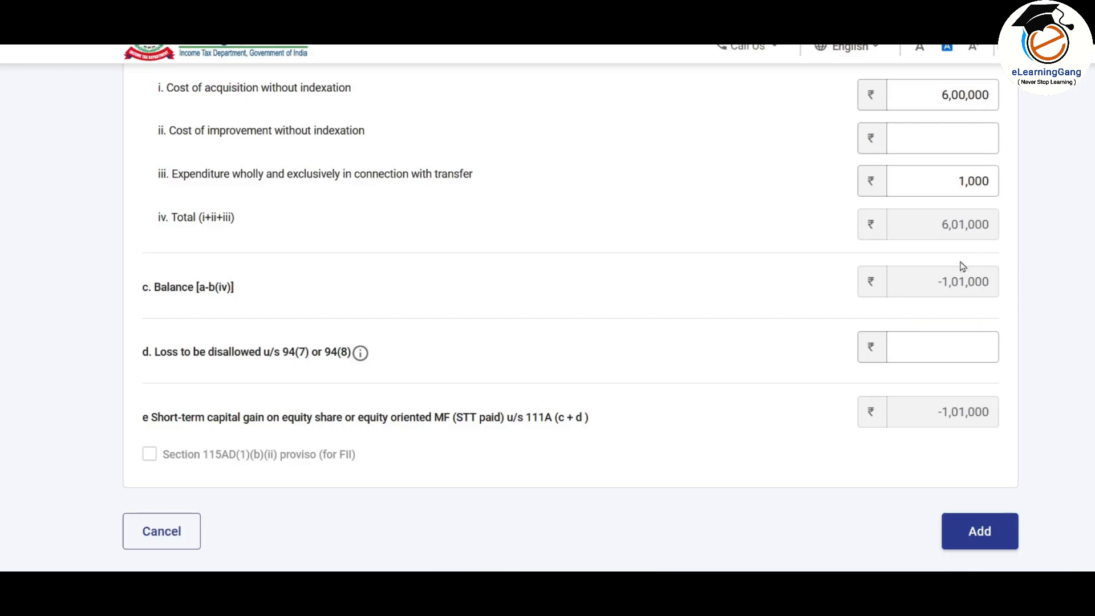
pyautogui.scroll(3, 981, 207)
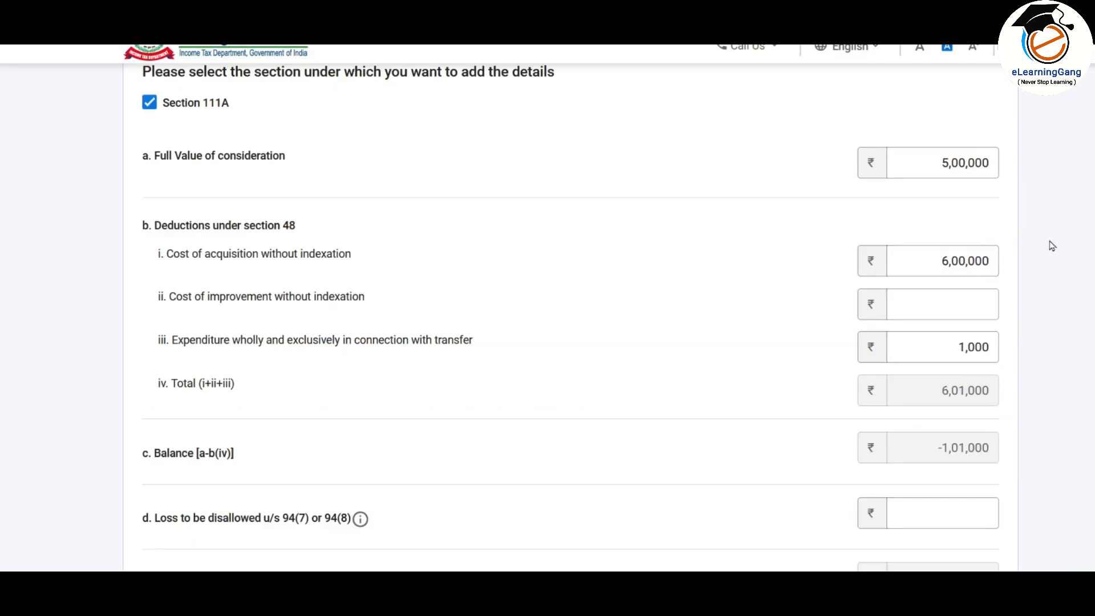
pyautogui.scroll(-3, 1024, 291)
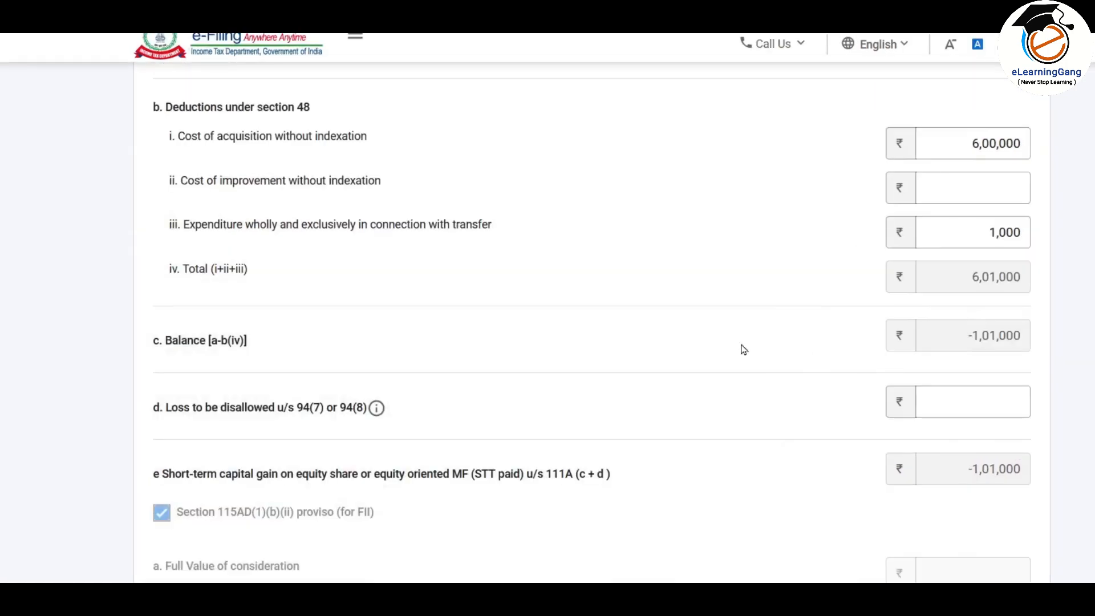
pyautogui.scroll(5, 744, 349)
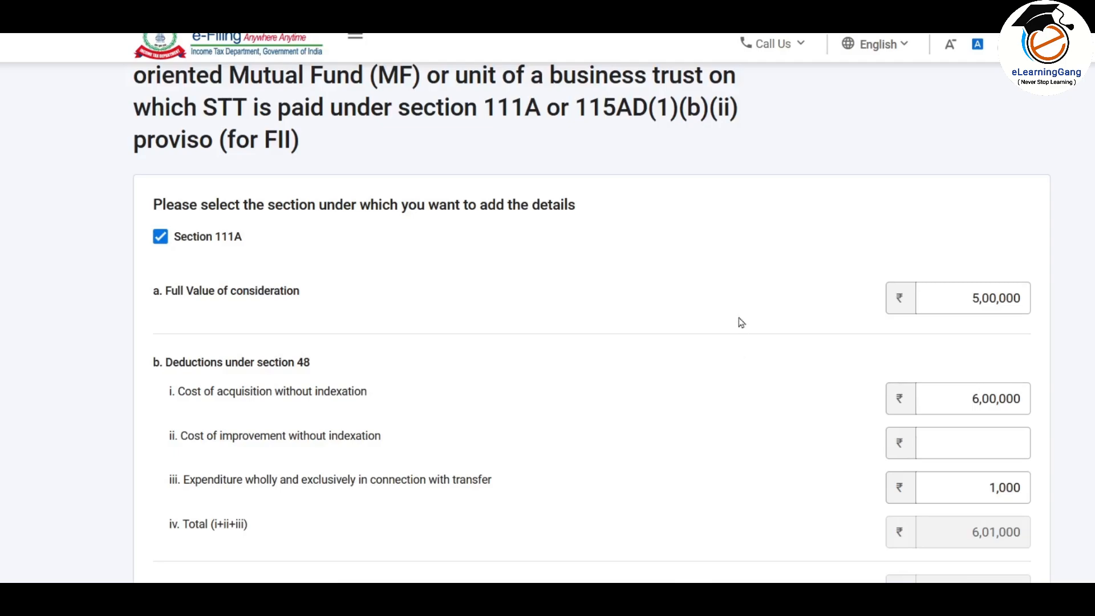
pyautogui.scroll(-2, 741, 306)
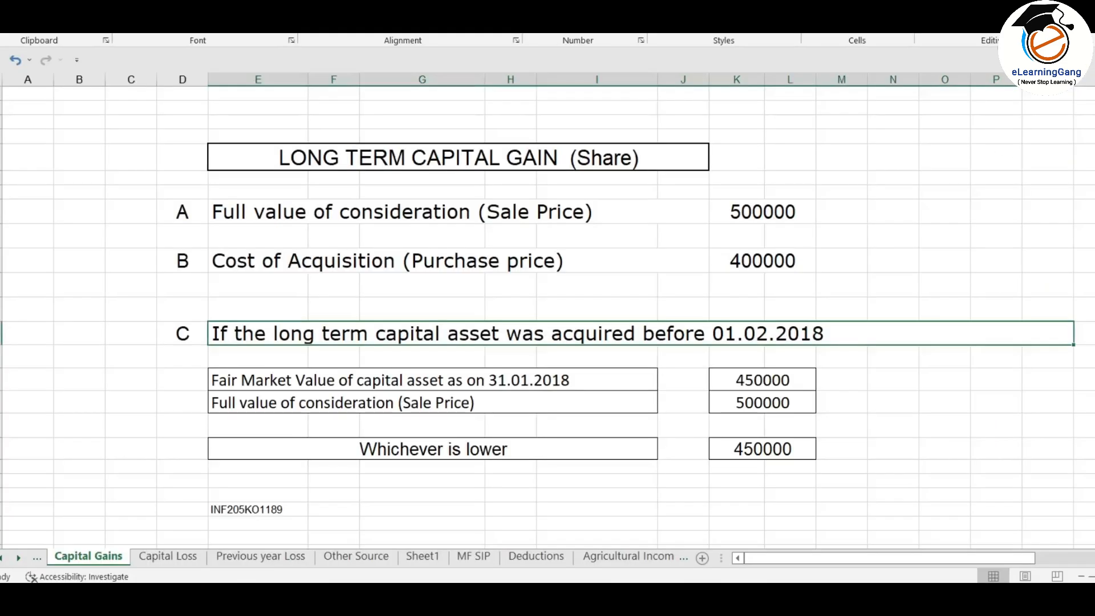
pyautogui.scroll(10, 249, 339)
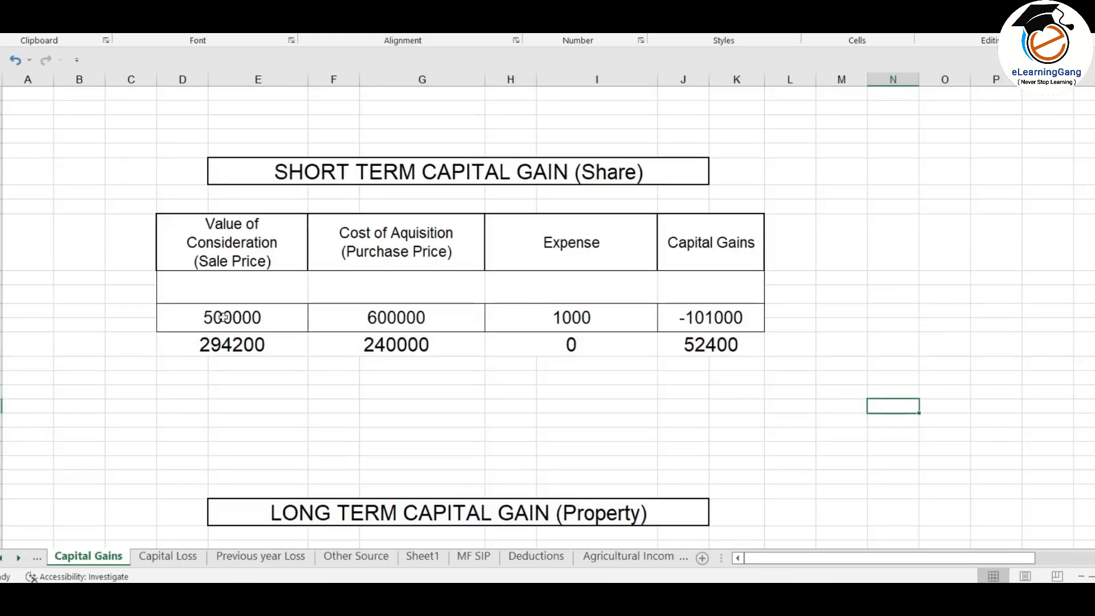
# Step: Select the 500000 and 294200 share sale rows in Excel and compare them with the form
pyautogui.click(137, 312)
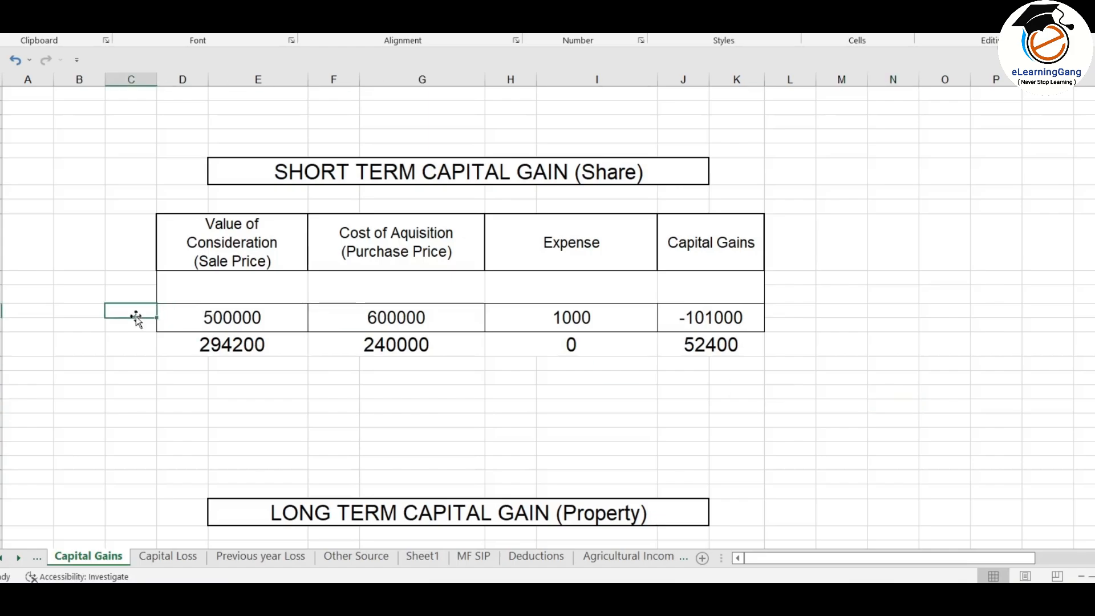
pyautogui.click(225, 346)
pyautogui.moveTo(208, 323); pyautogui.dragTo(755, 315)
pyautogui.click(198, 346)
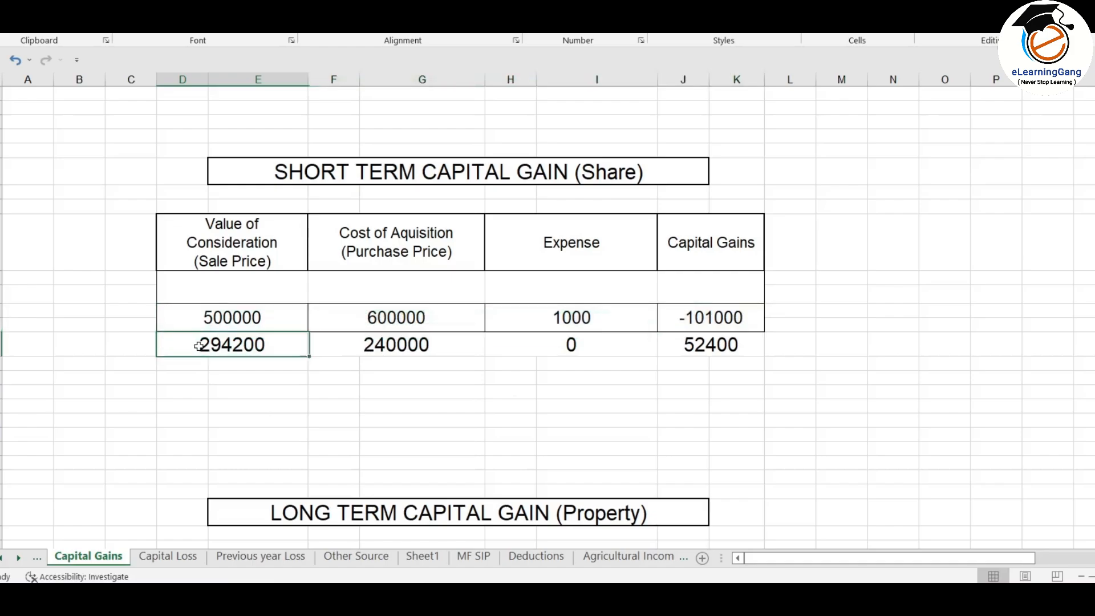
pyautogui.moveTo(199, 346); pyautogui.dragTo(721, 342)
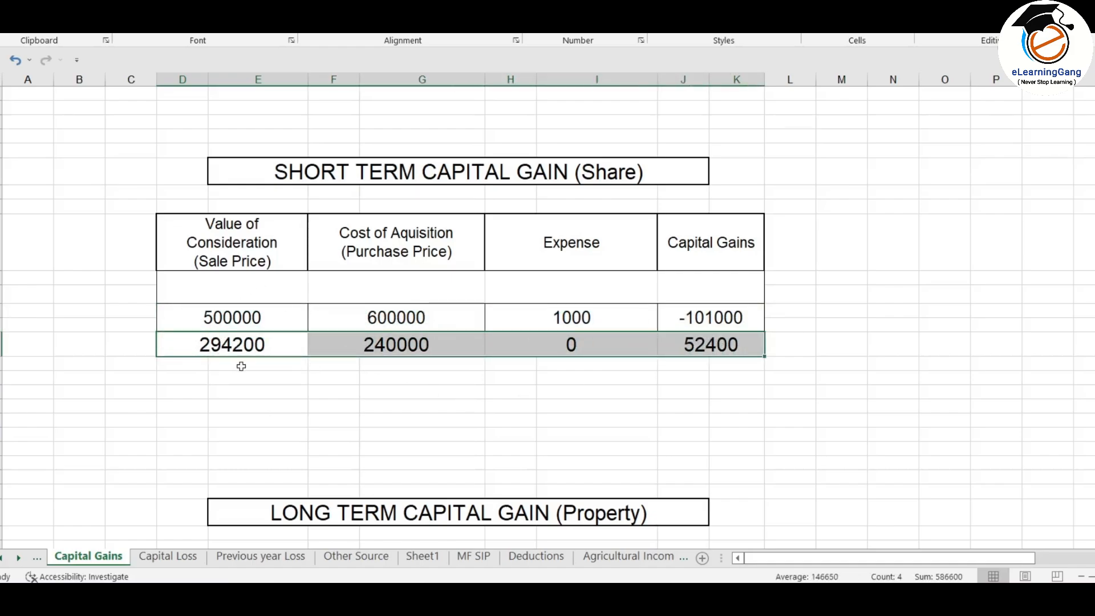
pyautogui.click(246, 314)
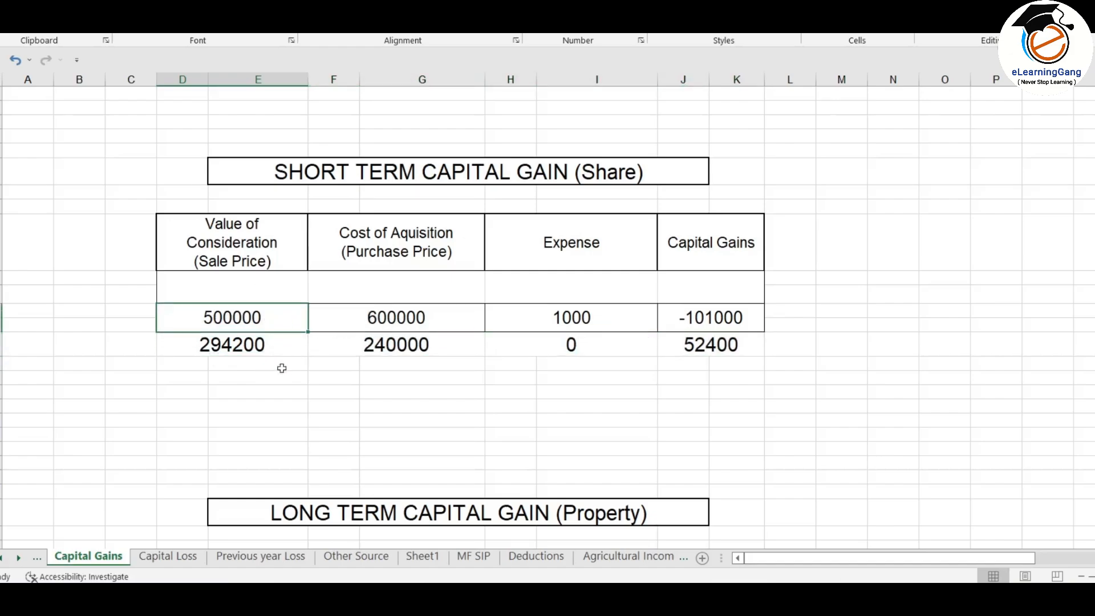
pyautogui.hotkey('alt', 'Tab')
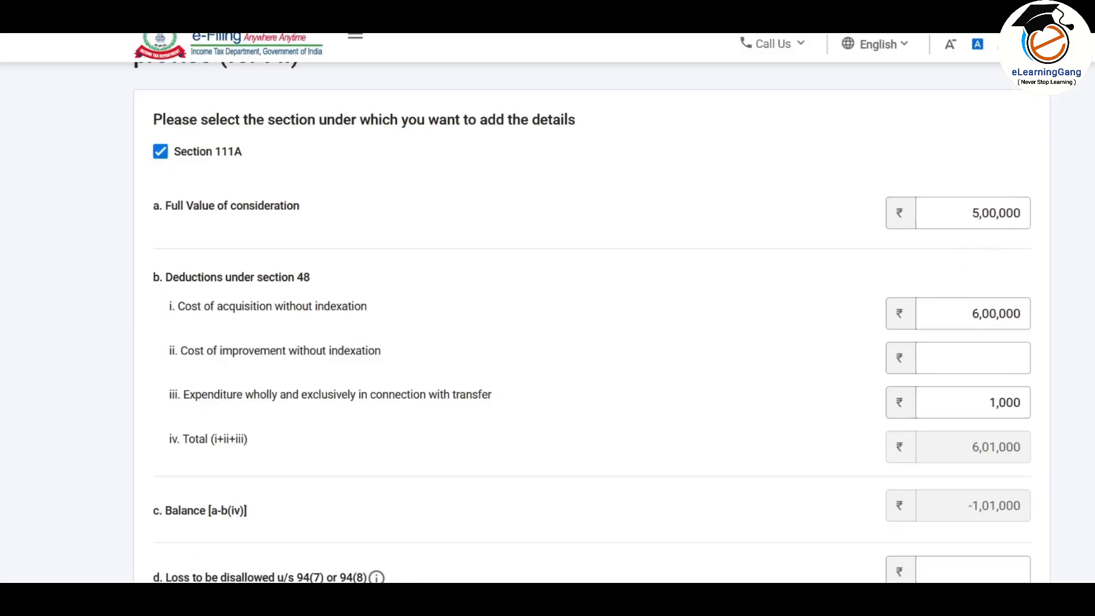
pyautogui.hotkey('alt', 'Tab')
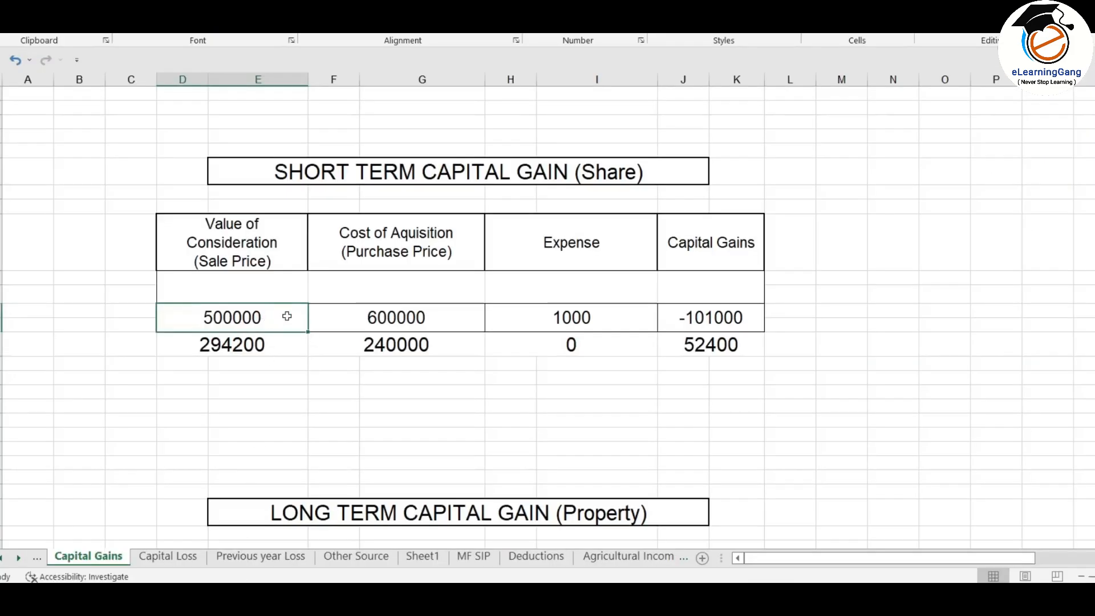
# Step: Compare the column pairs for sale values, purchase prices (600000), expenses (1000) and capital gains (-101000)
pyautogui.moveTo(287, 316); pyautogui.dragTo(286, 348)
pyautogui.moveTo(206, 343); pyautogui.dragTo(208, 361)
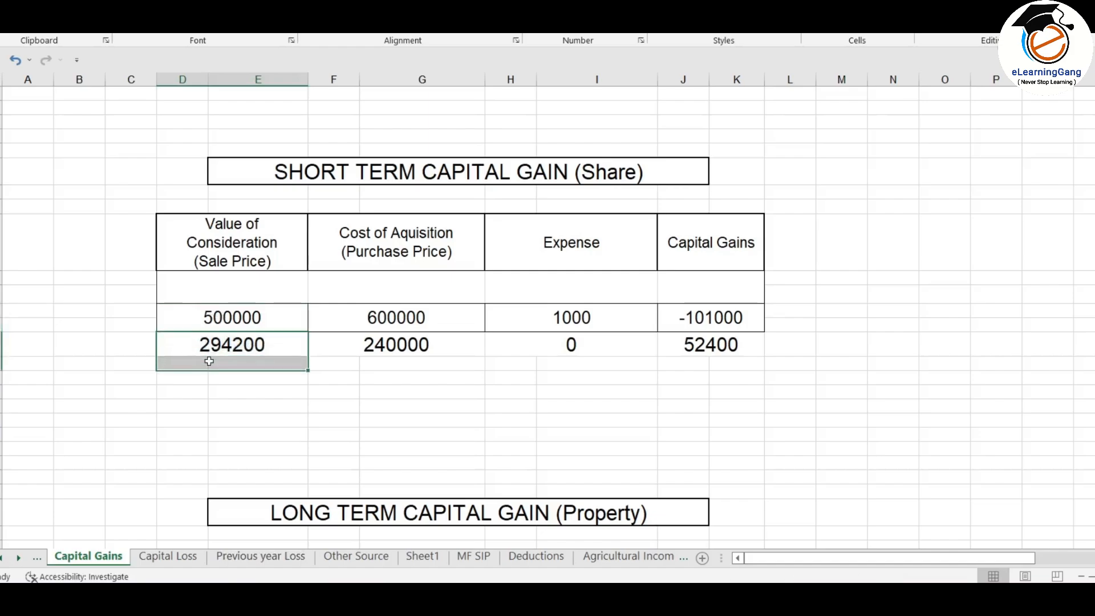
pyautogui.moveTo(234, 316); pyautogui.dragTo(245, 344)
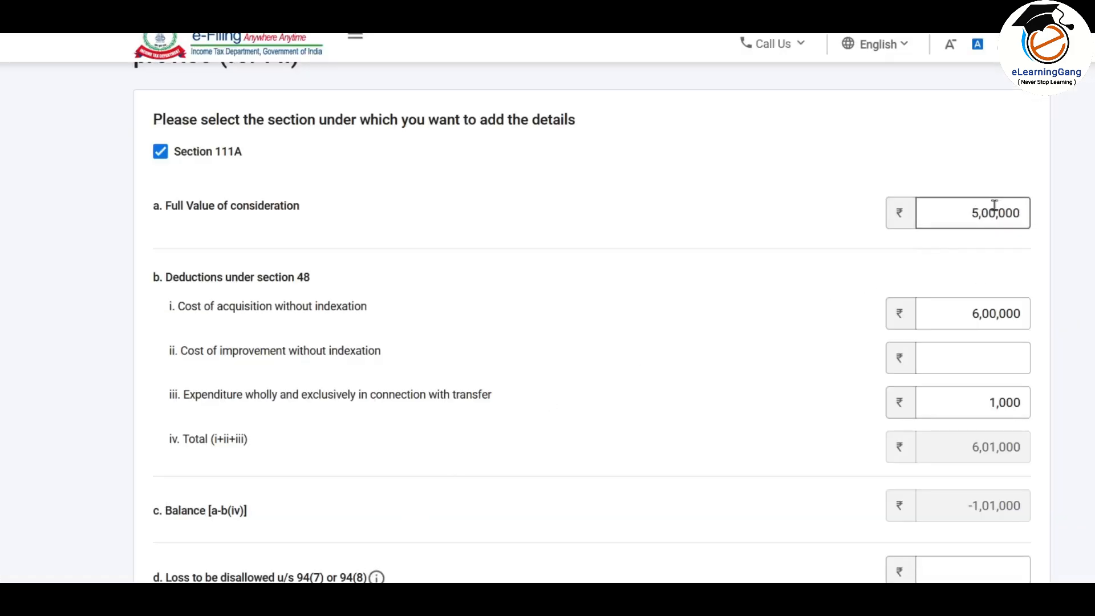
pyautogui.scroll(-3, 720, 241)
pyautogui.scroll(2, 721, 240)
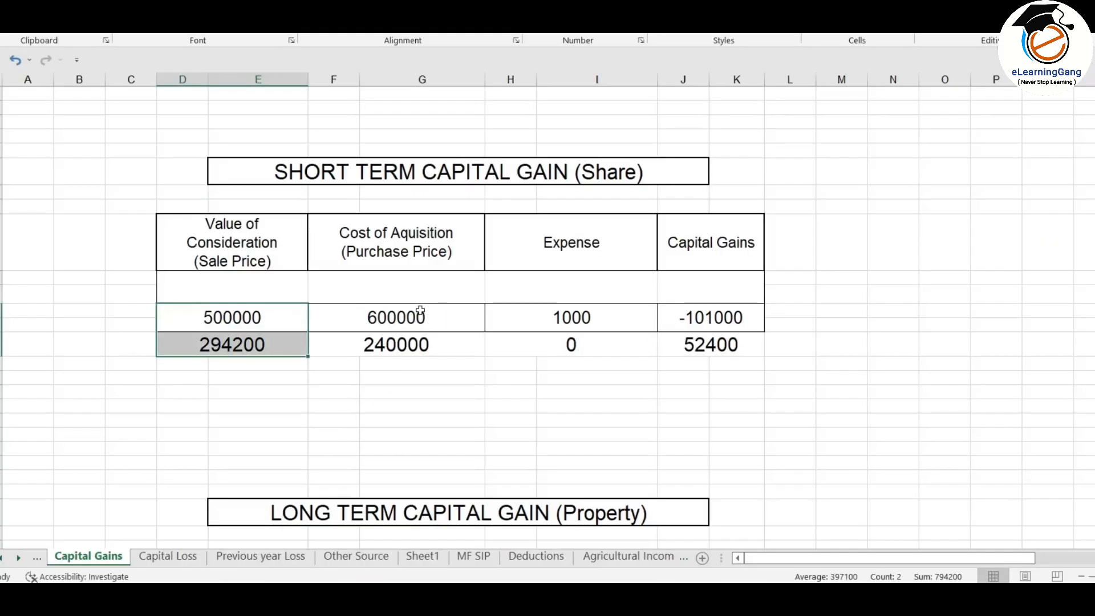
pyautogui.moveTo(421, 313); pyautogui.dragTo(428, 342)
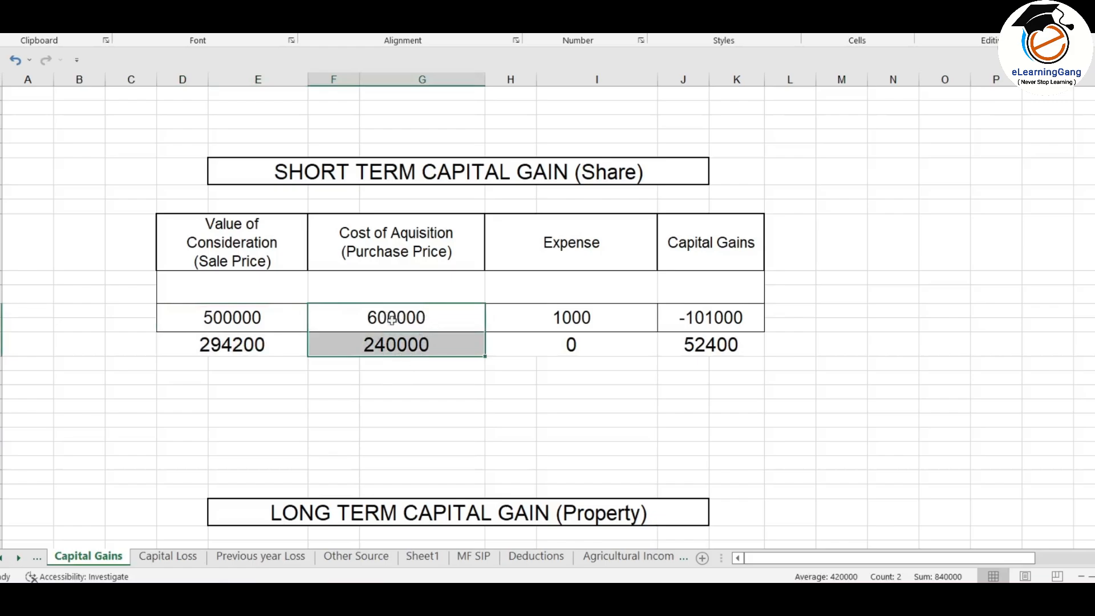
pyautogui.moveTo(623, 317); pyautogui.dragTo(623, 357)
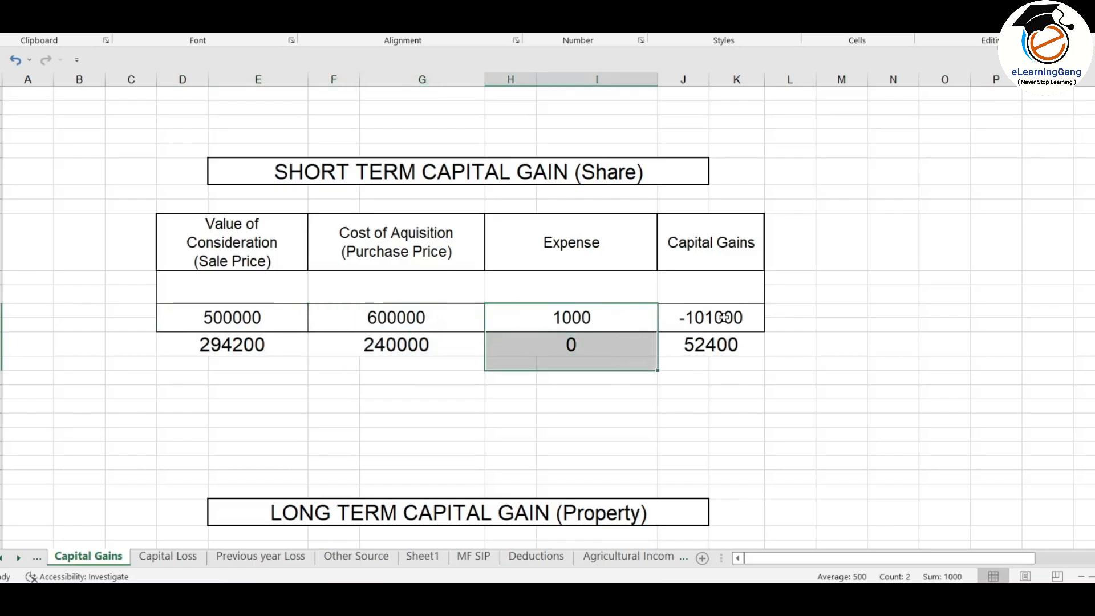
pyautogui.moveTo(725, 317); pyautogui.dragTo(737, 350)
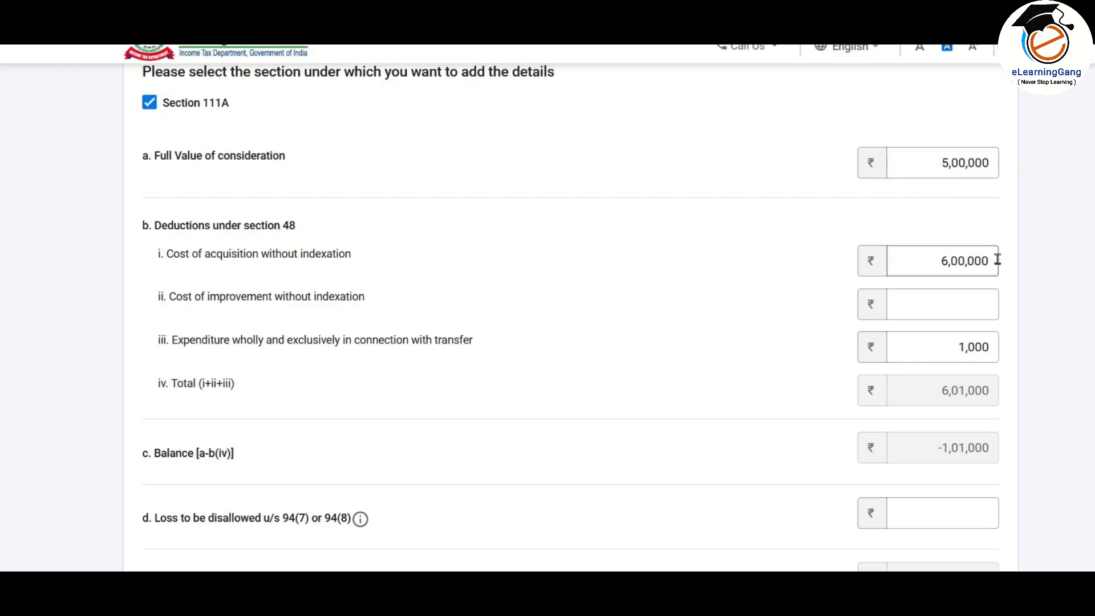
# Step: Save the Section 111A equity entry so STCG shows -1,01,000, then expand the section 112A equity row
pyautogui.scroll(-4, 995, 256)
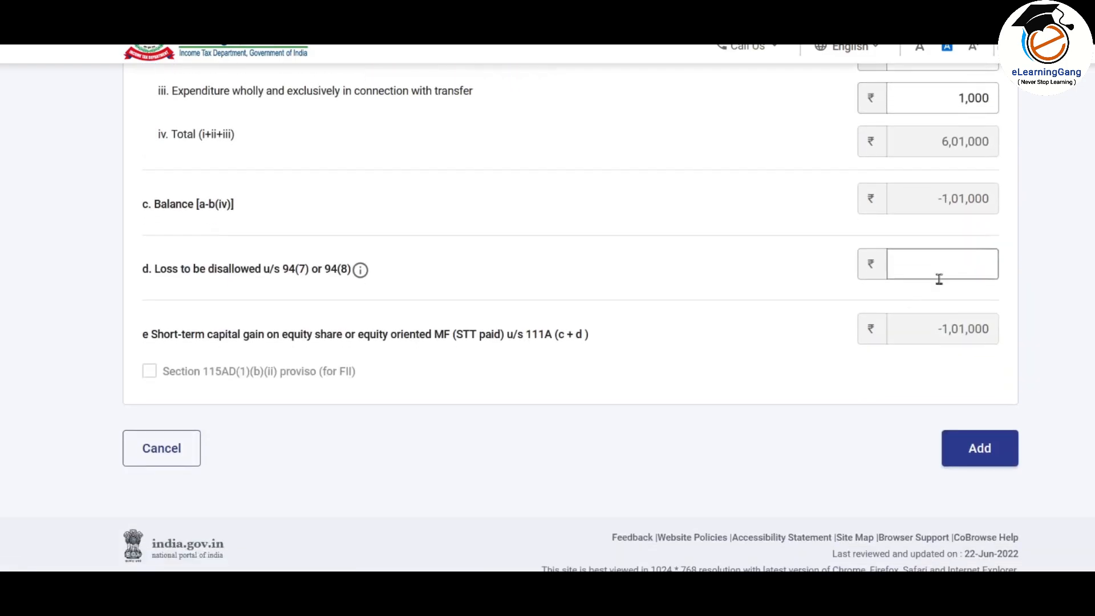
pyautogui.click(955, 258)
pyautogui.scroll(-1, 918, 342)
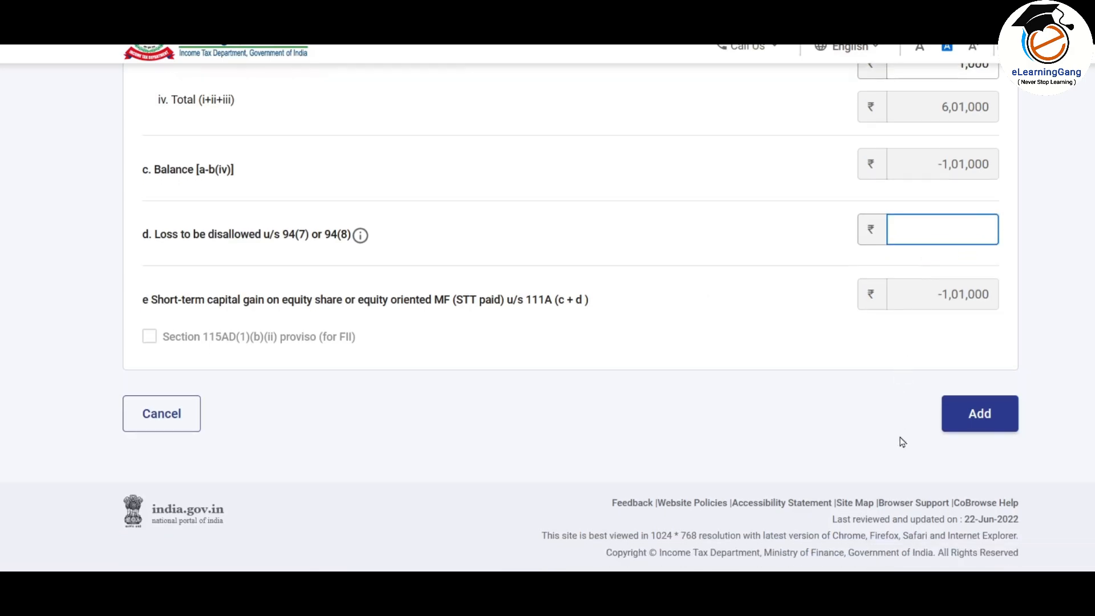
pyautogui.click(980, 414)
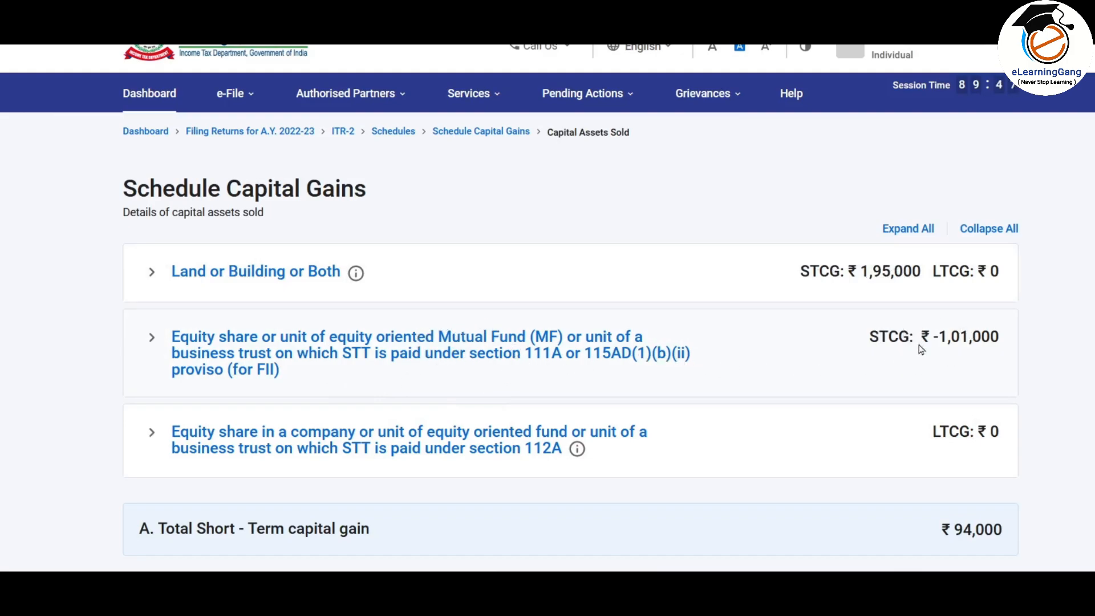
pyautogui.scroll(-2, 730, 278)
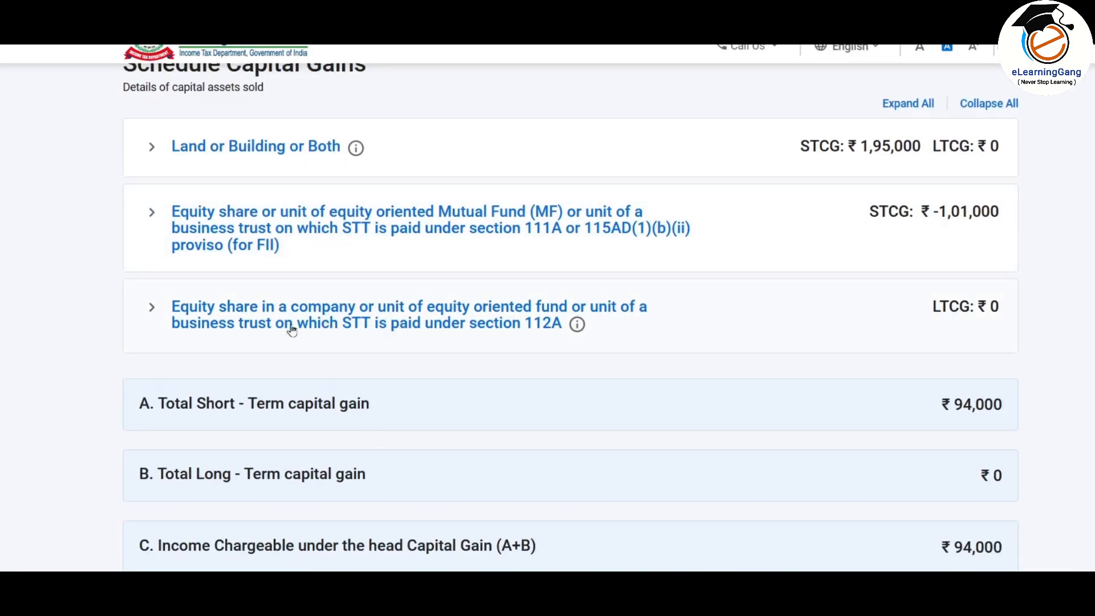
pyautogui.click(244, 323)
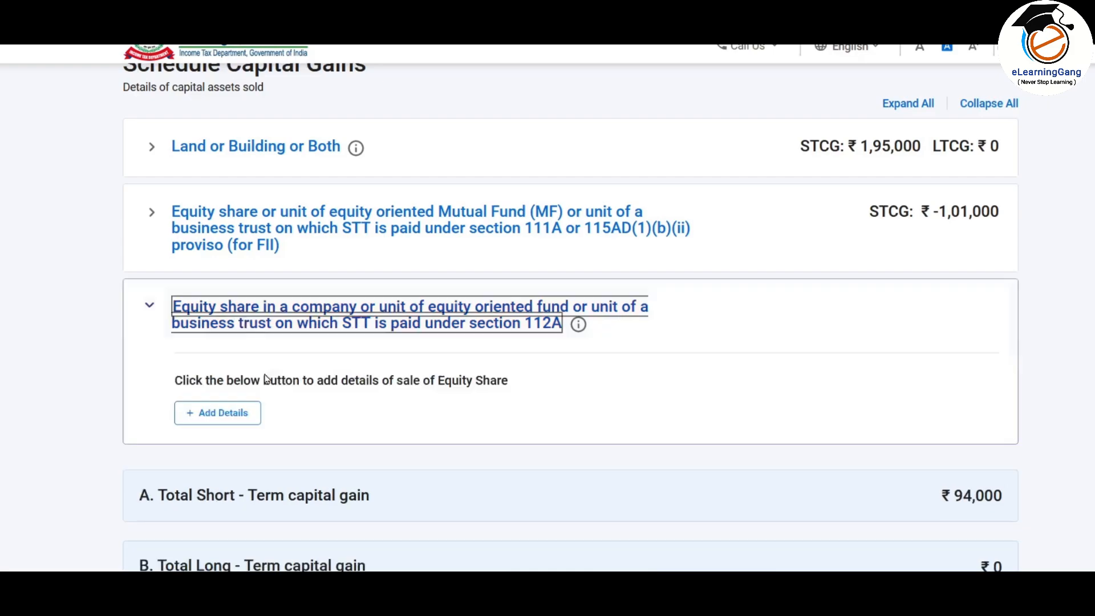
# Step: Add a section 112A equity entry with the 54F deduction left blank and zero gain
pyautogui.click(225, 418)
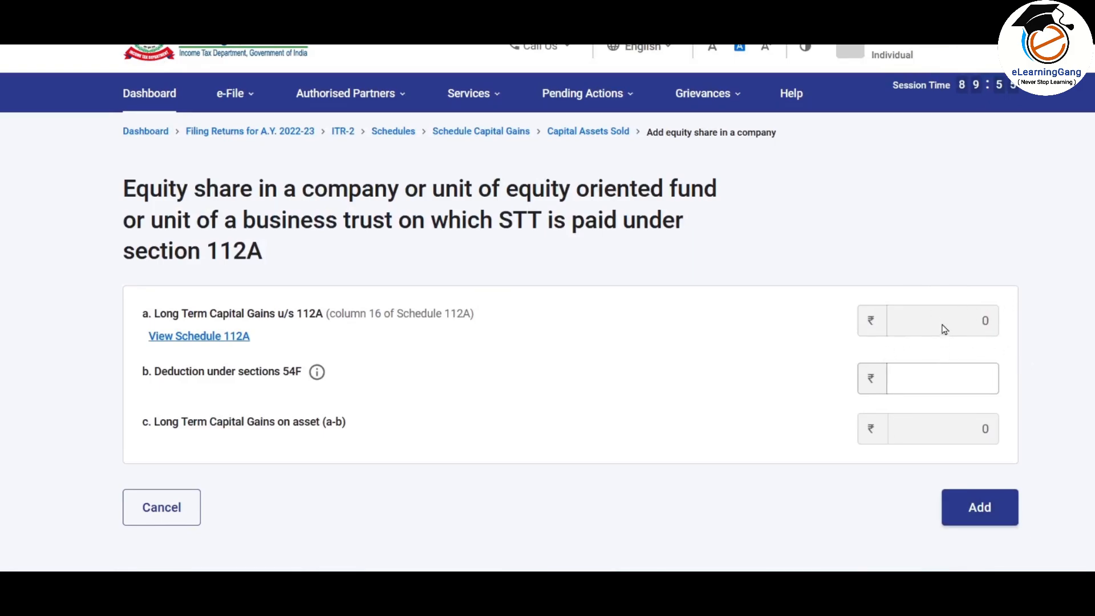
pyautogui.click(913, 378)
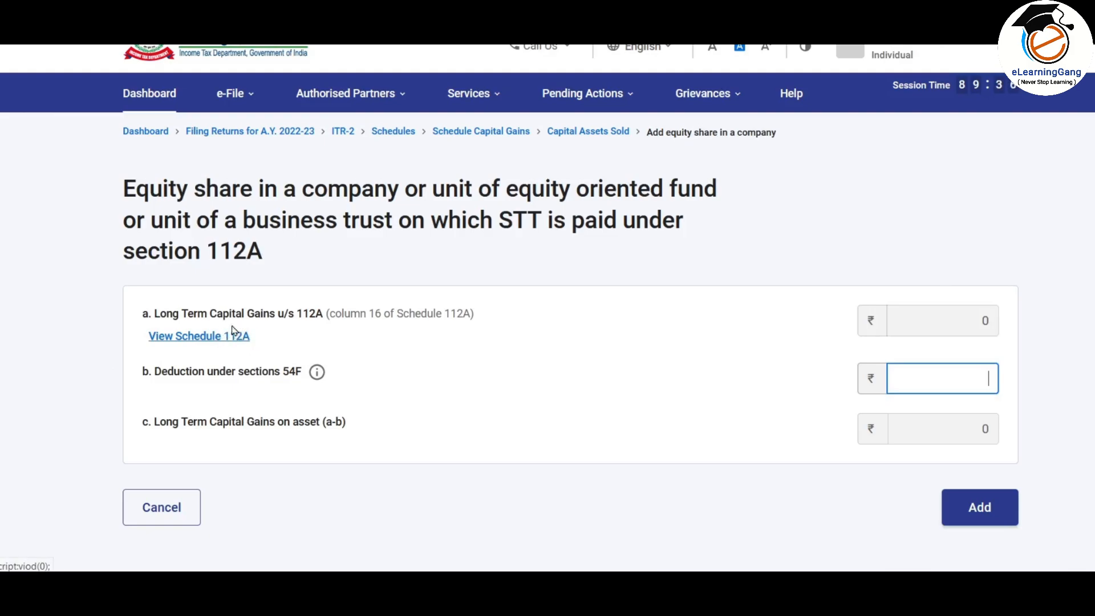
pyautogui.click(969, 514)
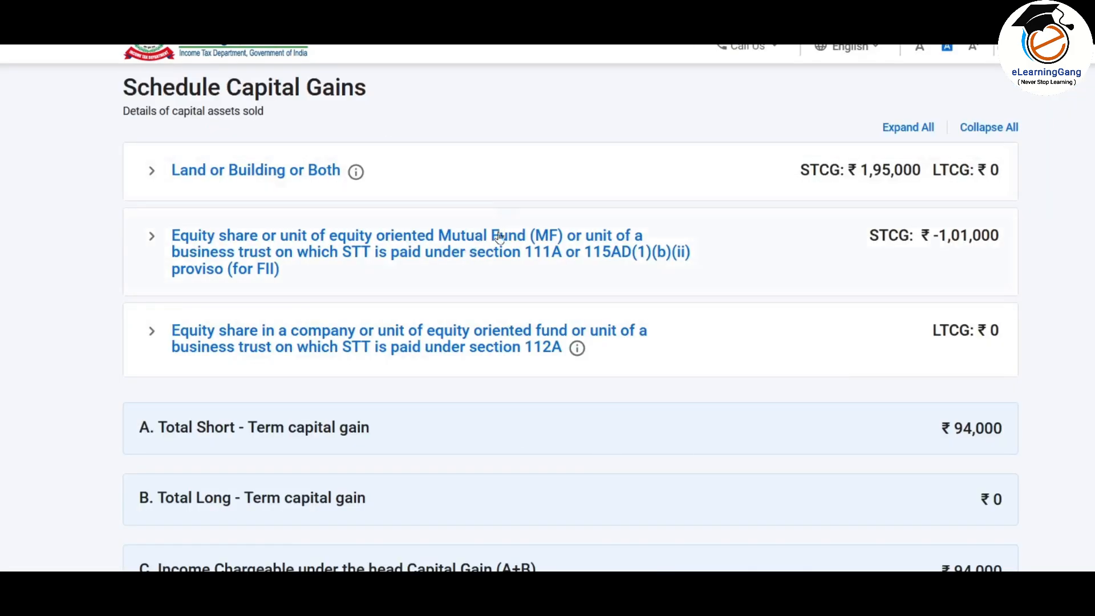
pyautogui.scroll(-7, 633, 213)
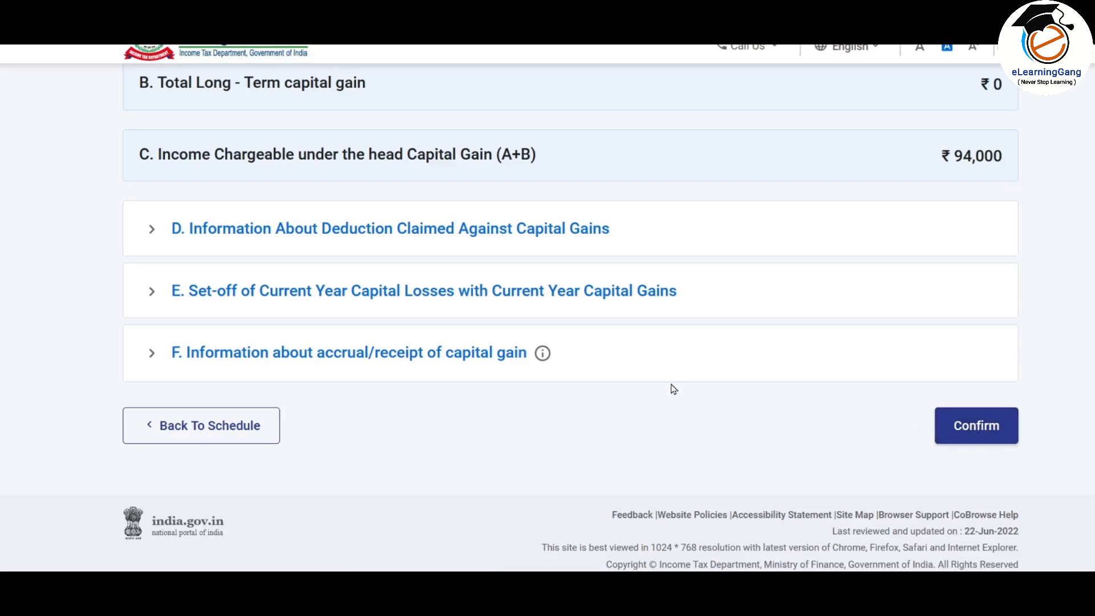
pyautogui.scroll(3, 630, 382)
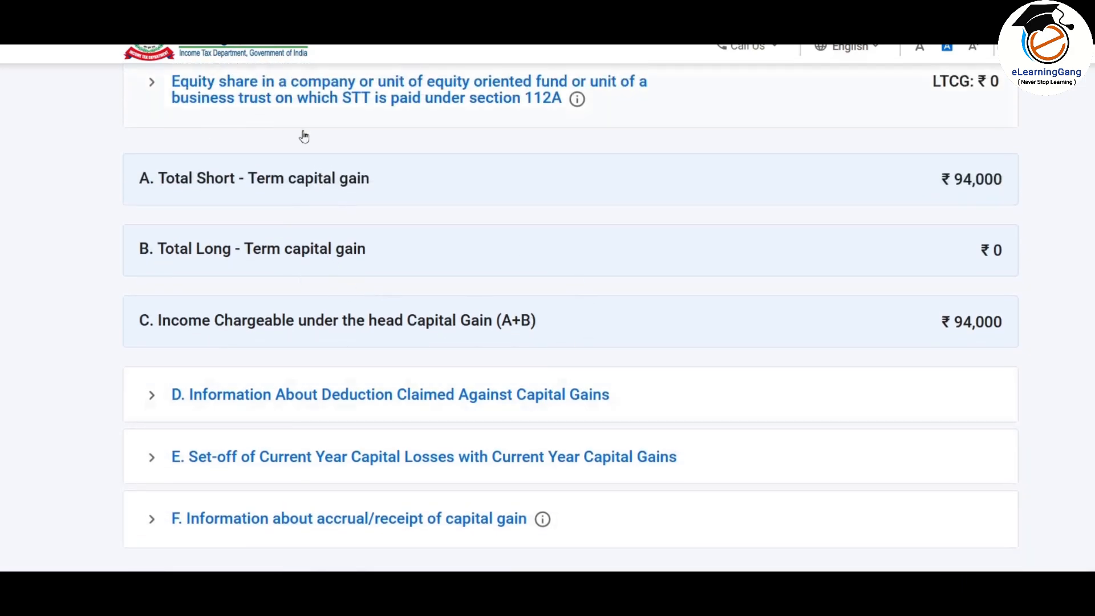
pyautogui.scroll(1, 397, 246)
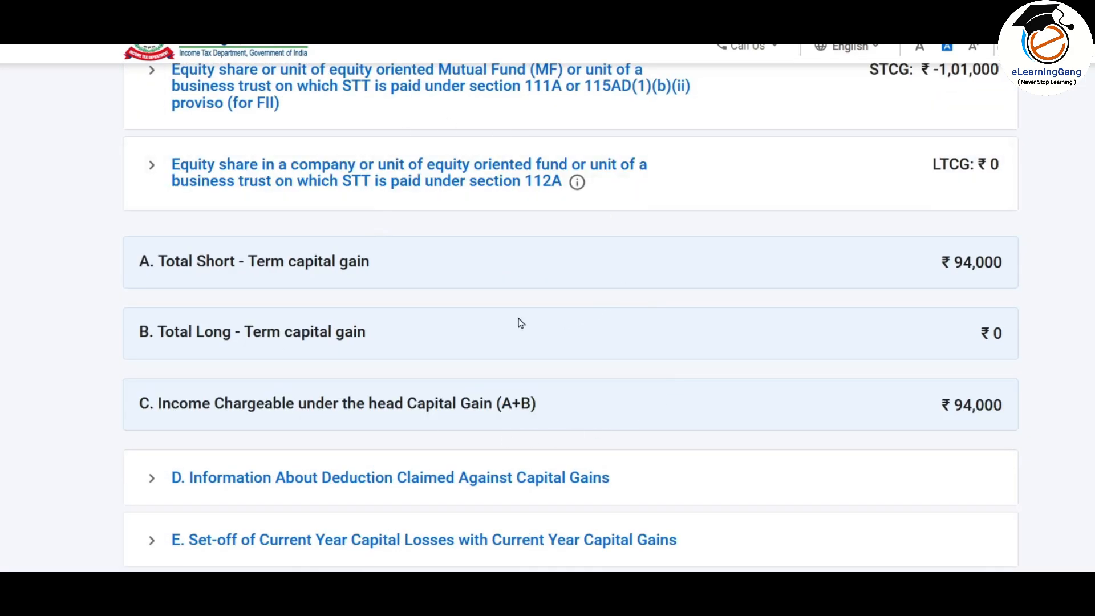
pyautogui.scroll(-1, 502, 222)
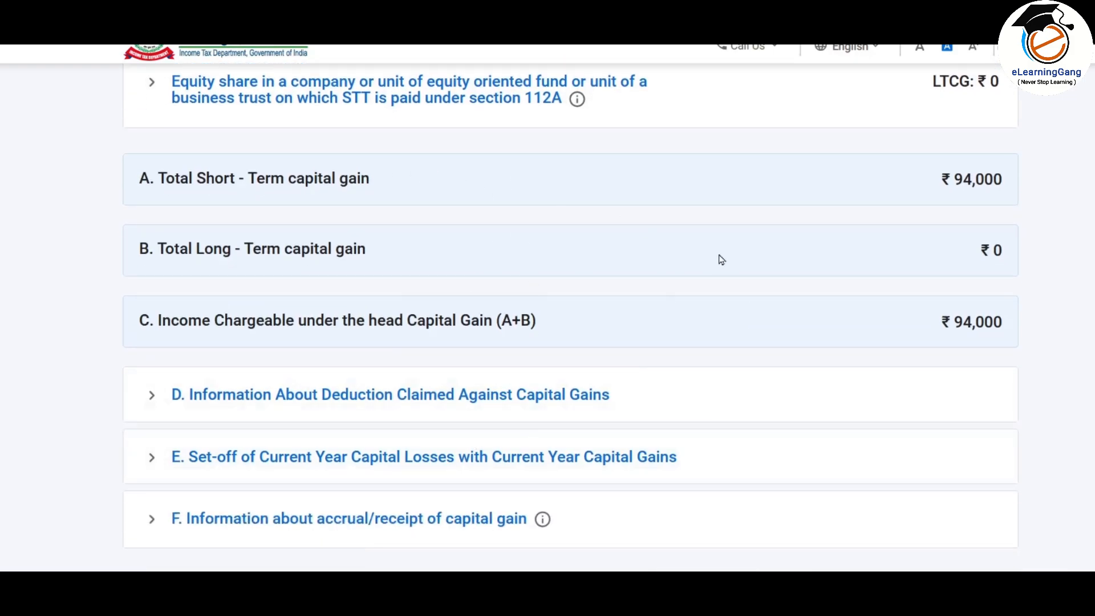
pyautogui.scroll(-2, 719, 259)
pyautogui.click(984, 432)
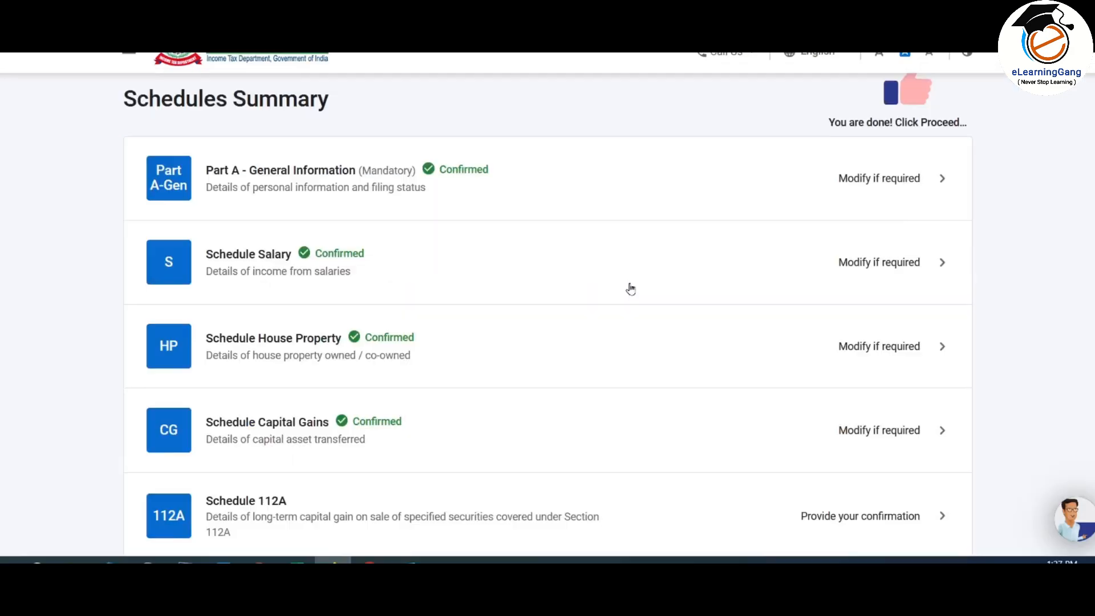
# Step: Open the empty Schedule 112A page from the Schedules Summary
pyautogui.scroll(-3, 518, 214)
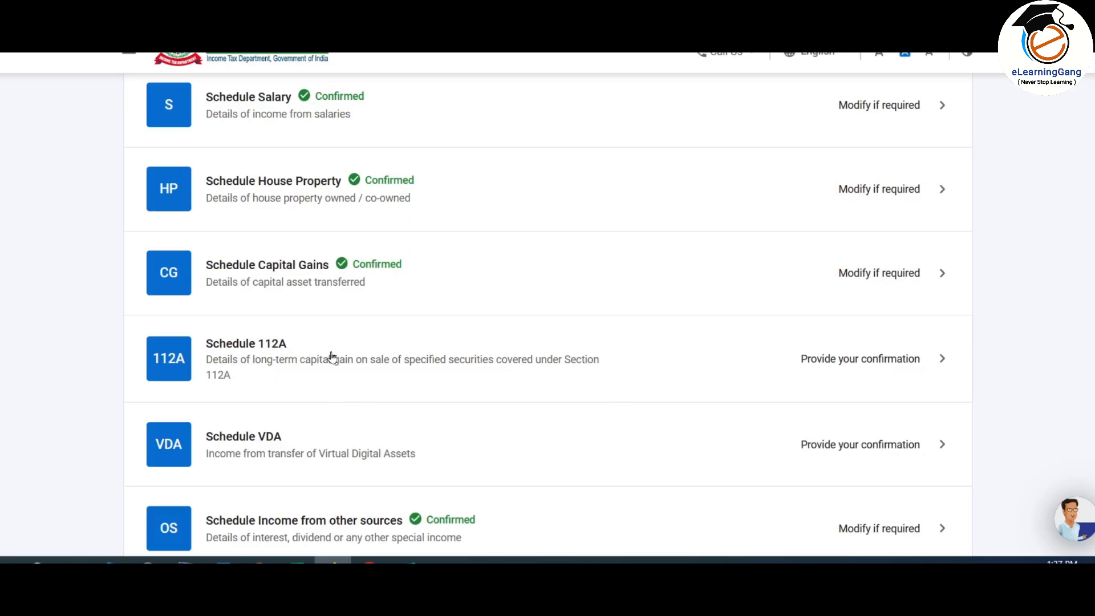
pyautogui.click(644, 357)
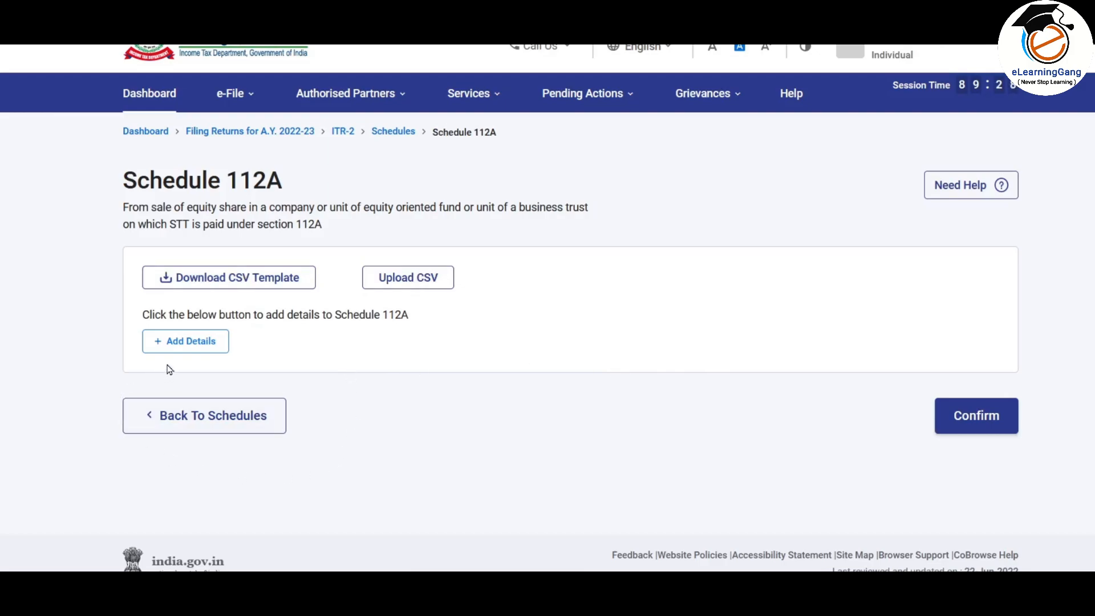
# Step: Start a Schedule 112A entry acquired on or before 31 Jan 2018: ISIN, INVESCO, 1000 units at 150
pyautogui.click(181, 342)
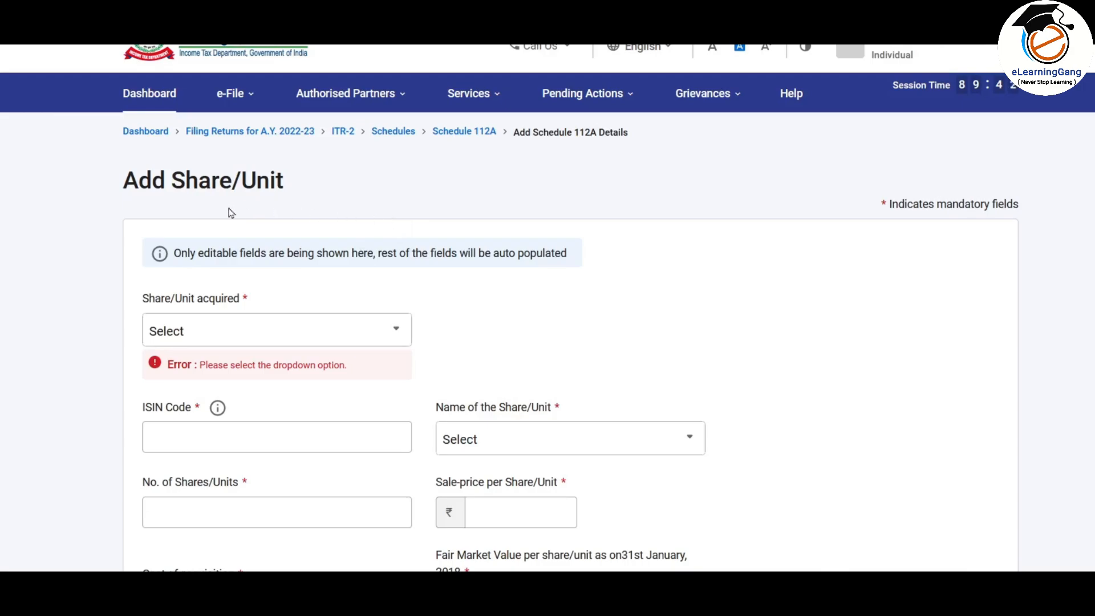
pyautogui.scroll(-2, 318, 344)
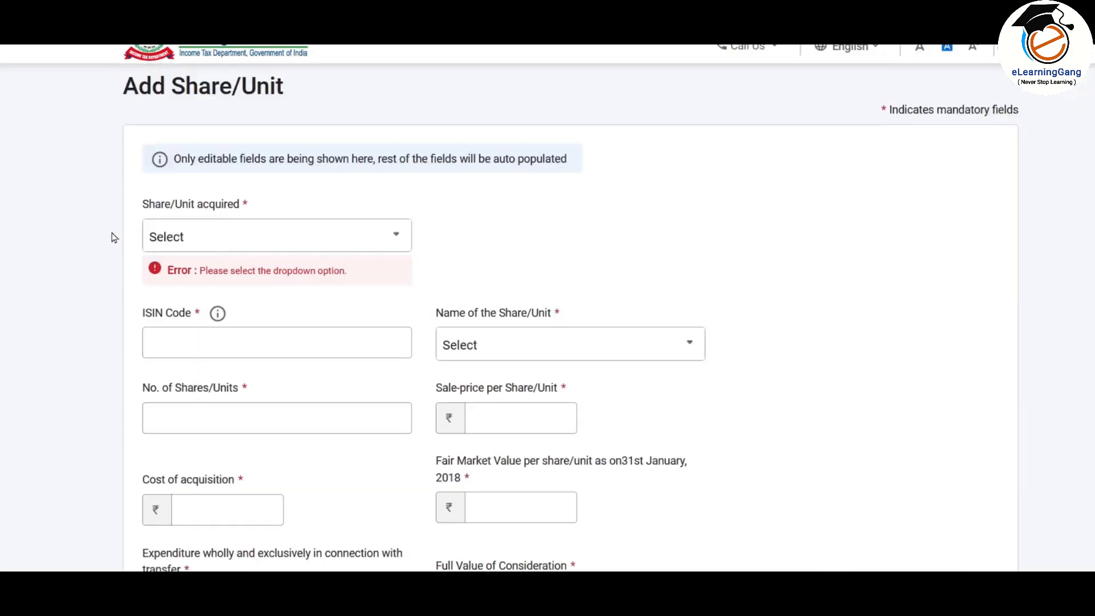
pyautogui.click(355, 245)
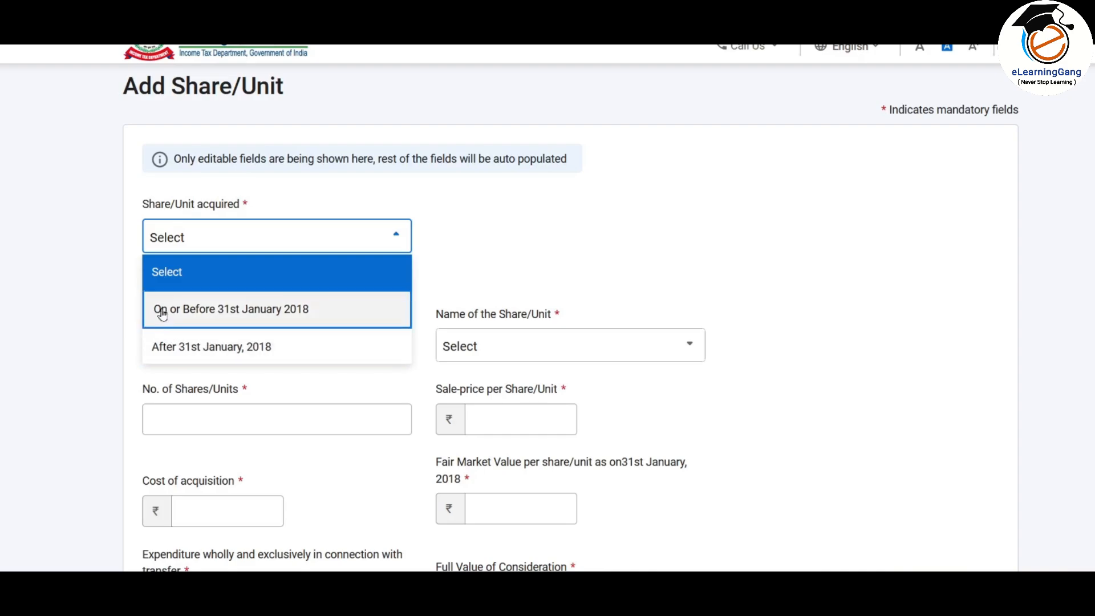
pyautogui.click(305, 311)
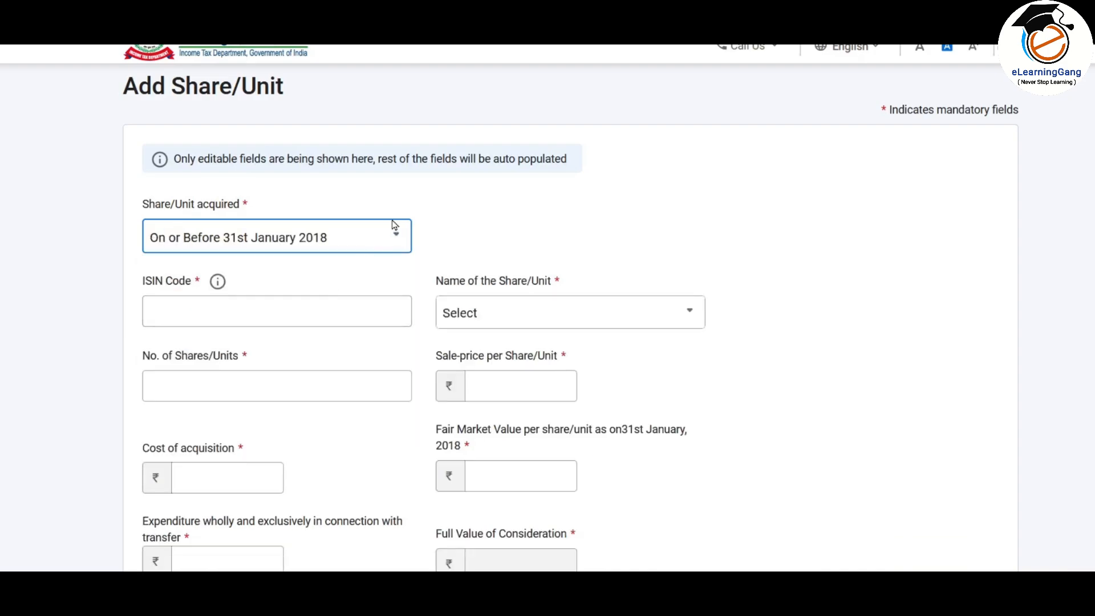
pyautogui.click(291, 313)
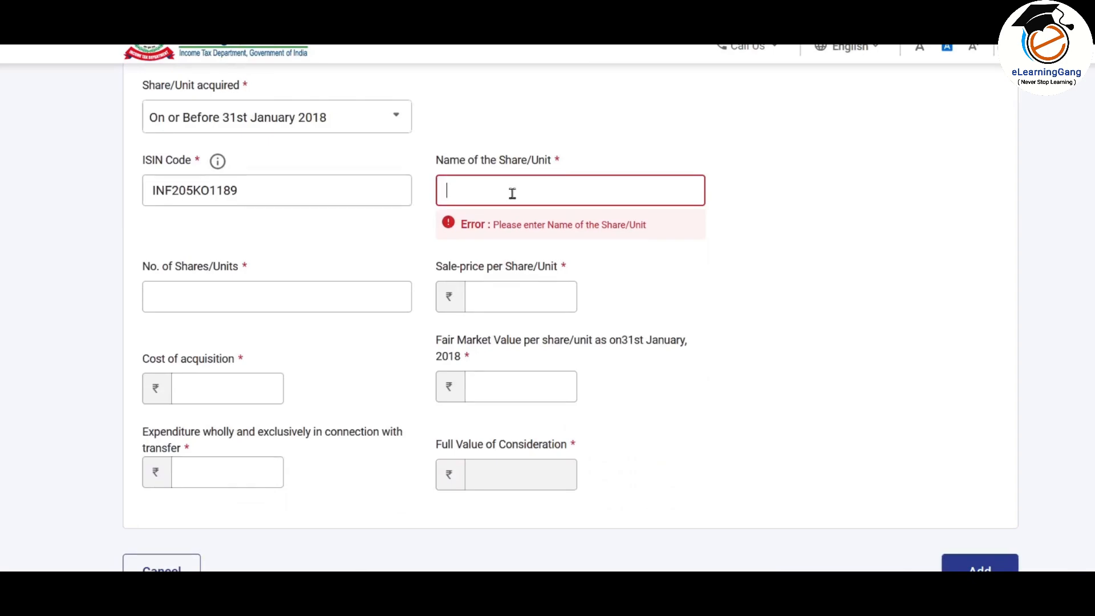
pyautogui.write('INVESCO')
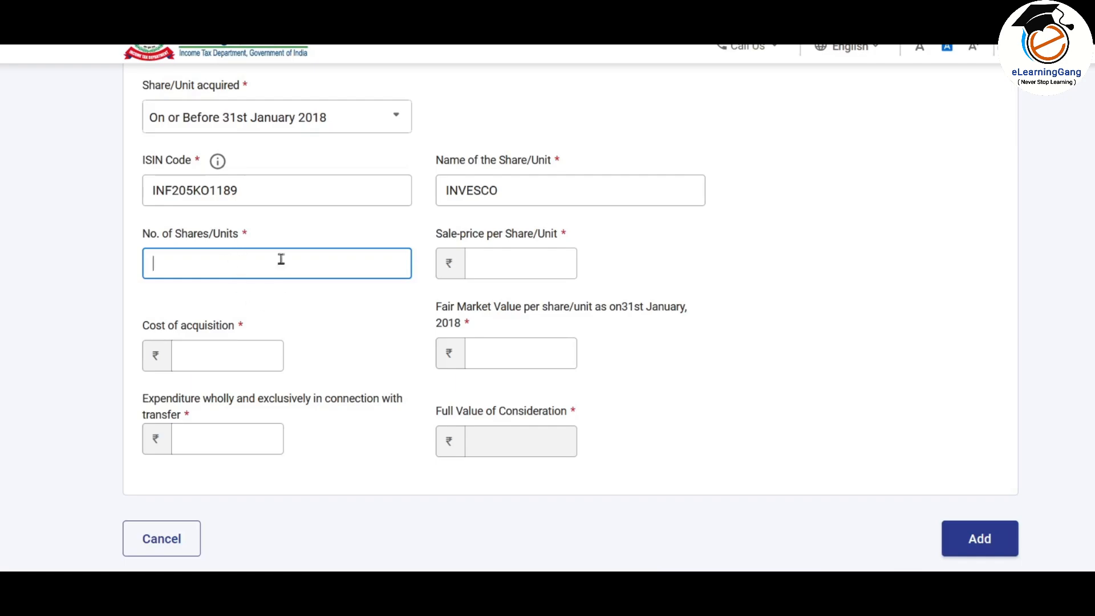
pyautogui.write('1000')
pyautogui.click(515, 258)
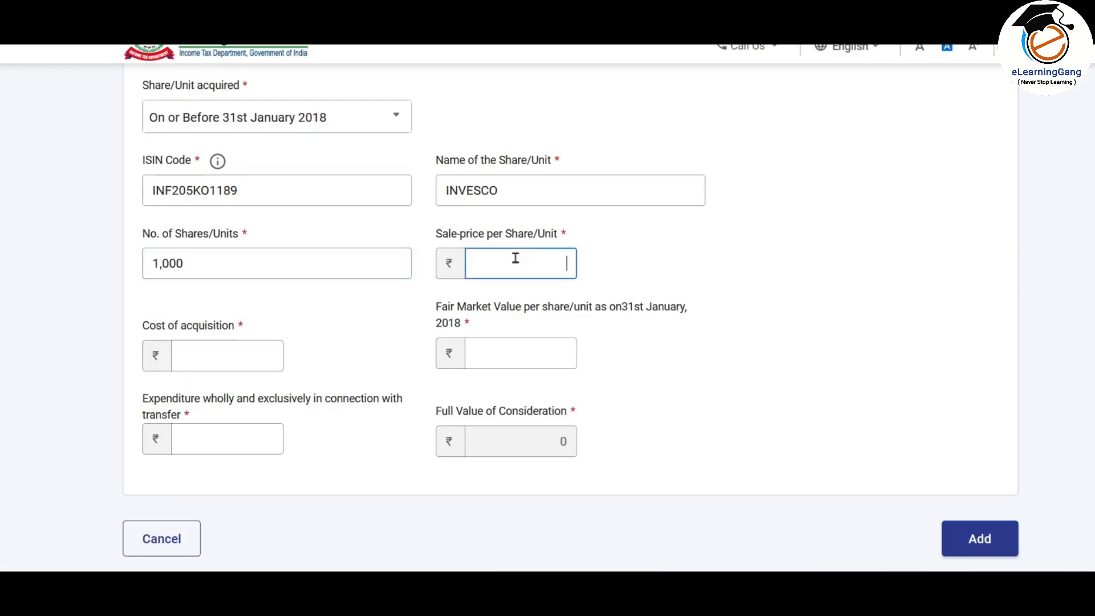
pyautogui.write('150')
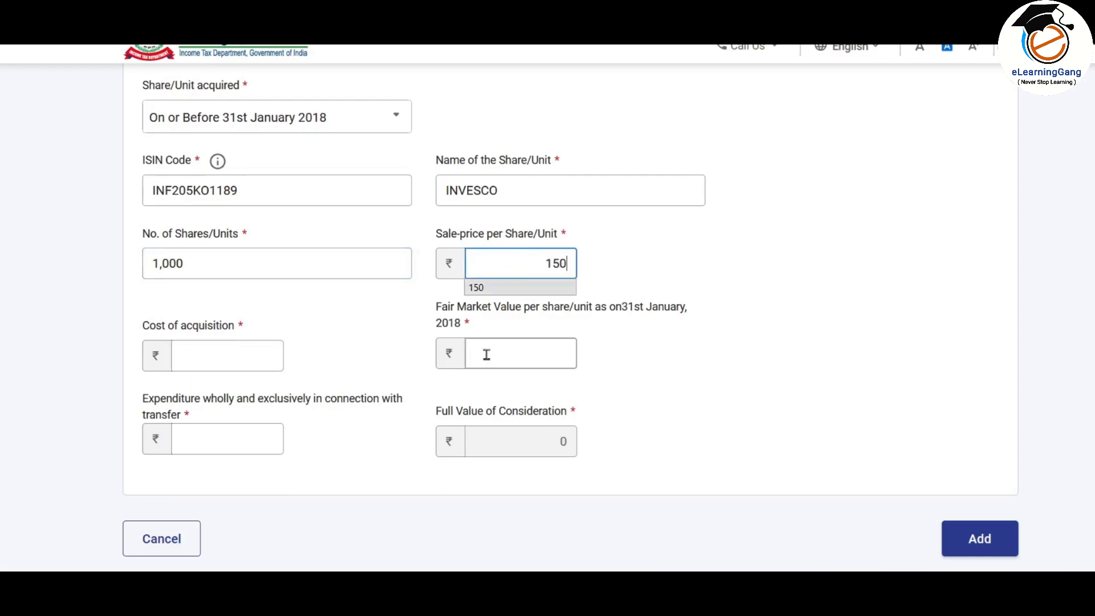
# Step: Enter cost of acquisition 100000, FMV 120 and transfer expenditure 1000, keeping the pre-2018 acquisition date
pyautogui.scroll(-1, 565, 456)
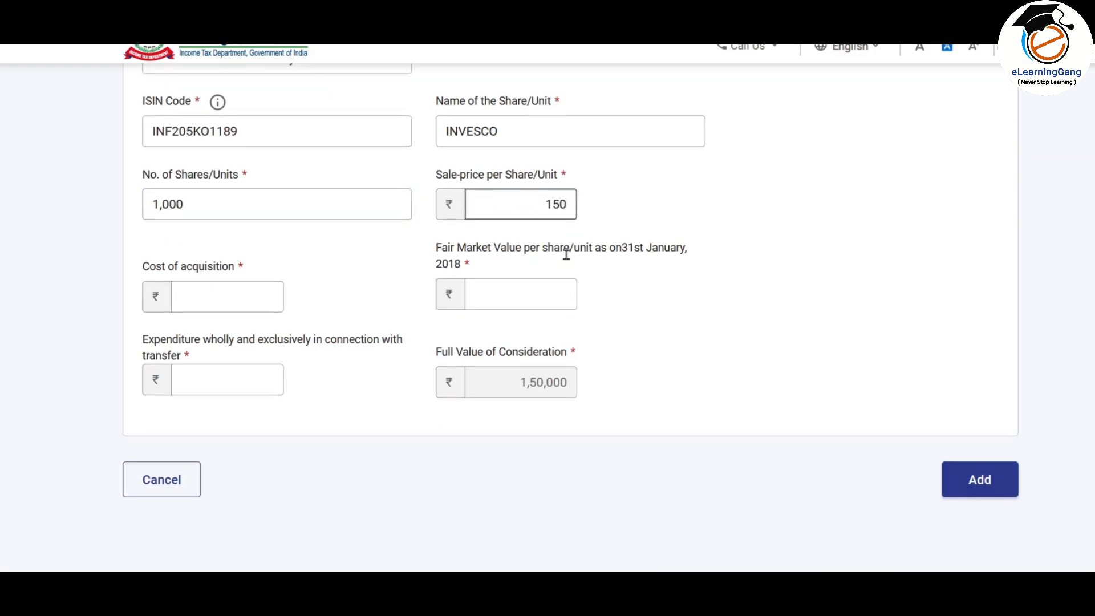
pyautogui.click(237, 268)
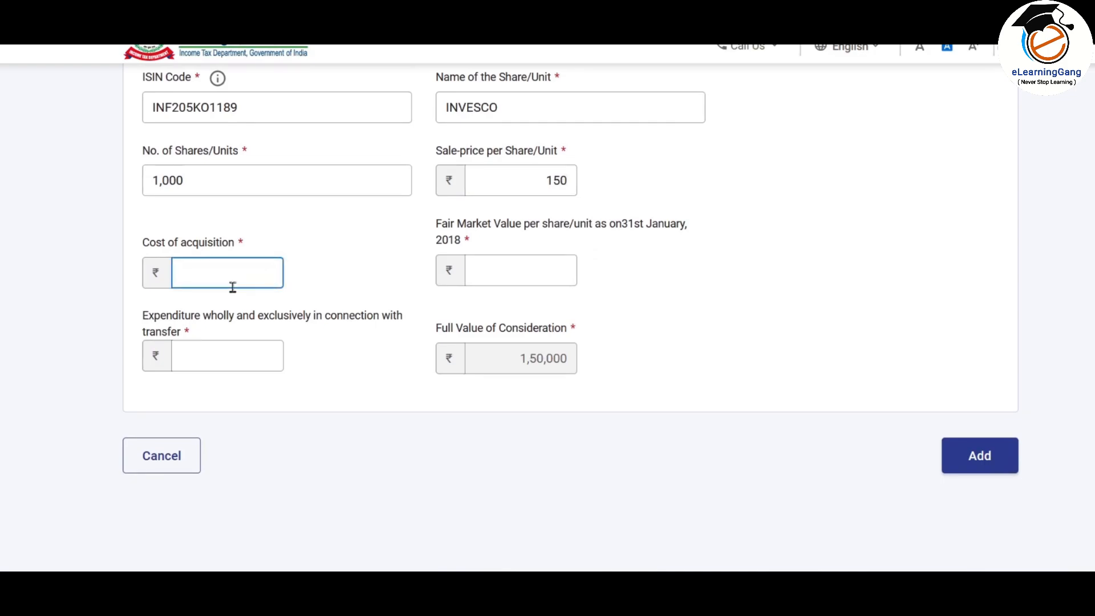
pyautogui.scroll(1, 662, 244)
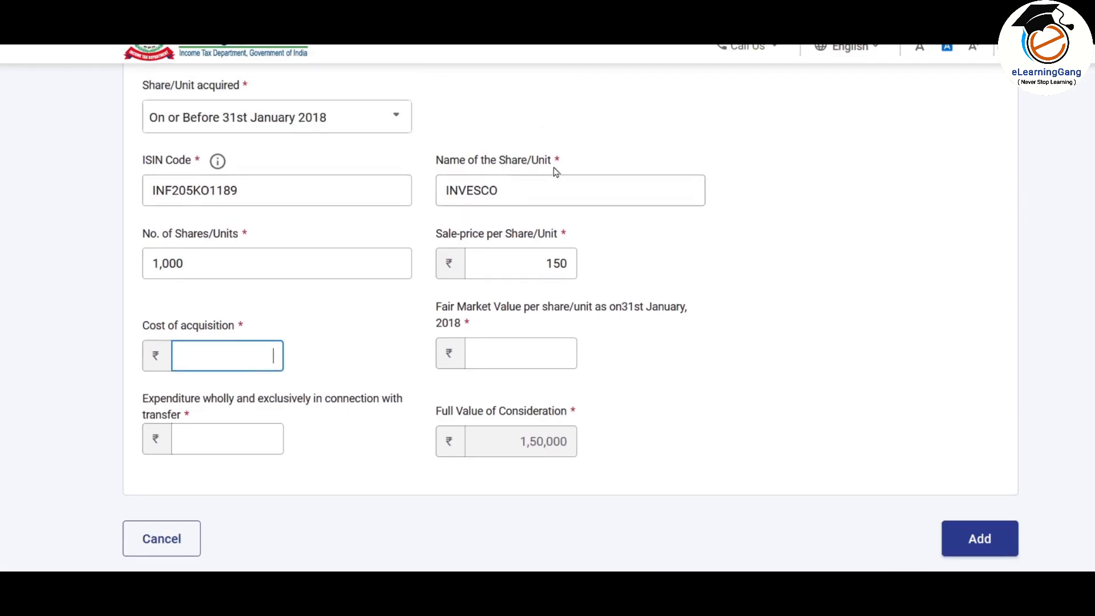
pyautogui.scroll(-1, 603, 173)
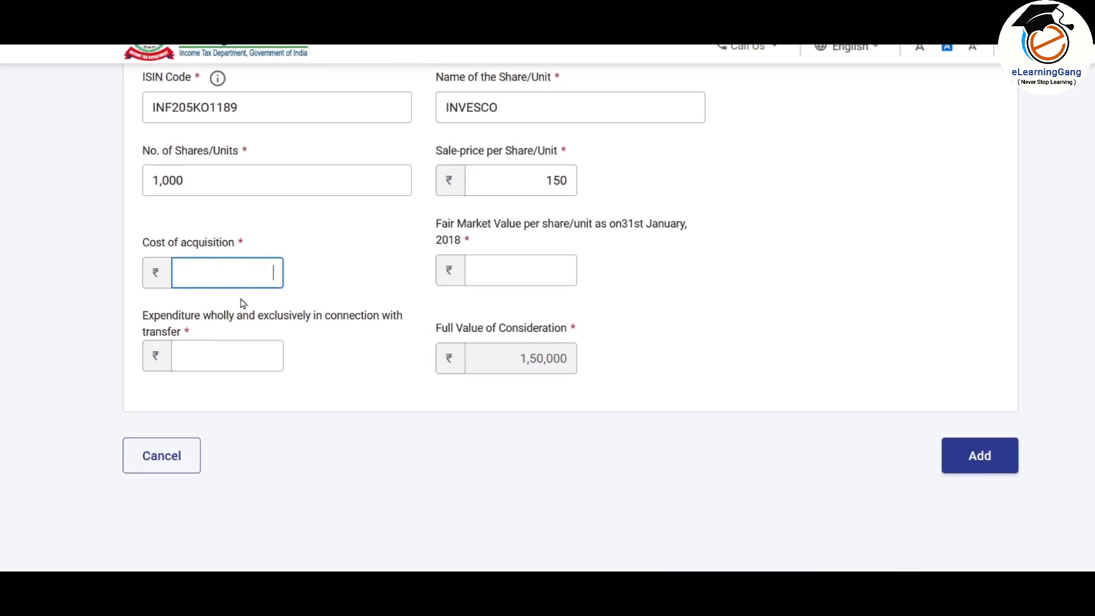
pyautogui.click(245, 280)
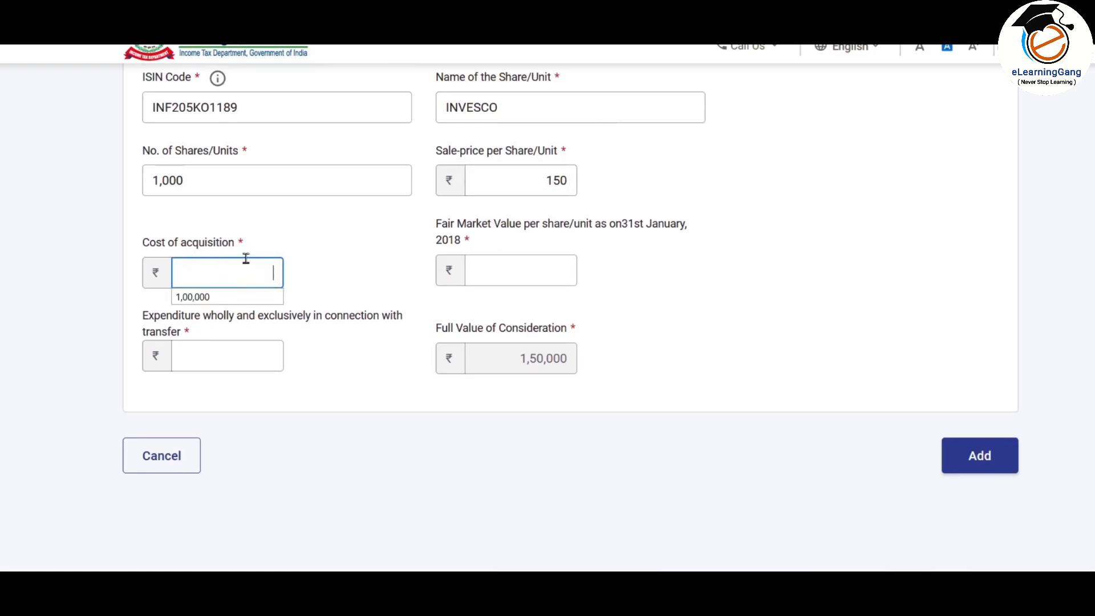
pyautogui.click(254, 271)
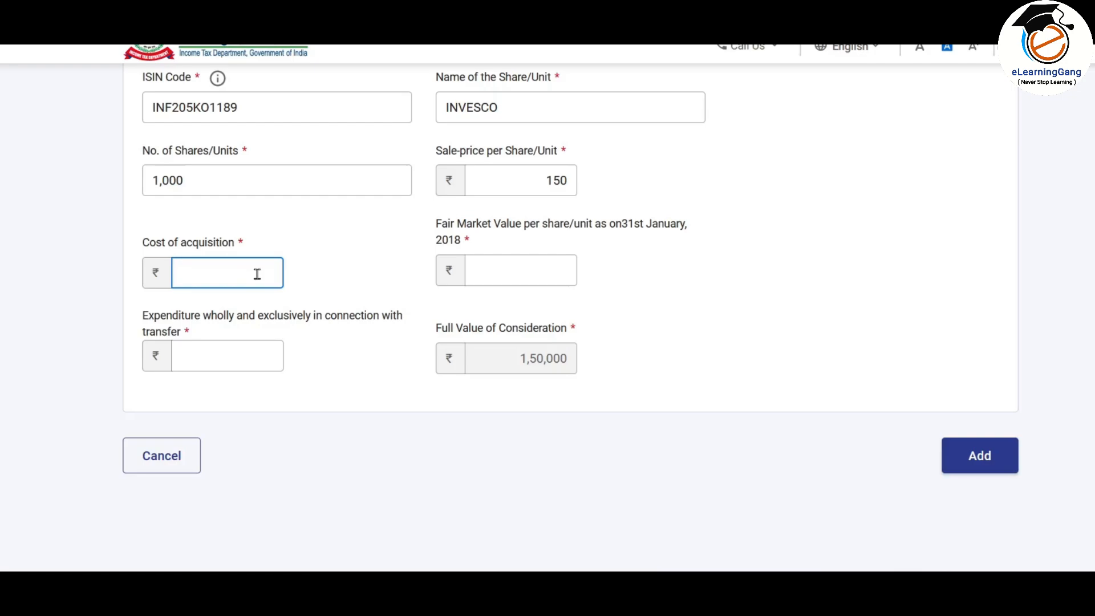
pyautogui.write('100000')
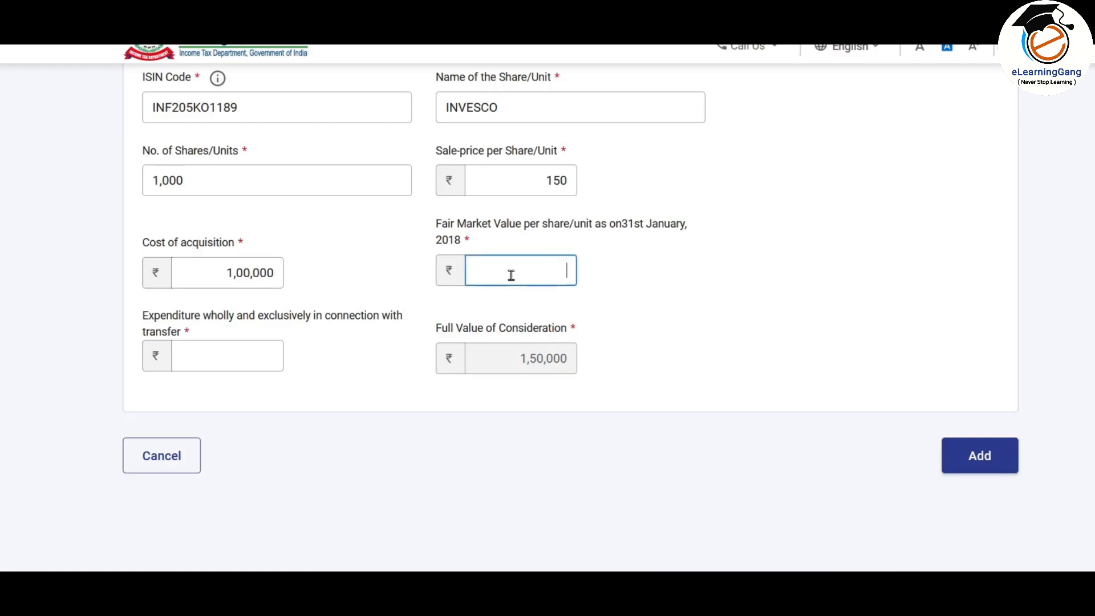
pyautogui.write('120')
pyautogui.click(616, 281)
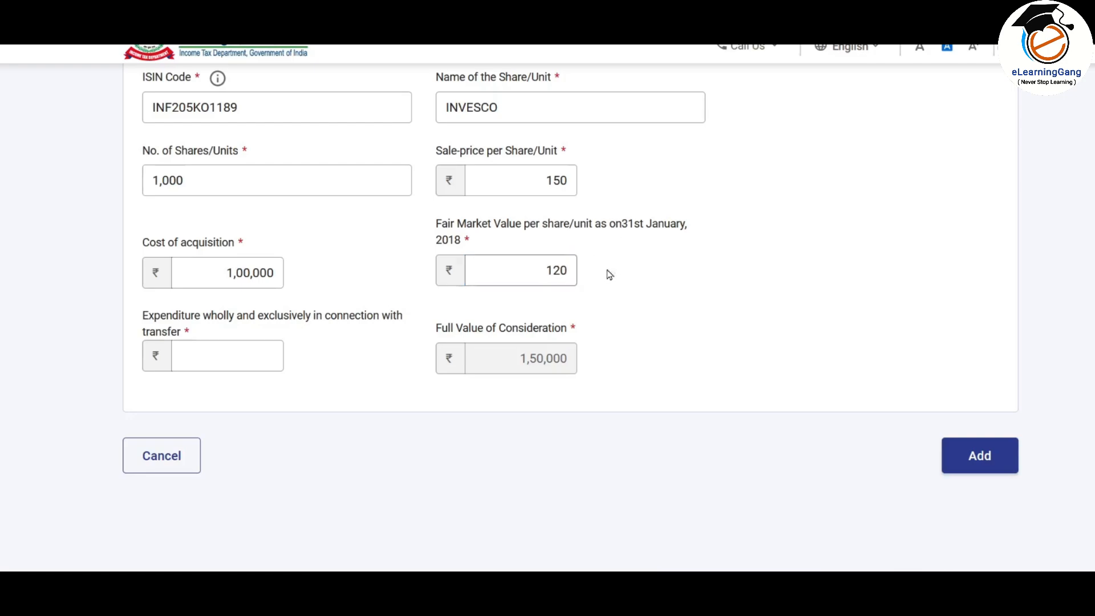
pyautogui.click(225, 360)
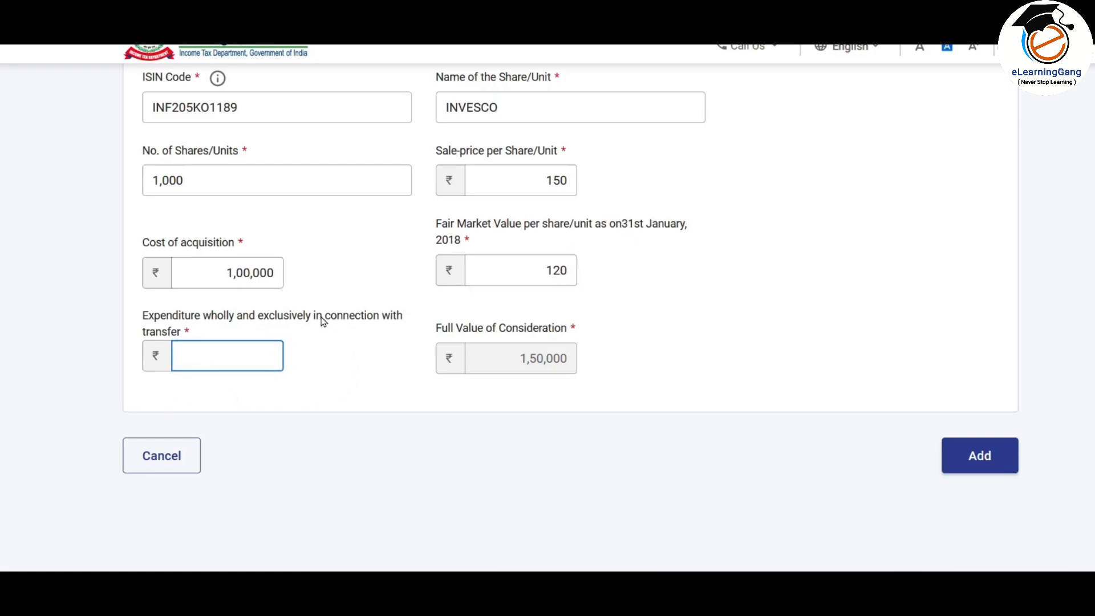
pyautogui.write('1000')
pyautogui.click(496, 264)
pyautogui.scroll(5, 501, 268)
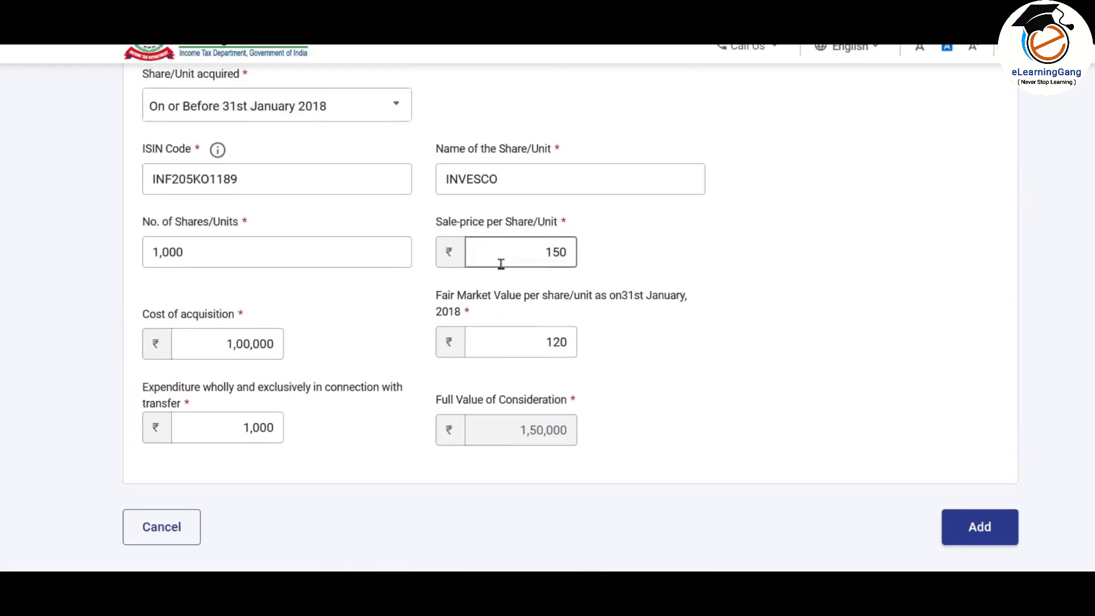
pyautogui.scroll(-3, 501, 264)
pyautogui.click(346, 198)
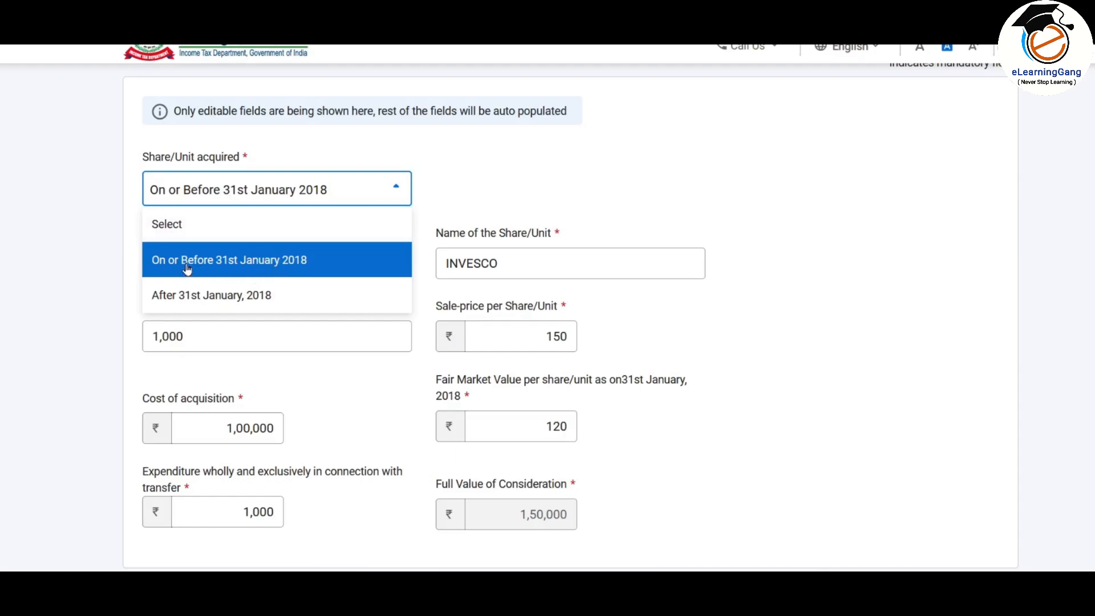
pyautogui.click(302, 263)
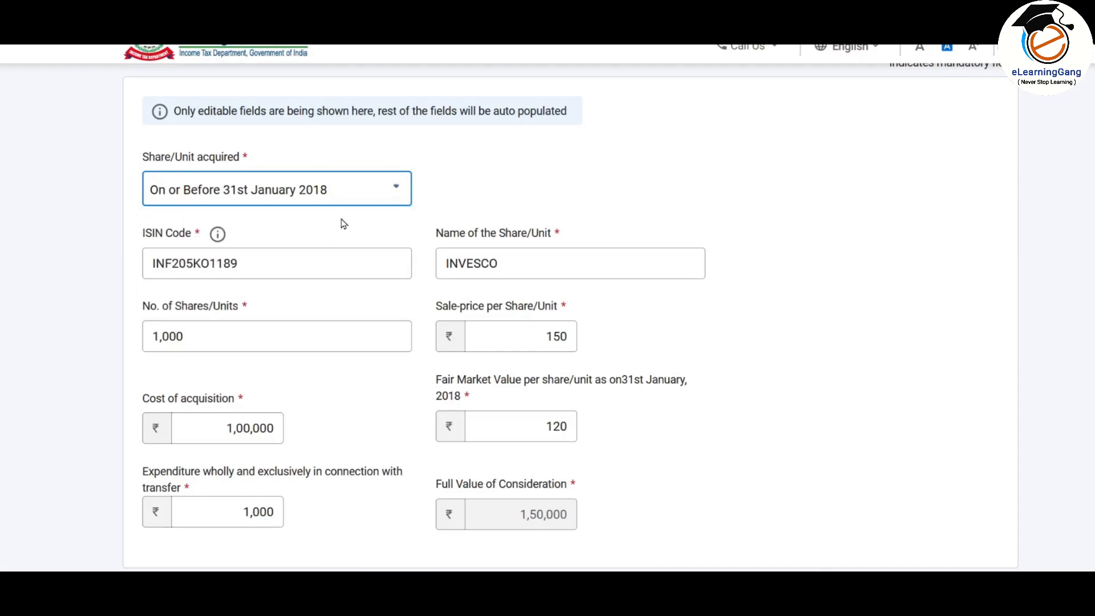
pyautogui.scroll(-5, 344, 221)
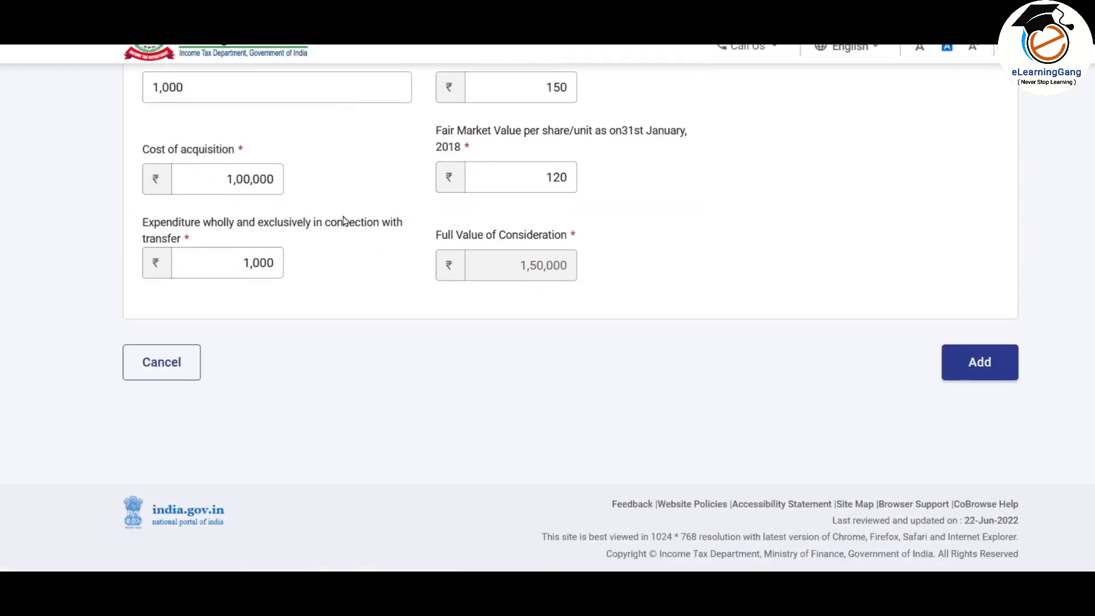
# Step: Save the INVESCO row (1,50,000 consideration) and open a blank form for another share
pyautogui.click(980, 363)
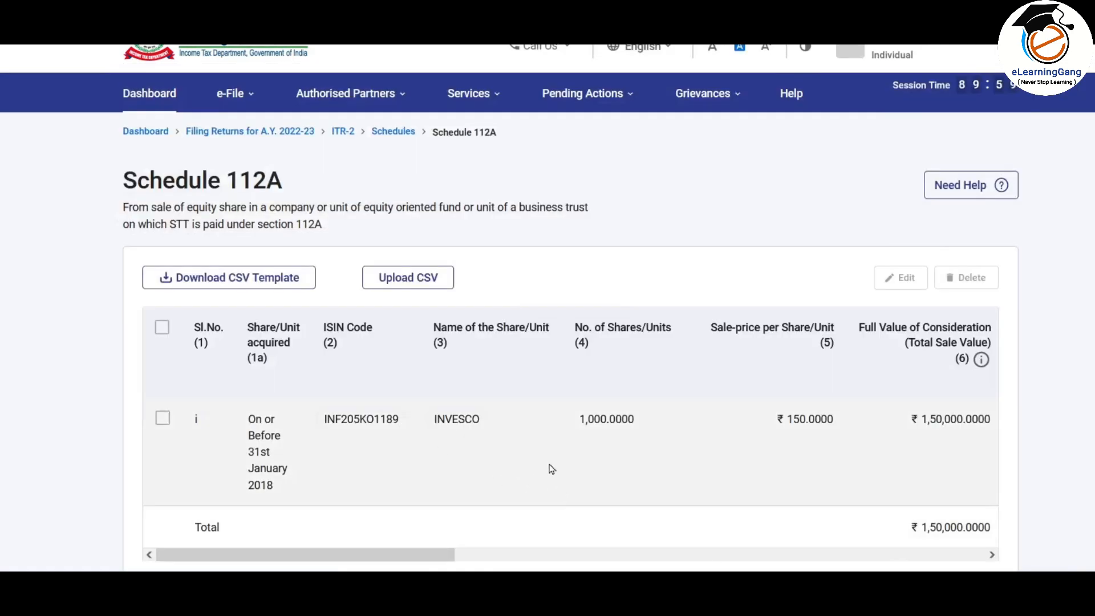
pyautogui.moveTo(453, 554); pyautogui.dragTo(355, 557)
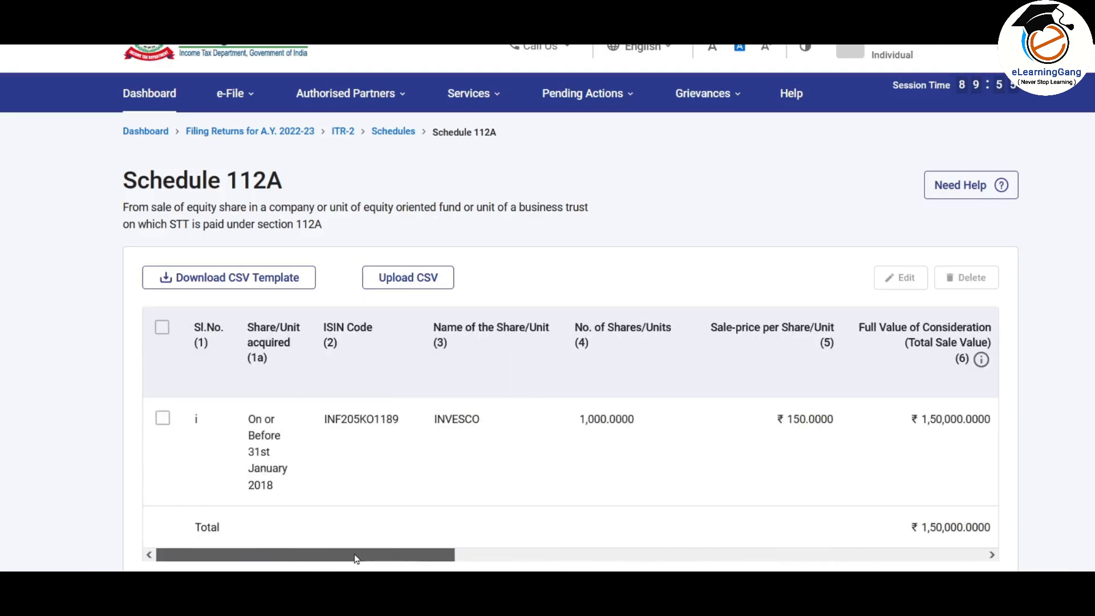
pyautogui.scroll(-5, 521, 288)
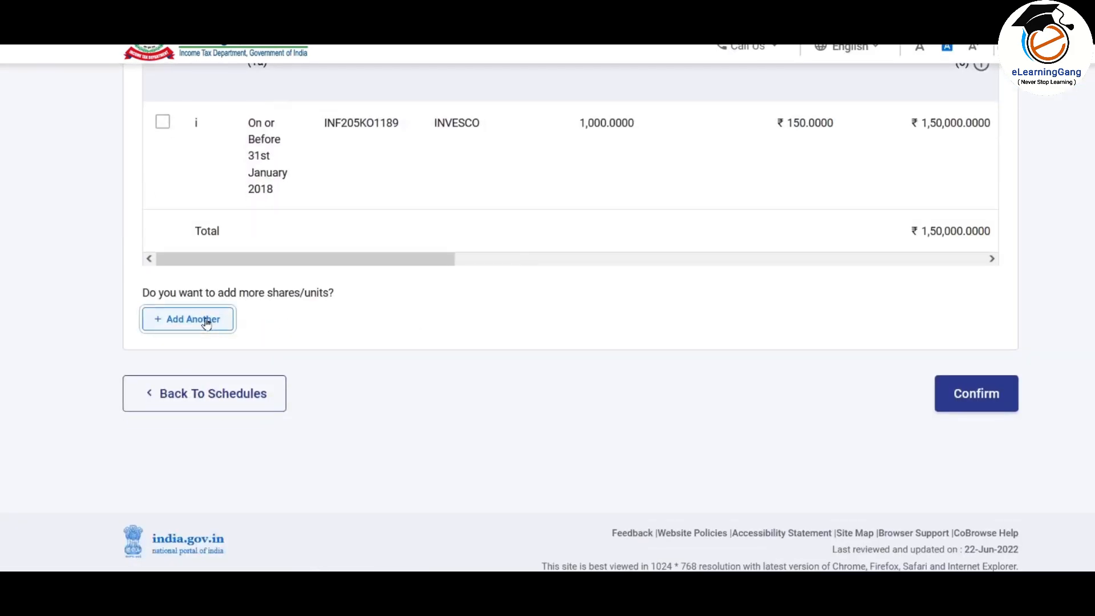
pyautogui.click(206, 322)
pyautogui.scroll(-2, 379, 245)
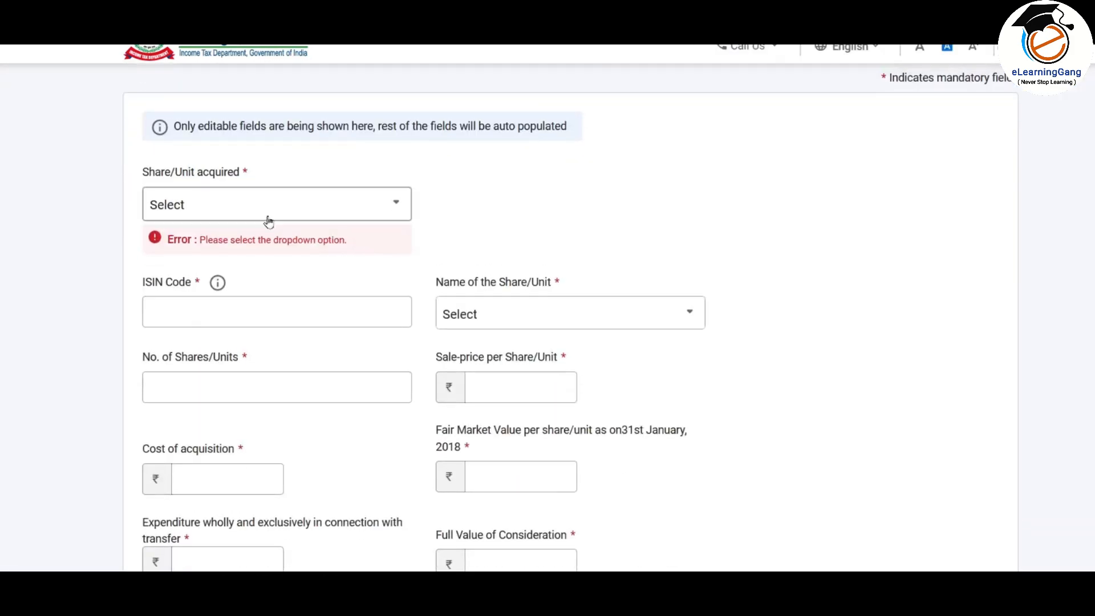
# Step: Enter a share acquired after 31 Jan 2018 with cost 400000, expenditure 1000, consideration 500000
pyautogui.click(253, 214)
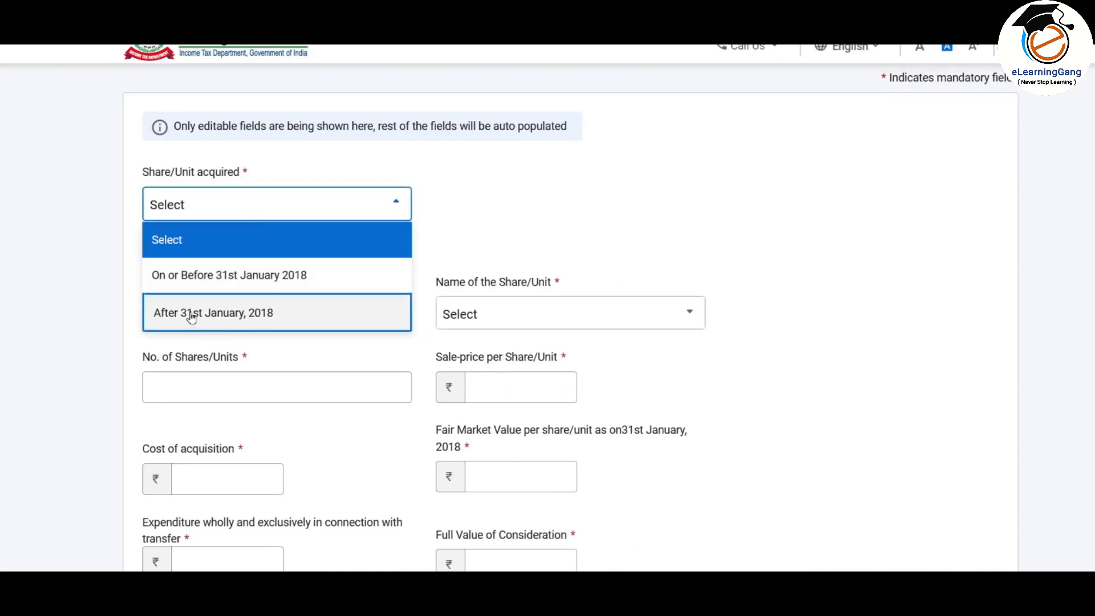
pyautogui.click(254, 319)
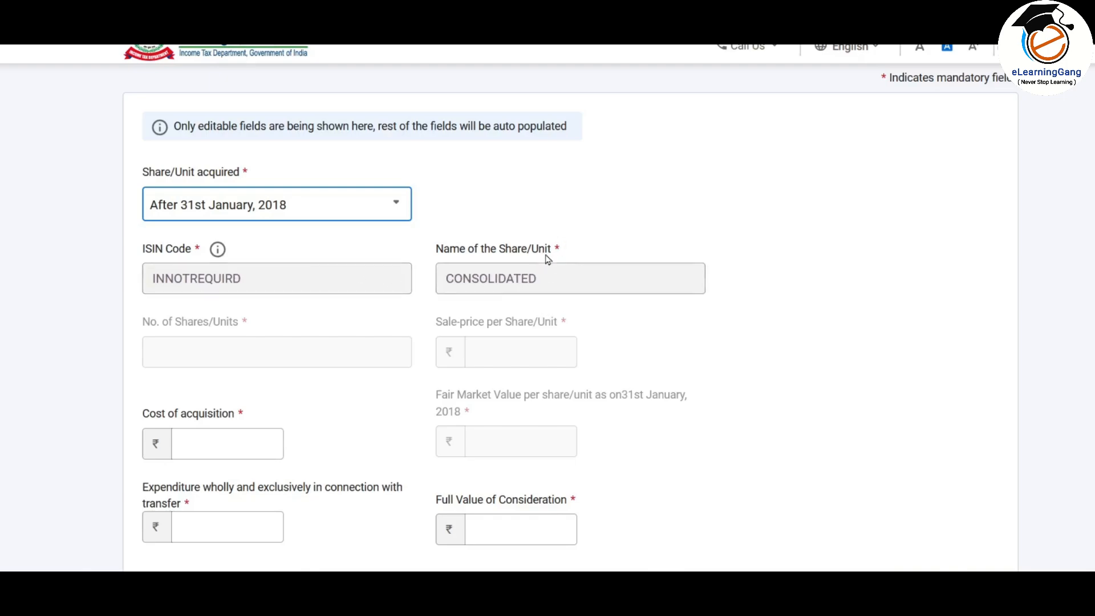
pyautogui.scroll(-2, 563, 215)
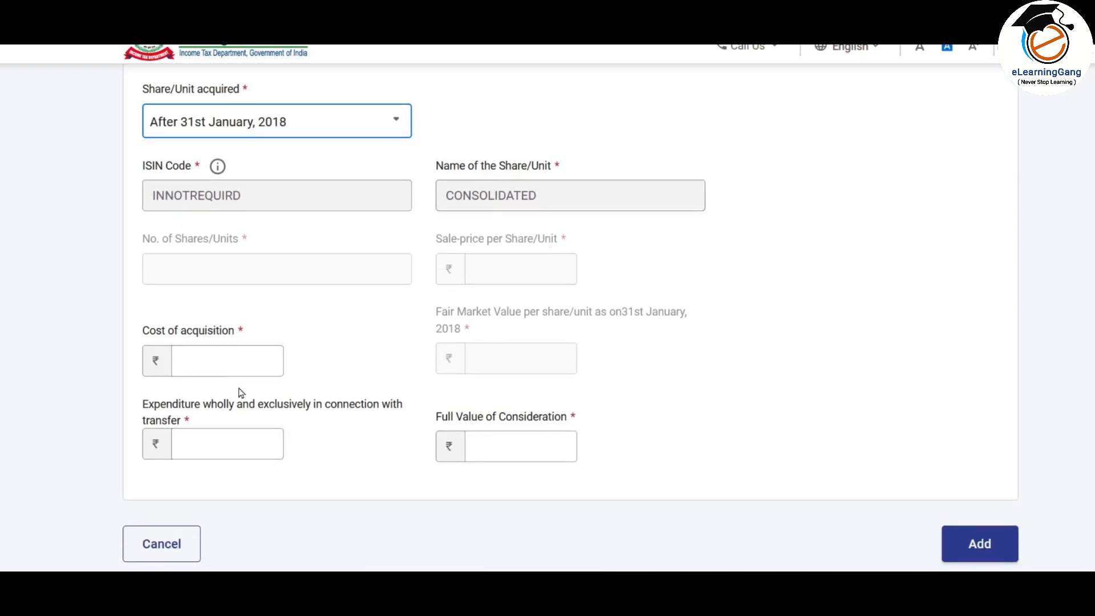
pyautogui.click(253, 359)
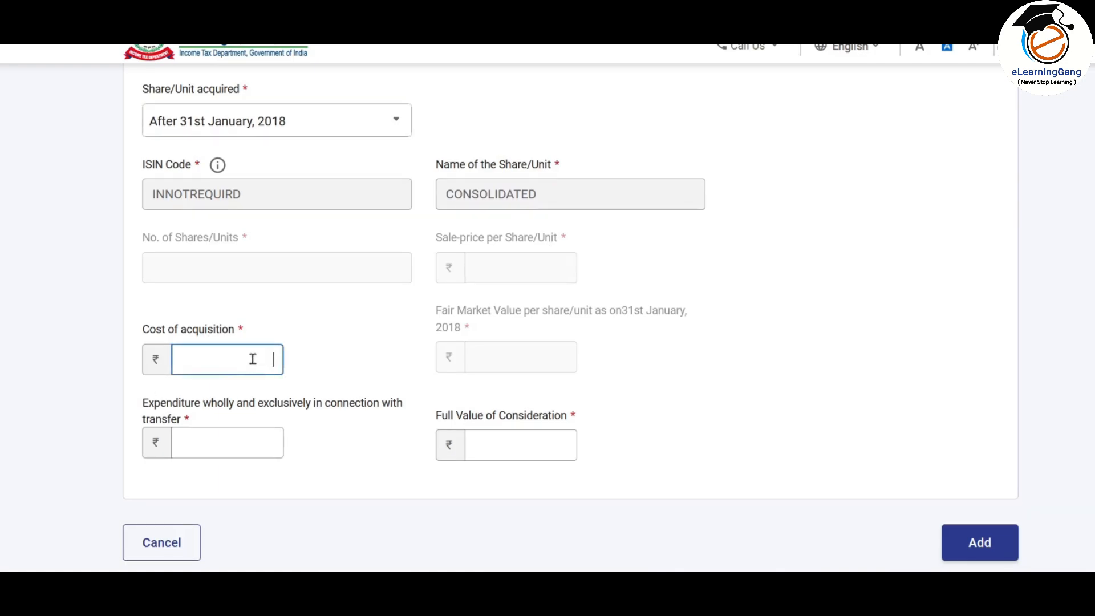
pyautogui.write('400000')
pyautogui.press('Tab')
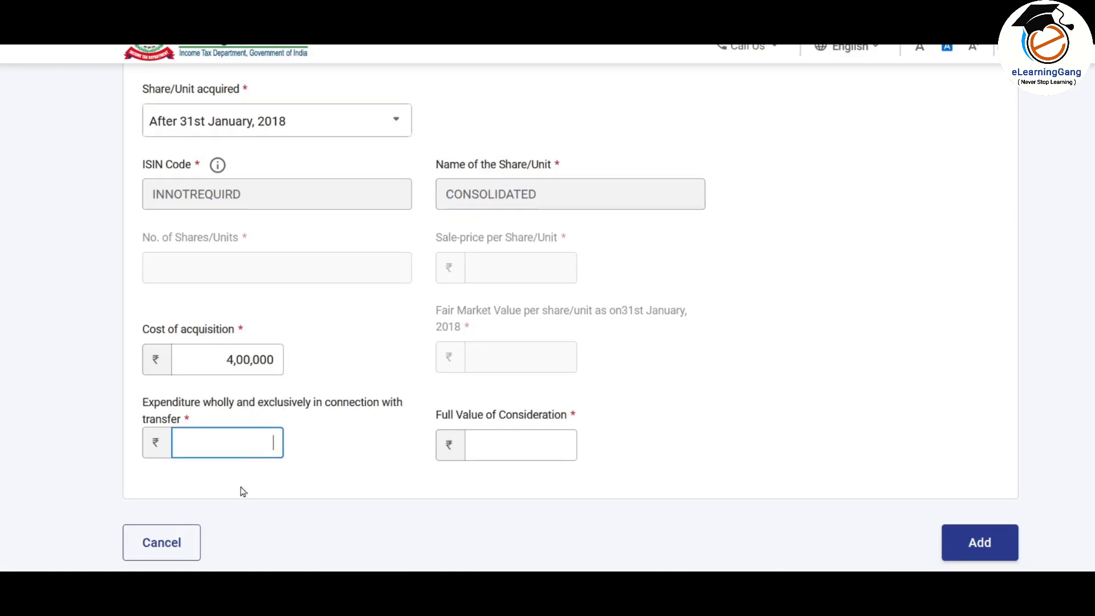
pyautogui.write('1000')
pyautogui.click(515, 443)
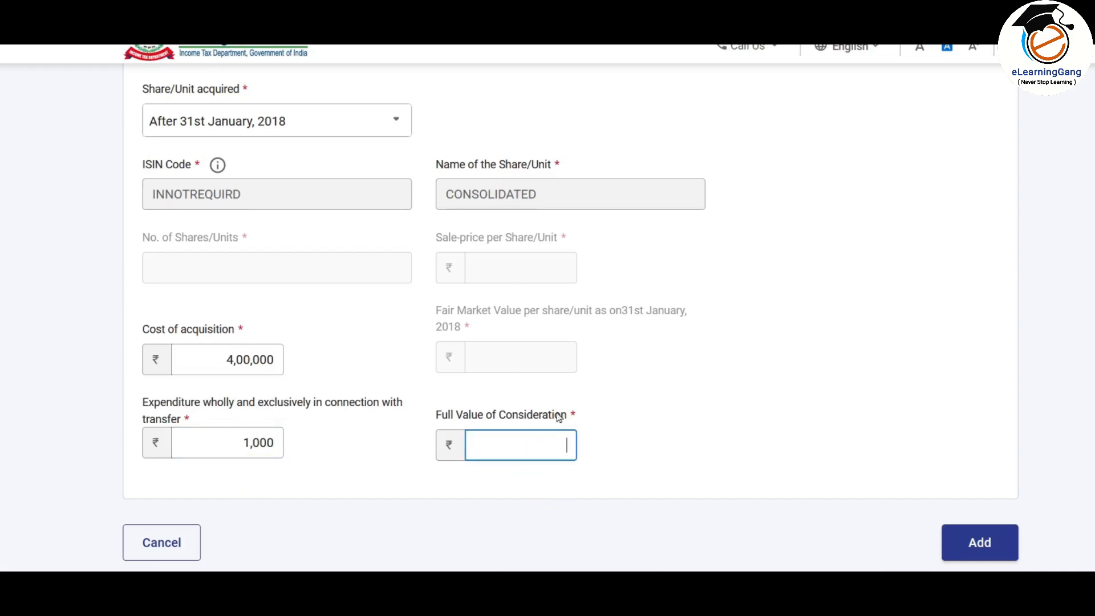
pyautogui.write('500000')
pyautogui.click(715, 445)
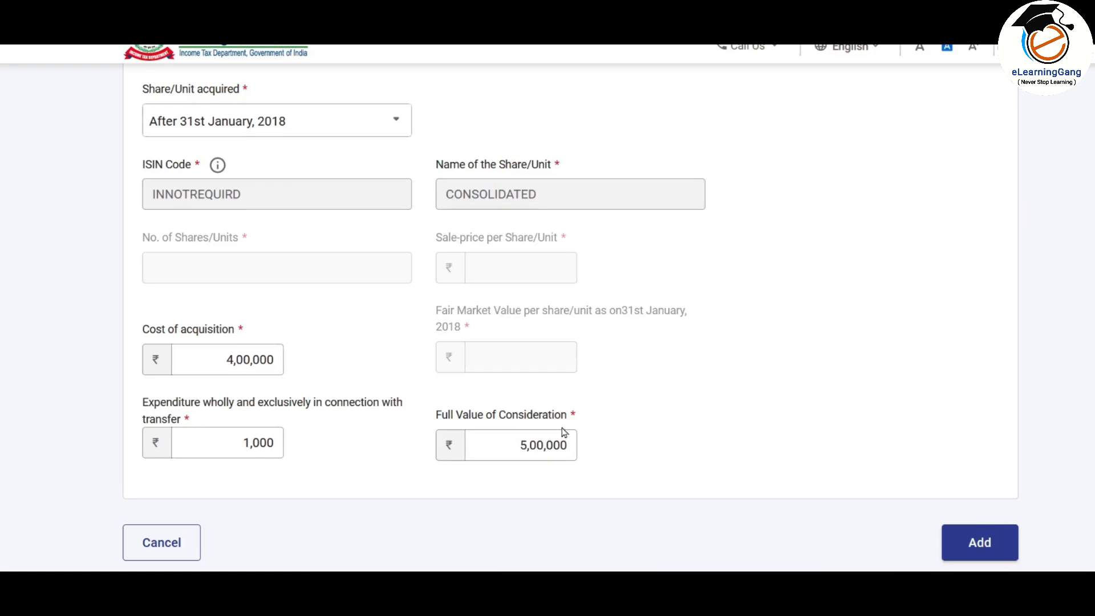
# Step: Add the CONSOLIDATED share entry to the table and confirm Schedule 112A
pyautogui.scroll(-2, 651, 360)
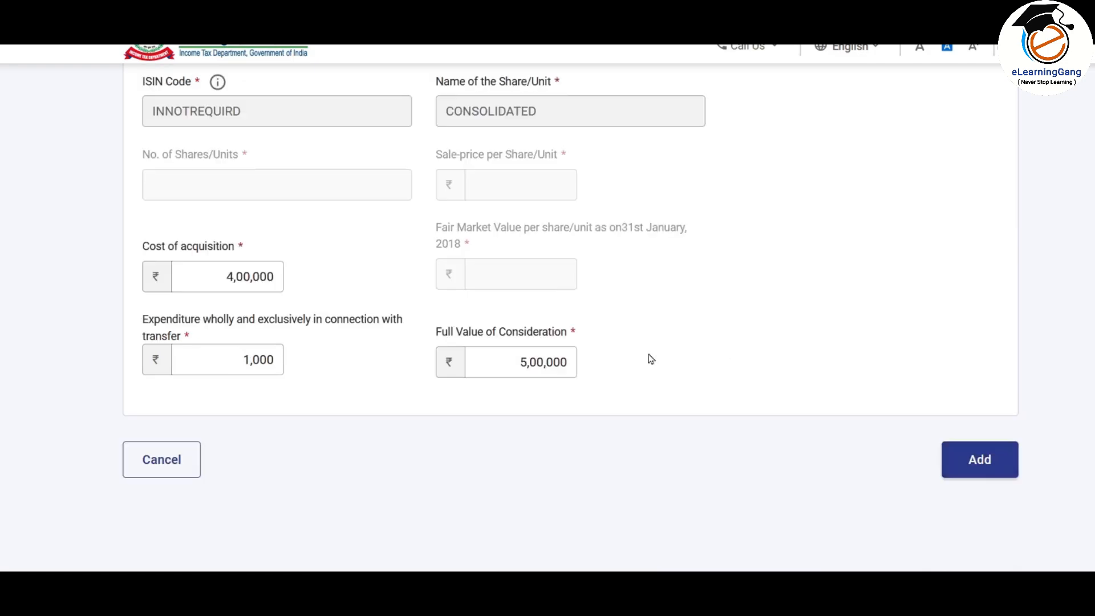
pyautogui.click(980, 461)
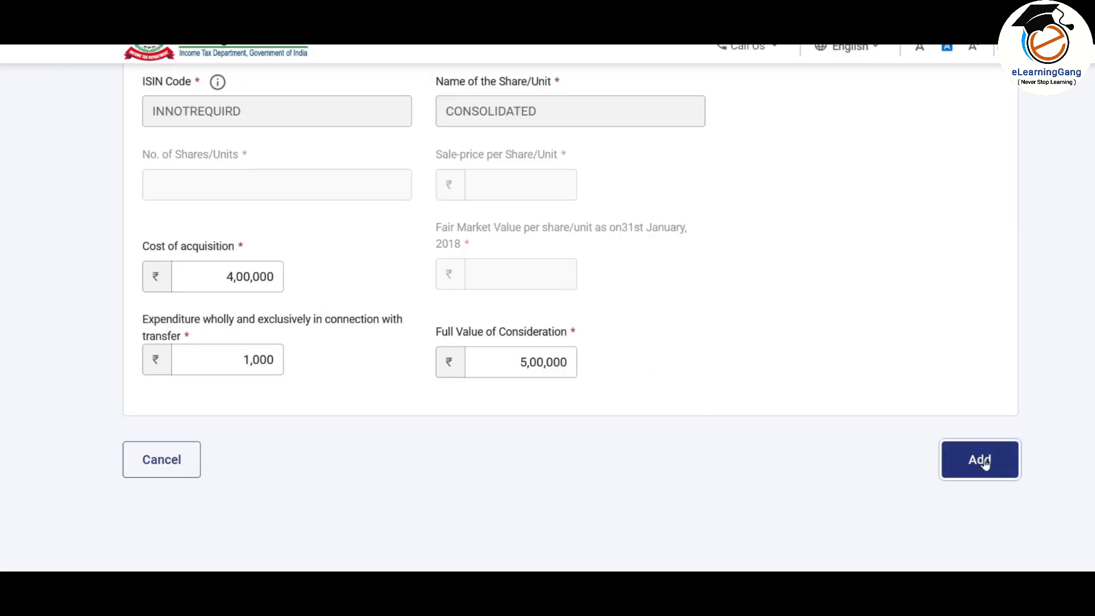
pyautogui.scroll(-4, 815, 278)
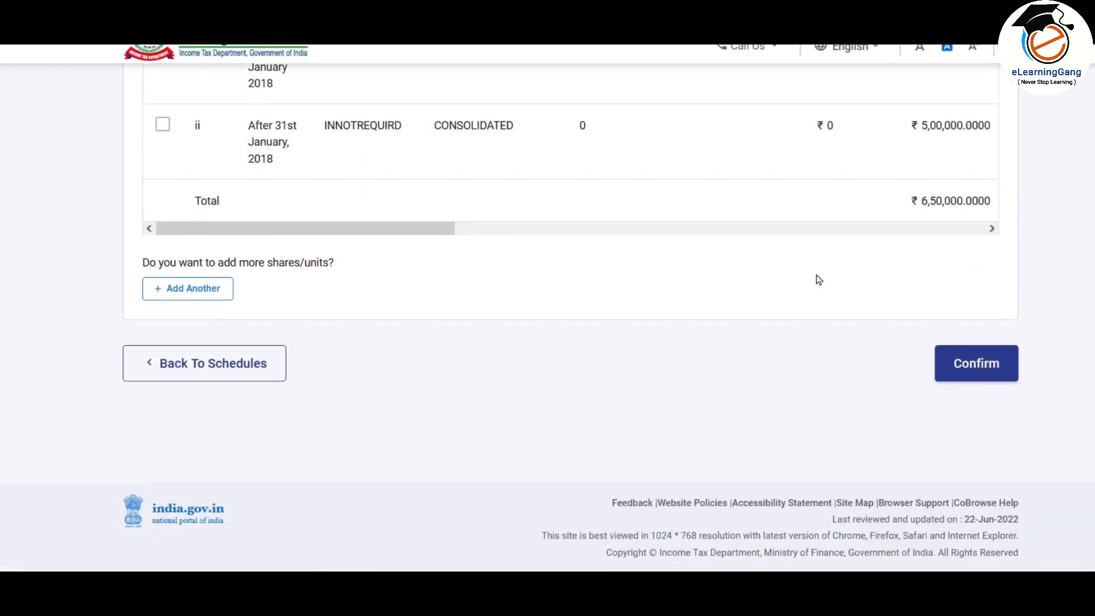
pyautogui.click(983, 368)
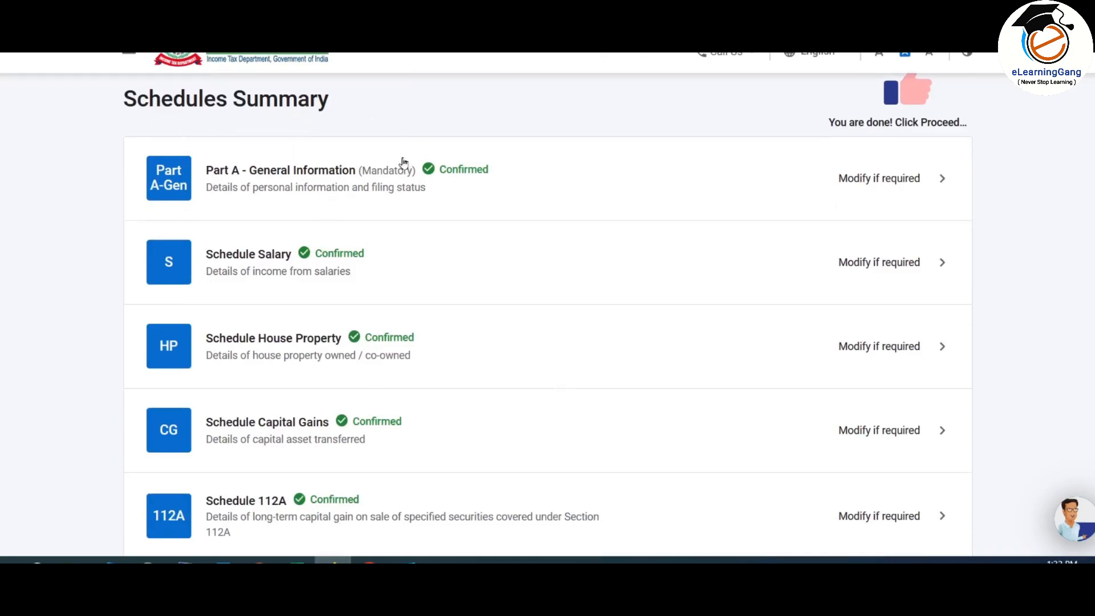
pyautogui.scroll(-3, 403, 163)
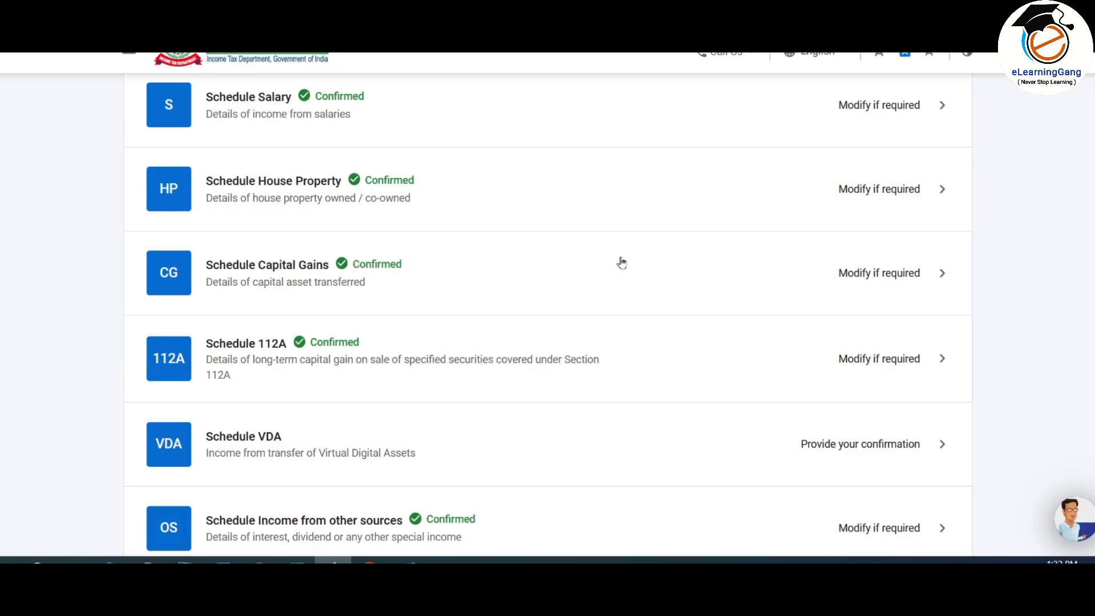
# Step: Review Schedule Capital Gains totals (1,28,000 long-term, 2,22,000 chargeable, ₹0 VDA) and confirm it
pyautogui.click(875, 277)
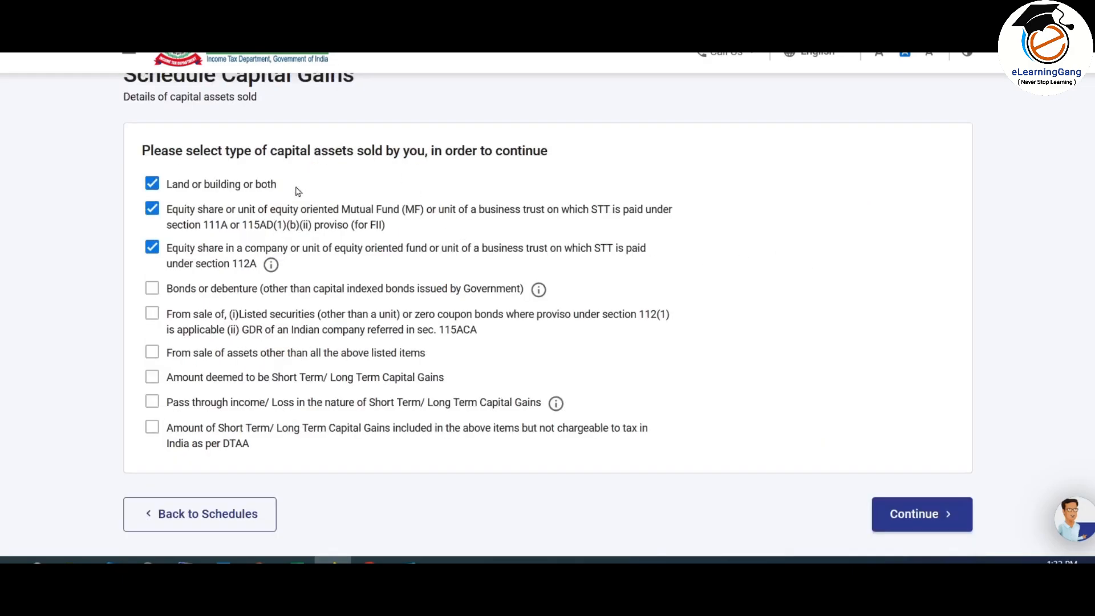
pyautogui.click(924, 514)
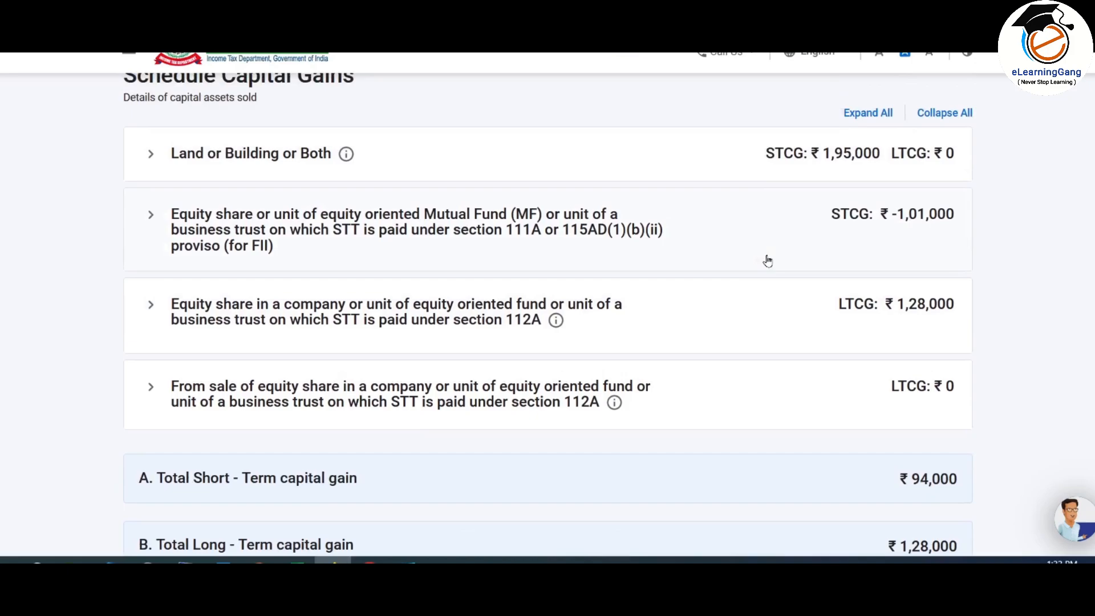
pyautogui.scroll(-2, 767, 260)
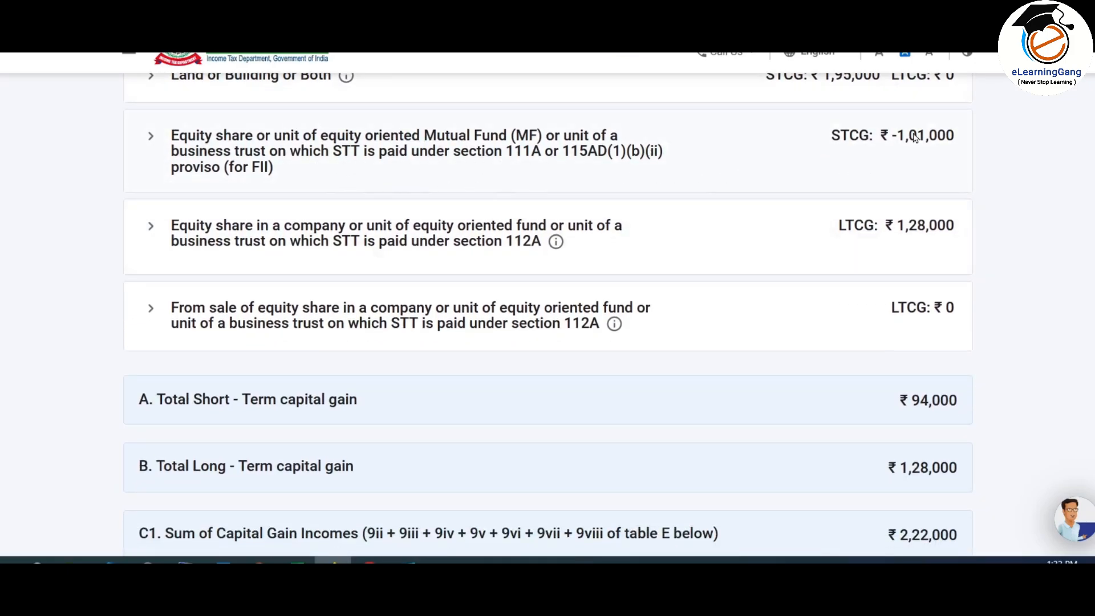
pyautogui.scroll(-2, 910, 142)
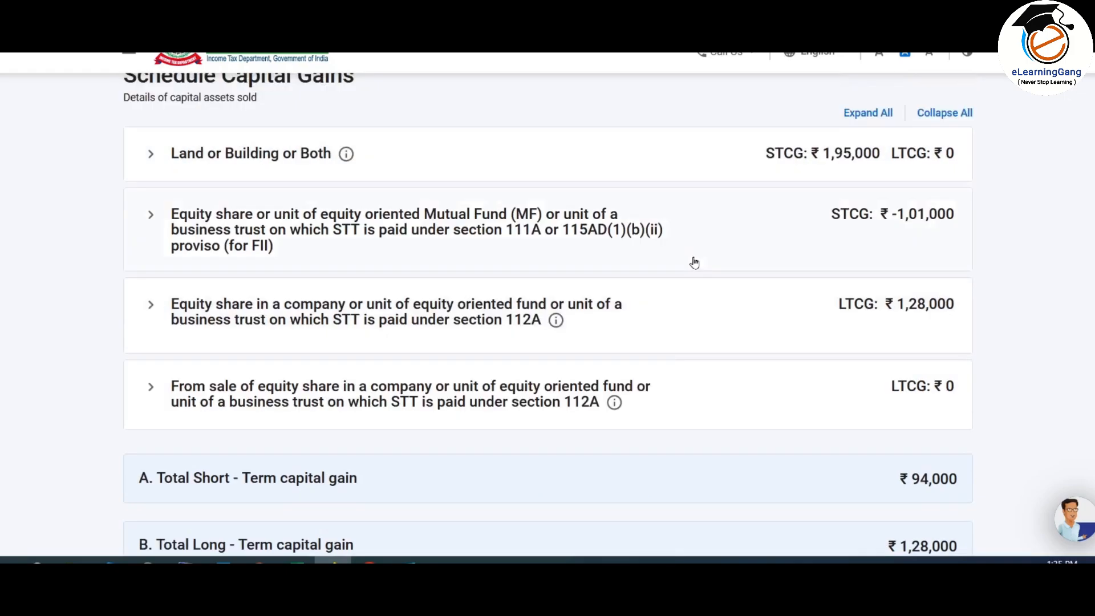
pyautogui.scroll(-8, 693, 262)
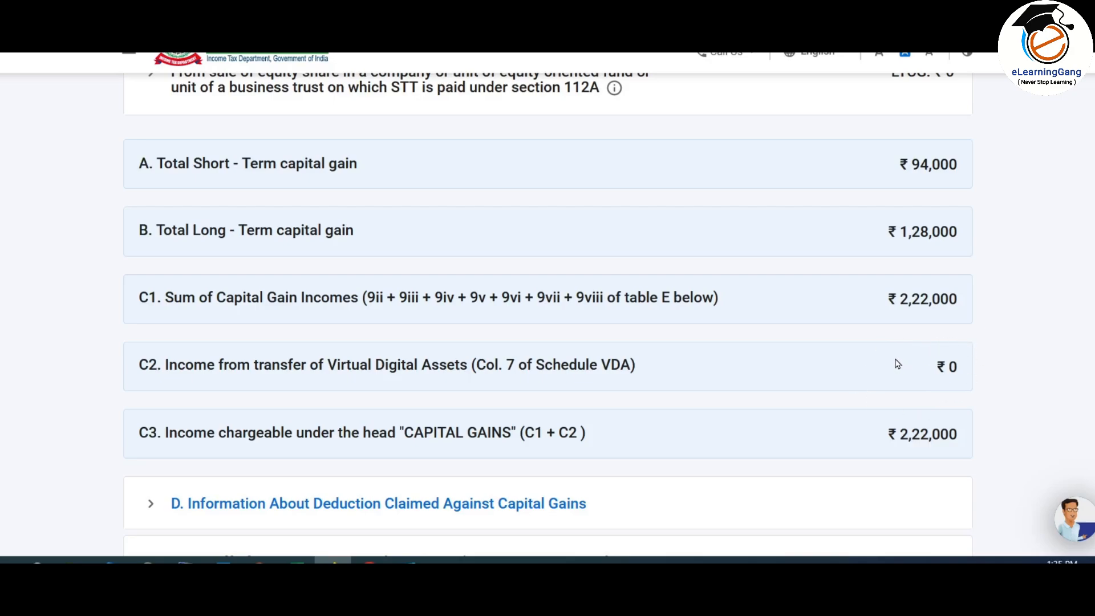
pyautogui.scroll(-3, 898, 364)
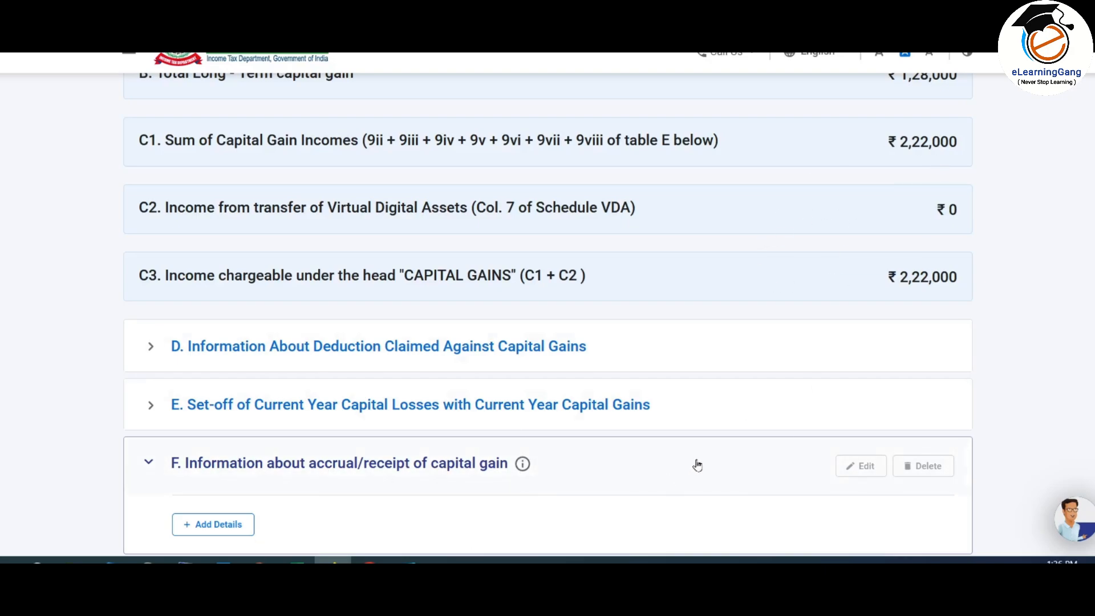
pyautogui.scroll(2, 929, 435)
pyautogui.scroll(-3, 928, 436)
pyautogui.scroll(-2, 928, 438)
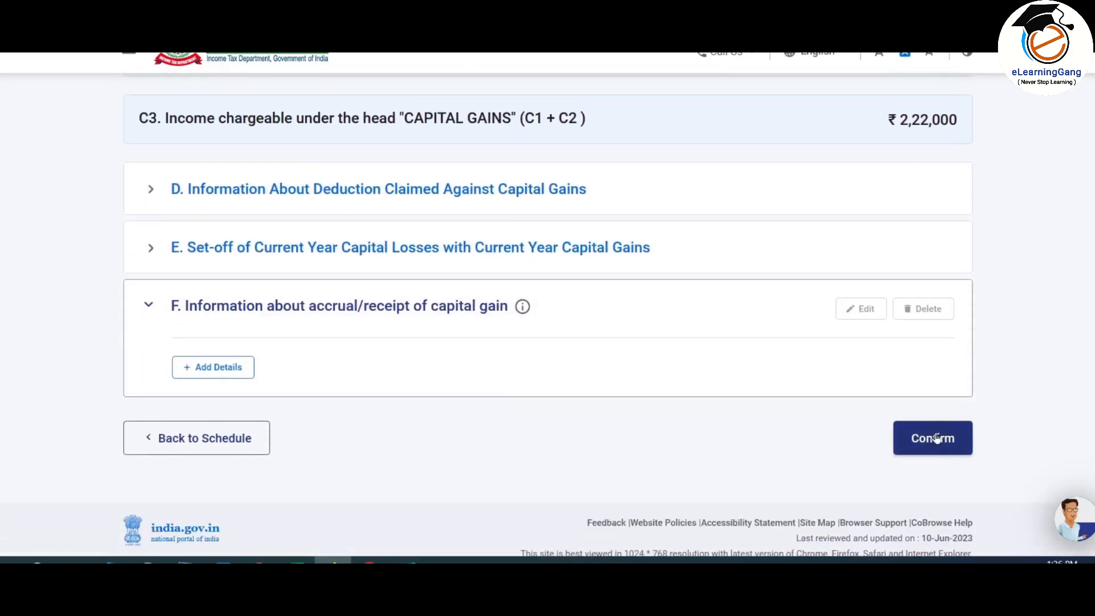
pyautogui.click(938, 438)
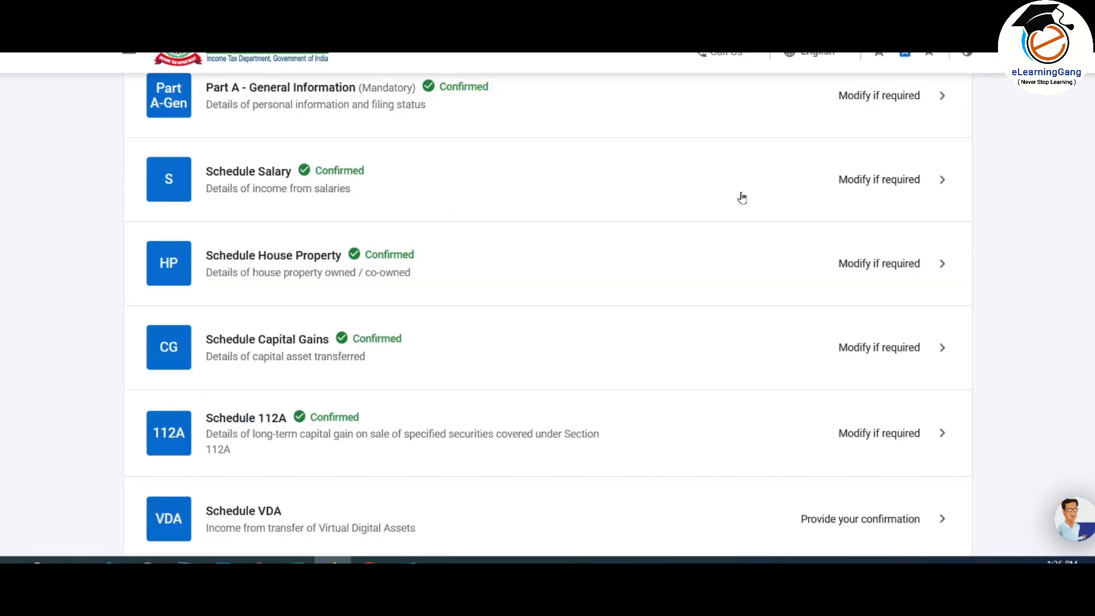
# Step: Open Schedule VDA and start a new Virtual Digital Asset entry form
pyautogui.scroll(-1, 539, 275)
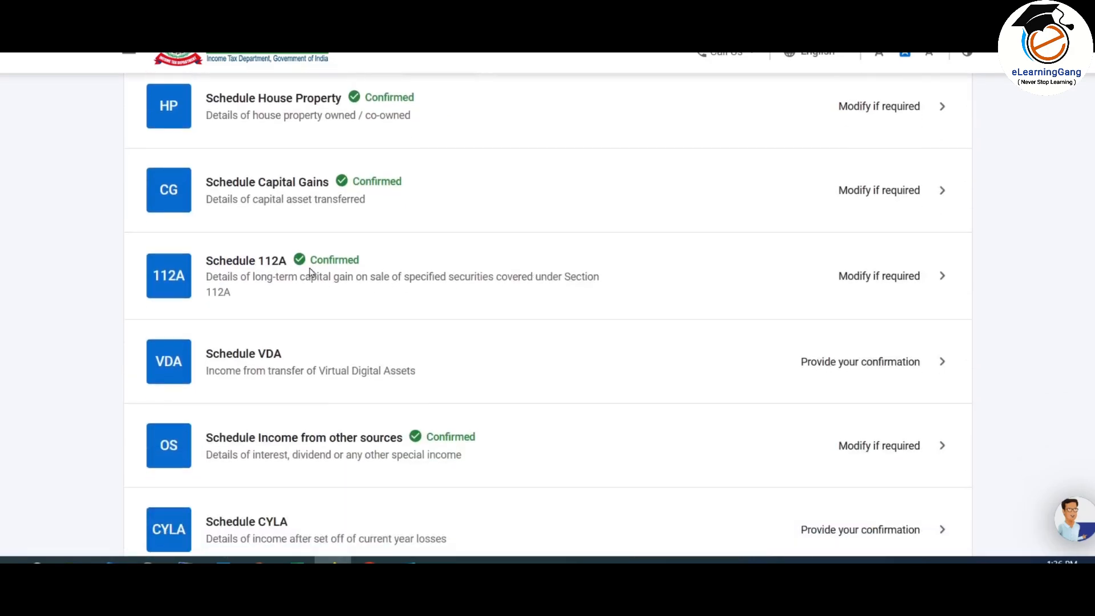
pyautogui.scroll(-1, 568, 274)
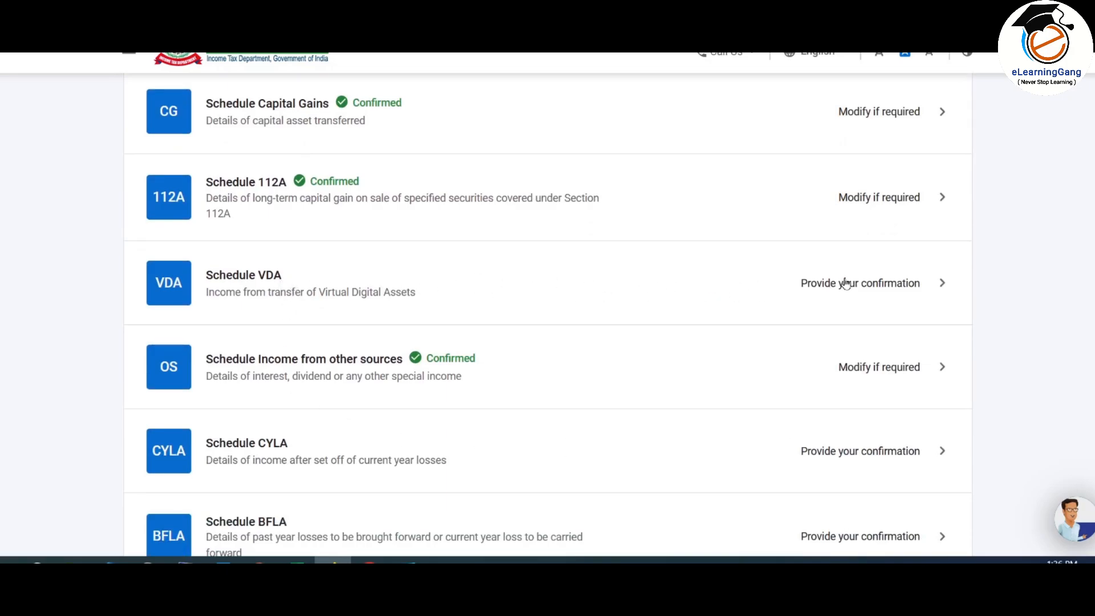
pyautogui.click(740, 290)
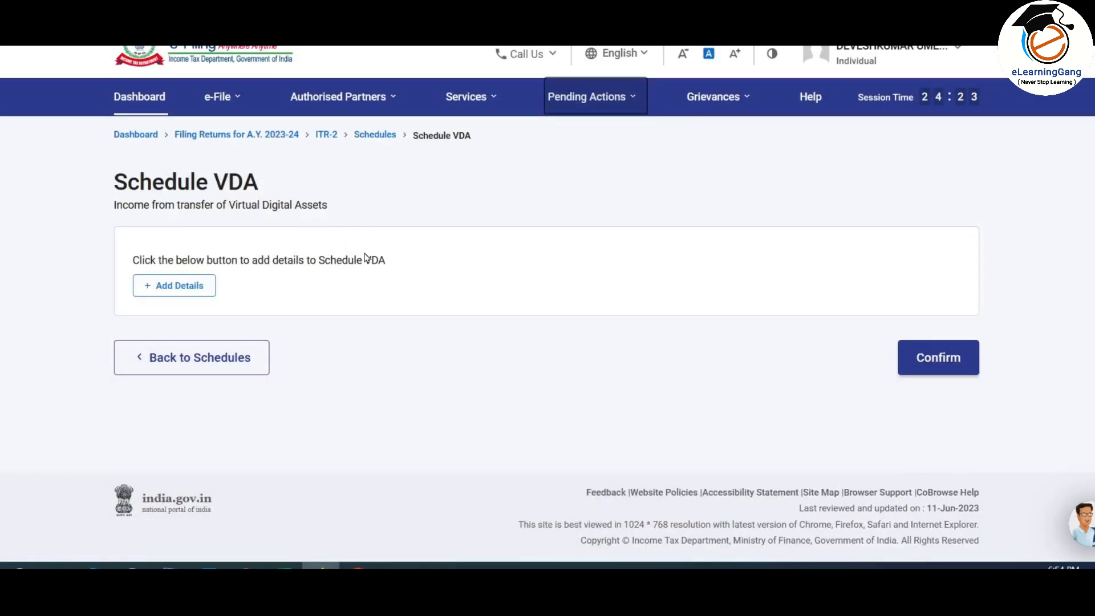
pyautogui.click(189, 291)
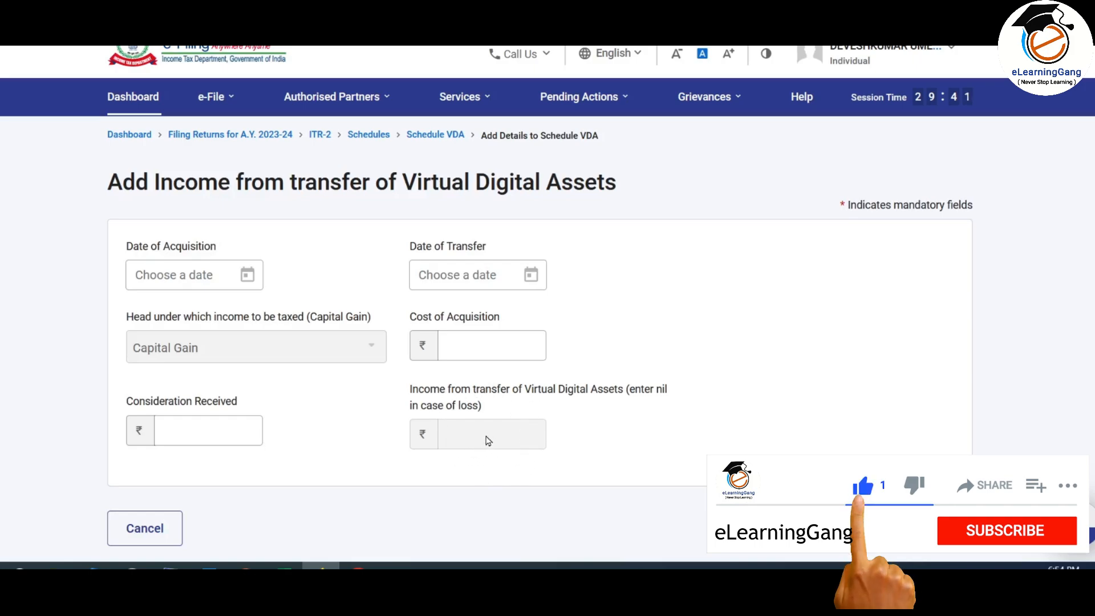
# Step: On Excel's VDA sheet, review the BTC, ETH and MATIC dates, values, expenses and P/L
pyautogui.click(284, 567)
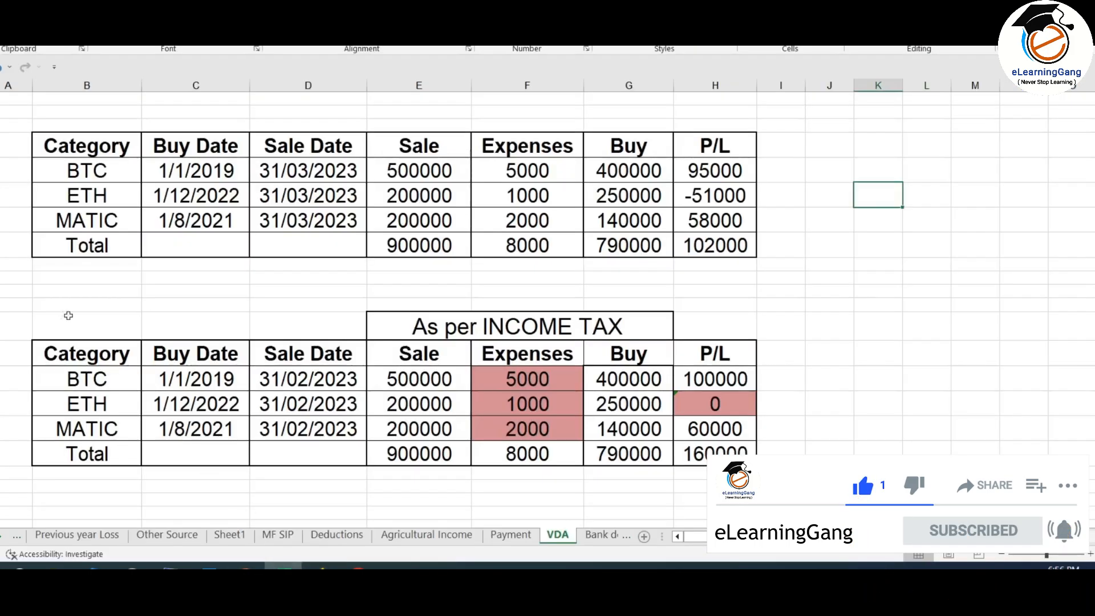
pyautogui.click(115, 174)
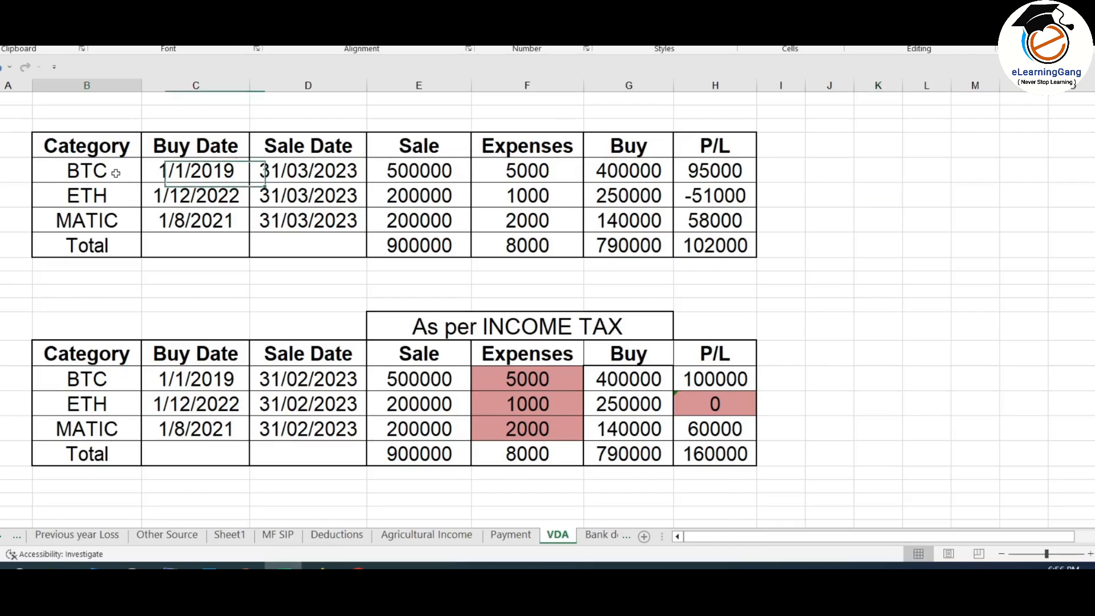
pyautogui.click(125, 197)
pyautogui.click(135, 216)
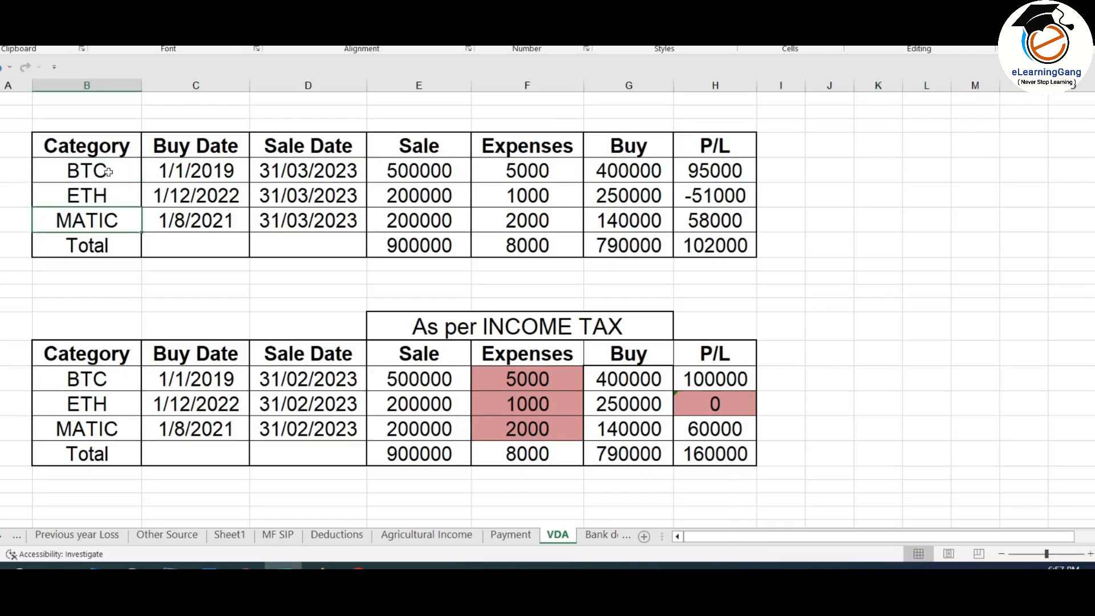
pyautogui.moveTo(216, 166); pyautogui.dragTo(205, 221)
pyautogui.moveTo(330, 166); pyautogui.dragTo(345, 226)
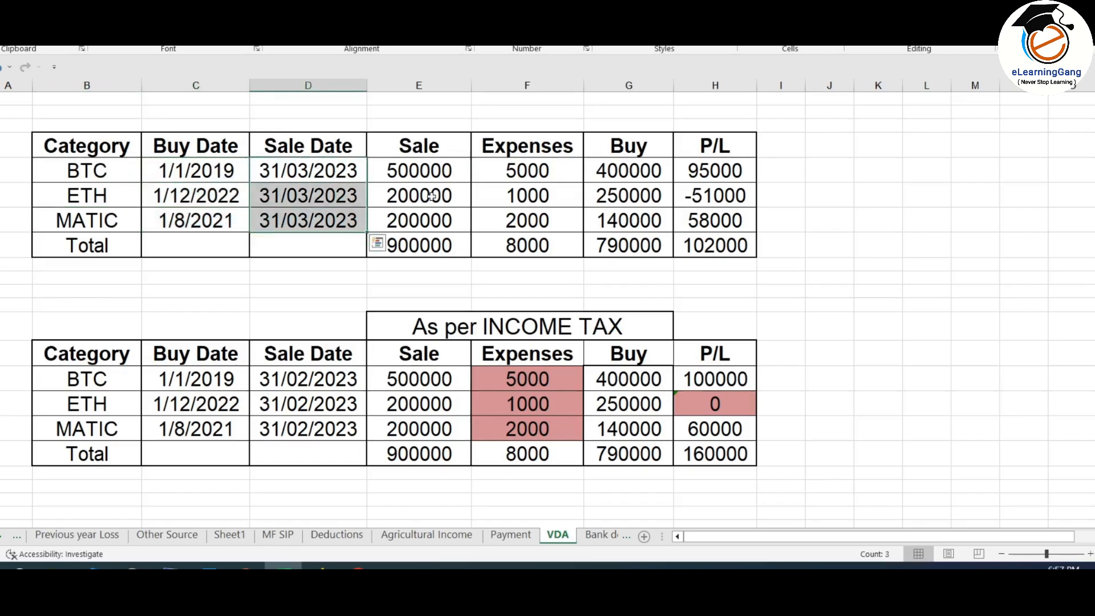
pyautogui.moveTo(433, 164); pyautogui.dragTo(452, 223)
pyautogui.moveTo(516, 173); pyautogui.dragTo(531, 226)
pyautogui.moveTo(632, 169); pyautogui.dragTo(656, 226)
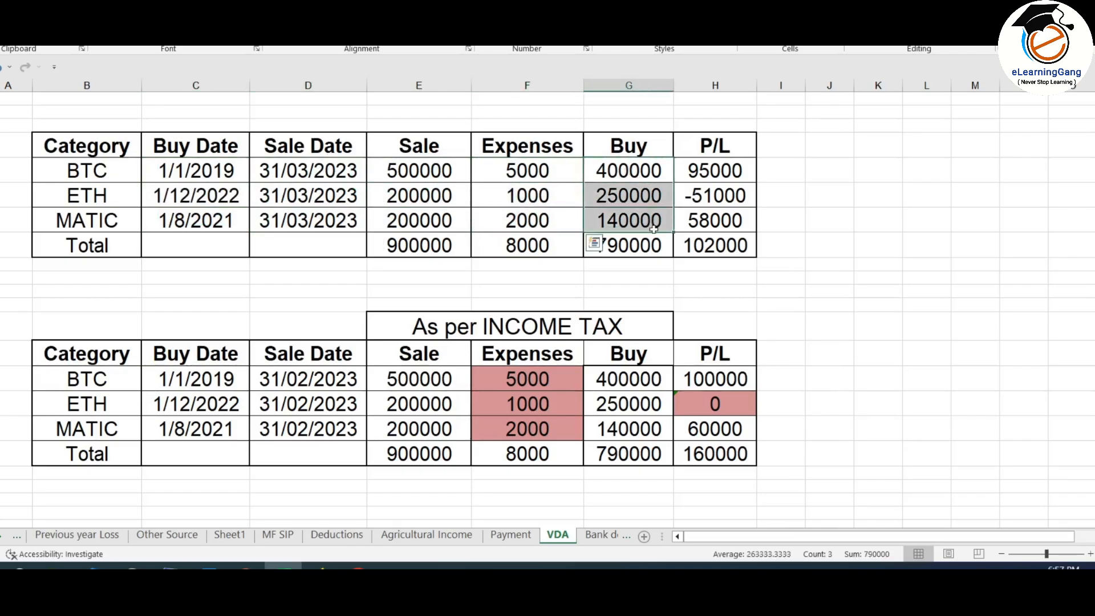
pyautogui.moveTo(742, 166); pyautogui.dragTo(744, 223)
pyautogui.click(743, 217)
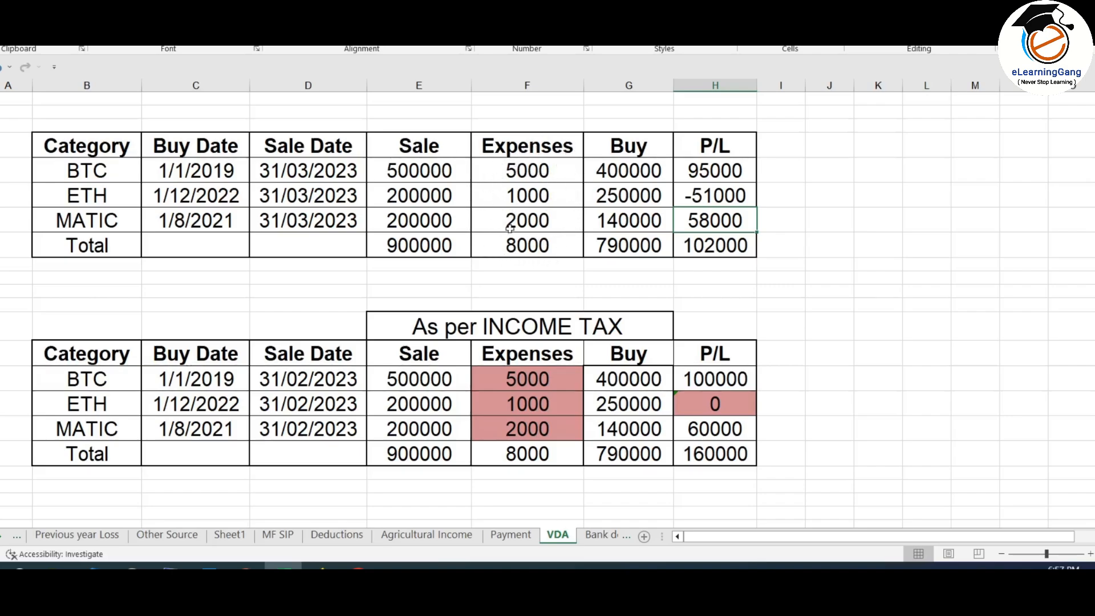
# Step: Compare Expenses and P/L totals with the As per INCOME TAX table, noting ETH -51000 versus 0
pyautogui.scroll(1, 536, 246)
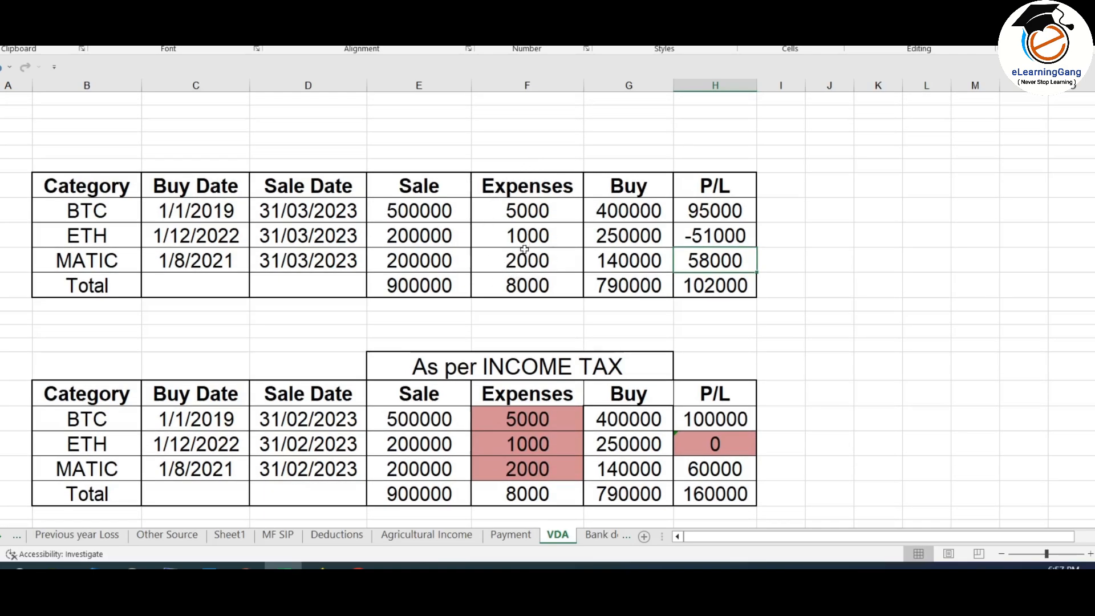
pyautogui.scroll(-1, 536, 221)
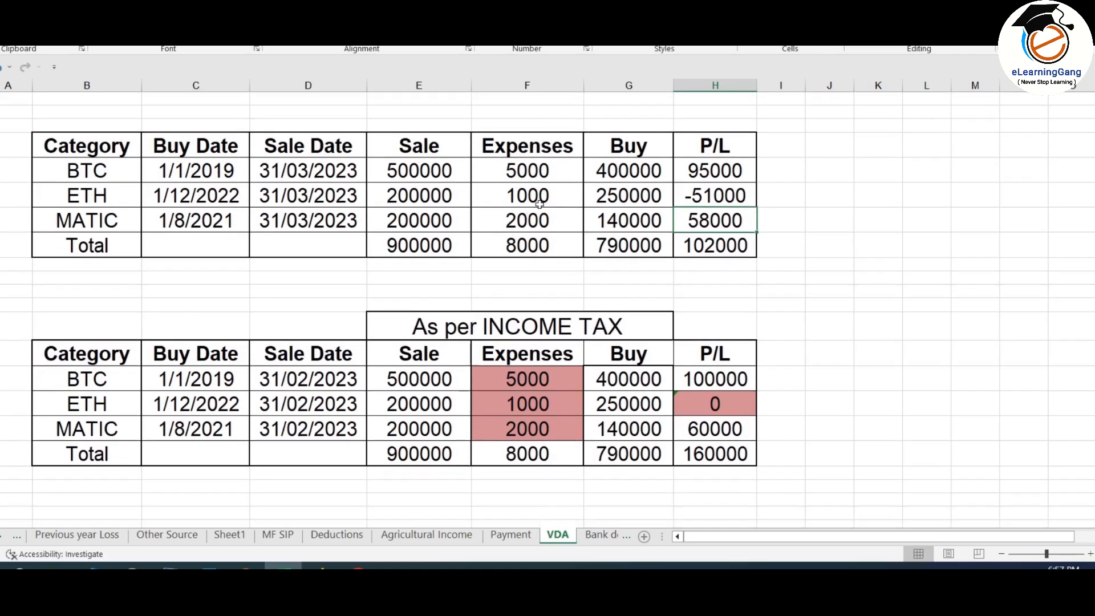
pyautogui.moveTo(531, 167); pyautogui.dragTo(528, 245)
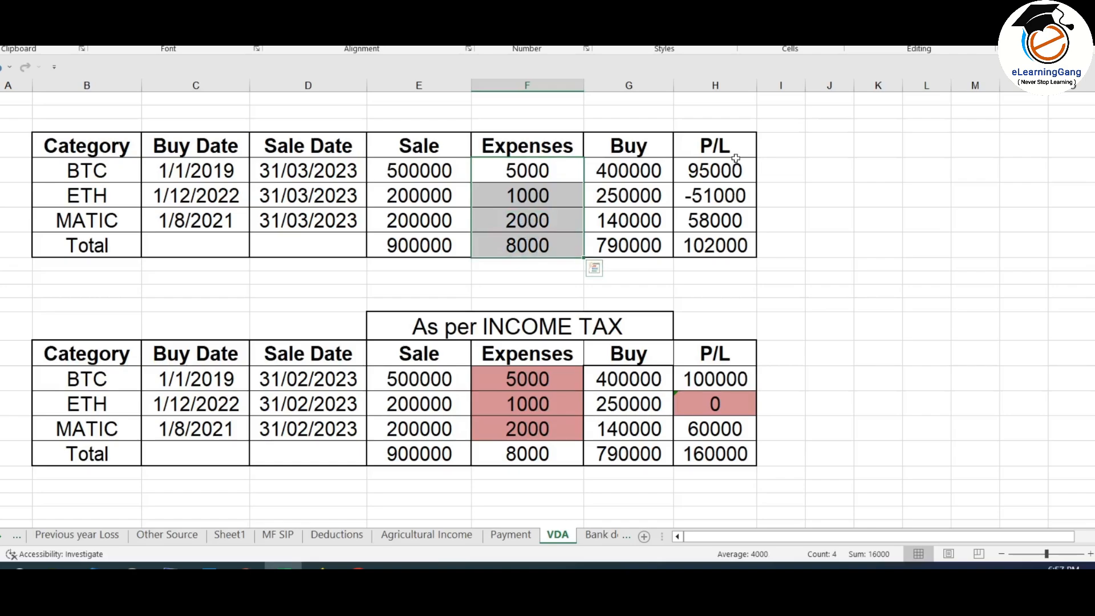
pyautogui.moveTo(732, 168); pyautogui.dragTo(717, 245)
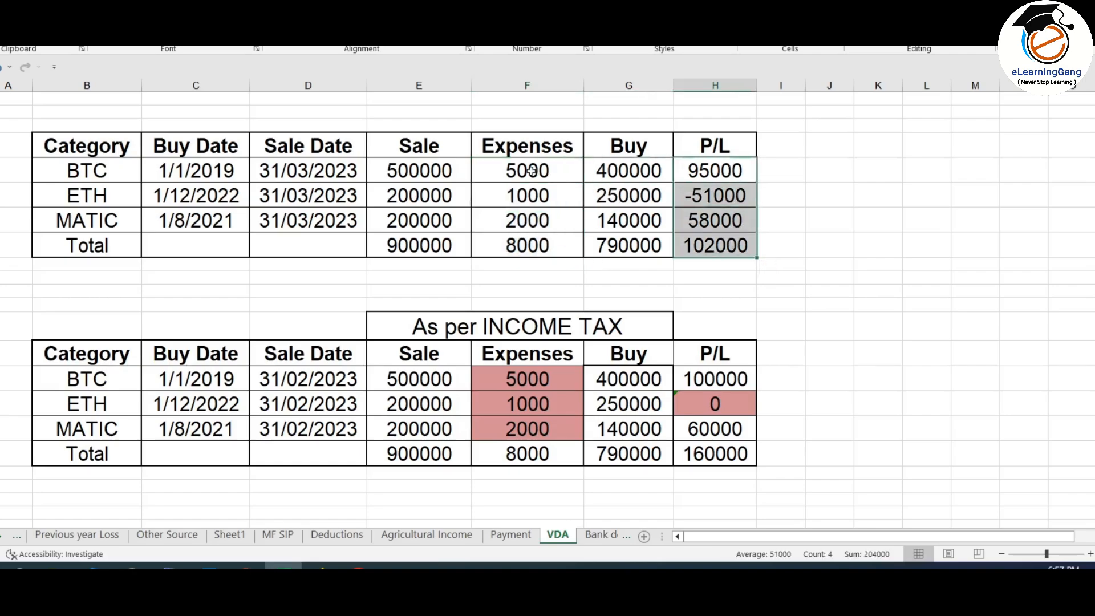
pyautogui.click(531, 171)
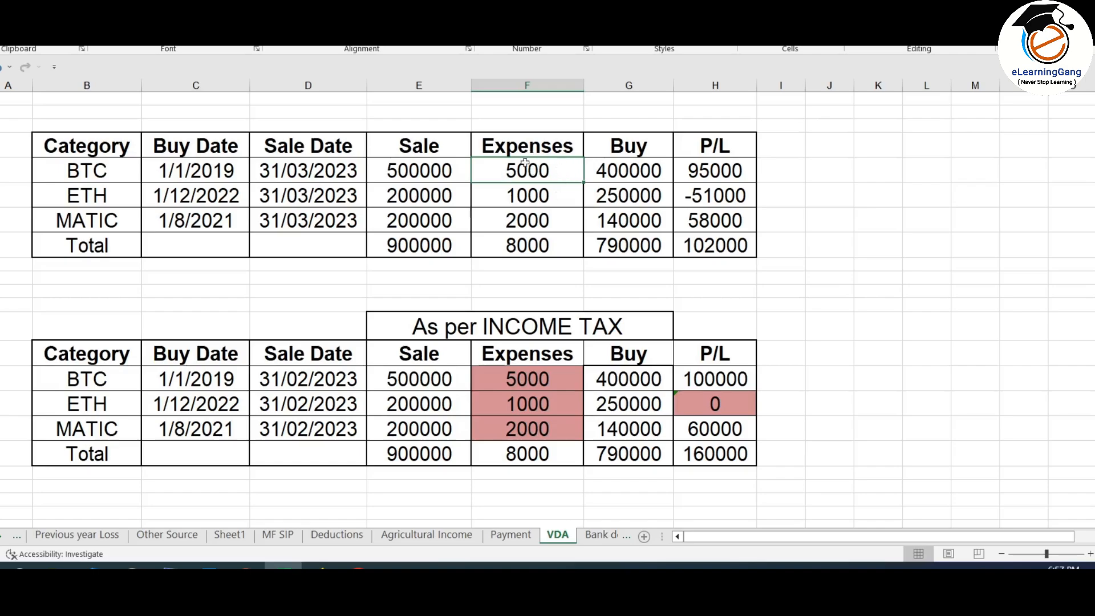
pyautogui.moveTo(523, 165); pyautogui.dragTo(533, 240)
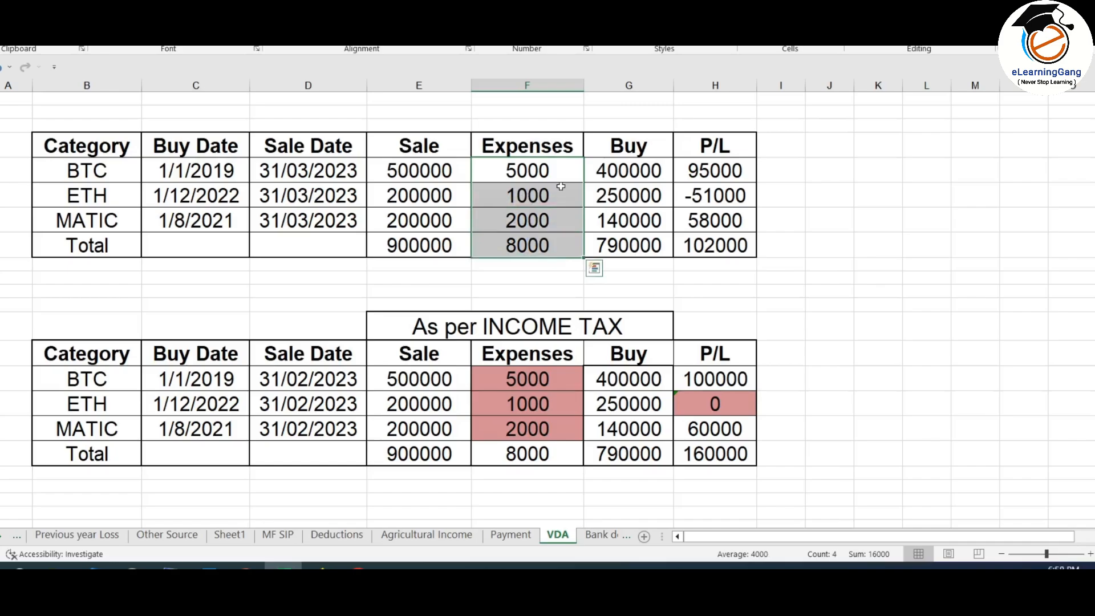
pyautogui.scroll(-1, 561, 186)
pyautogui.moveTo(554, 341); pyautogui.dragTo(568, 386)
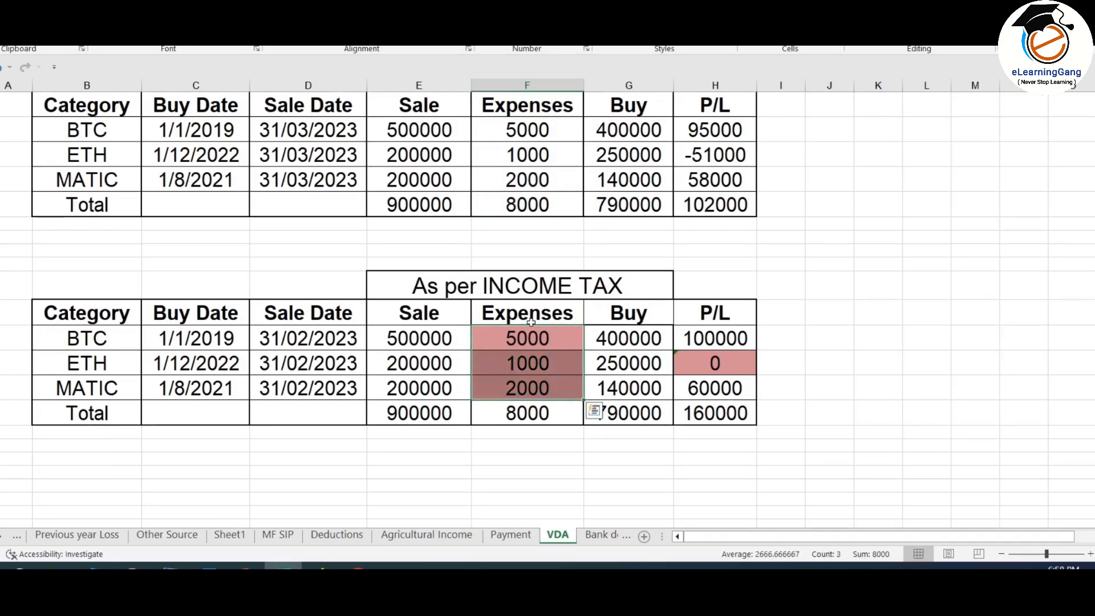
pyautogui.scroll(1, 558, 170)
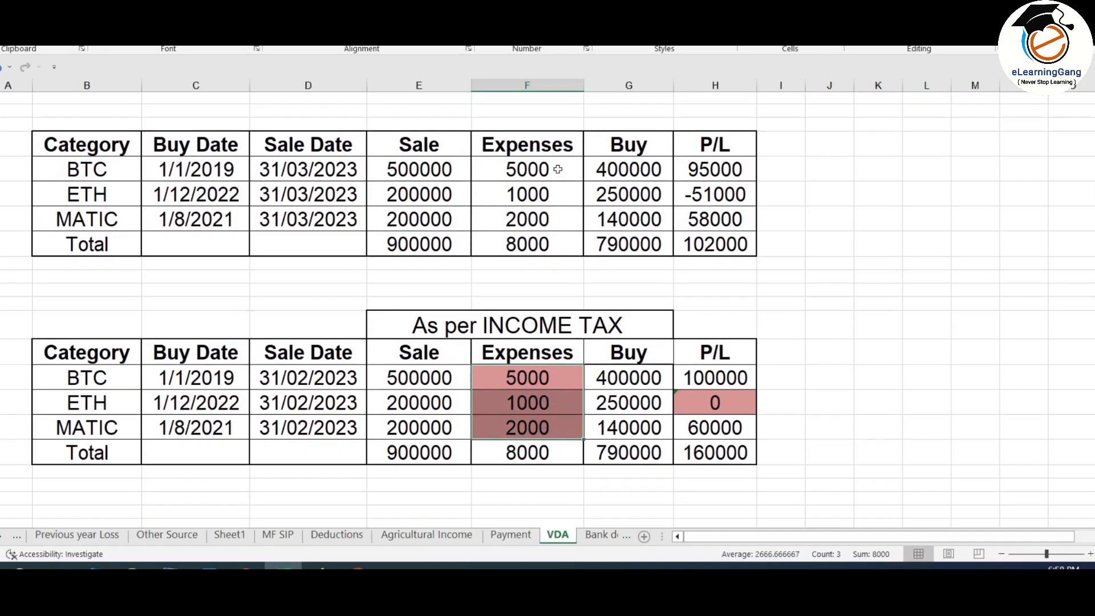
pyautogui.click(730, 198)
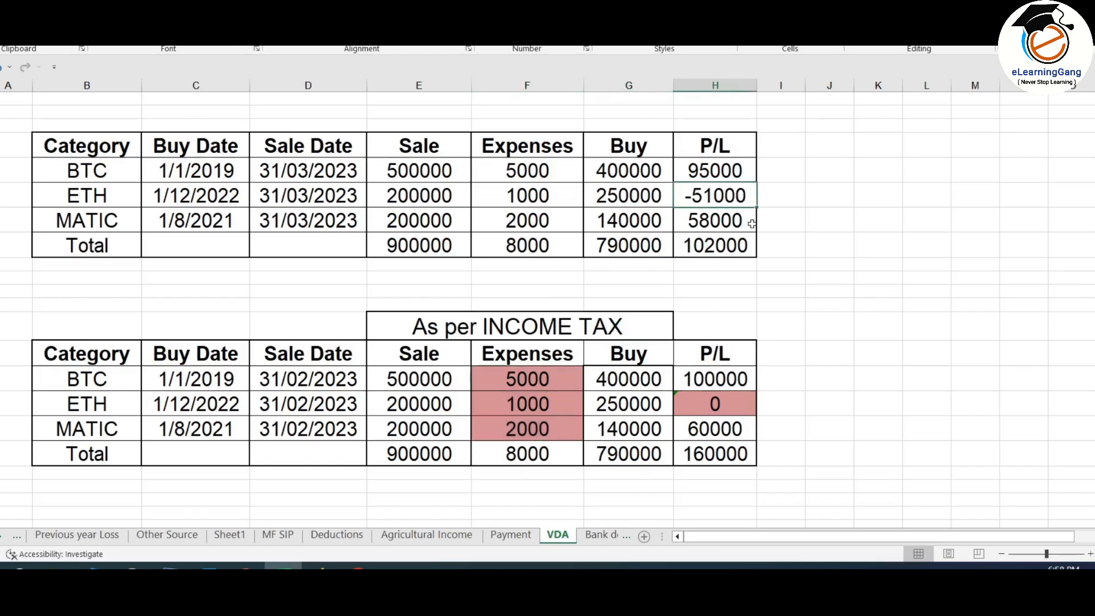
pyautogui.scroll(-1, 723, 369)
pyautogui.click(720, 365)
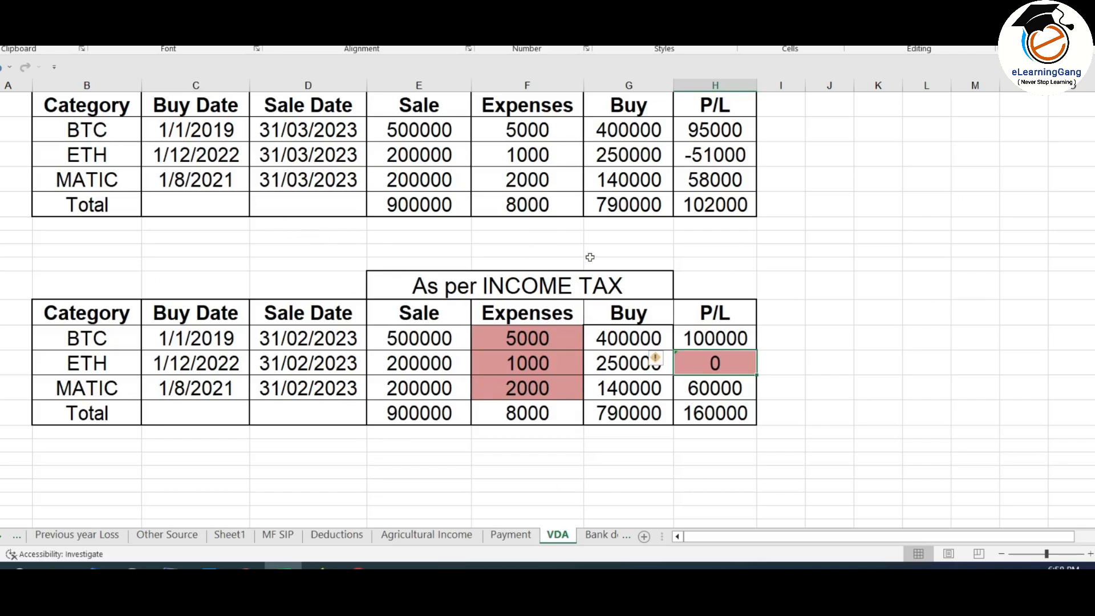
pyautogui.click(86, 130)
# Step: Add a VDA entry dated 01-Jan-2019 to 31-Mar-2023 with cost ₹4,00,000 and consideration ₹5,00,000
pyautogui.click(321, 566)
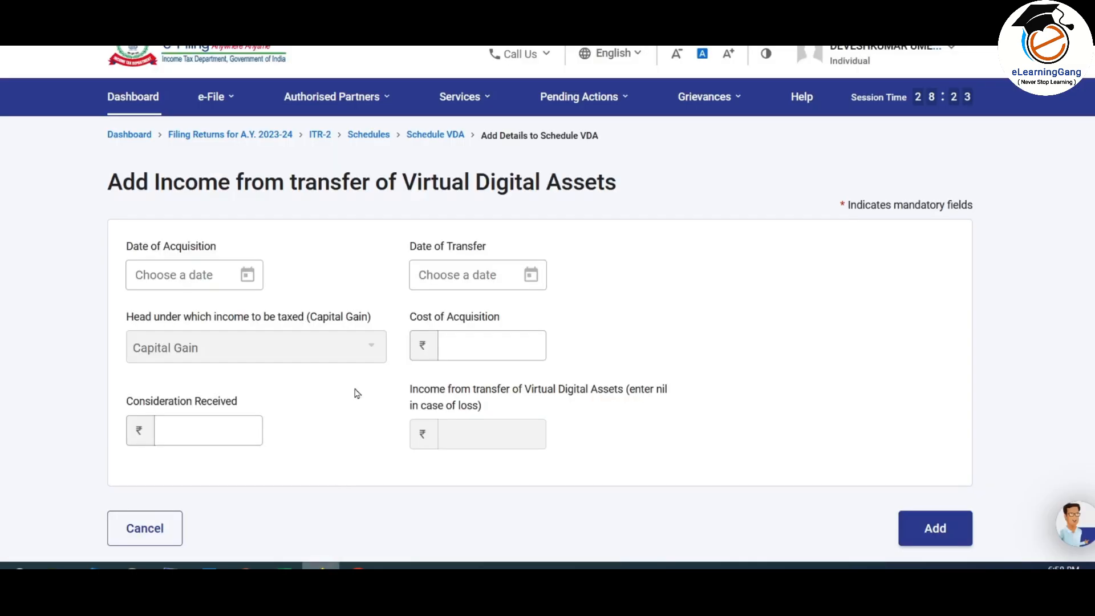
pyautogui.click(247, 278)
pyautogui.click(147, 47)
pyautogui.click(188, 48)
pyautogui.click(157, 71)
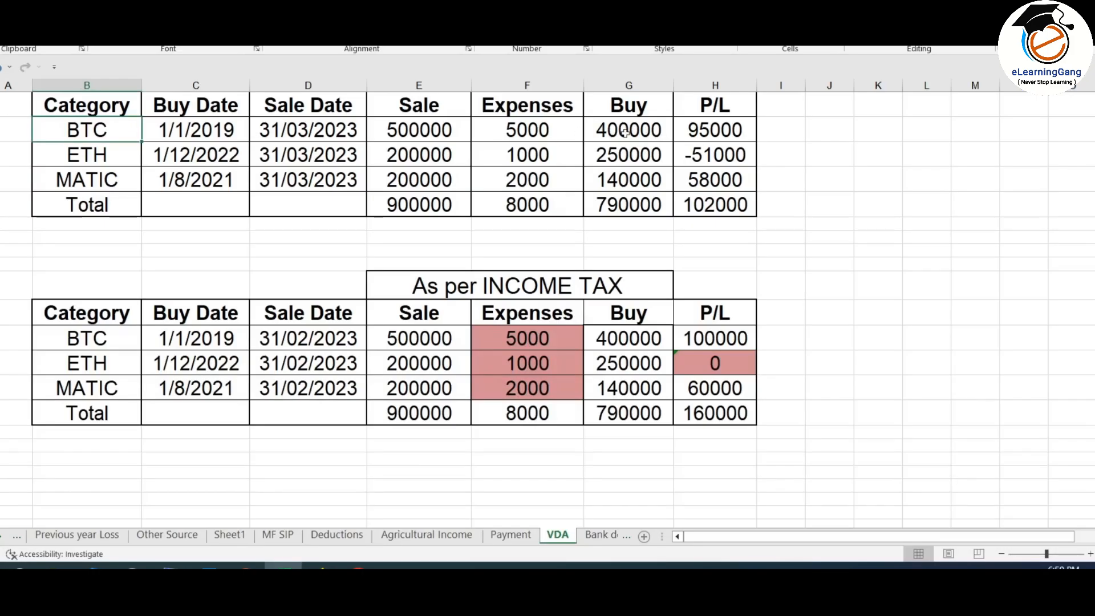
pyautogui.write('400000')
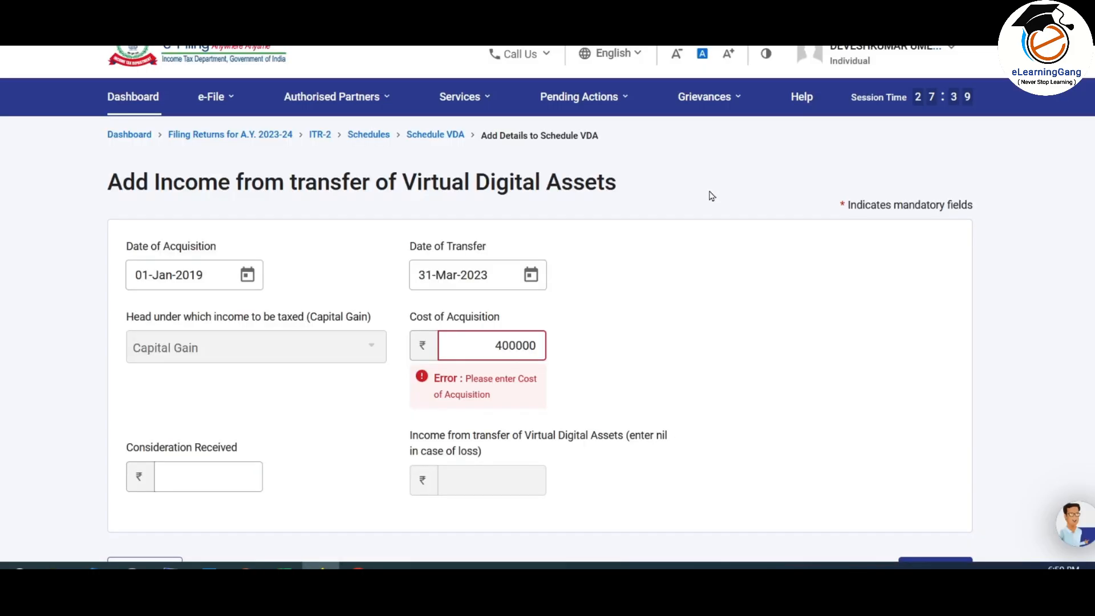
pyautogui.click(409, 385)
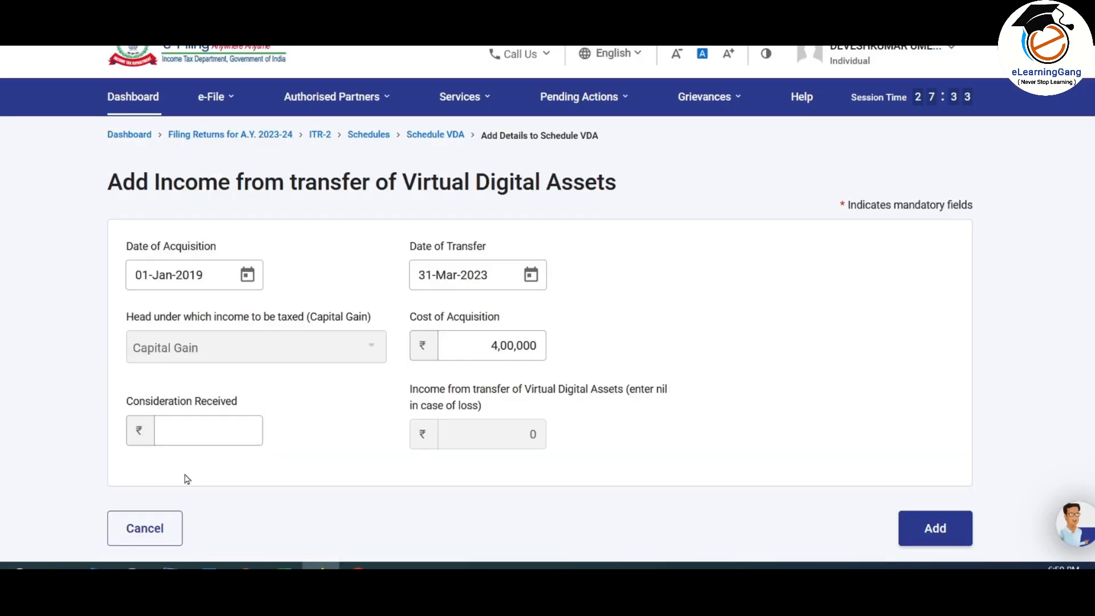
pyautogui.click(220, 431)
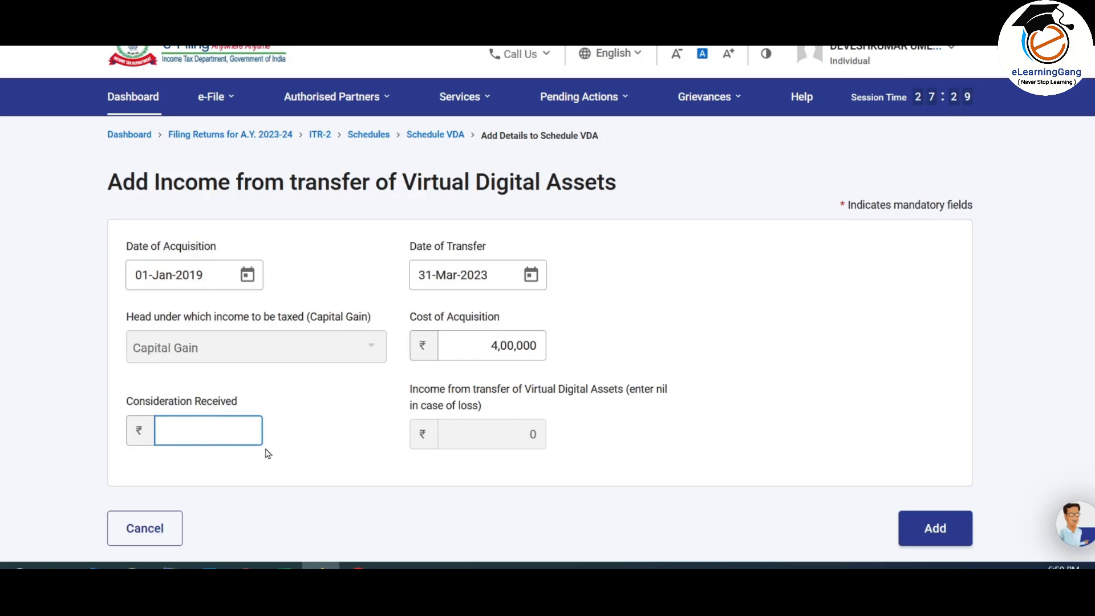
pyautogui.write('500000')
pyautogui.click(301, 452)
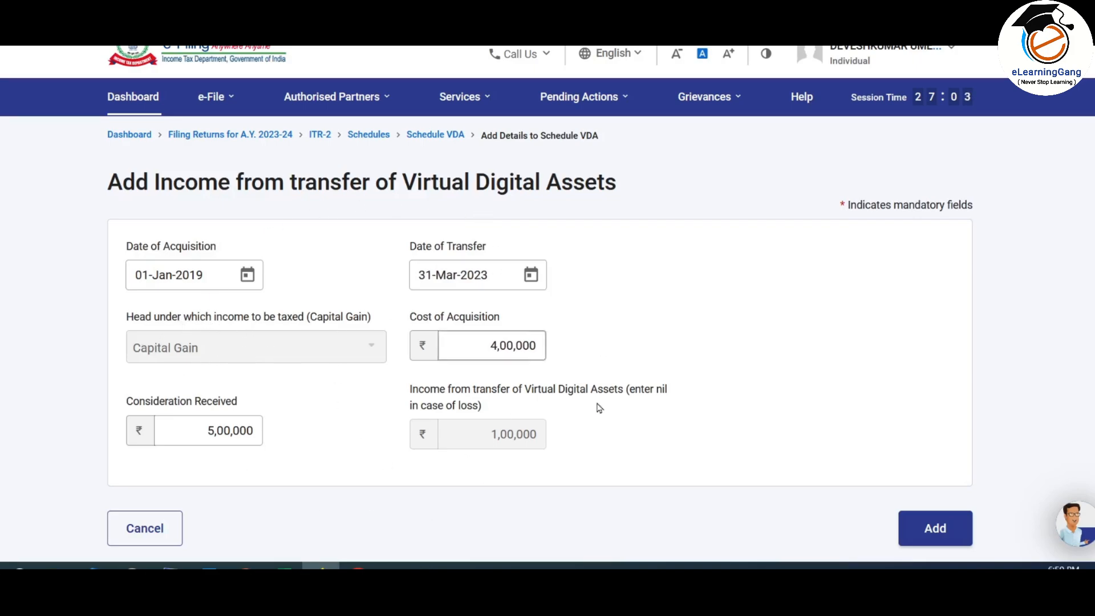
pyautogui.click(945, 530)
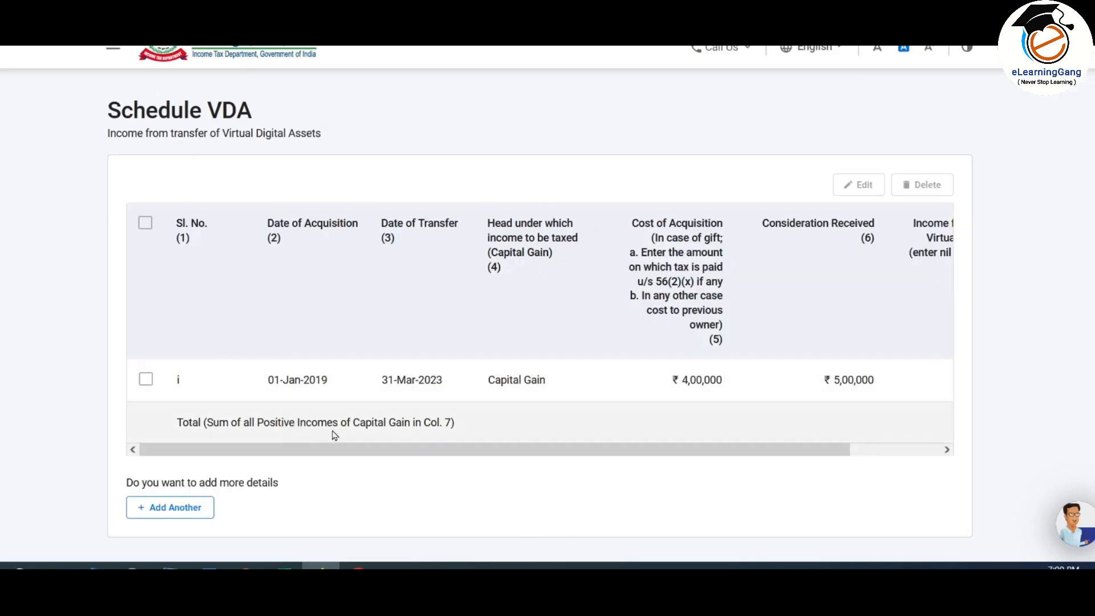
# Step: Add a second VDA row dated 01-Dec-2022 to 31-Mar-2023, cost ₹2,50,000, consideration ₹2,00,000
pyautogui.moveTo(741, 455); pyautogui.dragTo(898, 456)
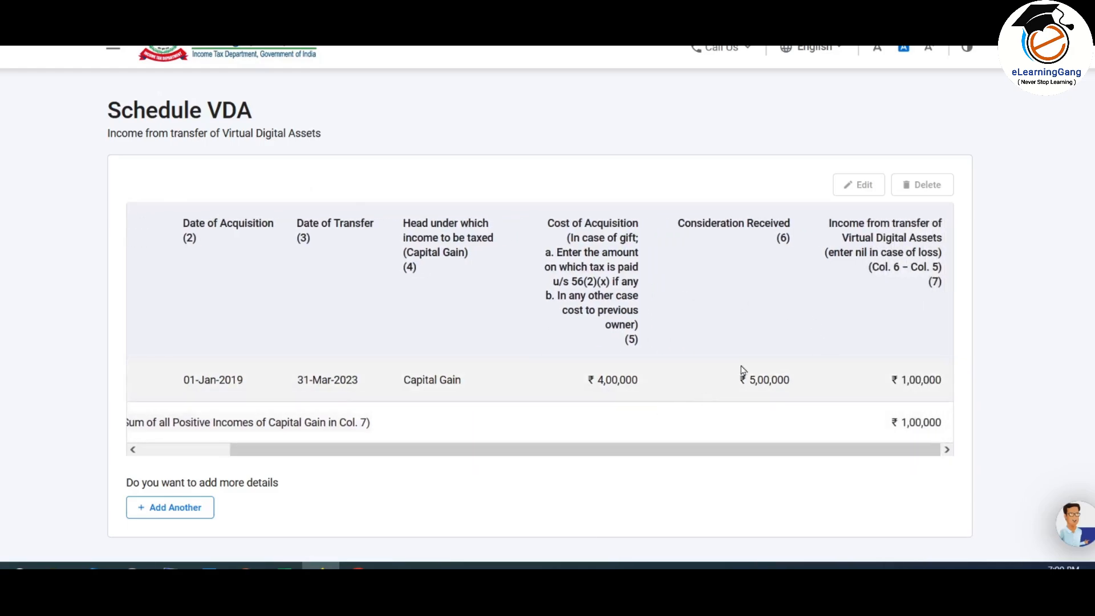
pyautogui.scroll(-2, 631, 384)
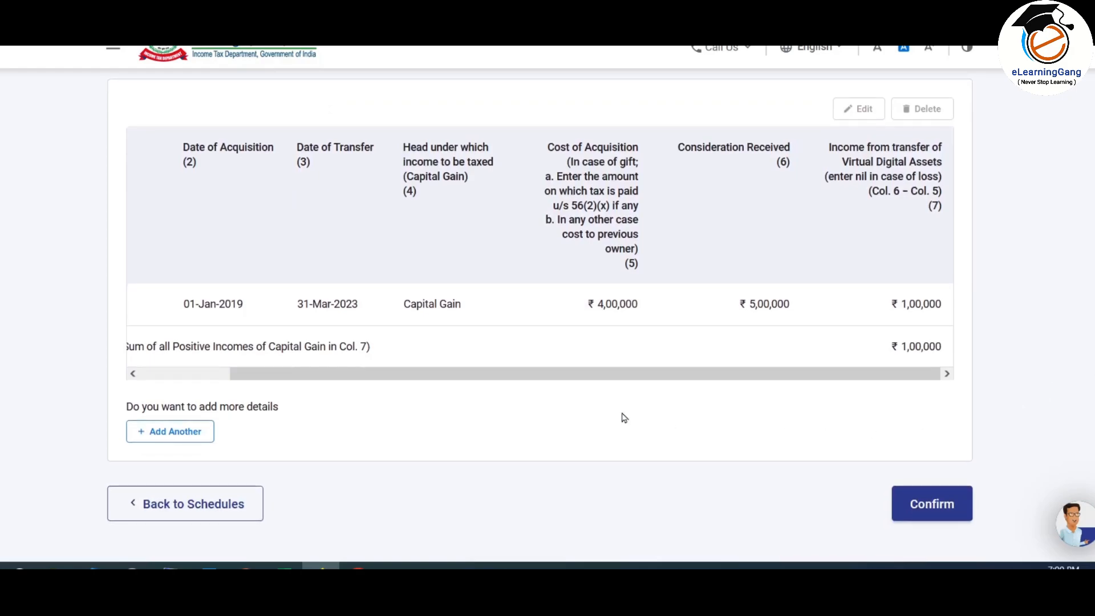
pyautogui.click(181, 437)
pyautogui.hotkey('alt', 'Tab')
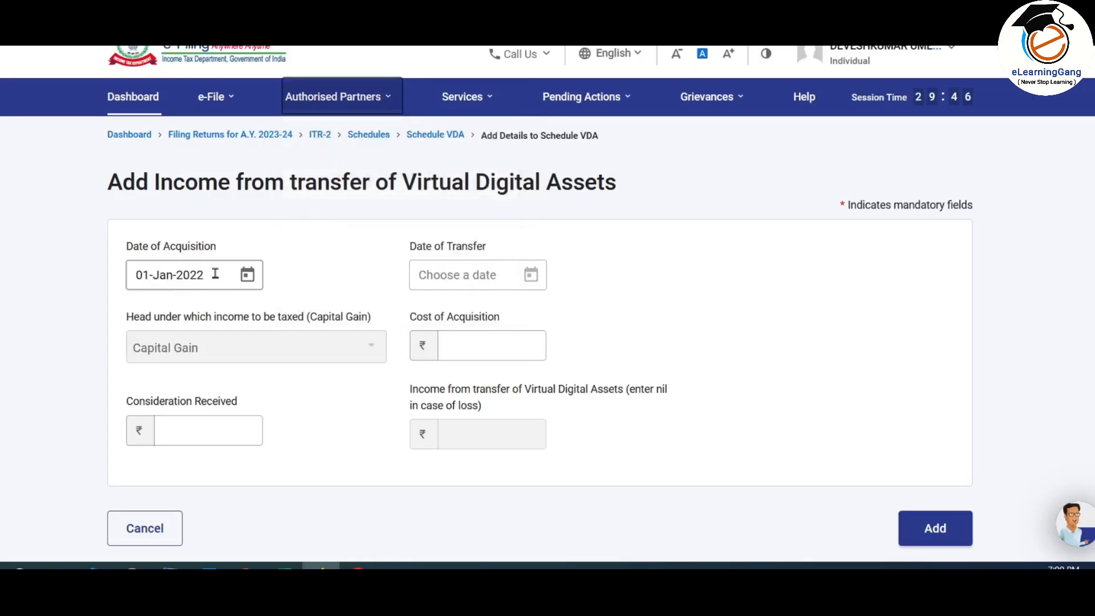
pyautogui.click(247, 274)
pyautogui.click(315, 140)
pyautogui.click(271, 91)
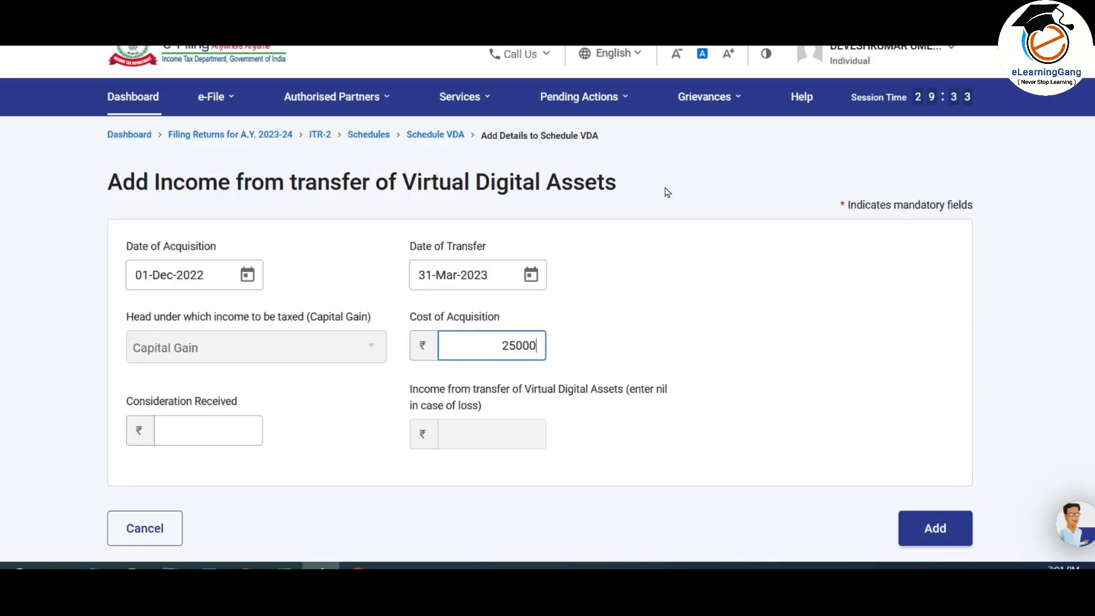
pyautogui.click(217, 434)
pyautogui.write('200000')
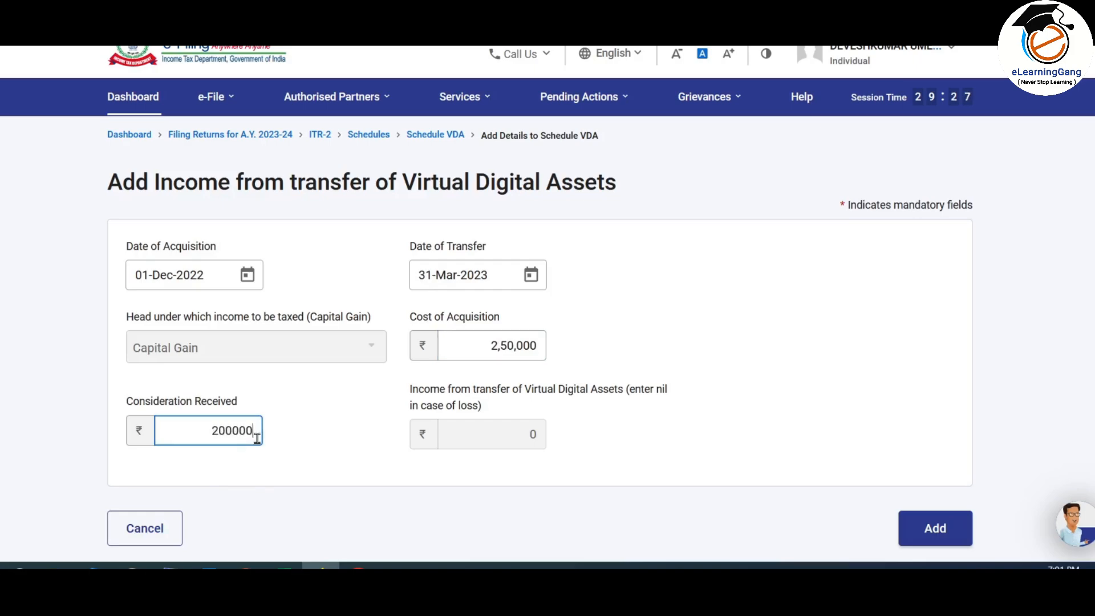
pyautogui.click(509, 478)
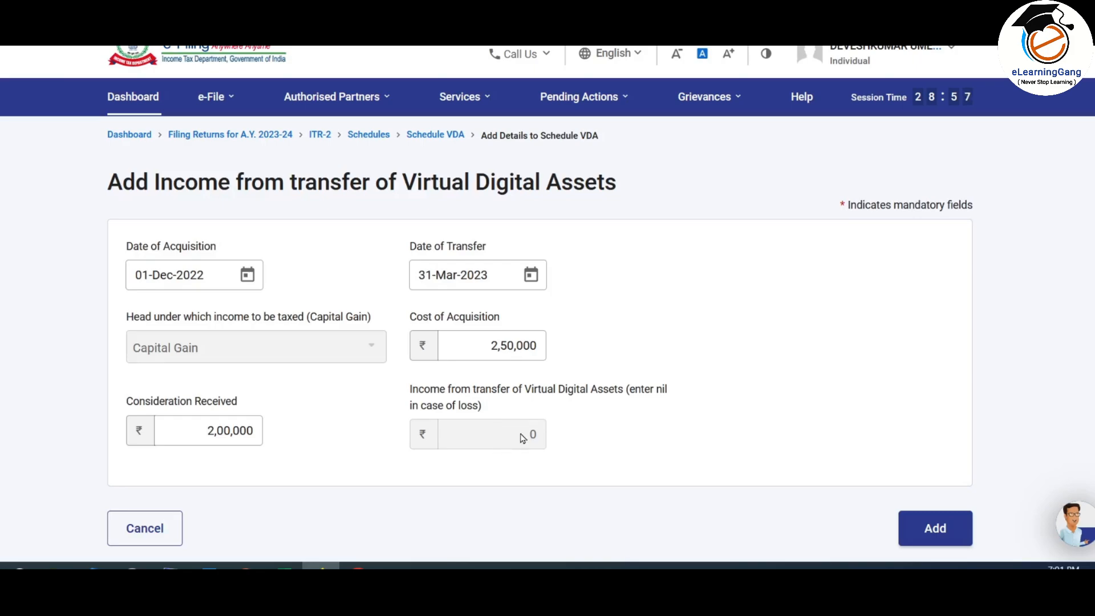
pyautogui.click(948, 528)
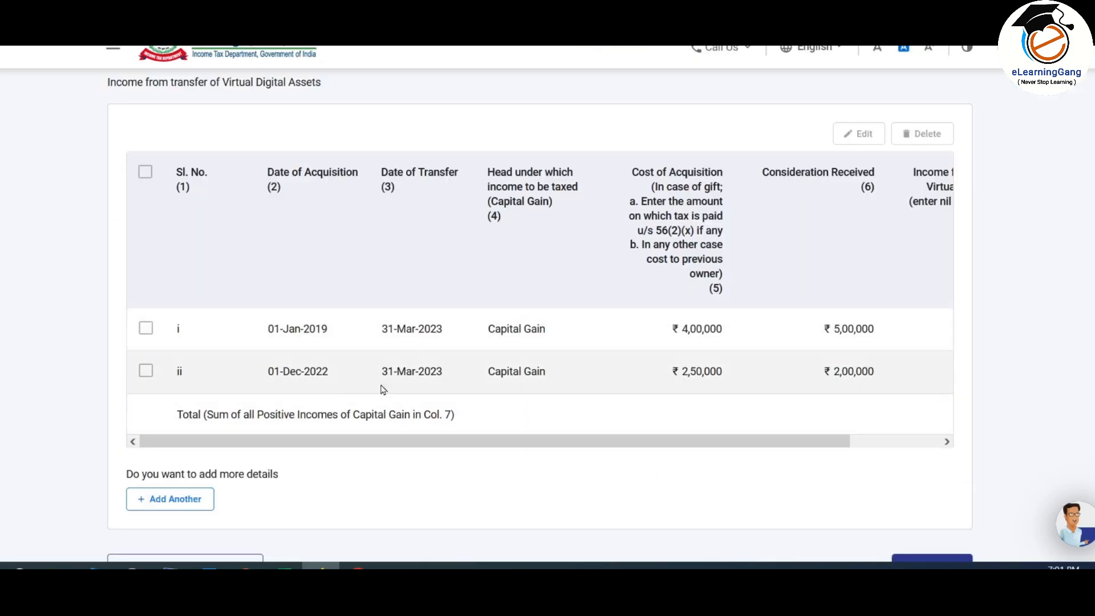
# Step: Add a third VDA row with cost ₹1,40,000 and consideration ₹2,00,000, giving ₹60,000 income
pyautogui.scroll(-3, 579, 416)
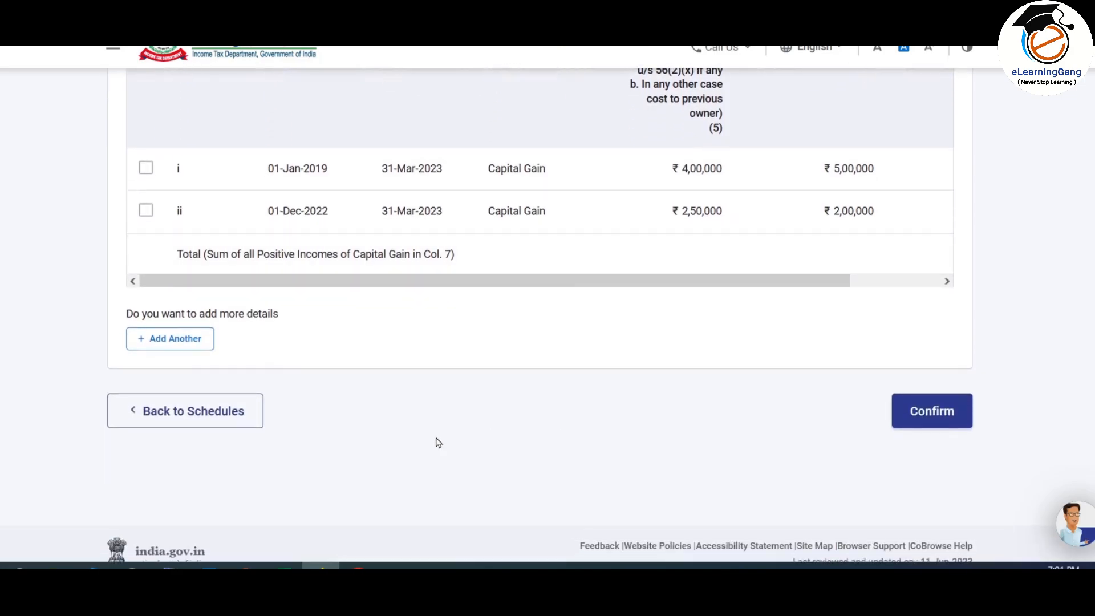
pyautogui.click(200, 339)
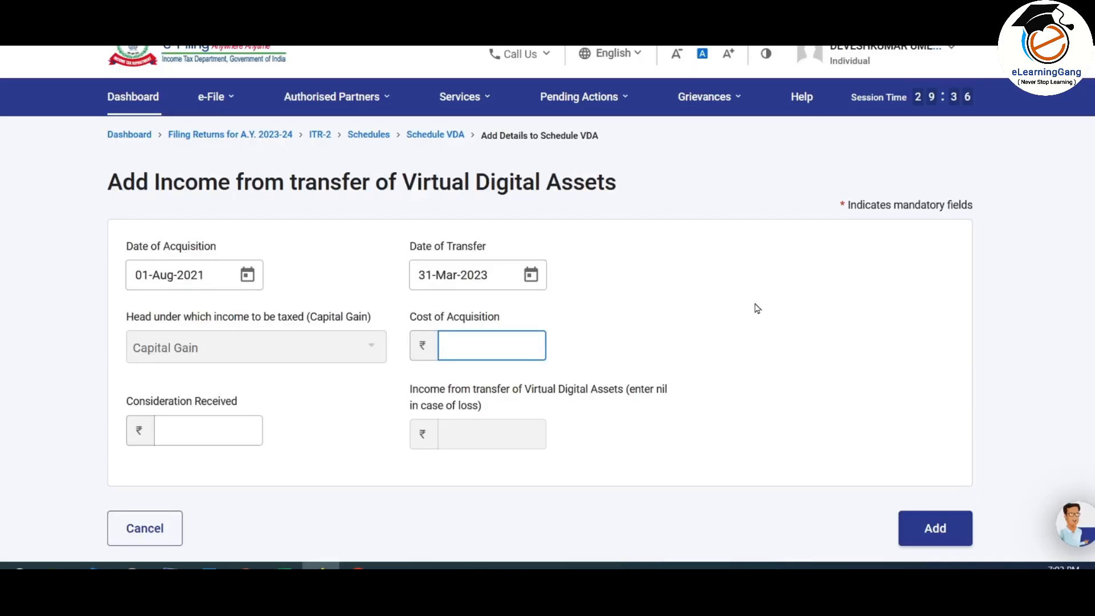
pyautogui.write('140000')
pyautogui.click(193, 441)
pyautogui.write('200000')
pyautogui.press('Tab')
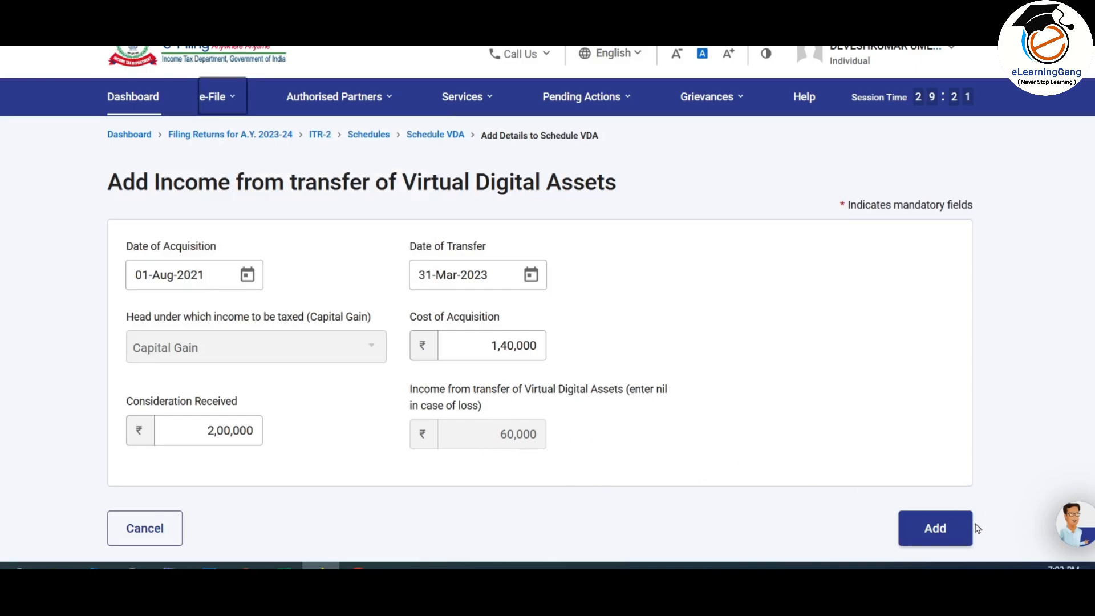
pyautogui.click(936, 529)
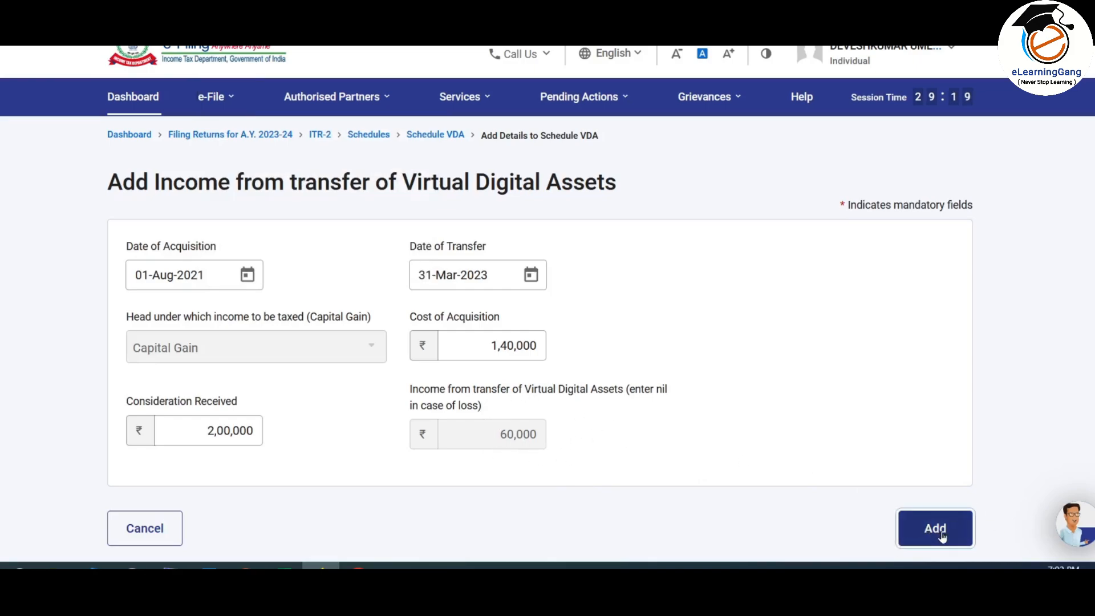
# Step: Check column 7 and the ₹1,60,000 total in the VDA table, then confirm Schedule VDA
pyautogui.scroll(-2, 690, 290)
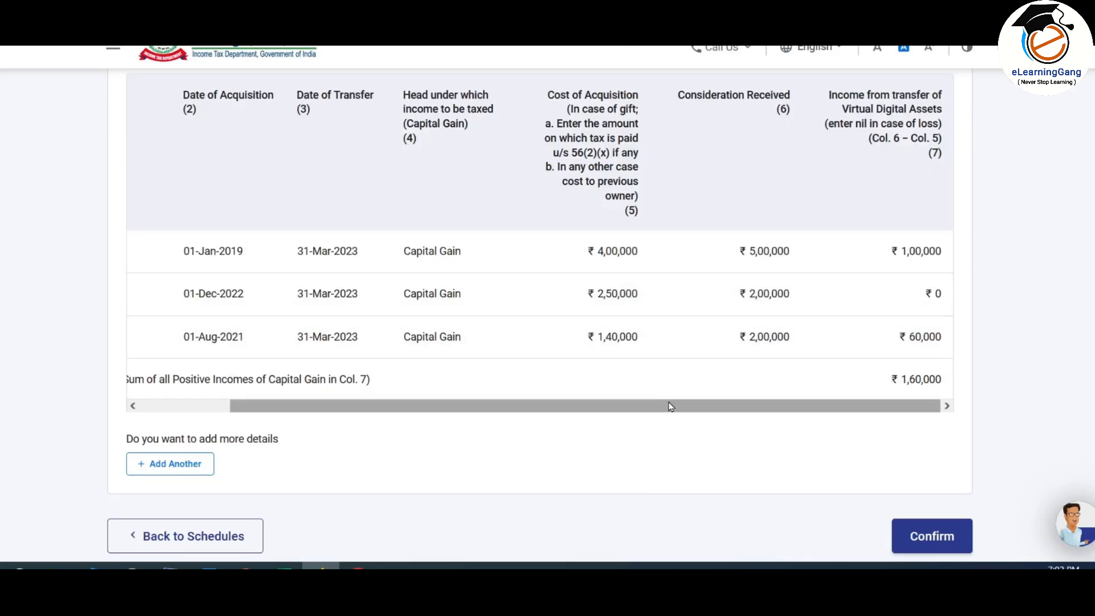
pyautogui.moveTo(669, 405); pyautogui.dragTo(428, 404)
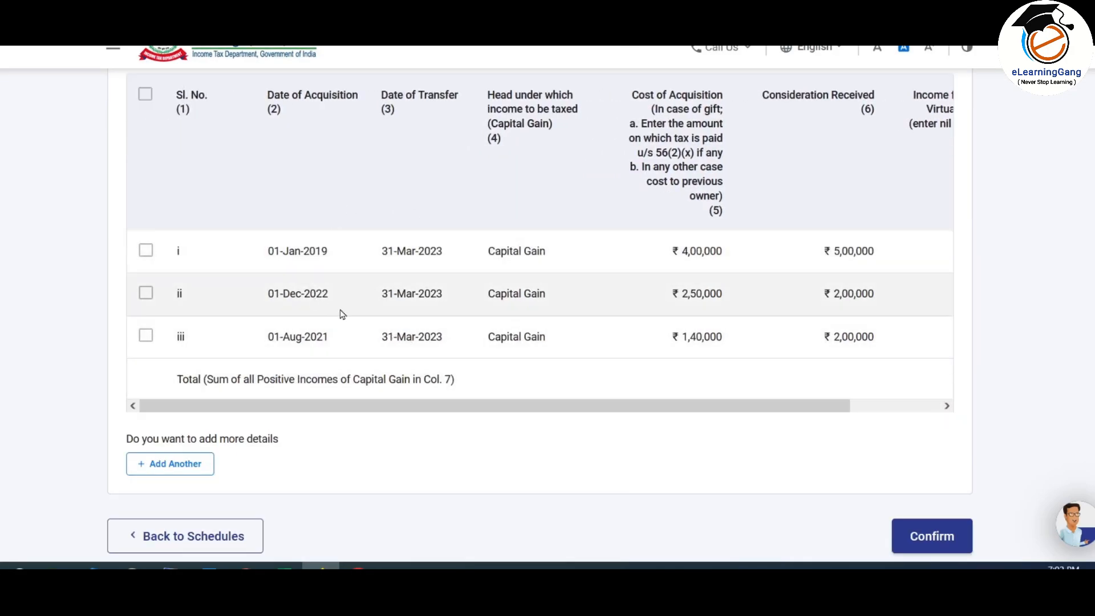
pyautogui.hscroll(3, 923, 239)
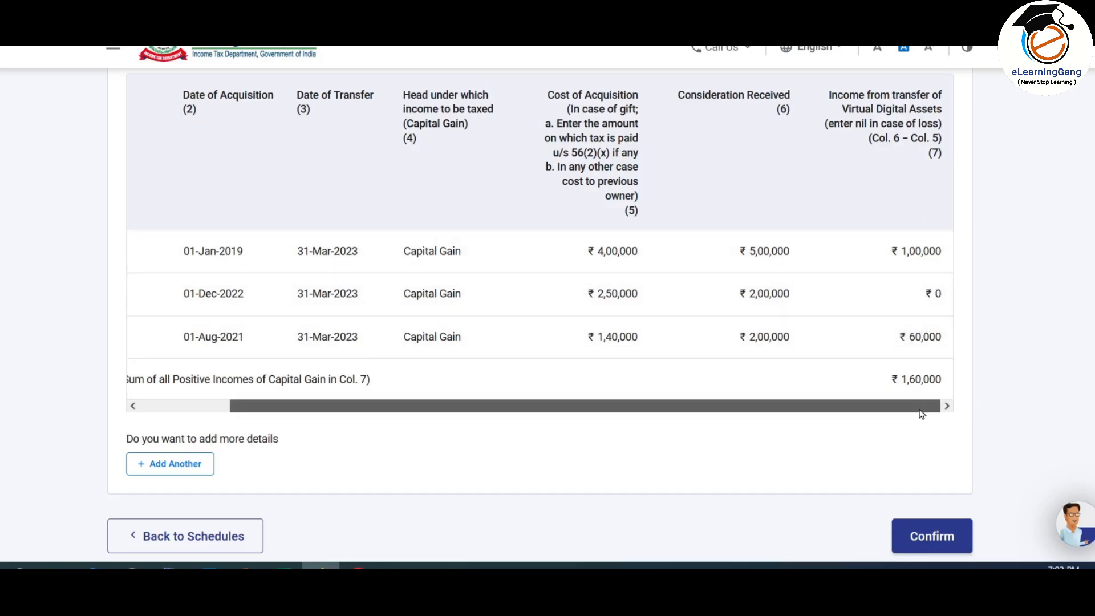
pyautogui.moveTo(916, 409); pyautogui.dragTo(948, 406)
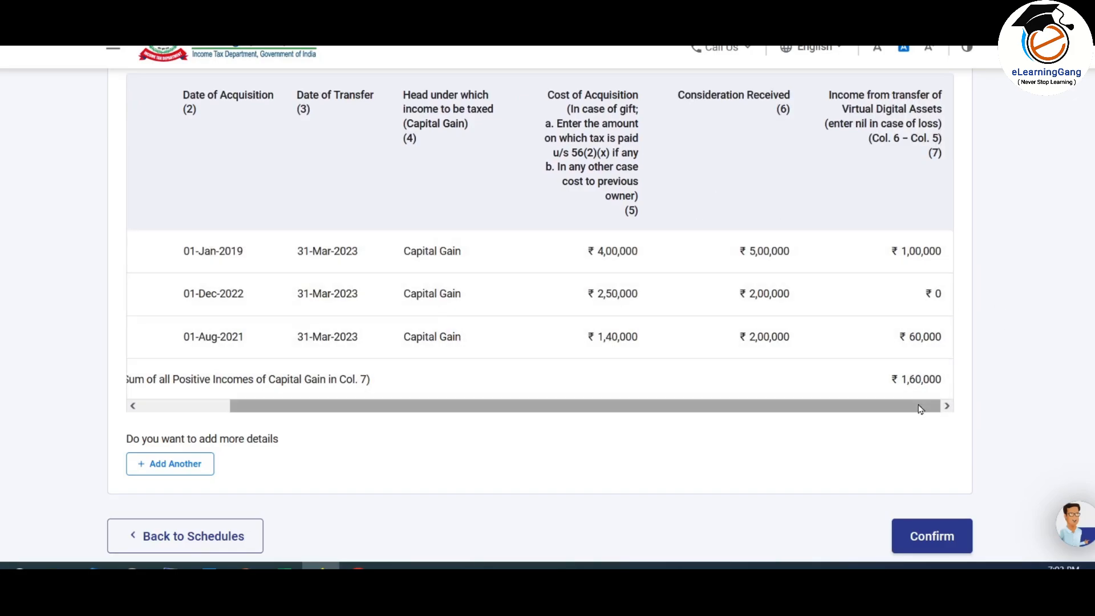
pyautogui.moveTo(872, 408); pyautogui.dragTo(660, 409)
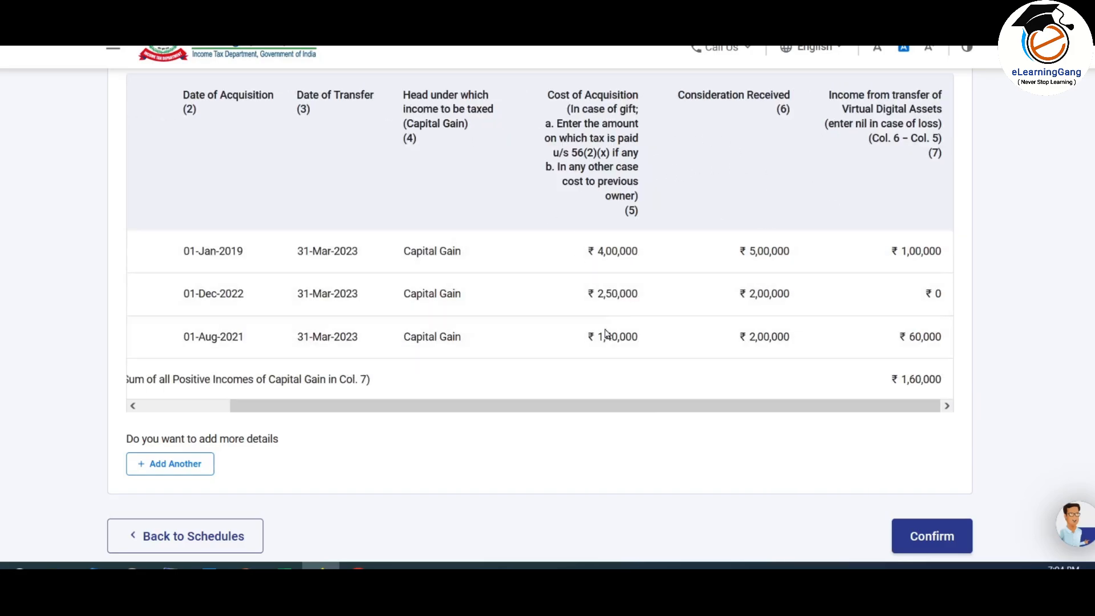
pyautogui.scroll(-2, 789, 310)
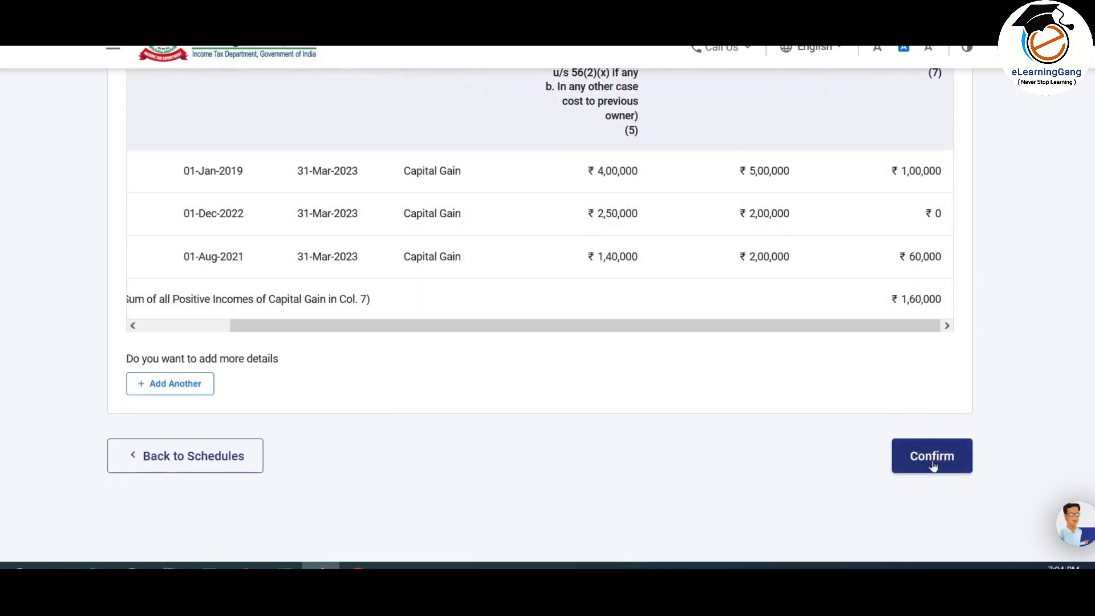
pyautogui.click(937, 456)
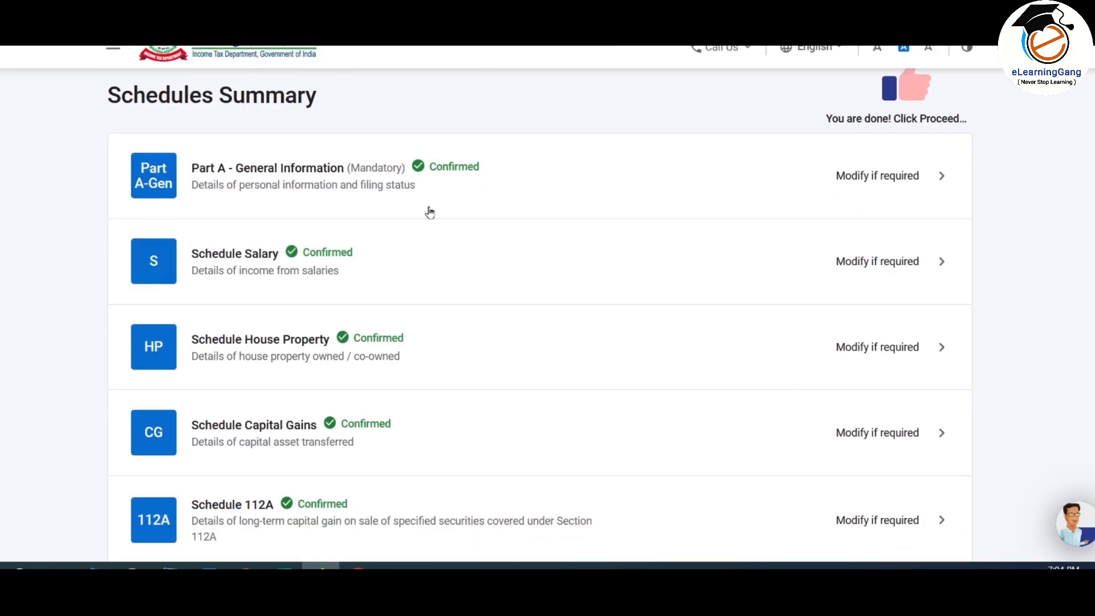
# Step: Reopen Schedule Capital Gains from the Schedules Summary to see the ticked asset types
pyautogui.scroll(-5, 427, 210)
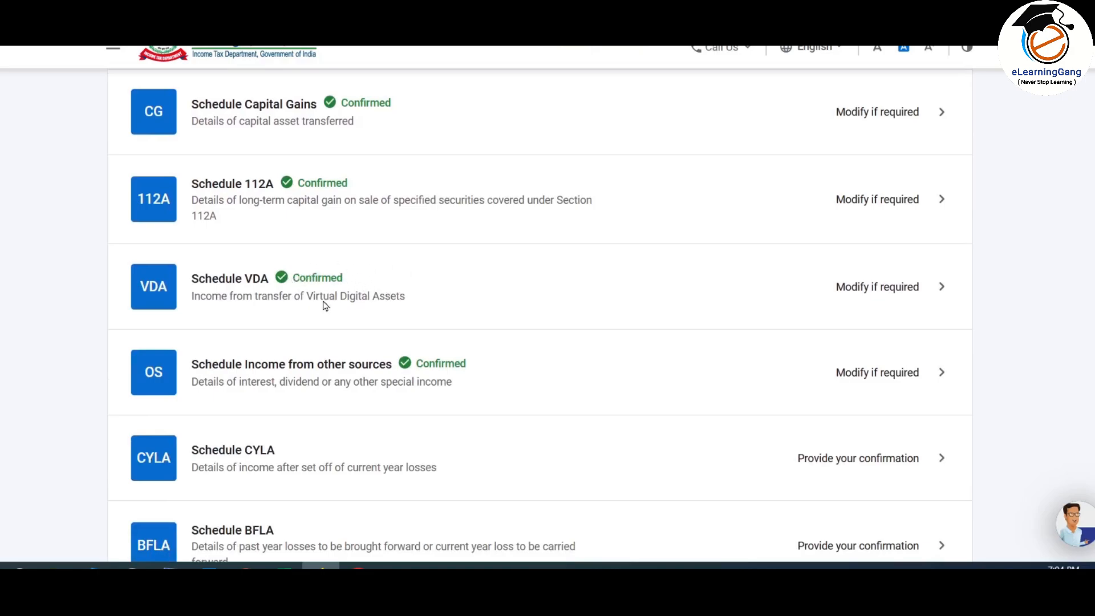
pyautogui.scroll(1, 445, 301)
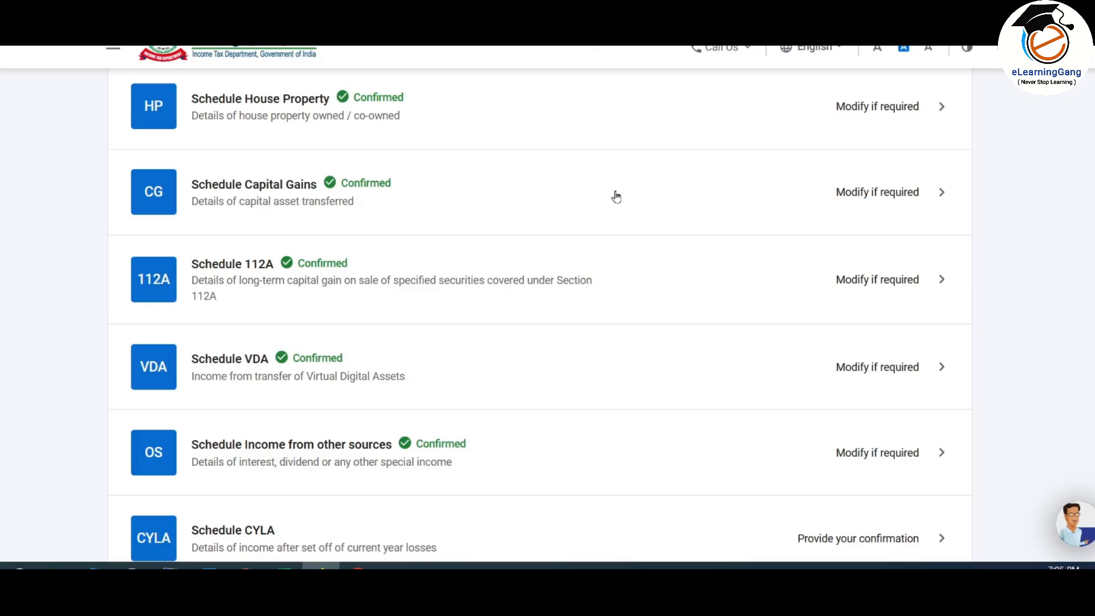
pyautogui.click(741, 198)
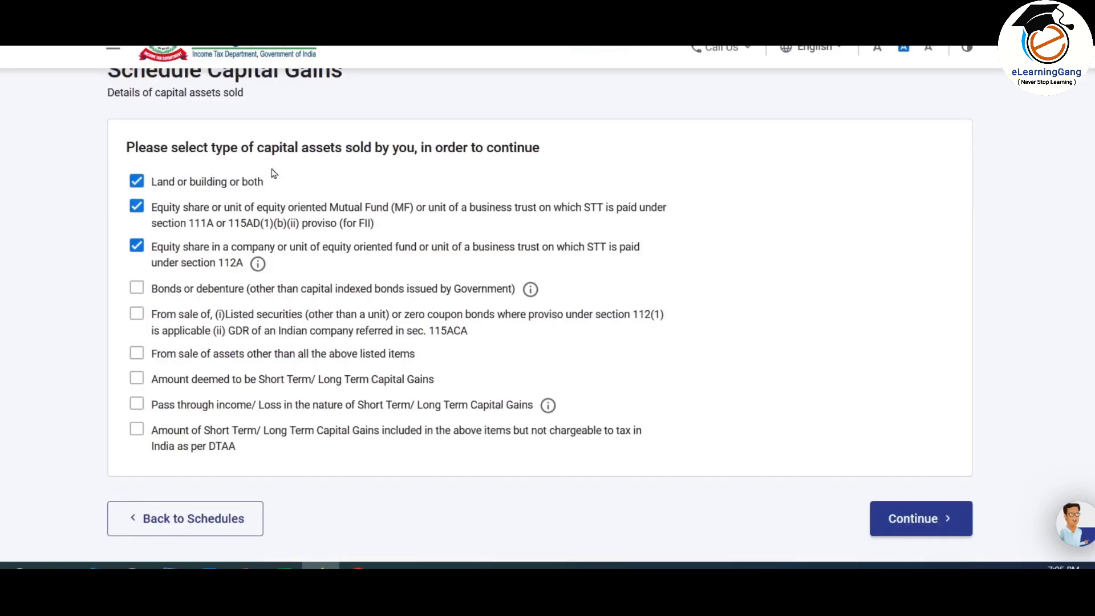
pyautogui.scroll(-2, 740, 334)
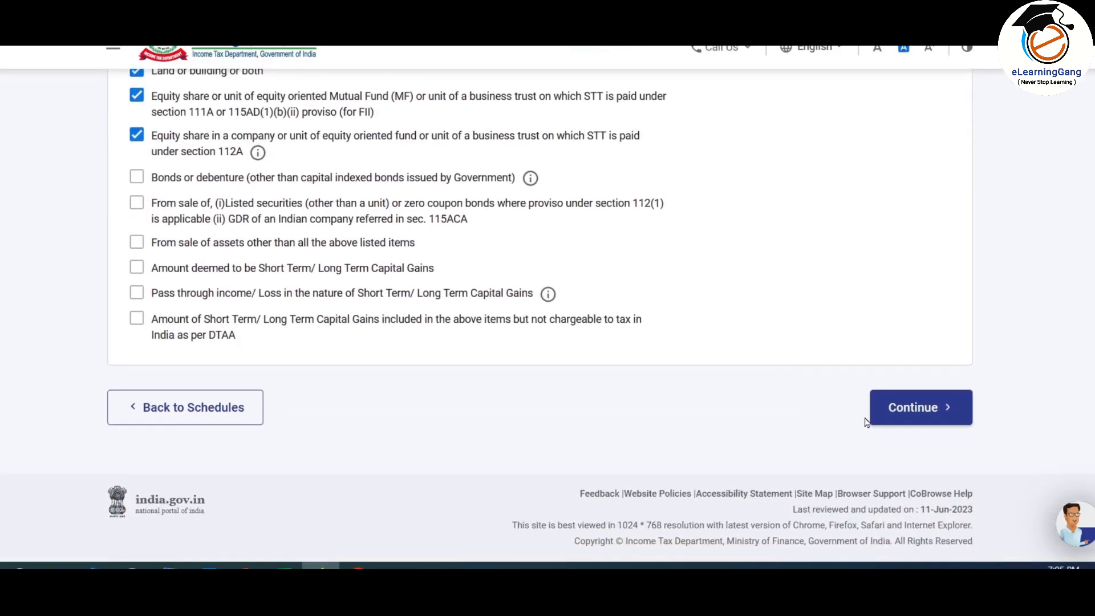
pyautogui.click(928, 412)
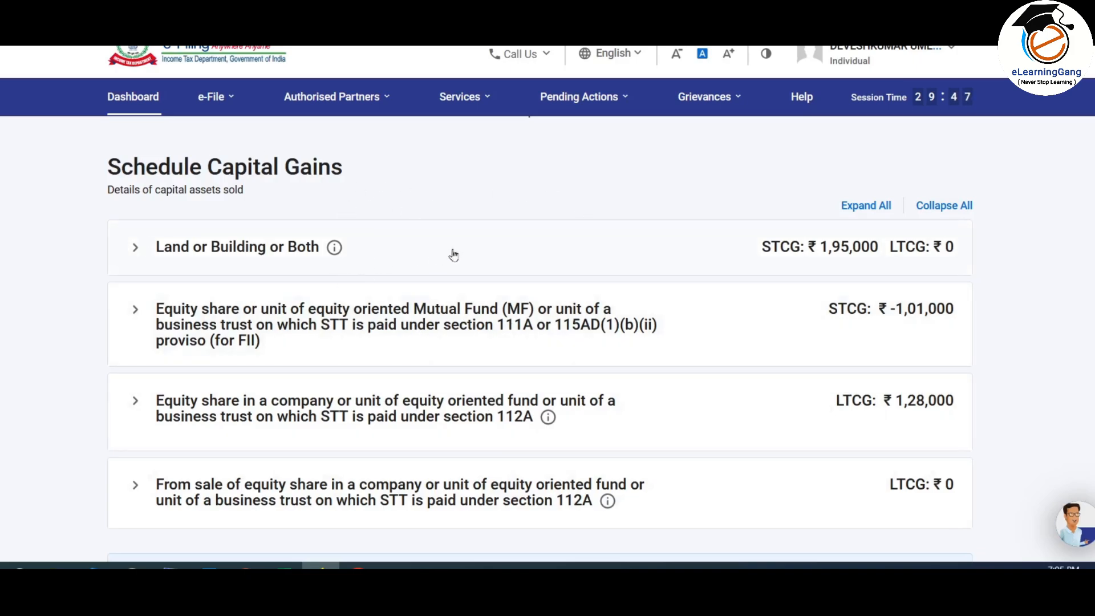
pyautogui.scroll(-2, 856, 246)
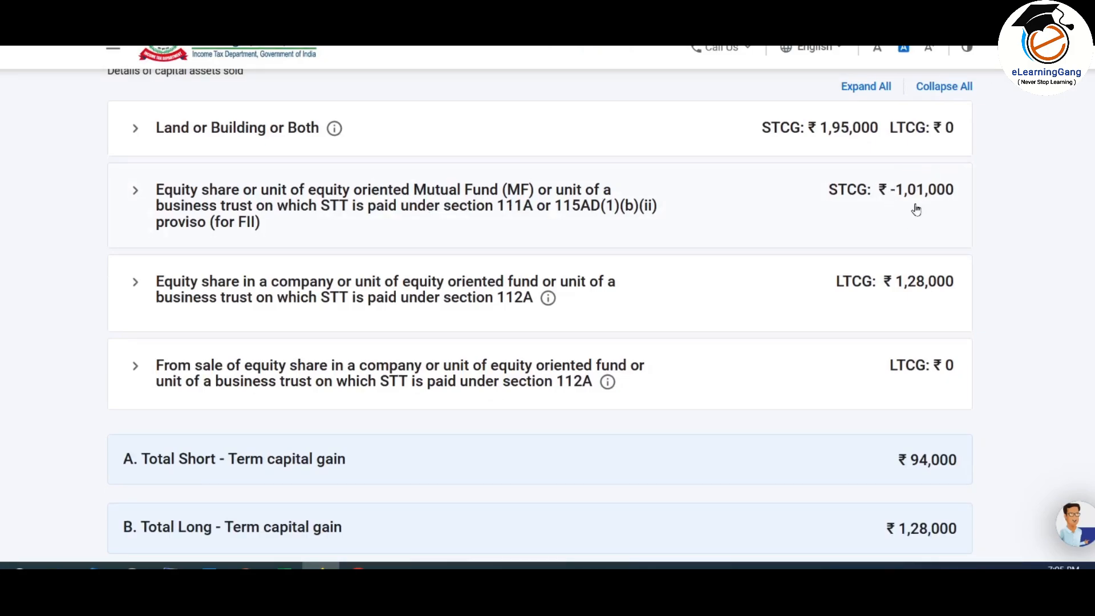
pyautogui.scroll(-3, 913, 210)
pyautogui.scroll(-3, 779, 230)
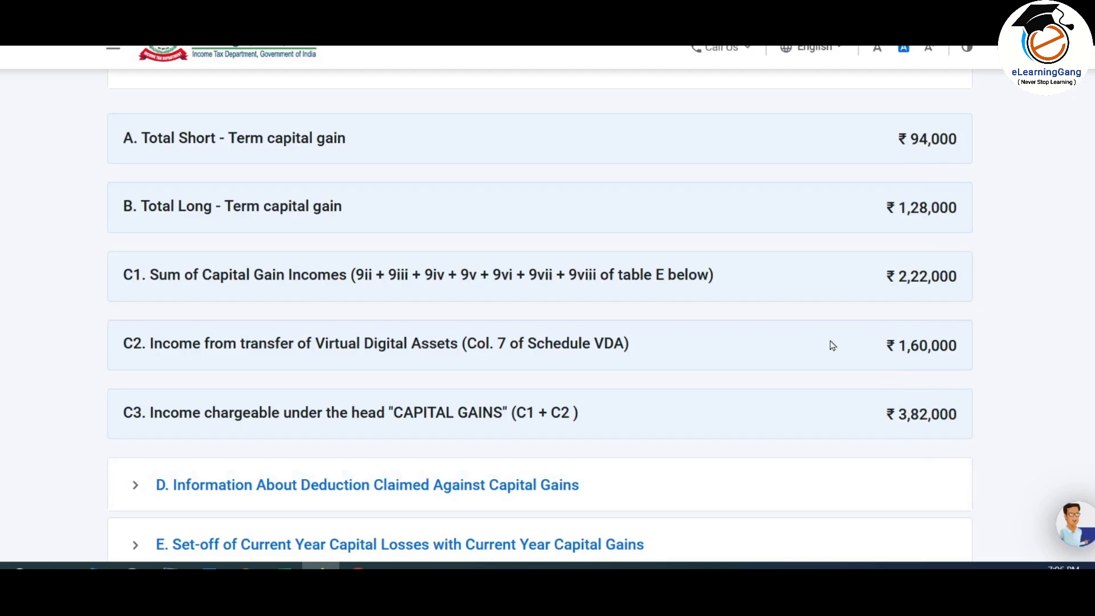
pyautogui.scroll(-1, 833, 345)
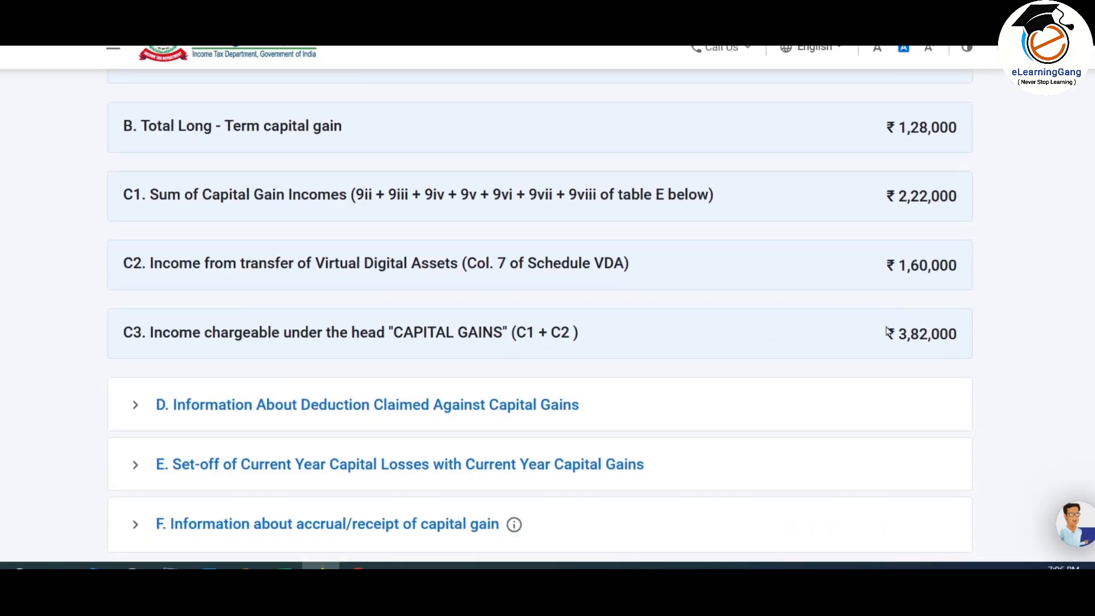
pyautogui.scroll(-3, 924, 325)
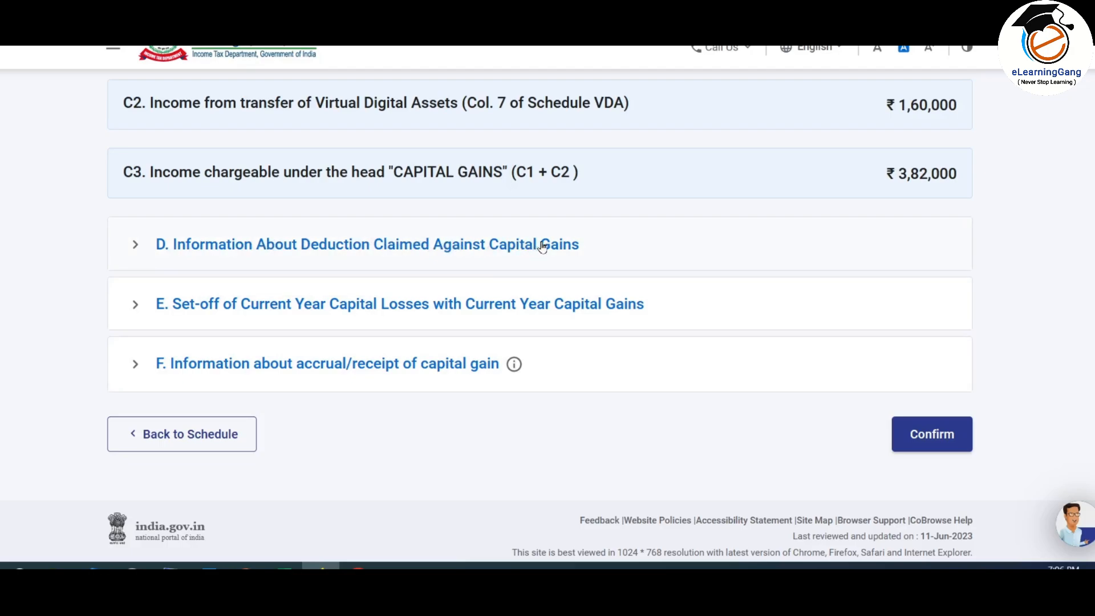
# Step: Expand section D and start a deduction entry under Section 54
pyautogui.click(510, 246)
pyautogui.scroll(-1, 508, 246)
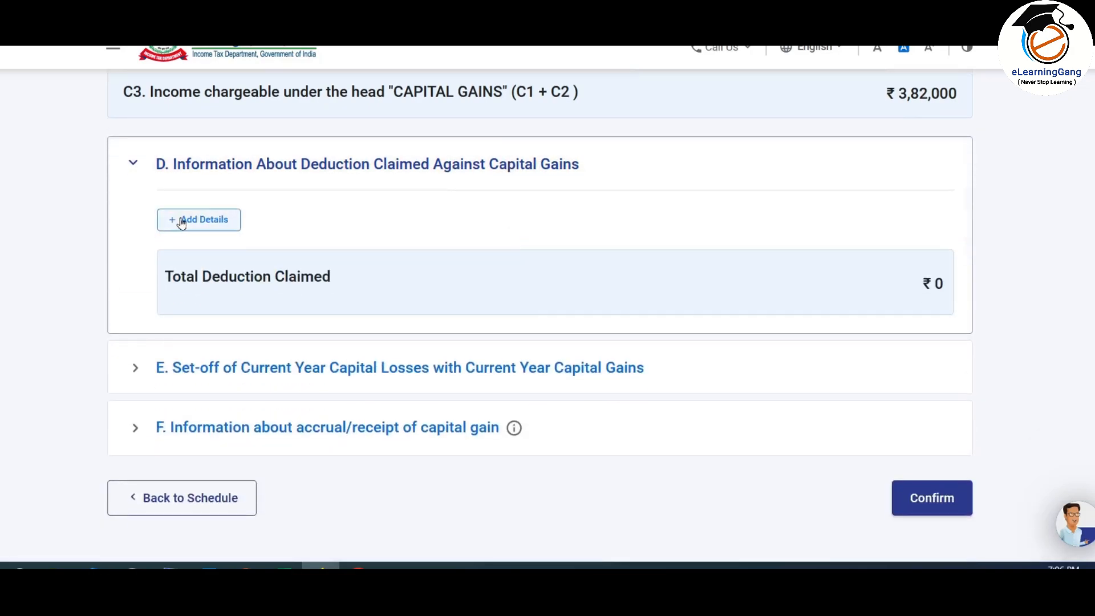
pyautogui.click(210, 222)
pyautogui.click(372, 294)
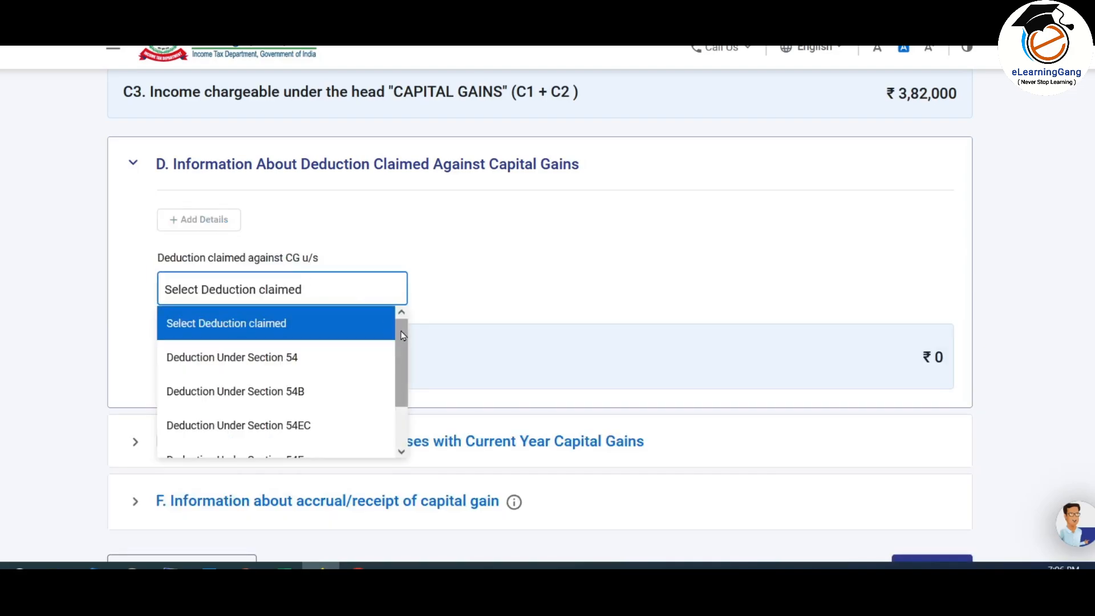
pyautogui.moveTo(399, 330); pyautogui.dragTo(412, 362)
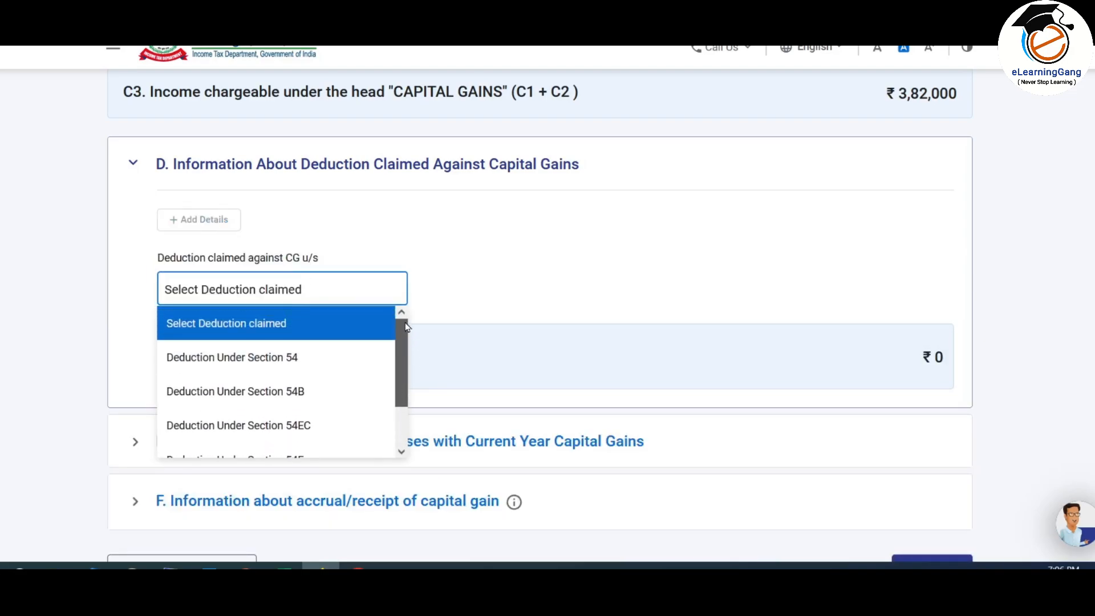
pyautogui.scroll(-1, 568, 321)
pyautogui.scroll(1, 568, 321)
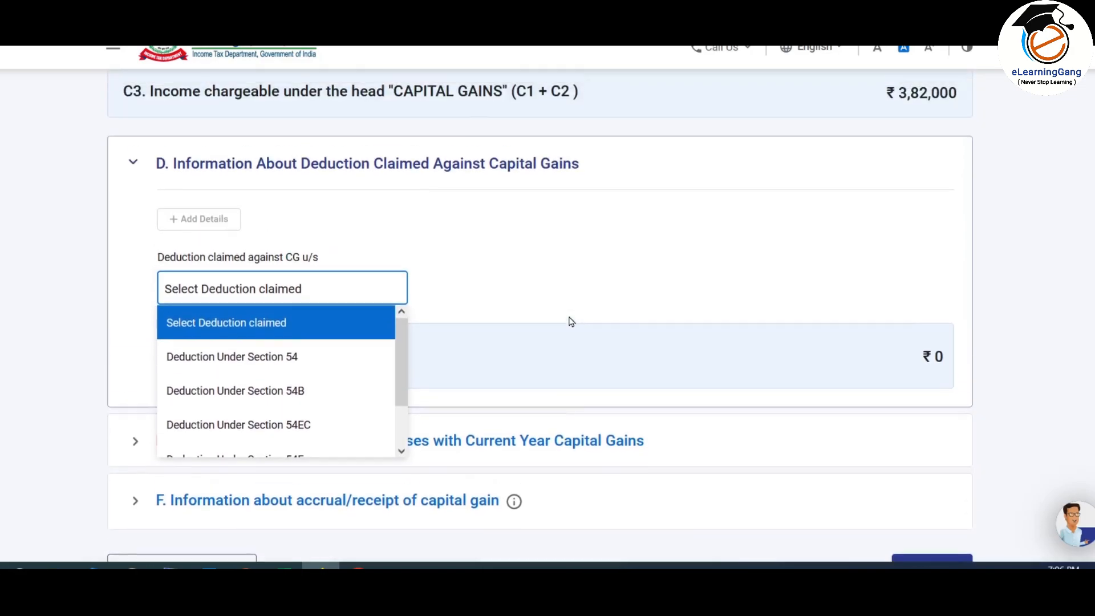
pyautogui.moveTo(399, 333); pyautogui.dragTo(406, 400)
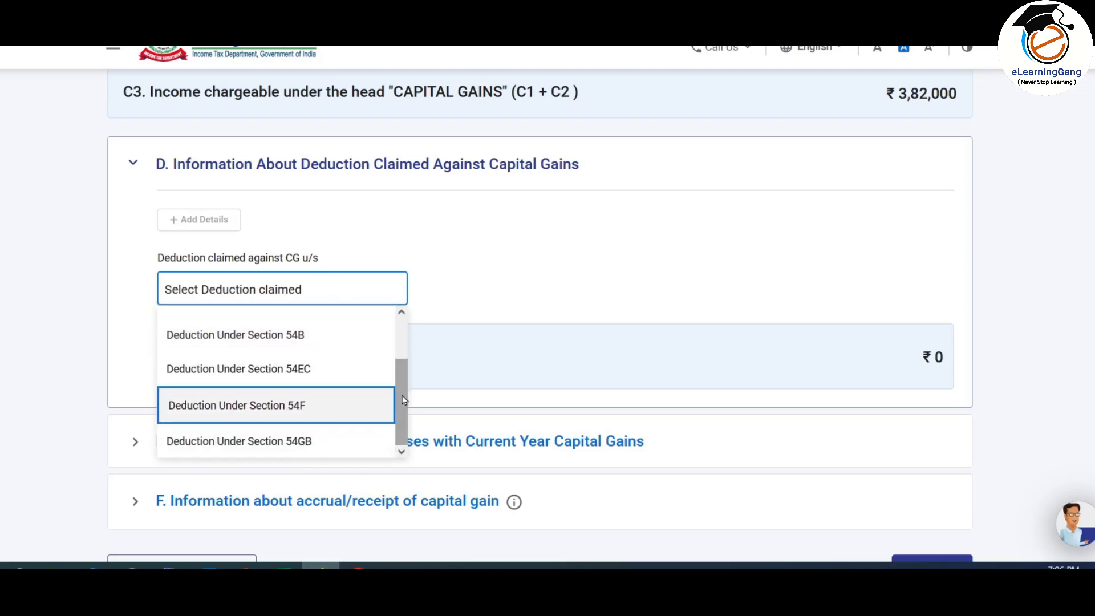
pyautogui.moveTo(402, 396); pyautogui.dragTo(402, 361)
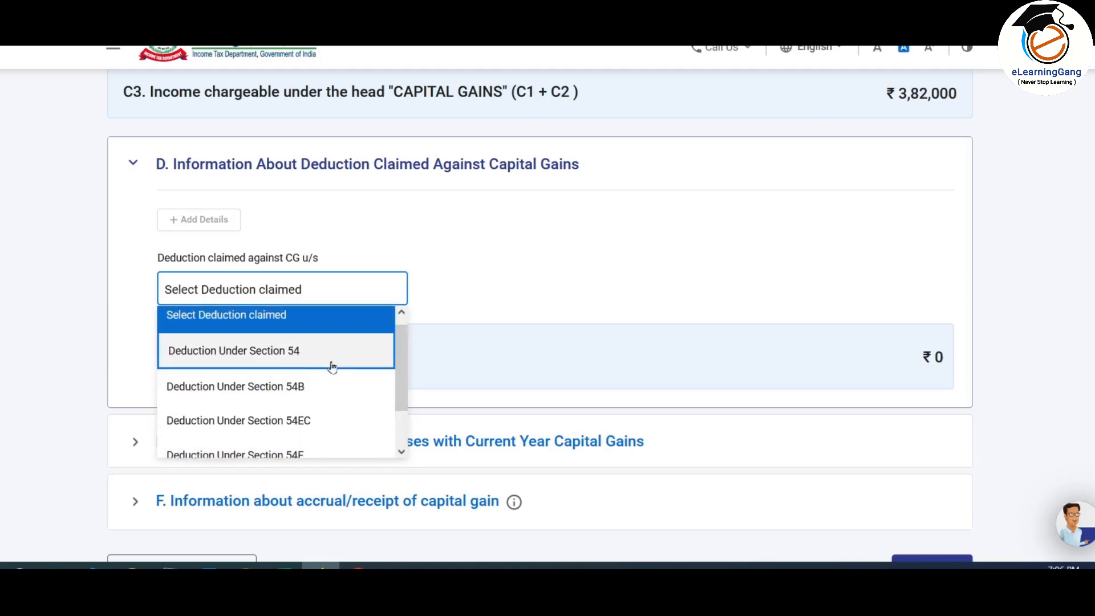
pyautogui.click(318, 349)
# Step: Cancel the Section 54 form so Total Deduction Claimed stays ₹0
pyautogui.scroll(-1, 557, 254)
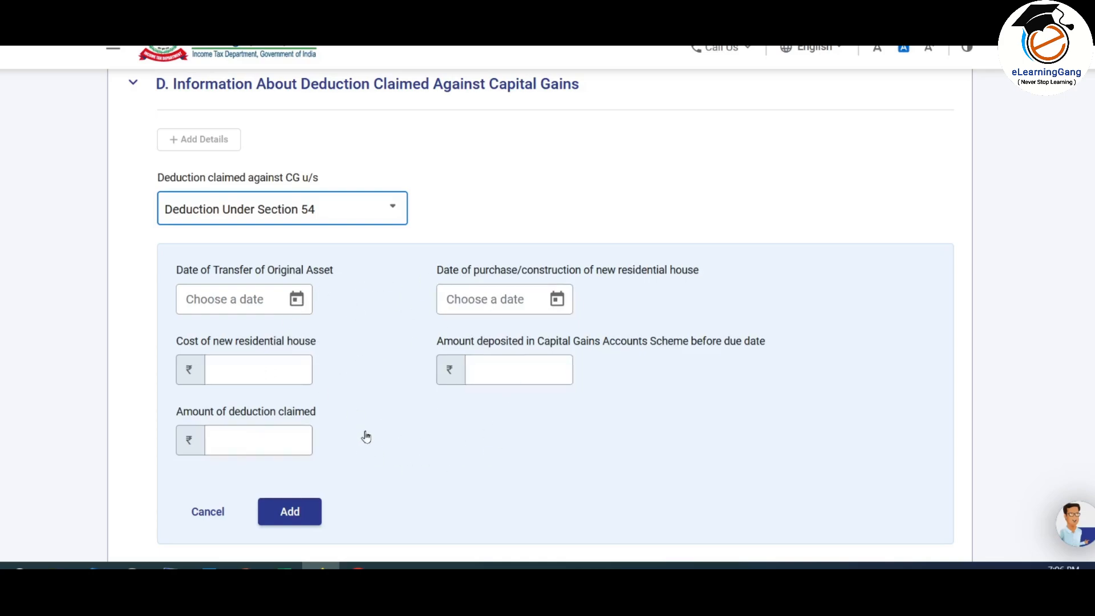
pyautogui.click(208, 512)
pyautogui.scroll(-1, 644, 363)
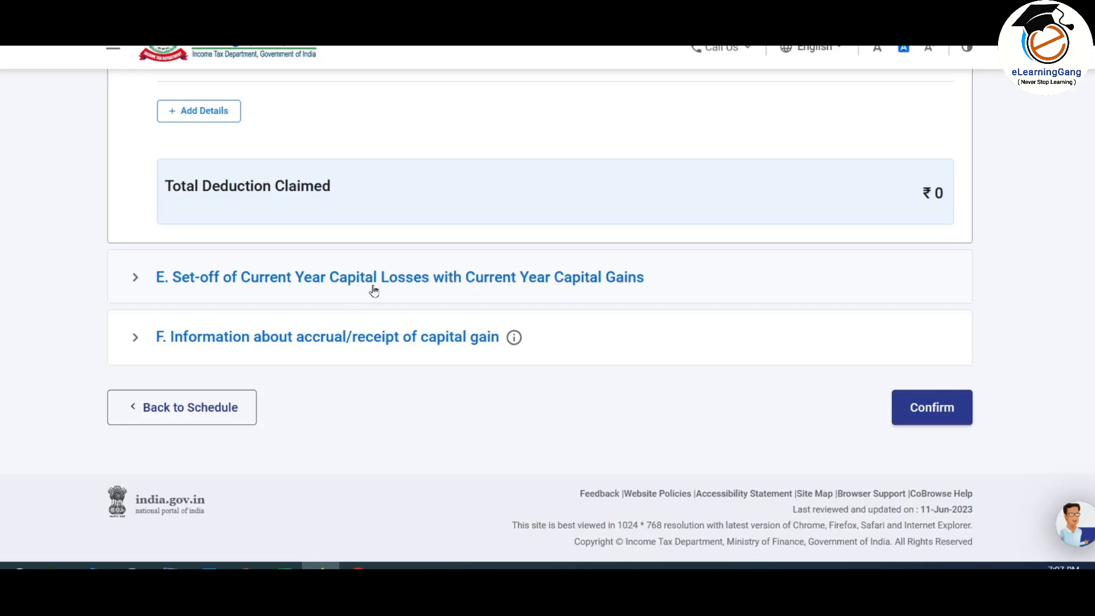
# Step: Expand section E and review the set-off table showing the ₹1,01,000 short-term loss
pyautogui.click(409, 283)
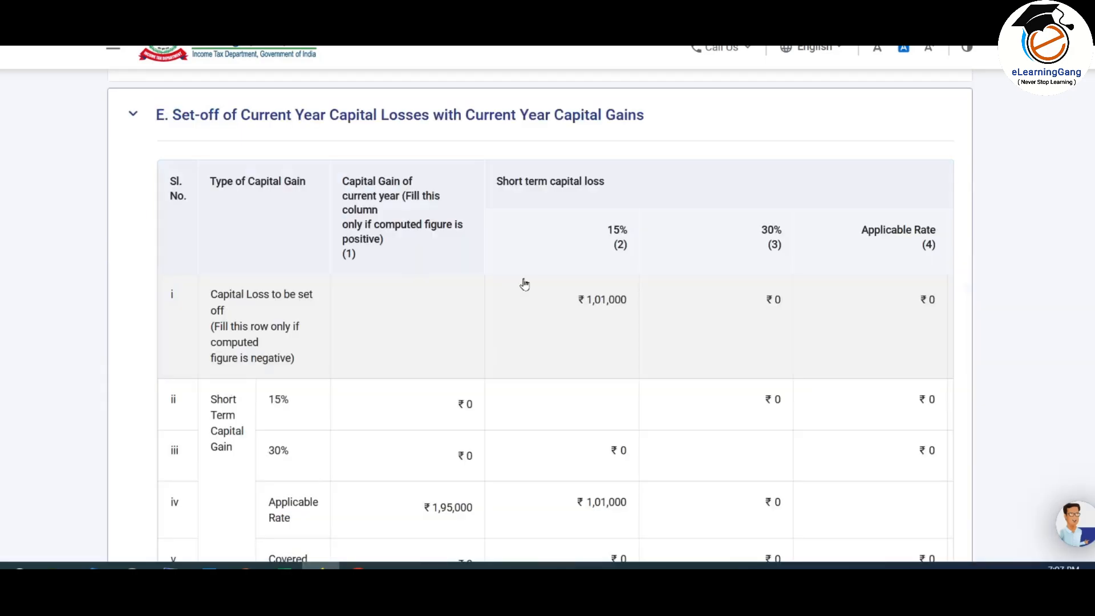
pyautogui.scroll(-3, 524, 283)
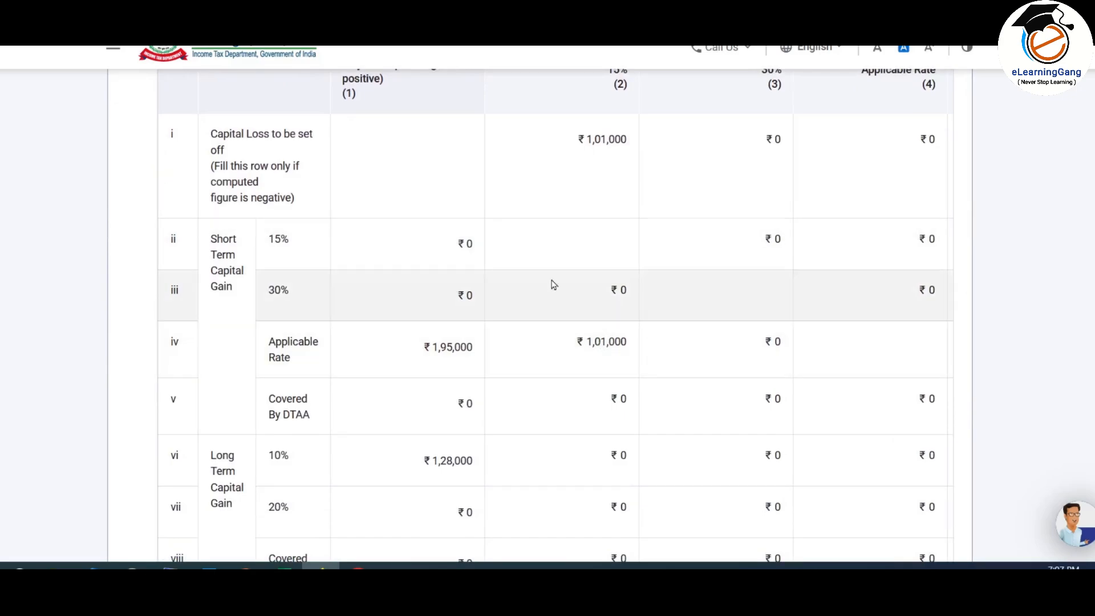
pyautogui.scroll(2, 572, 269)
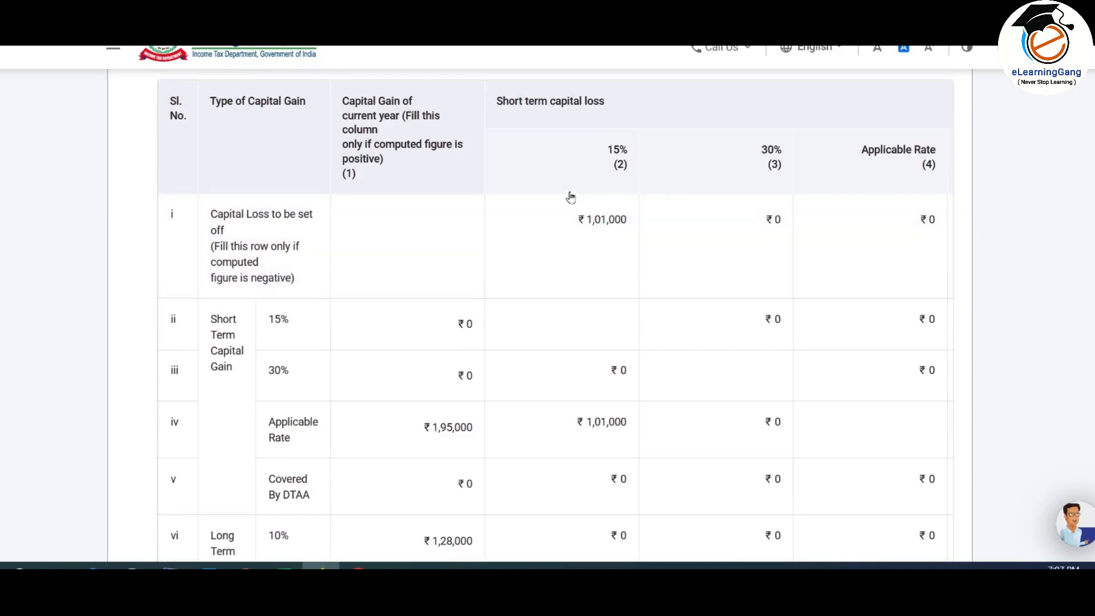
pyautogui.scroll(-3, 602, 252)
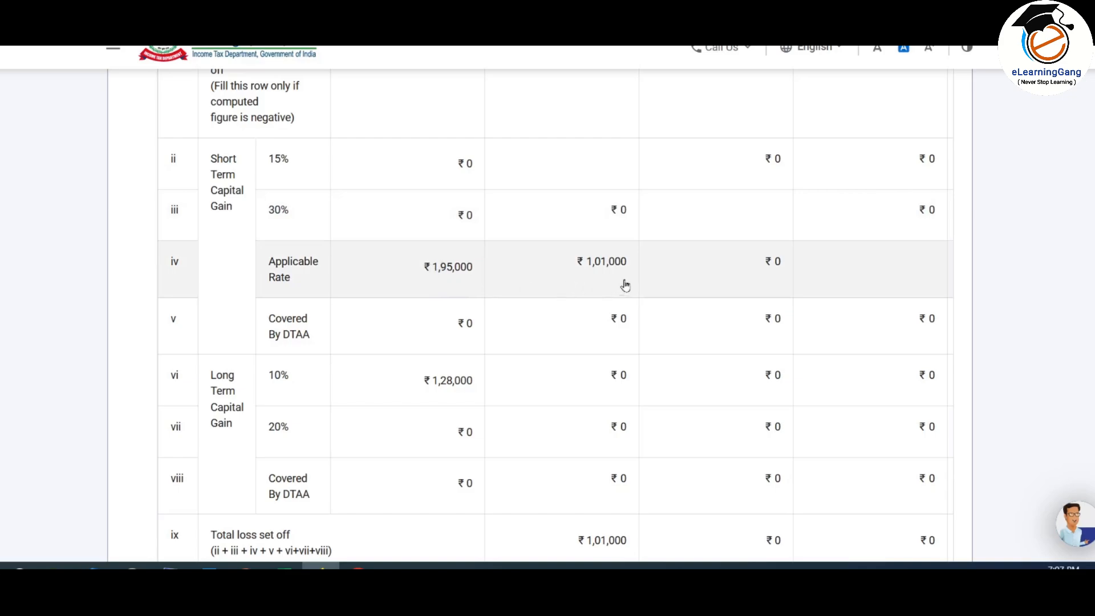
pyautogui.scroll(-6, 899, 337)
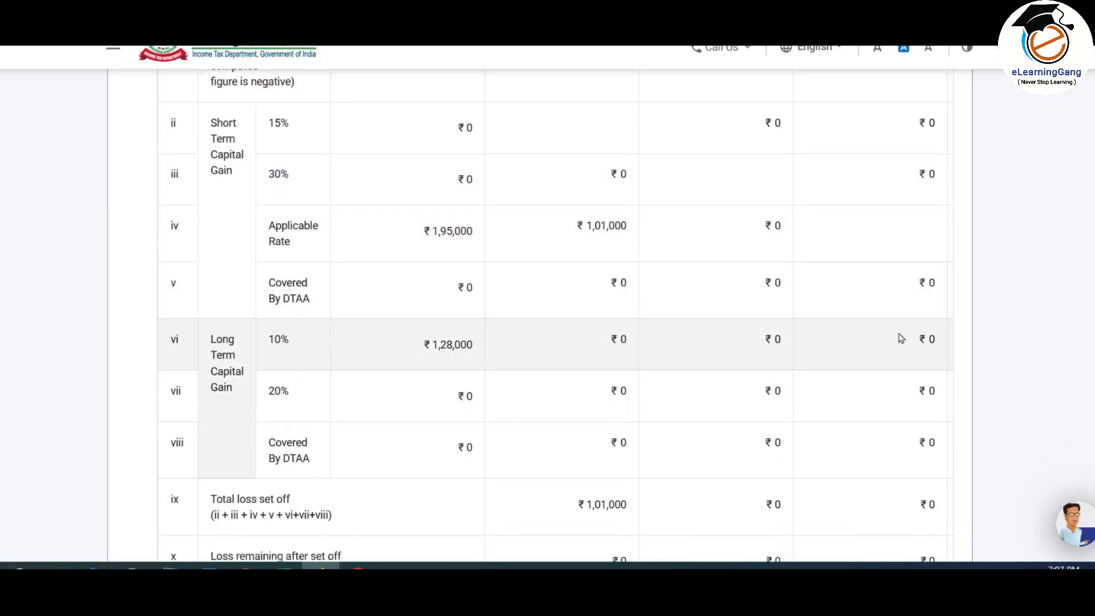
pyautogui.moveTo(528, 315); pyautogui.dragTo(933, 318)
pyautogui.scroll(5, 894, 276)
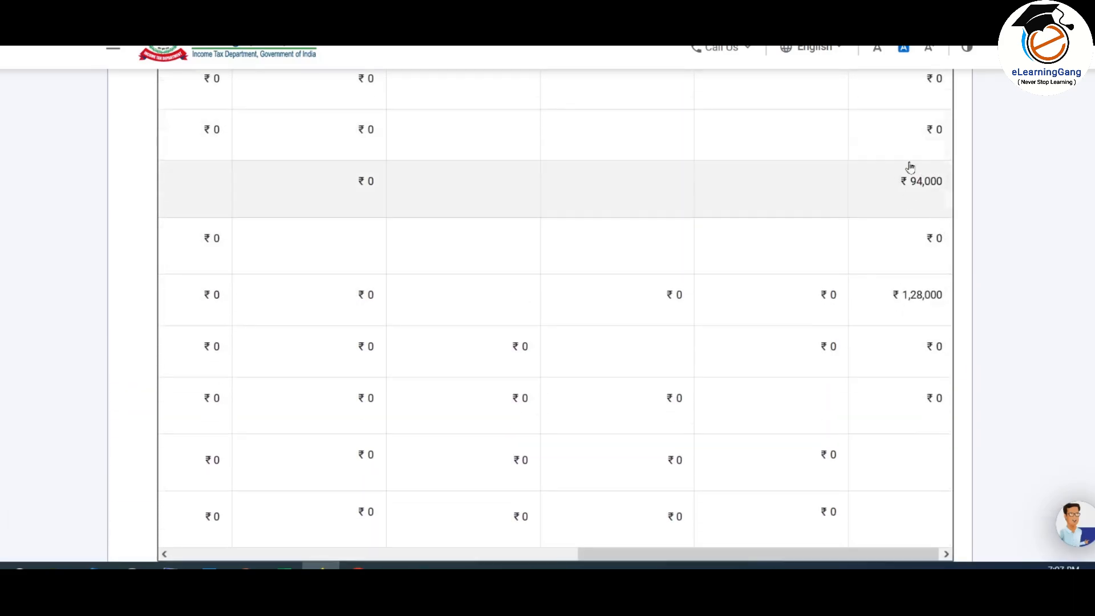
pyautogui.scroll(-3, 927, 349)
pyautogui.moveTo(875, 396); pyautogui.dragTo(489, 408)
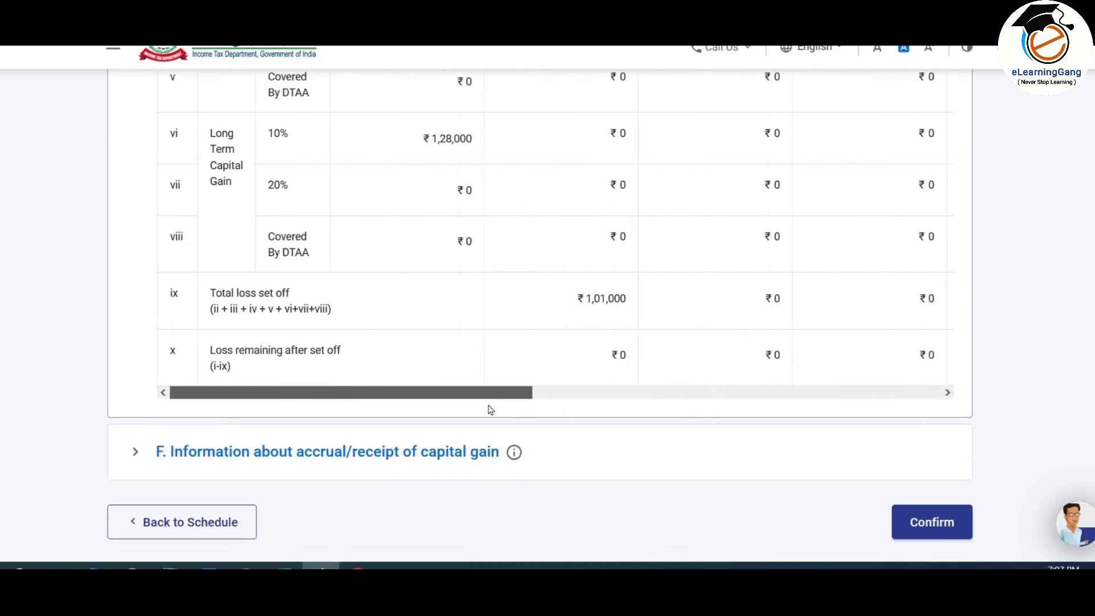
# Step: Finish reviewing the set-off table and expand section F on accrual of capital gain
pyautogui.scroll(2, 650, 311)
pyautogui.scroll(2, 661, 307)
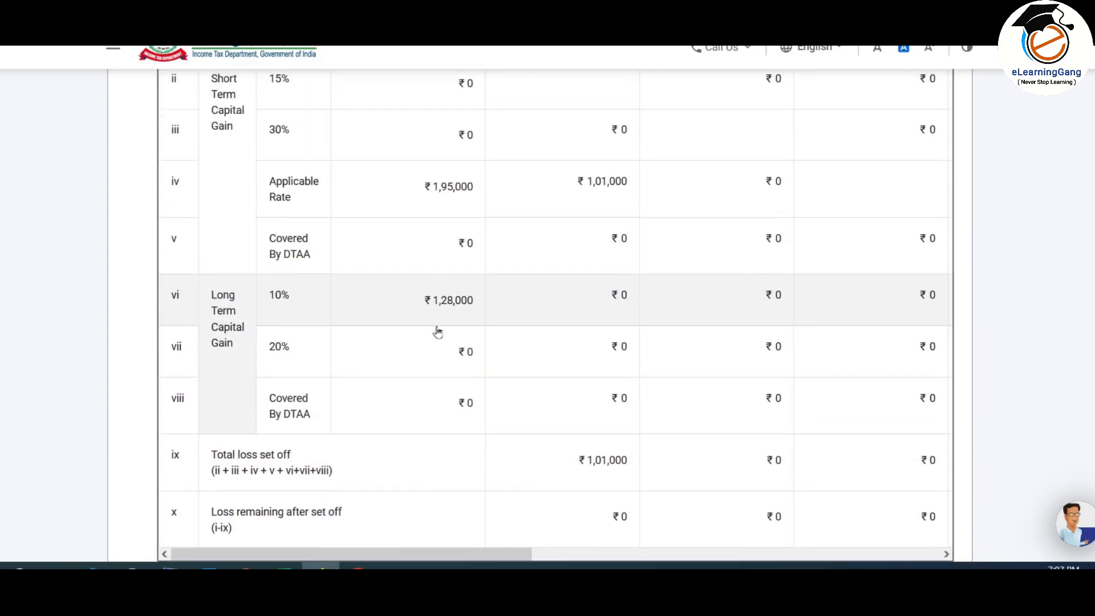
pyautogui.scroll(-2, 530, 357)
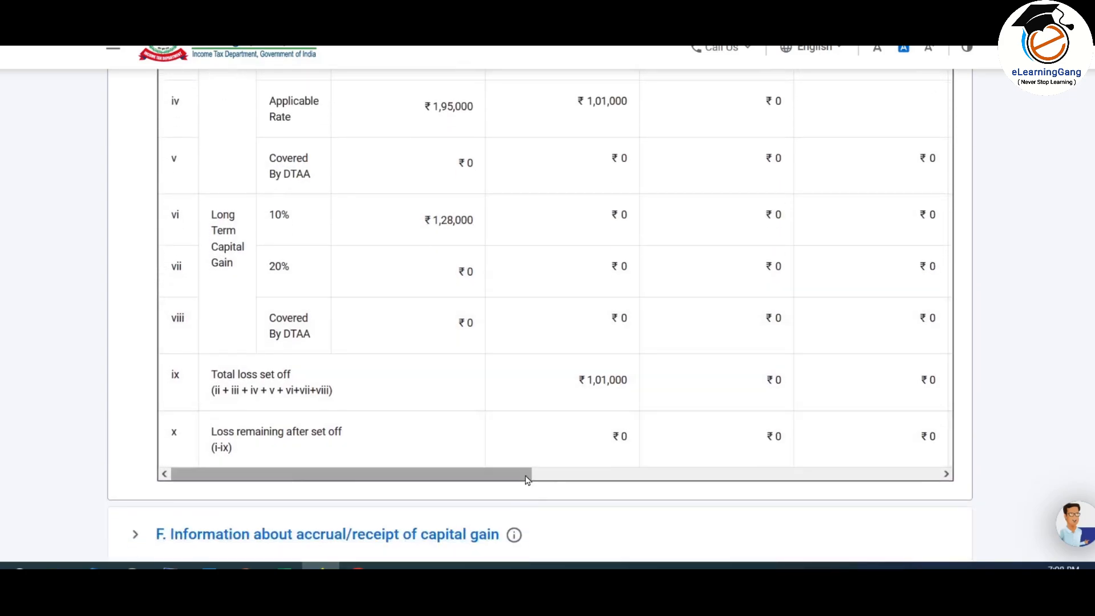
pyautogui.moveTo(526, 479); pyautogui.dragTo(503, 487)
pyautogui.scroll(2, 696, 354)
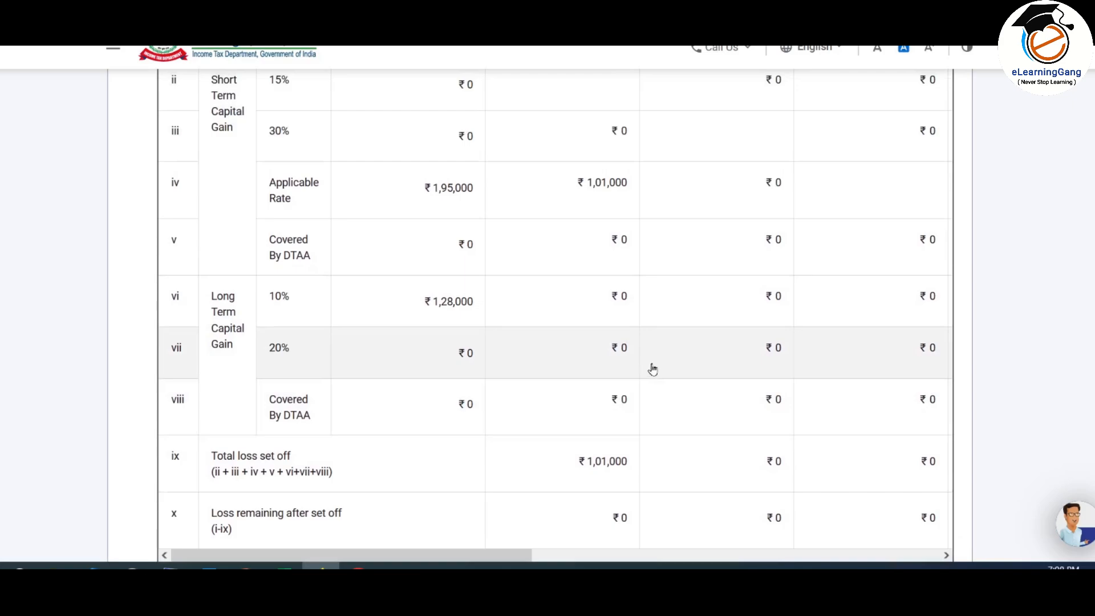
pyautogui.scroll(3, 653, 370)
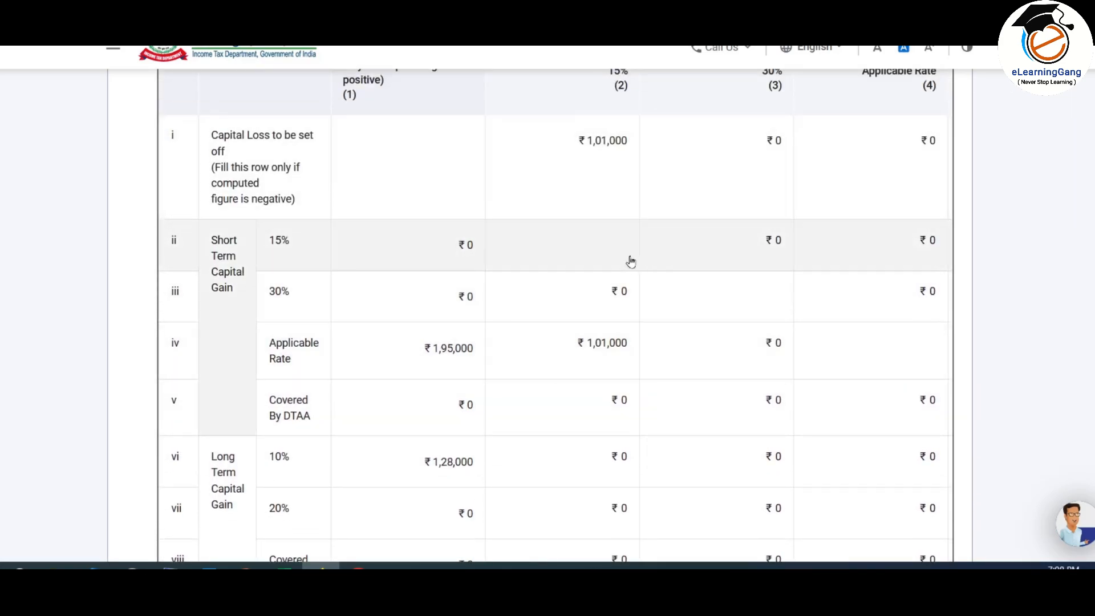
pyautogui.scroll(2, 662, 325)
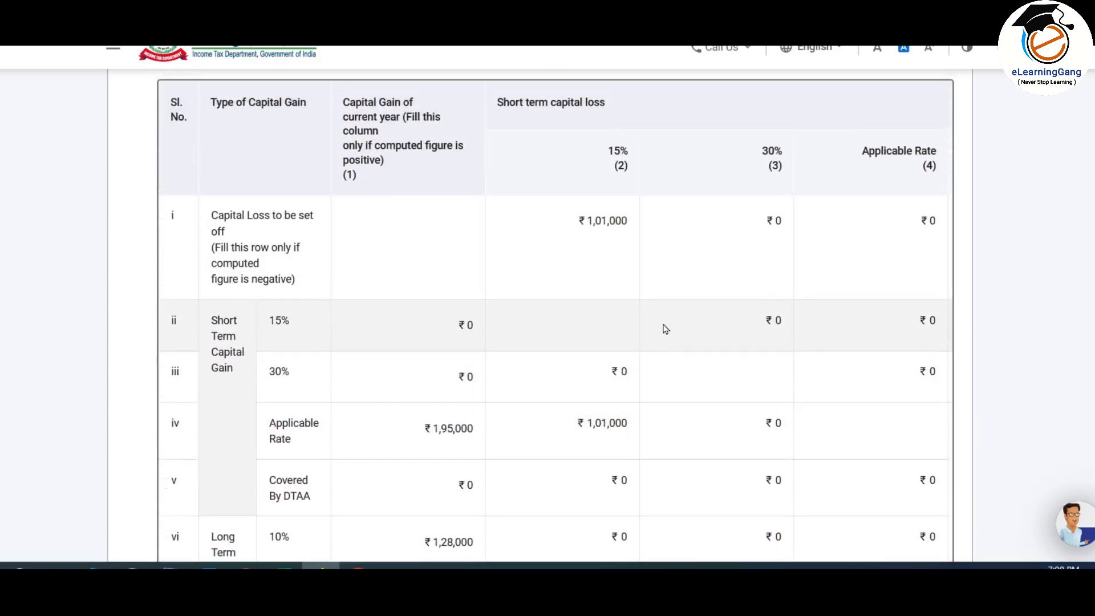
pyautogui.scroll(3, 662, 325)
pyautogui.scroll(-5, 662, 322)
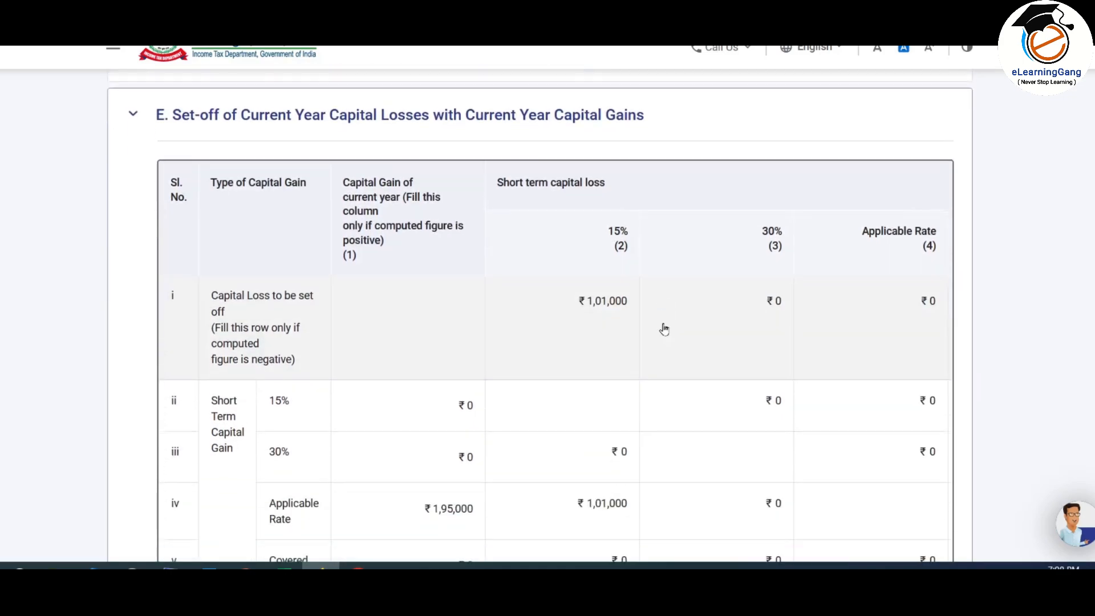
pyautogui.scroll(-6, 791, 314)
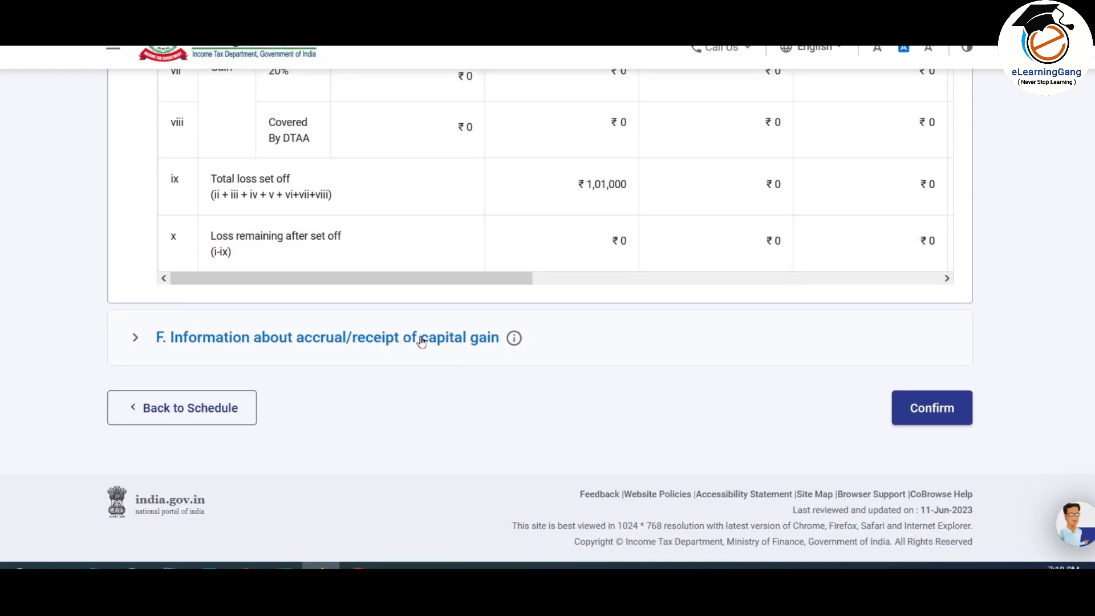
pyautogui.click(462, 340)
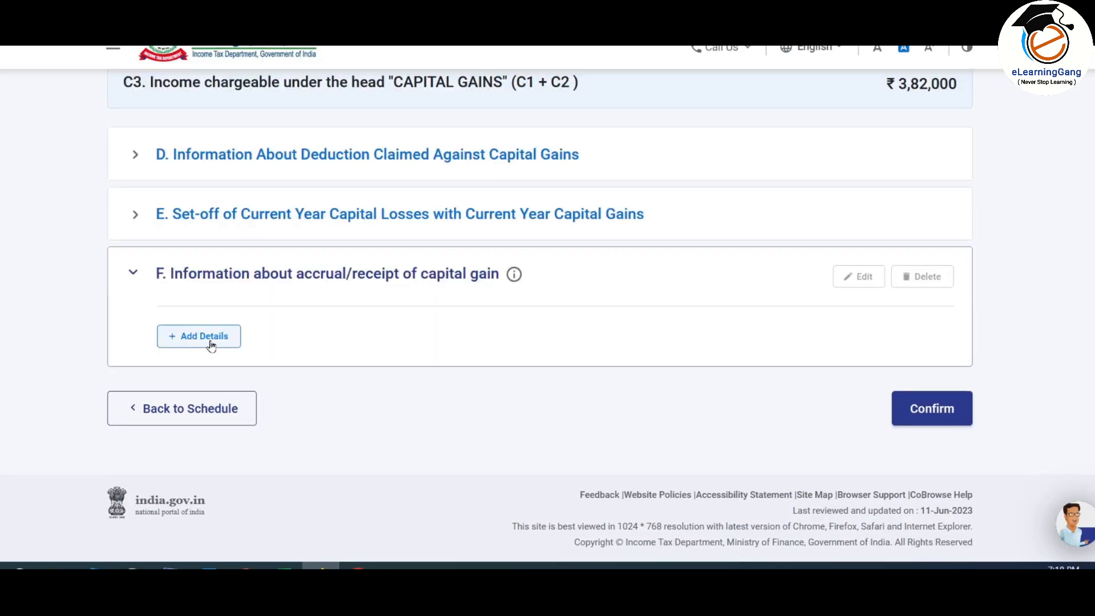
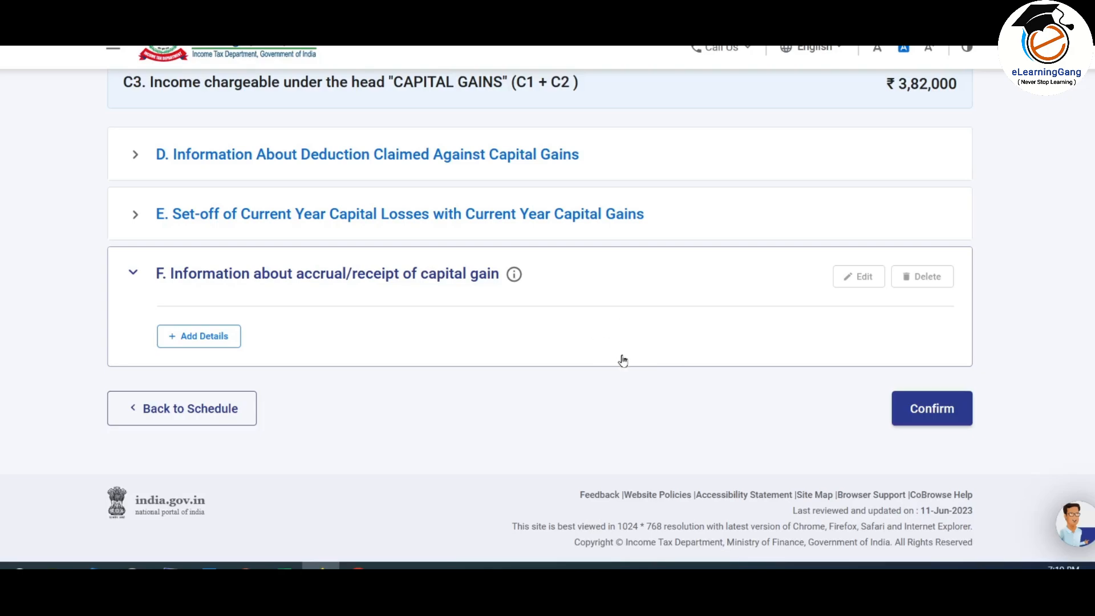
# Step: Confirm the Capital Gains schedule and scroll the Schedules Summary to the Special Income row
pyautogui.click(932, 412)
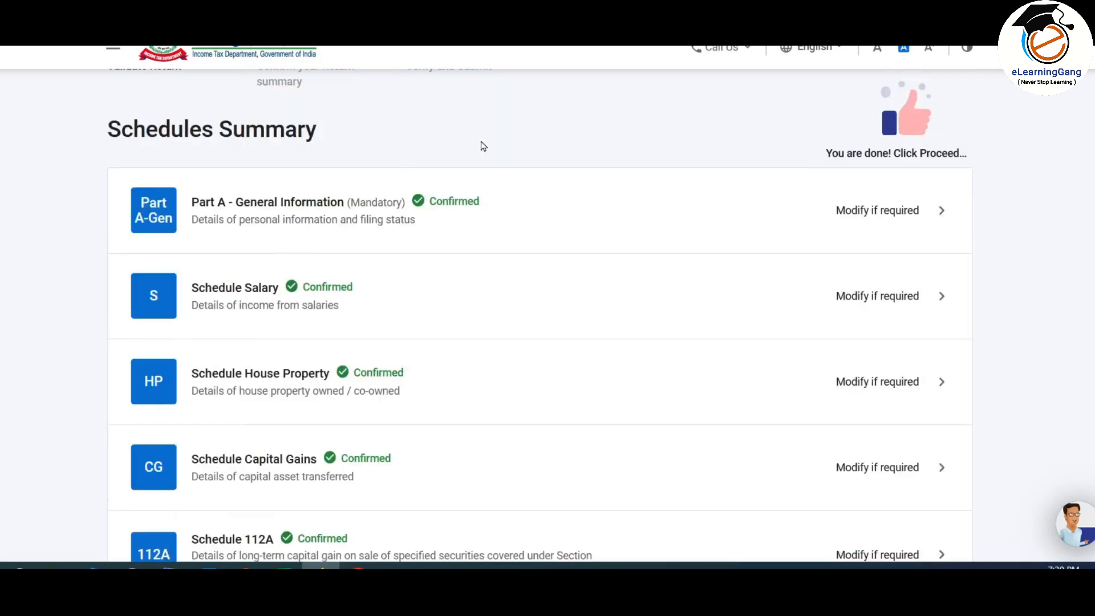
pyautogui.scroll(1, 482, 143)
pyautogui.scroll(-4, 481, 143)
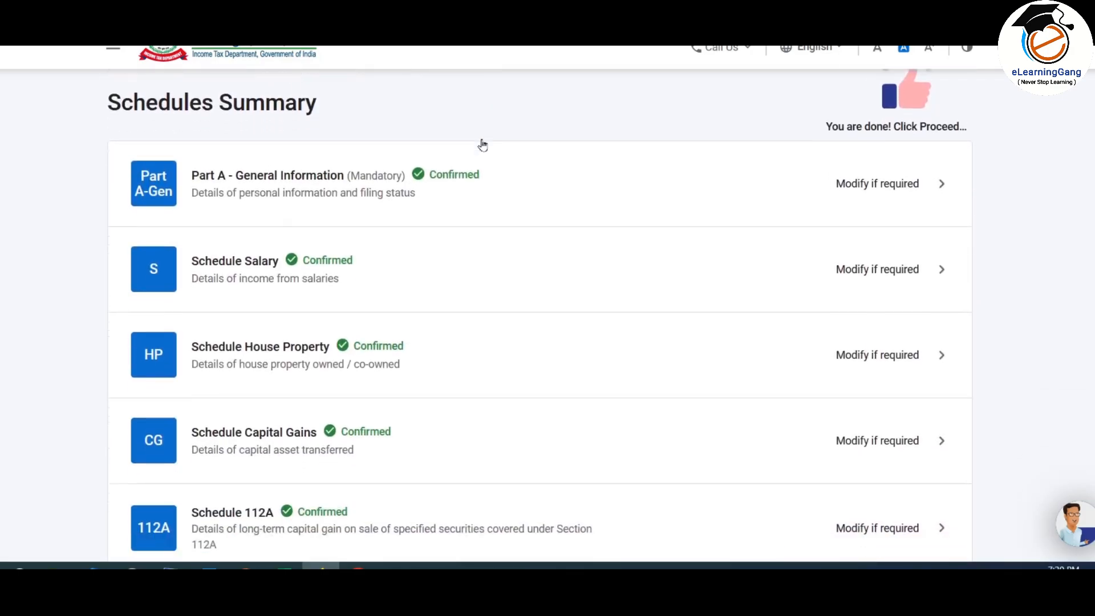
pyautogui.scroll(-2, 482, 144)
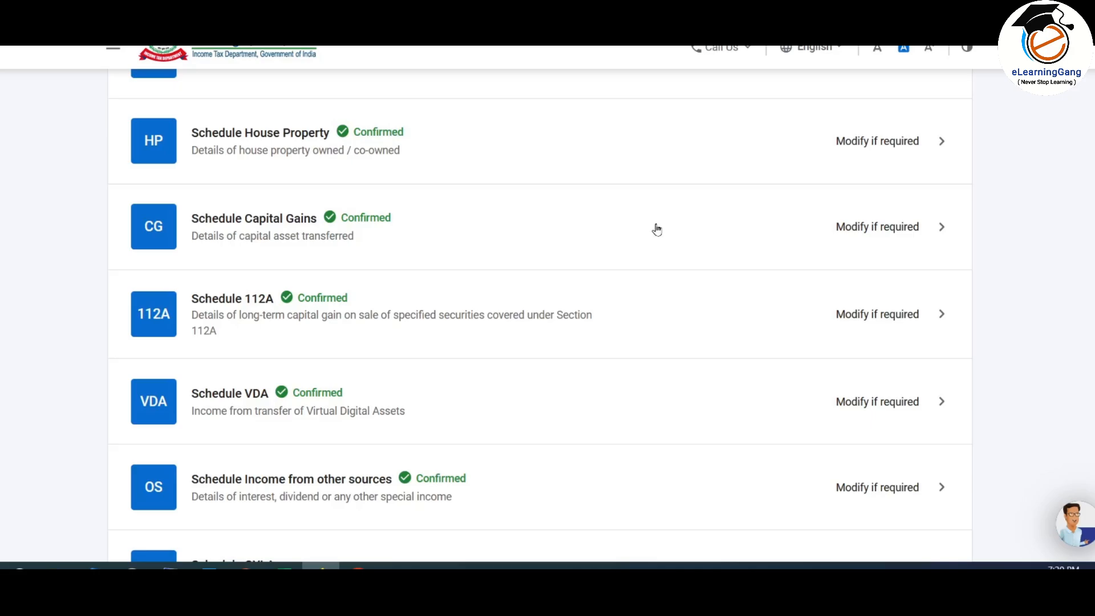
pyautogui.scroll(-10, 656, 228)
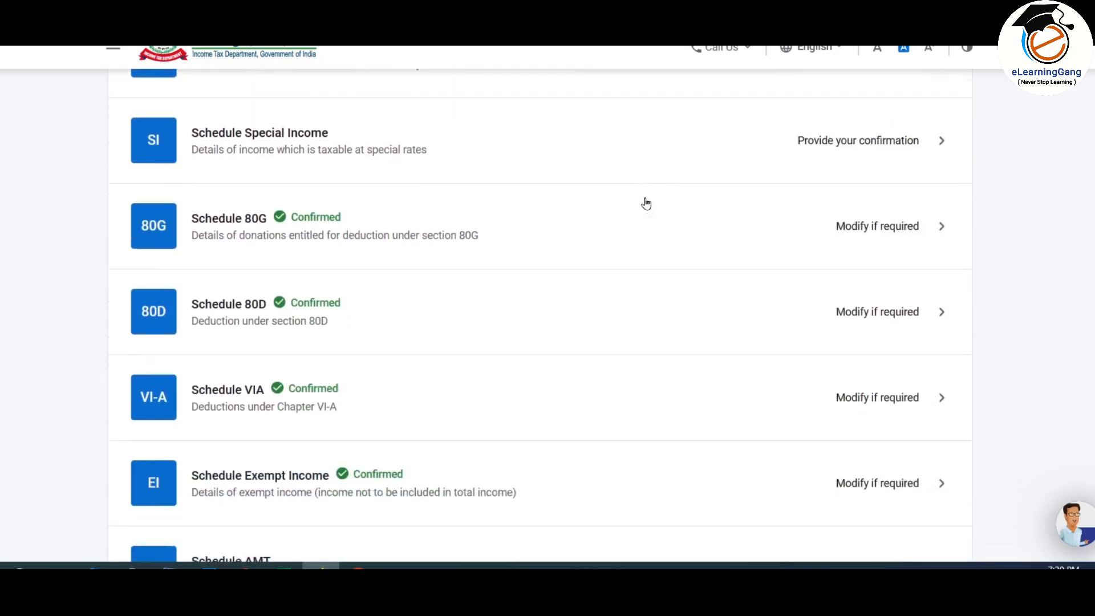
pyautogui.scroll(-5, 645, 203)
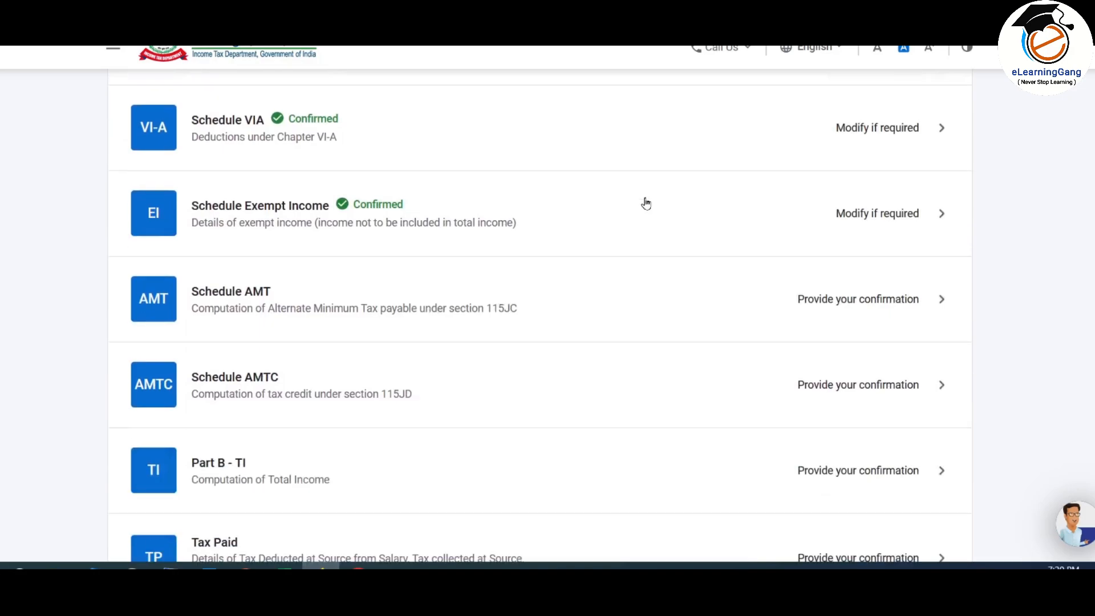
pyautogui.scroll(-3, 646, 204)
pyautogui.scroll(8, 645, 203)
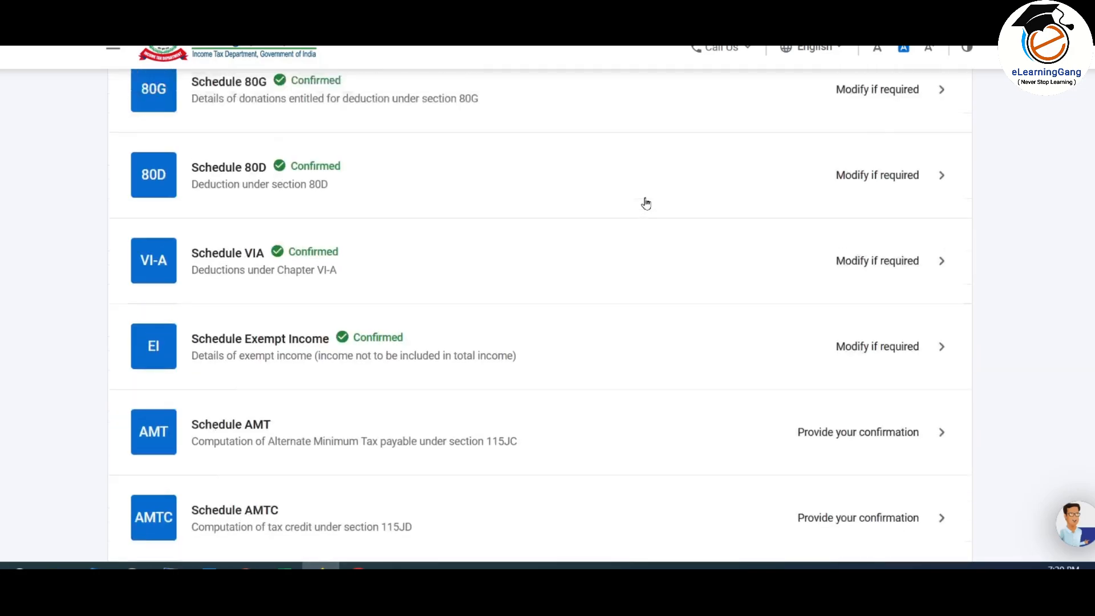
pyautogui.scroll(2, 646, 203)
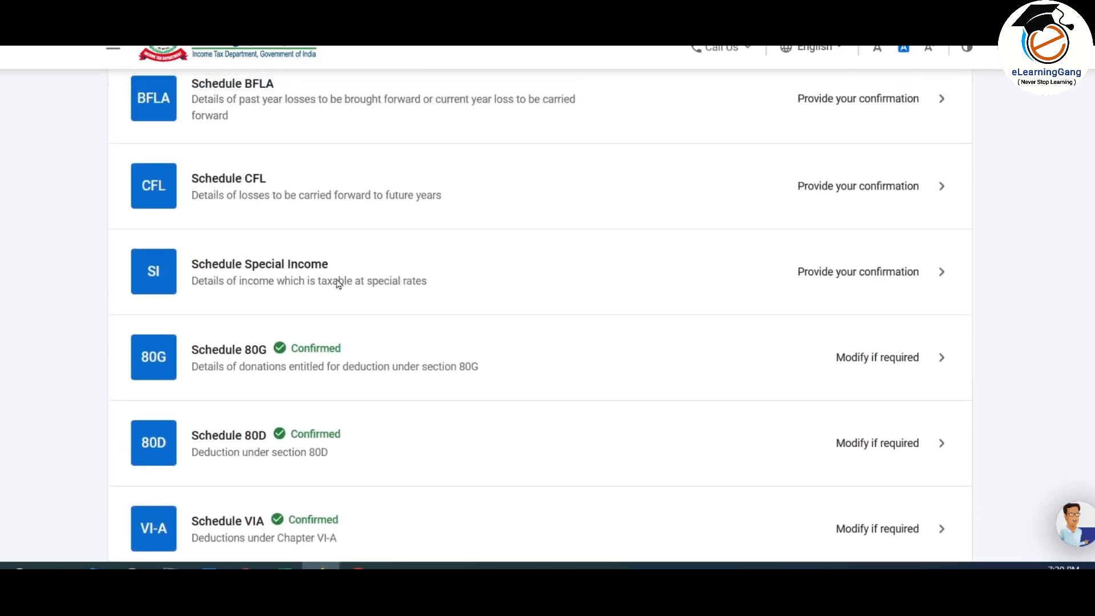
# Step: Check Schedule SI's ₹3,18,000 special-rate income and ₹59,800 tax total, then confirm it
pyautogui.click(829, 274)
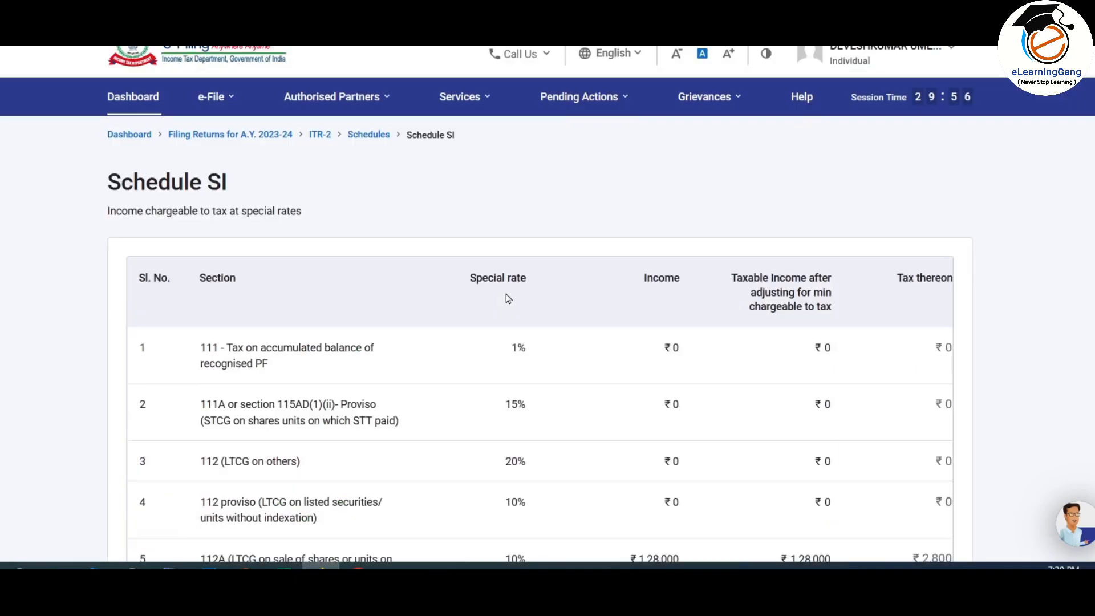
pyautogui.scroll(-3, 508, 297)
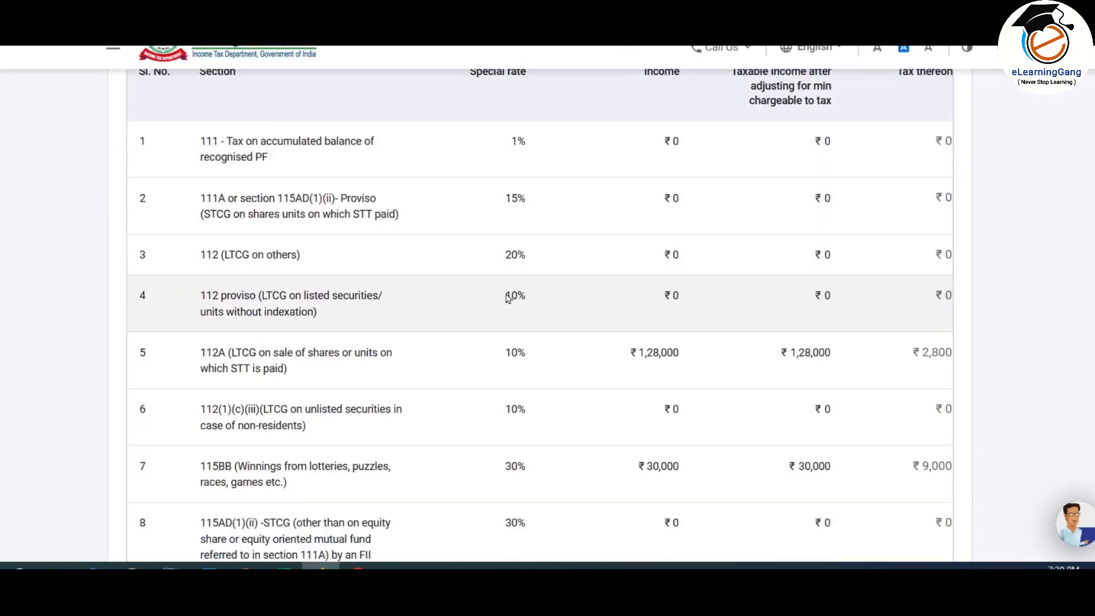
pyautogui.scroll(-1, 508, 298)
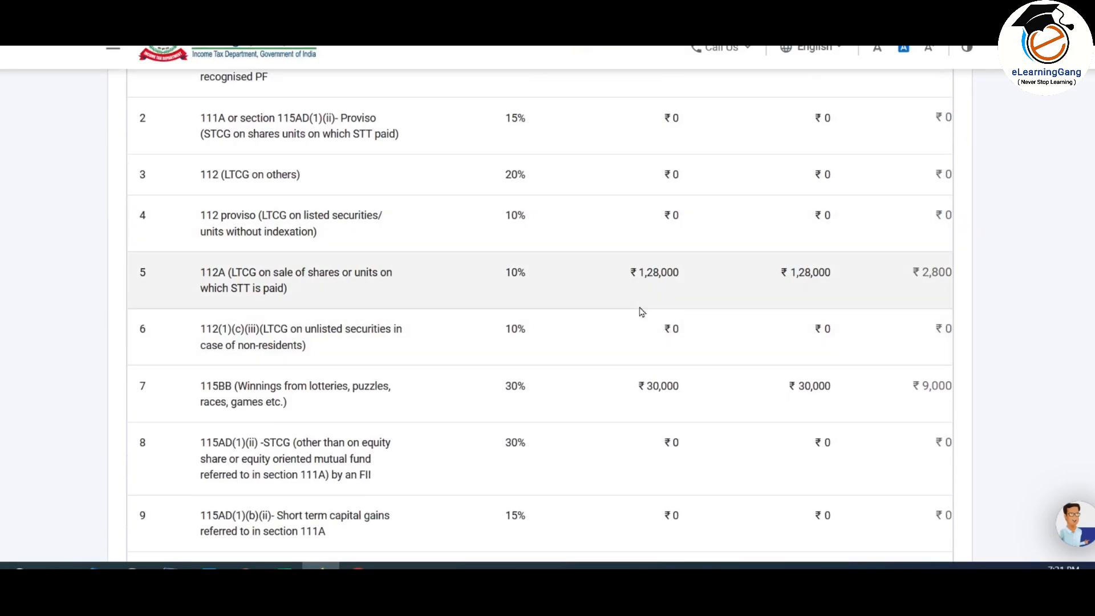
pyautogui.scroll(-1, 633, 308)
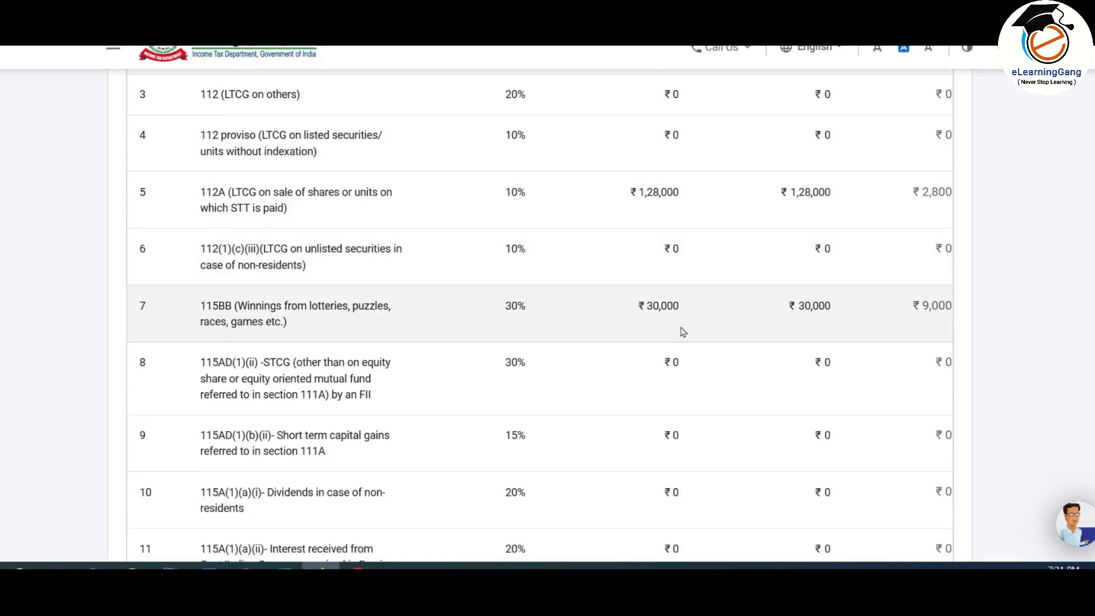
pyautogui.scroll(-18, 685, 319)
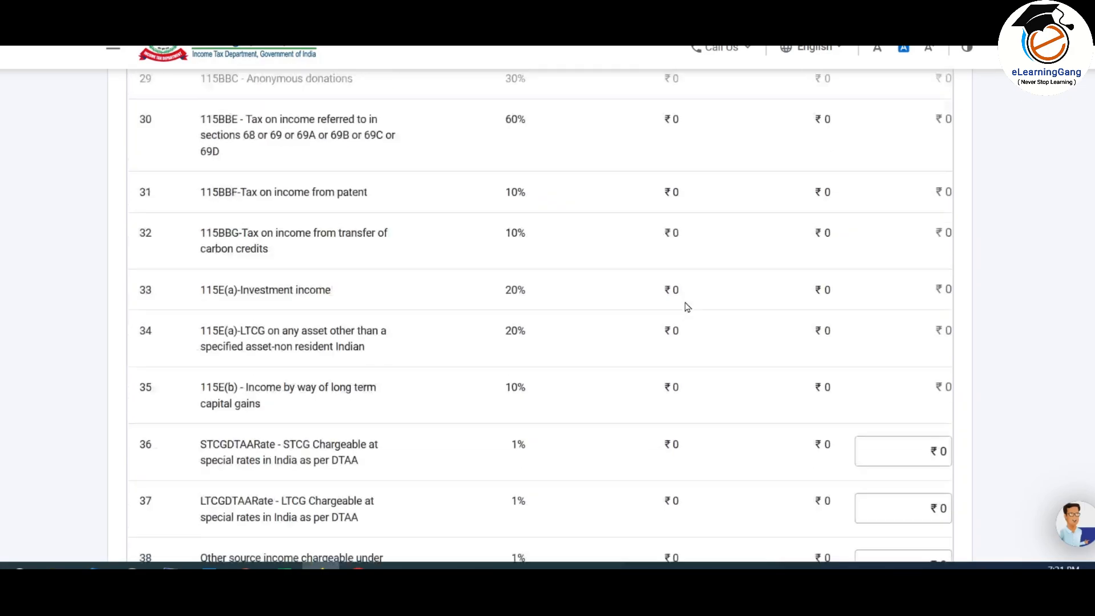
pyautogui.scroll(-20, 687, 307)
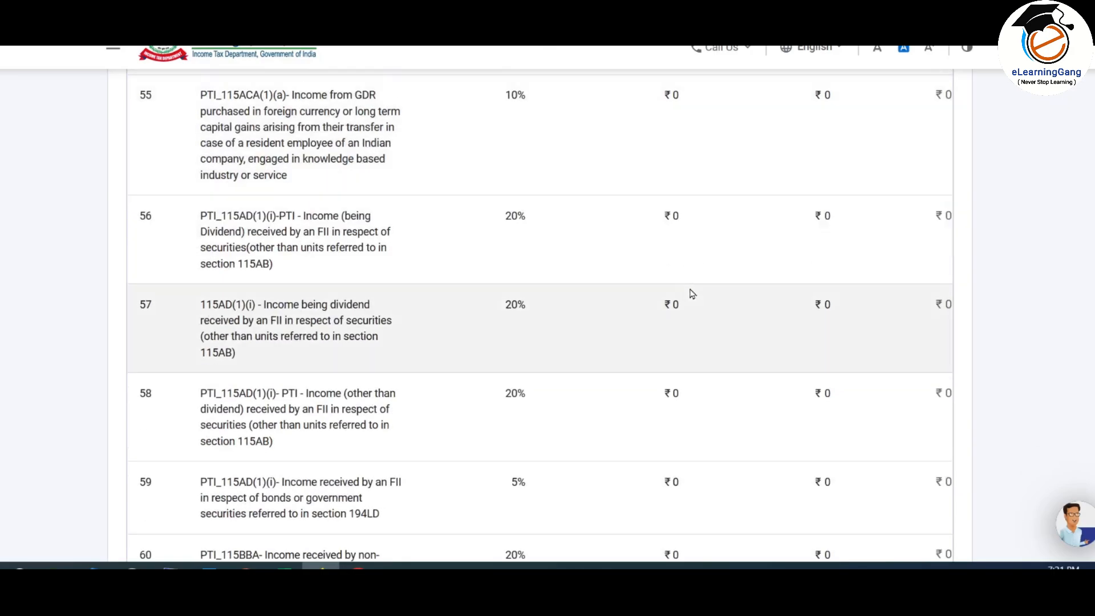
pyautogui.scroll(-8, 688, 286)
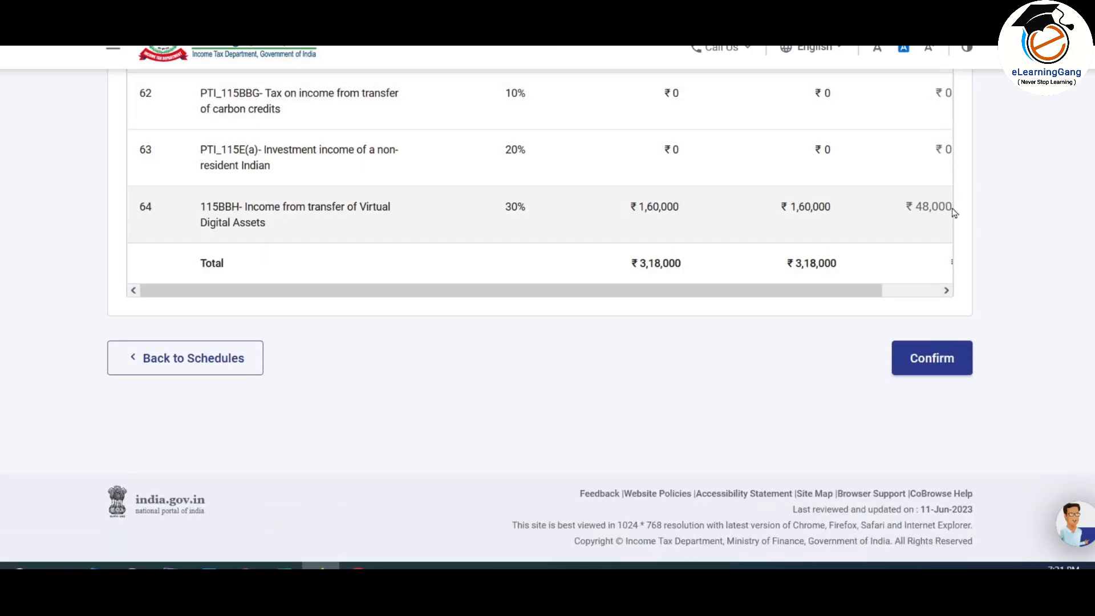
pyautogui.click(884, 291)
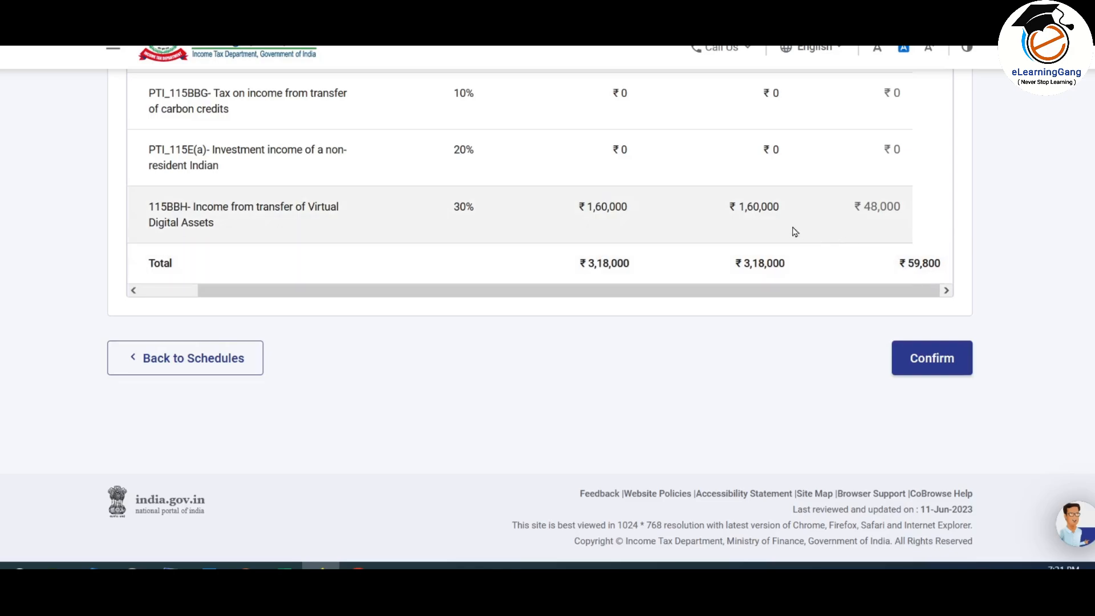
pyautogui.scroll(8, 792, 230)
pyautogui.scroll(-7, 792, 229)
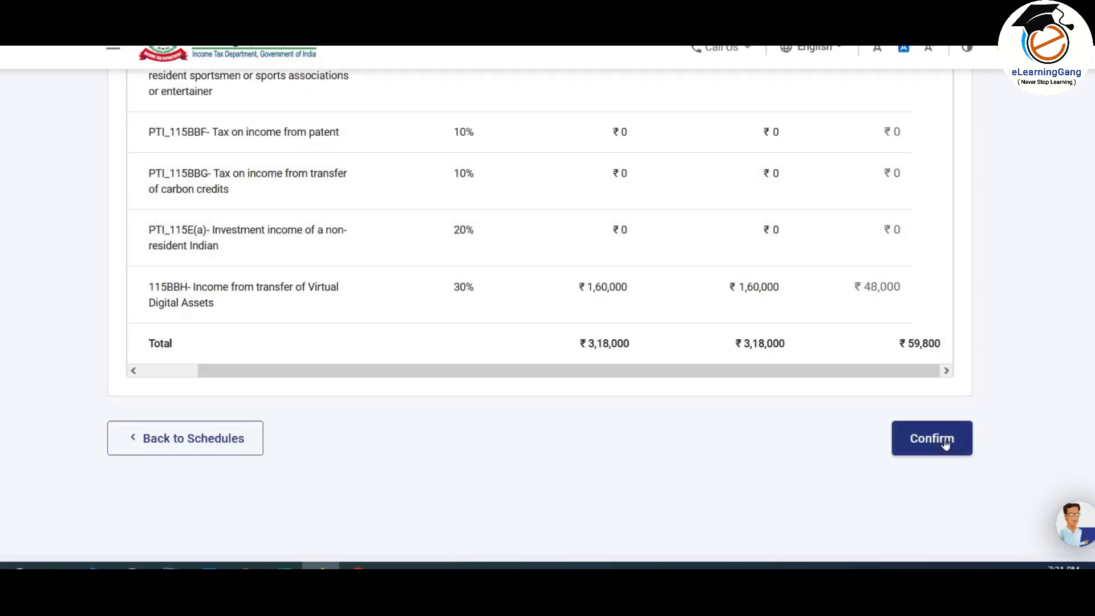
pyautogui.click(945, 444)
# Step: Open Schedule CYLA and check the ₹8,450 house property loss set off against salaries
pyautogui.scroll(-10, 724, 216)
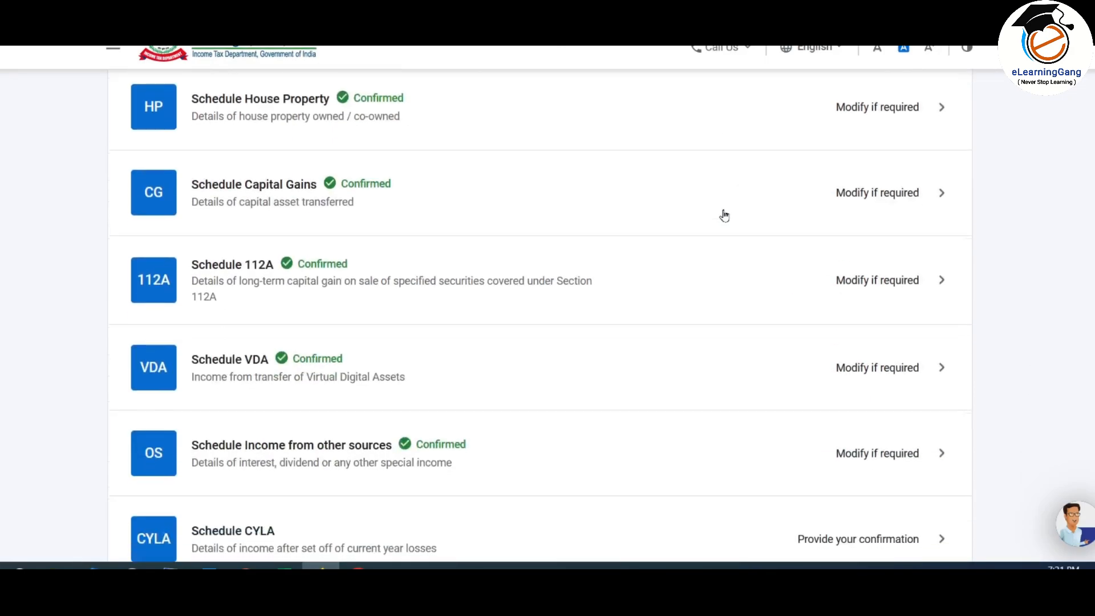
pyautogui.scroll(-3, 724, 215)
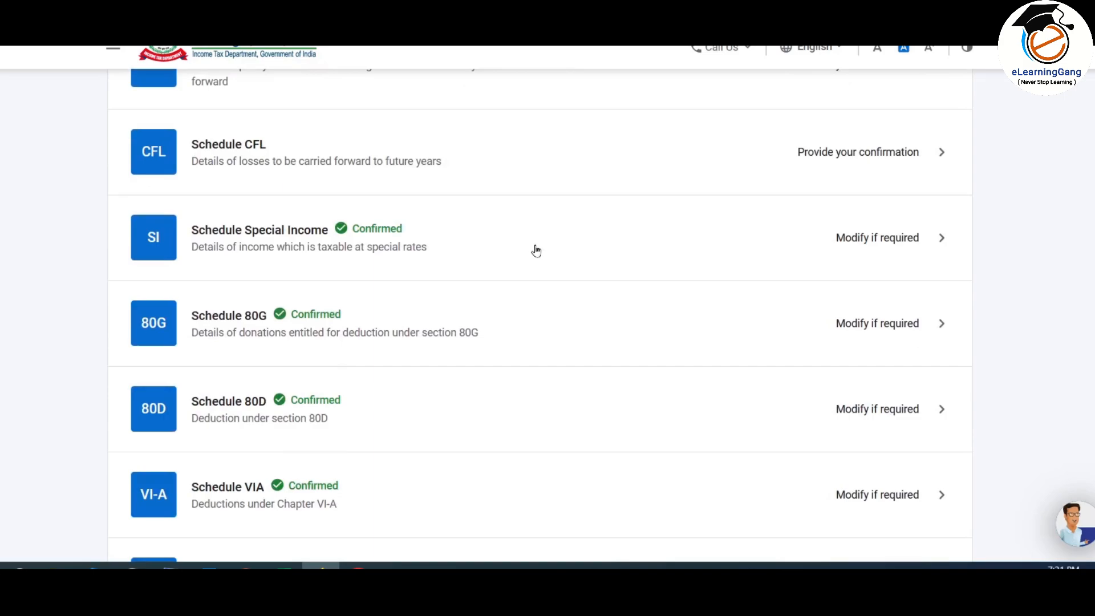
pyautogui.scroll(4, 582, 423)
pyautogui.scroll(-1, 582, 423)
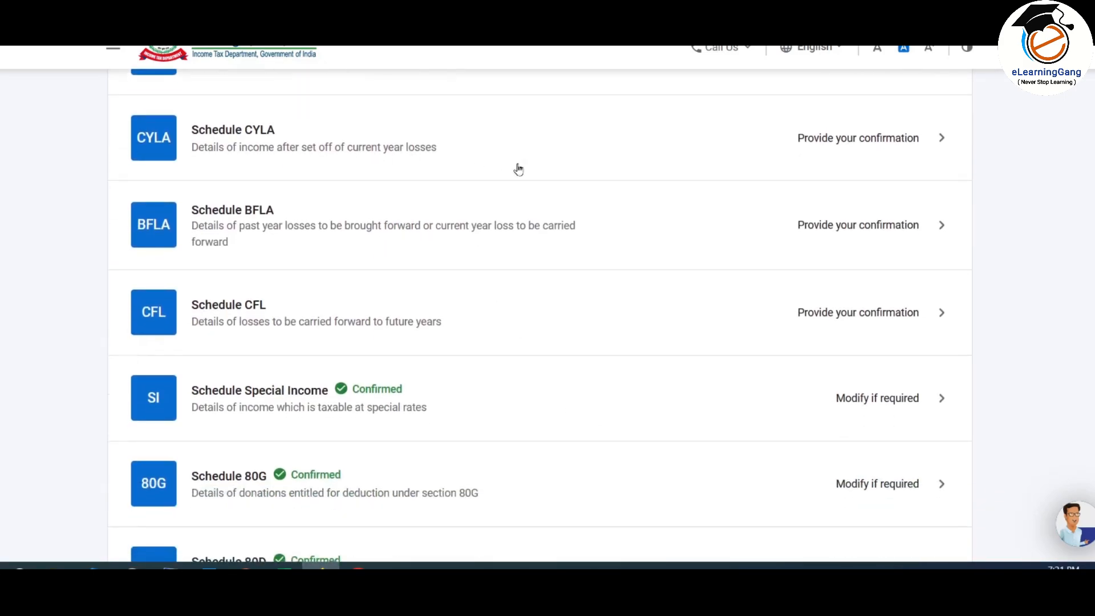
pyautogui.click(843, 144)
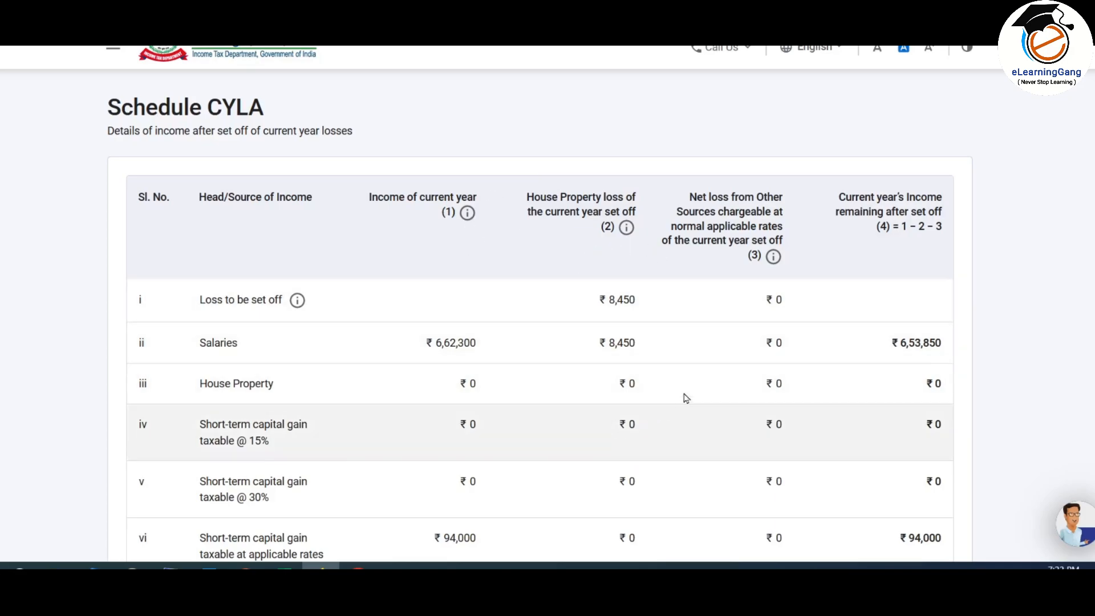
pyautogui.scroll(-7, 622, 285)
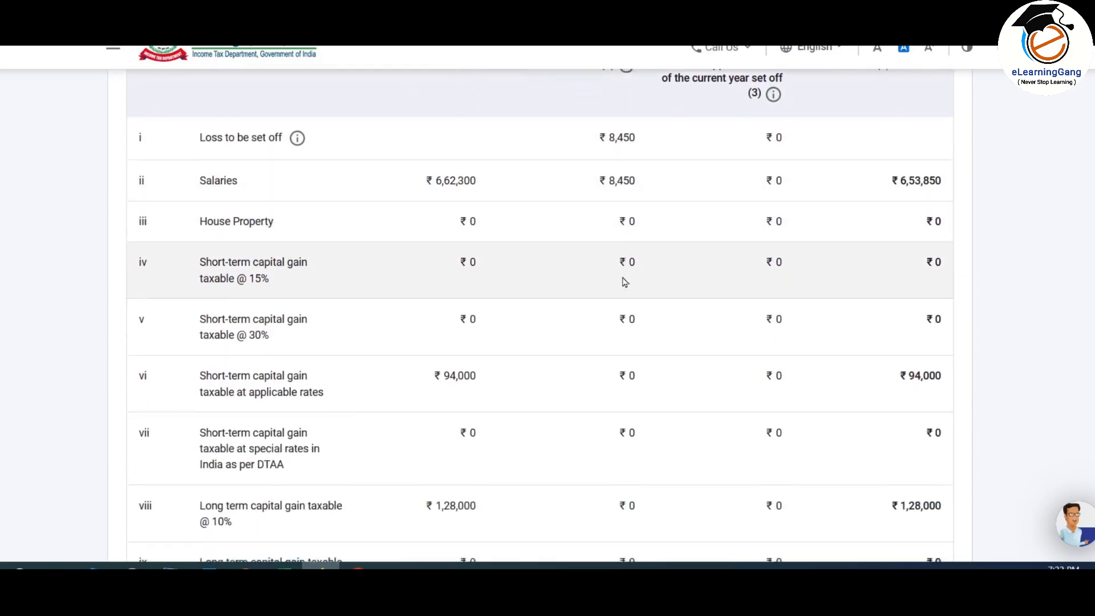
pyautogui.scroll(5, 622, 285)
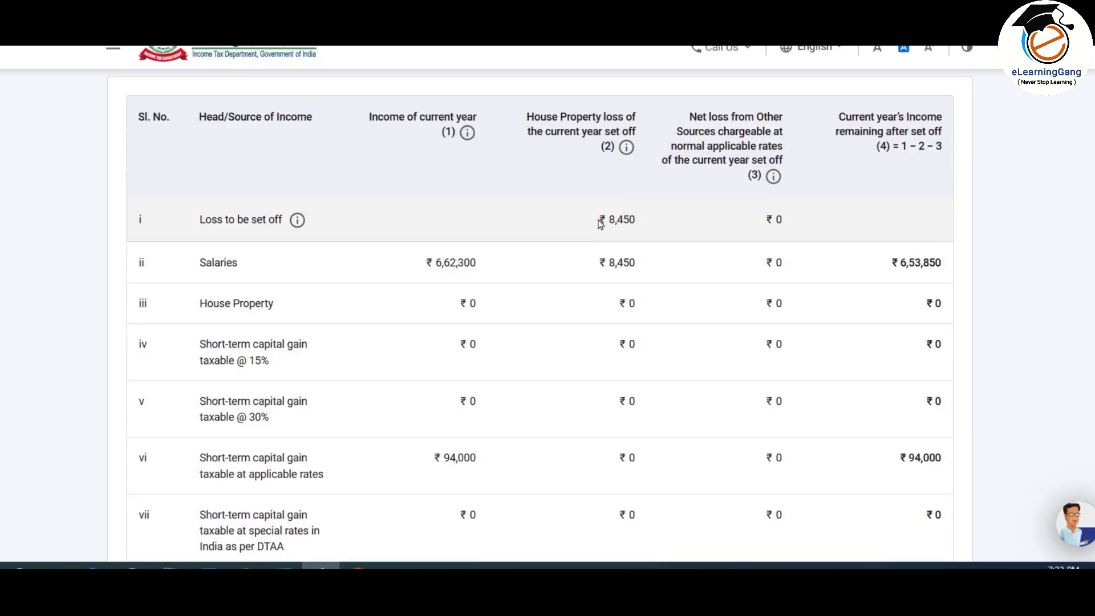
pyautogui.moveTo(607, 221); pyautogui.dragTo(647, 224)
pyautogui.click(629, 229)
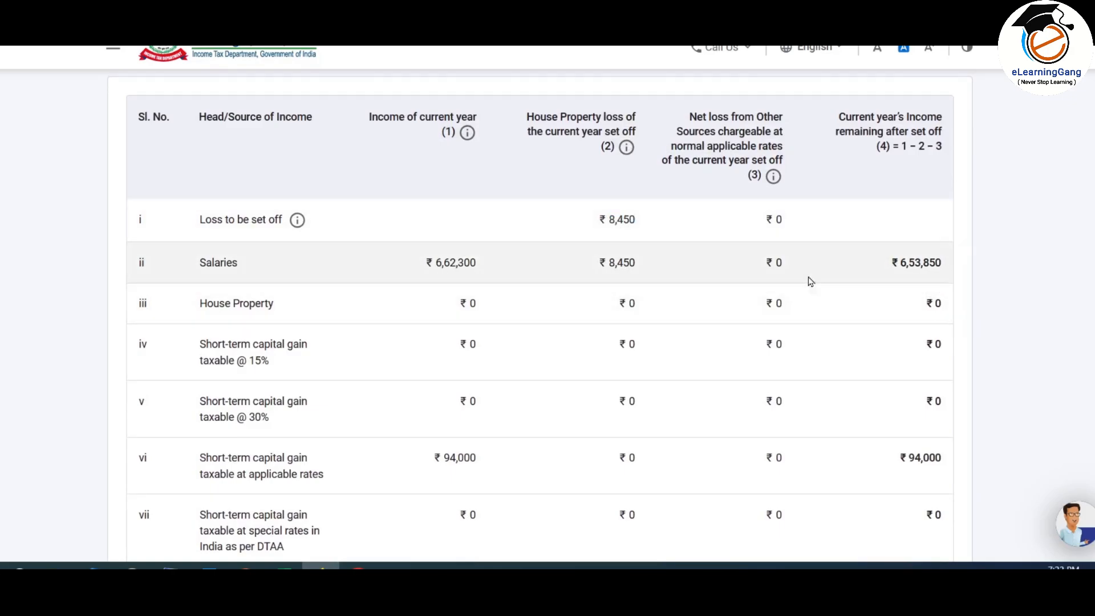
# Step: Review the rest of the CYLA set-off table and confirm the schedule
pyautogui.scroll(-3, 808, 278)
pyautogui.scroll(-2, 808, 279)
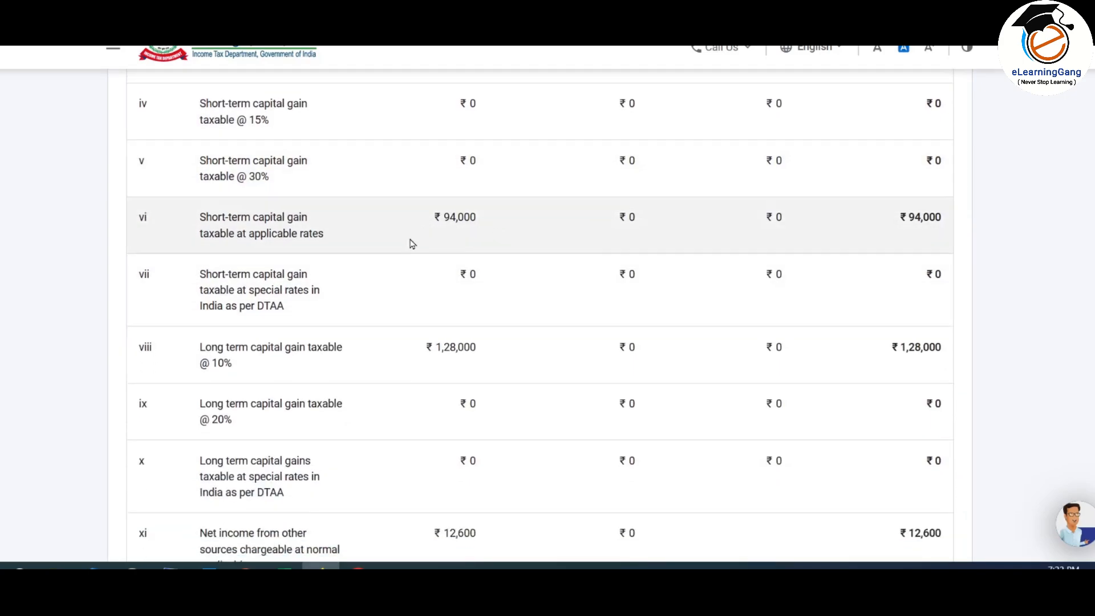
pyautogui.scroll(-7, 690, 254)
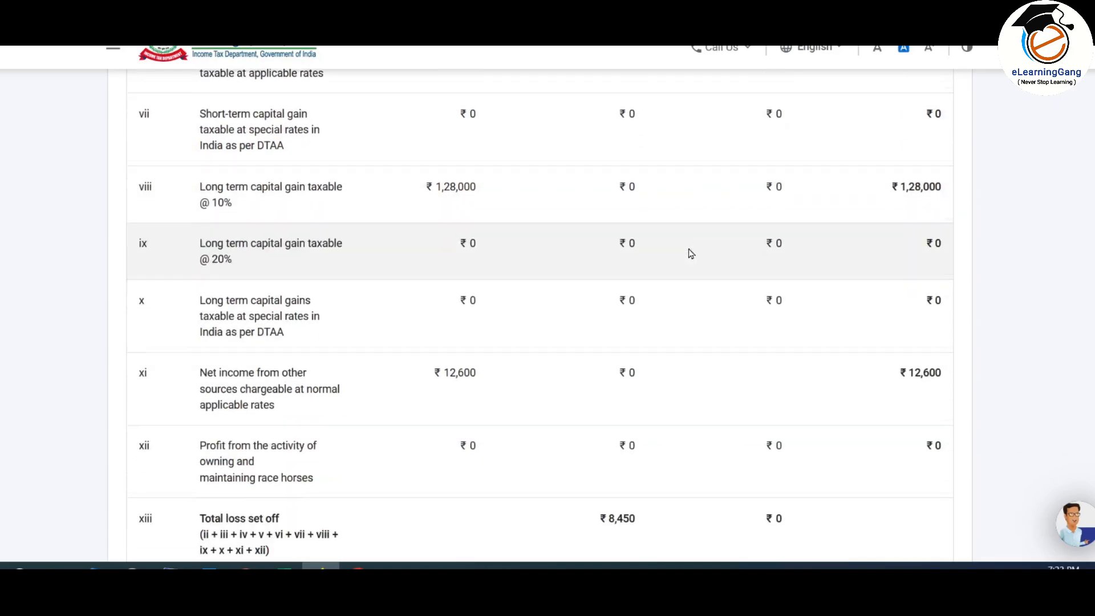
pyautogui.scroll(3, 687, 254)
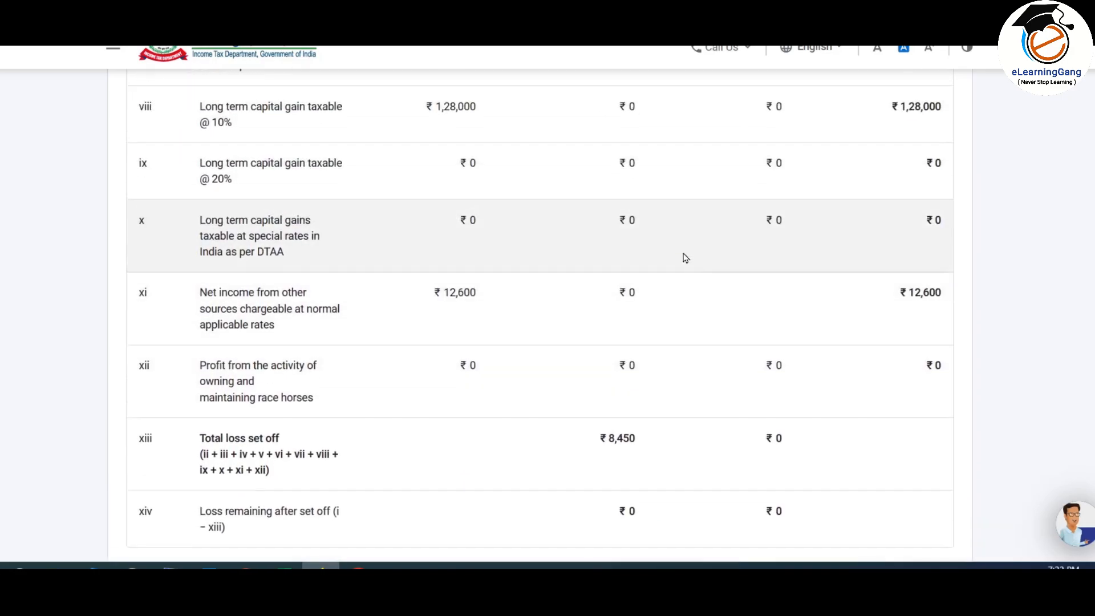
pyautogui.scroll(-3, 684, 255)
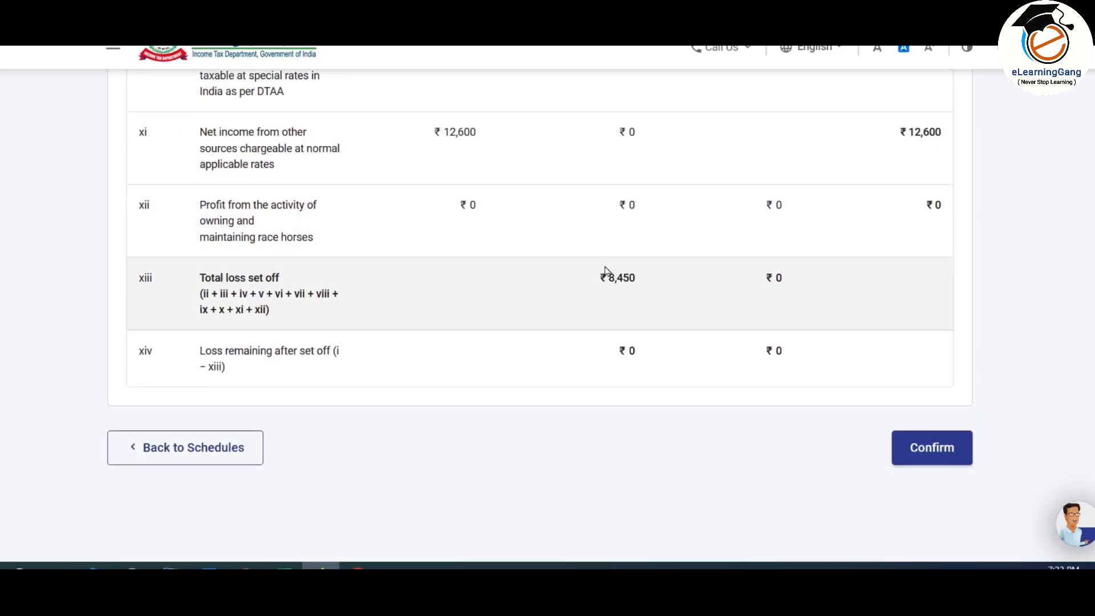
pyautogui.click(933, 457)
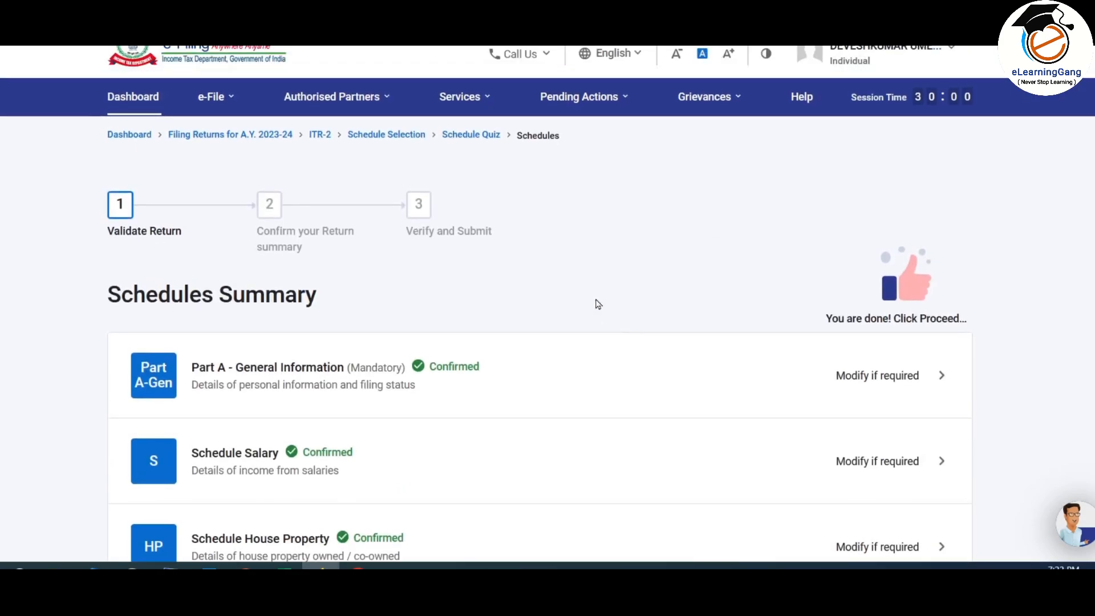
# Step: Open Schedule BFLA: ₹8,793 brought-forward loss set off, ₹8,79,657 income remaining
pyautogui.scroll(-3, 597, 302)
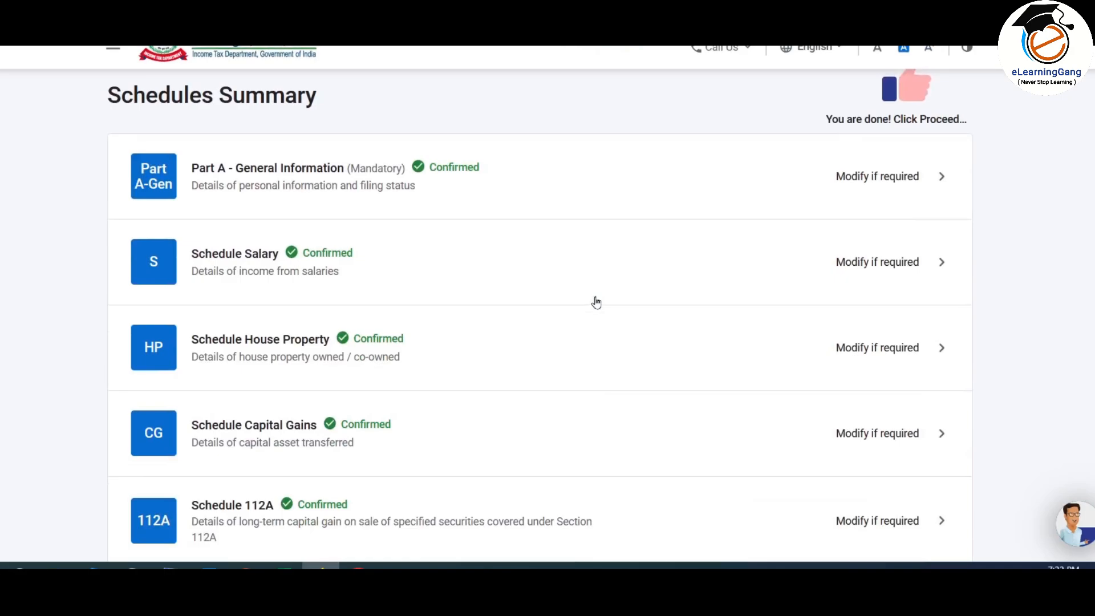
pyautogui.scroll(-8, 596, 302)
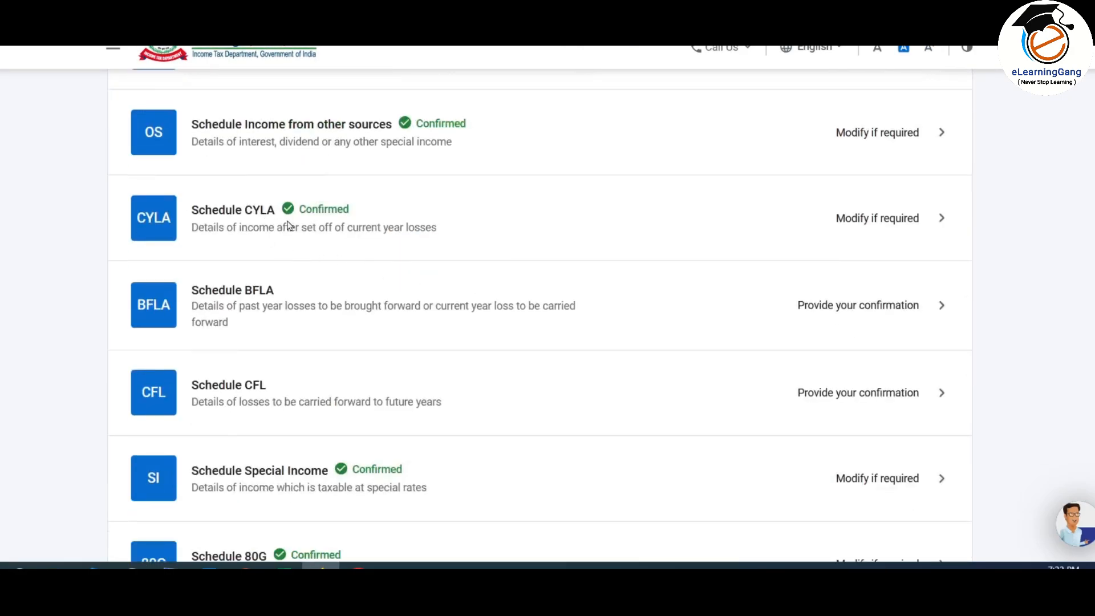
pyautogui.scroll(-1, 399, 211)
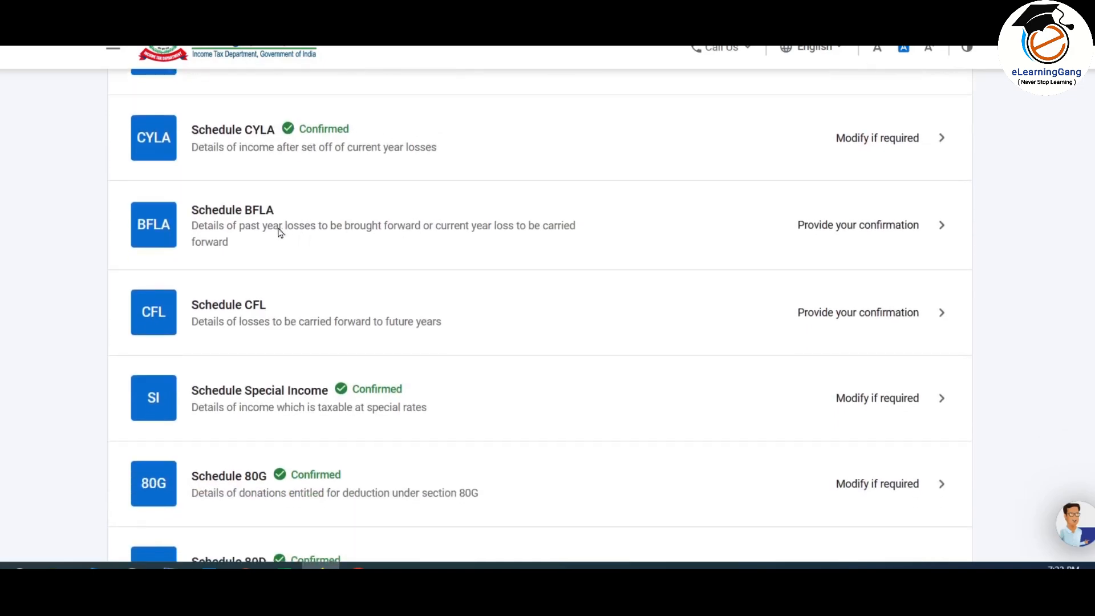
pyautogui.click(728, 224)
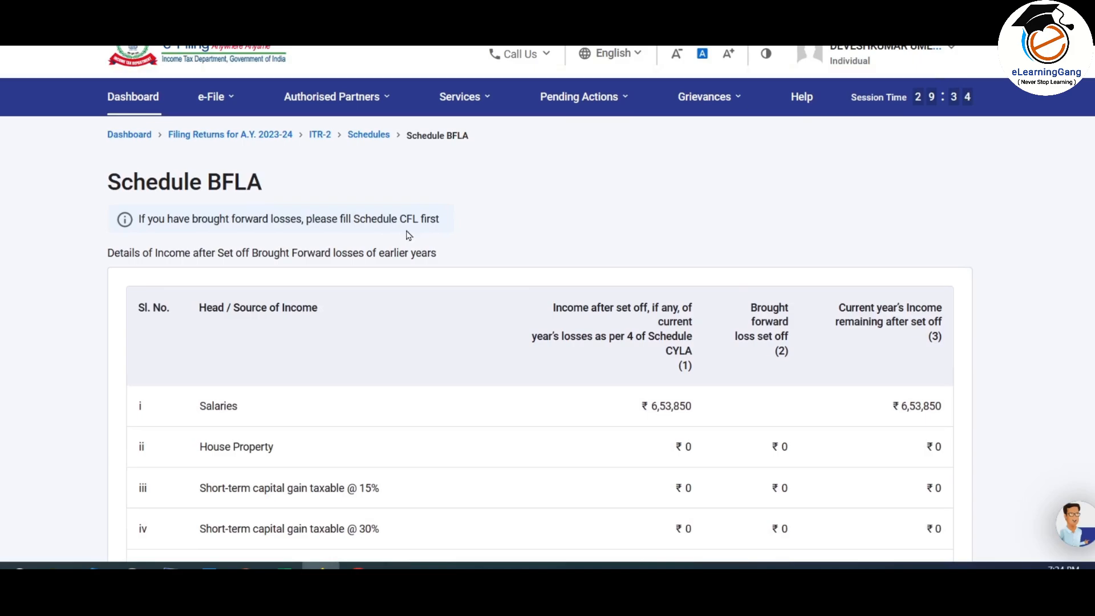
pyautogui.scroll(-10, 413, 234)
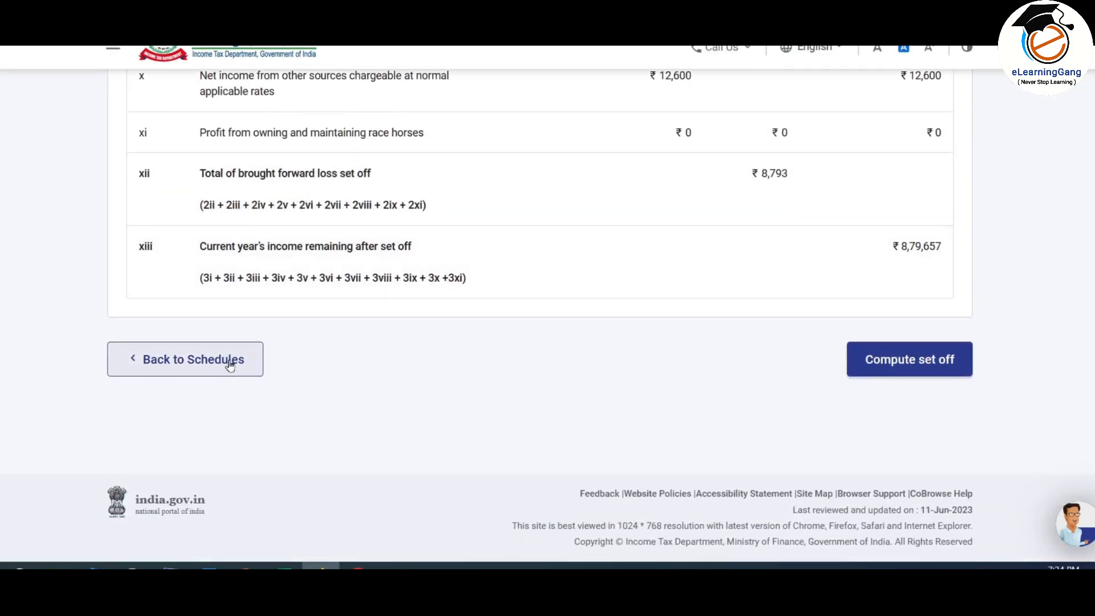
# Step: Return to the Schedules Summary and open Schedule CFL's carried-forward losses
pyautogui.click(230, 365)
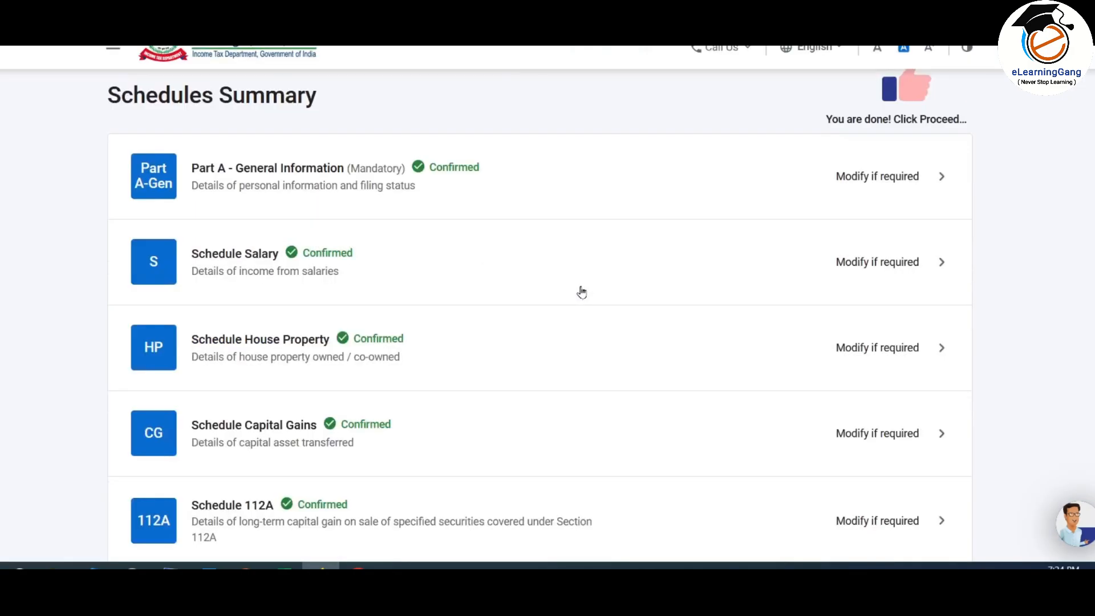
pyautogui.scroll(-3, 581, 290)
pyautogui.scroll(-8, 581, 292)
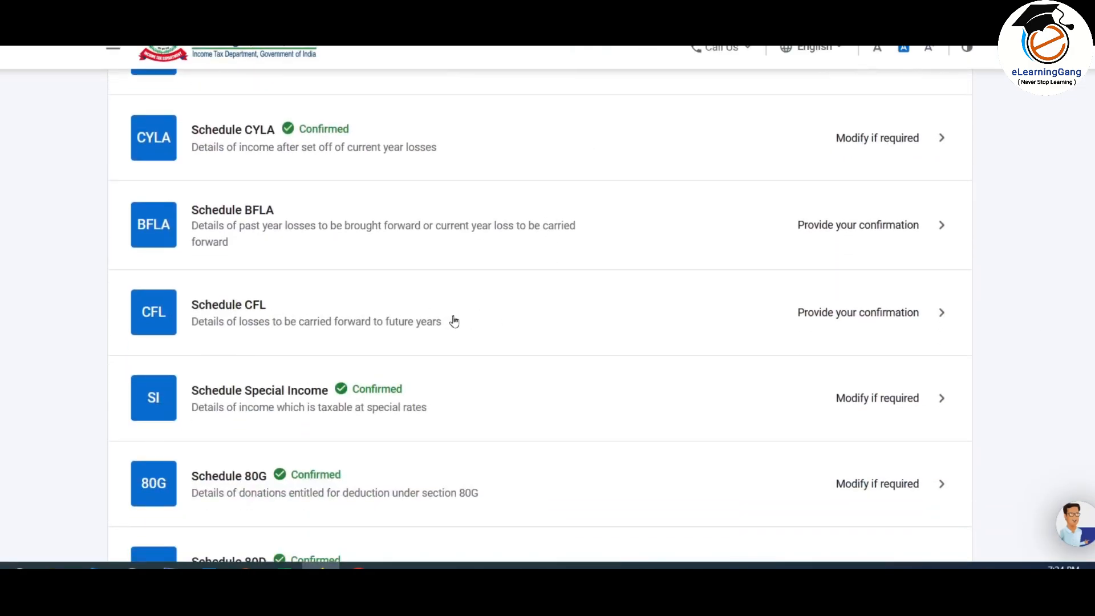
pyautogui.click(454, 321)
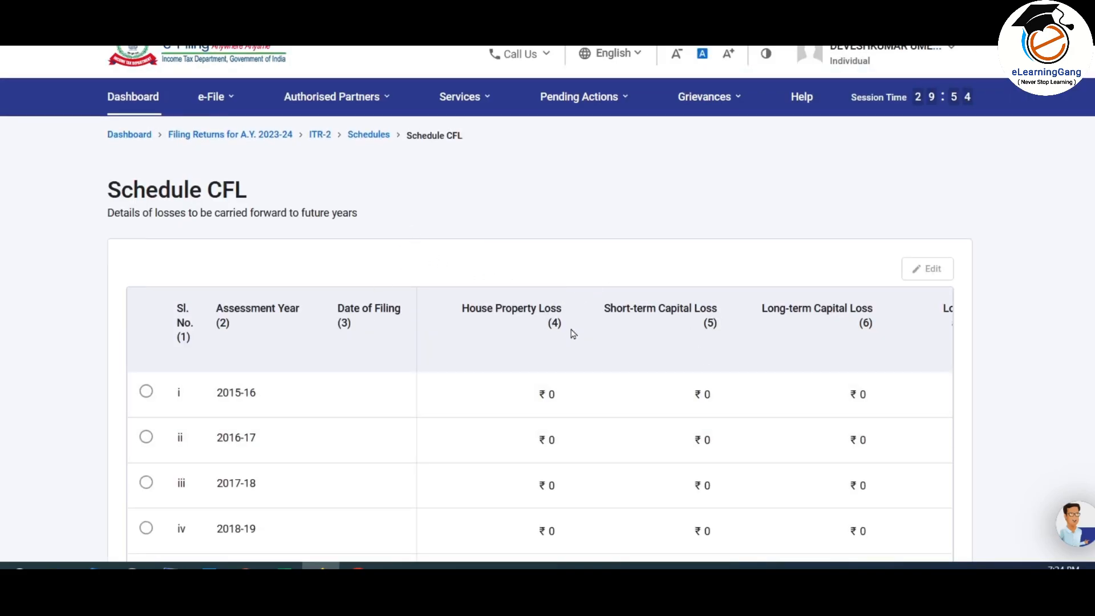
pyautogui.scroll(-5, 596, 268)
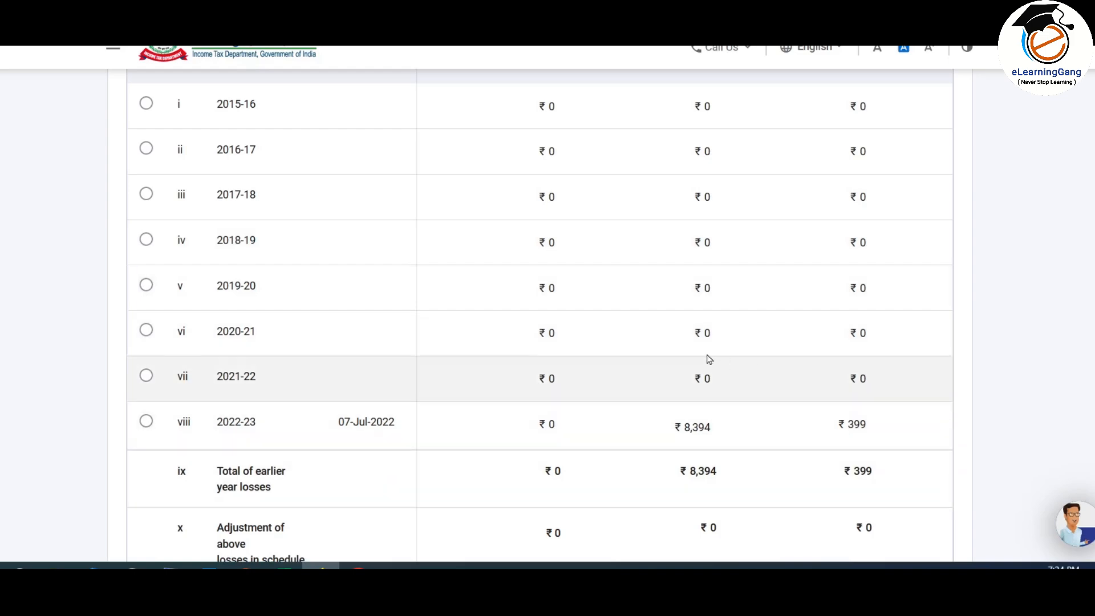
pyautogui.scroll(-1, 738, 360)
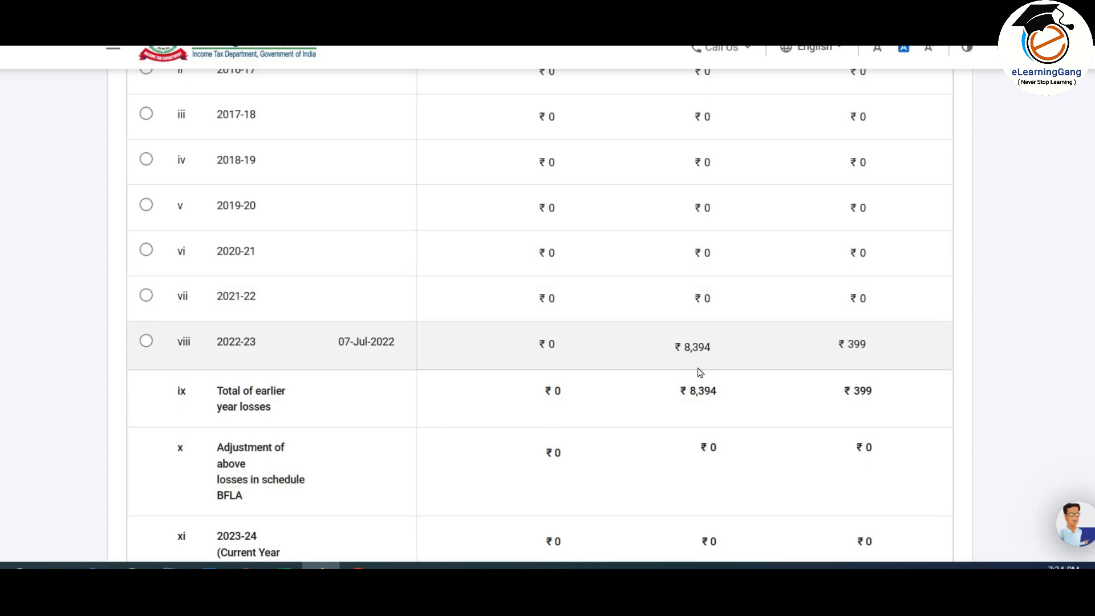
pyautogui.scroll(1, 700, 373)
pyautogui.scroll(-1, 701, 372)
# Step: Leave the 2022-23 loss entry (₹8,394 short-term, ₹399 long-term) unchanged and compute set-off for CFL
pyautogui.click(146, 341)
pyautogui.scroll(3, 616, 387)
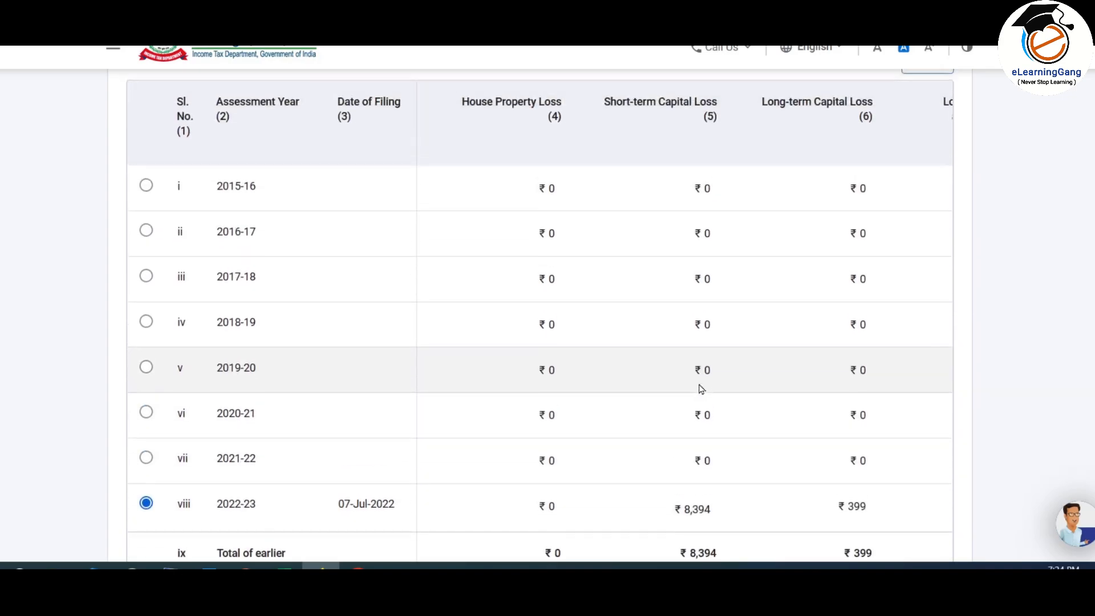
pyautogui.scroll(1, 701, 389)
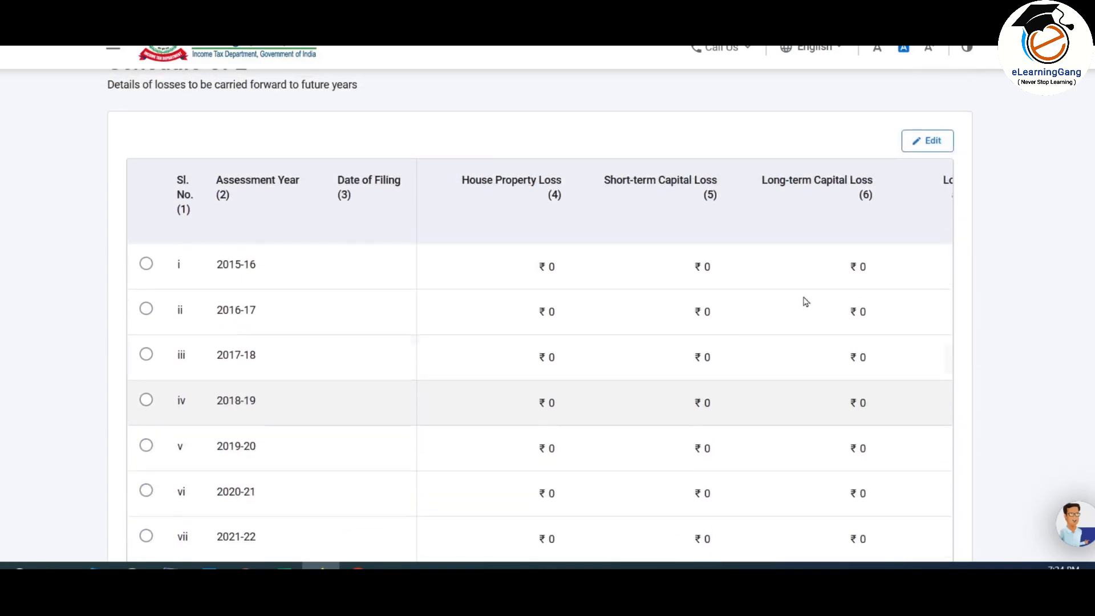
pyautogui.click(932, 141)
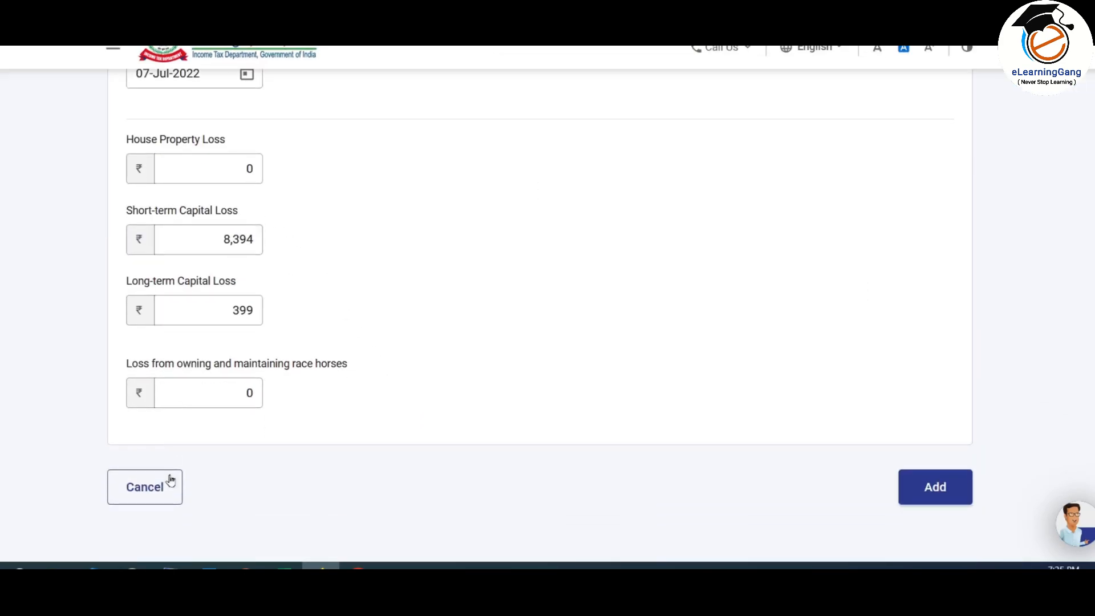
pyautogui.click(170, 481)
pyautogui.scroll(-15, 798, 258)
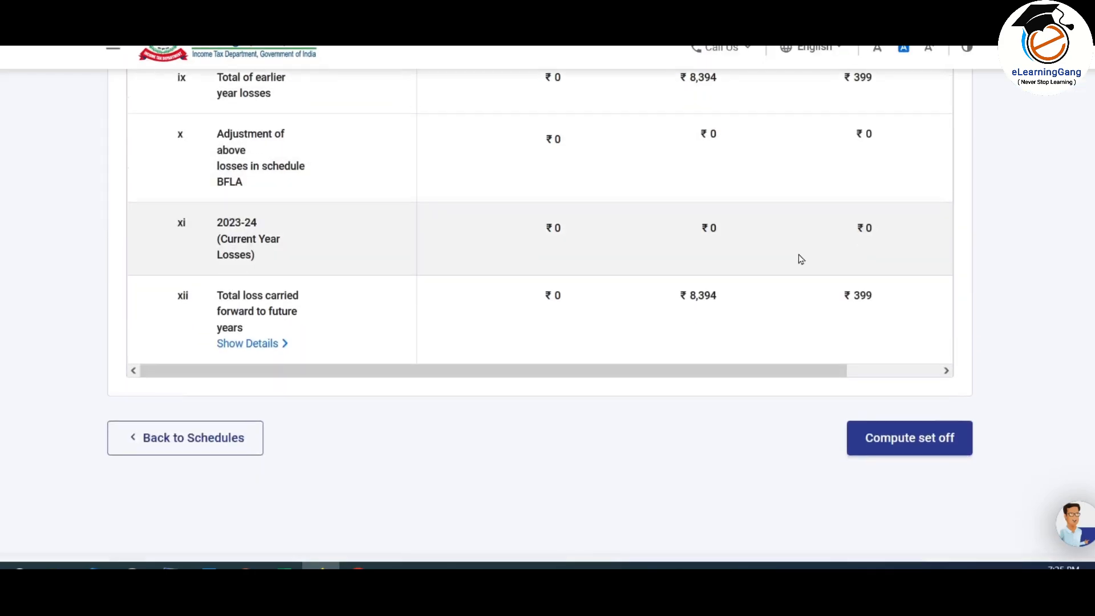
pyautogui.scroll(-2, 801, 260)
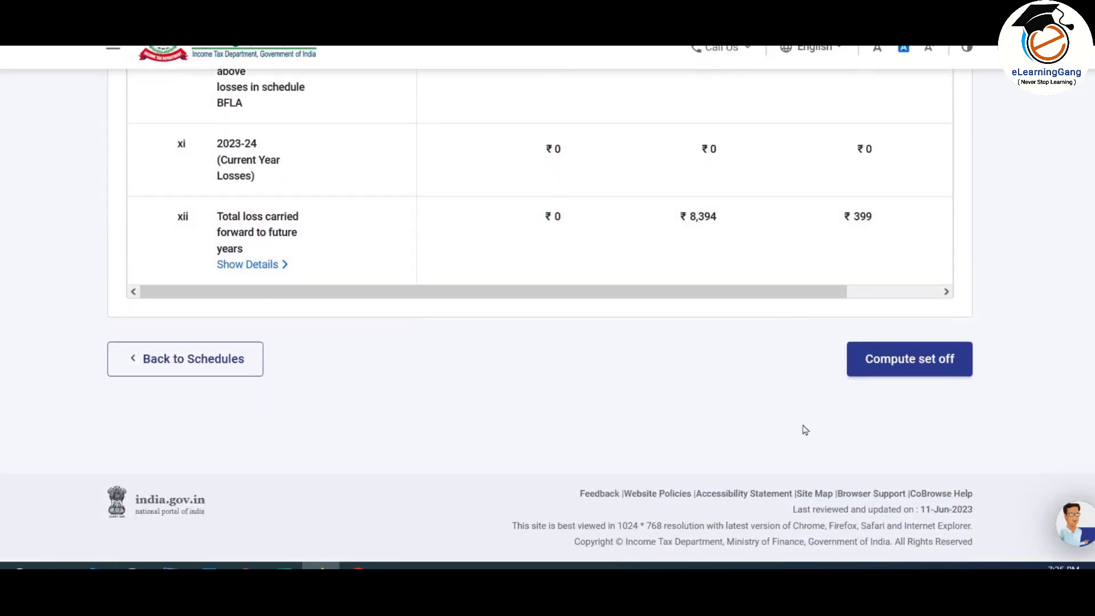
pyautogui.click(932, 360)
pyautogui.scroll(-8, 509, 357)
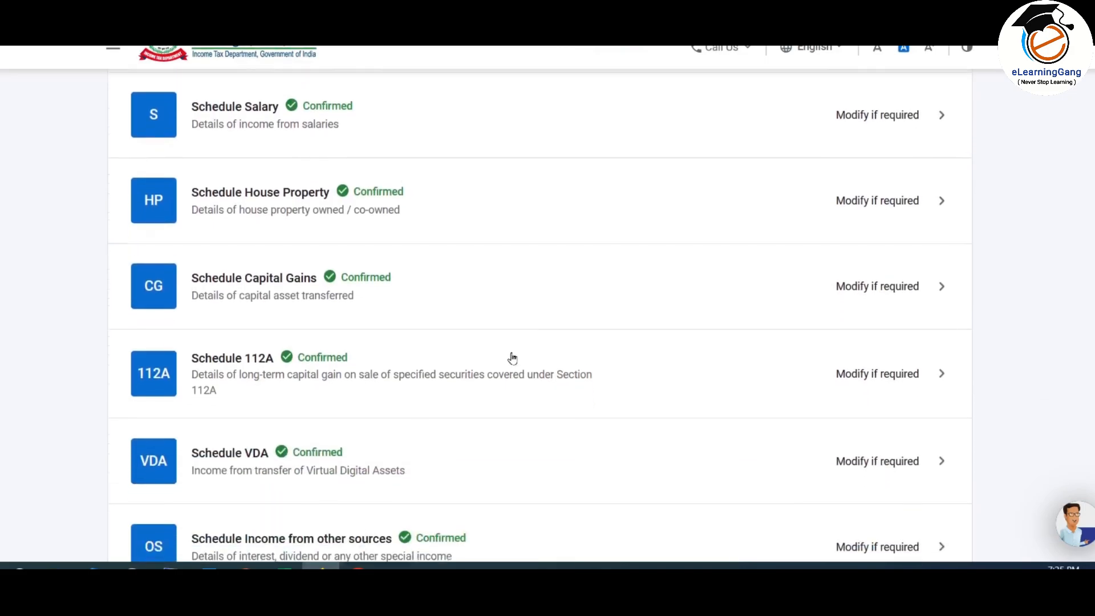
pyautogui.scroll(-5, 511, 360)
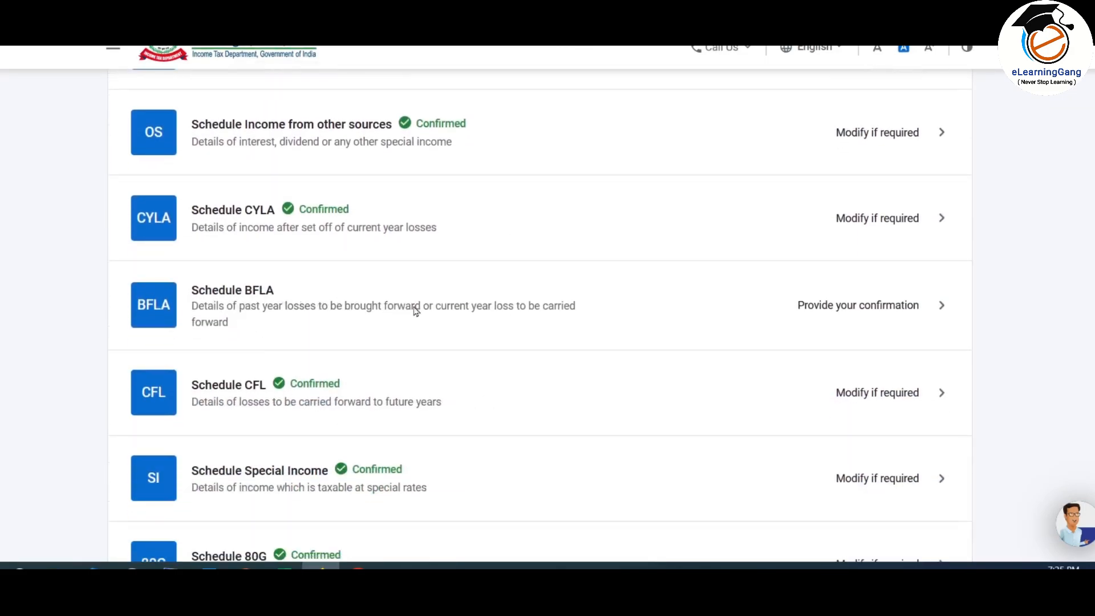
# Step: Compute Schedule BFLA's ₹8,793 set-off and accept the LTCG/STCG quarterly break notice
pyautogui.click(854, 307)
pyautogui.scroll(-2, 813, 264)
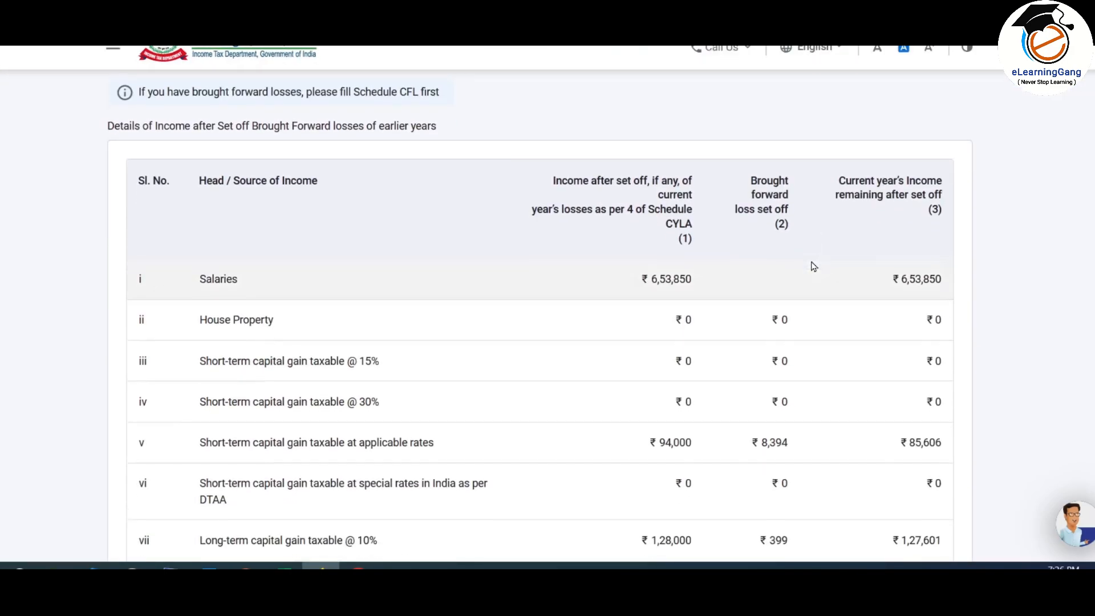
pyautogui.scroll(-3, 813, 265)
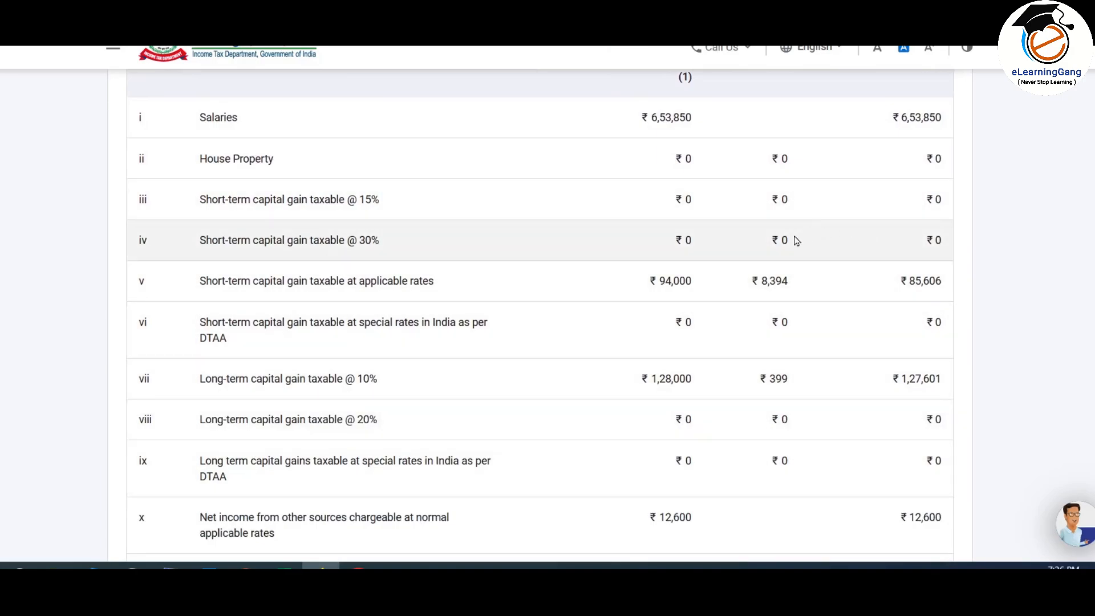
pyautogui.scroll(-2, 710, 193)
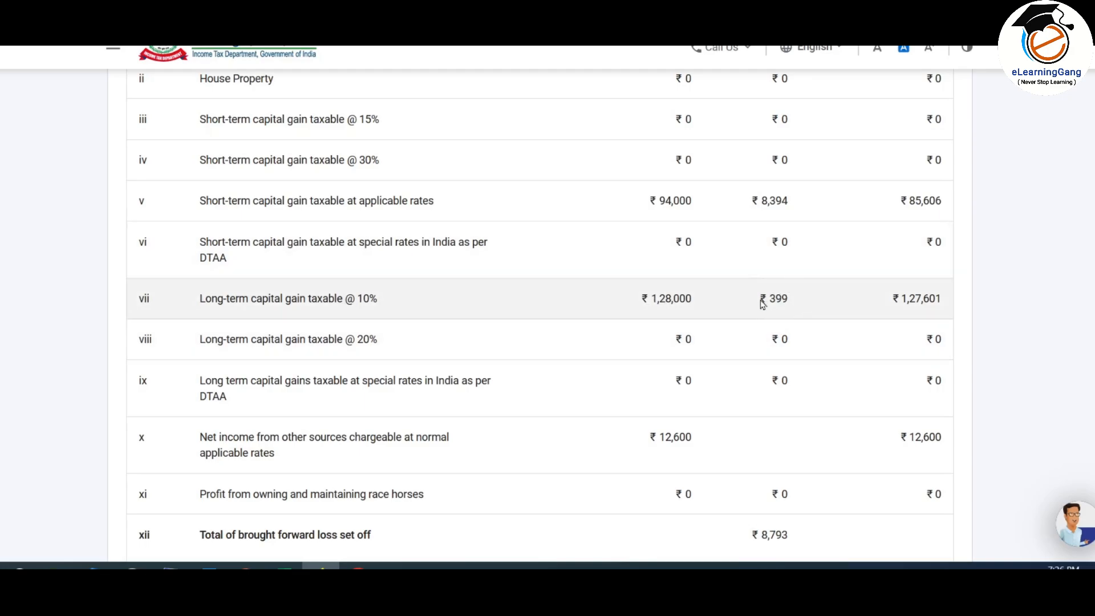
pyautogui.scroll(-4, 912, 303)
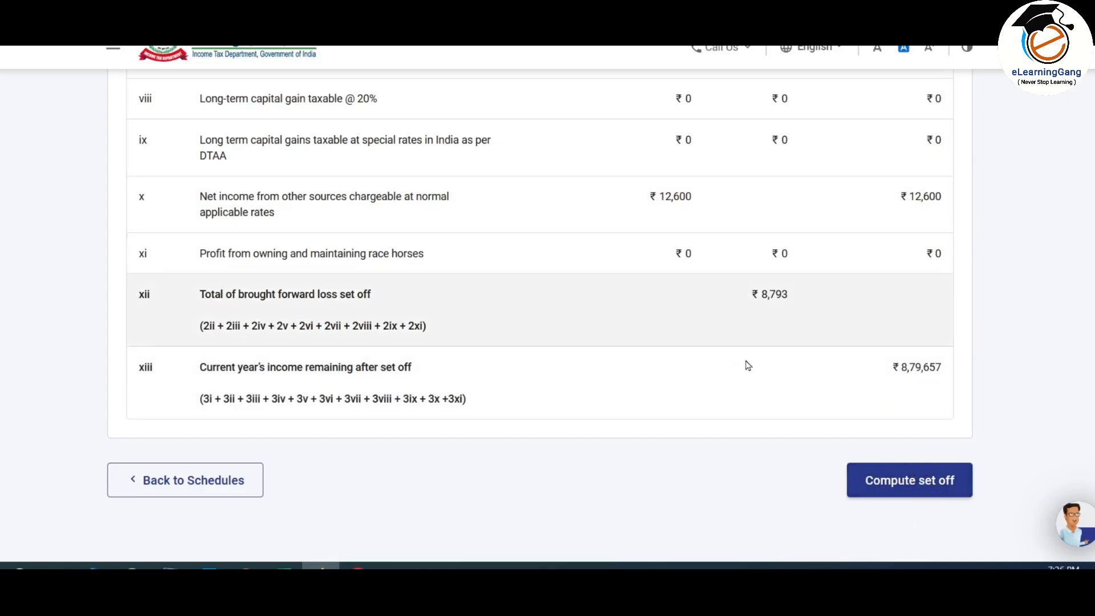
pyautogui.click(904, 482)
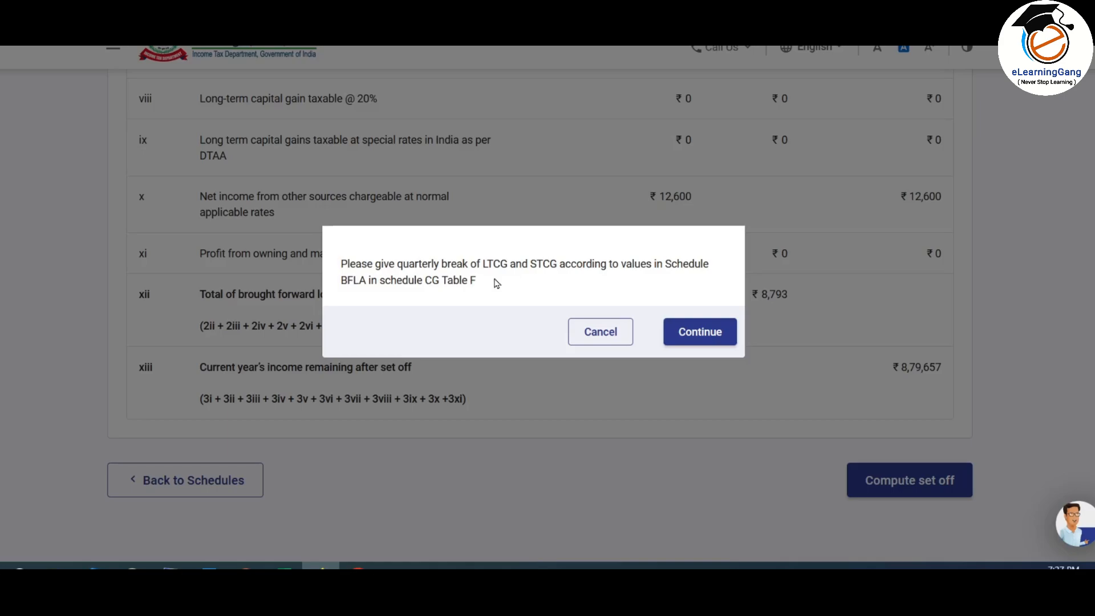
pyautogui.scroll(-2, 496, 283)
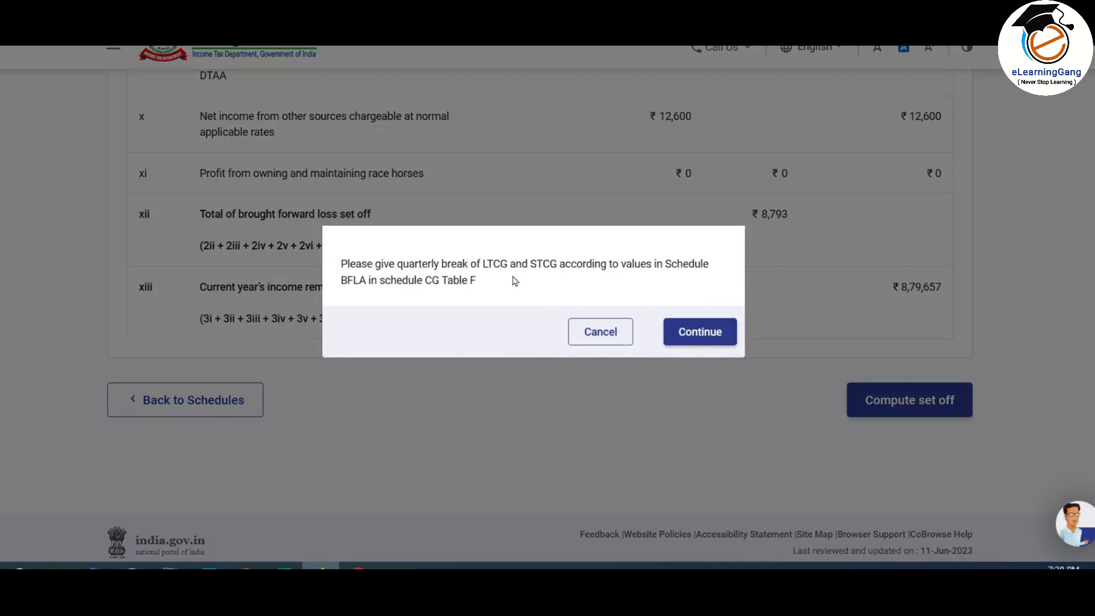
pyautogui.click(713, 337)
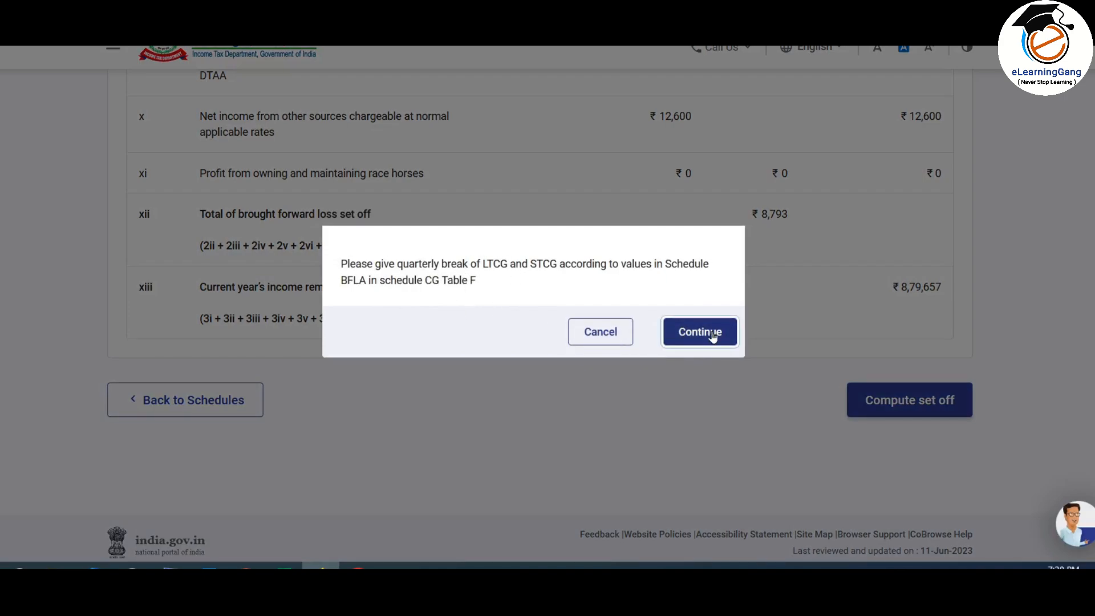
# Step: Reopen Schedule Capital Gains, continue past the asset types, and expand section F
pyautogui.scroll(-4, 451, 179)
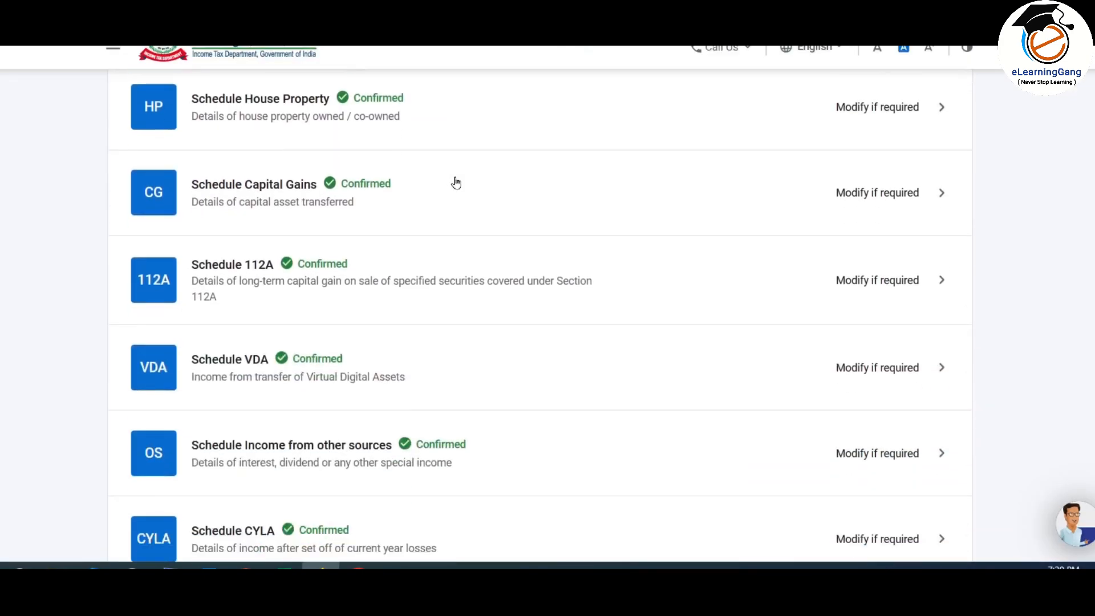
pyautogui.scroll(-5, 455, 183)
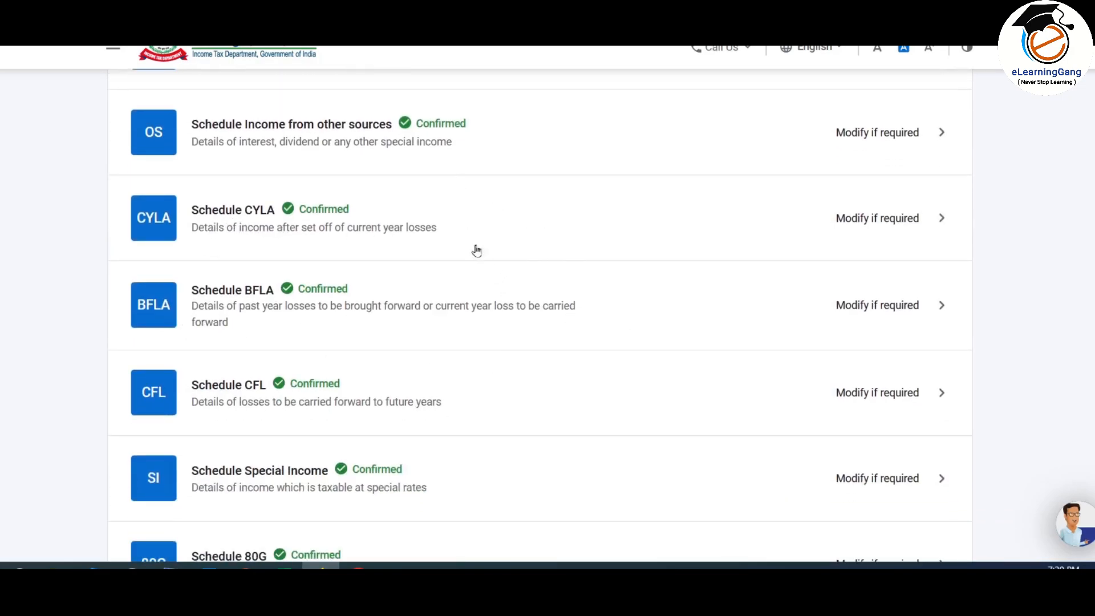
pyautogui.scroll(6, 436, 414)
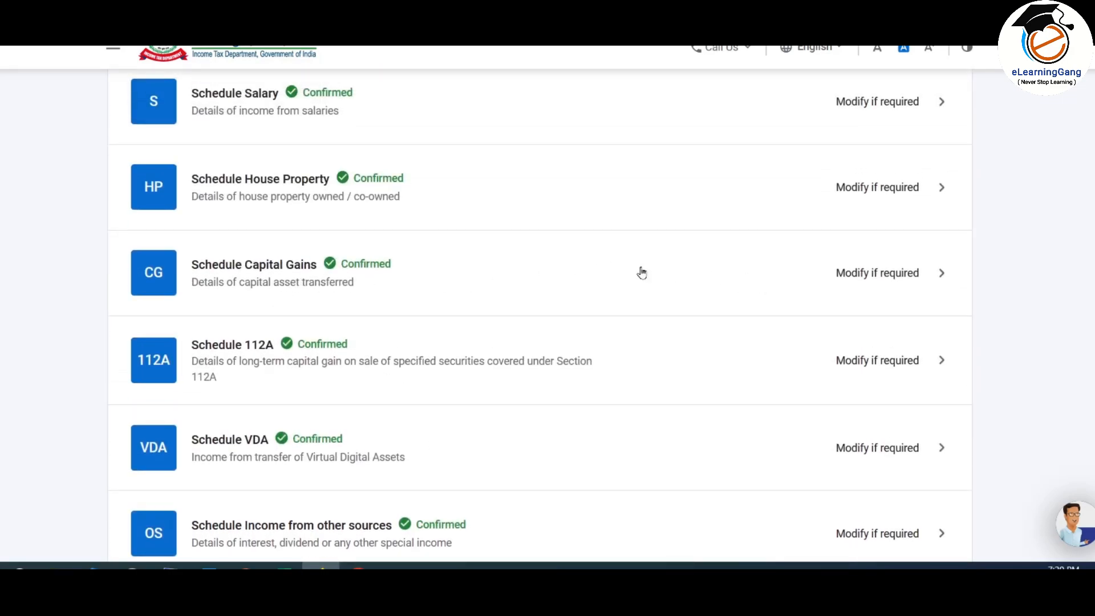
pyautogui.click(733, 282)
pyautogui.scroll(-4, 734, 281)
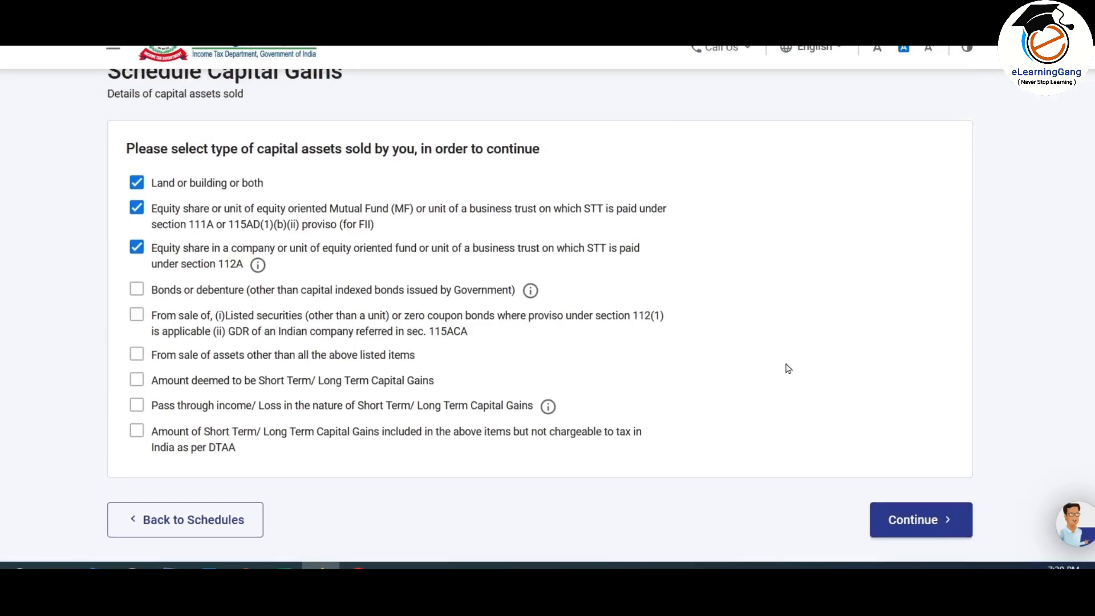
pyautogui.click(910, 406)
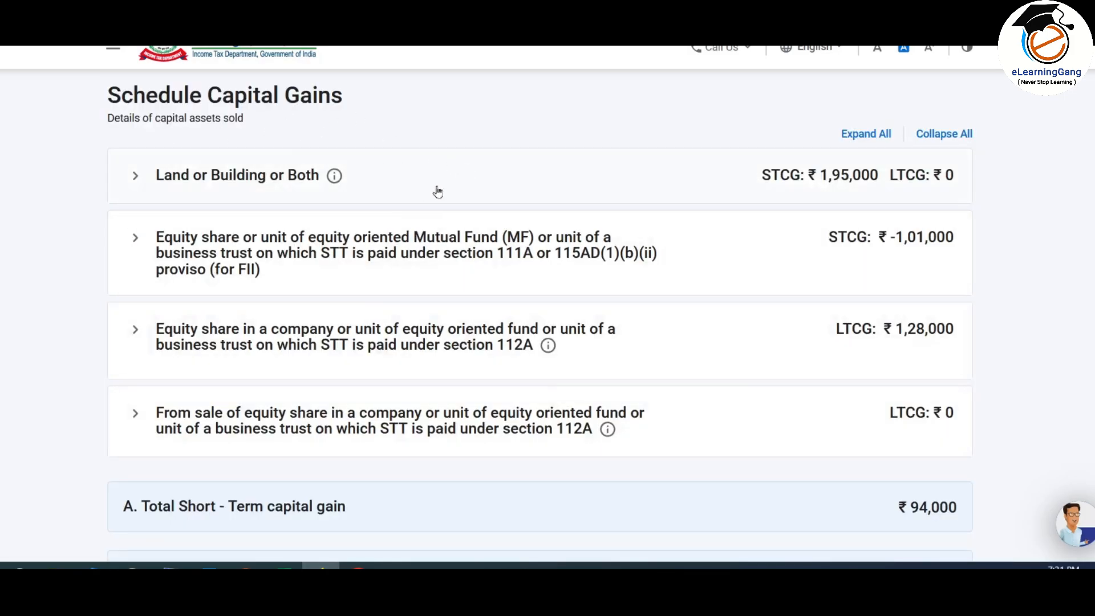
pyautogui.scroll(-4, 487, 211)
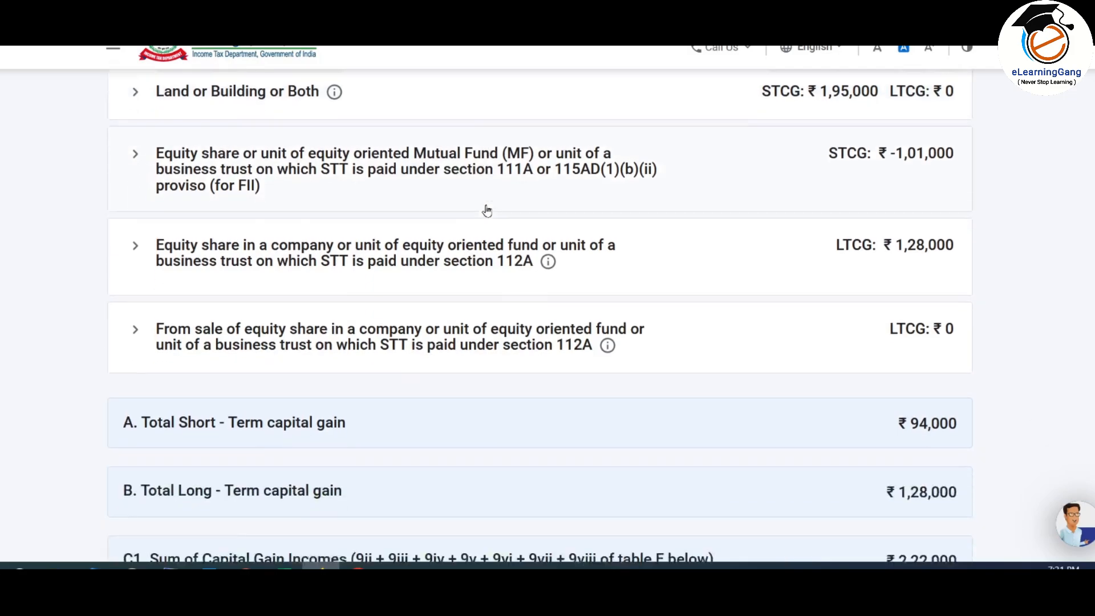
pyautogui.scroll(-7, 486, 210)
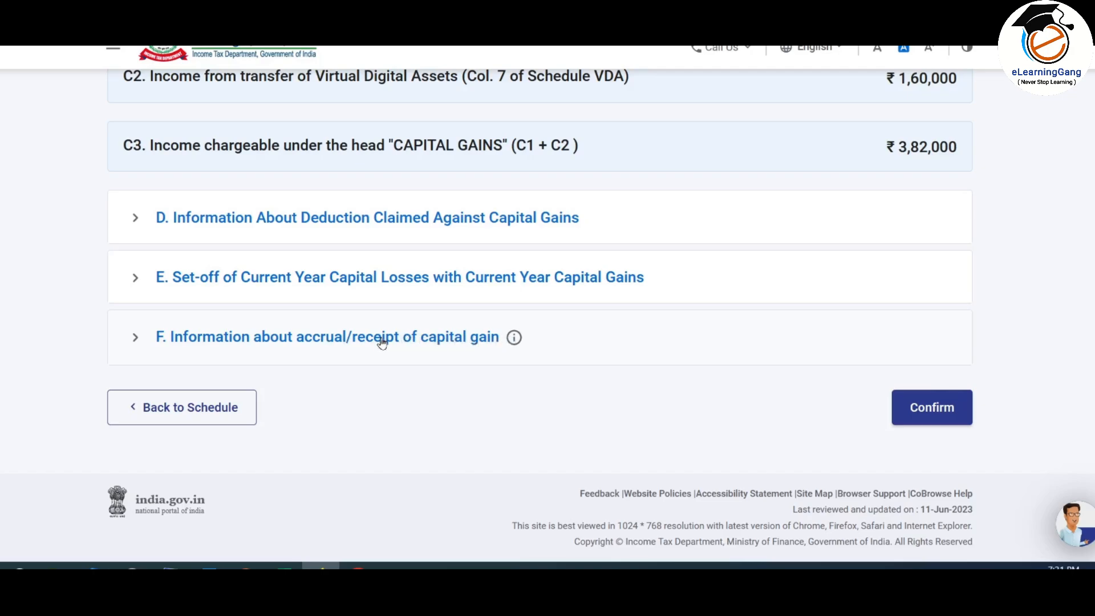
pyautogui.click(403, 341)
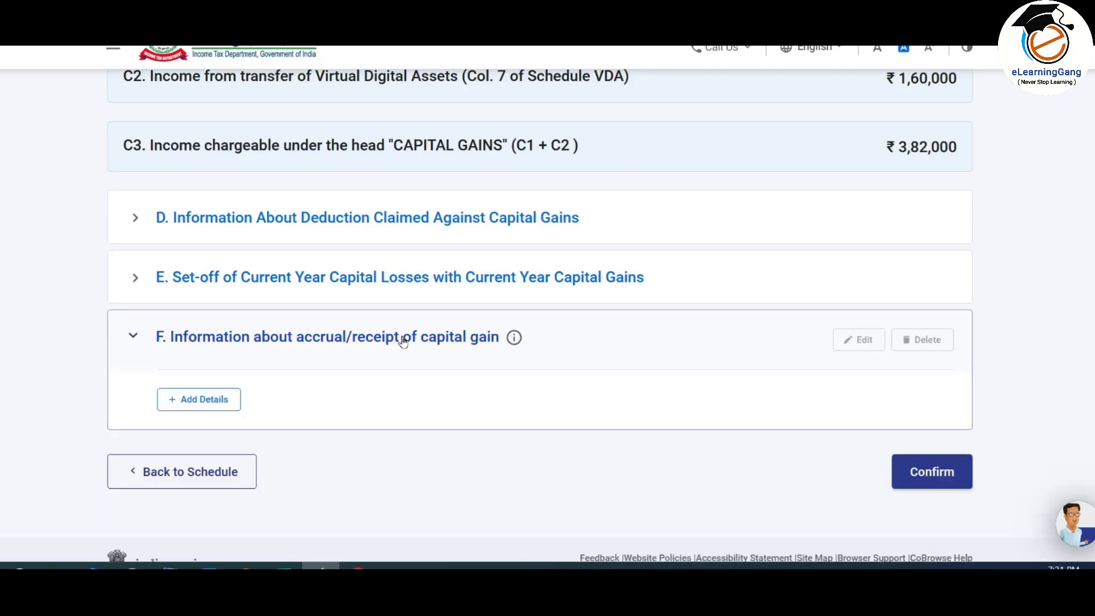
pyautogui.scroll(-1, 403, 340)
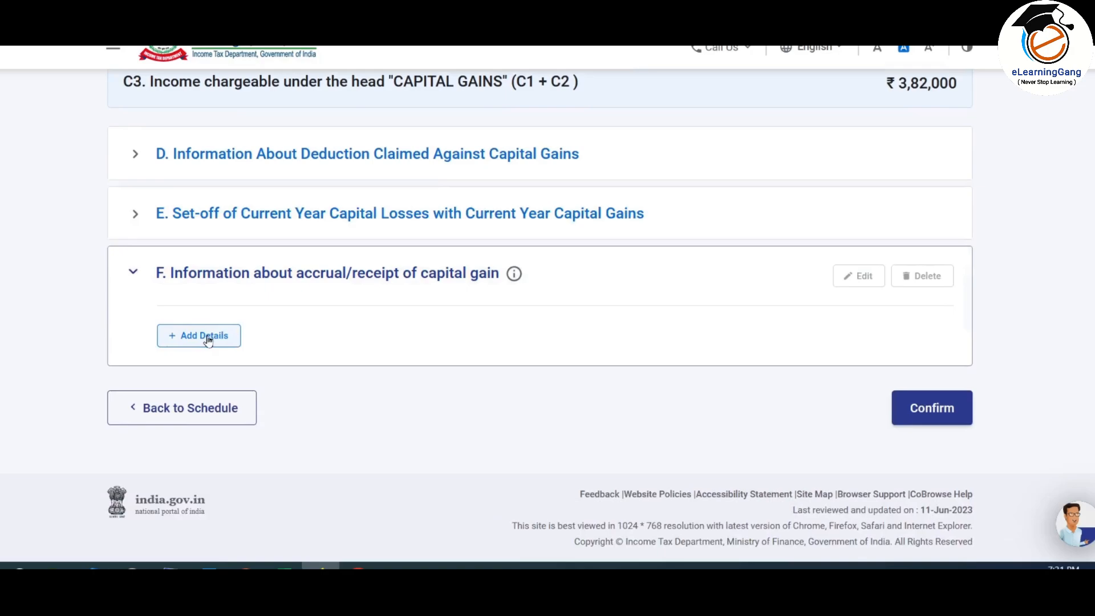
# Step: Add details under section F to bring up the quarterly accrual table
pyautogui.click(208, 340)
pyautogui.scroll(-3, 665, 217)
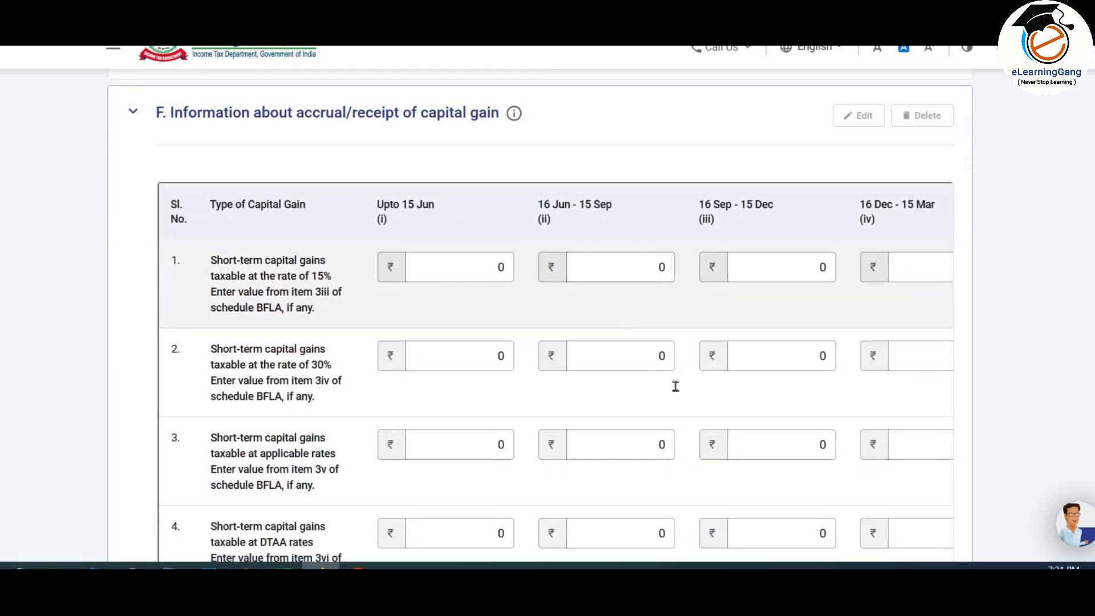
pyautogui.scroll(-3, 777, 340)
pyautogui.scroll(1, 778, 340)
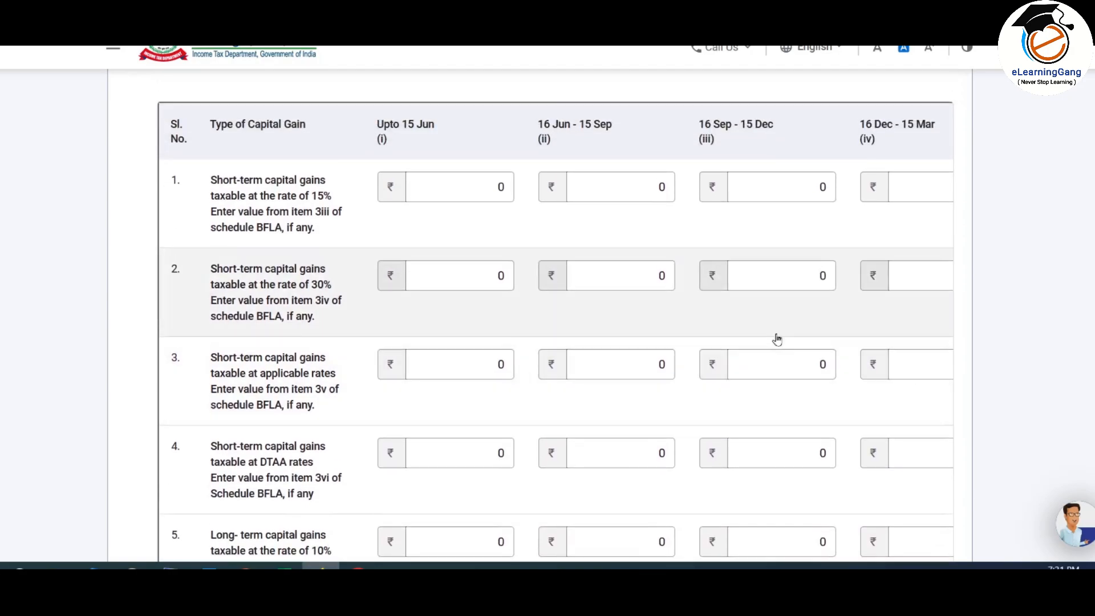
pyautogui.scroll(-2, 778, 340)
pyautogui.scroll(2, 775, 338)
pyautogui.click(776, 370)
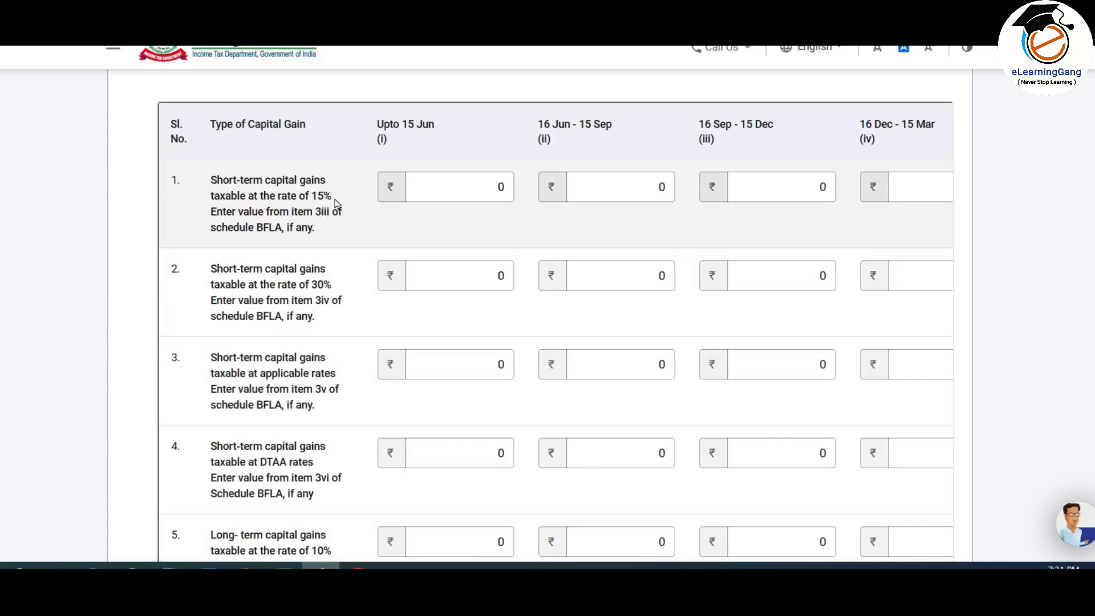
# Step: Scroll the accrual table across to the 16 Mar – 31 Mar column, all amounts at 0
pyautogui.scroll(-1, 323, 210)
pyautogui.scroll(-2, 326, 191)
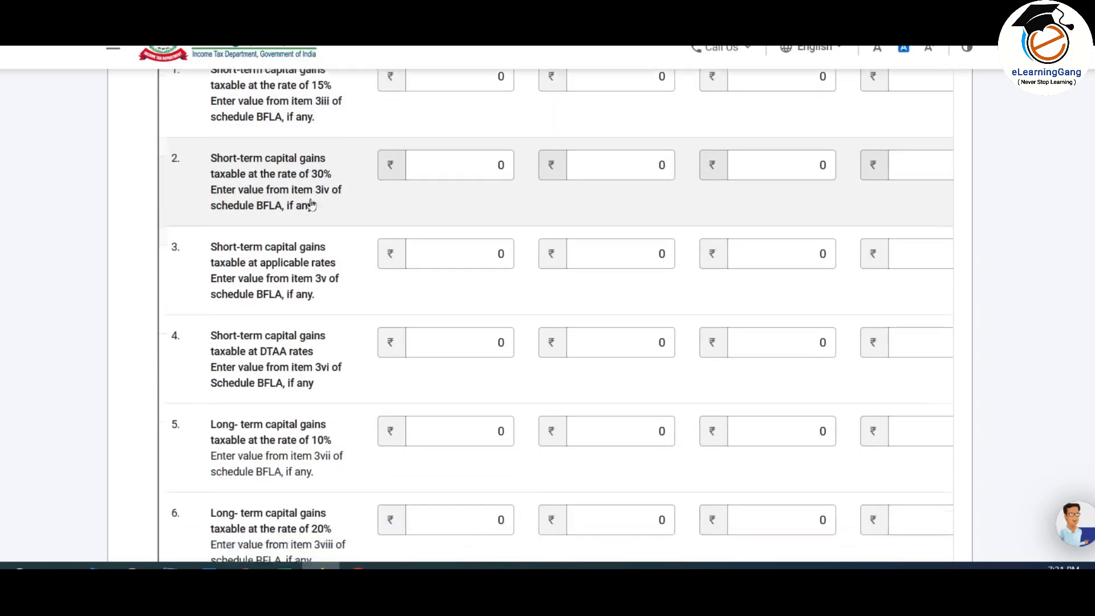
pyautogui.scroll(1, 322, 194)
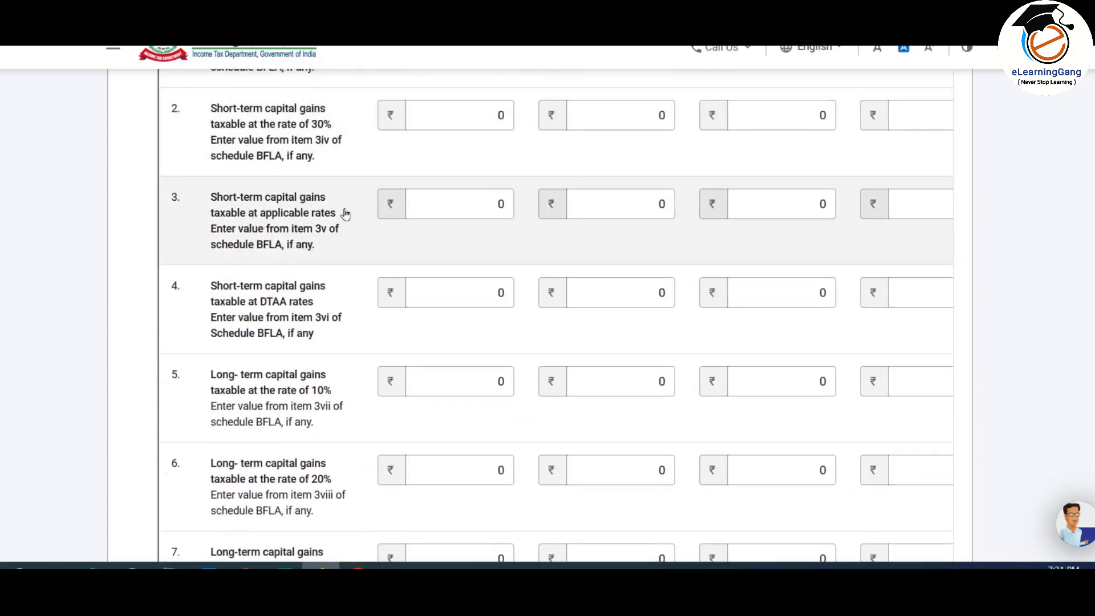
pyautogui.scroll(-1, 345, 213)
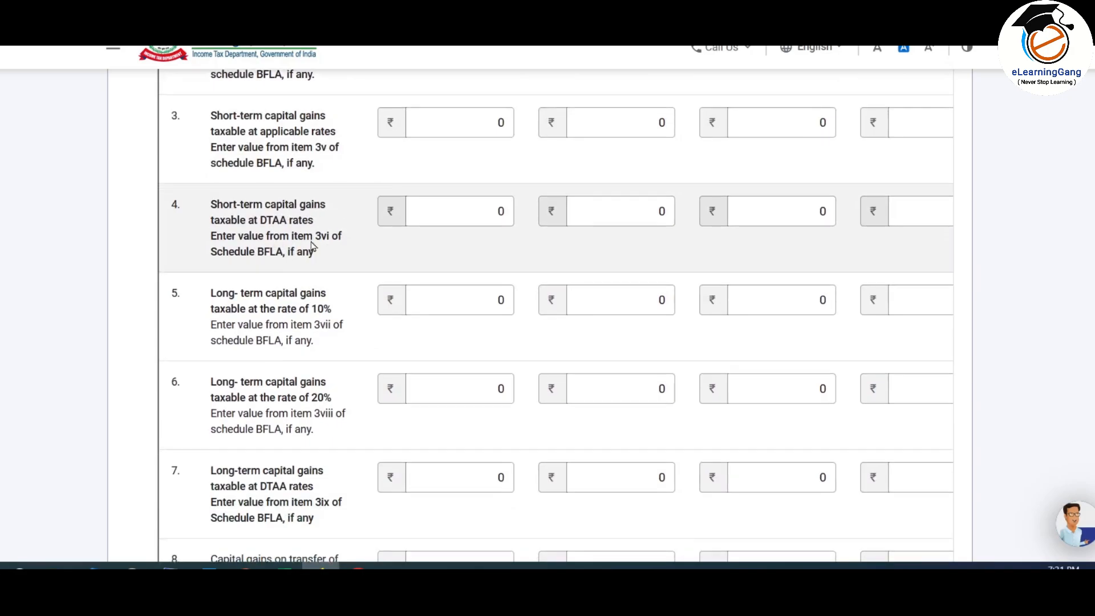
pyautogui.scroll(-2, 312, 244)
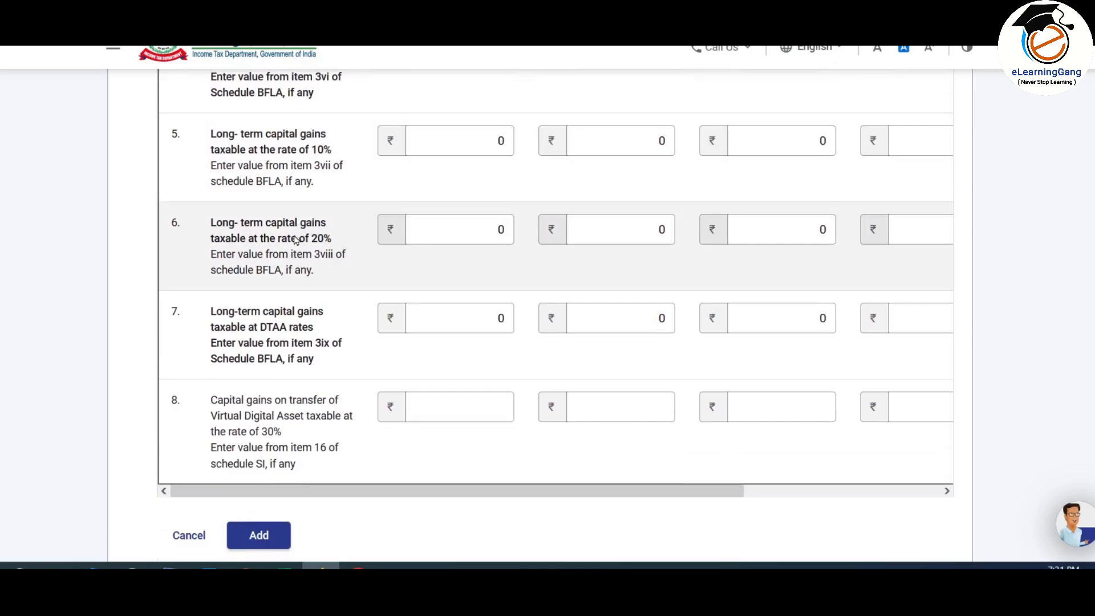
pyautogui.scroll(-1, 302, 363)
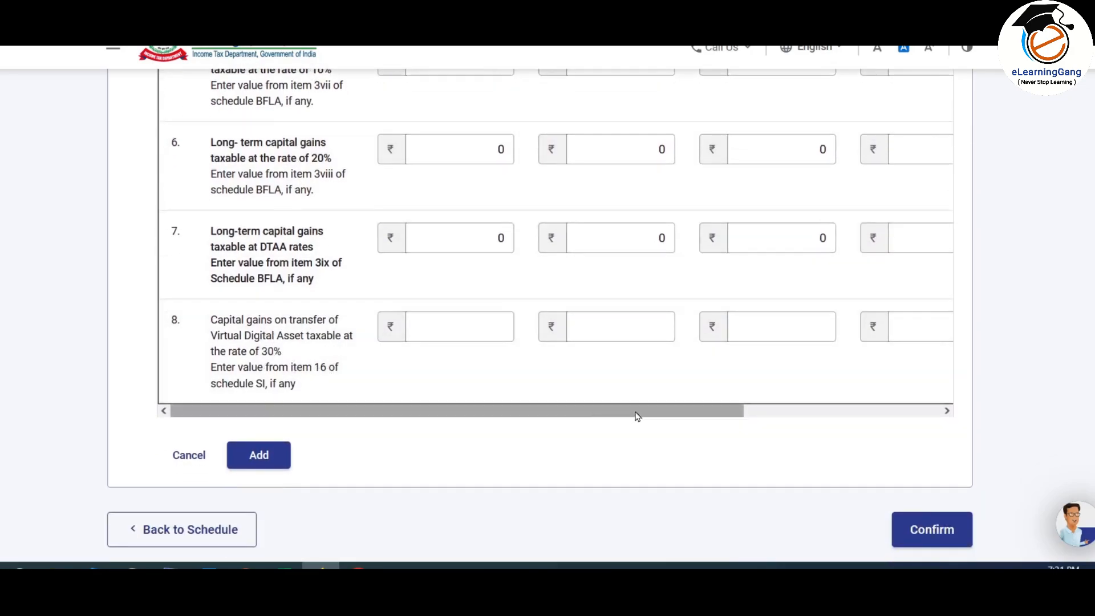
pyautogui.moveTo(637, 416); pyautogui.dragTo(850, 413)
pyautogui.scroll(7, 861, 276)
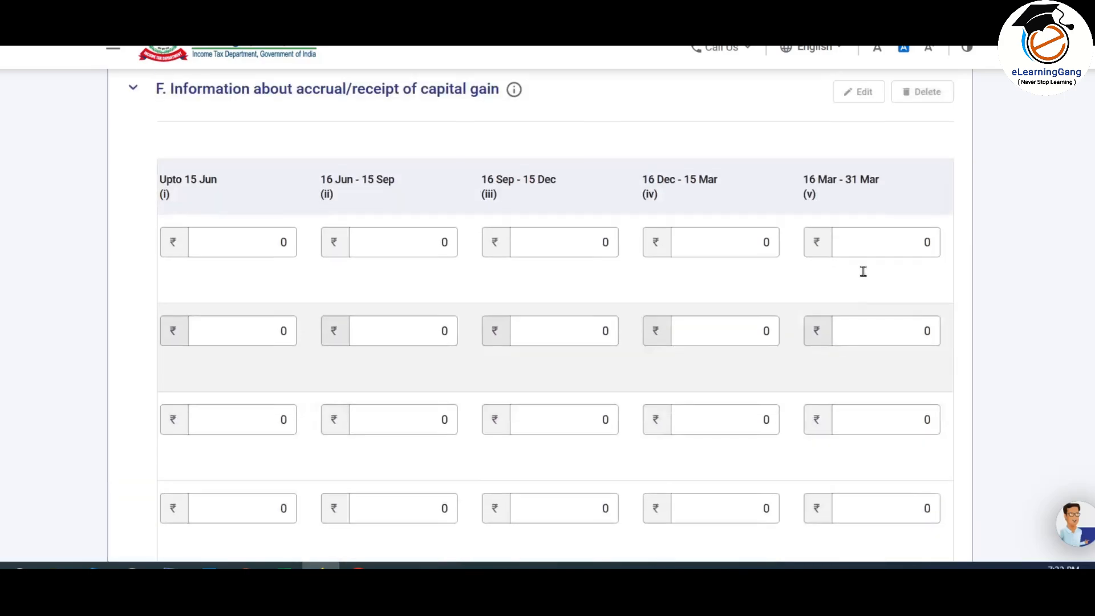
# Step: Clear the default zeros from the 16 Mar – 31 Mar amount fields
pyautogui.scroll(-3, 862, 270)
pyautogui.click(867, 279)
pyautogui.press('BackSpace')
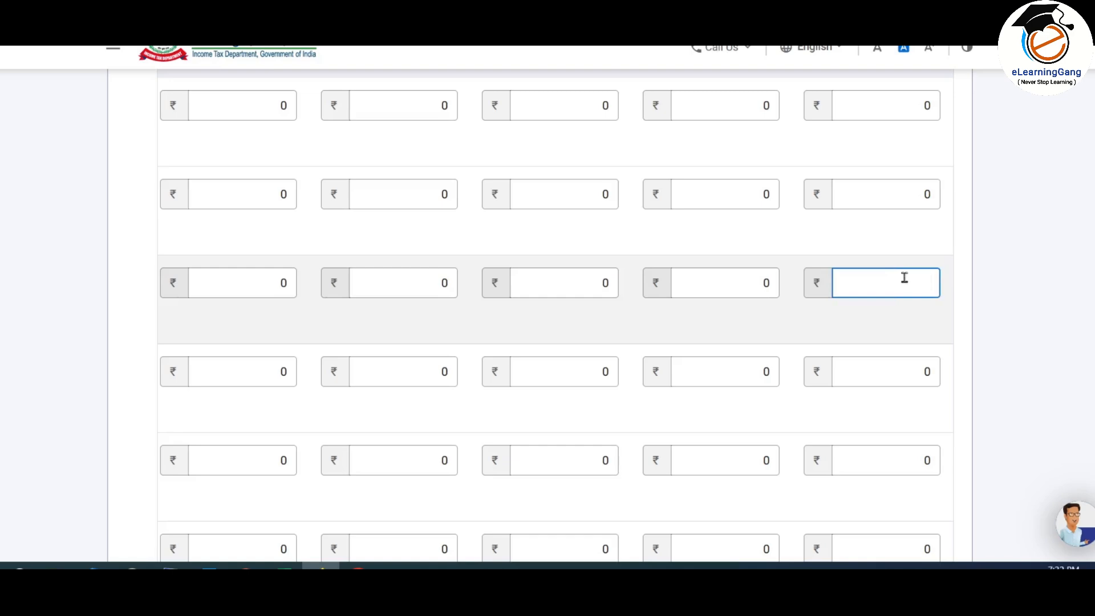
pyautogui.scroll(-3, 904, 278)
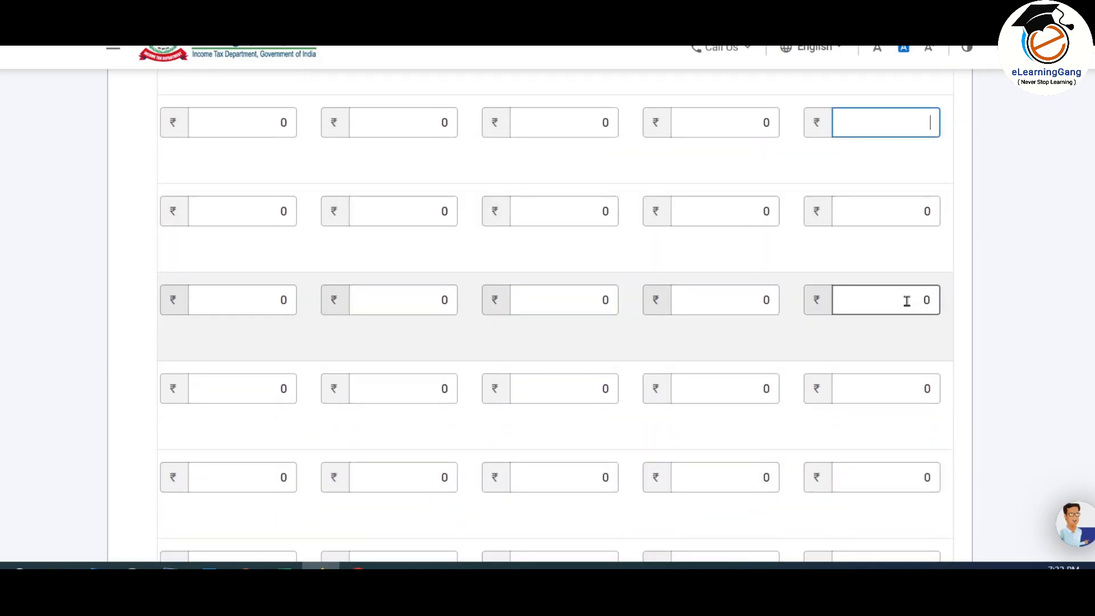
pyautogui.scroll(-6, 910, 302)
pyautogui.click(895, 246)
pyautogui.scroll(1, 897, 245)
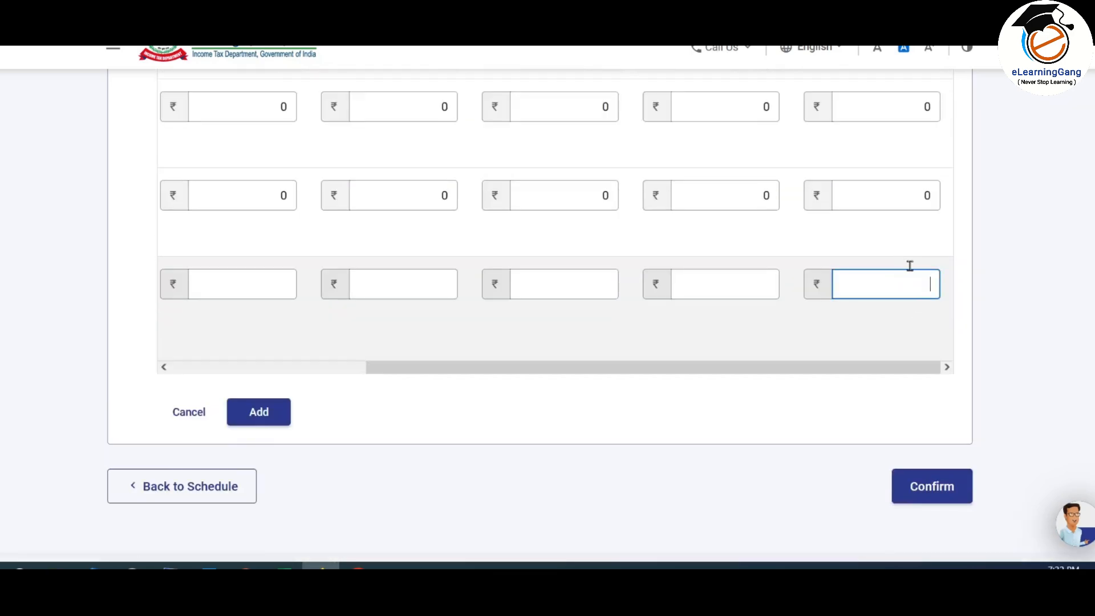
pyautogui.scroll(8, 907, 279)
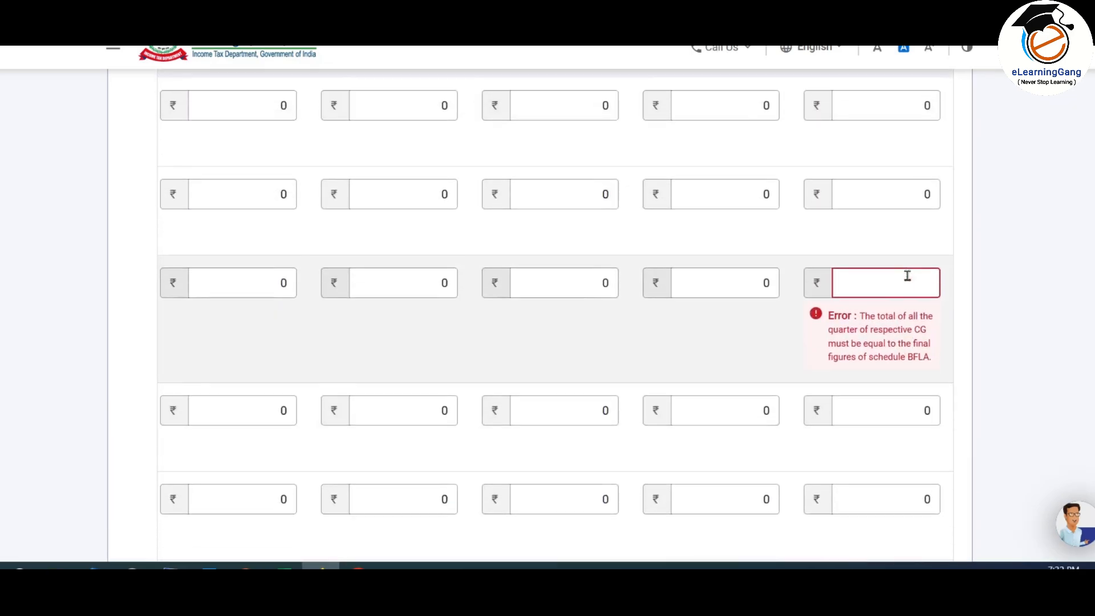
pyautogui.scroll(1, 908, 278)
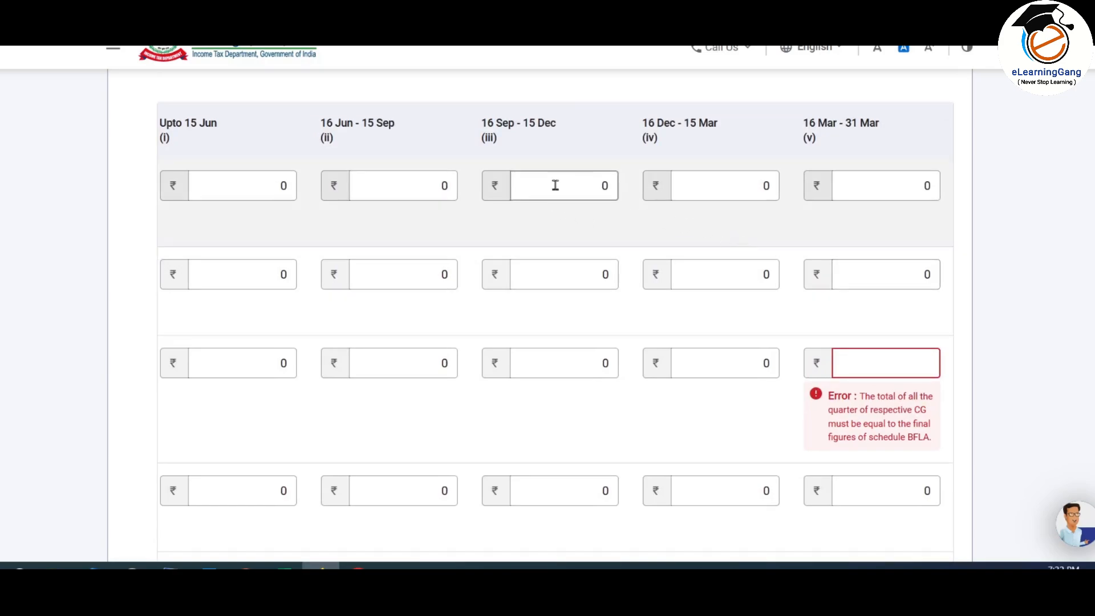
pyautogui.click(889, 188)
# Step: Enter 85,606 and 1,27,601 as 16 Mar – 31 Mar amounts in their rows
pyautogui.click(894, 363)
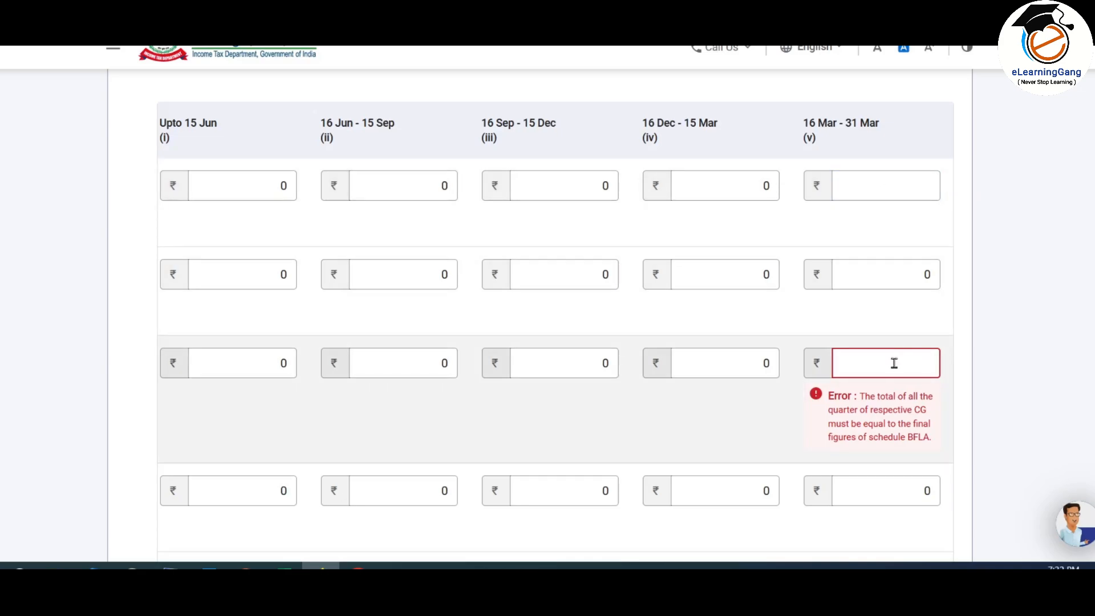
pyautogui.write('95606')
pyautogui.press('Tab')
pyautogui.press('Tab')
pyautogui.press('Tab')
pyautogui.press('Tab')
pyautogui.press('Tab')
pyautogui.press('Tab')
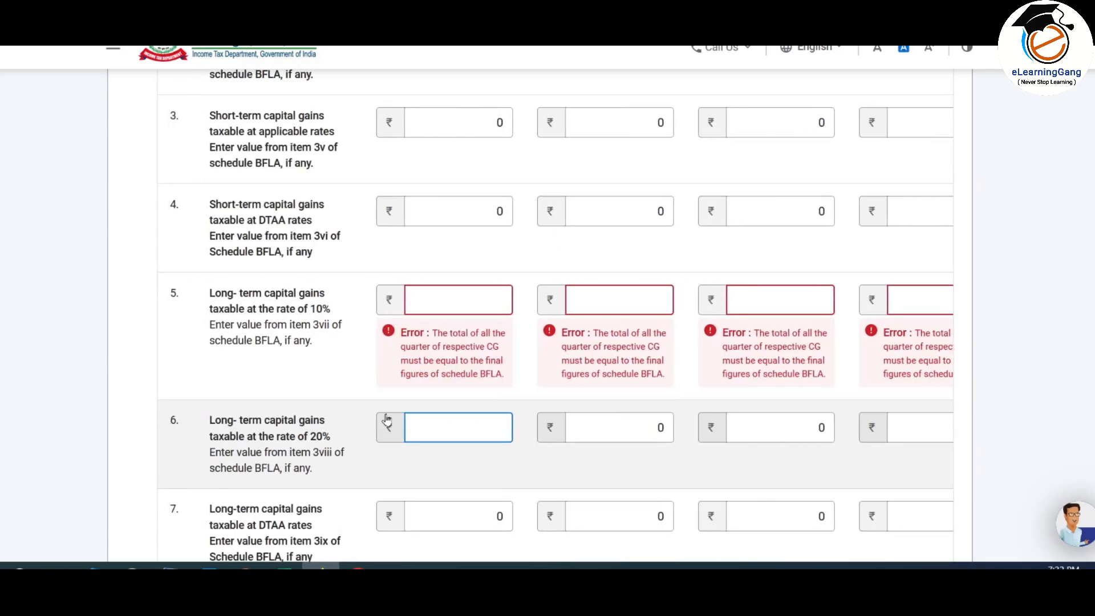
pyautogui.click(455, 301)
pyautogui.write('0')
pyautogui.press('Tab')
pyautogui.write('0')
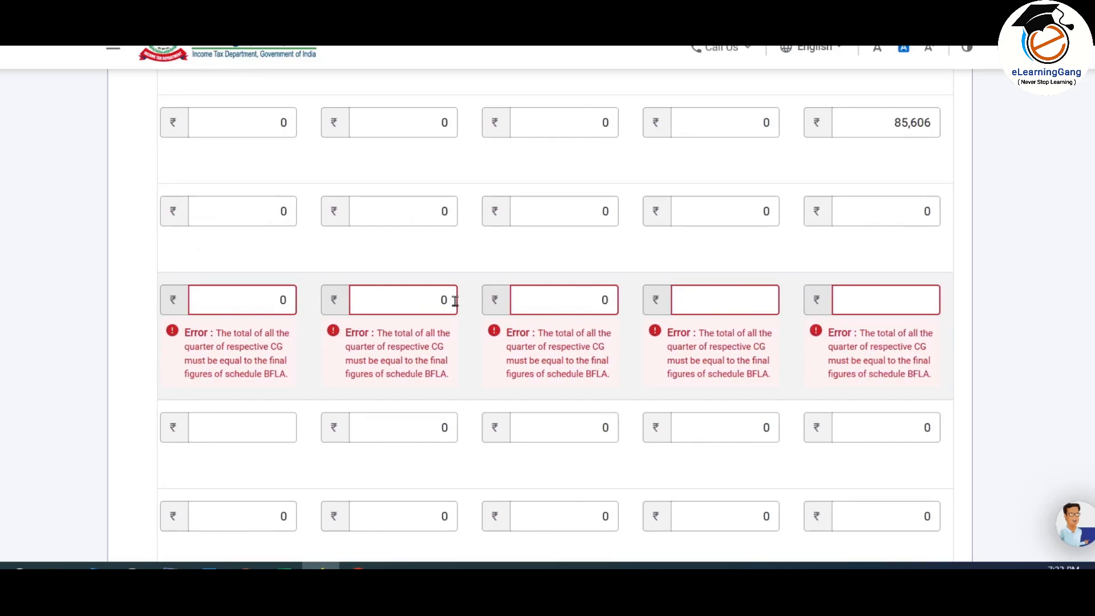
pyautogui.write('601')
pyautogui.click(702, 392)
pyautogui.scroll(-6, 565, 427)
pyautogui.moveTo(733, 367); pyautogui.dragTo(574, 365)
# Step: Enter 1,60,000 as the virtual digital asset row's 16 Mar – 31 Mar amount
pyautogui.click(455, 284)
pyautogui.write('0')
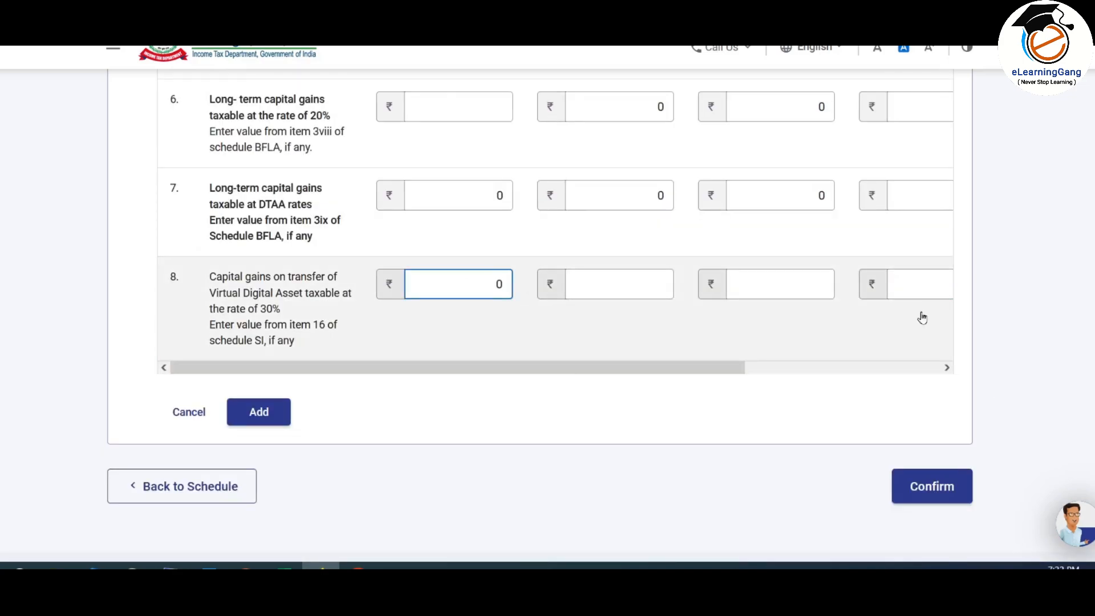
pyautogui.press('Tab')
pyautogui.click(437, 285)
pyautogui.press('BackSpace')
pyautogui.moveTo(733, 459); pyautogui.dragTo(889, 459)
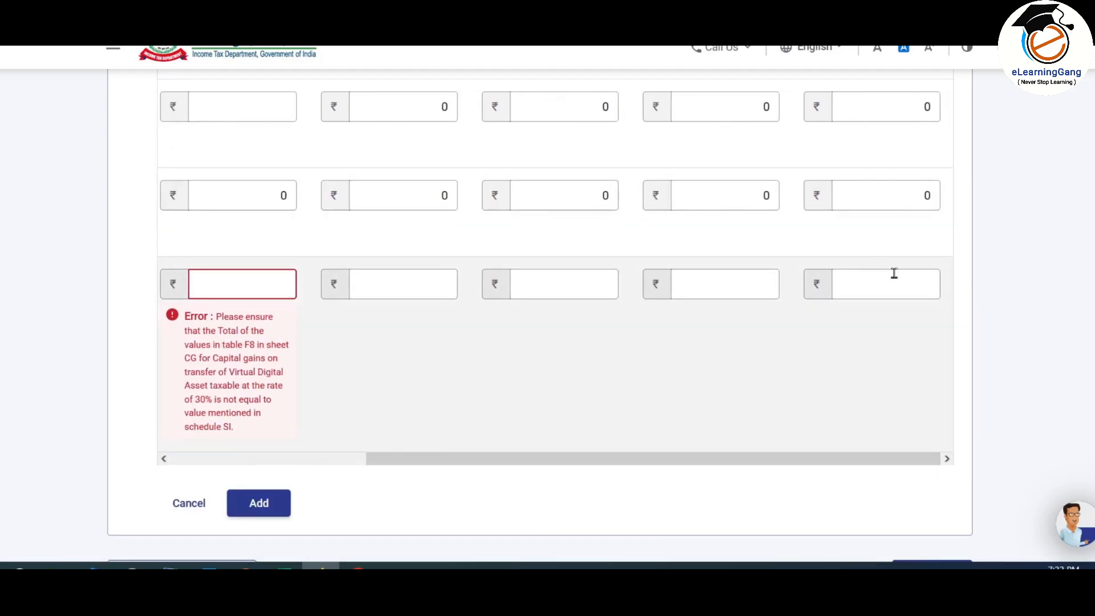
pyautogui.click(897, 284)
pyautogui.write('60,000')
pyautogui.click(922, 365)
pyautogui.scroll(-1, 912, 359)
pyautogui.scroll(4, 726, 313)
# Step: Clear the zeros in the 1,27,601 row's earlier quarters and add the details to Table F
pyautogui.click(287, 220)
pyautogui.press('BackSpace')
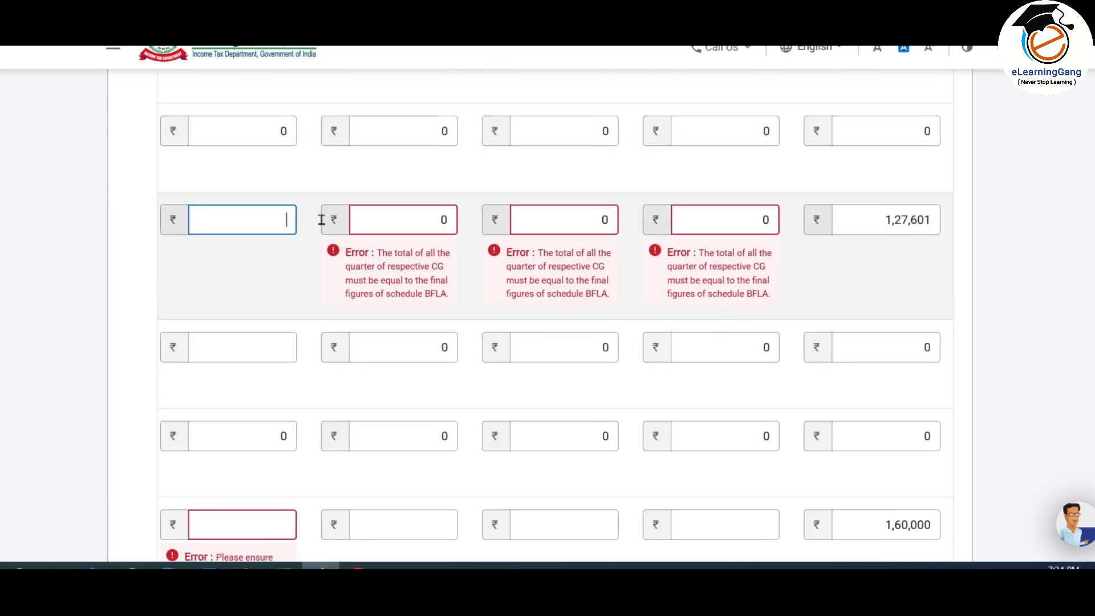
pyautogui.click(449, 220)
pyautogui.press('BackSpace')
pyautogui.click(609, 220)
pyautogui.press('BackSpace')
pyautogui.click(770, 221)
pyautogui.press('BackSpace')
pyautogui.click(823, 264)
pyautogui.scroll(-2, 824, 264)
pyautogui.scroll(6, 639, 455)
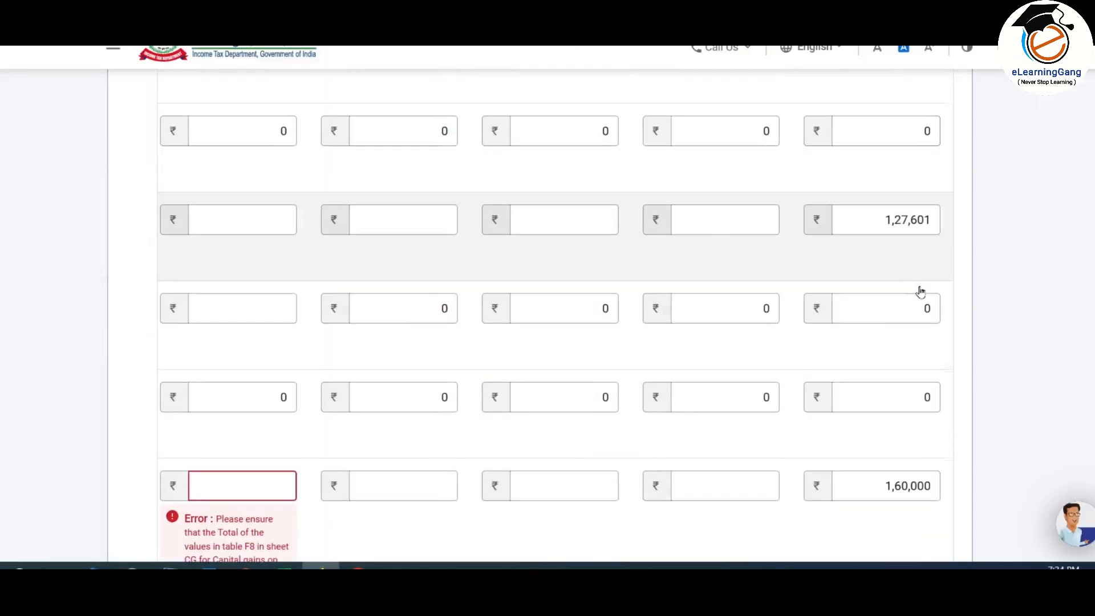
pyautogui.scroll(-5, 919, 289)
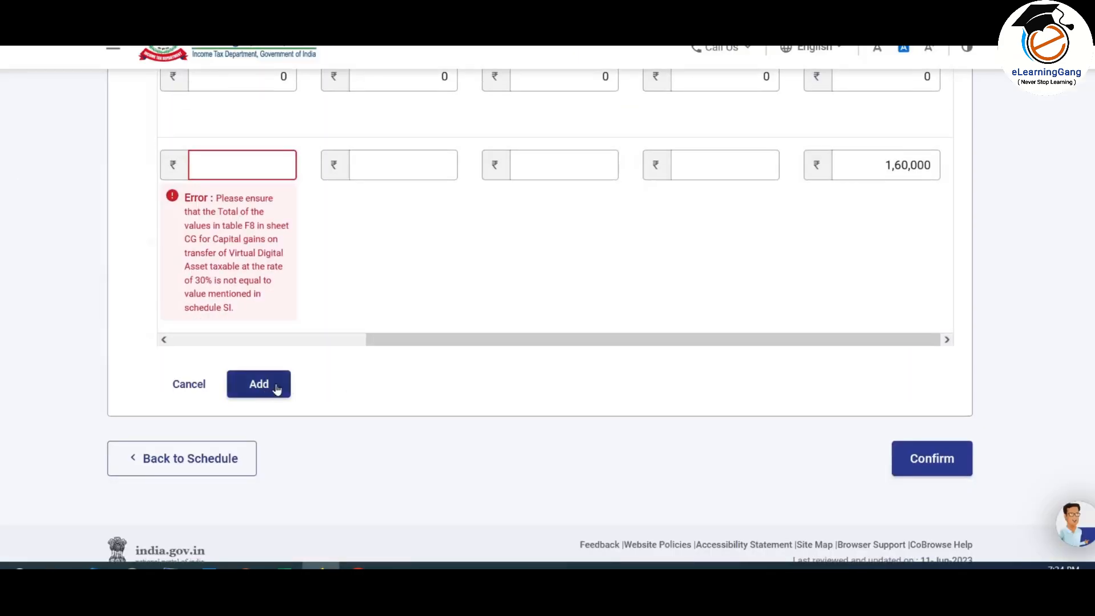
pyautogui.click(276, 388)
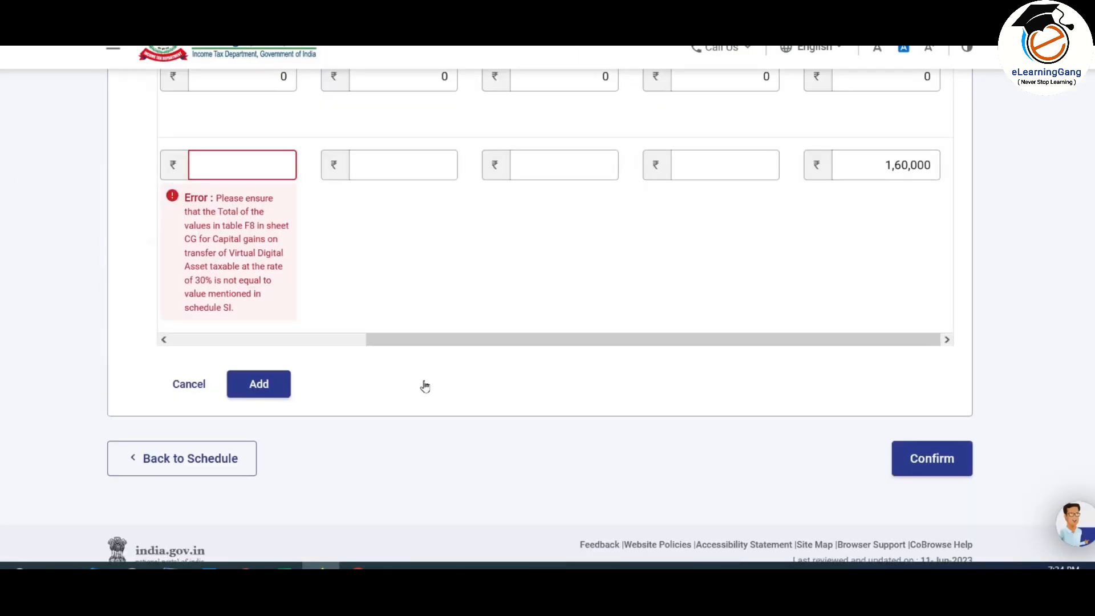
# Step: Save the ₹1,60,000 virtual digital asset accrual row and confirm Schedule Capital Gains with its Table F
pyautogui.click(276, 388)
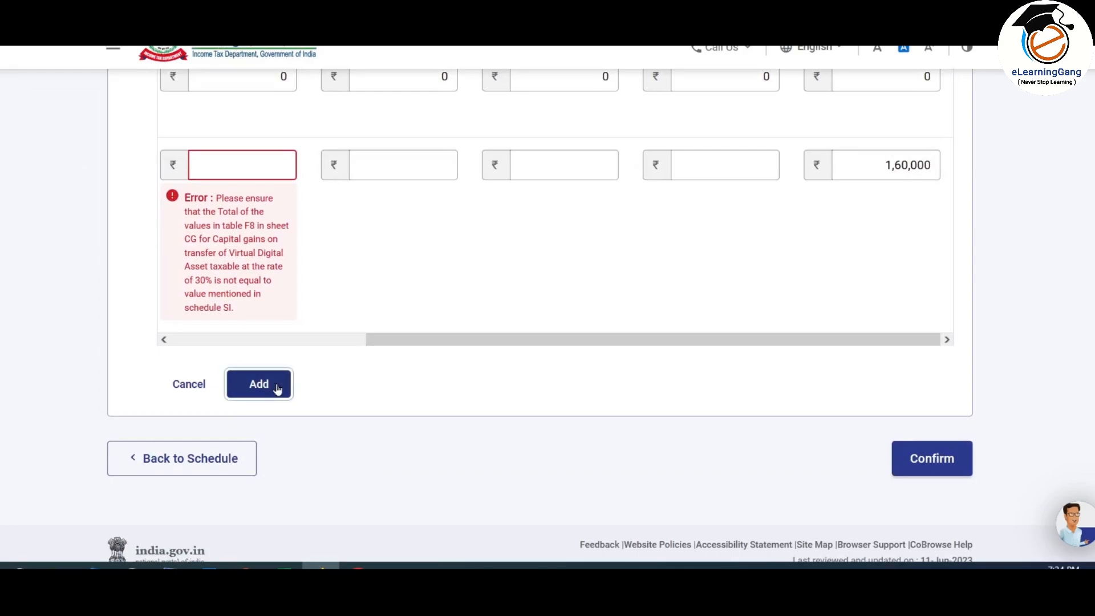
pyautogui.click(277, 389)
pyautogui.scroll(10, 795, 271)
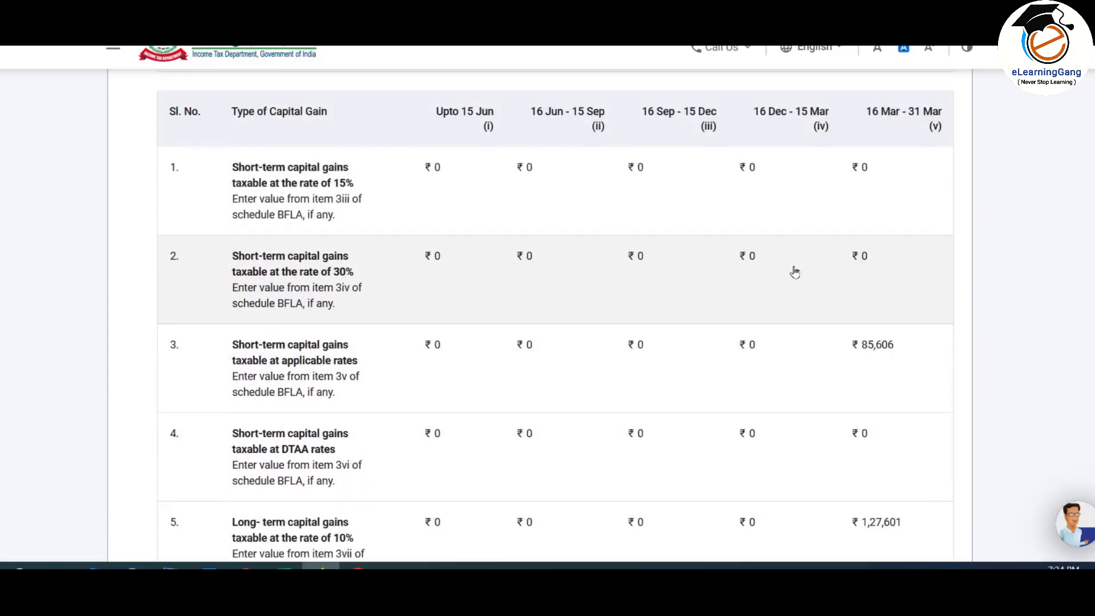
pyautogui.scroll(-1, 795, 272)
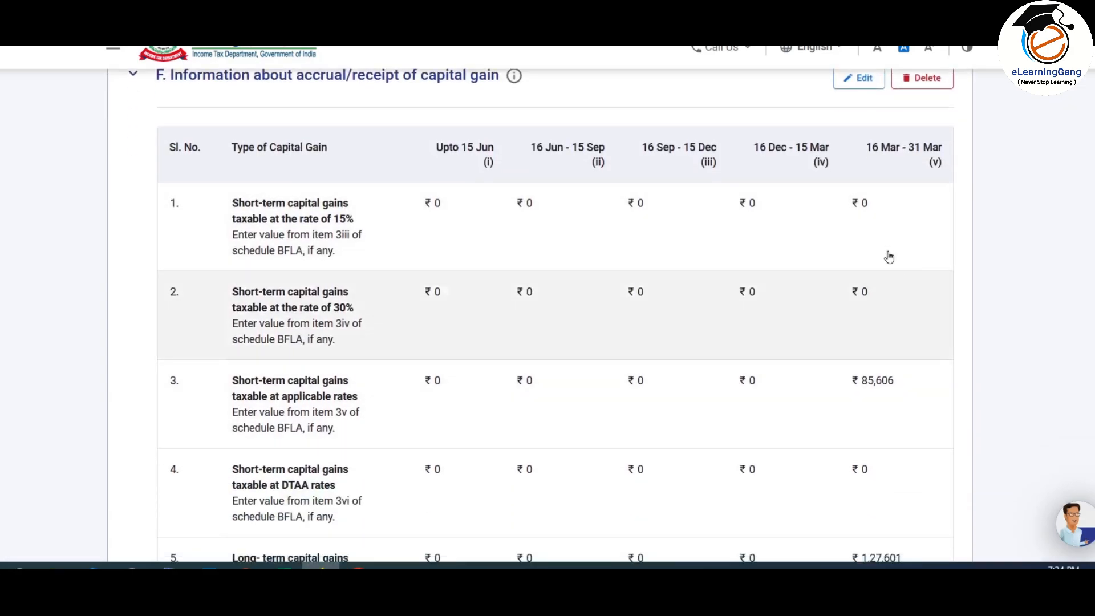
pyautogui.scroll(1, 897, 299)
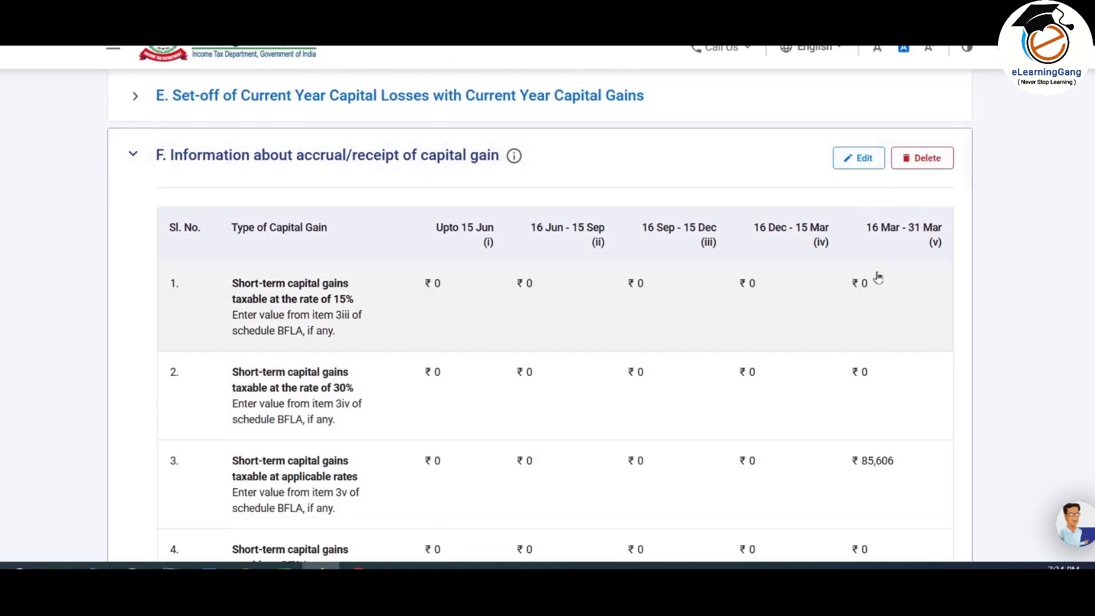
pyautogui.scroll(-8, 889, 268)
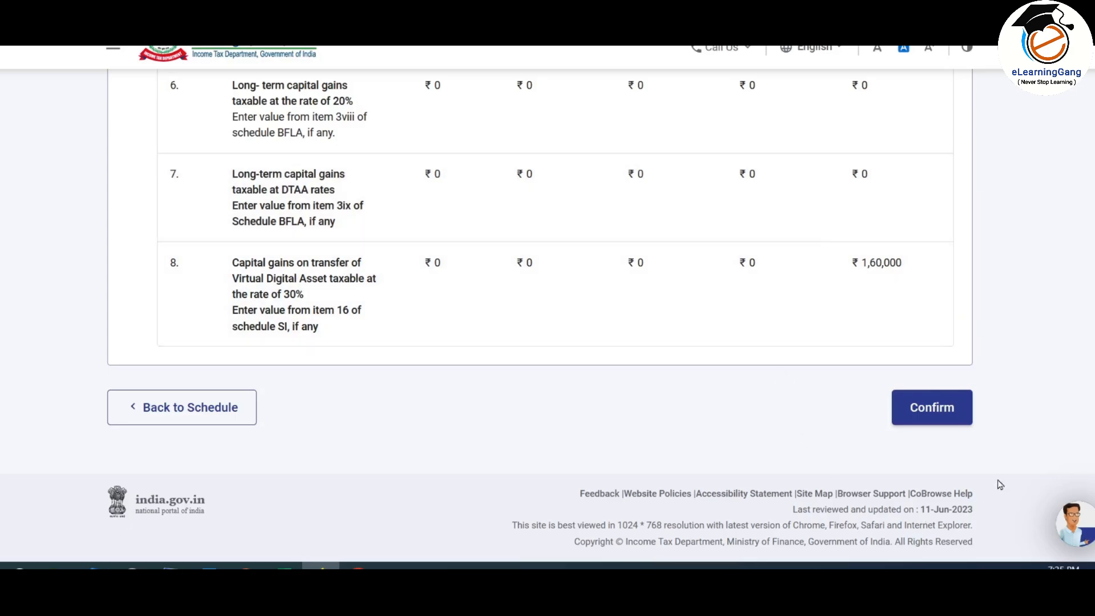
pyautogui.click(937, 409)
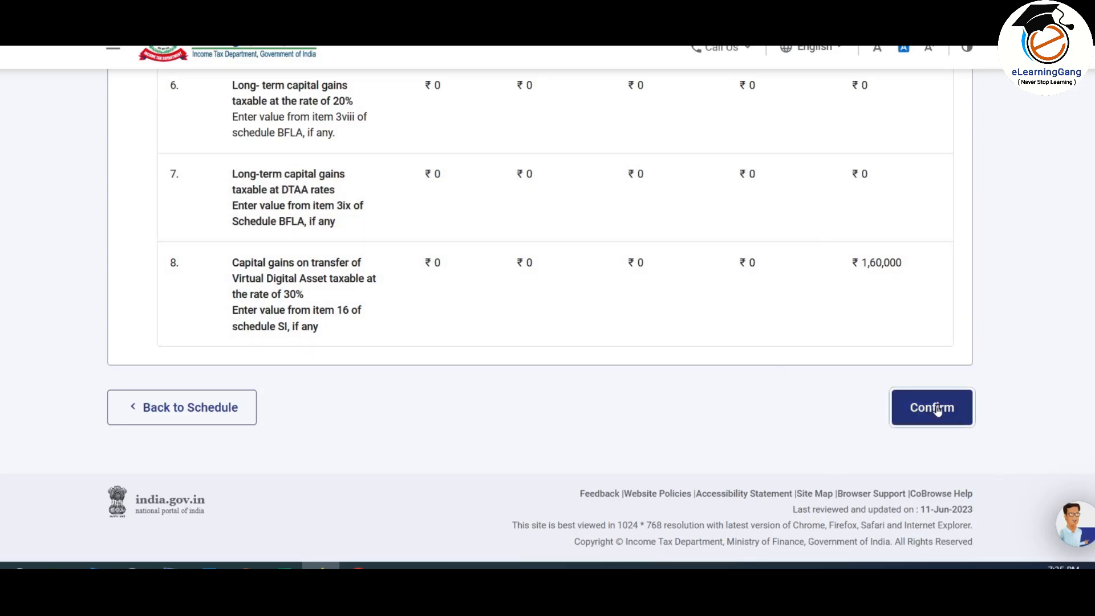
pyautogui.scroll(-4, 542, 222)
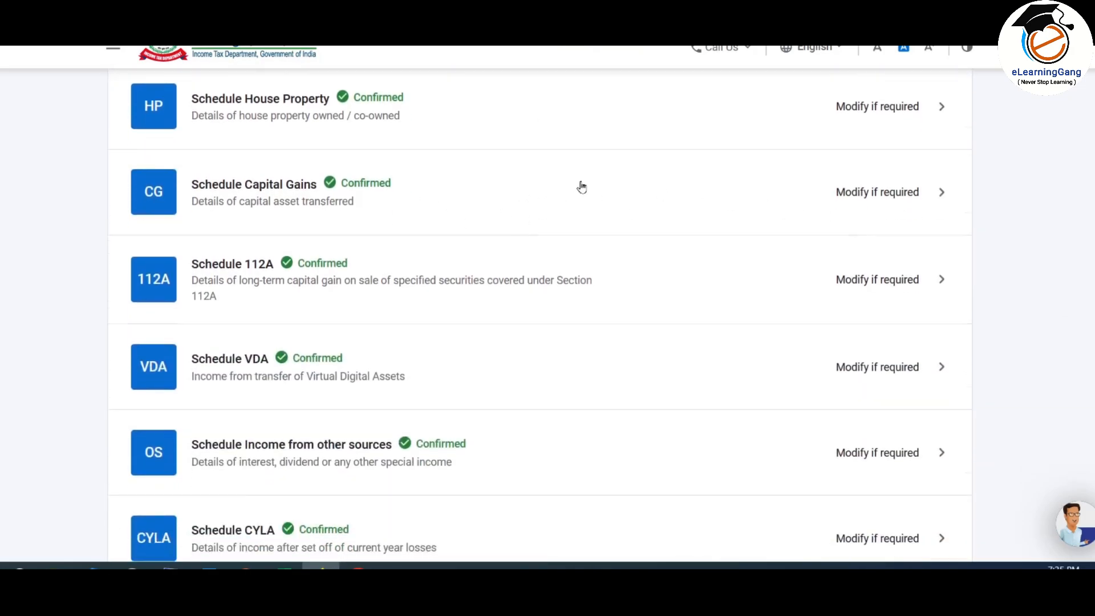
# Step: Confirm Schedule AMT from the Schedules summary
pyautogui.scroll(-9, 582, 187)
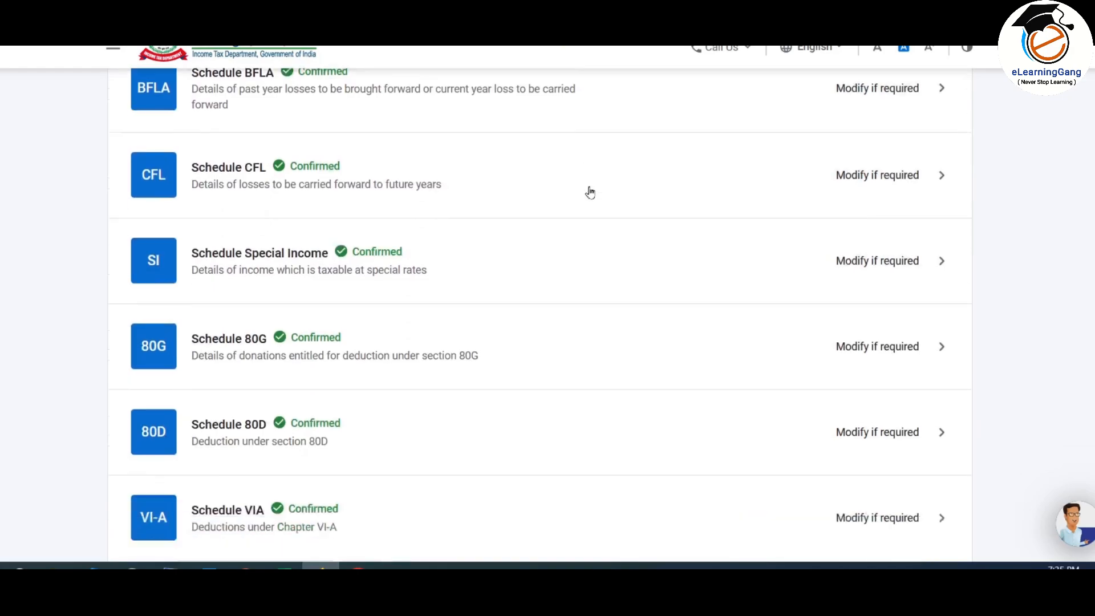
pyautogui.scroll(-7, 590, 192)
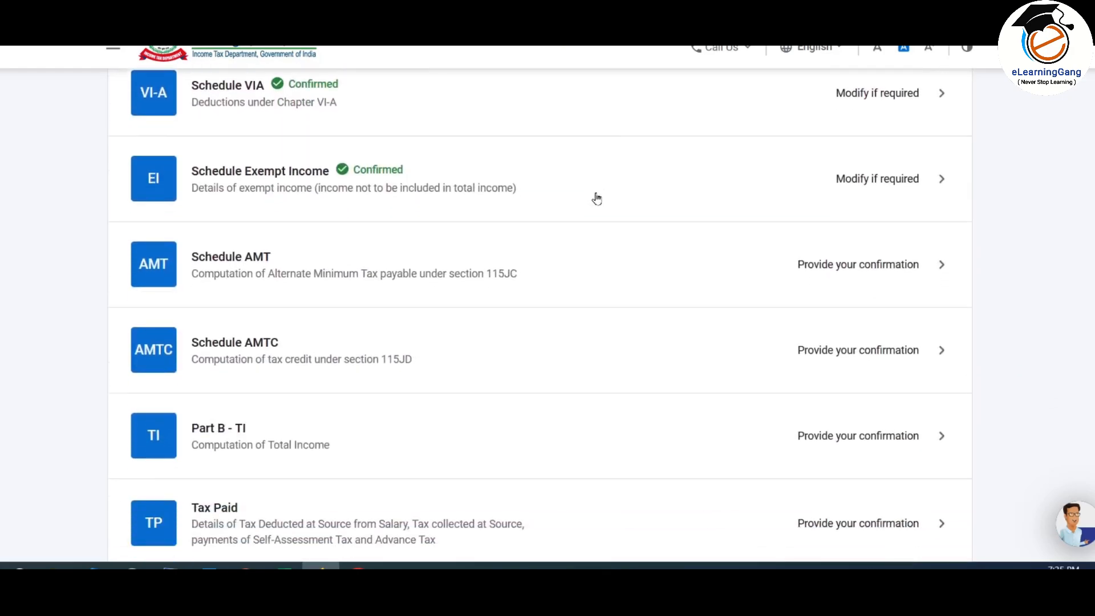
pyautogui.scroll(-3, 596, 198)
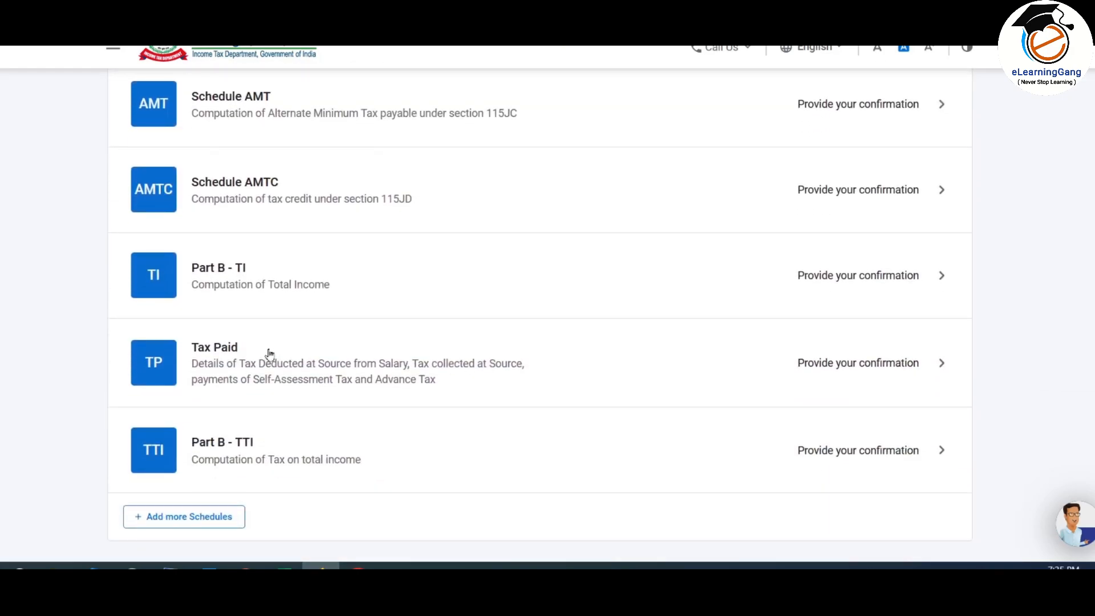
pyautogui.scroll(3, 429, 364)
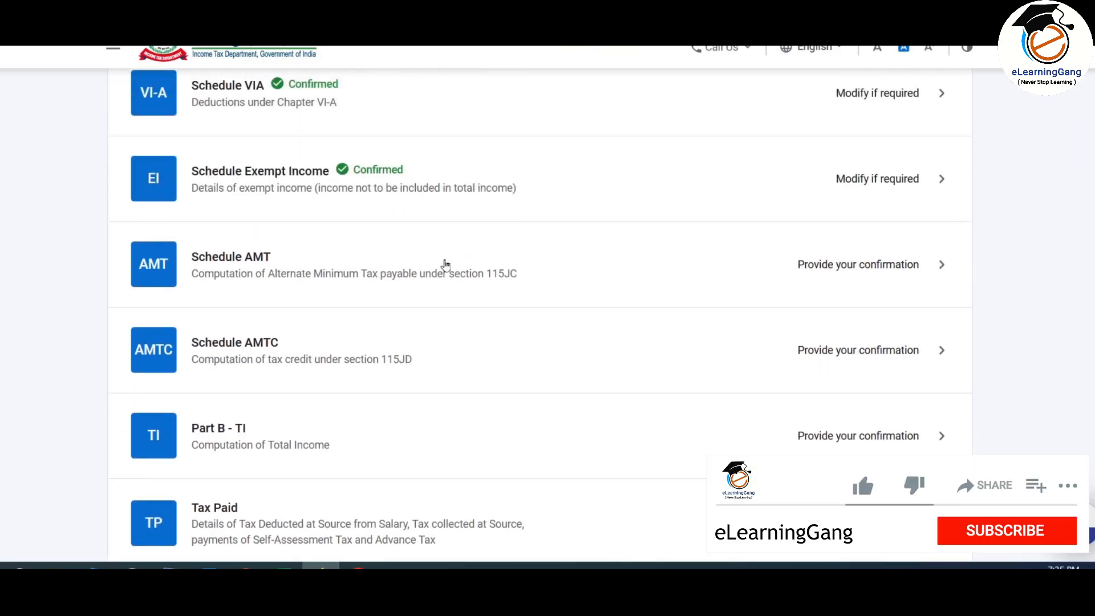
pyautogui.click(782, 265)
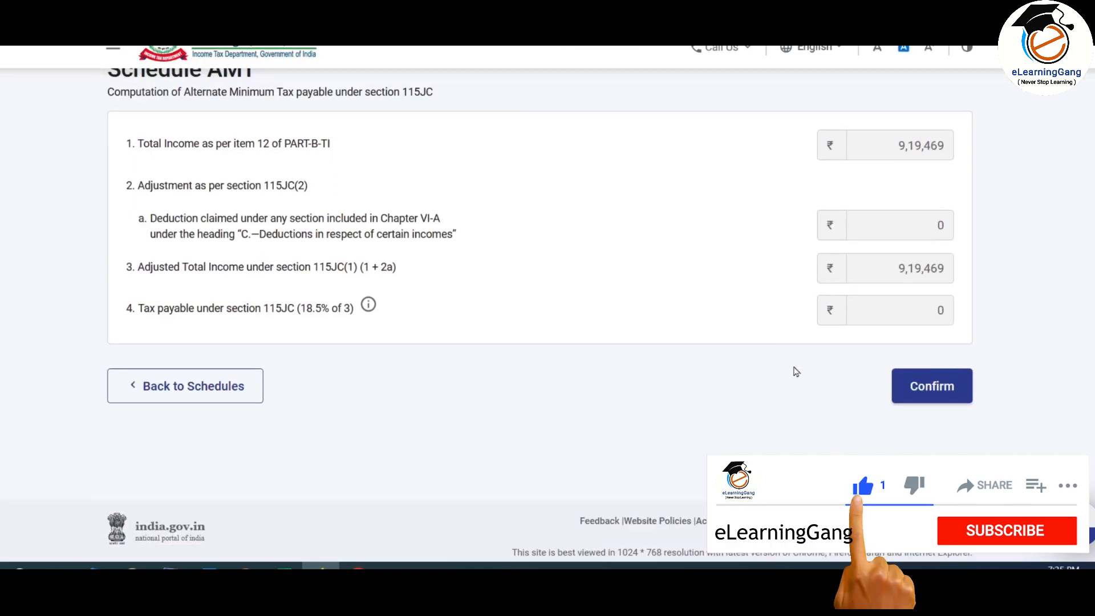
pyautogui.click(940, 386)
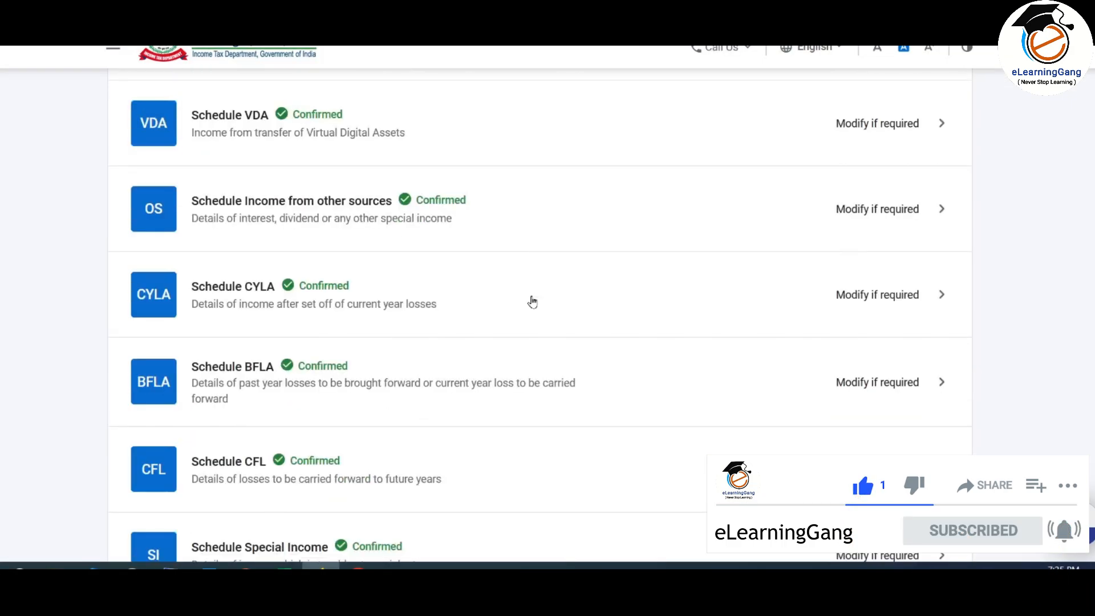
# Step: Confirm Schedule AMTC, which shows ₹0 tax credit under section 115JD
pyautogui.scroll(-8, 535, 301)
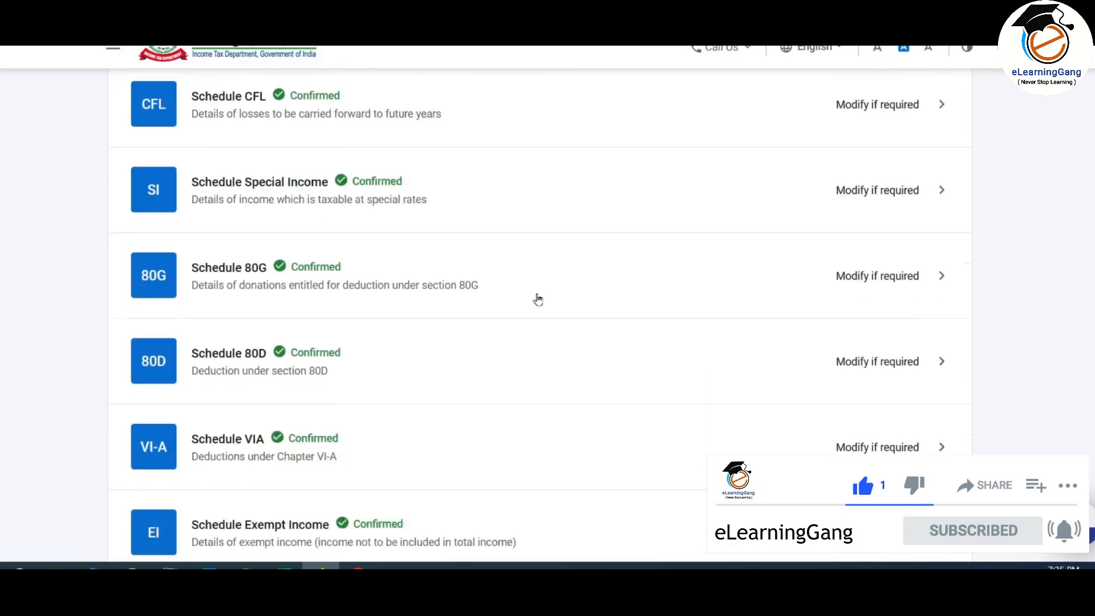
pyautogui.click(707, 351)
pyautogui.scroll(-15, 730, 240)
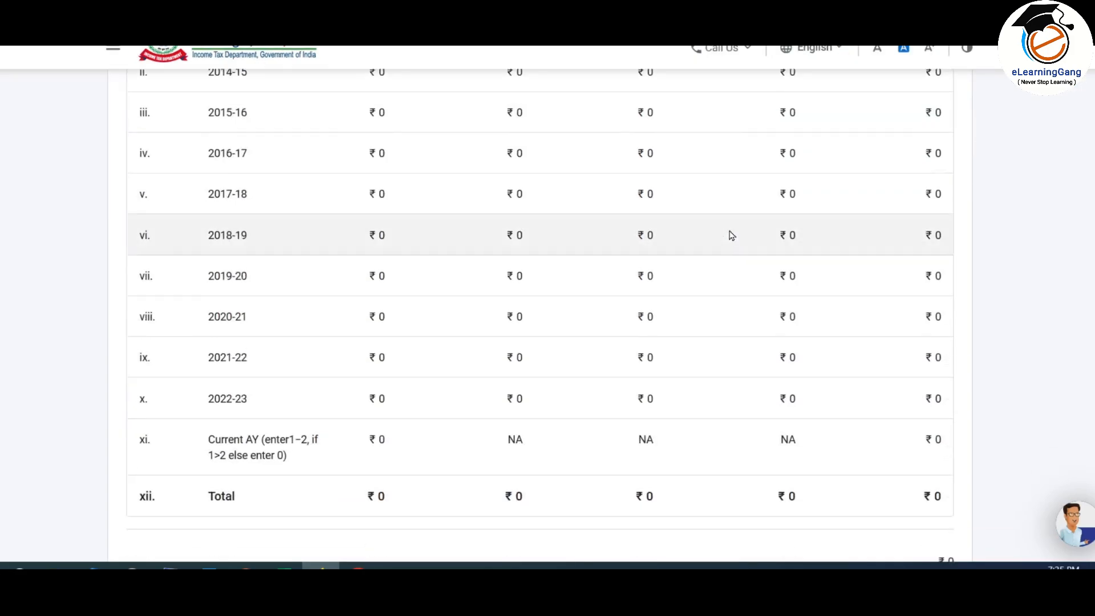
pyautogui.scroll(-1, 732, 235)
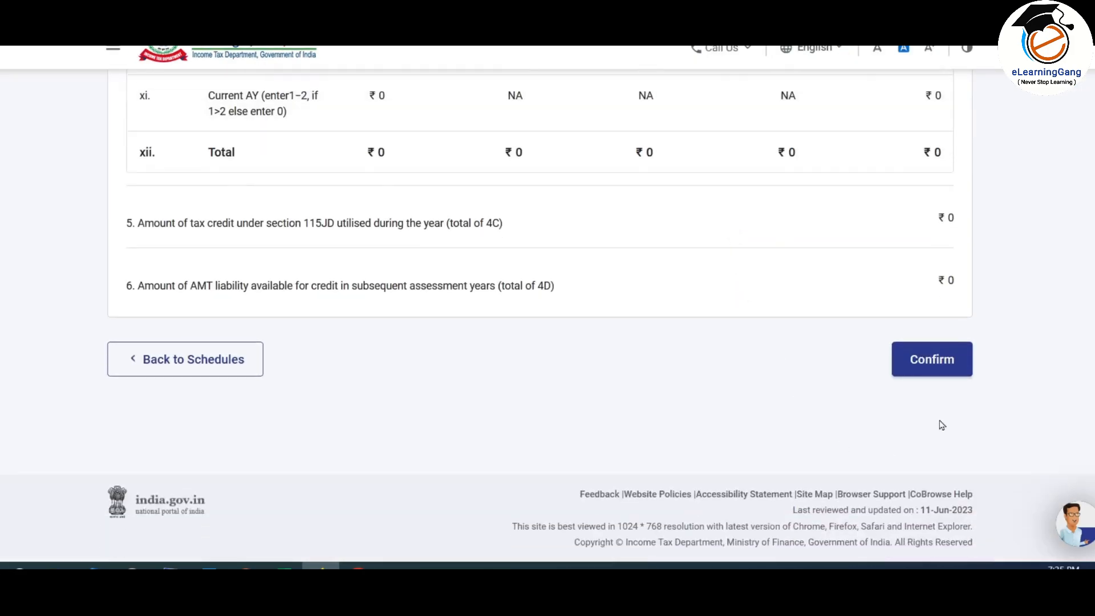
pyautogui.click(945, 361)
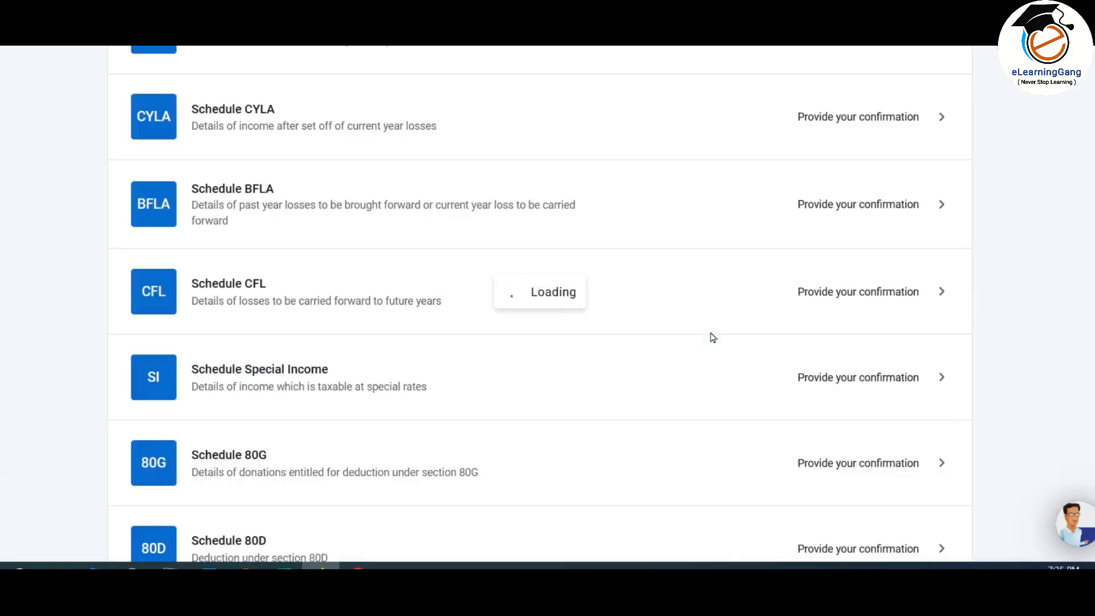
pyautogui.scroll(-9, 602, 283)
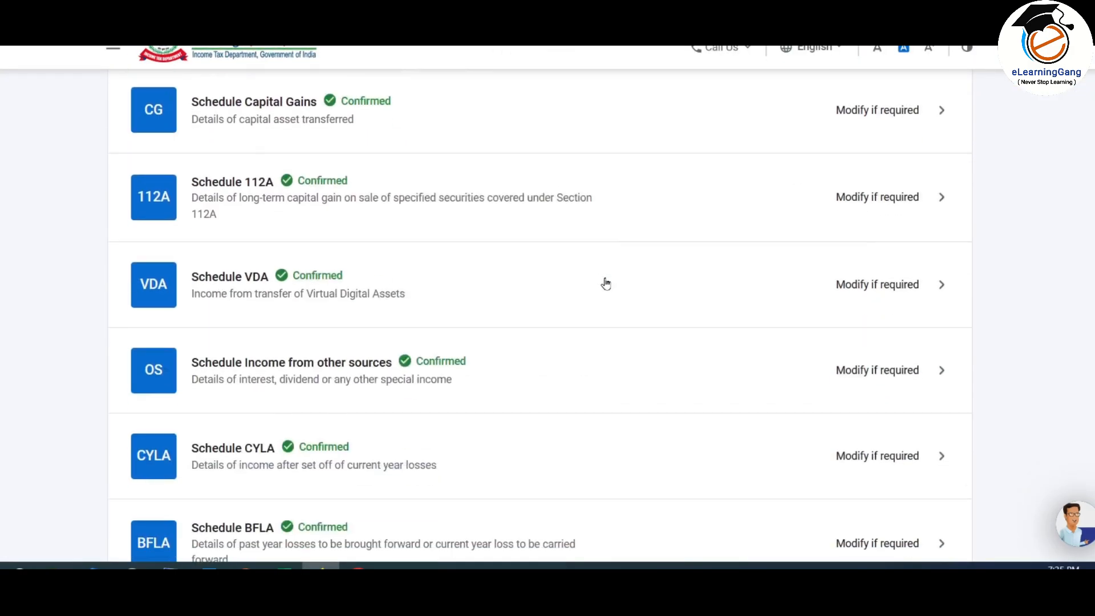
pyautogui.scroll(-12, 606, 284)
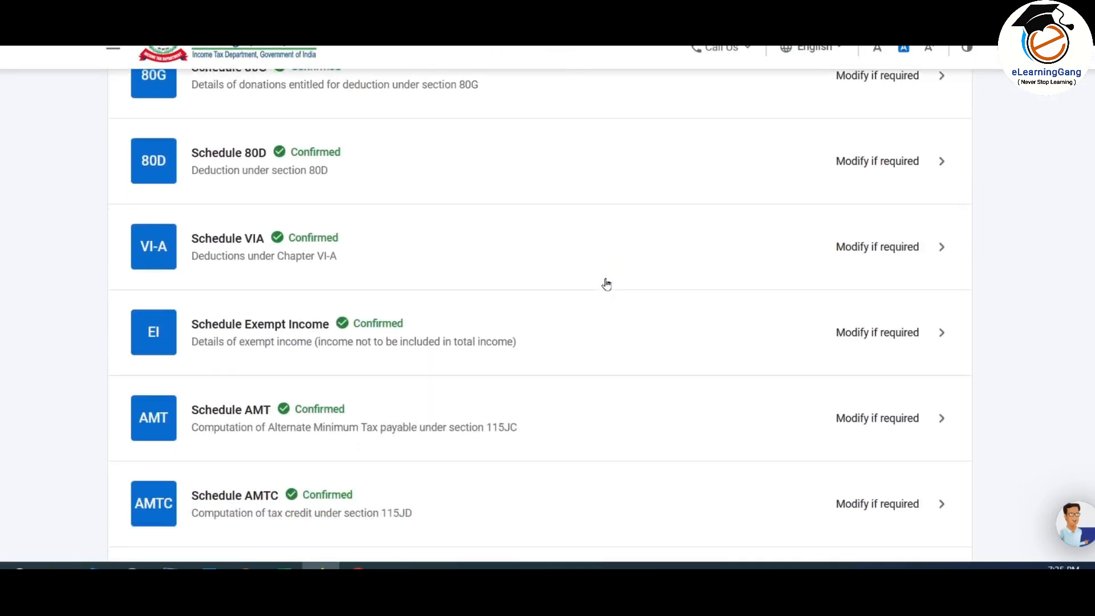
pyautogui.scroll(-5, 606, 283)
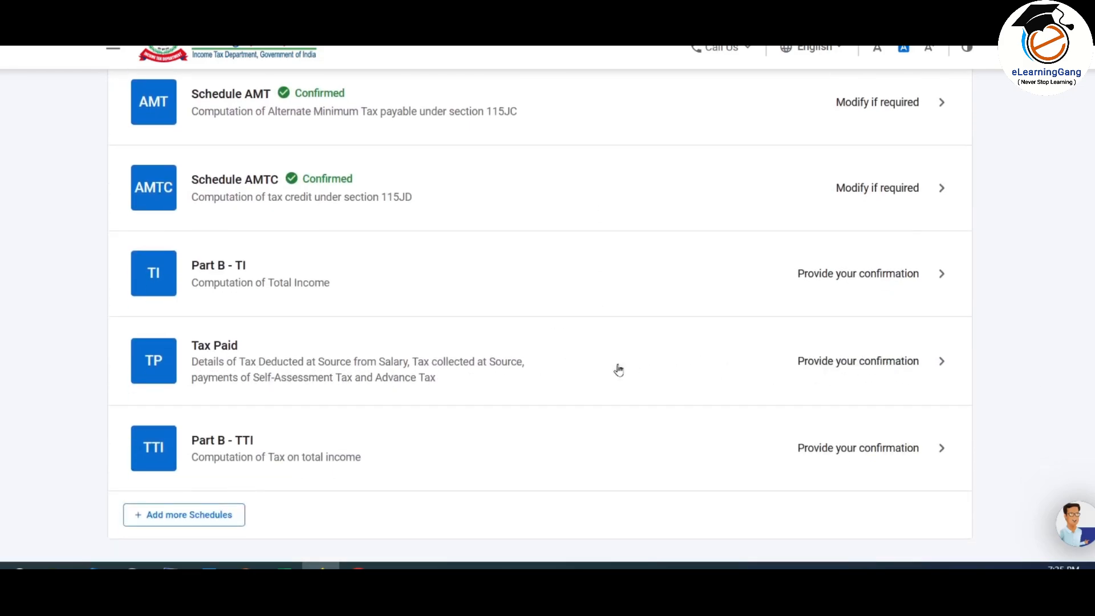
# Step: Review the Tax Paid schedule totalling ₹25,160: ₹25,000 TDS plus ₹160 advance/self-assessment tax
pyautogui.click(717, 367)
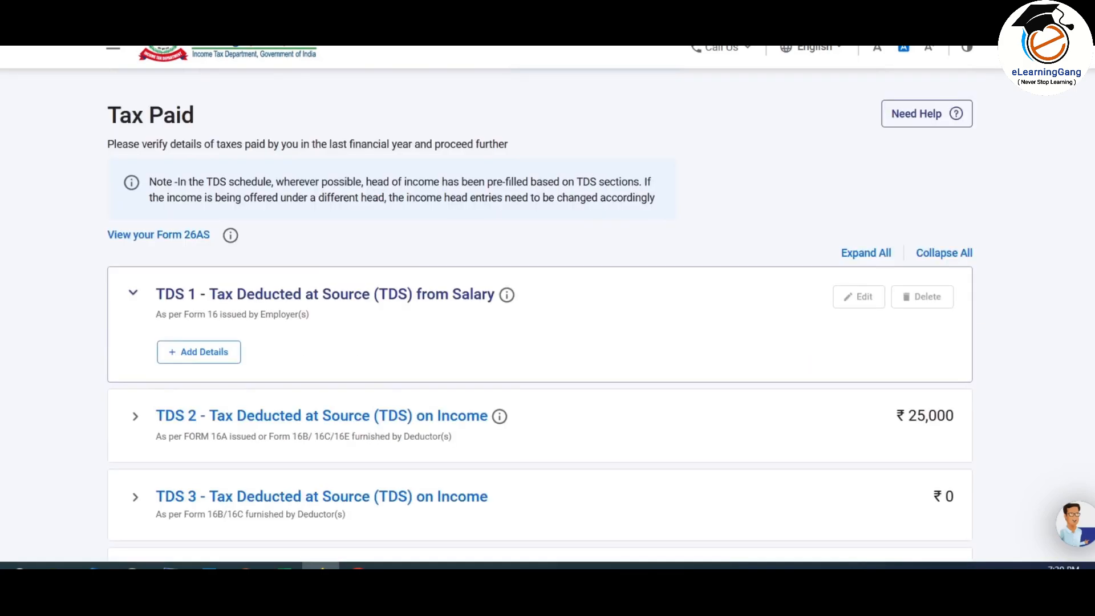
pyautogui.scroll(-3, 540, 320)
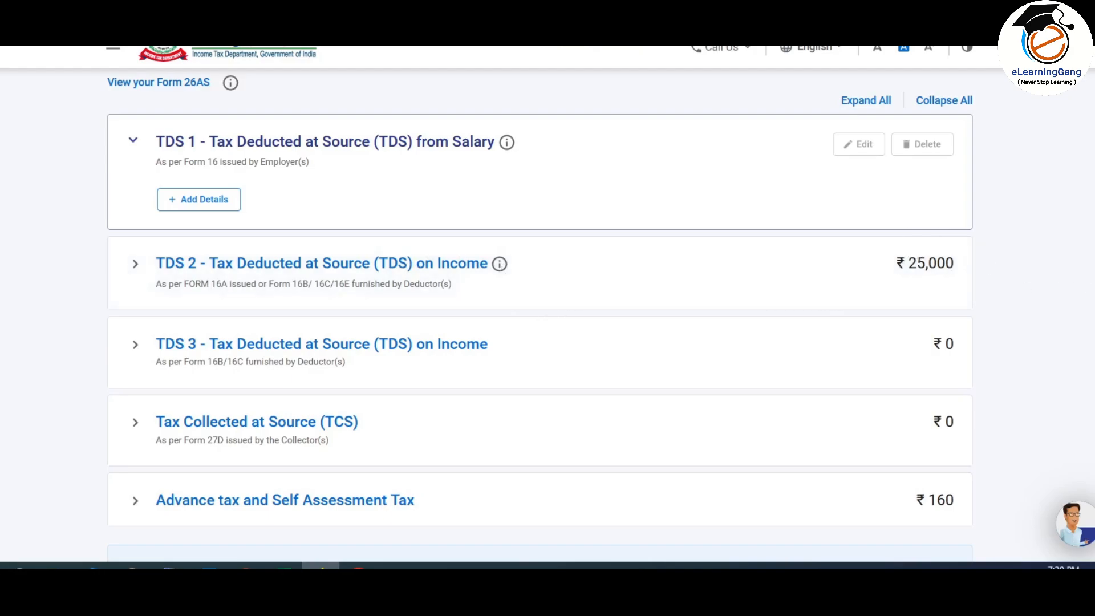
pyautogui.scroll(-2, 539, 314)
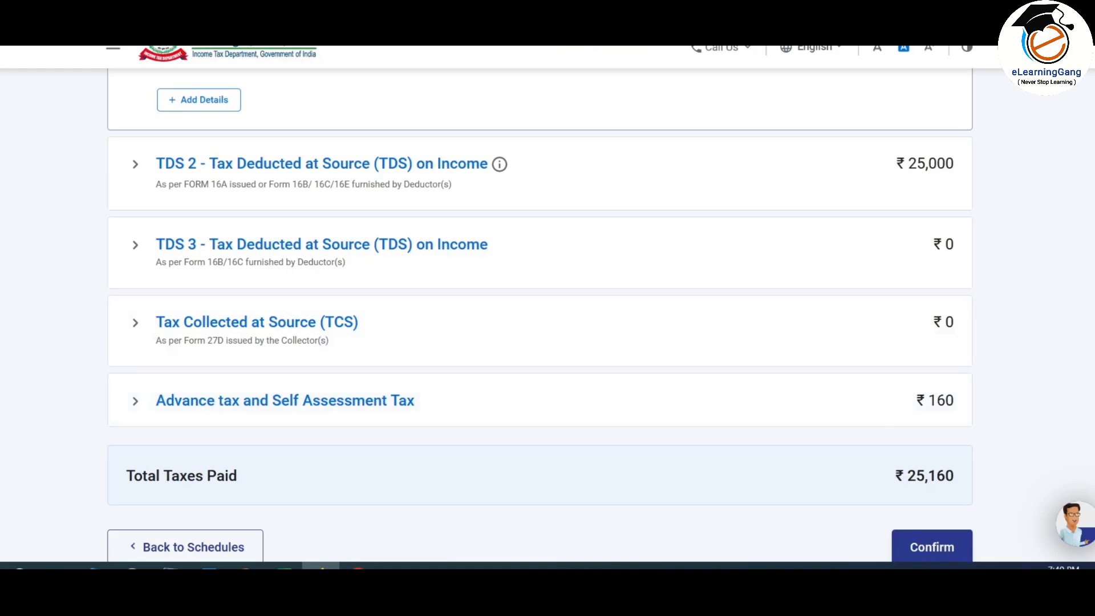
pyautogui.scroll(2, 1053, 309)
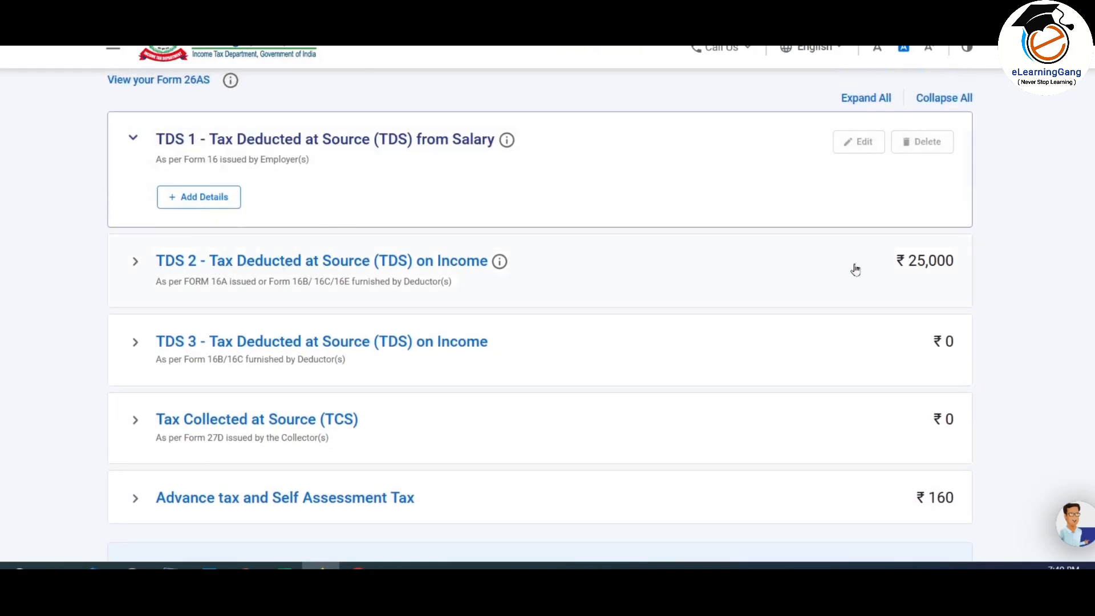
# Step: Expand TDS on Income and select the Self deductor entry in TDS 2 for editing
pyautogui.click(292, 262)
pyautogui.moveTo(373, 489); pyautogui.dragTo(840, 501)
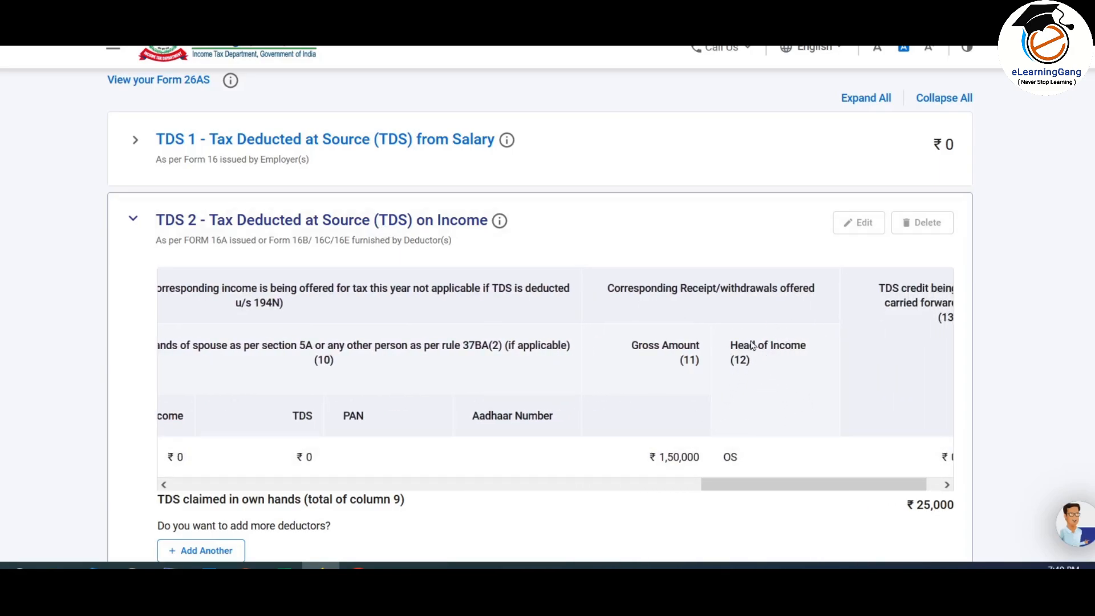
pyautogui.moveTo(790, 486); pyautogui.dragTo(226, 493)
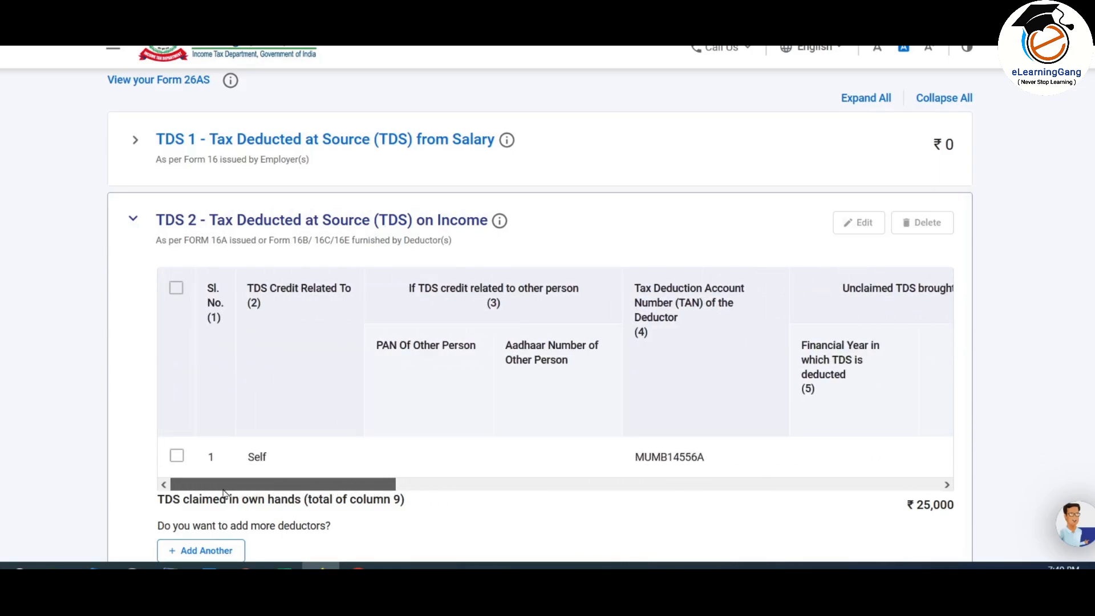
pyautogui.click(277, 464)
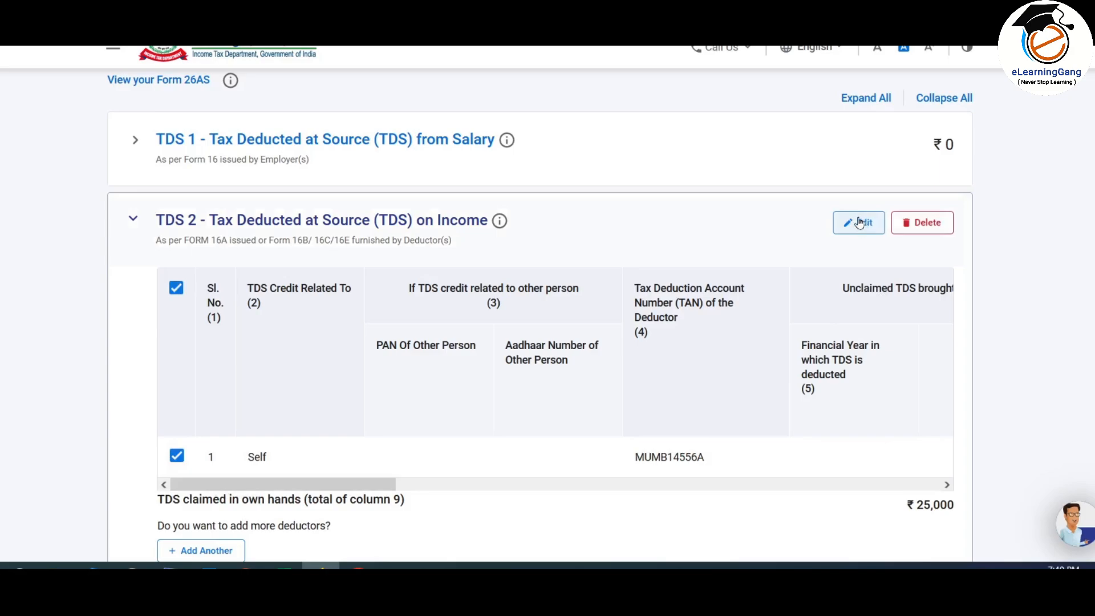
pyautogui.click(193, 221)
pyautogui.scroll(-3, 375, 243)
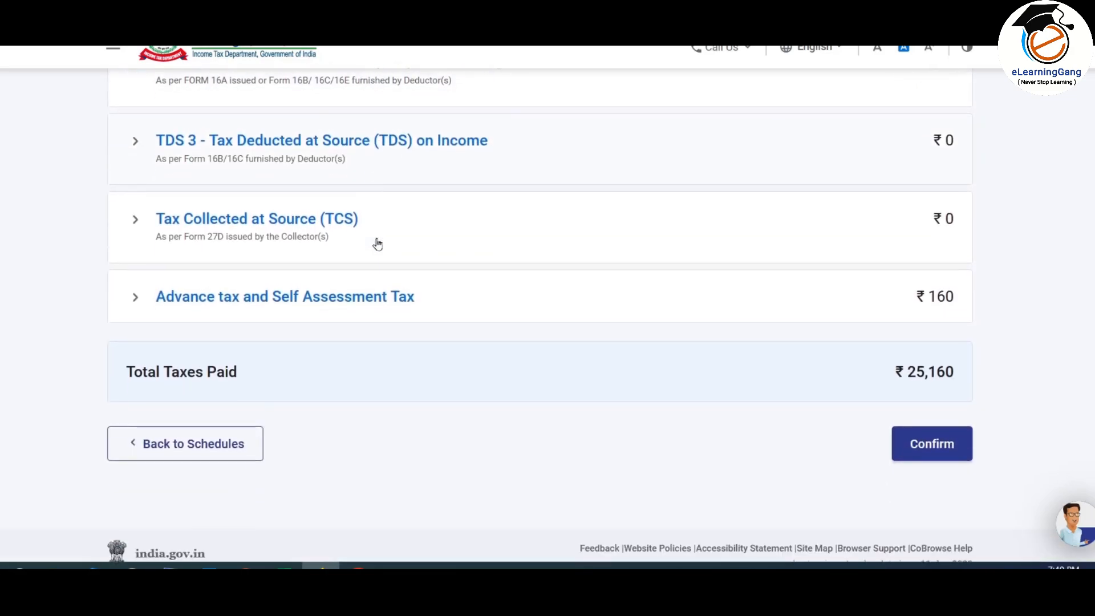
# Step: Expand the advance tax challans and start a new Add Another challan form
pyautogui.click(345, 293)
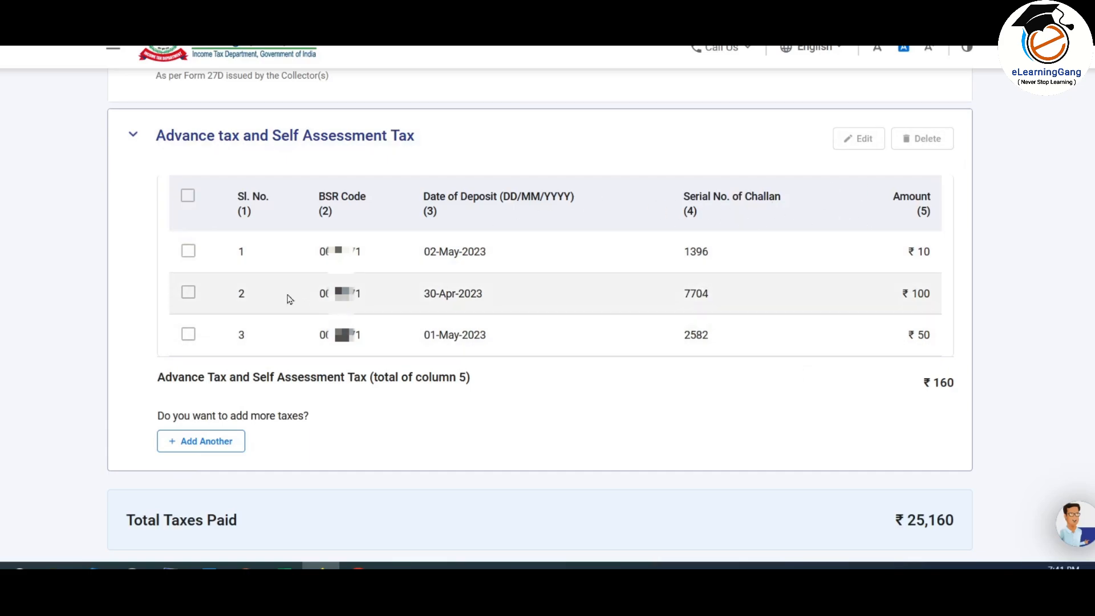
pyautogui.click(189, 253)
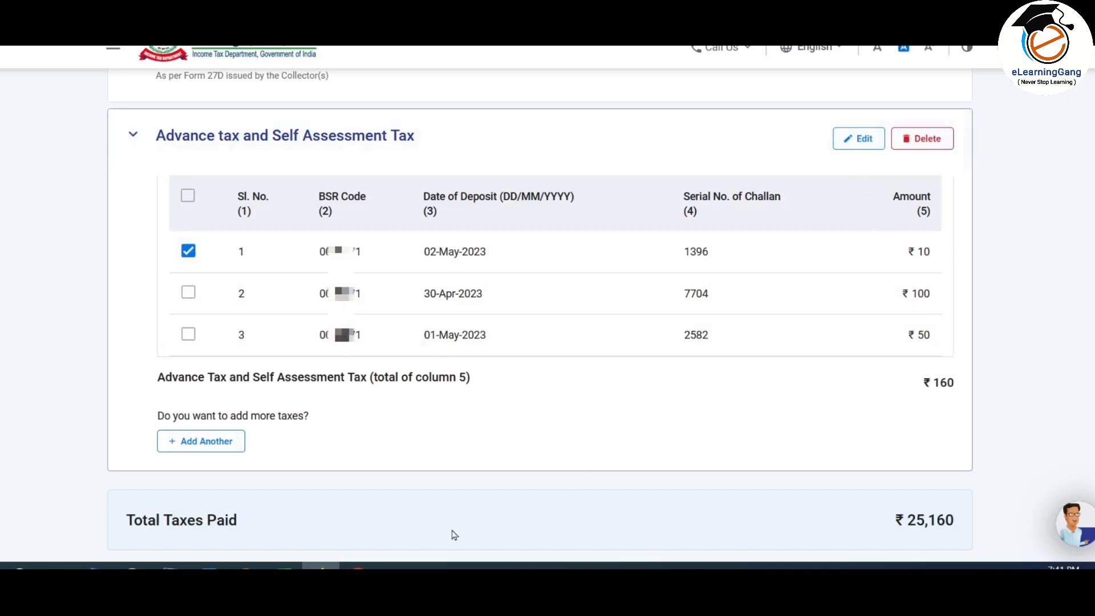
pyautogui.click(217, 448)
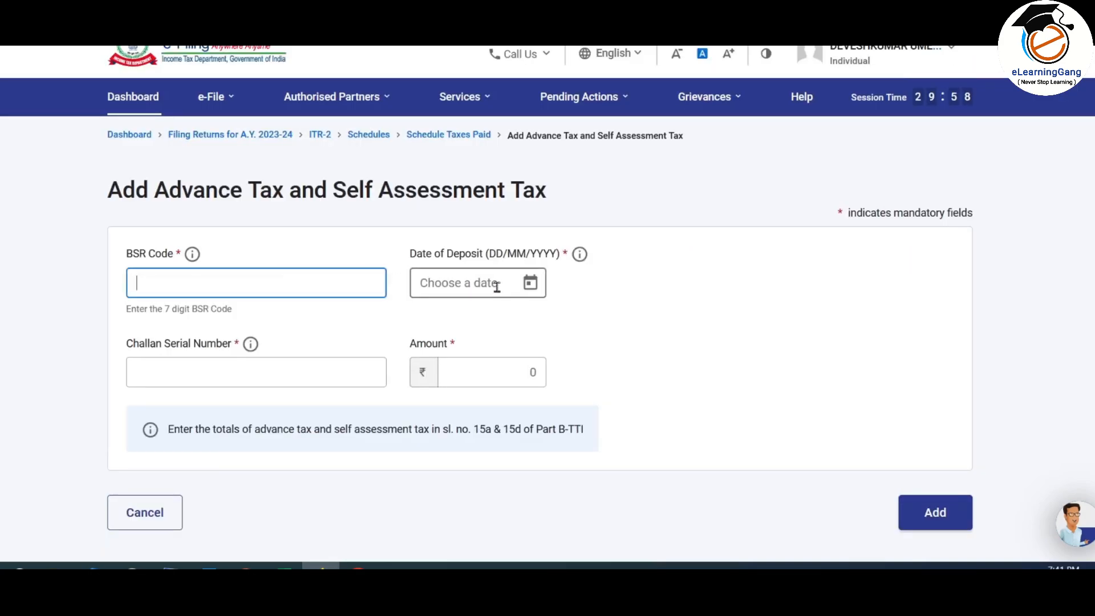
pyautogui.click(507, 289)
pyautogui.click(271, 373)
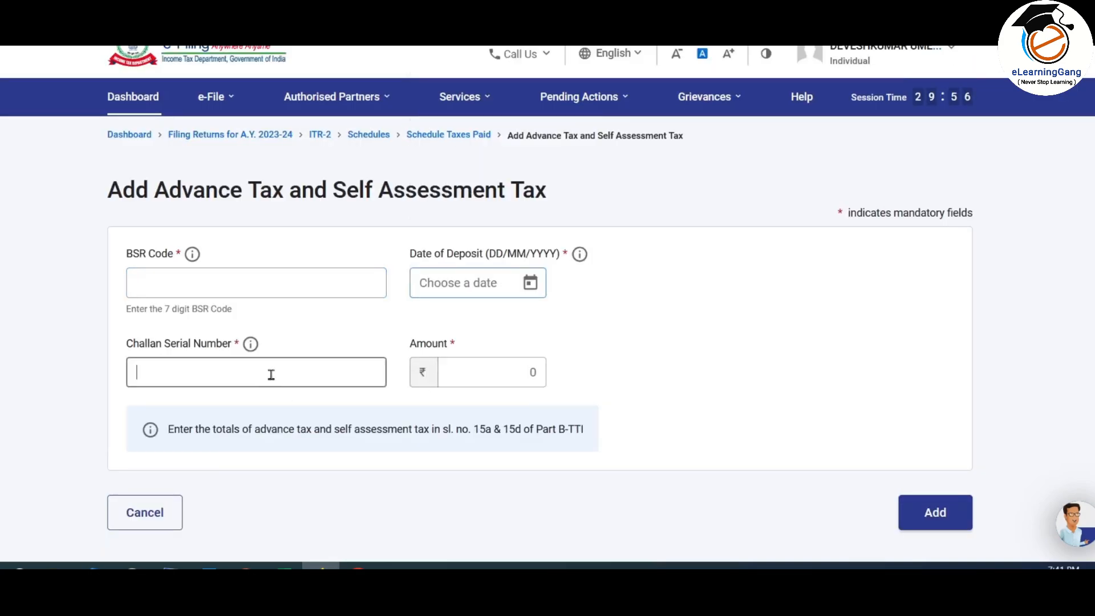
pyautogui.click(489, 372)
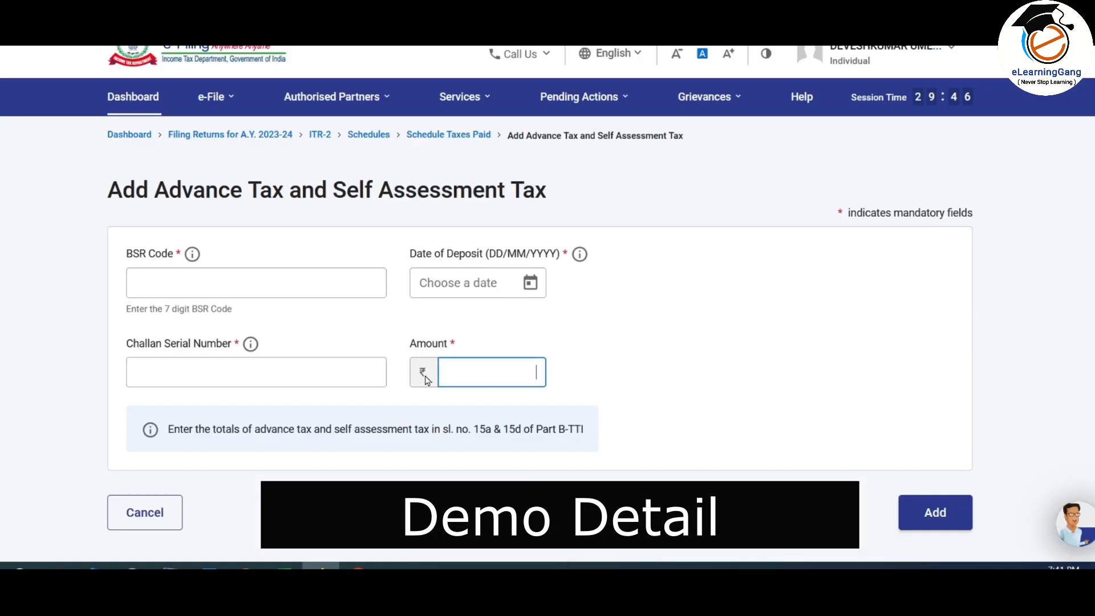
# Step: Enter the challan's seven-digit BSR code
pyautogui.click(378, 285)
pyautogui.write('001350')
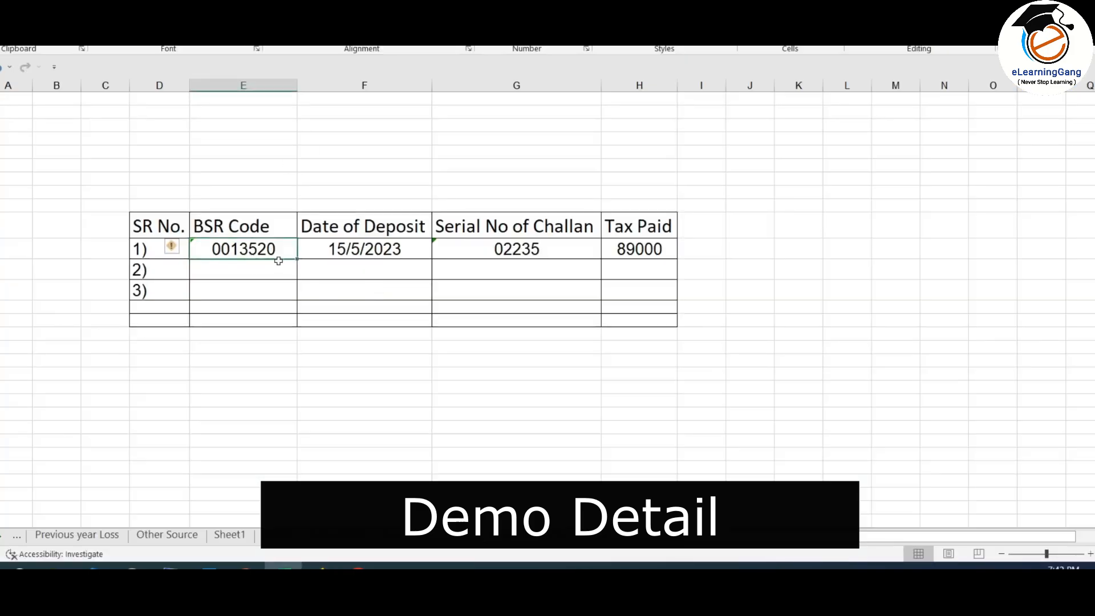
pyautogui.click(530, 283)
pyautogui.click(363, 248)
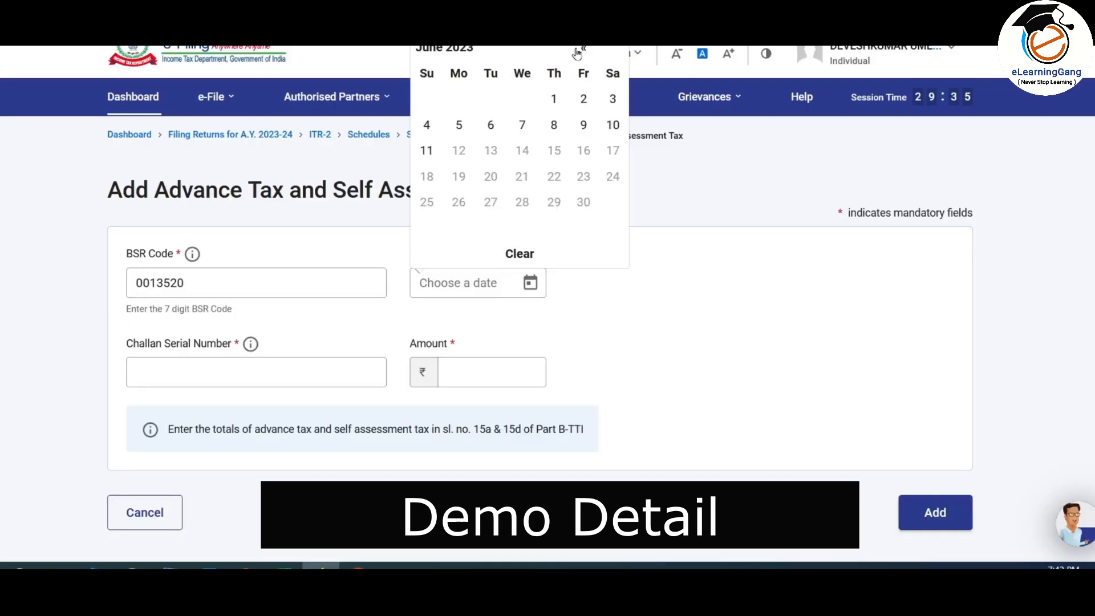
# Step: Add an ₹89,000 advance tax challan dated 15-May-2023 with its challan serial number
pyautogui.click(579, 51)
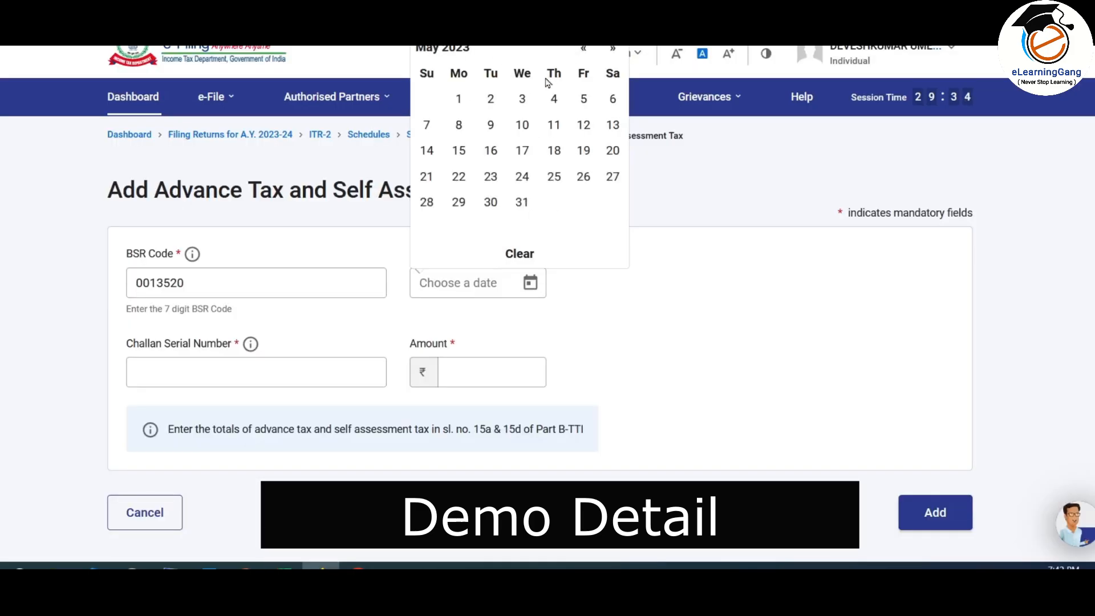
pyautogui.click(458, 147)
pyautogui.click(350, 381)
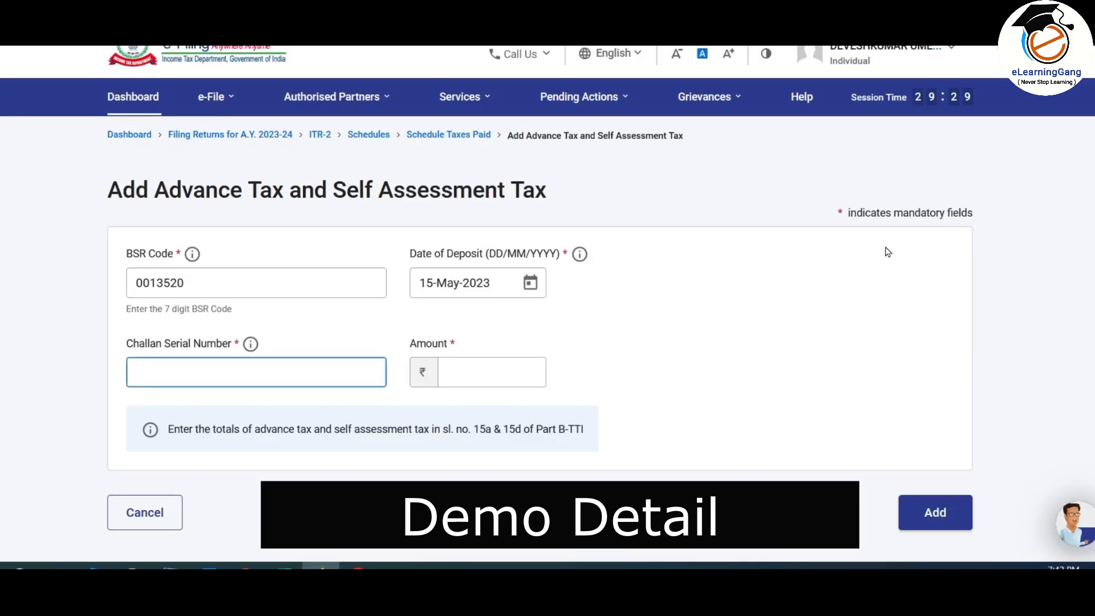
pyautogui.press('Tab')
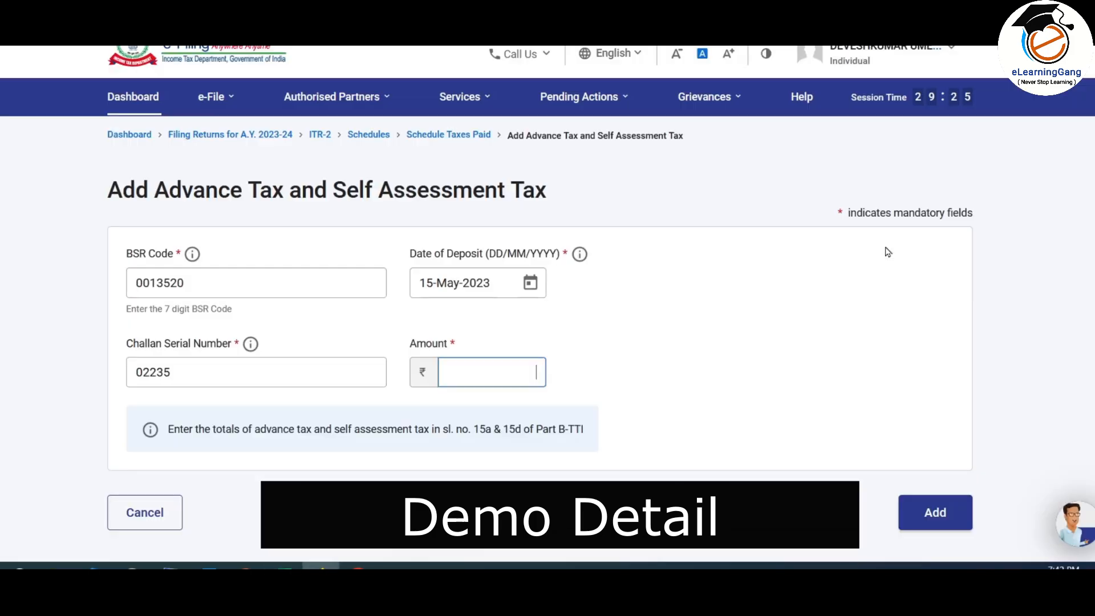
pyautogui.write('89000')
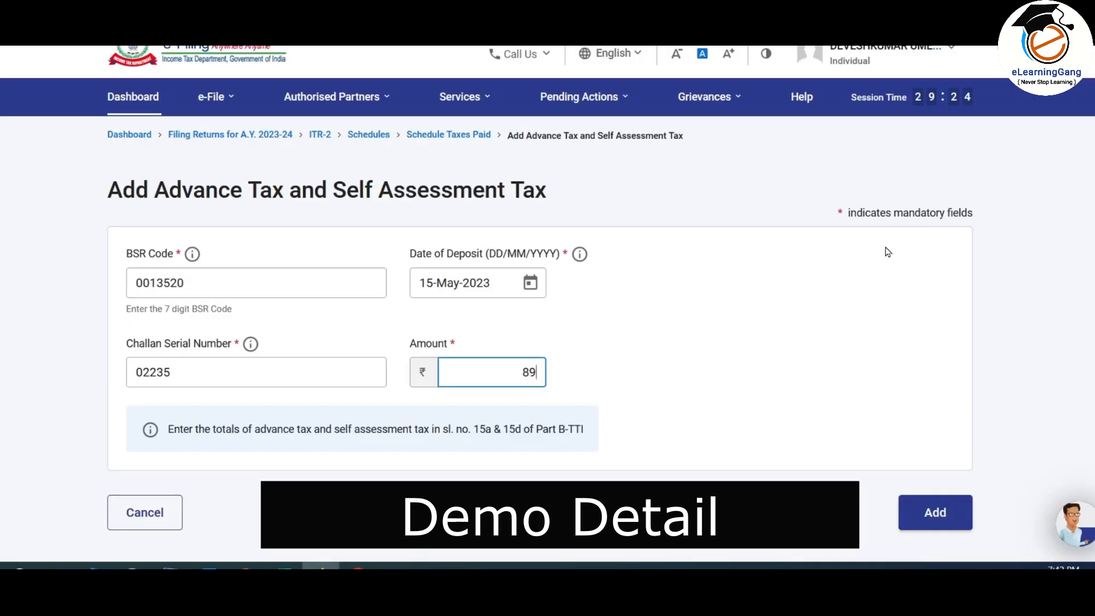
pyautogui.click(643, 354)
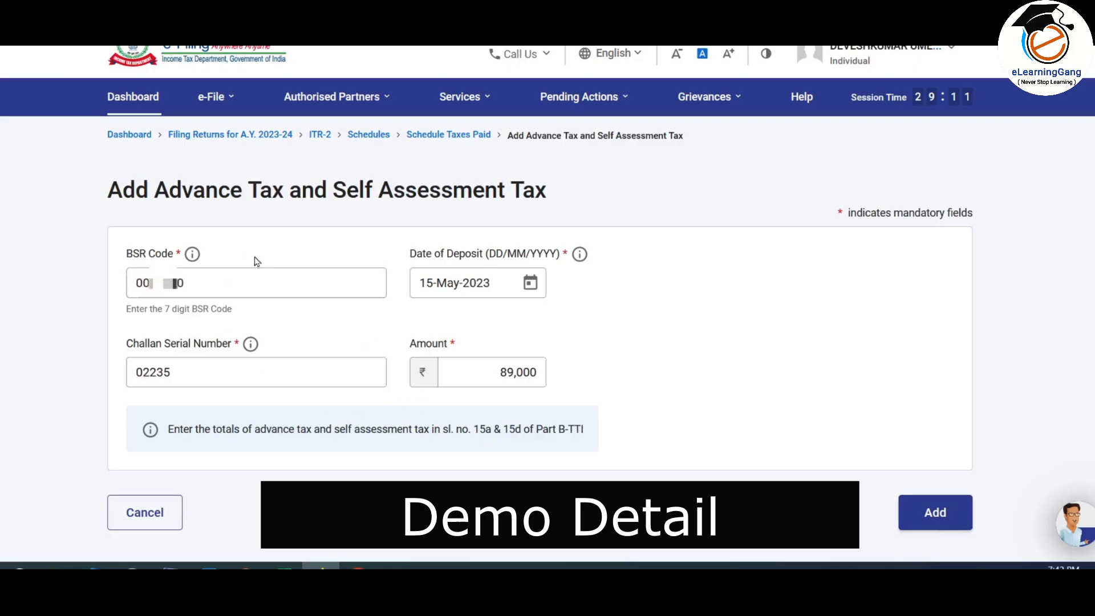
pyautogui.click(940, 513)
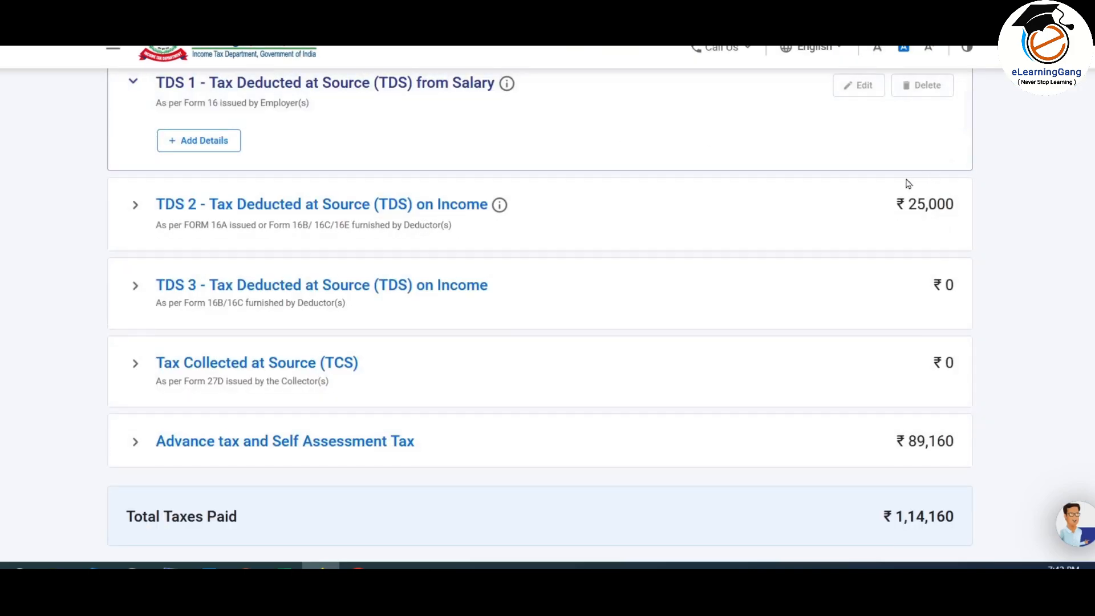
# Step: Confirm Schedule Taxes Paid totalling ₹1,14,160
pyautogui.scroll(-1, 867, 211)
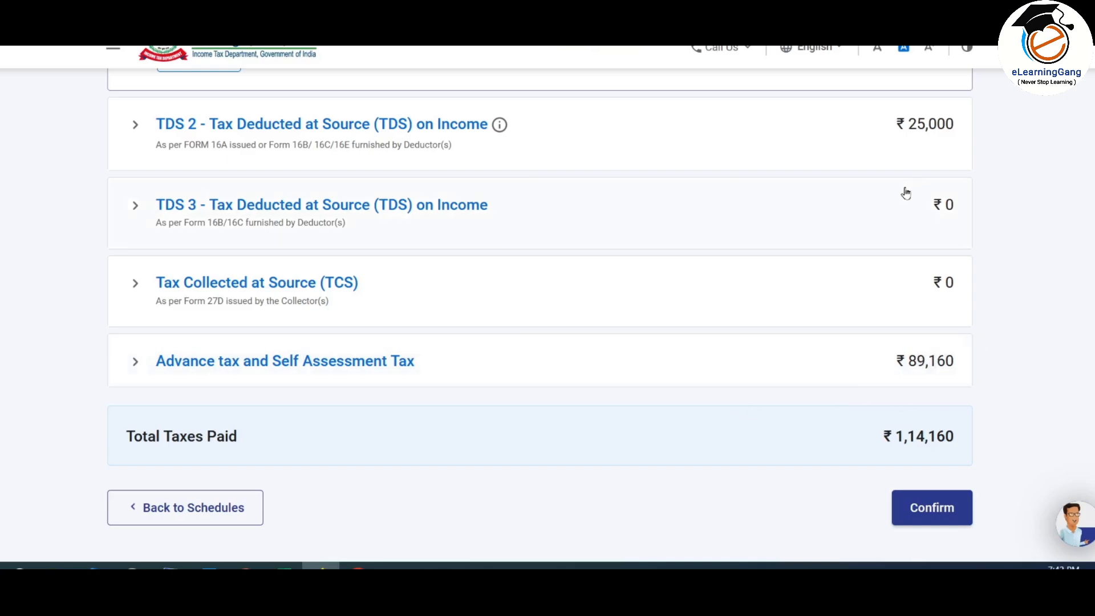
pyautogui.click(942, 512)
pyautogui.scroll(-10, 670, 300)
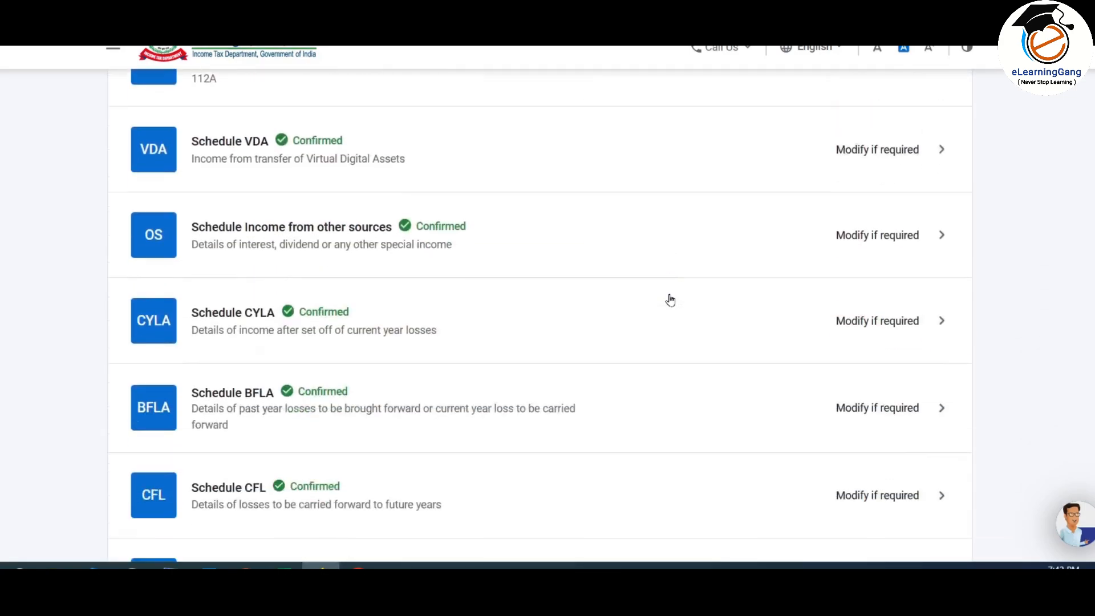
pyautogui.scroll(-12, 670, 299)
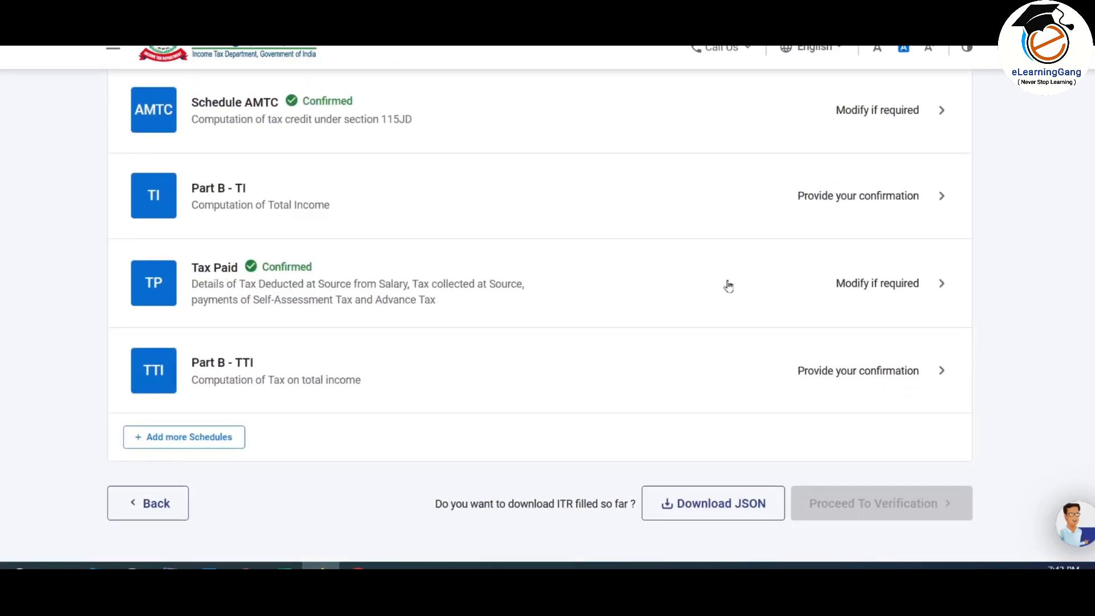
# Step: Review Part B-TI with total income ₹9,19,469 and aggregate income ₹10,51,868, then confirm it
pyautogui.scroll(1, 365, 299)
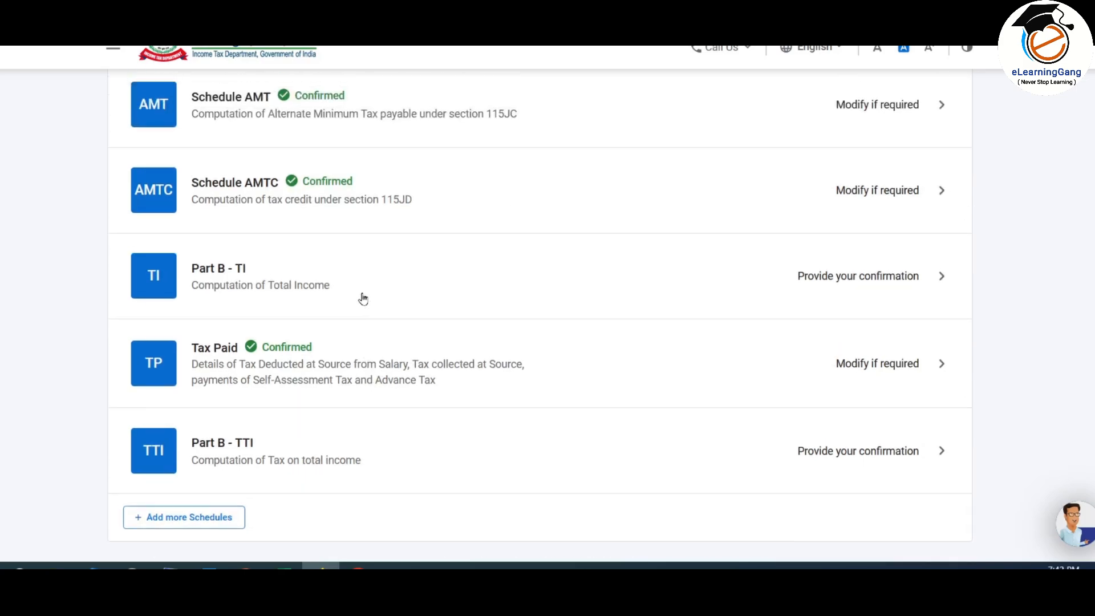
pyautogui.click(850, 278)
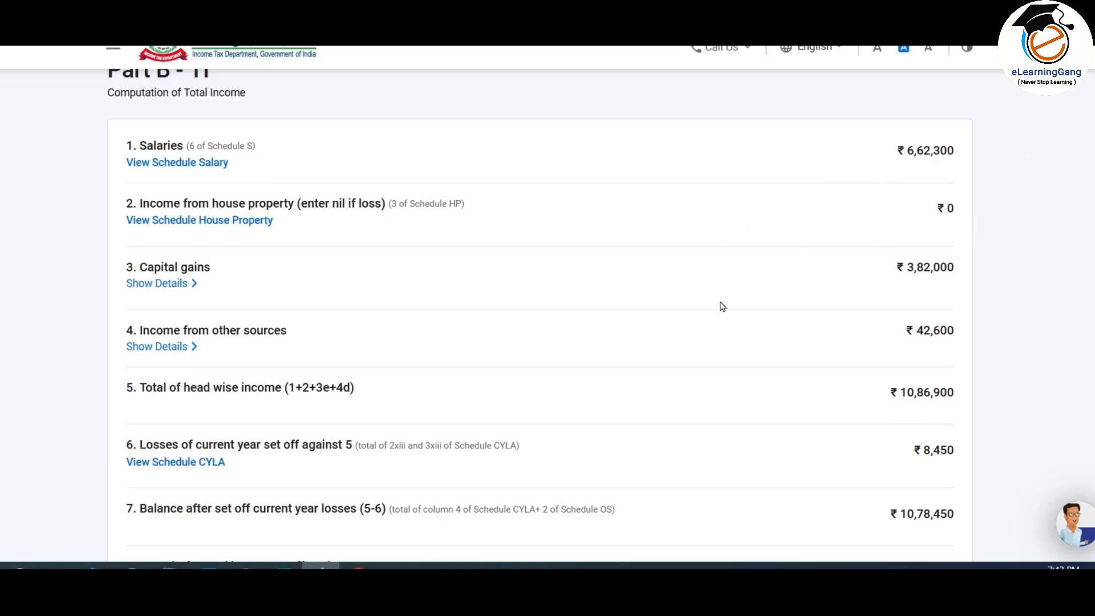
pyautogui.scroll(-3, 720, 306)
pyautogui.scroll(-4, 722, 306)
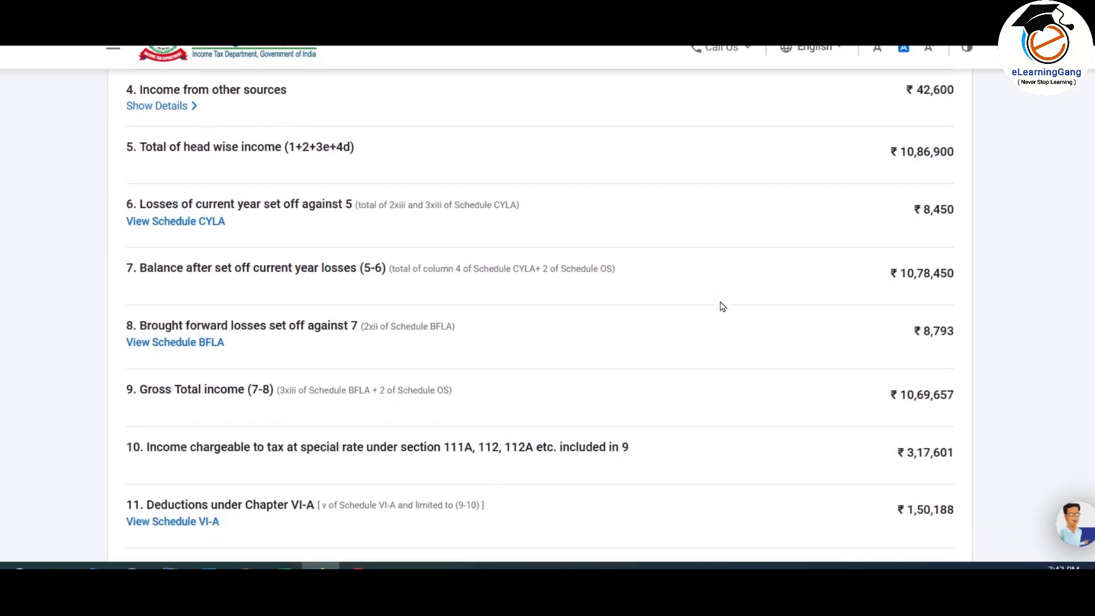
pyautogui.scroll(-2, 722, 307)
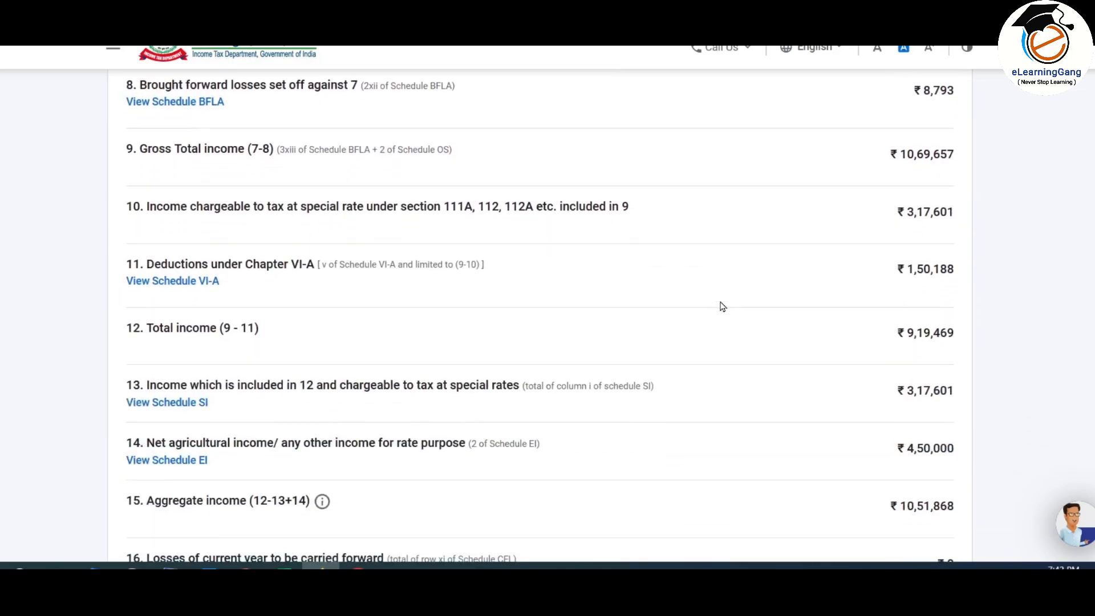
pyautogui.scroll(-6, 722, 306)
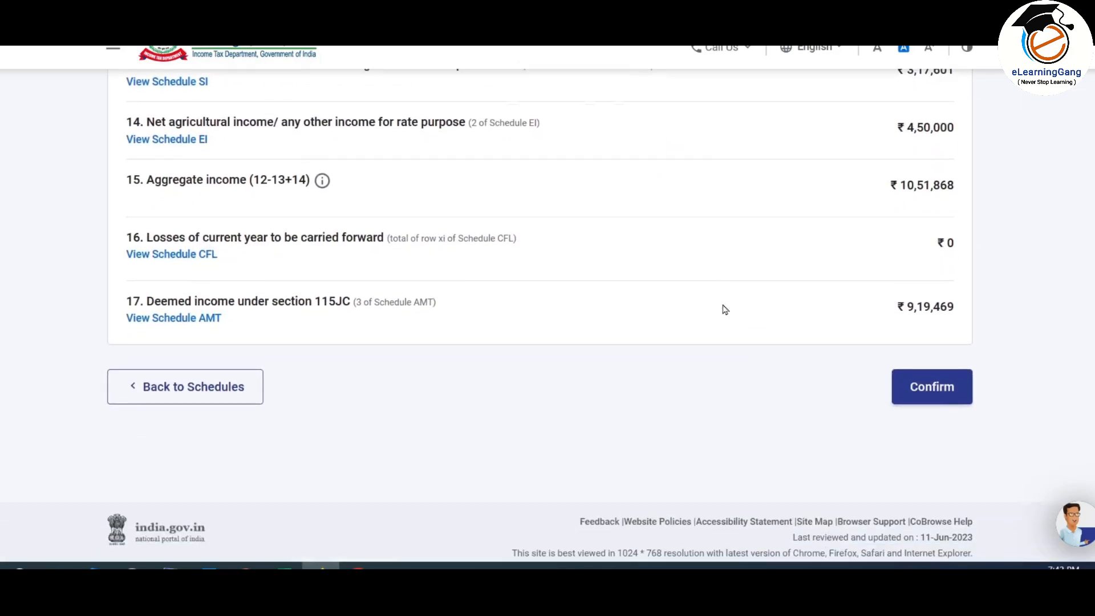
pyautogui.scroll(13, 724, 308)
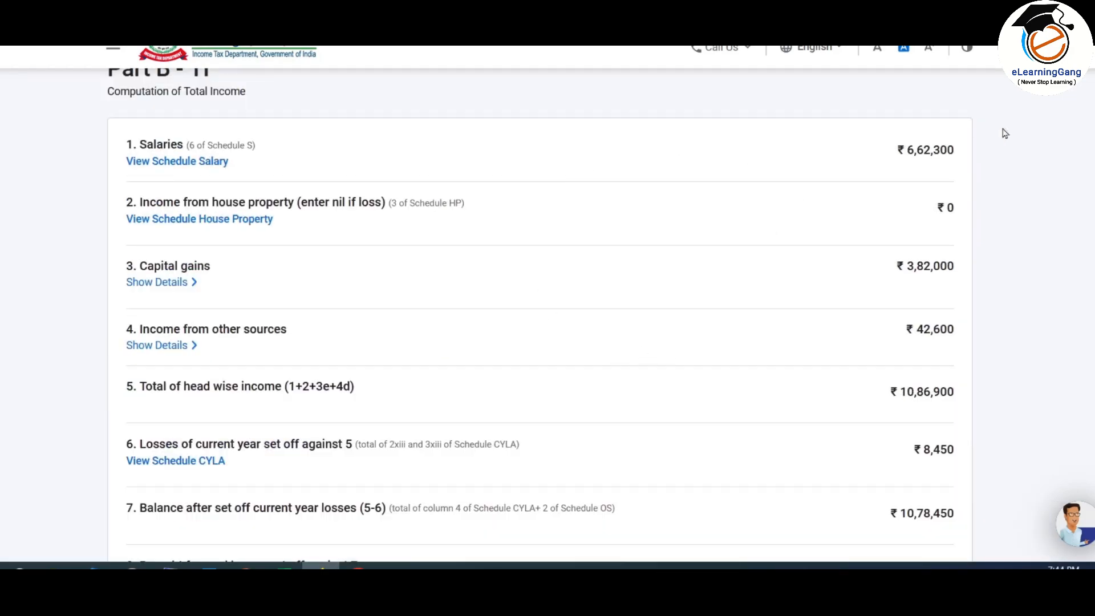
pyautogui.scroll(-2, 781, 323)
pyautogui.scroll(2, 553, 328)
pyautogui.scroll(-5, 481, 254)
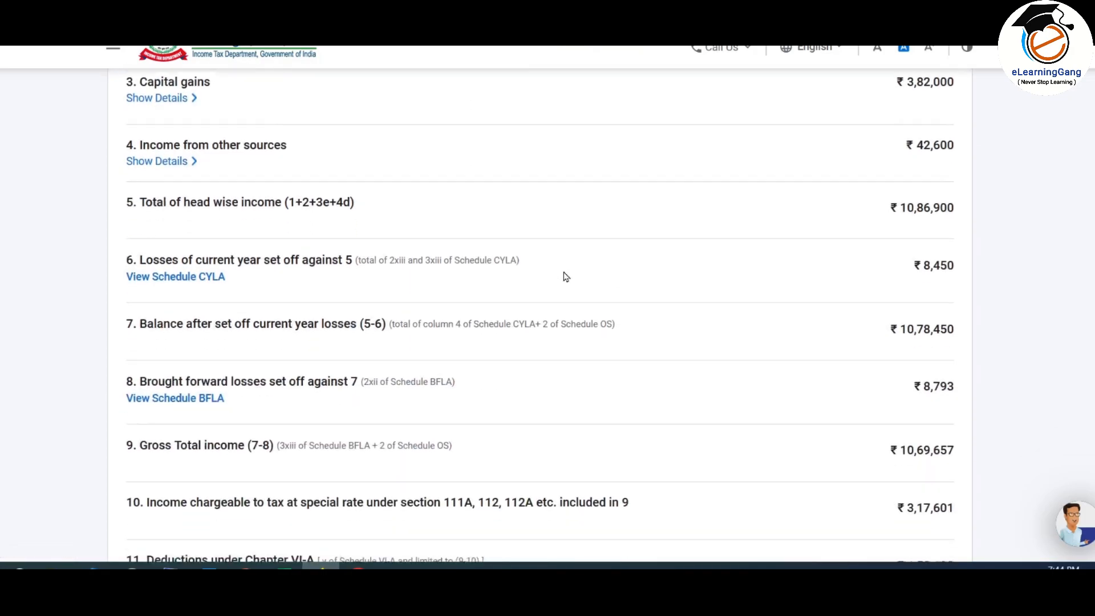
pyautogui.scroll(-8, 769, 211)
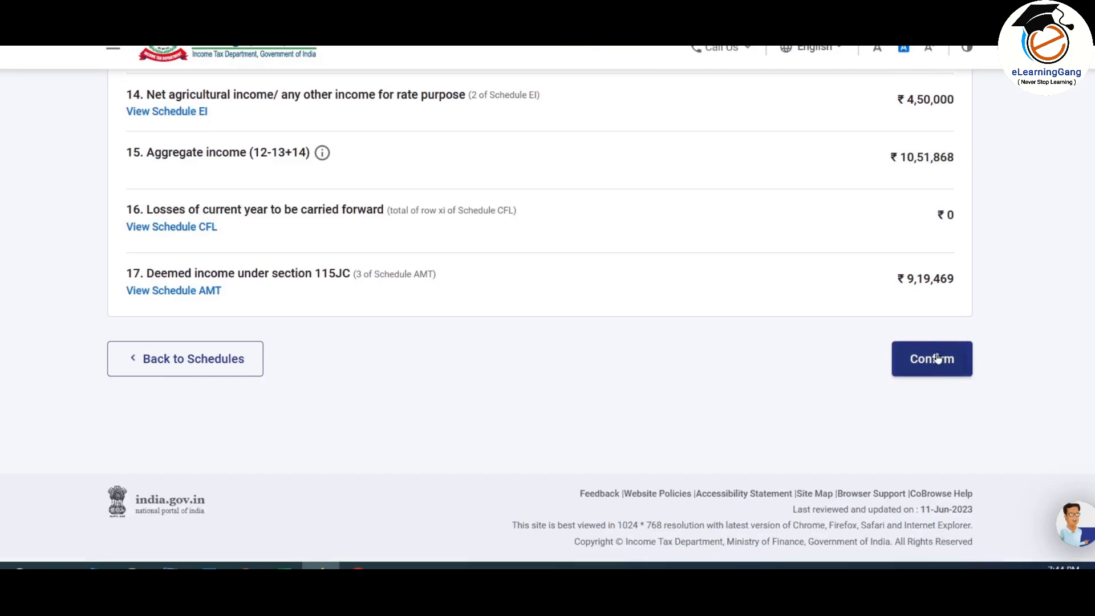
pyautogui.click(937, 358)
pyautogui.scroll(-15, 694, 200)
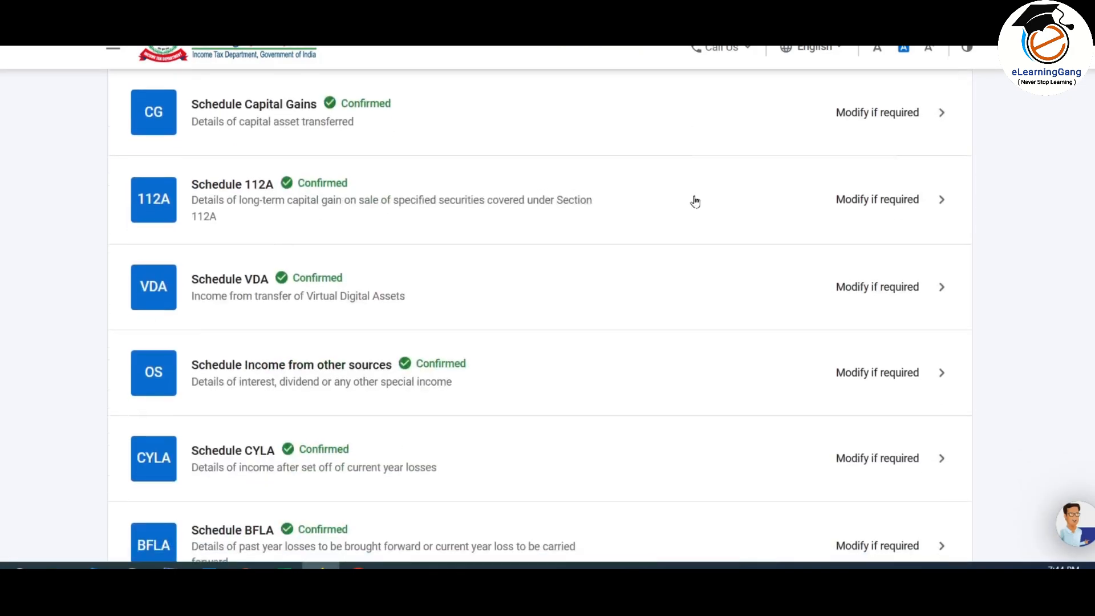
pyautogui.scroll(-5, 695, 200)
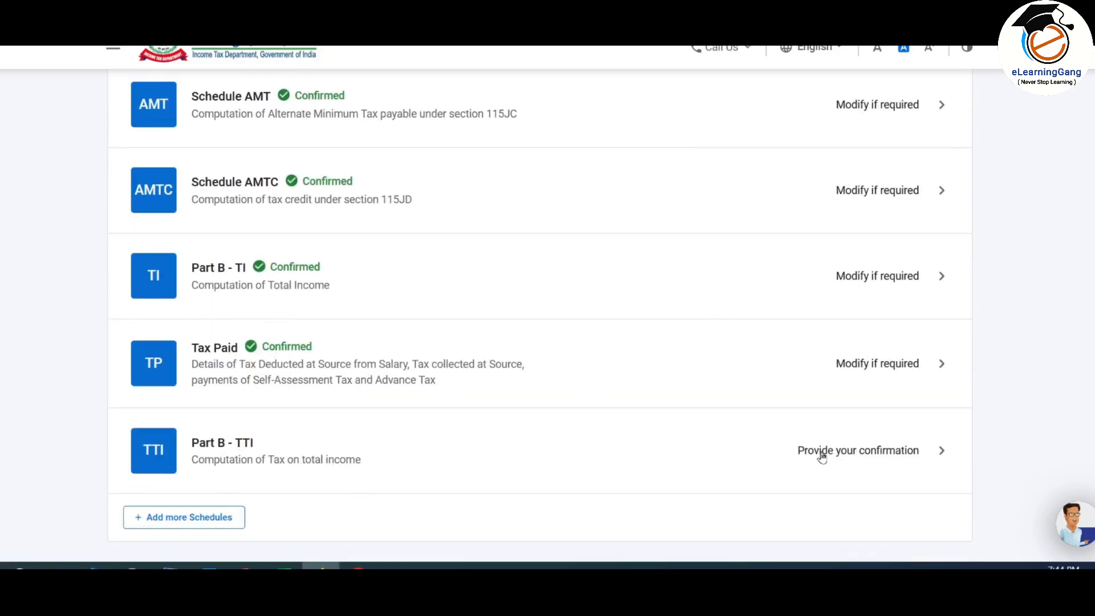
pyautogui.click(873, 451)
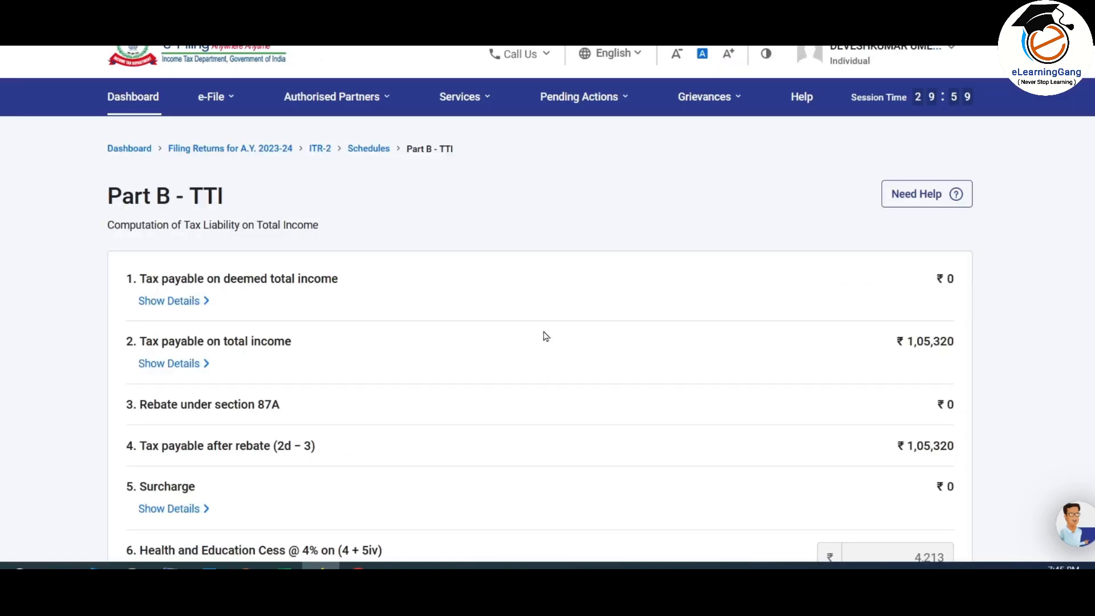
pyautogui.scroll(-2, 572, 279)
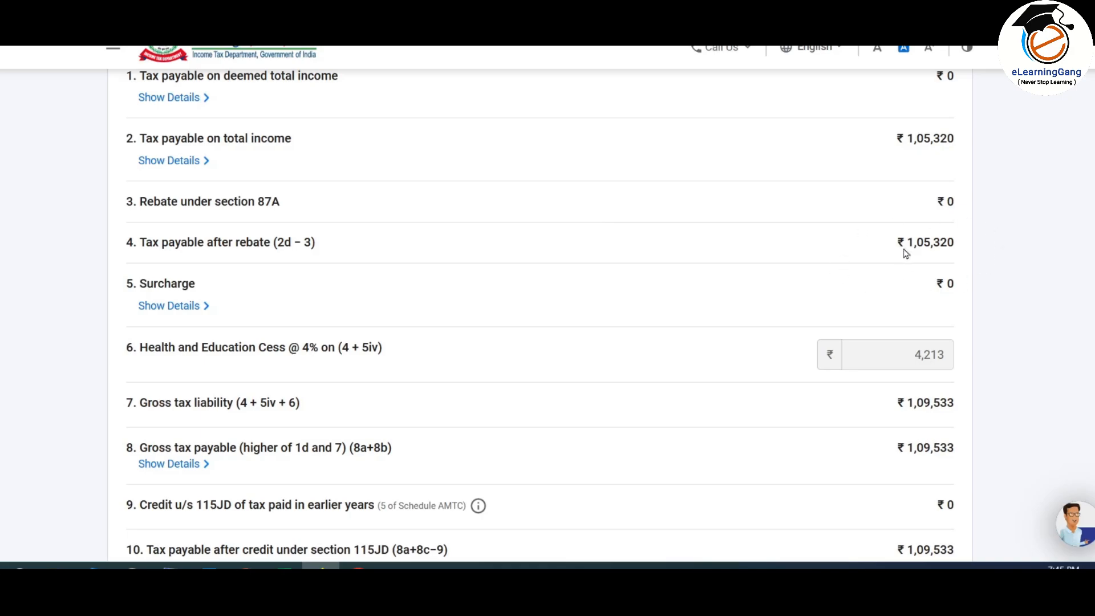
pyautogui.scroll(-1, 901, 247)
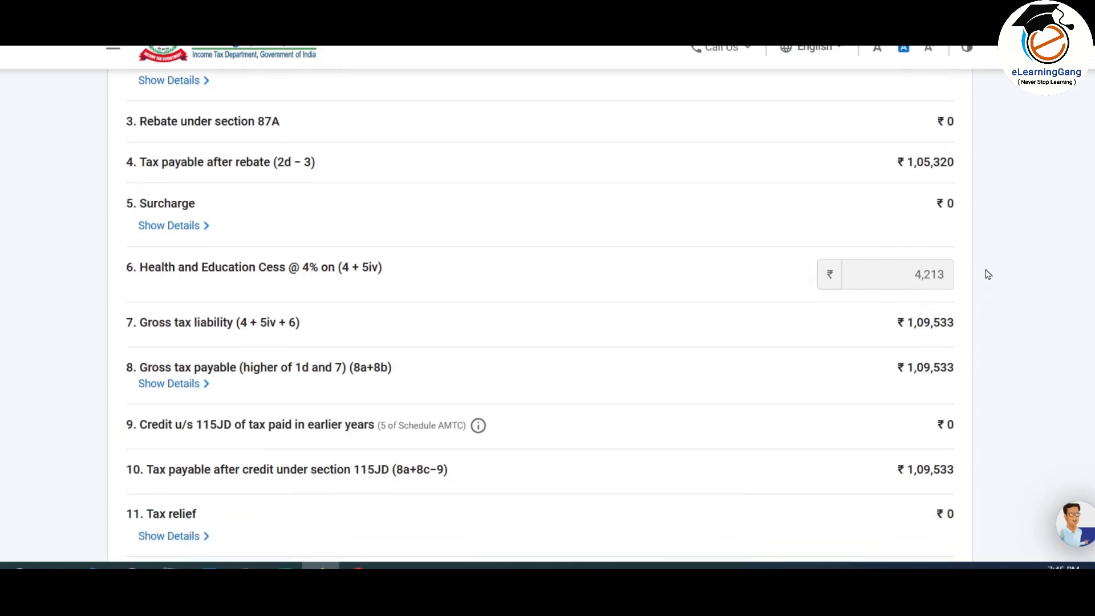
pyautogui.scroll(-2, 913, 308)
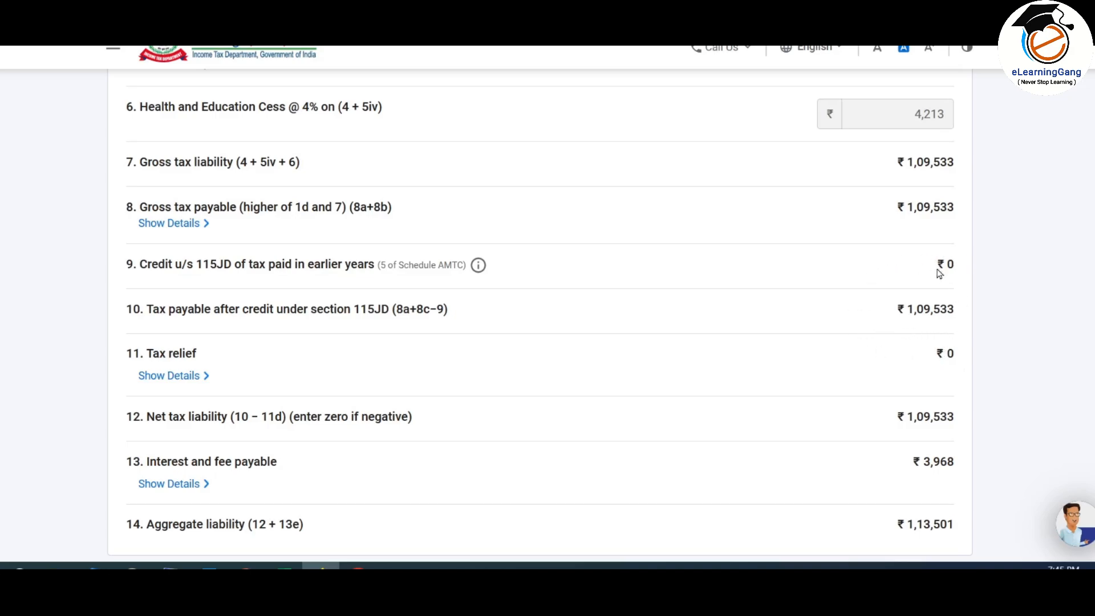
pyautogui.scroll(-4, 887, 251)
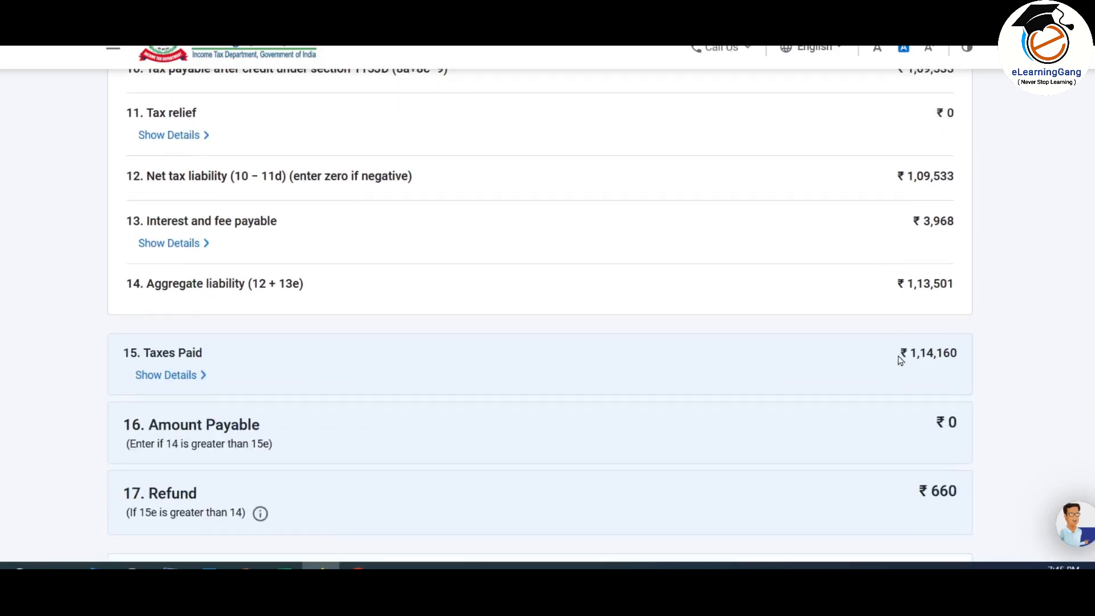
pyautogui.scroll(-3, 870, 282)
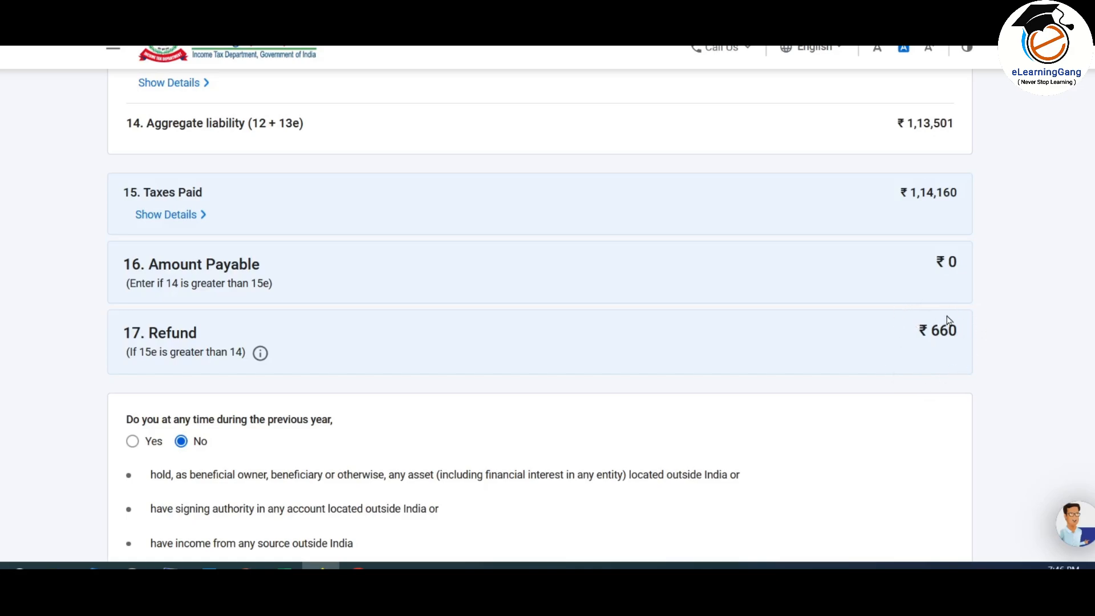
pyautogui.scroll(8, 838, 334)
pyautogui.scroll(-5, 843, 335)
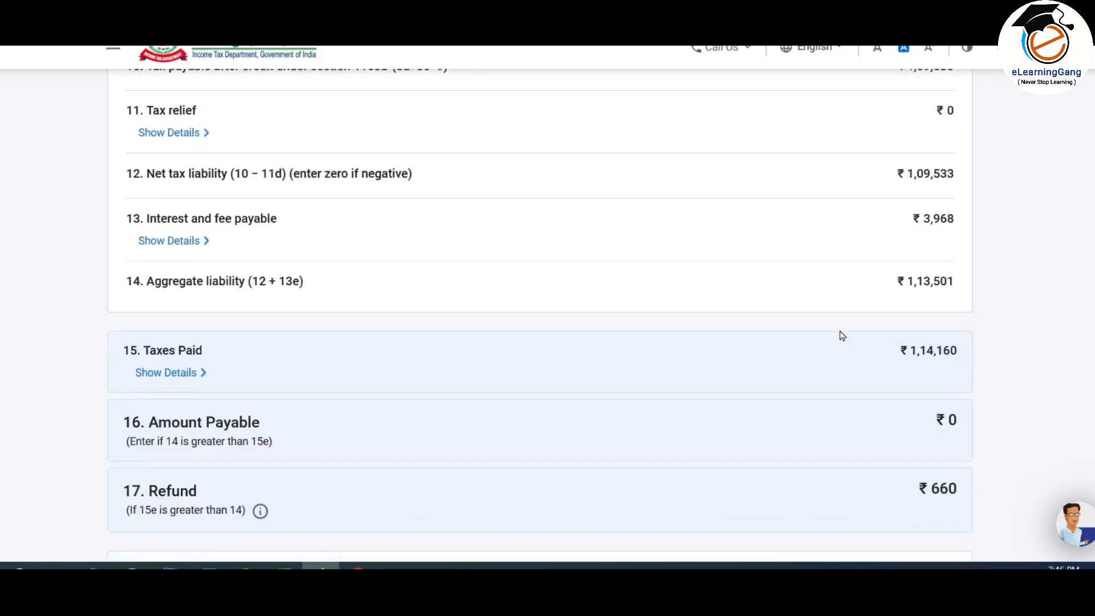
pyautogui.scroll(-1, 843, 336)
pyautogui.scroll(-2, 843, 336)
pyautogui.scroll(2, 843, 336)
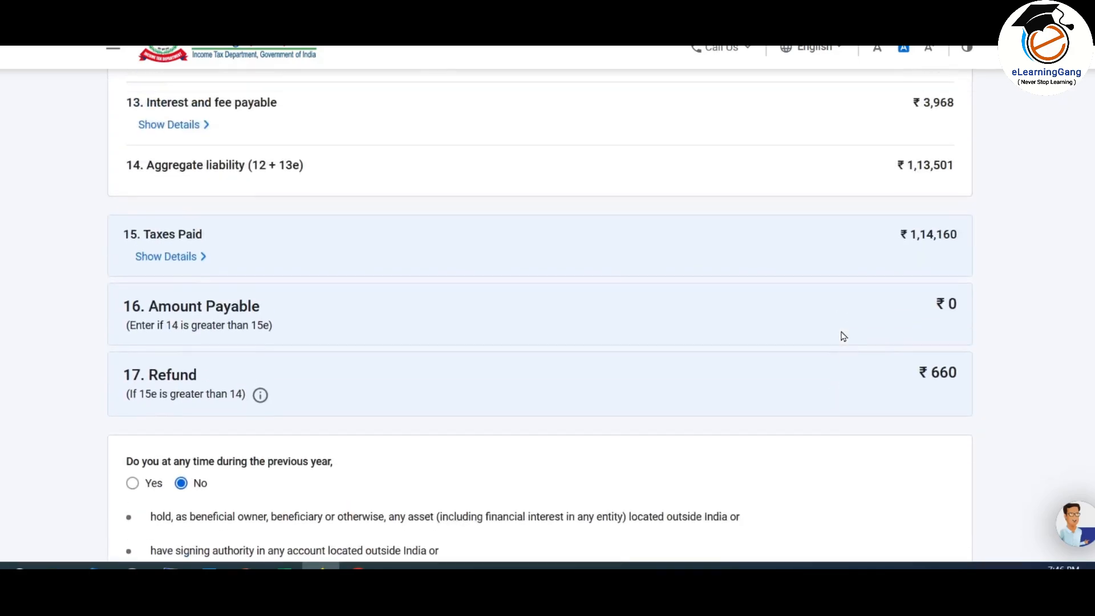
pyautogui.scroll(-3, 917, 240)
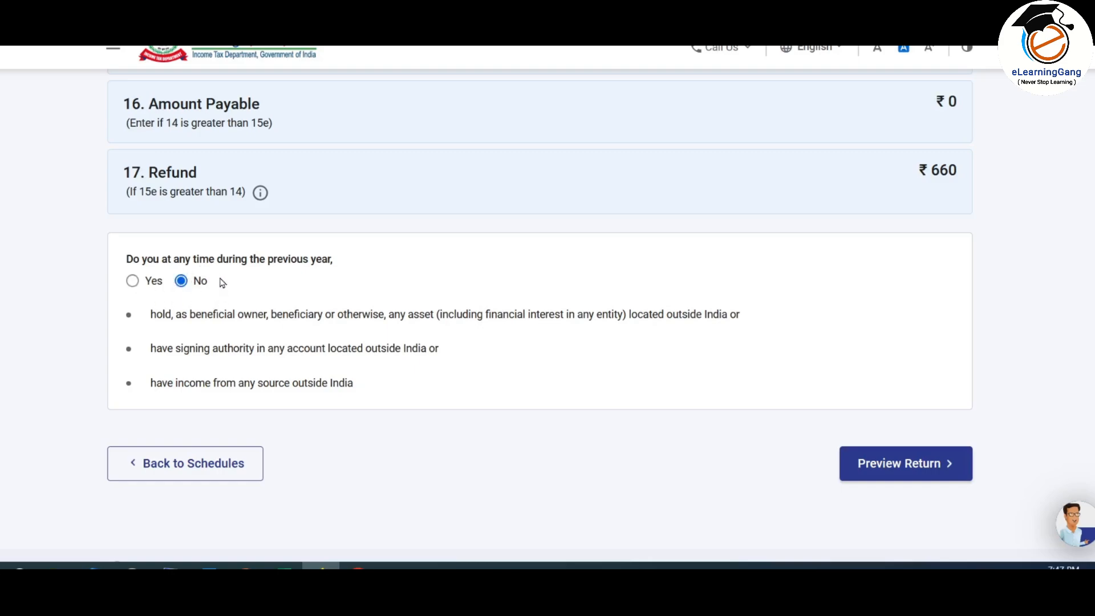
# Step: Accept the verification declaration and set the place of filing to MUMBAI
pyautogui.click(910, 464)
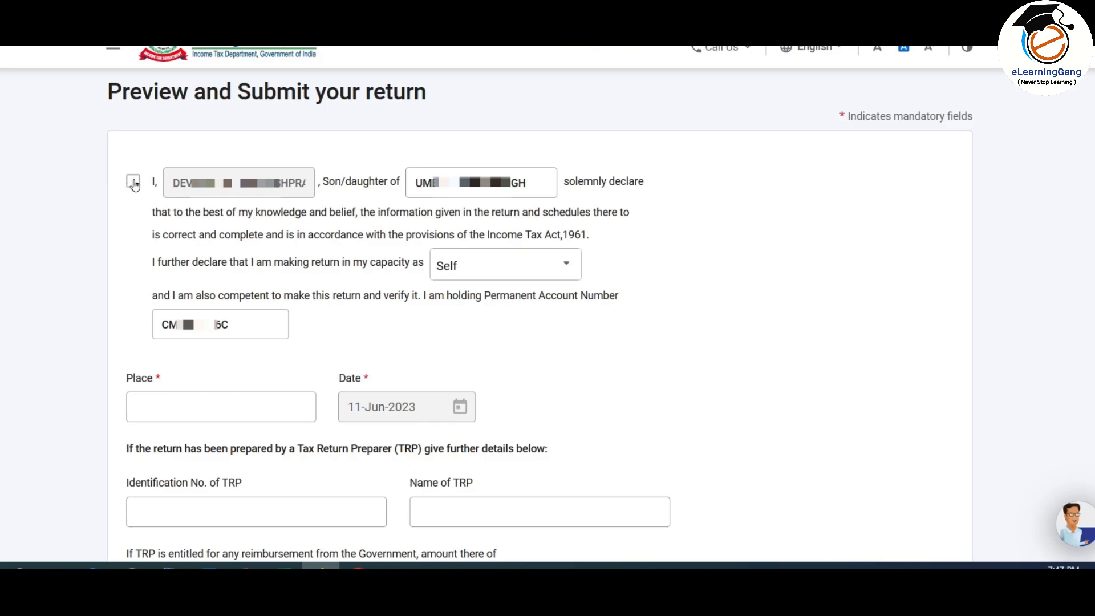
pyautogui.click(134, 183)
pyautogui.click(239, 408)
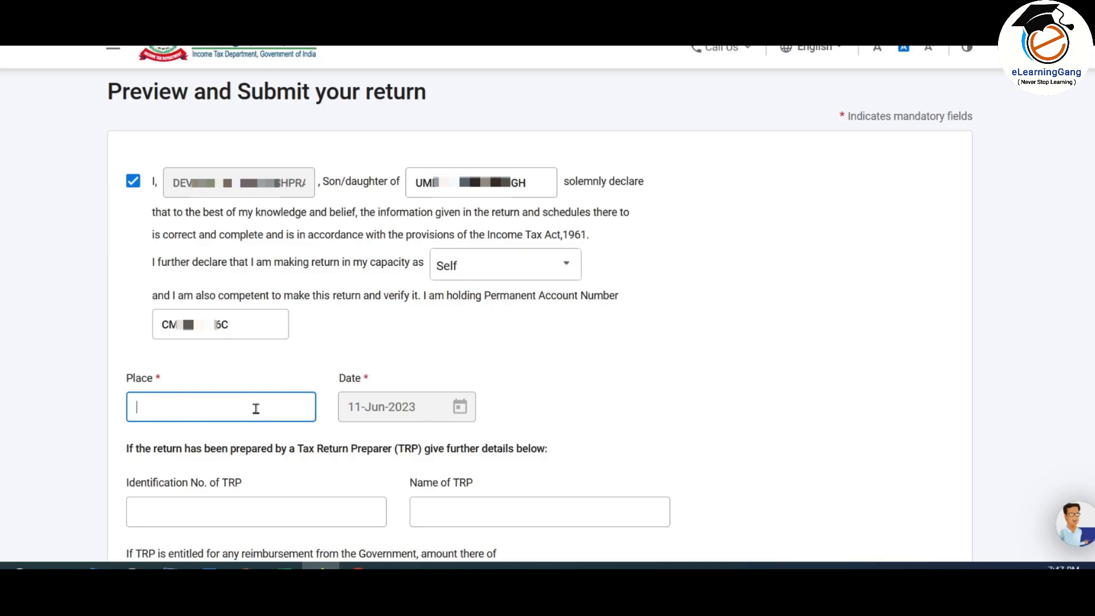
pyautogui.write('mumbai')
pyautogui.press('BackSpace')
pyautogui.press('BackSpace')
pyautogui.press('BackSpace')
pyautogui.press('BackSpace')
pyautogui.press('BackSpace')
pyautogui.write('MUMBAI')
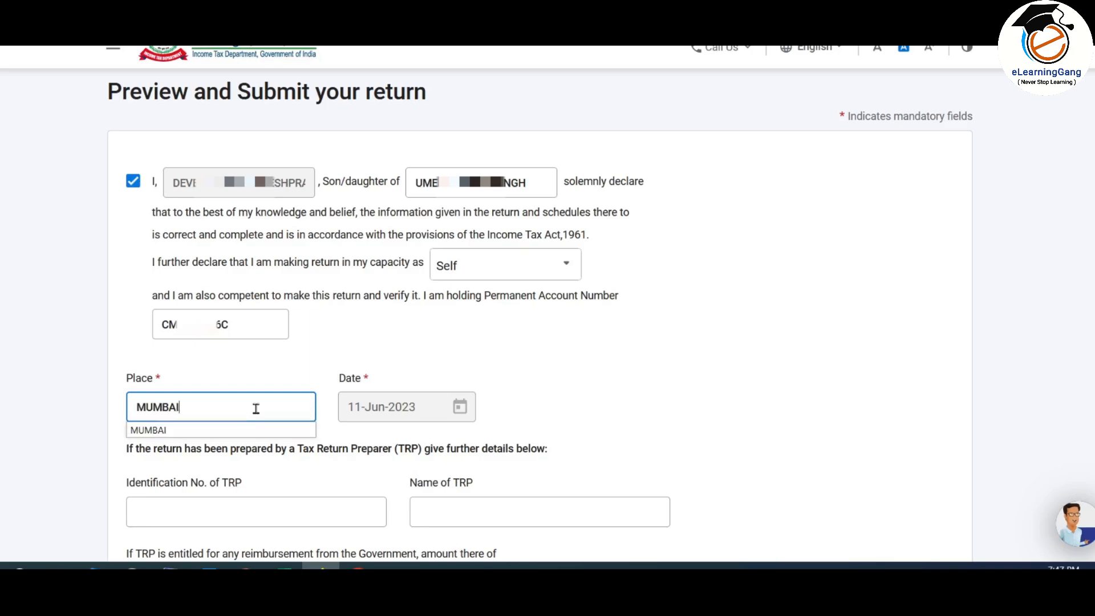
pyautogui.click(660, 396)
# Step: Generate the full ITR-2 return preview for AY 2023-24
pyautogui.scroll(-5, 660, 395)
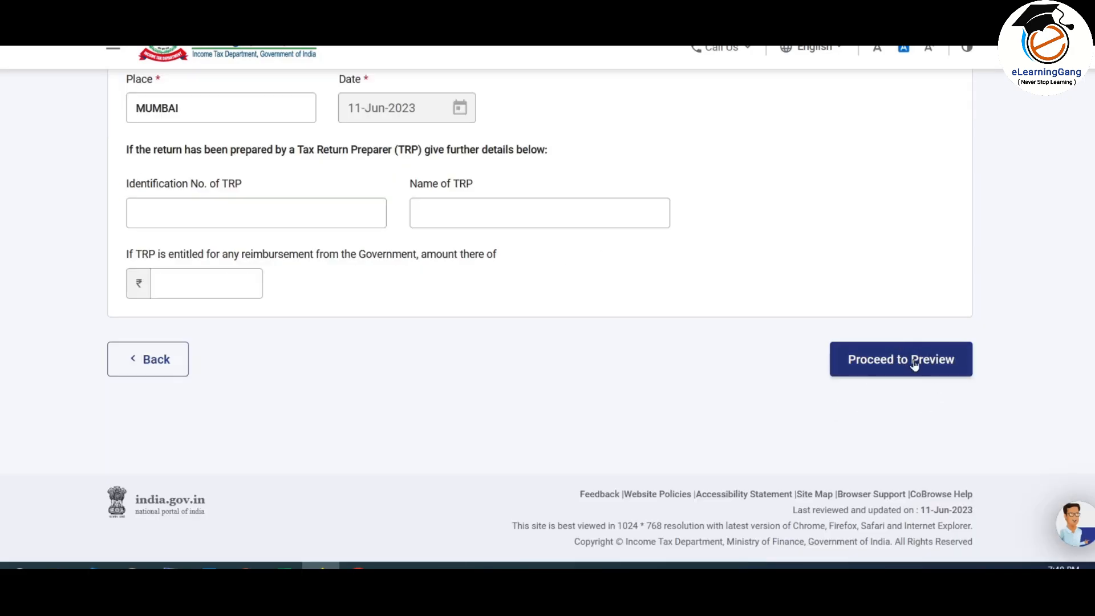
pyautogui.click(913, 365)
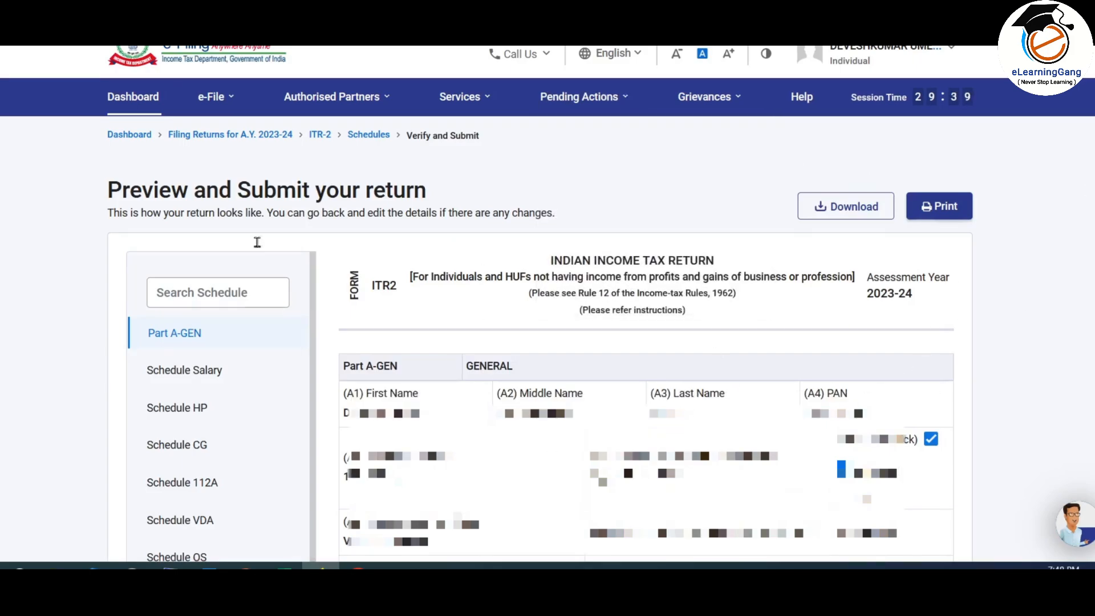
pyautogui.moveTo(314, 318); pyautogui.dragTo(309, 517)
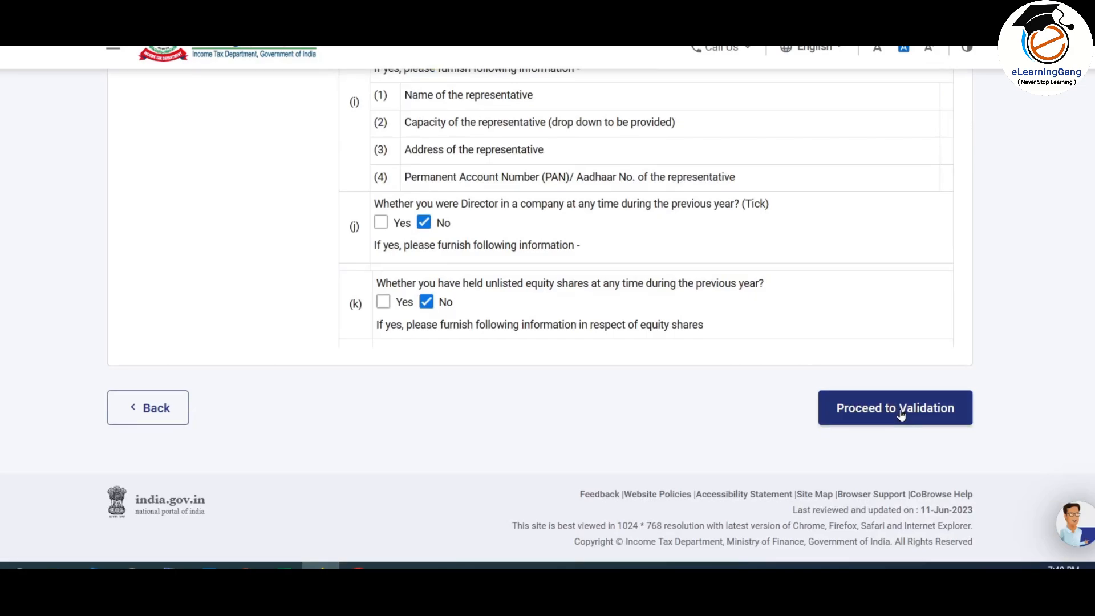
# Step: Validate the ITR-2 return, fixing the flagged Schedule CG errors until validation succeeds
pyautogui.click(900, 411)
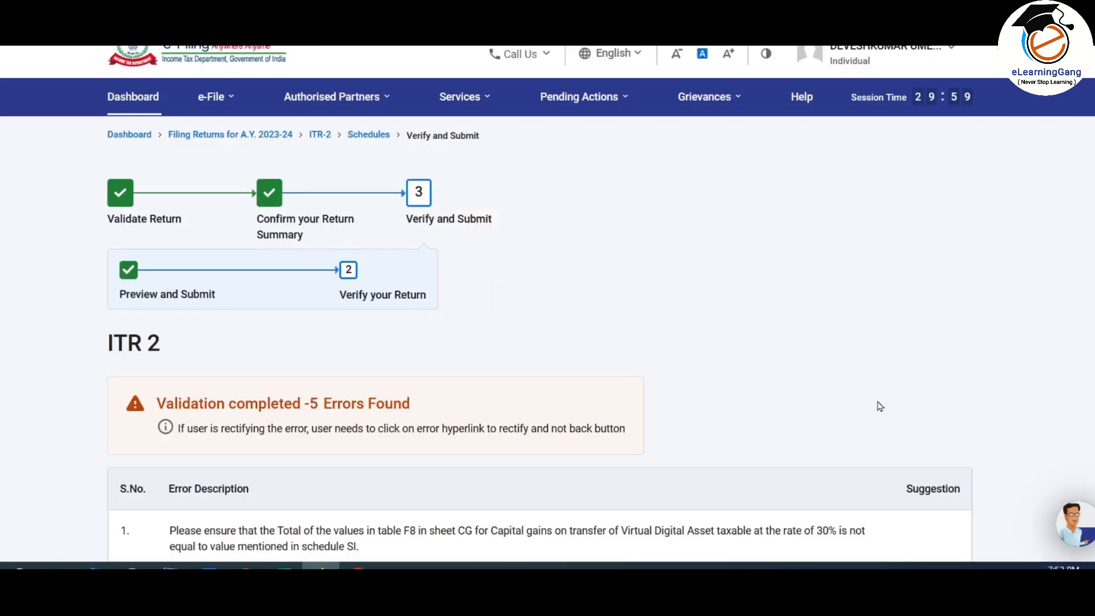
pyautogui.scroll(-5, 829, 342)
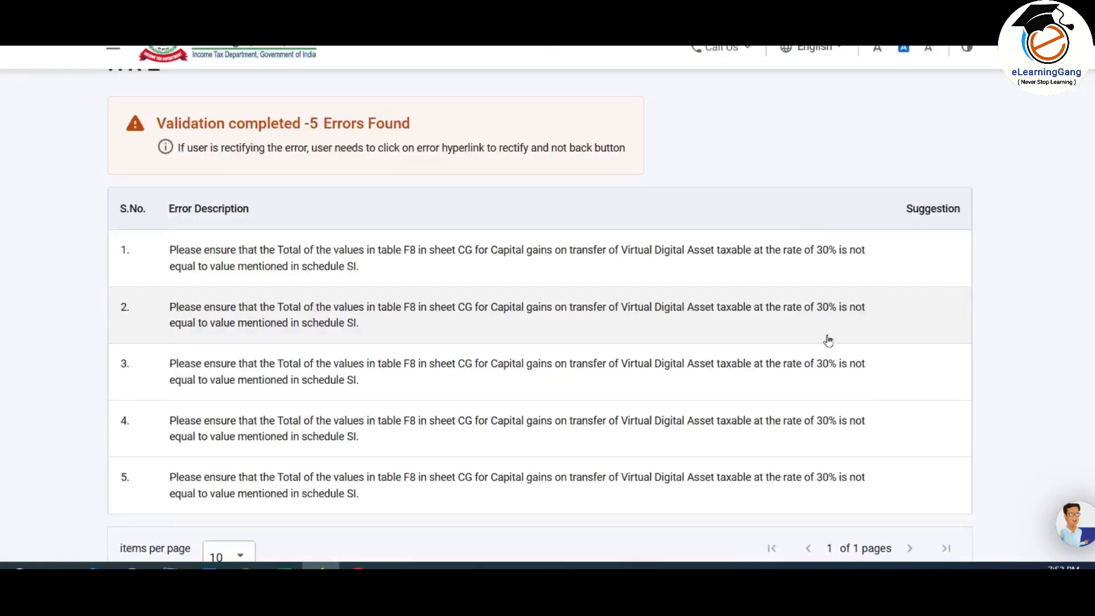
pyautogui.scroll(-2, 559, 418)
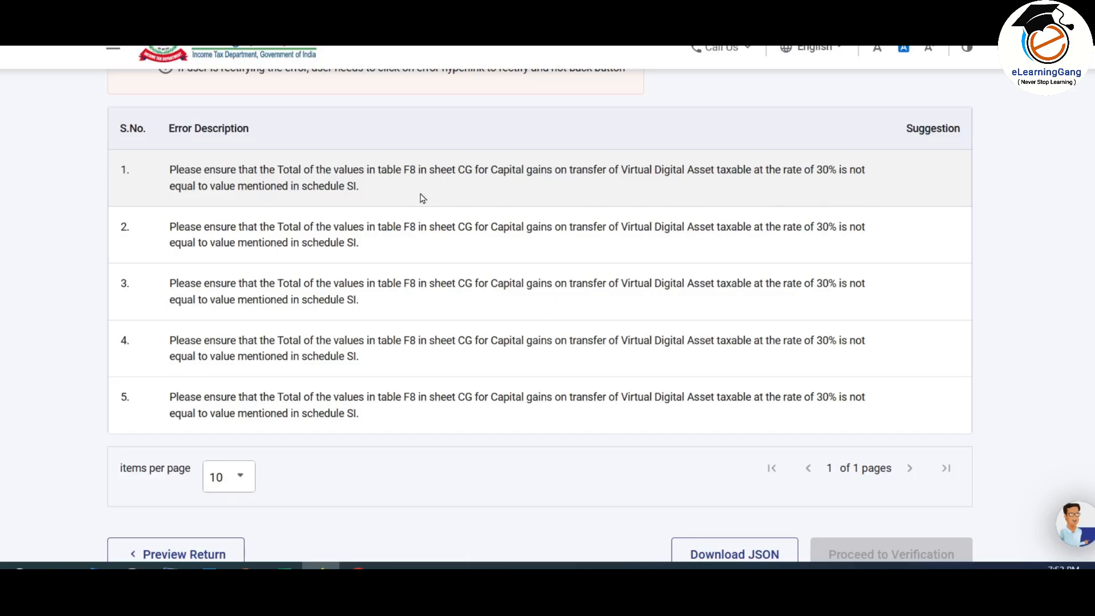
pyautogui.click(507, 179)
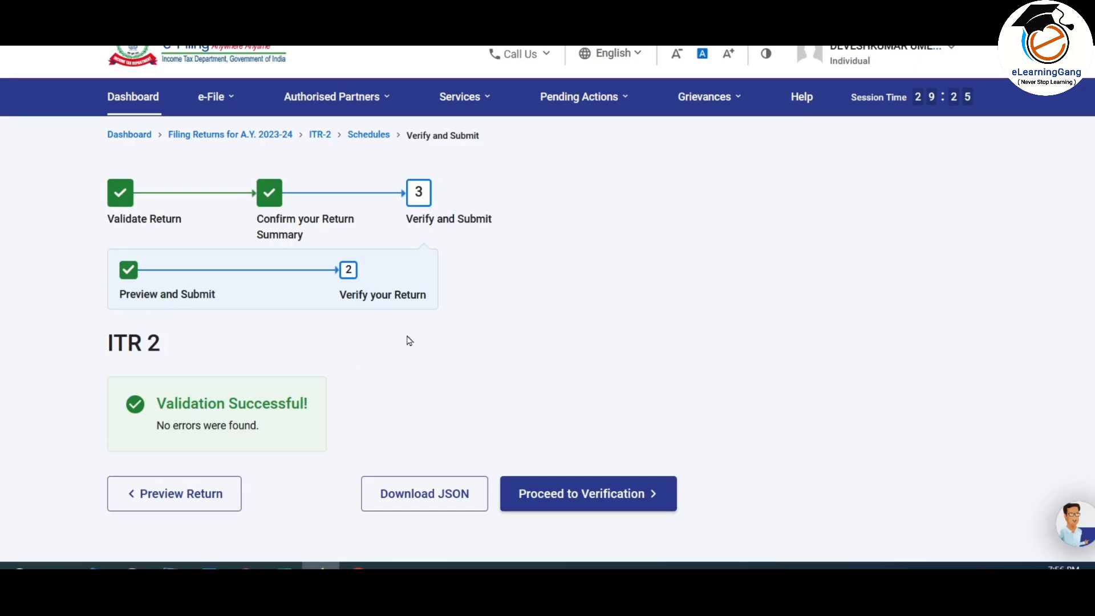
pyautogui.scroll(-2, 409, 340)
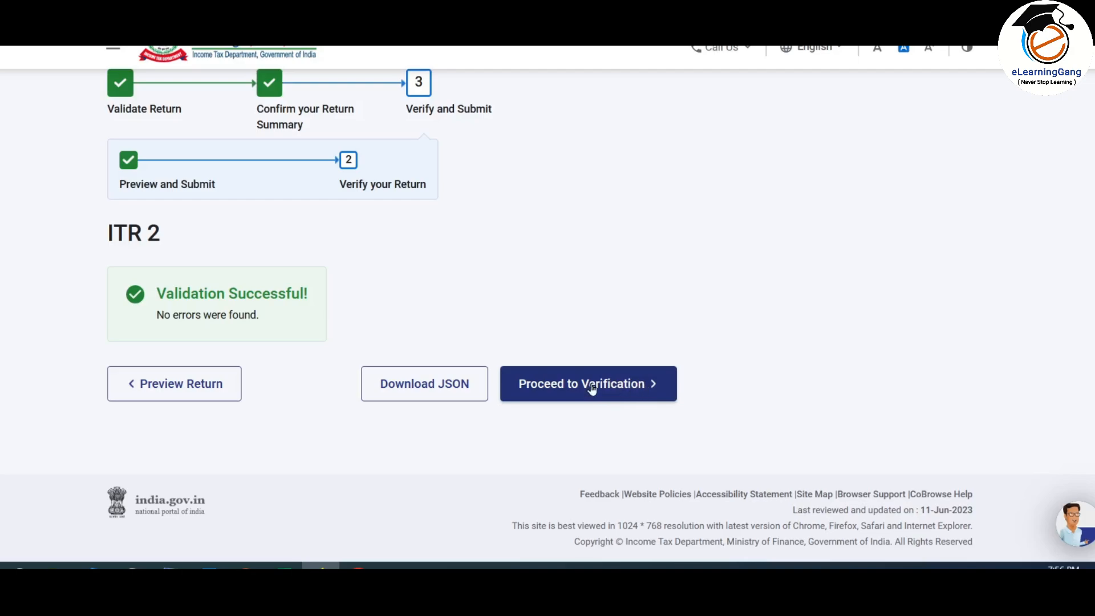
# Step: Choose e-Verify Now using an OTP on the Aadhaar-registered mobile number
pyautogui.click(614, 390)
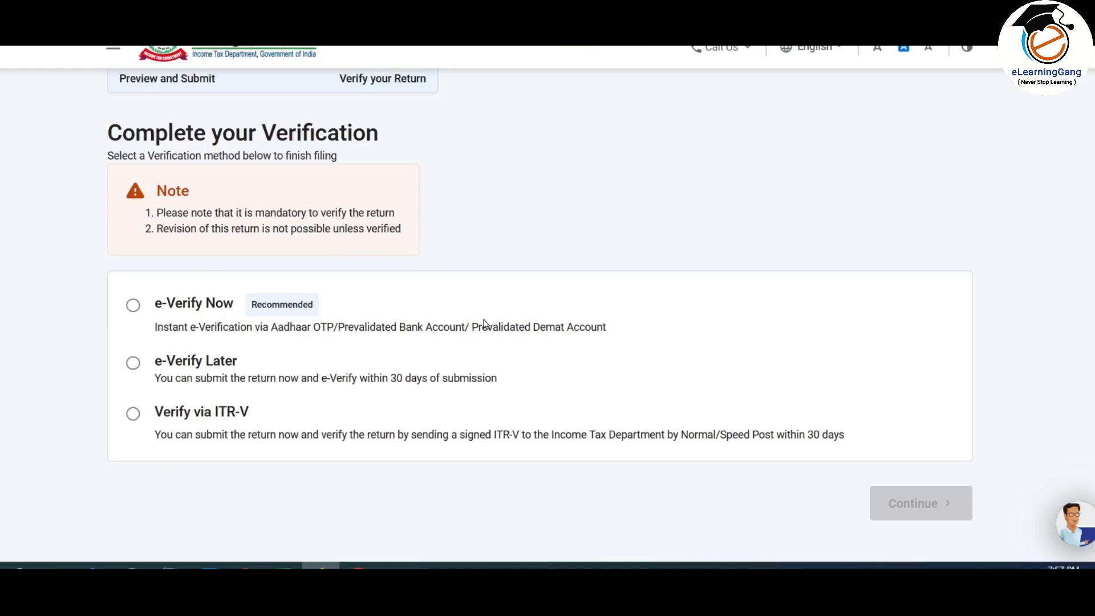
pyautogui.click(133, 306)
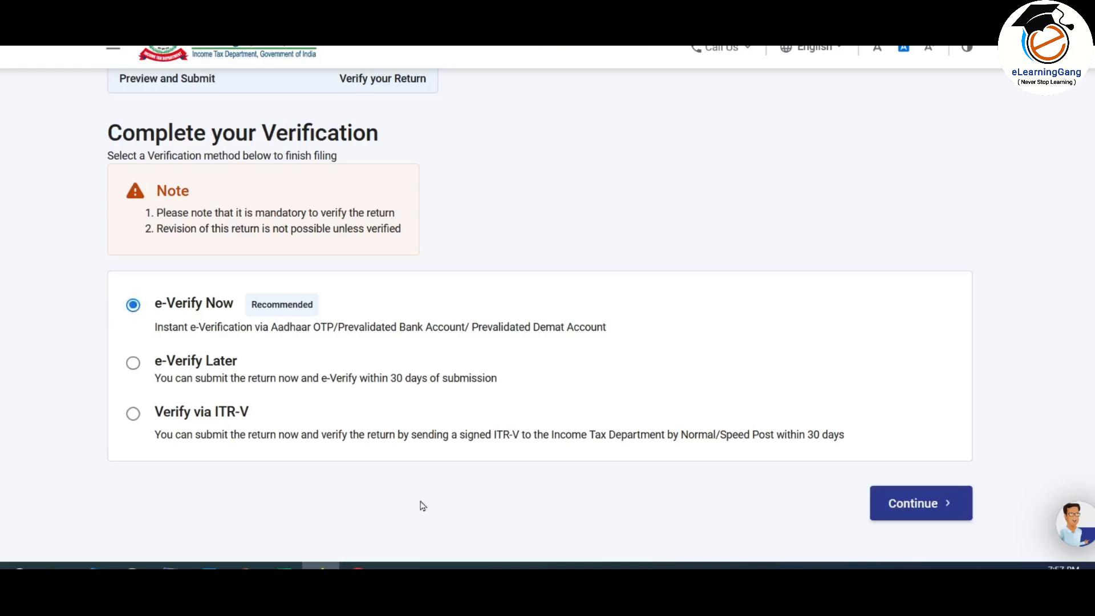
pyautogui.click(930, 509)
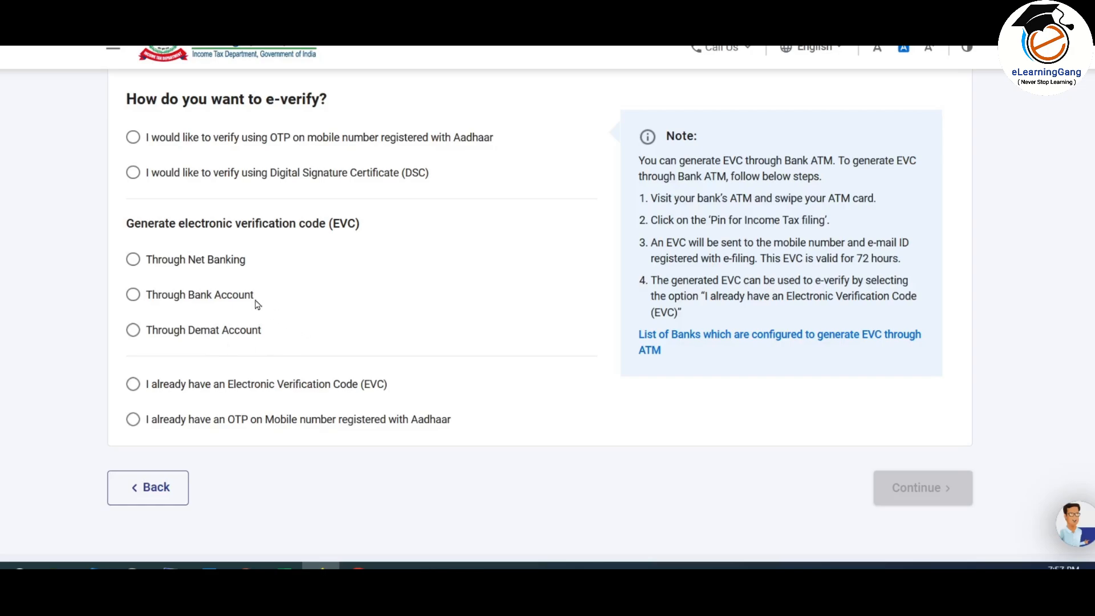
pyautogui.click(447, 134)
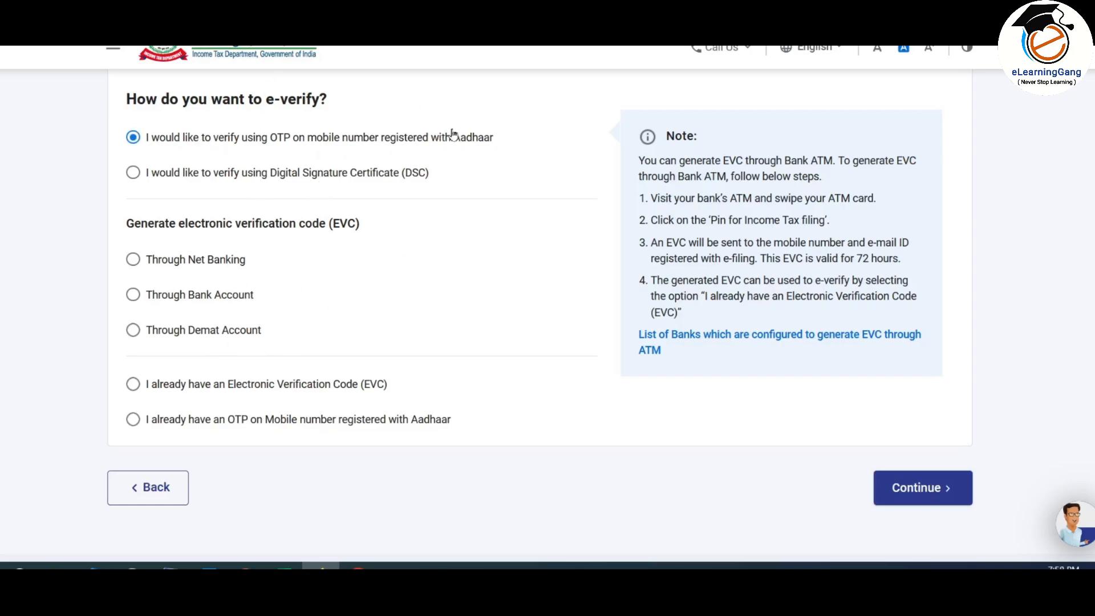
pyautogui.click(935, 491)
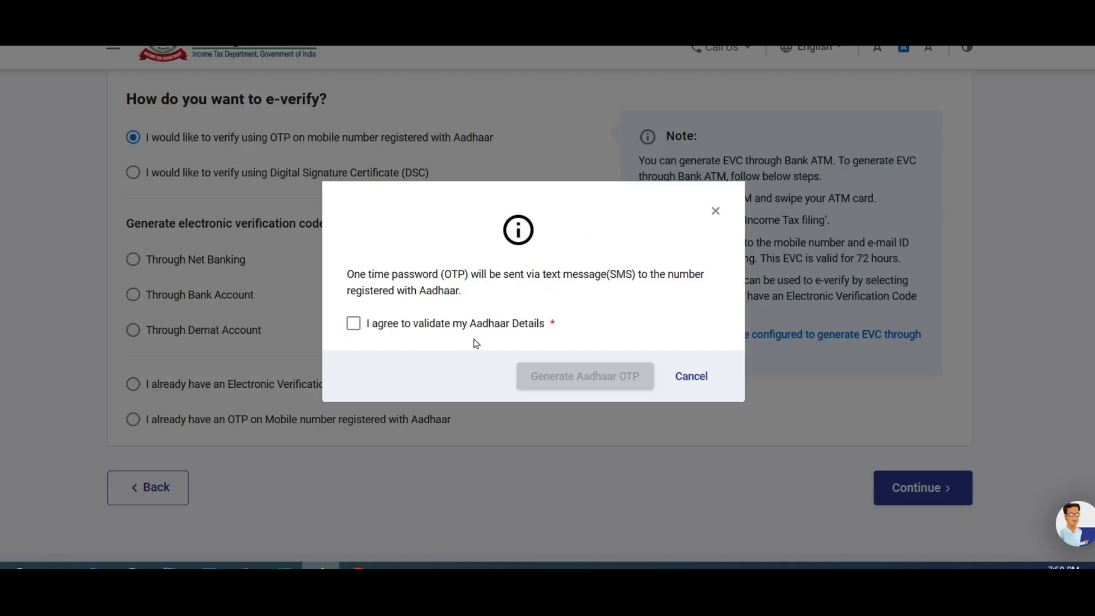
# Step: Agree to Aadhaar validation, enter the six-digit OTP, submit the ITR-2 return and download its receipt
pyautogui.click(354, 324)
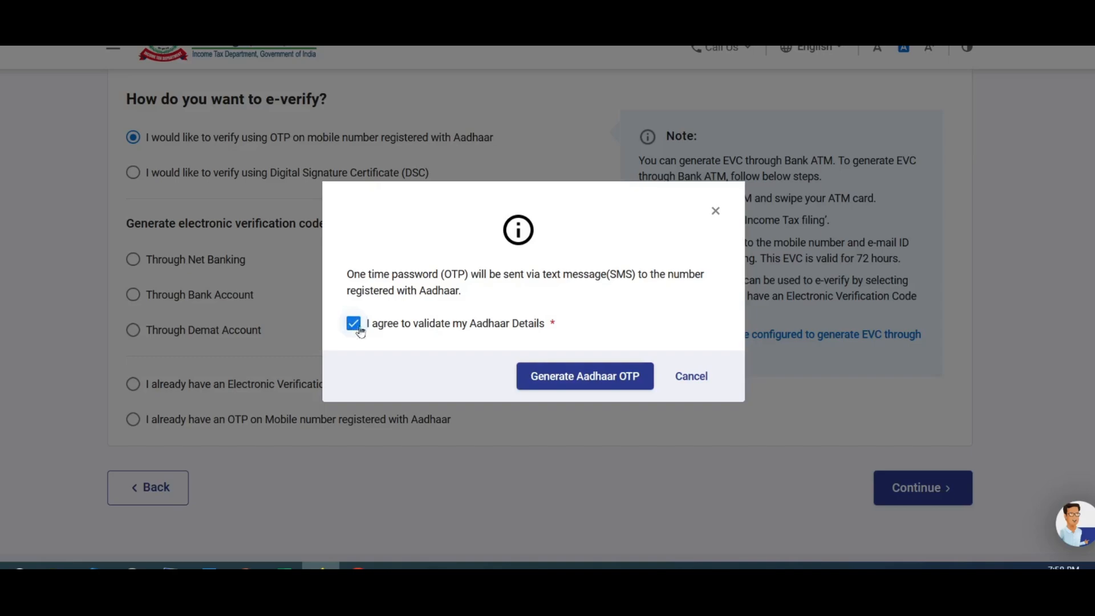
pyautogui.click(598, 381)
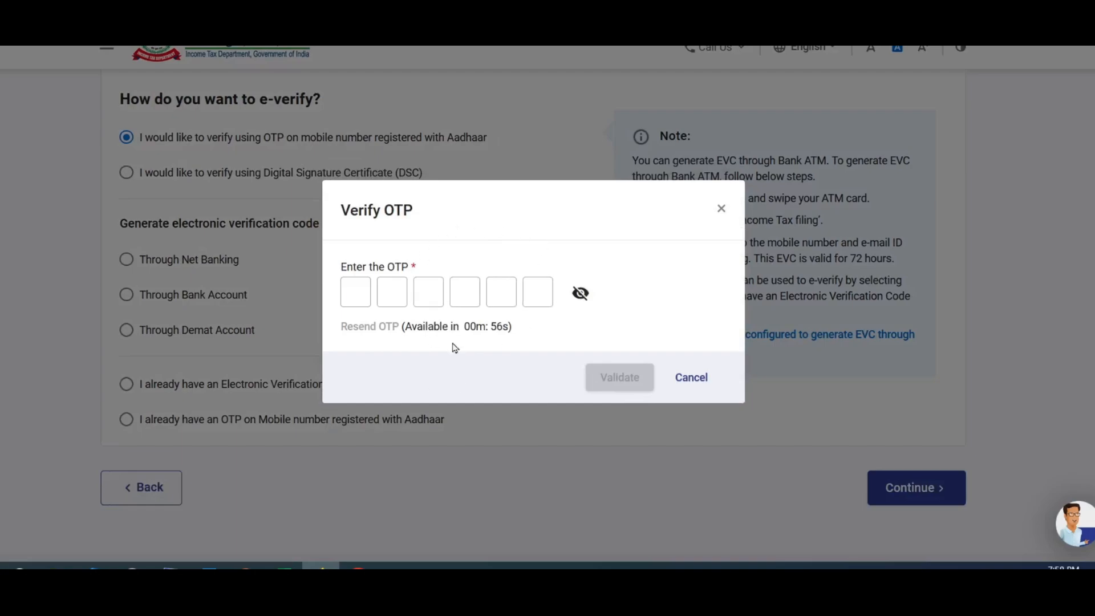
pyautogui.click(366, 303)
pyautogui.click(394, 295)
pyautogui.click(428, 293)
pyautogui.click(464, 293)
pyautogui.click(500, 293)
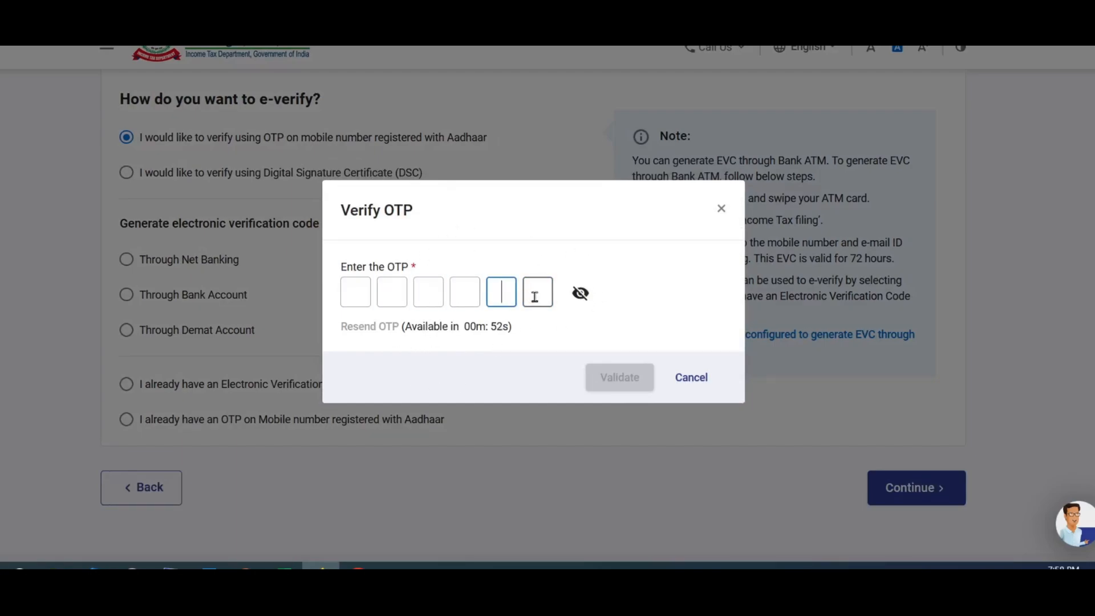
pyautogui.click(535, 296)
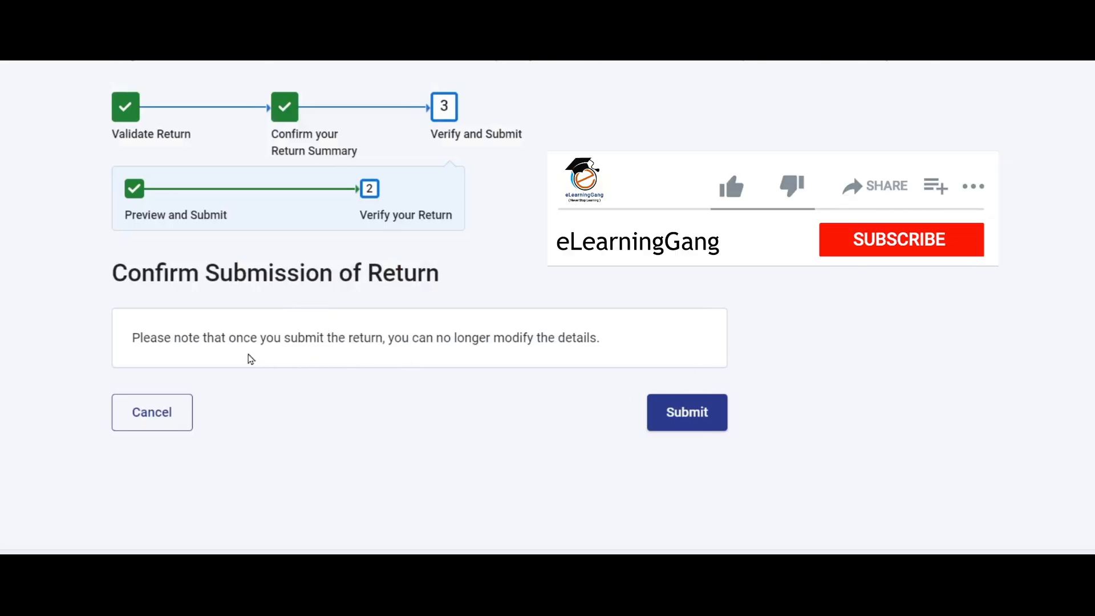
pyautogui.click(700, 418)
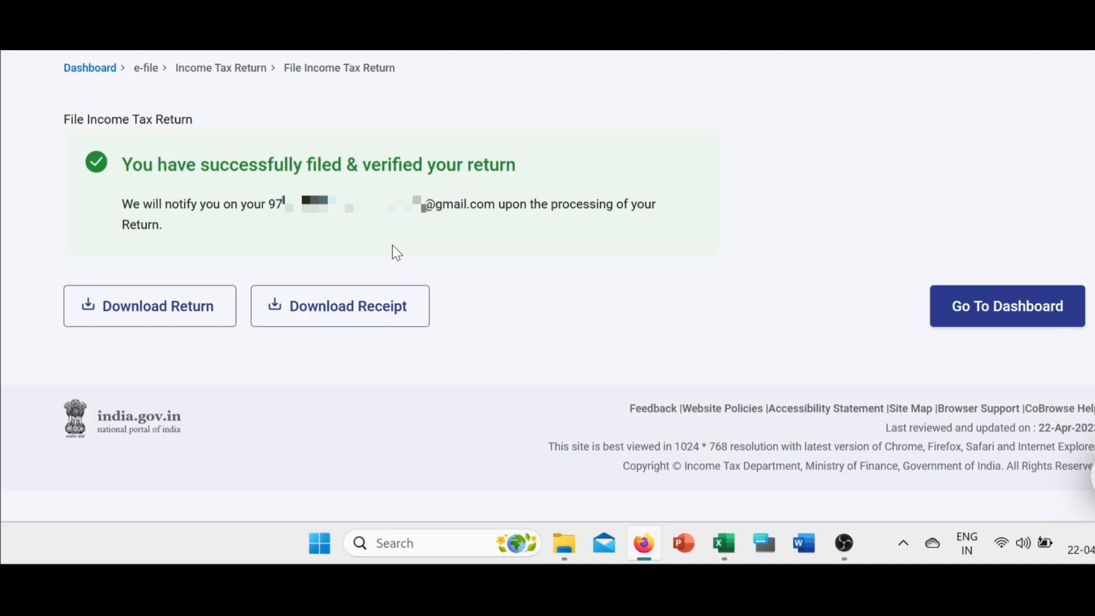
pyautogui.click(390, 326)
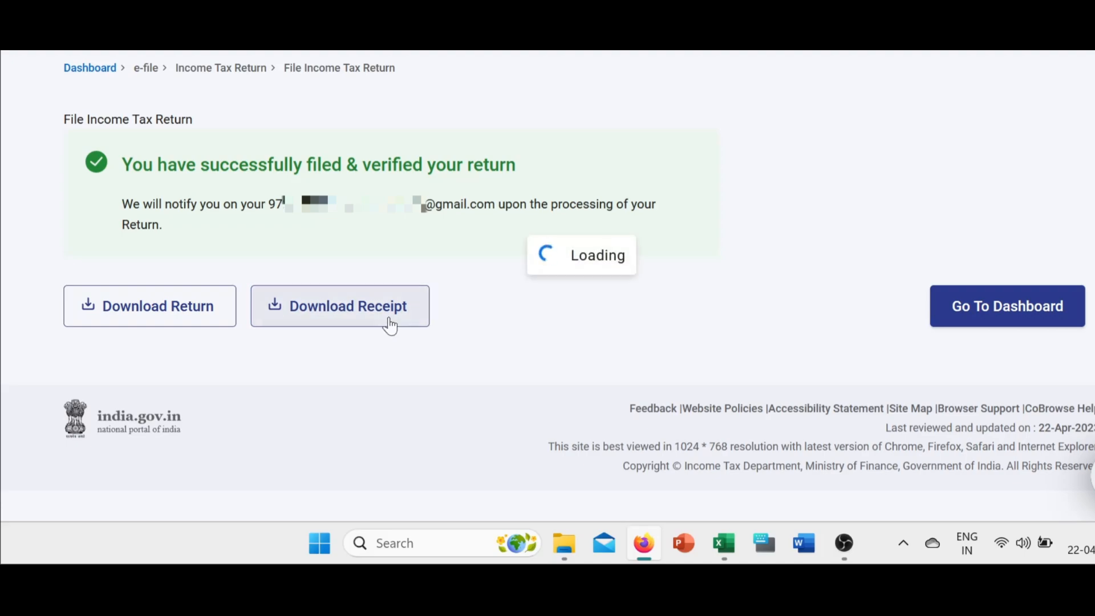